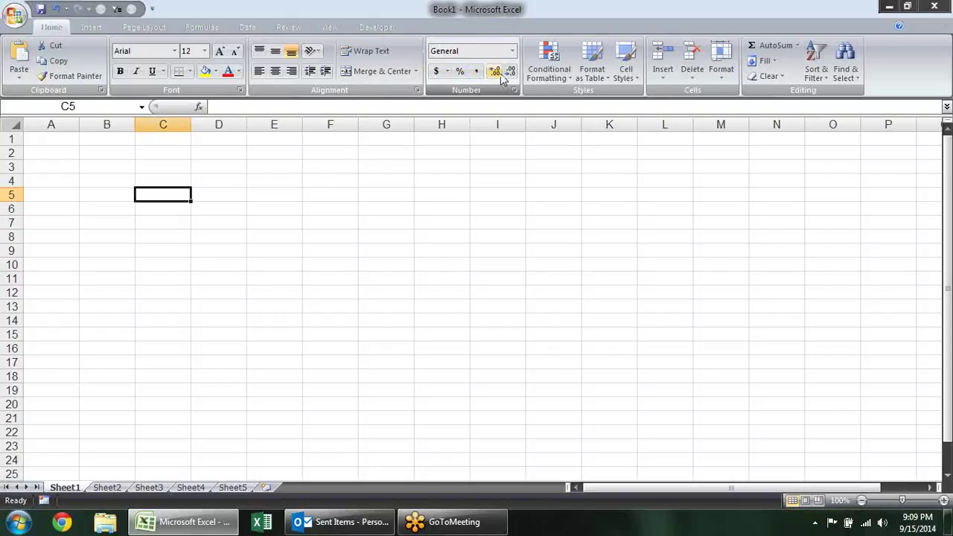
Look through the Insert, Delete, Format, AutoSum and Fill options on the Home ribbon
{"action": "left_click", "coordinate": [662, 70]}
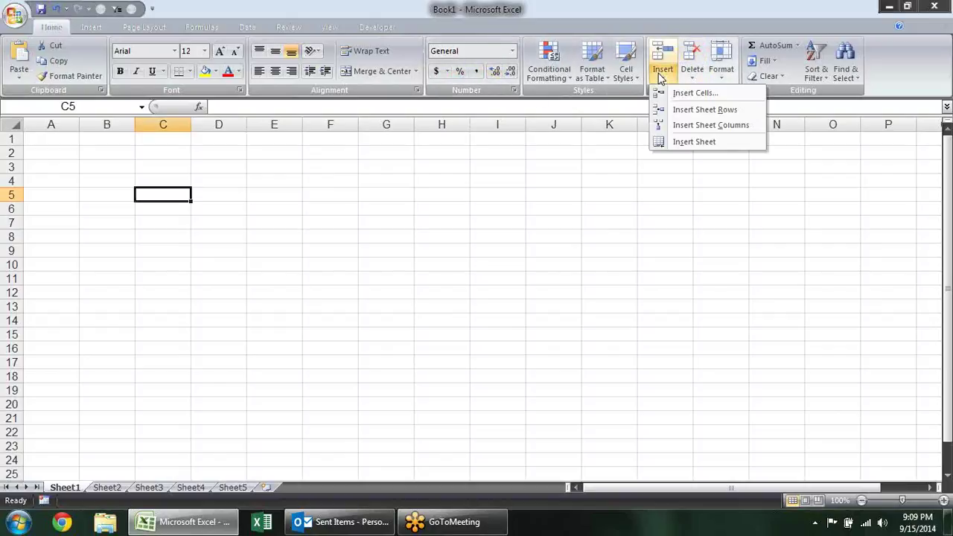
{"action": "left_click", "coordinate": [692, 73]}
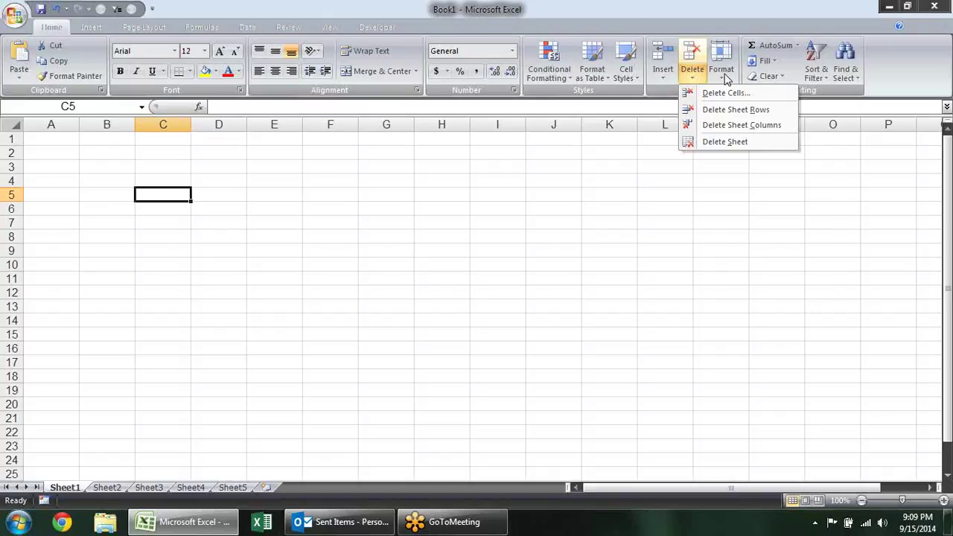
{"action": "left_click", "coordinate": [729, 78]}
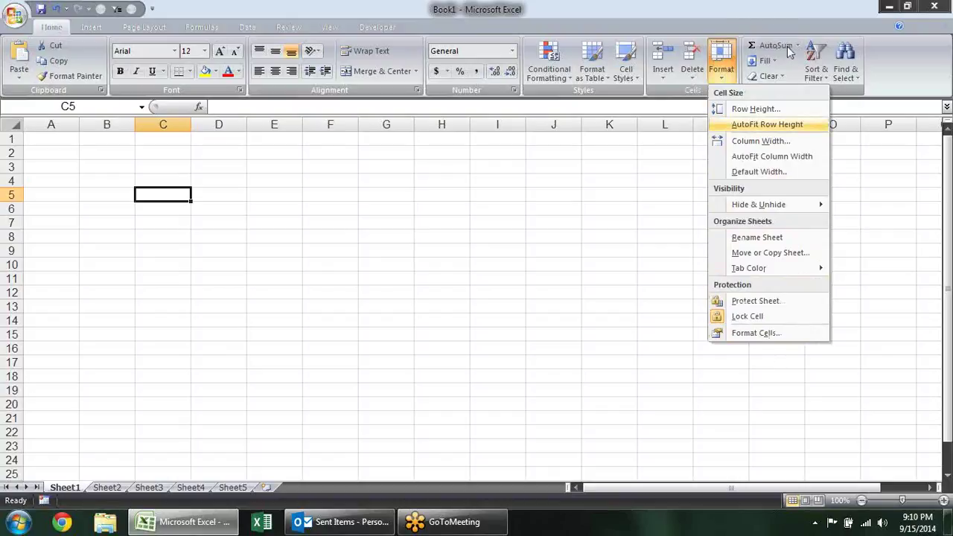
{"action": "left_click", "coordinate": [362, 158]}
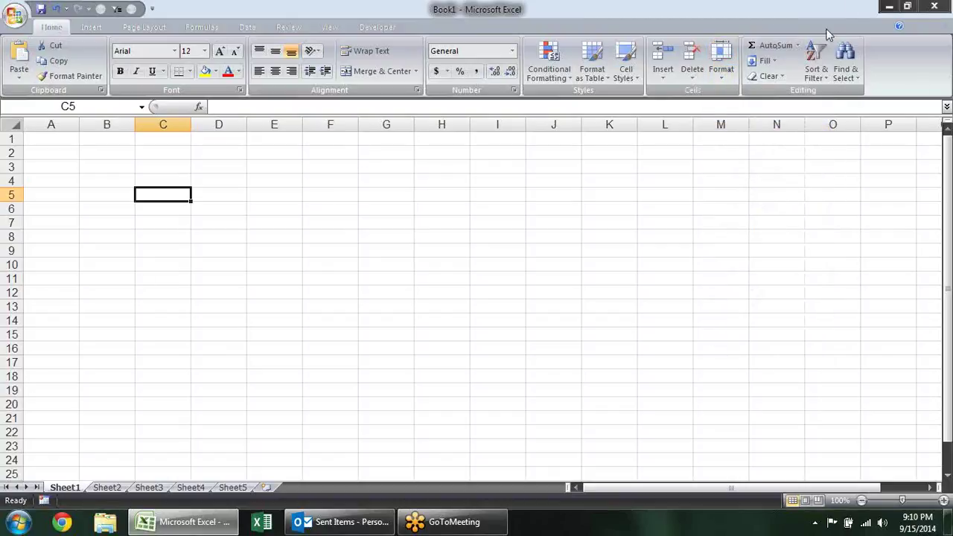
{"action": "left_click", "coordinate": [797, 45]}
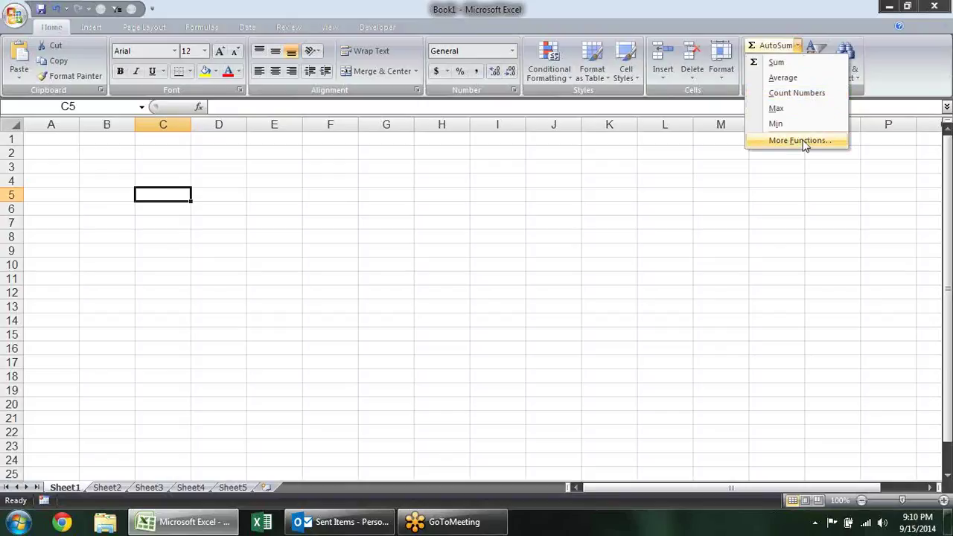
{"action": "left_click", "coordinate": [498, 156]}
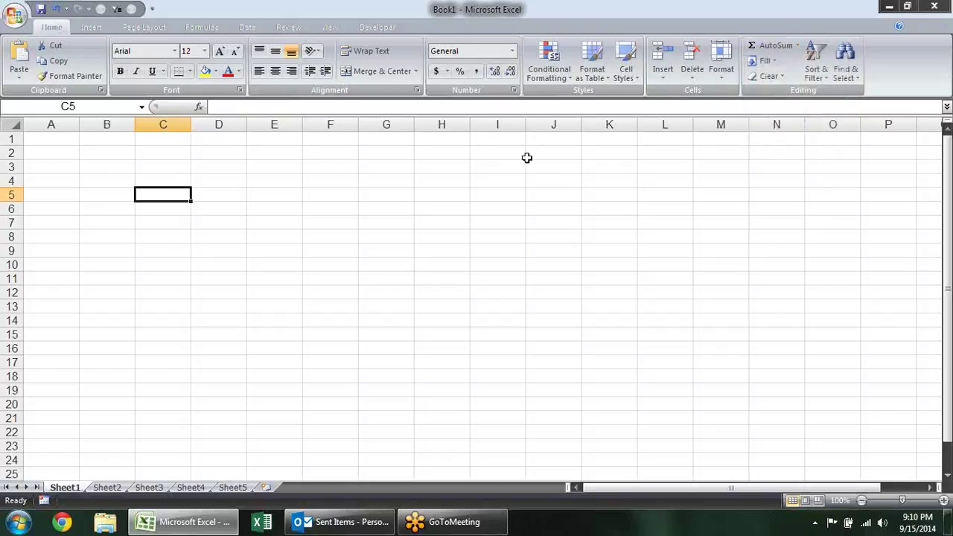
{"action": "left_click", "coordinate": [774, 61]}
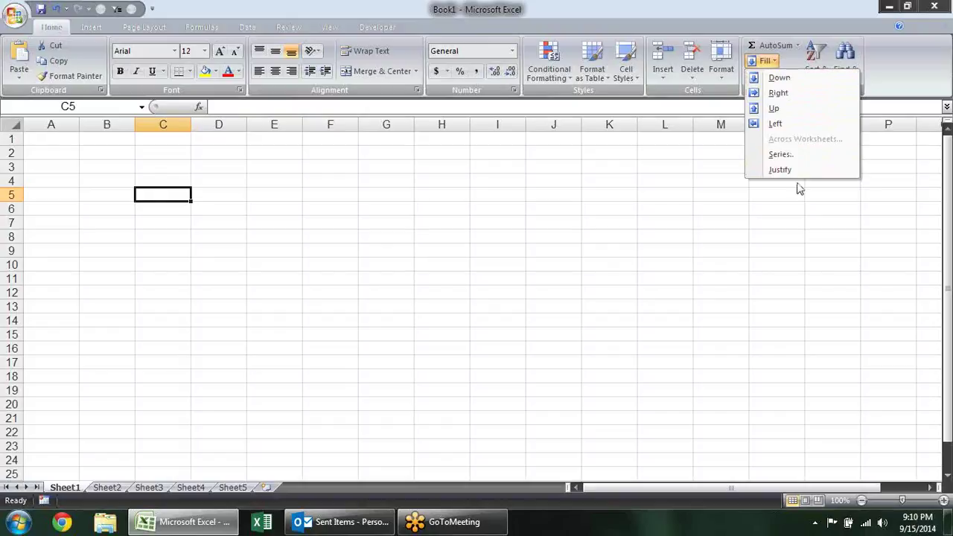
{"action": "left_click", "coordinate": [310, 159]}
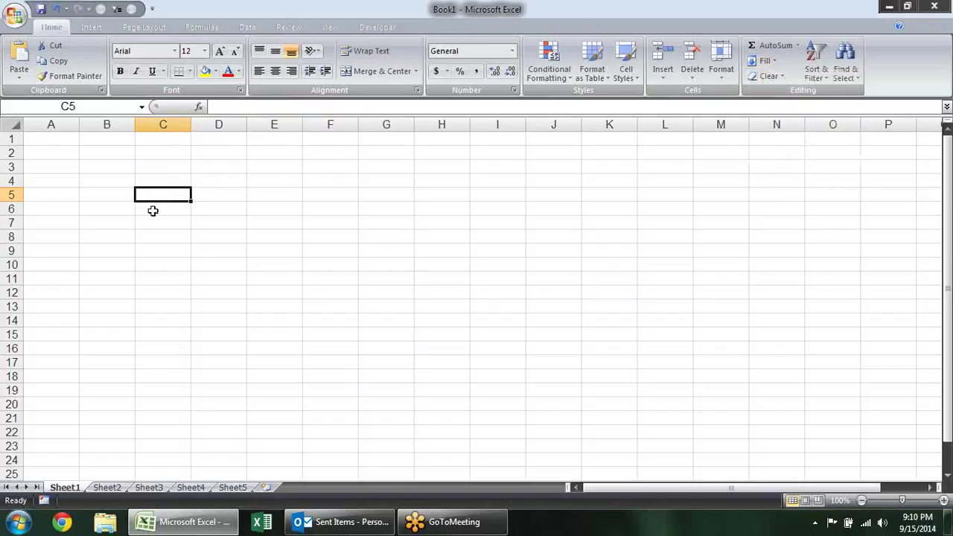
Enter 1 in C3 and fill it down through C16
{"action": "left_click_drag", "start_coordinate": [167, 165], "coordinate": [176, 359]}
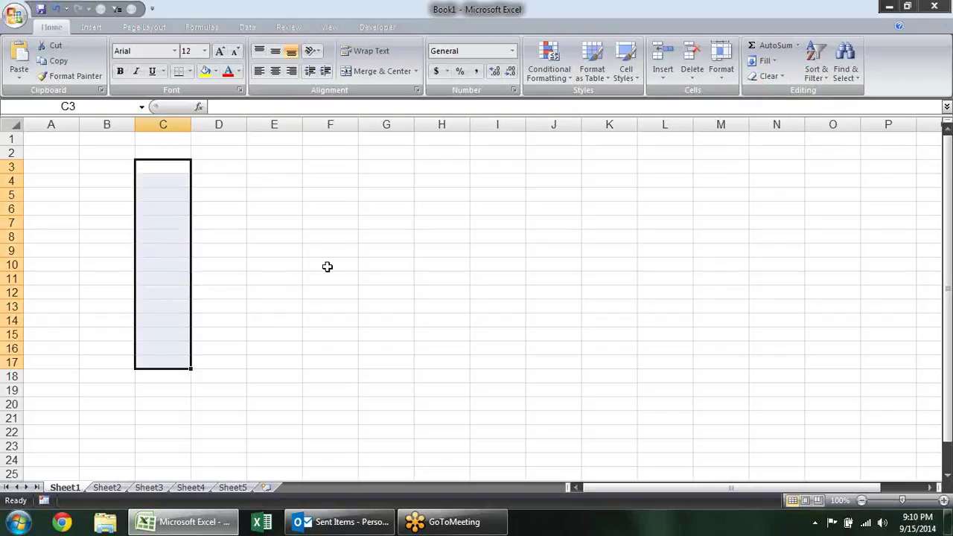
{"action": "type", "text": "1"}
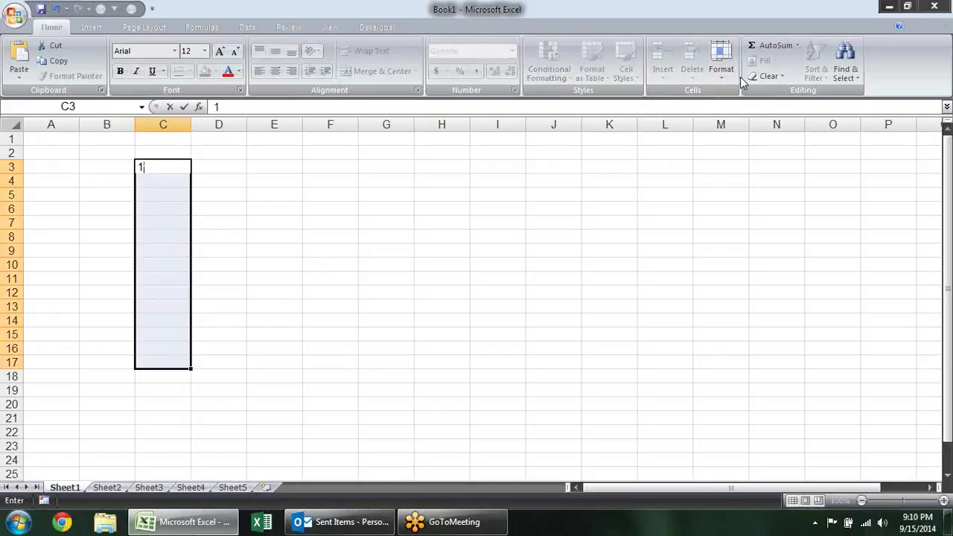
{"action": "key", "text": "Return"}
{"action": "left_click", "coordinate": [210, 251]}
{"action": "left_click_drag", "start_coordinate": [170, 154], "coordinate": [211, 342]}
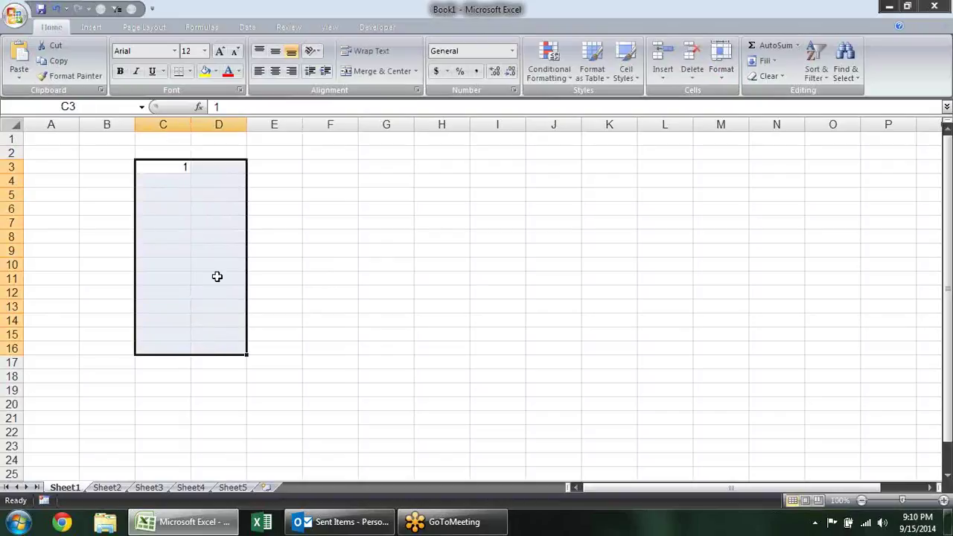
{"action": "left_click", "coordinate": [152, 166]}
{"action": "left_click_drag", "start_coordinate": [153, 167], "coordinate": [178, 343]}
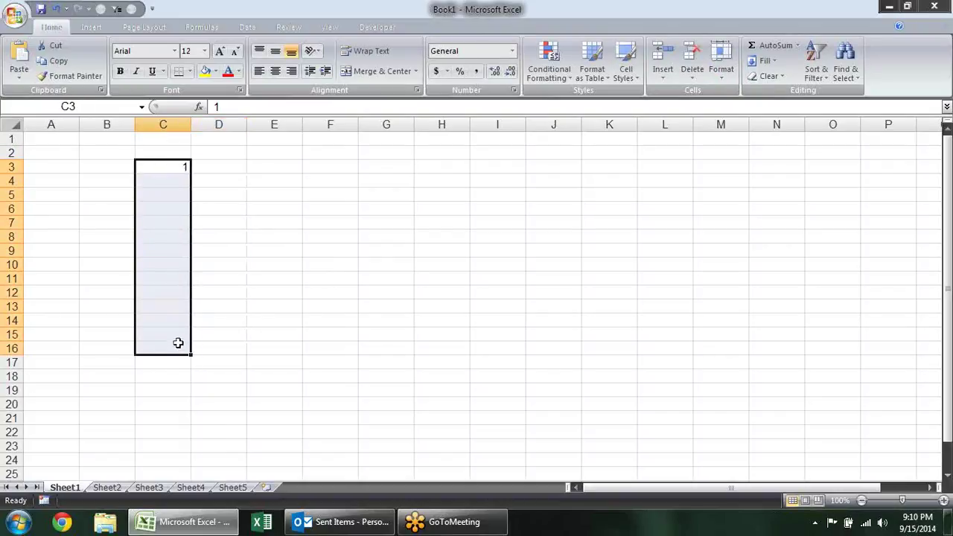
{"action": "left_click", "coordinate": [767, 61]}
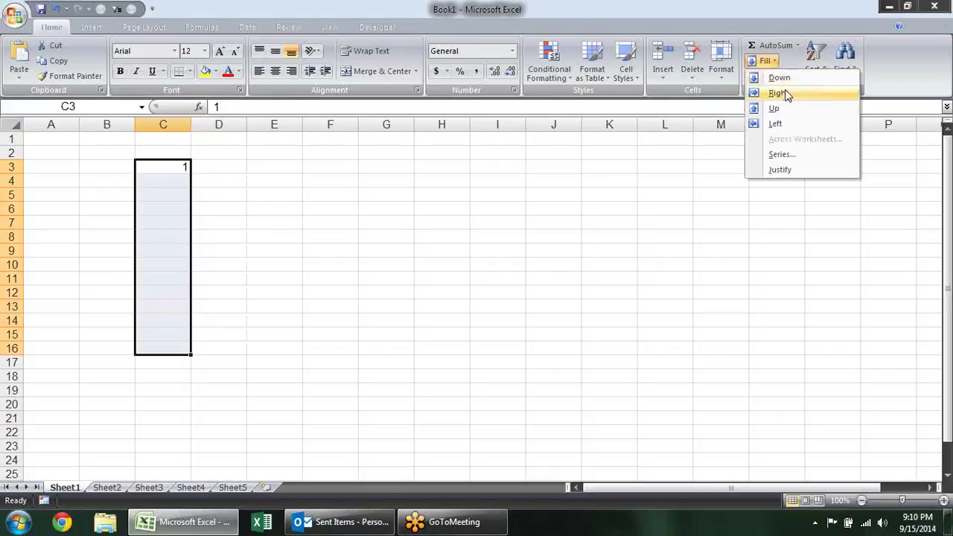
{"action": "left_click", "coordinate": [786, 81]}
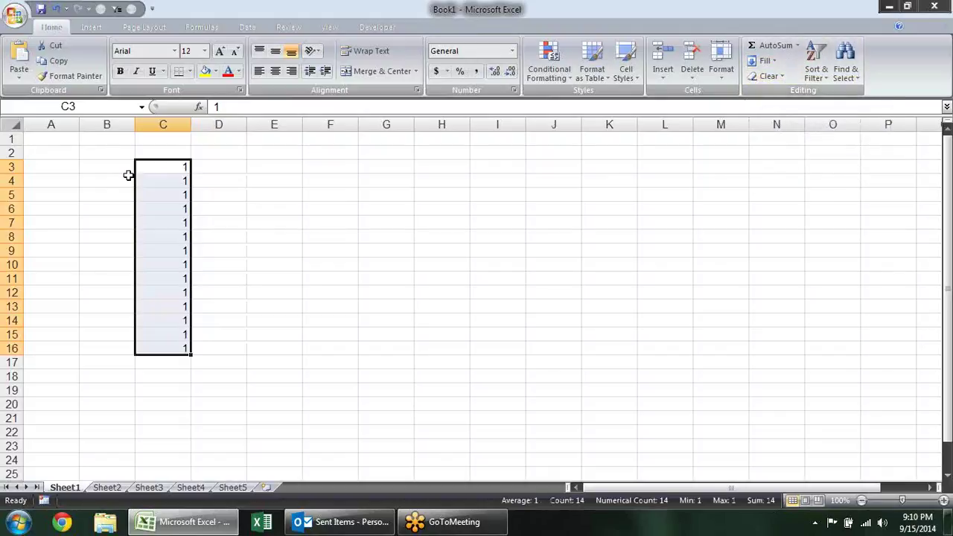
Clear the filled 1s from C3:C16
{"action": "left_click", "coordinate": [172, 179]}
{"action": "left_click_drag", "start_coordinate": [172, 168], "coordinate": [184, 344]}
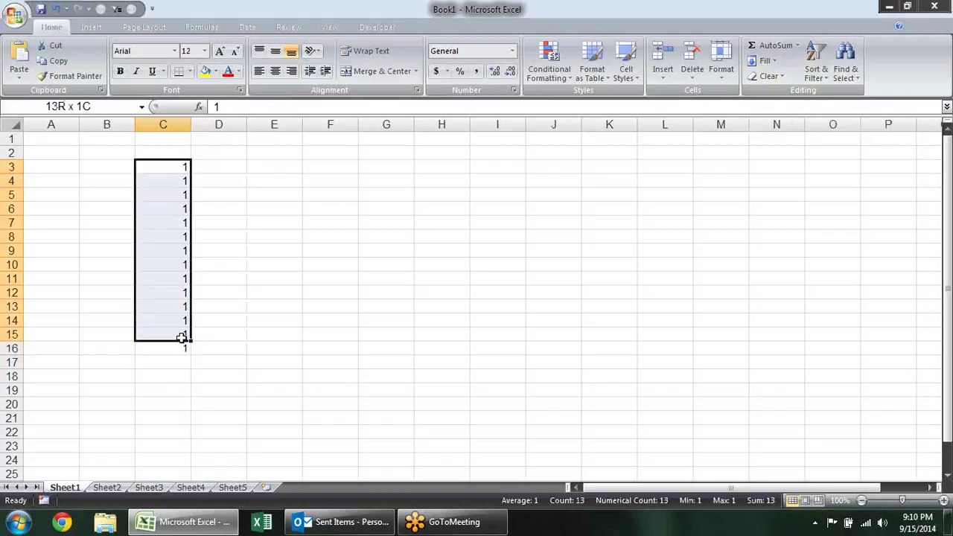
{"action": "key", "text": "Delete"}
{"action": "left_click", "coordinate": [213, 253]}
Enter 1 and 2 in C3:C4, then fill C3's value down through C18
{"action": "left_click", "coordinate": [159, 172]}
{"action": "type", "text": "1"}
{"action": "key", "text": "Return"}
{"action": "type", "text": "2"}
{"action": "key", "text": "Return"}
{"action": "left_click_drag", "start_coordinate": [153, 172], "coordinate": [187, 378]}
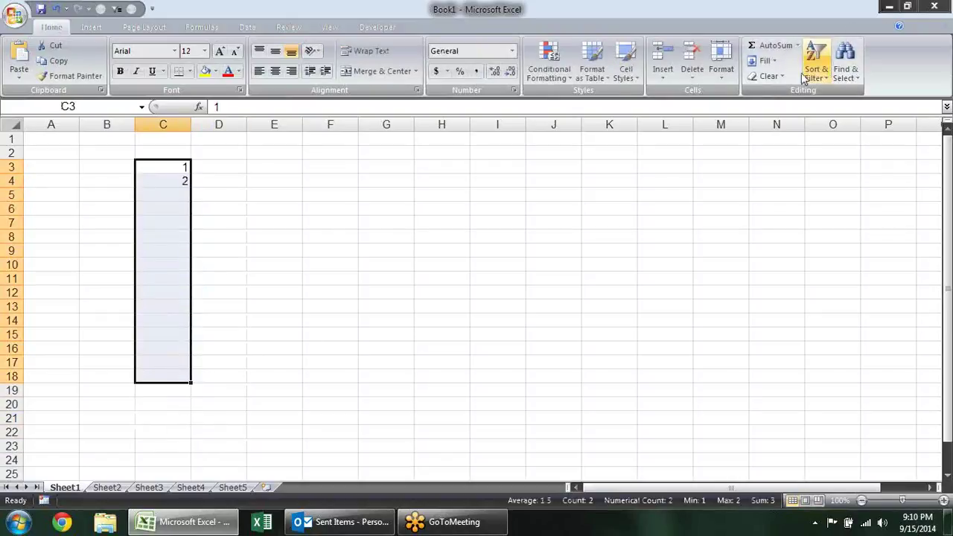
{"action": "left_click", "coordinate": [765, 60]}
{"action": "left_click", "coordinate": [777, 78]}
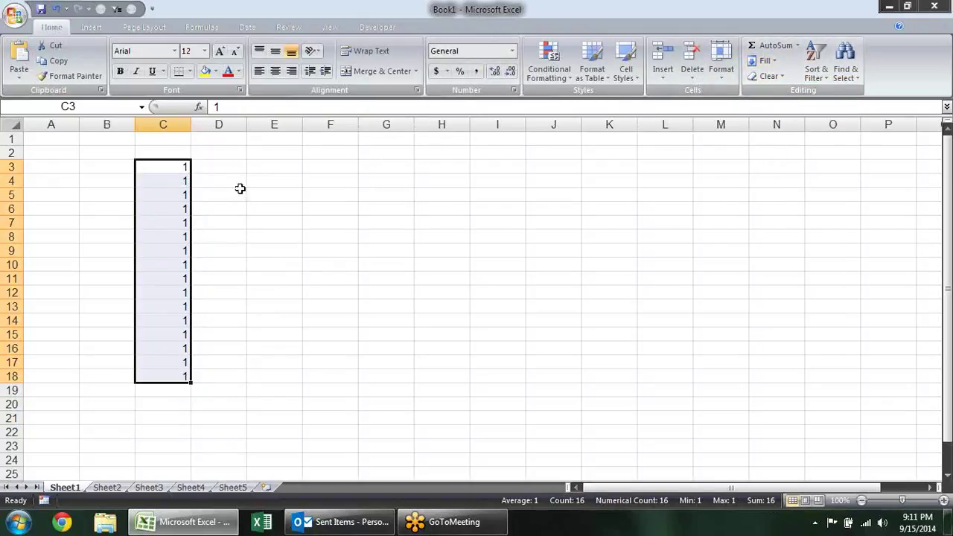
Fill the 1 in C3 right across to H3 and left into A3 and B3
{"action": "mouse_move", "coordinate": [184, 165]}
{"action": "left_mouse_down"}
{"action": "mouse_move", "coordinate": [471, 155]}
{"action": "mouse_move", "coordinate": [466, 163]}
{"action": "left_mouse_up"}
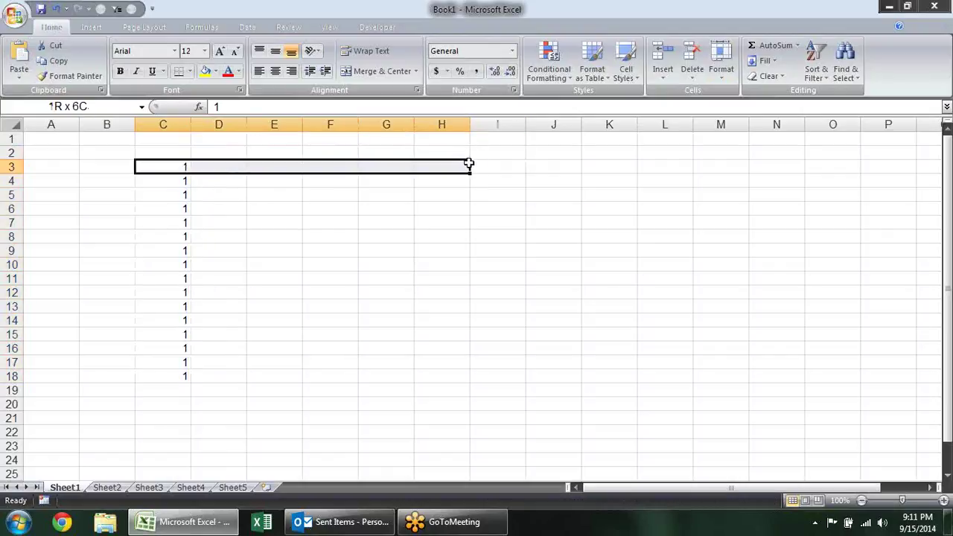
{"action": "left_click", "coordinate": [773, 61]}
{"action": "left_click", "coordinate": [778, 93]}
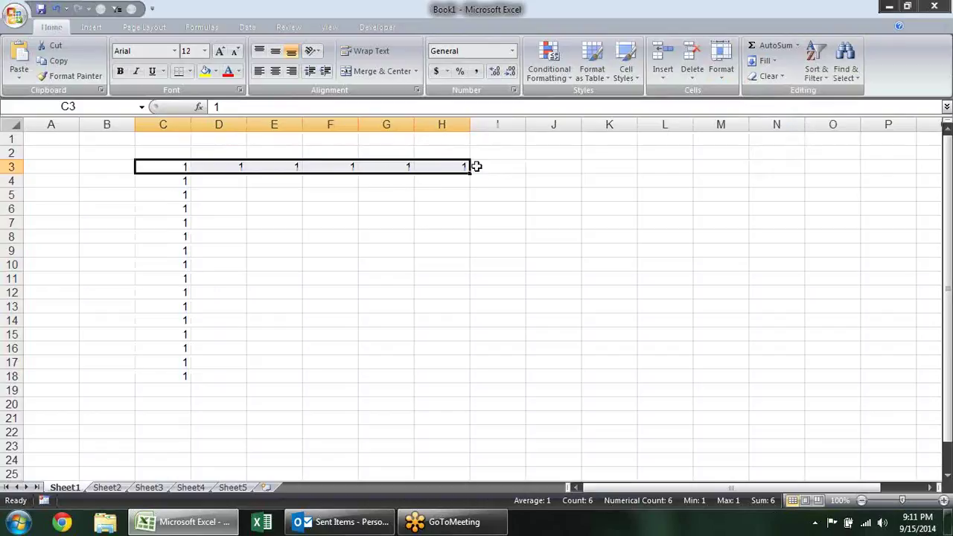
{"action": "left_click", "coordinate": [167, 167]}
{"action": "left_click_drag", "start_coordinate": [167, 167], "coordinate": [30, 165]}
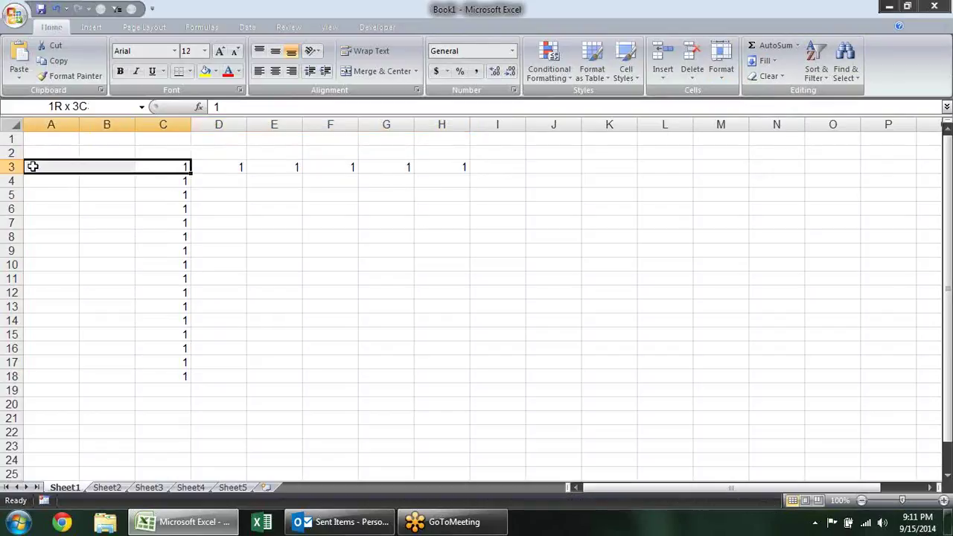
{"action": "left_click", "coordinate": [778, 61]}
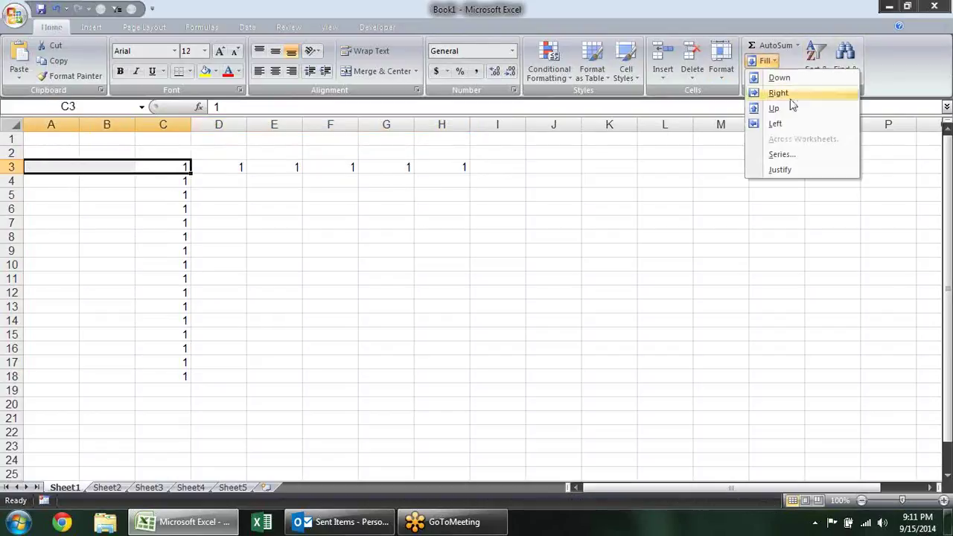
{"action": "left_click", "coordinate": [792, 121]}
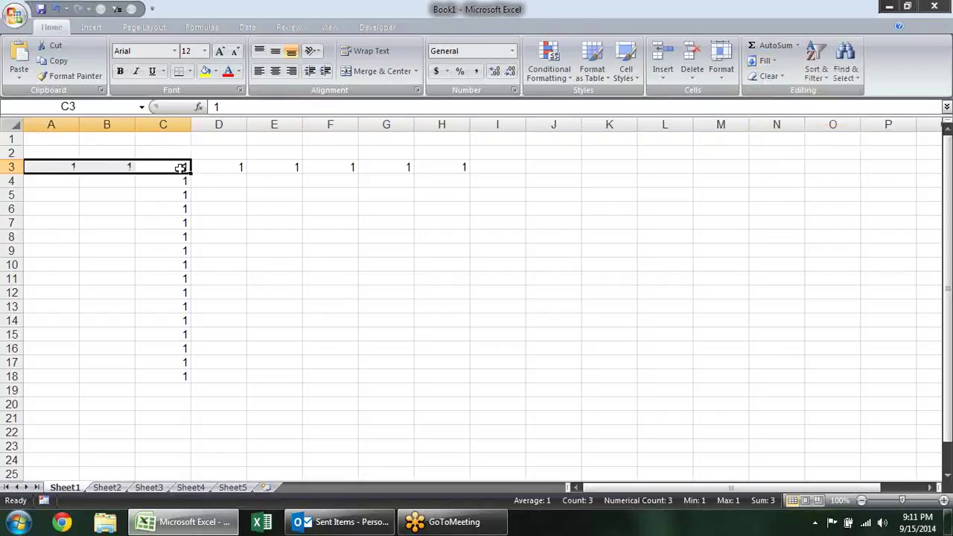
Fill the 1 in C3 up into C1 and C2
{"action": "left_click_drag", "start_coordinate": [183, 167], "coordinate": [165, 139]}
{"action": "left_click", "coordinate": [774, 61]}
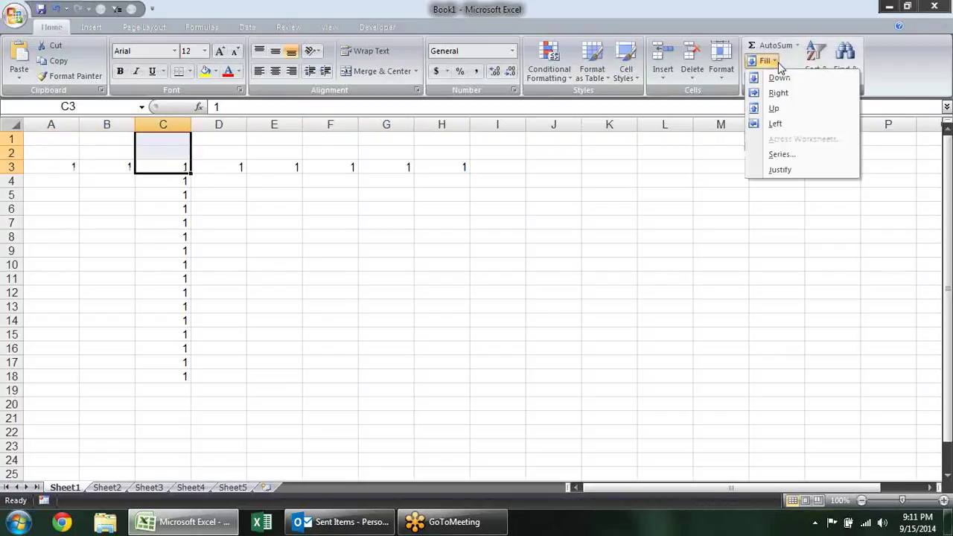
{"action": "left_click", "coordinate": [792, 113]}
{"action": "left_click", "coordinate": [623, 237]}
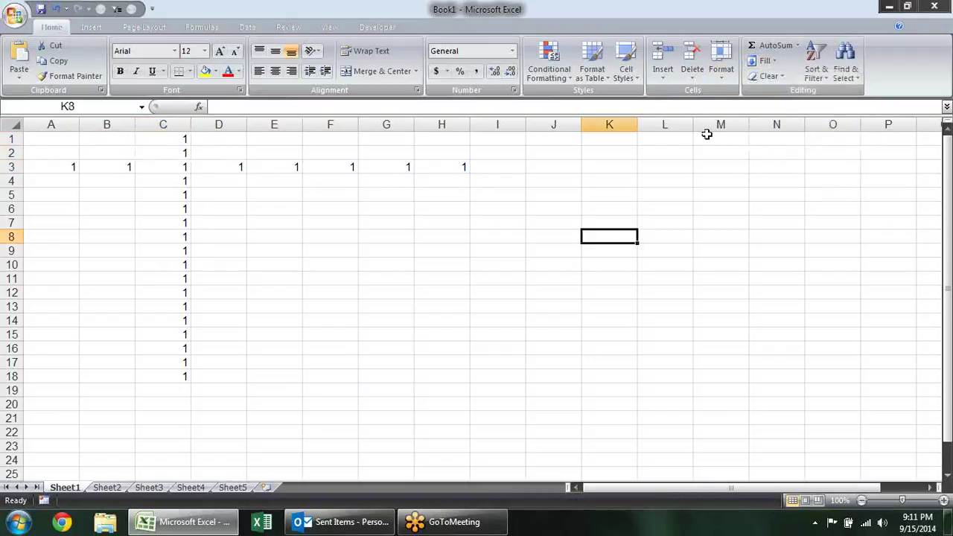
{"action": "left_click", "coordinate": [769, 62]}
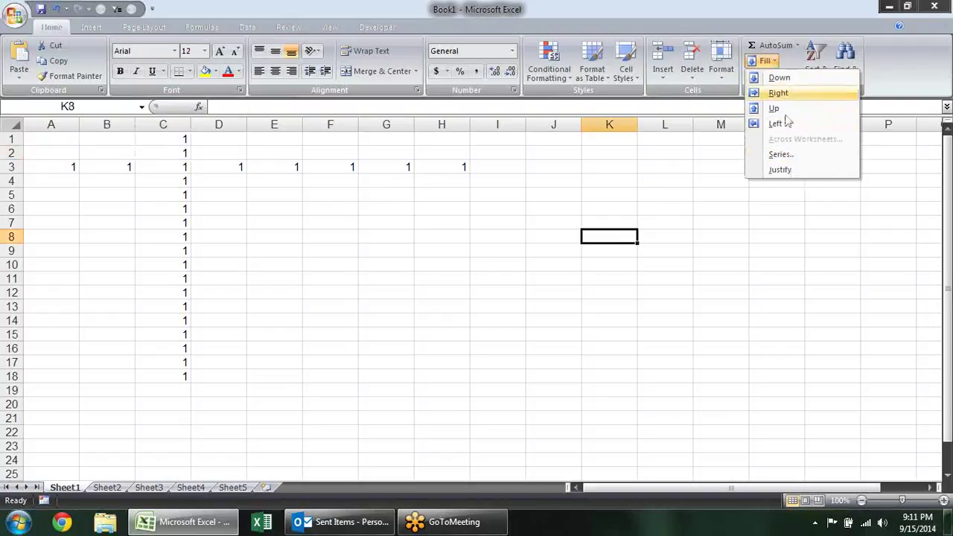
Enter 1 and 2 in J3 and J4
{"action": "left_click", "coordinate": [329, 216]}
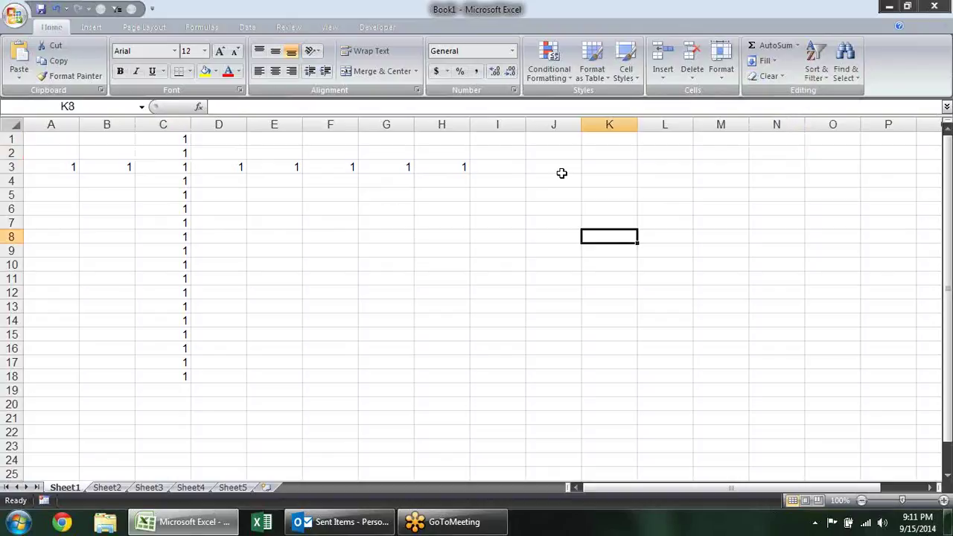
{"action": "left_click", "coordinate": [562, 172]}
{"action": "type", "text": "1"}
{"action": "key", "text": "Return"}
{"action": "type", "text": "2"}
{"action": "key", "text": "Return"}
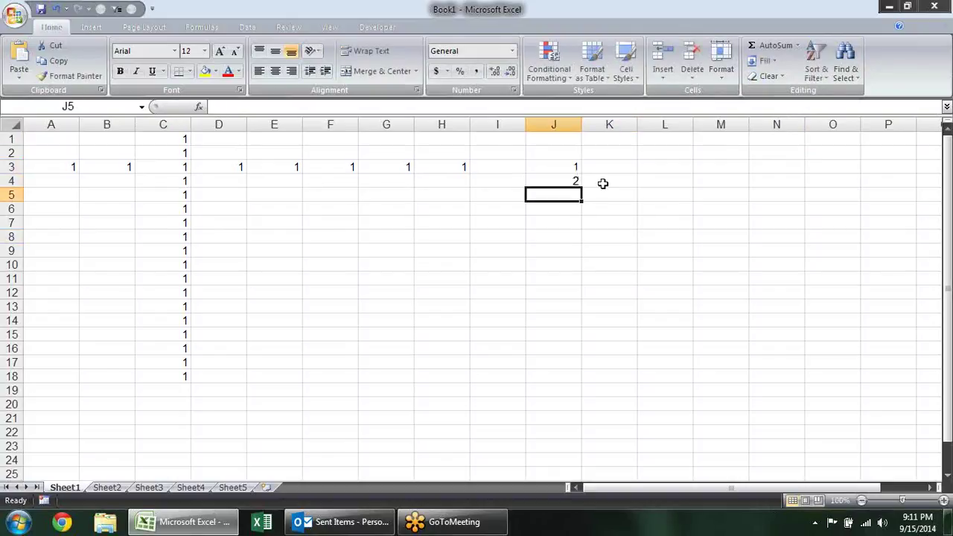
Fill column J from J3 with a linear series, step 1, stopping at 10
{"action": "left_click_drag", "start_coordinate": [568, 179], "coordinate": [566, 260]}
{"action": "mouse_move", "coordinate": [574, 167]}
{"action": "left_mouse_down"}
{"action": "mouse_move", "coordinate": [577, 376]}
{"action": "mouse_move", "coordinate": [558, 408]}
{"action": "left_mouse_up"}
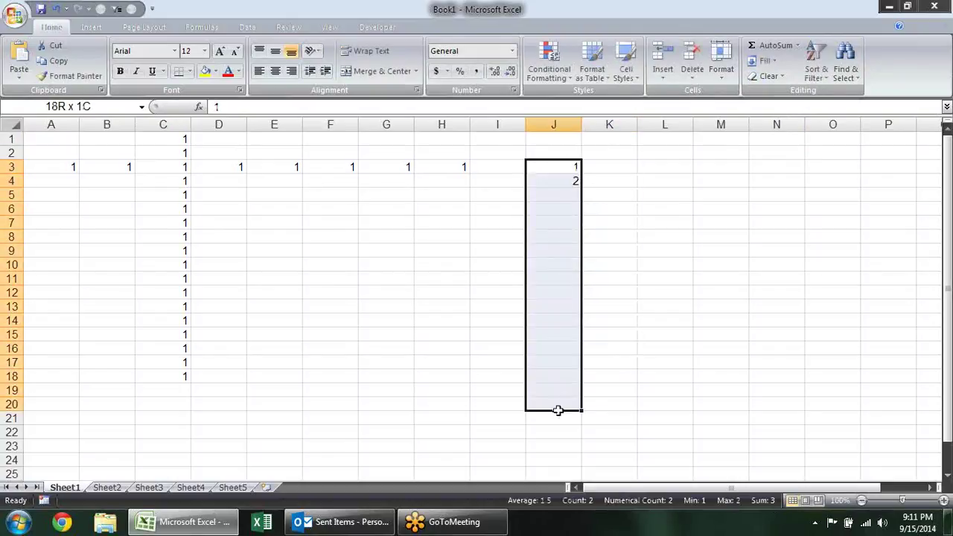
{"action": "left_click", "coordinate": [766, 60]}
{"action": "left_click", "coordinate": [781, 155]}
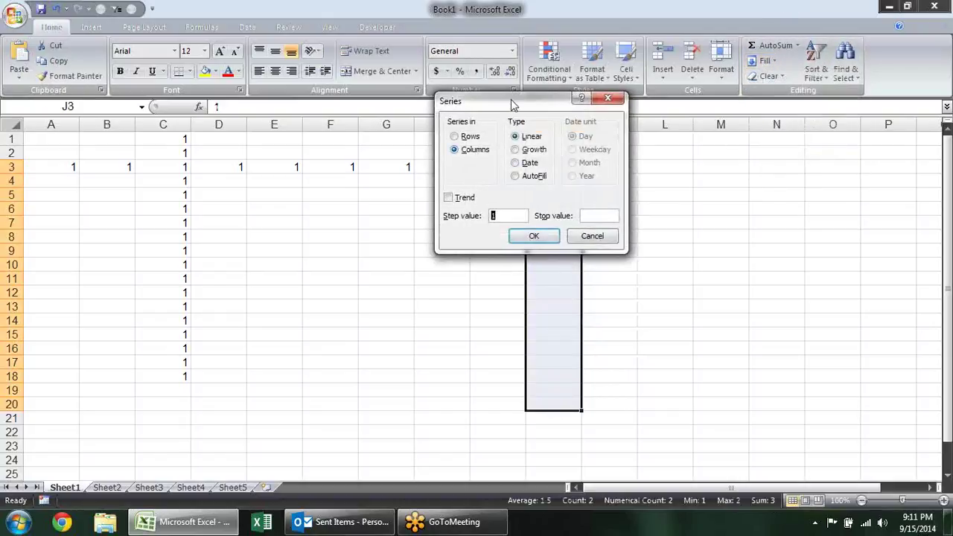
{"action": "left_click_drag", "start_coordinate": [511, 108], "coordinate": [773, 134]}
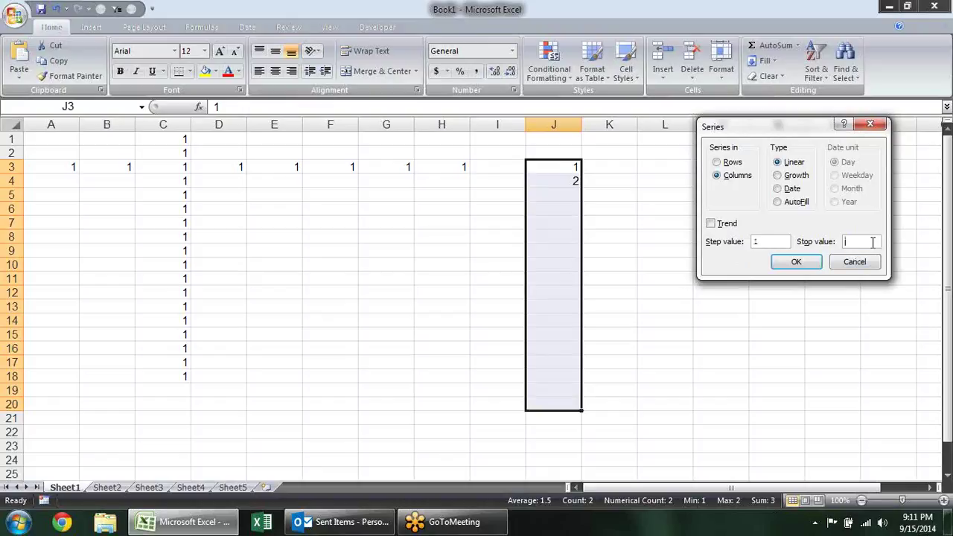
{"action": "left_click", "coordinate": [861, 241]}
{"action": "type", "text": "10"}
{"action": "key", "text": "Return"}
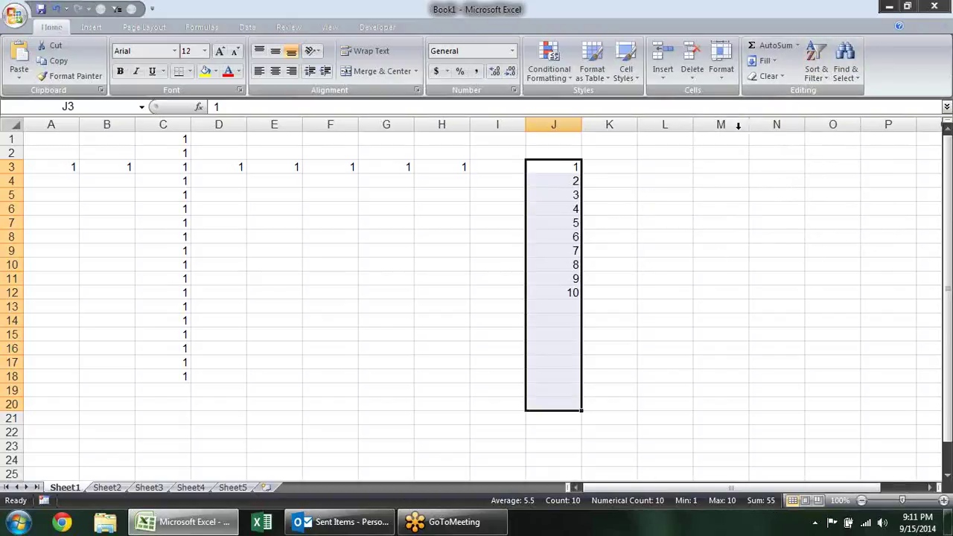
Fill column J with a linear series using step value 2
{"action": "left_click", "coordinate": [775, 63]}
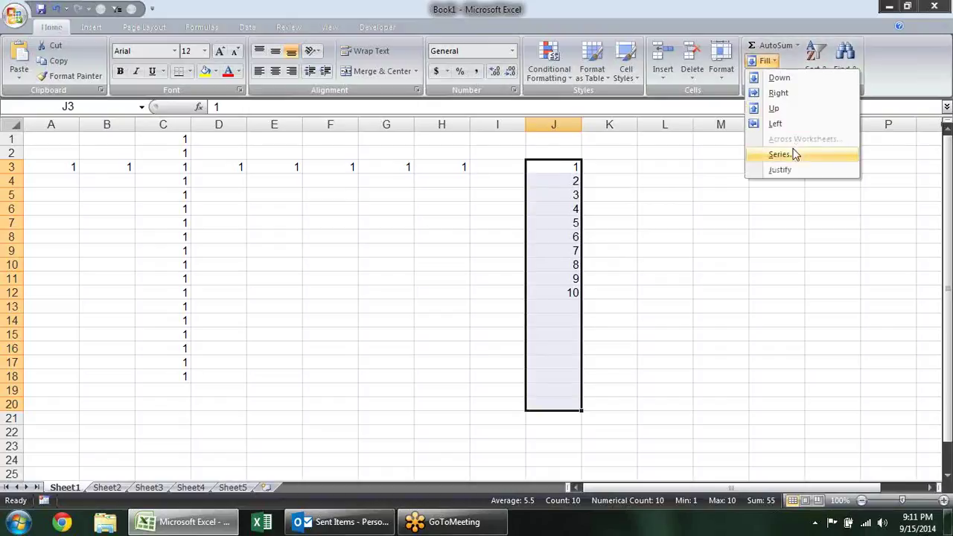
{"action": "left_click", "coordinate": [793, 159]}
{"action": "type", "text": "2"}
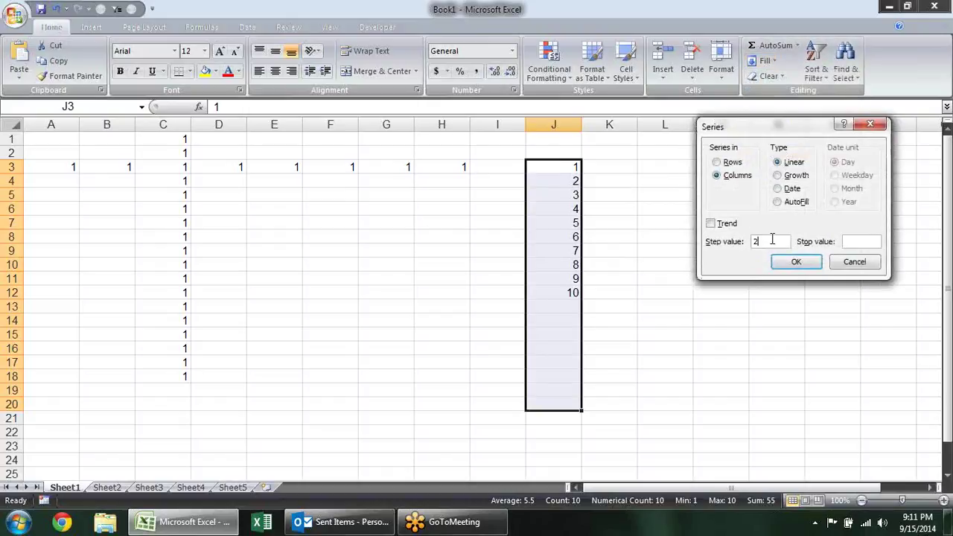
{"action": "left_click", "coordinate": [797, 261]}
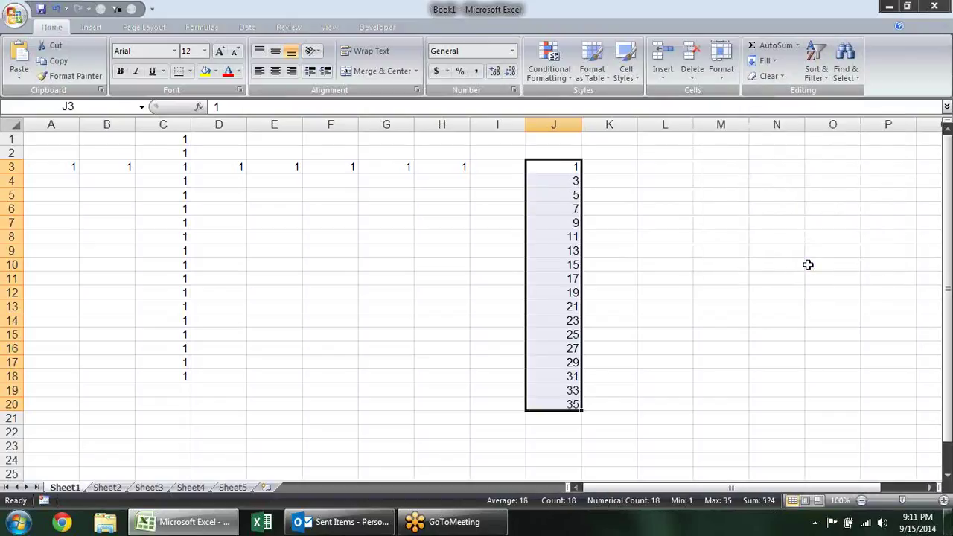
Refill column J as a Growth series with step value 4
{"action": "left_click", "coordinate": [764, 60]}
{"action": "left_click", "coordinate": [794, 156]}
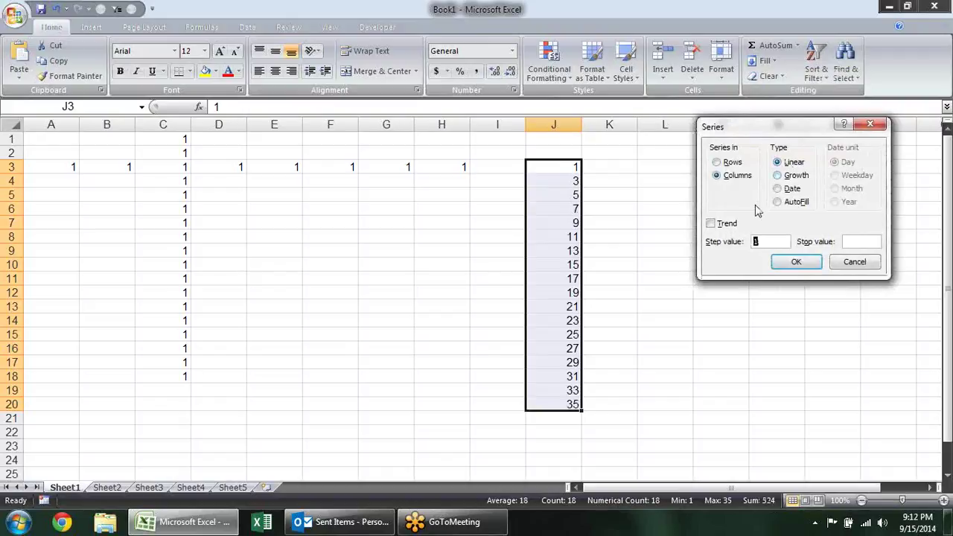
{"action": "left_click", "coordinate": [777, 176]}
{"action": "left_click", "coordinate": [792, 264]}
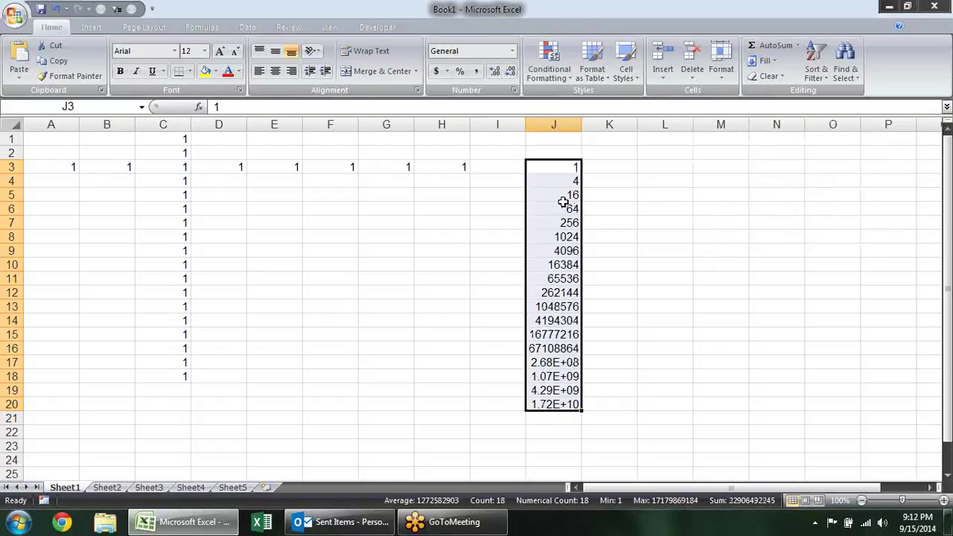
Preview the Date type in the Series dialog, then cancel it
{"action": "left_click", "coordinate": [767, 61]}
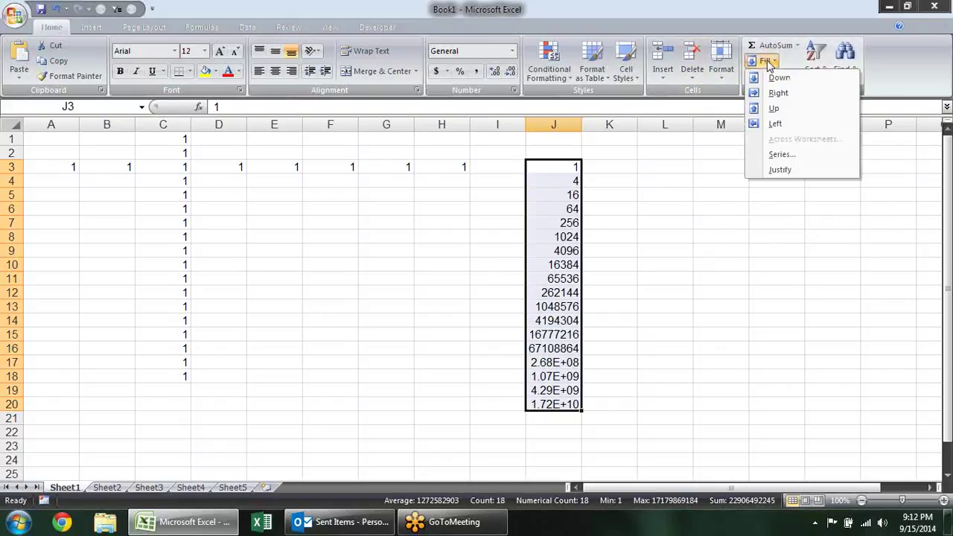
{"action": "left_click", "coordinate": [782, 154]}
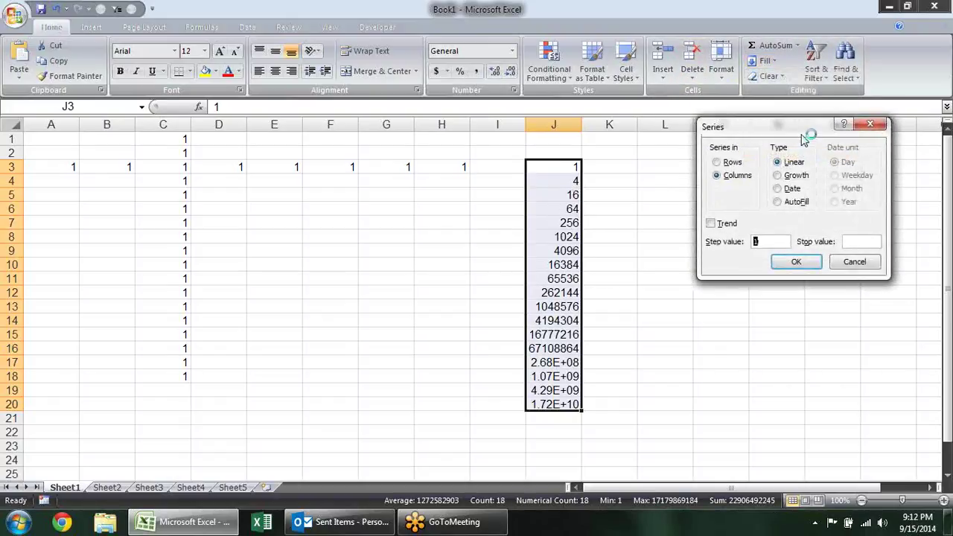
{"action": "left_click", "coordinate": [789, 190]}
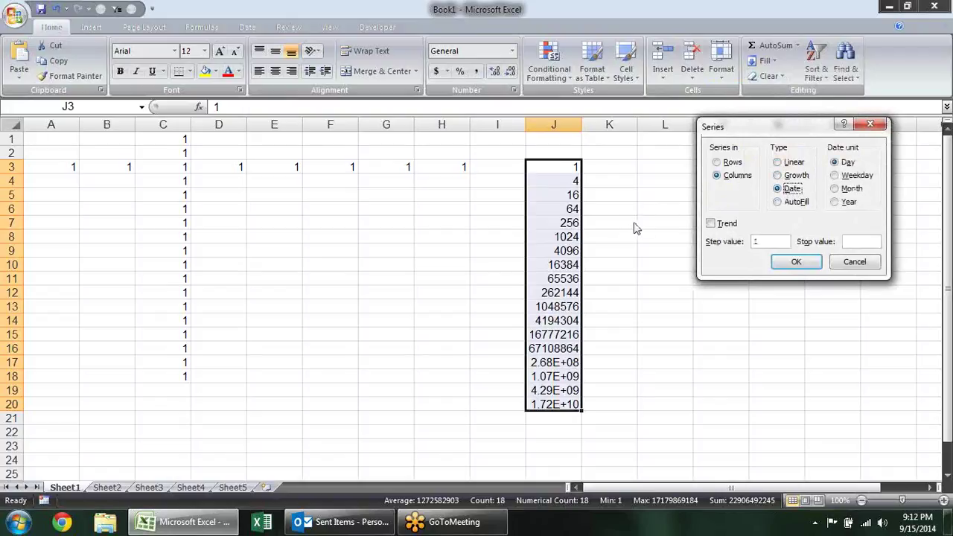
{"action": "key", "text": "Escape"}
Insert today's date in F6 with Ctrl+; and format it as a d-mmm-yy date
{"action": "left_click", "coordinate": [335, 206]}
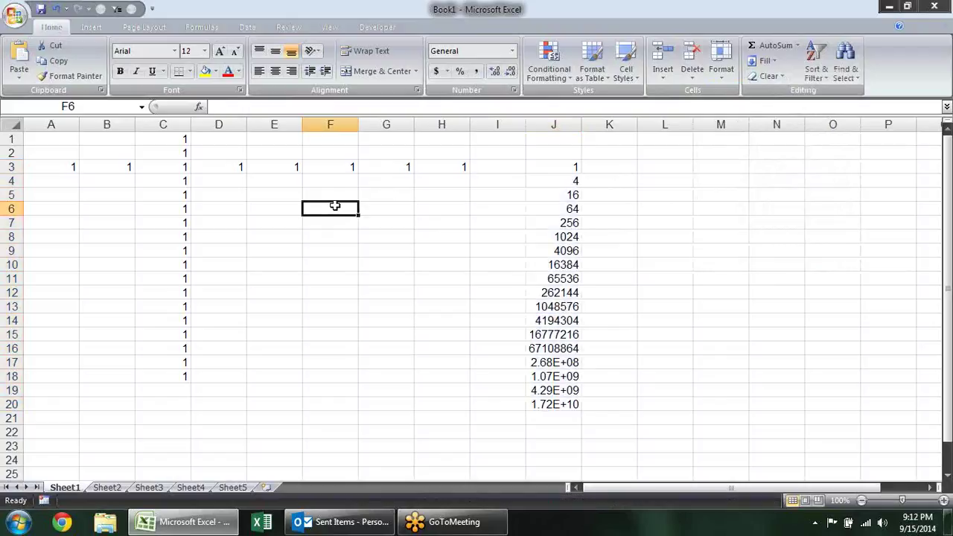
{"action": "key", "text": "ctrl+semicolon"}
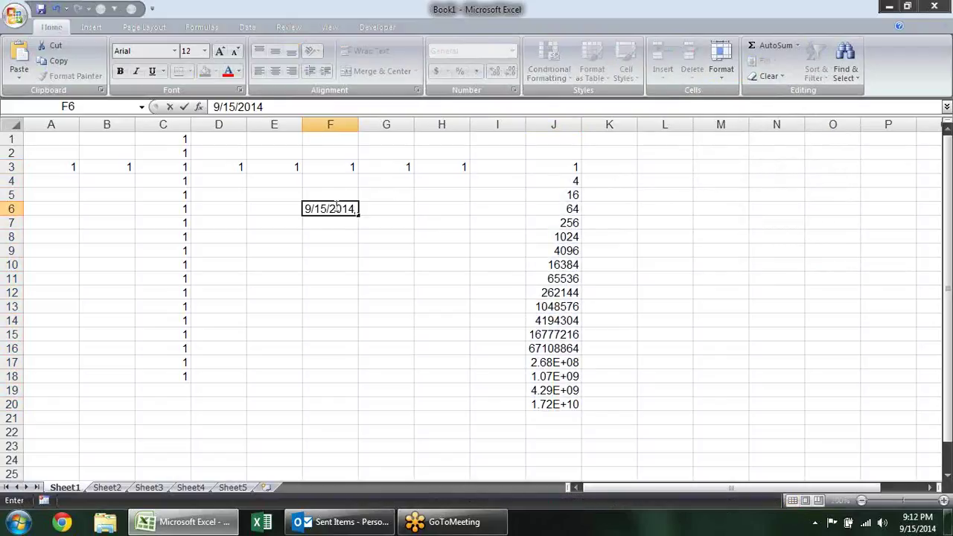
{"action": "key", "text": "Return"}
{"action": "left_click", "coordinate": [335, 206]}
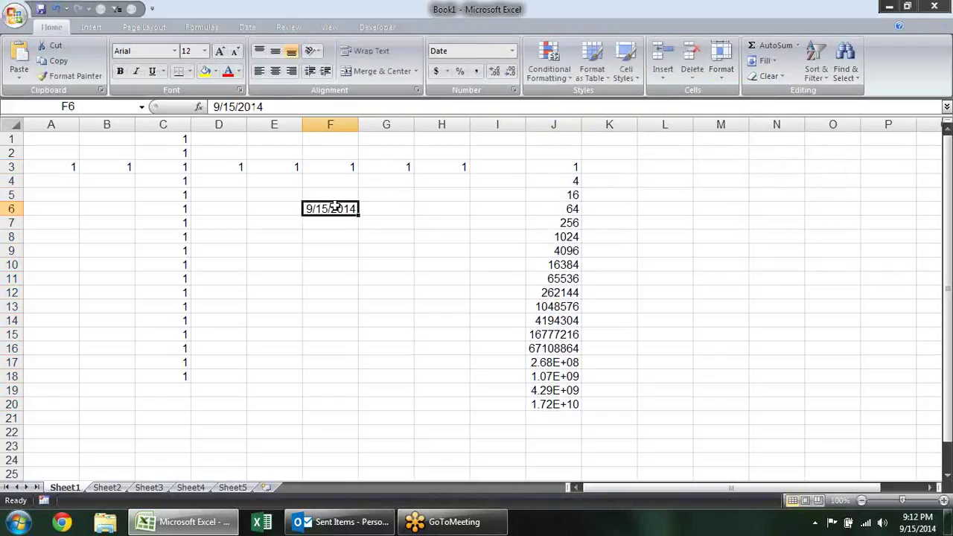
{"action": "key", "text": "ctrl+shift+3"}
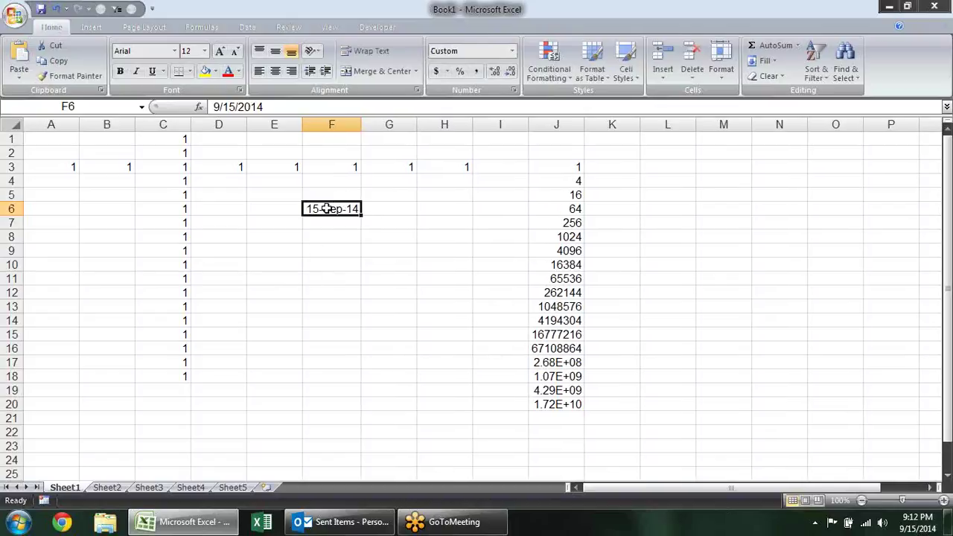
Fill F6:F22 with dates 5 days apart, 15-Sep-14 to 4-Dec-14
{"action": "left_click_drag", "start_coordinate": [326, 208], "coordinate": [320, 438]}
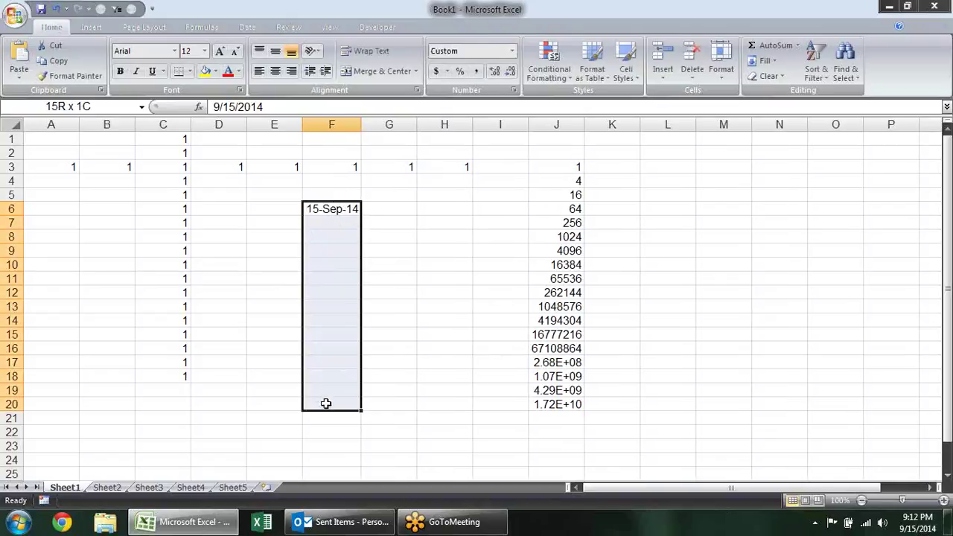
{"action": "left_click", "coordinate": [772, 63]}
{"action": "left_click", "coordinate": [785, 153]}
{"action": "type", "text": "5"}
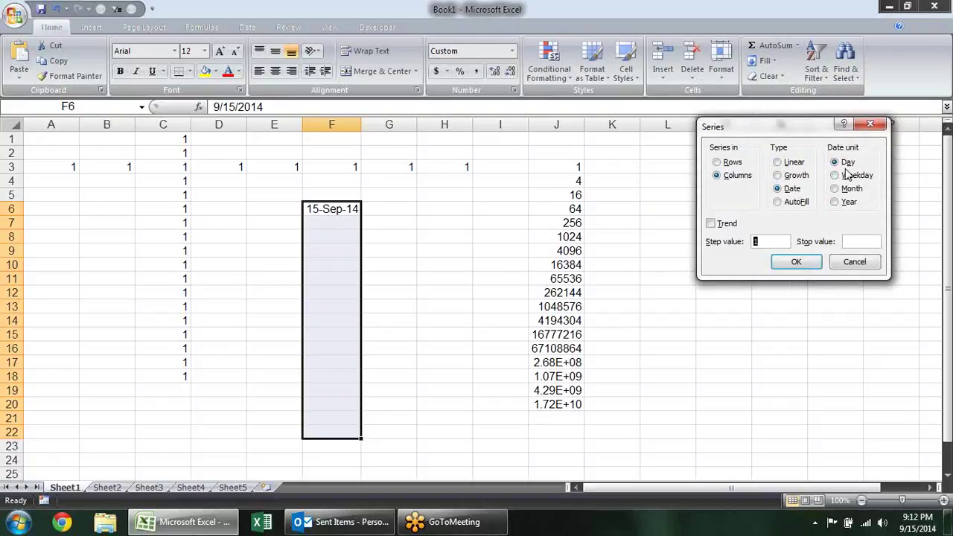
{"action": "left_click", "coordinate": [796, 262]}
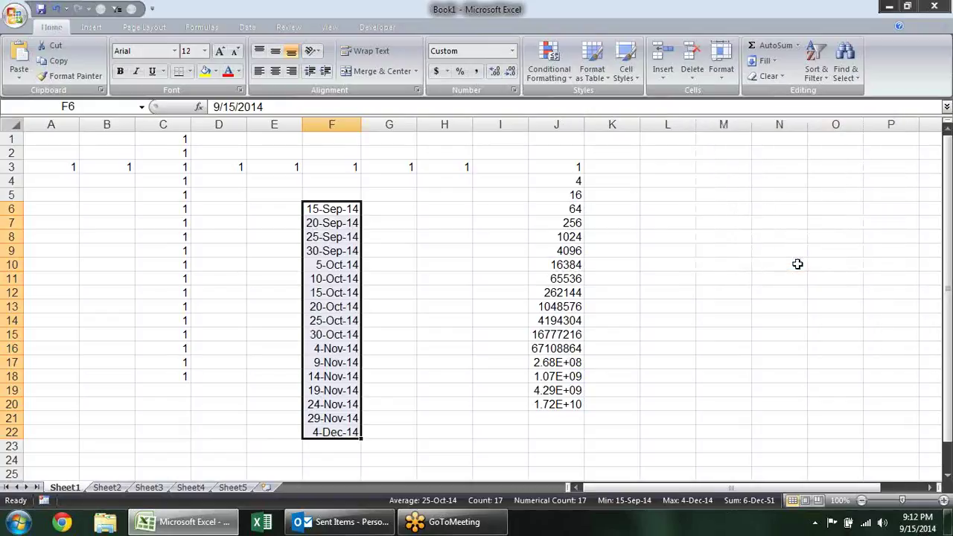
Undo the date fill and refill F6:F22 stepping by weekdays
{"action": "key", "text": "ctrl+z"}
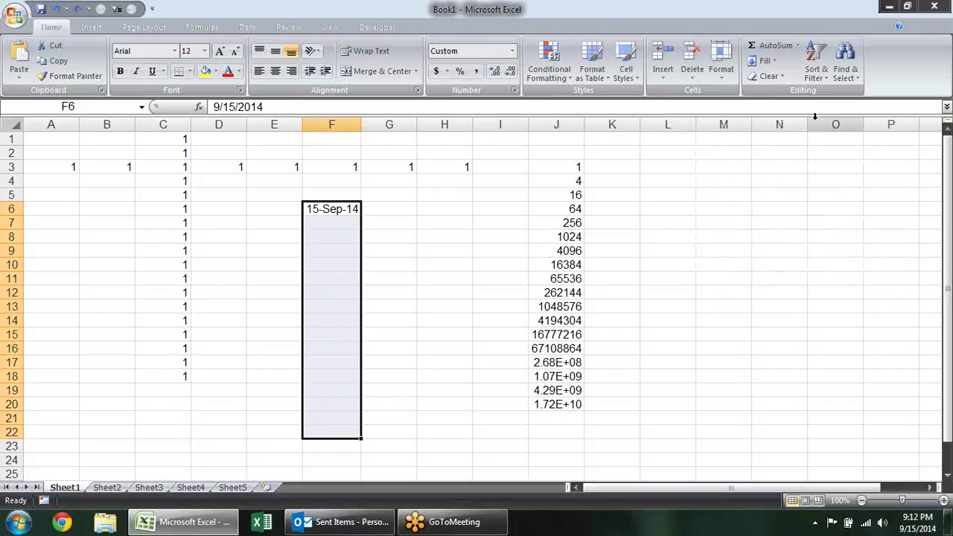
{"action": "left_click", "coordinate": [764, 60]}
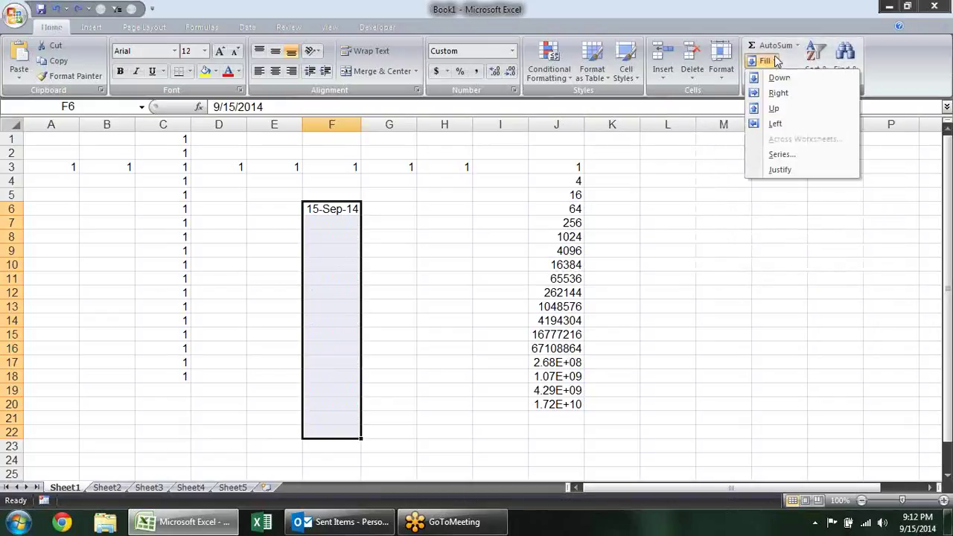
{"action": "left_click", "coordinate": [781, 154]}
{"action": "left_click", "coordinate": [851, 178]}
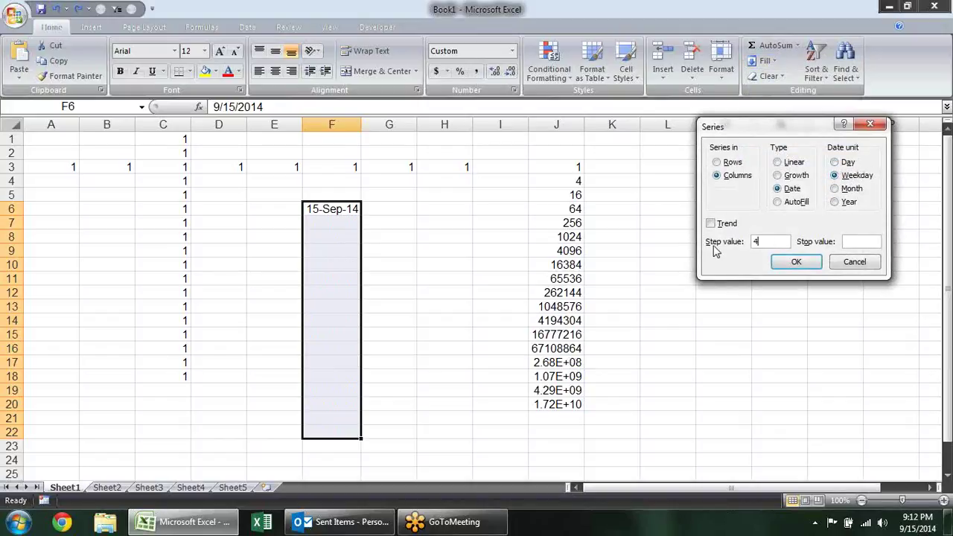
{"action": "left_click", "coordinate": [810, 262]}
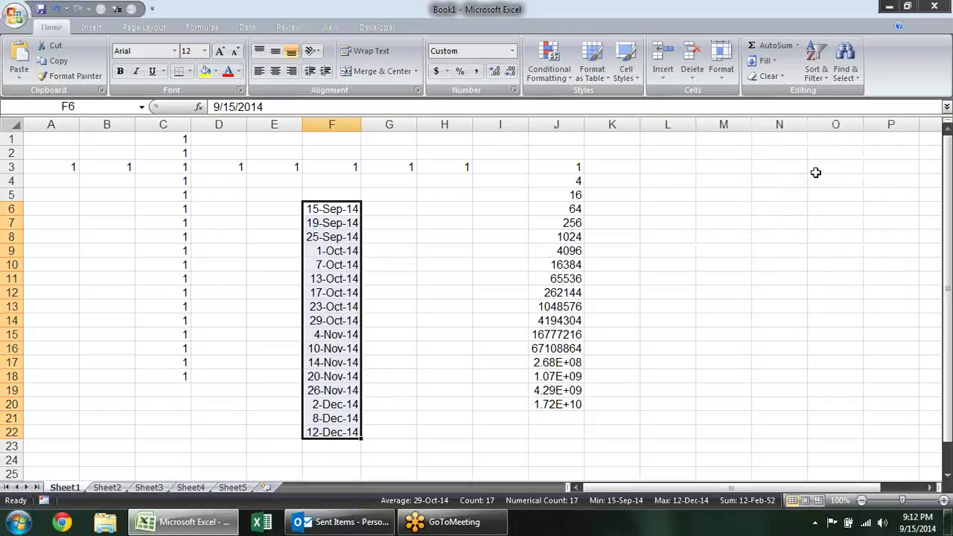
Refill the F6:F22 date series stepping by months
{"action": "left_click", "coordinate": [815, 70]}
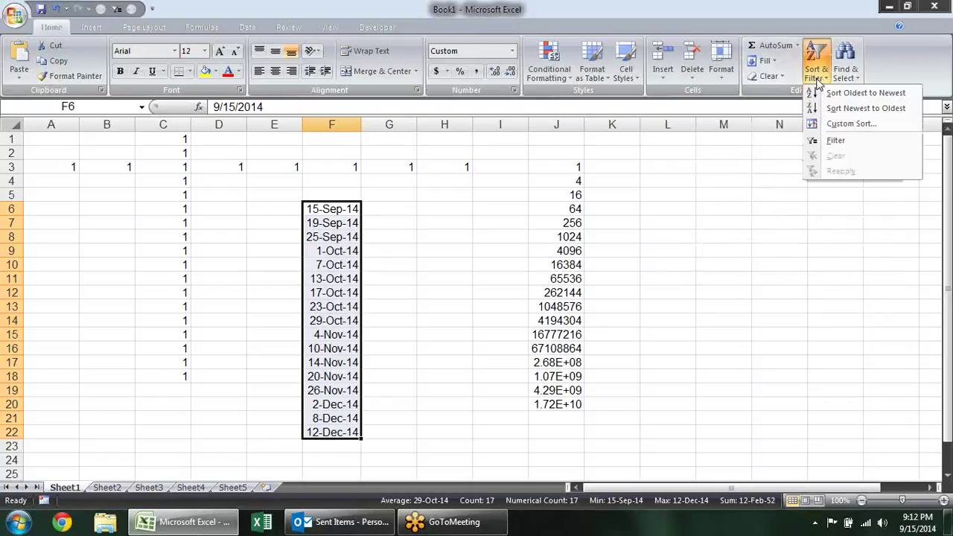
{"action": "left_click", "coordinate": [767, 60]}
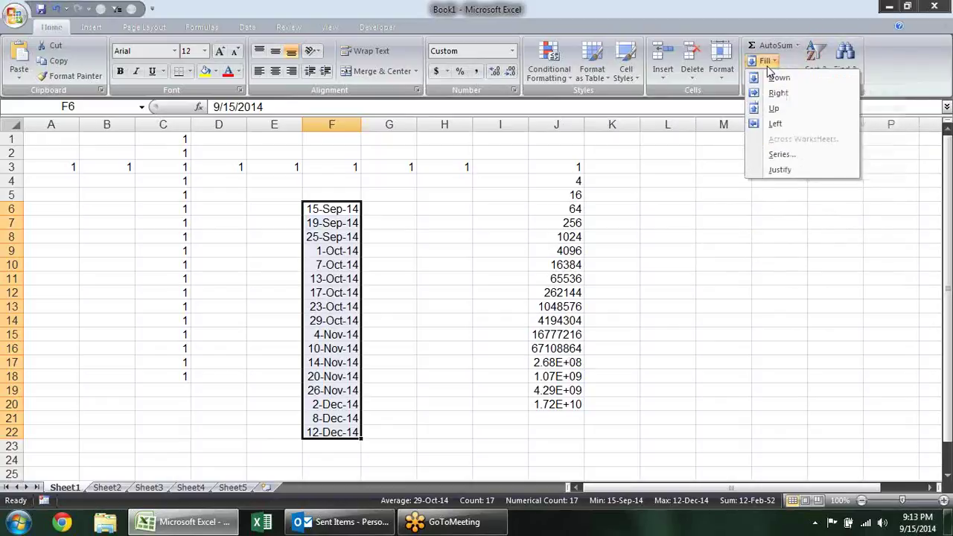
{"action": "left_click", "coordinate": [795, 158]}
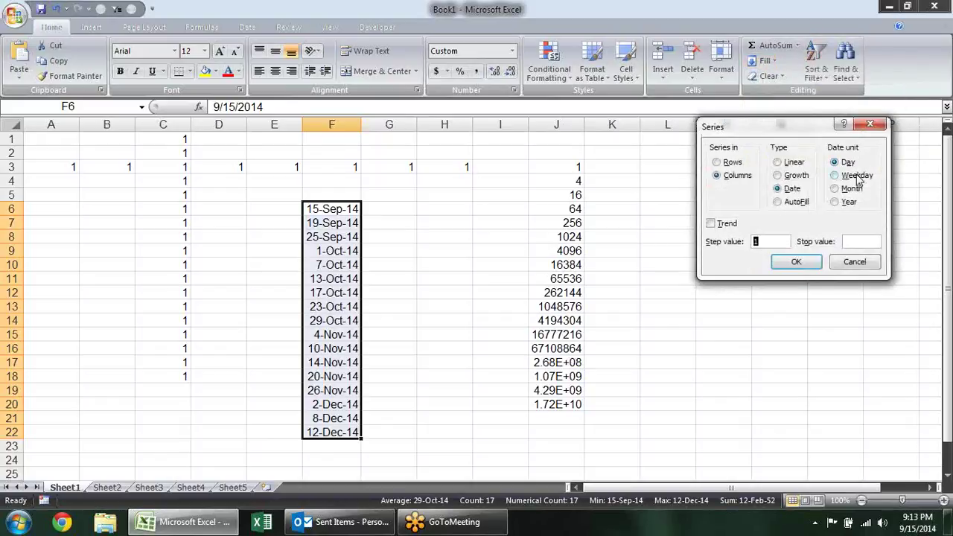
{"action": "left_click", "coordinate": [845, 190]}
{"action": "left_click", "coordinate": [794, 262]}
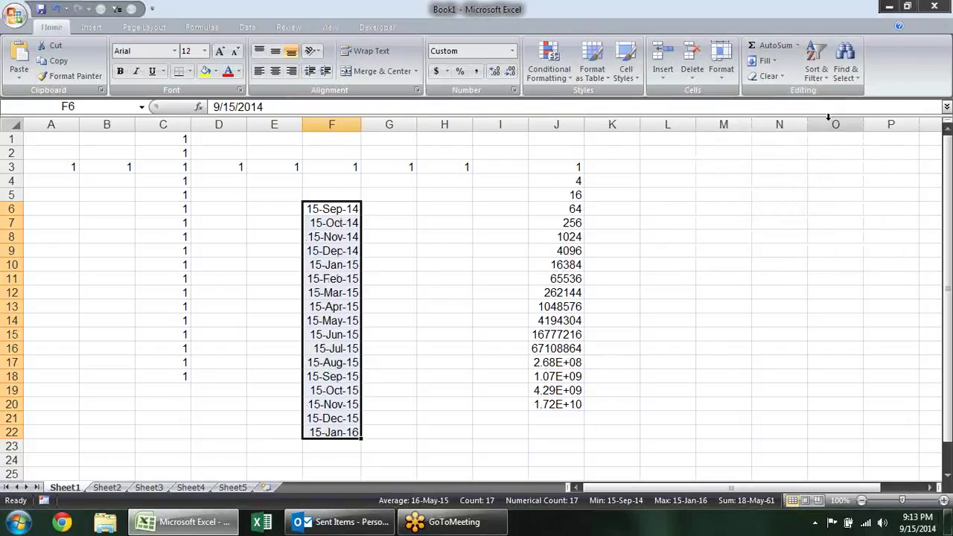
Refill F6:F22 stepping by years, from 15-Sep-14 to 15-Sep-30
{"action": "left_click", "coordinate": [813, 73]}
{"action": "left_click", "coordinate": [767, 60]}
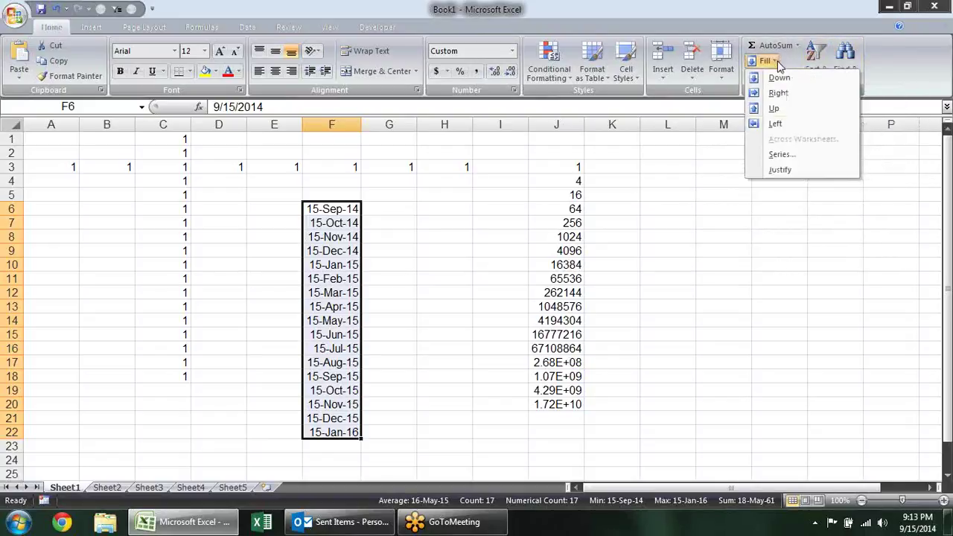
{"action": "left_click", "coordinate": [790, 155]}
{"action": "left_click", "coordinate": [834, 202]}
{"action": "left_click", "coordinate": [797, 262]}
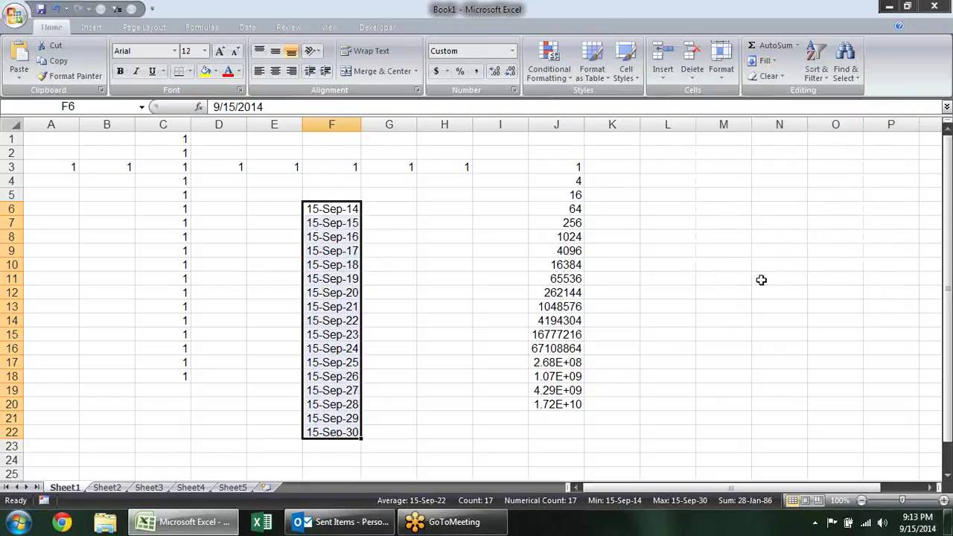
Reopen the Series dialog and close it without changes
{"action": "left_click", "coordinate": [776, 66]}
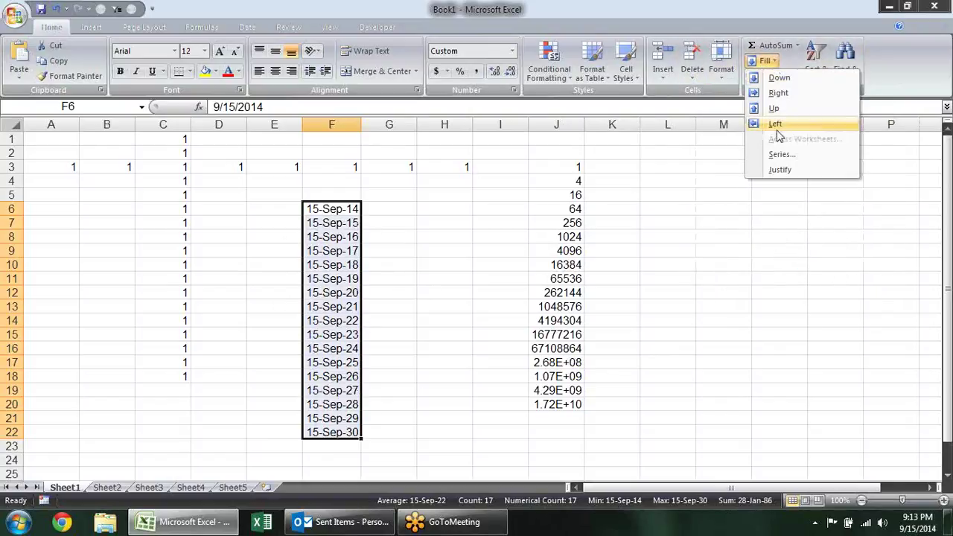
{"action": "left_click", "coordinate": [778, 154]}
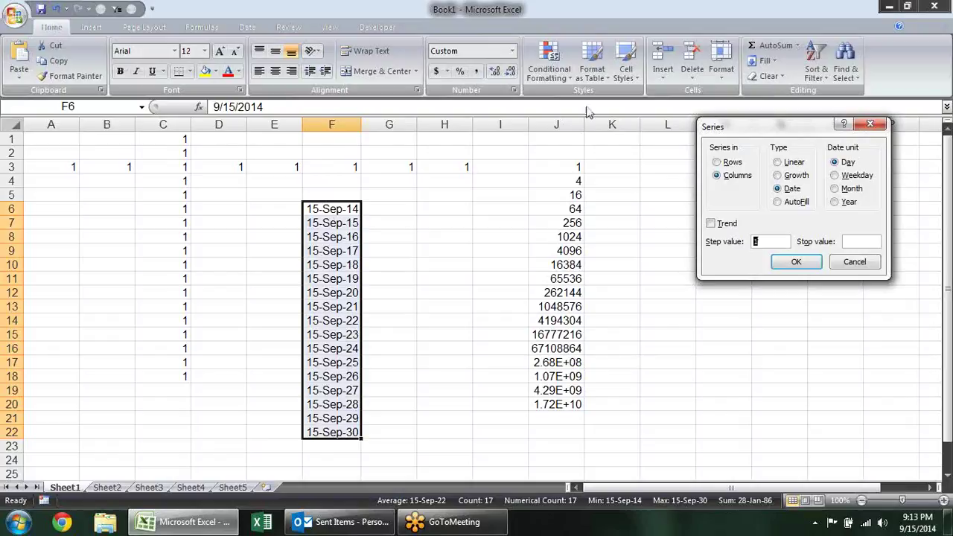
{"action": "left_click", "coordinate": [855, 267]}
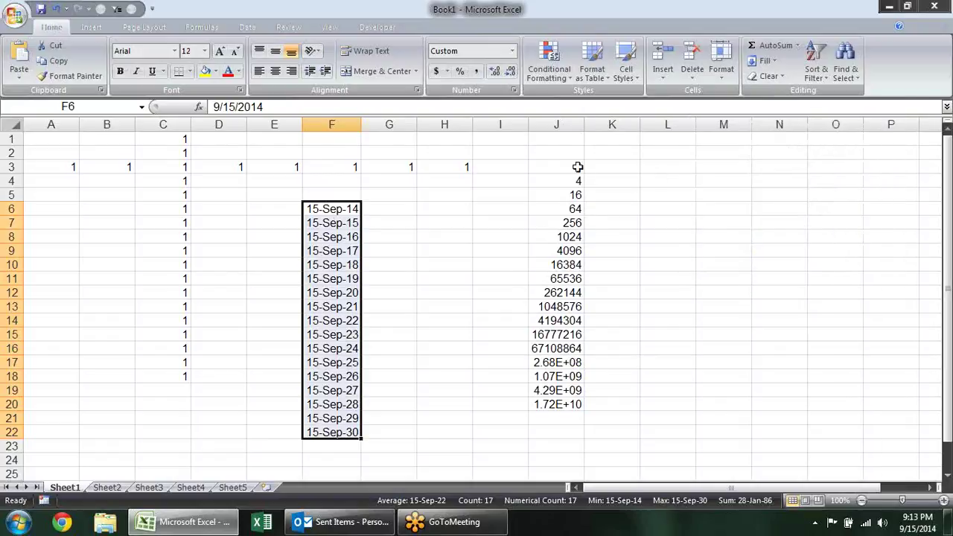
Clear all the sample numbers and dates in A1:M25
{"action": "left_click_drag", "start_coordinate": [50, 135], "coordinate": [111, 167]}
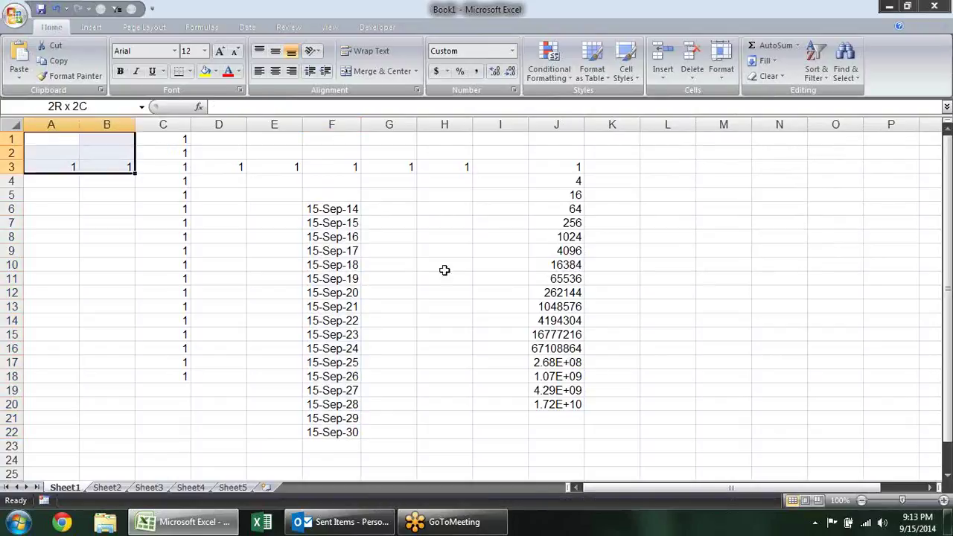
{"action": "left_click_drag", "start_coordinate": [445, 270], "coordinate": [700, 463]}
{"action": "key", "text": "Delete"}
{"action": "left_click", "coordinate": [795, 240]}
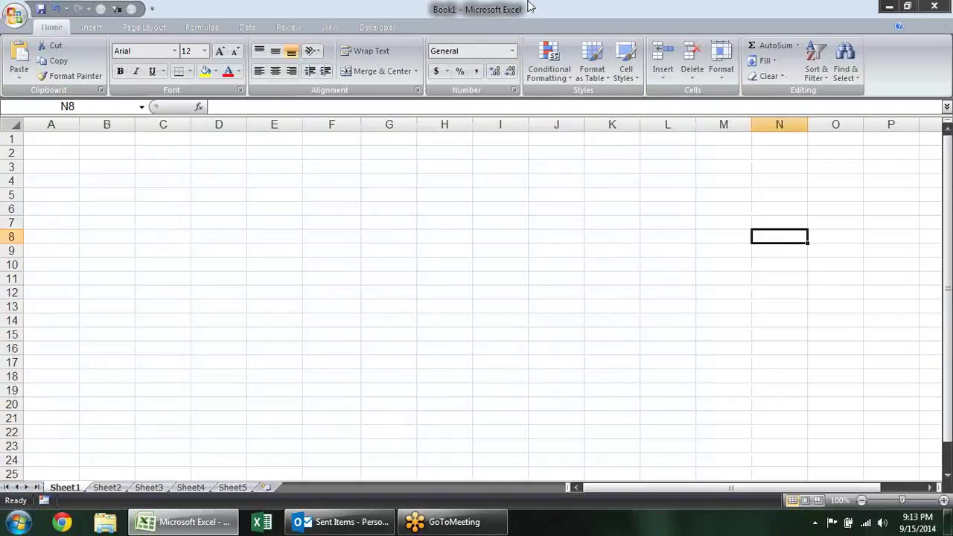
Select C4, glance at the Fill options, and insert today's date there
{"action": "left_click", "coordinate": [182, 182]}
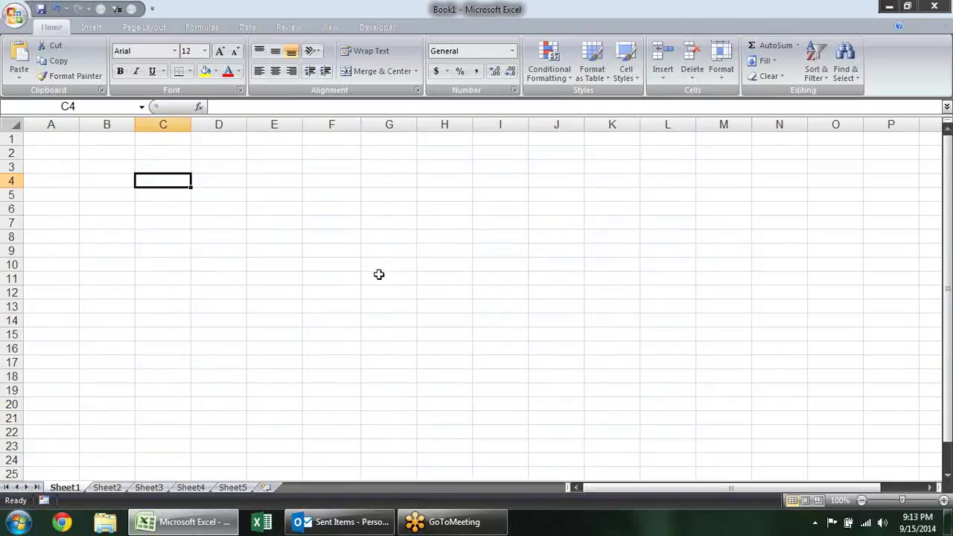
{"action": "left_click", "coordinate": [774, 61]}
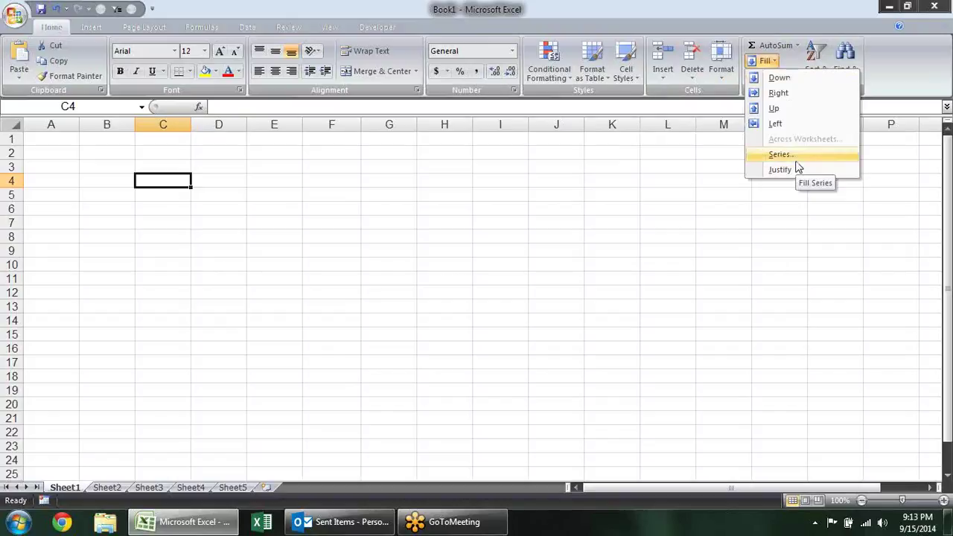
{"action": "left_click", "coordinate": [617, 180]}
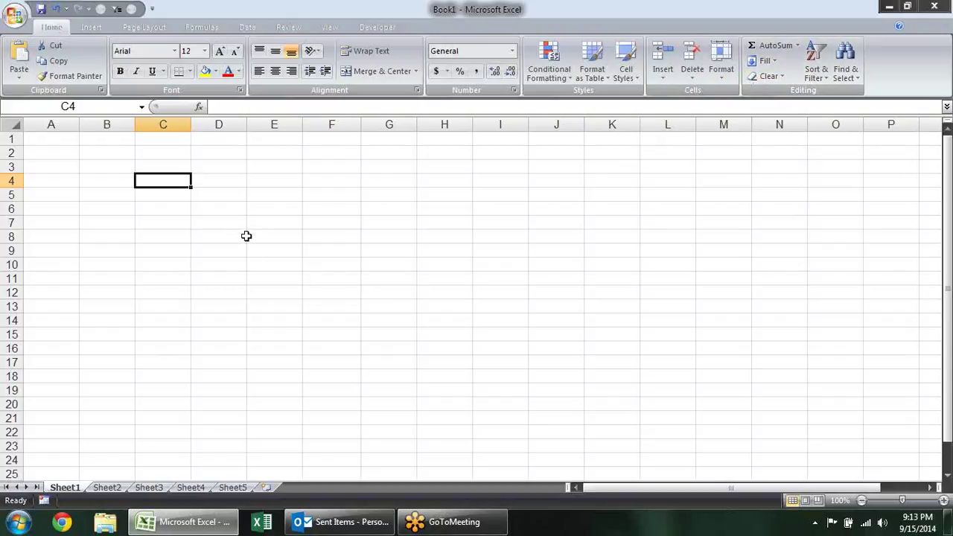
{"action": "key", "text": "ctrl+semicolon"}
{"action": "key", "text": "Return"}
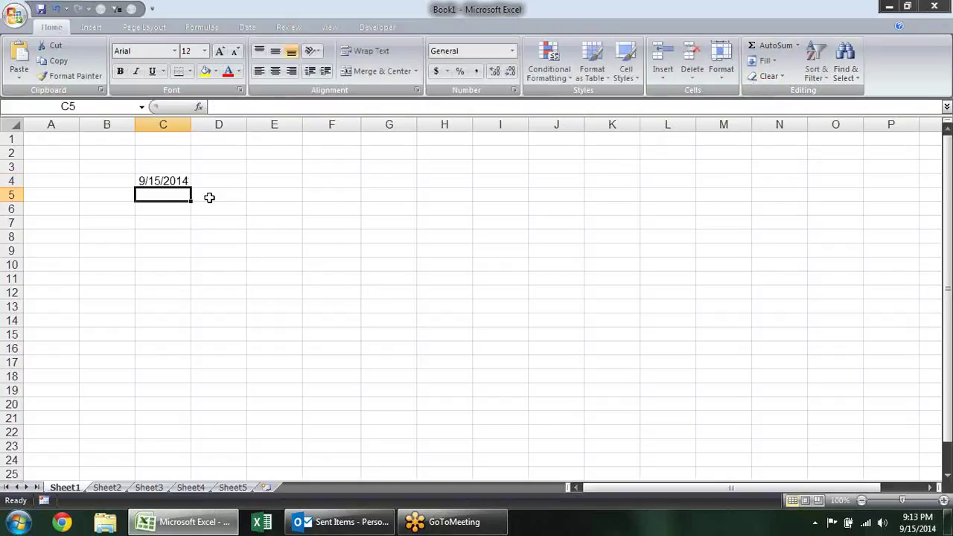
{"action": "left_click_drag", "start_coordinate": [162, 181], "coordinate": [168, 432]}
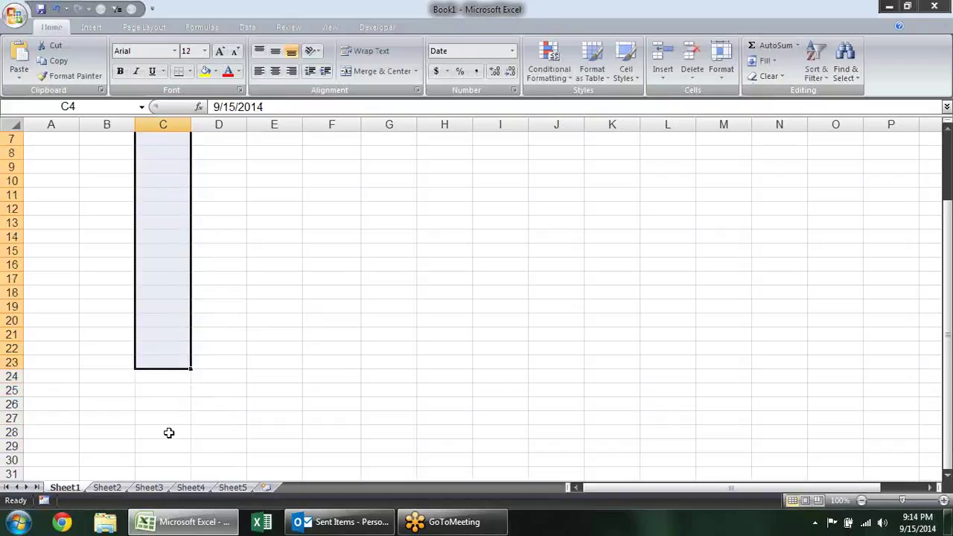
{"action": "scroll", "coordinate": [168, 432], "scroll_direction": "up", "scroll_amount": 2}
{"action": "left_click", "coordinate": [764, 60]}
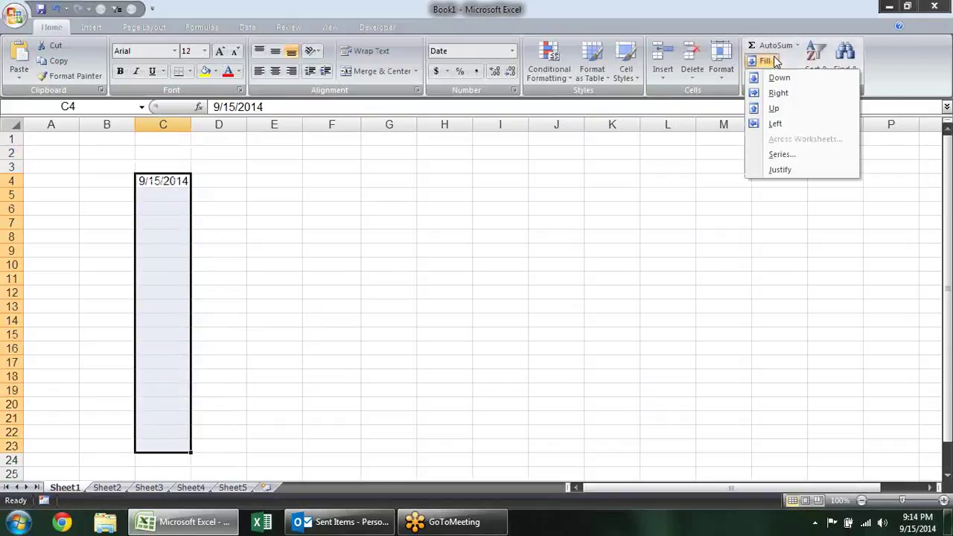
{"action": "left_click", "coordinate": [779, 155]}
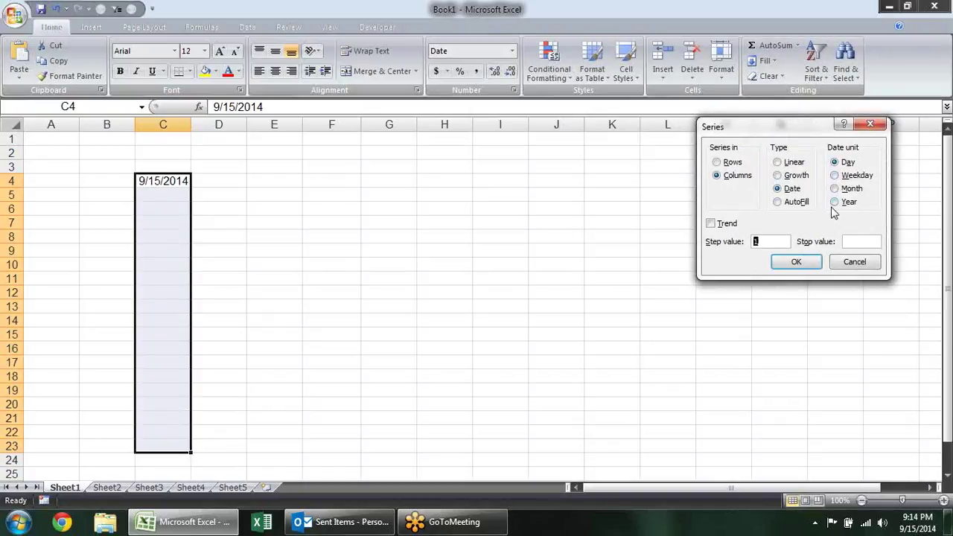
{"action": "left_click", "coordinate": [837, 175]}
{"action": "left_click", "coordinate": [813, 260]}
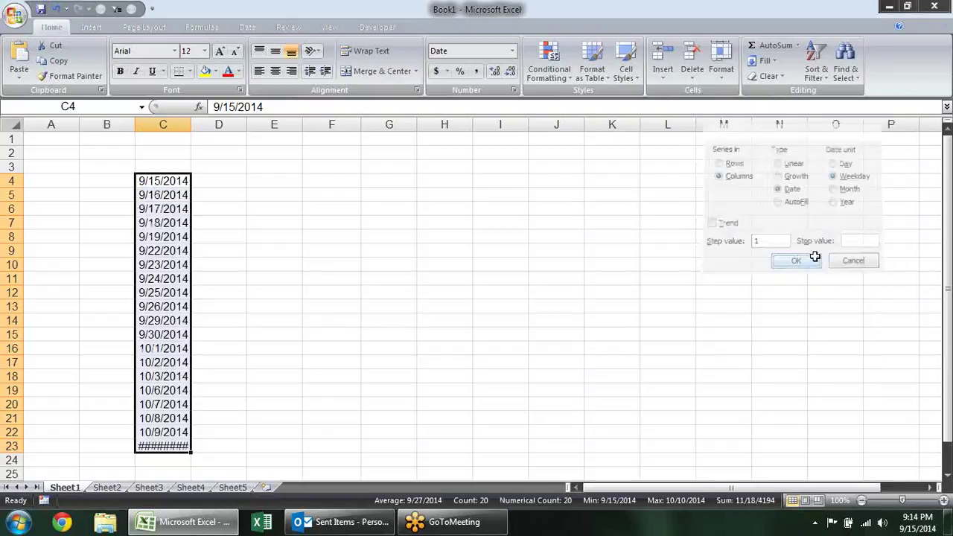
{"action": "left_click", "coordinate": [250, 223]}
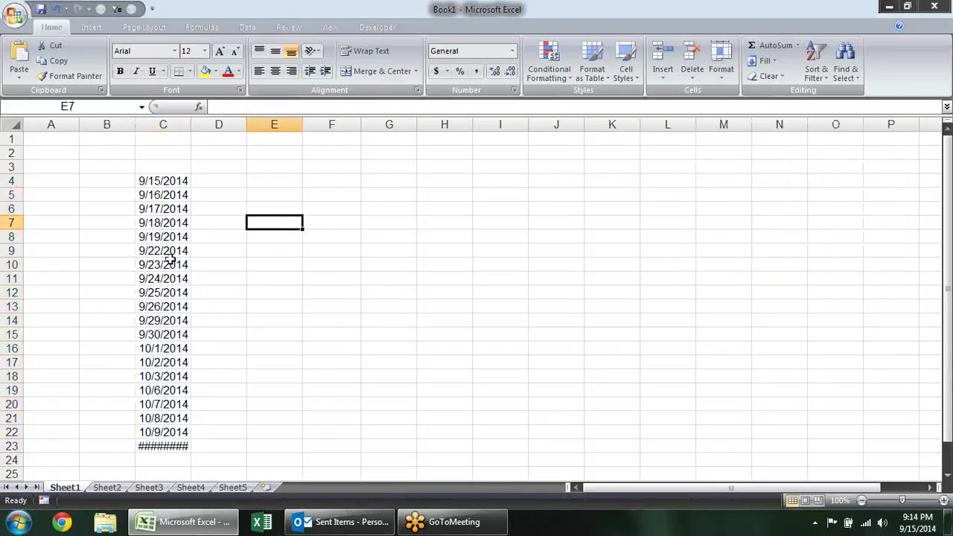
{"action": "left_click", "coordinate": [917, 521]}
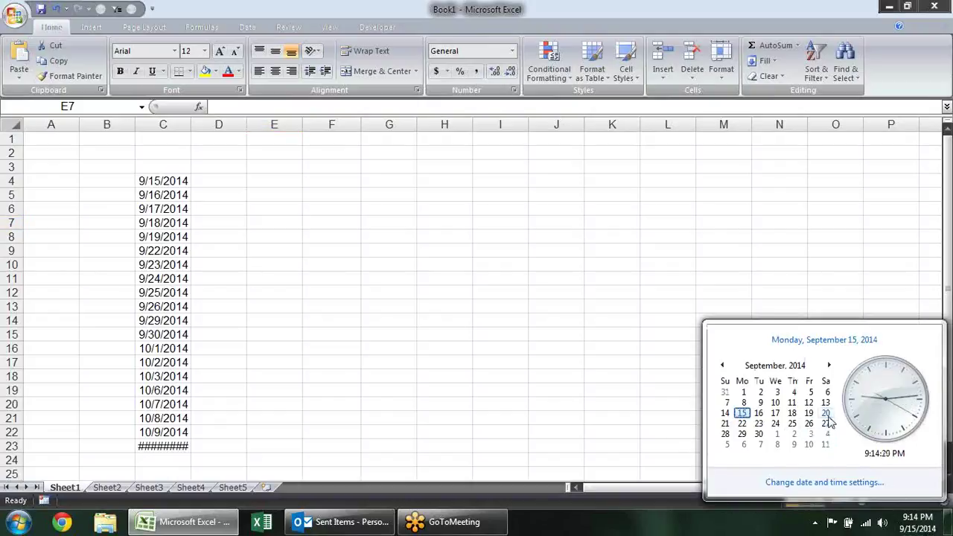
{"action": "left_click", "coordinate": [387, 253]}
{"action": "left_click", "coordinate": [182, 186]}
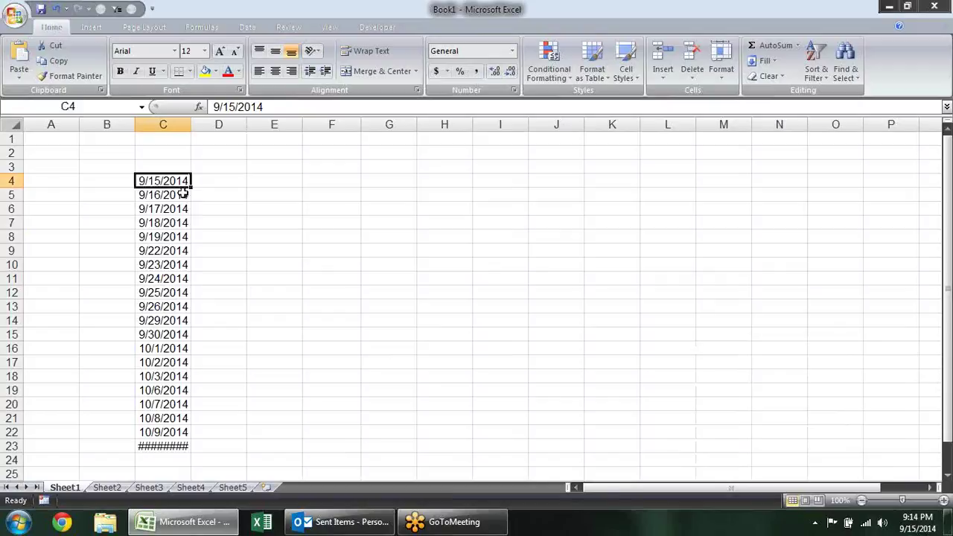
{"action": "left_click_drag", "start_coordinate": [182, 193], "coordinate": [152, 457]}
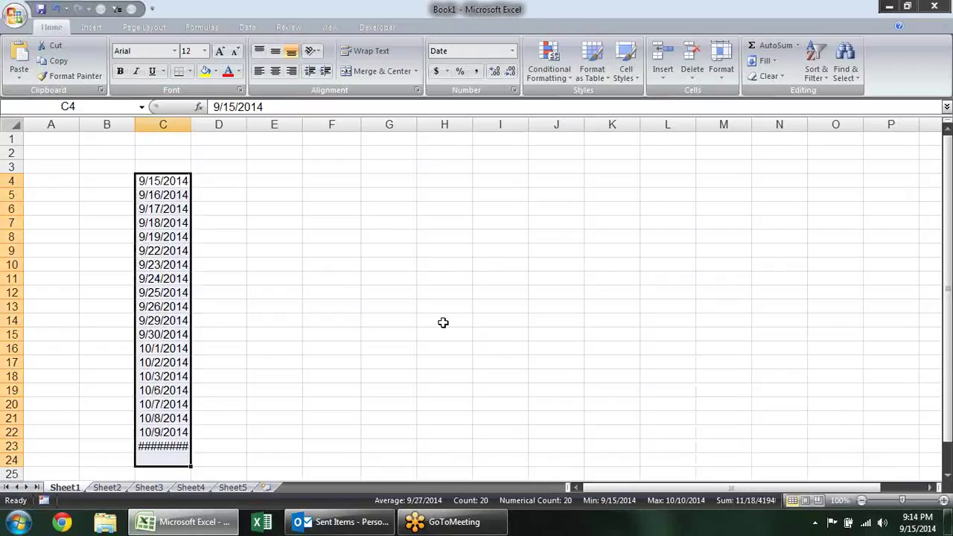
{"action": "key", "text": "Delete"}
{"action": "left_click", "coordinate": [550, 221]}
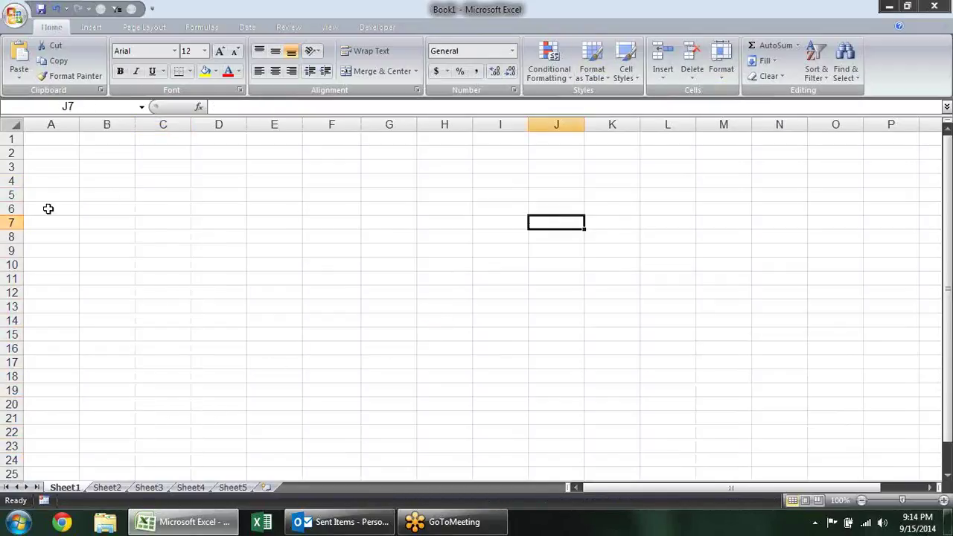
Type jan in F4 and drag the fill handle far down column F
{"action": "left_click", "coordinate": [320, 176]}
{"action": "type", "text": "ja"}
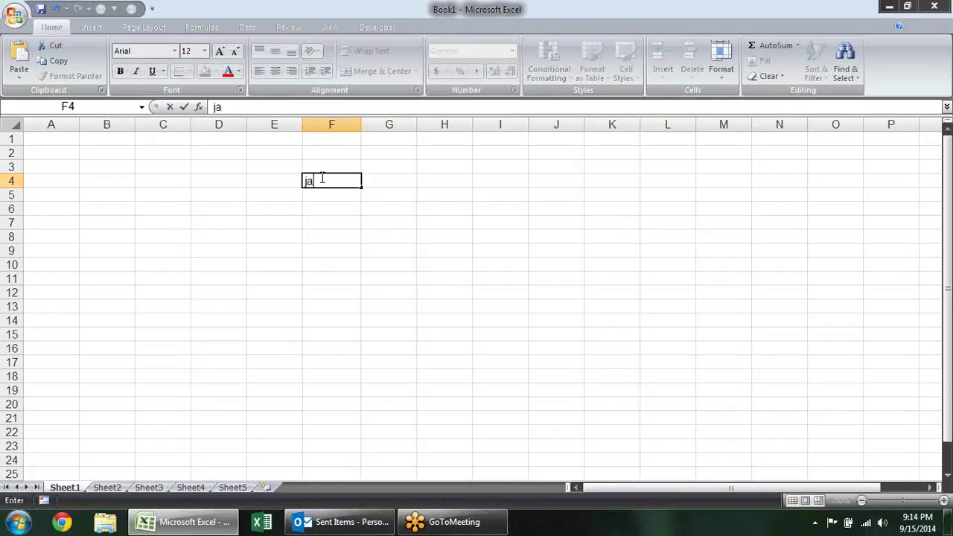
{"action": "type", "text": "n"}
{"action": "key", "text": "Return"}
{"action": "left_click", "coordinate": [320, 179]}
{"action": "left_click_drag", "start_coordinate": [361, 187], "coordinate": [327, 288]}
Delete the repeated month names from F16 downward
{"action": "scroll", "coordinate": [395, 309], "scroll_direction": "up", "scroll_amount": 6}
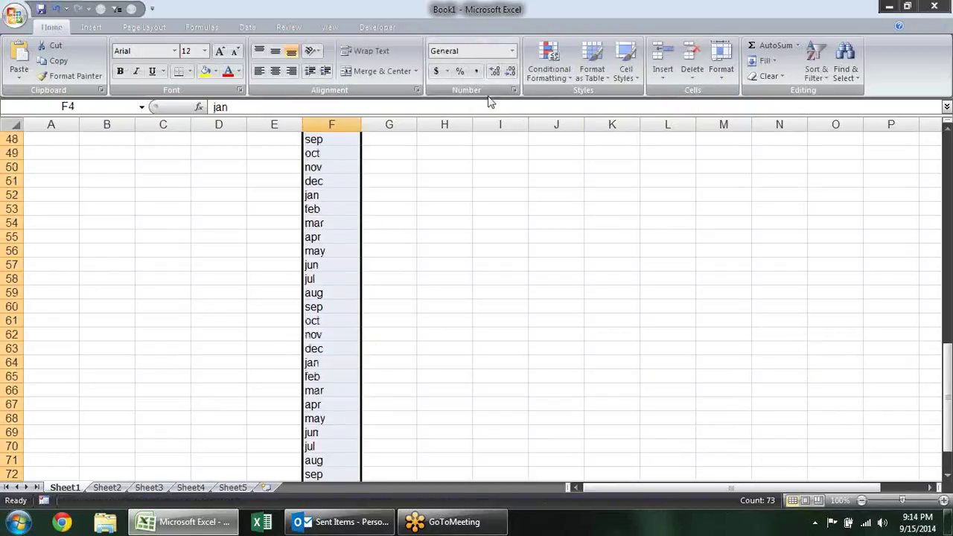
{"action": "scroll", "coordinate": [453, 225], "scroll_direction": "up", "scroll_amount": 6}
{"action": "scroll", "coordinate": [449, 226], "scroll_direction": "up", "scroll_amount": 8}
{"action": "scroll", "coordinate": [449, 226], "scroll_direction": "up", "scroll_amount": 2}
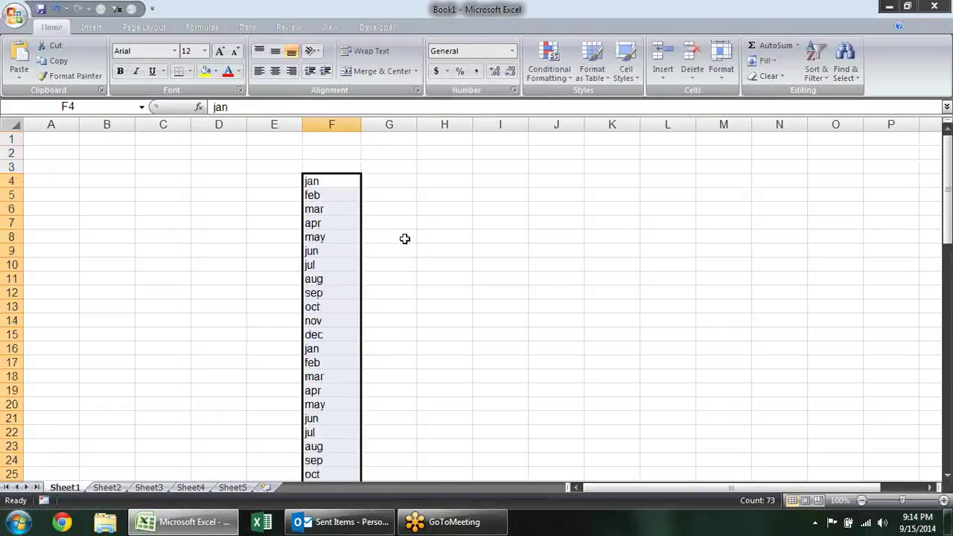
{"action": "left_click", "coordinate": [317, 349]}
{"action": "key", "text": "ctrl+shift+Down"}
{"action": "key", "text": "Delete"}
Select the twelve months jan through dec in F4:F15
{"action": "scroll", "coordinate": [317, 347], "scroll_direction": "up", "scroll_amount": 16}
{"action": "scroll", "coordinate": [368, 228], "scroll_direction": "up", "scroll_amount": 1}
{"action": "left_click", "coordinate": [408, 358]}
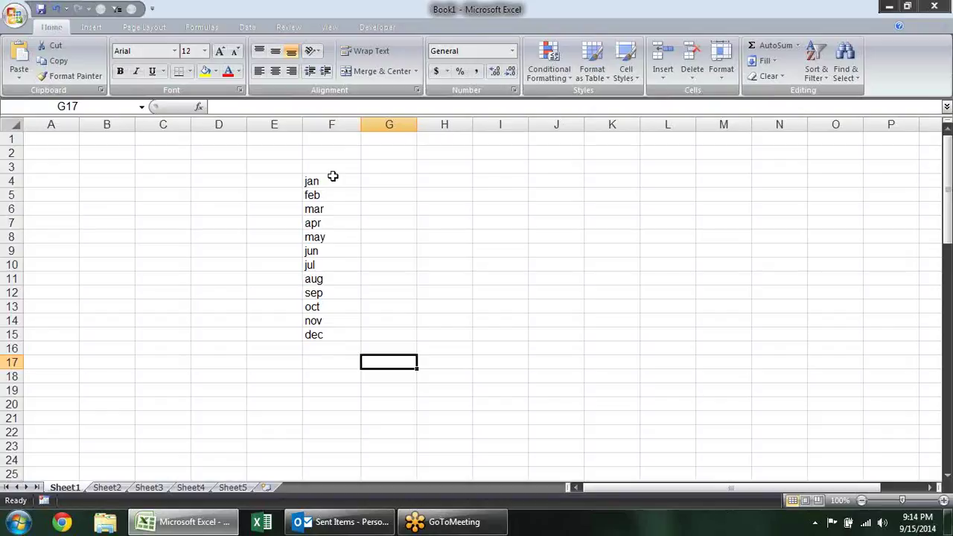
{"action": "left_click_drag", "start_coordinate": [332, 176], "coordinate": [320, 334]}
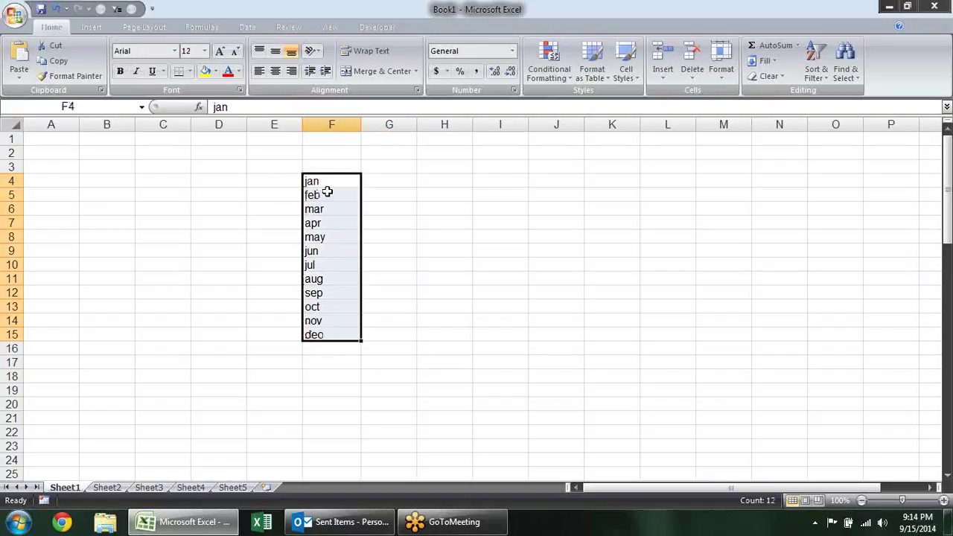
{"action": "left_click", "coordinate": [936, 399]}
Widen column F to about 29.83
{"action": "left_click", "coordinate": [336, 214]}
{"action": "left_click", "coordinate": [342, 253]}
{"action": "left_click", "coordinate": [339, 292]}
{"action": "left_click", "coordinate": [330, 330]}
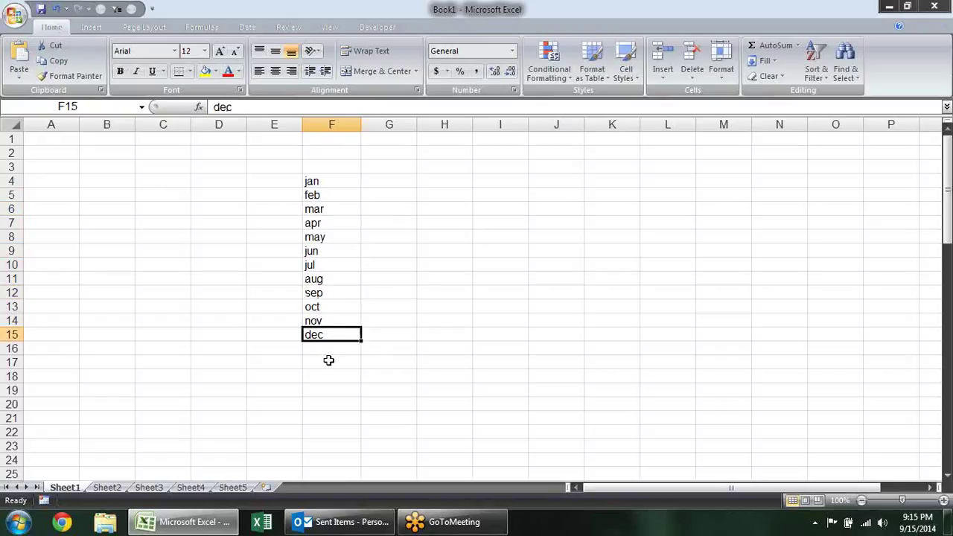
{"action": "left_click_drag", "start_coordinate": [362, 125], "coordinate": [491, 118]}
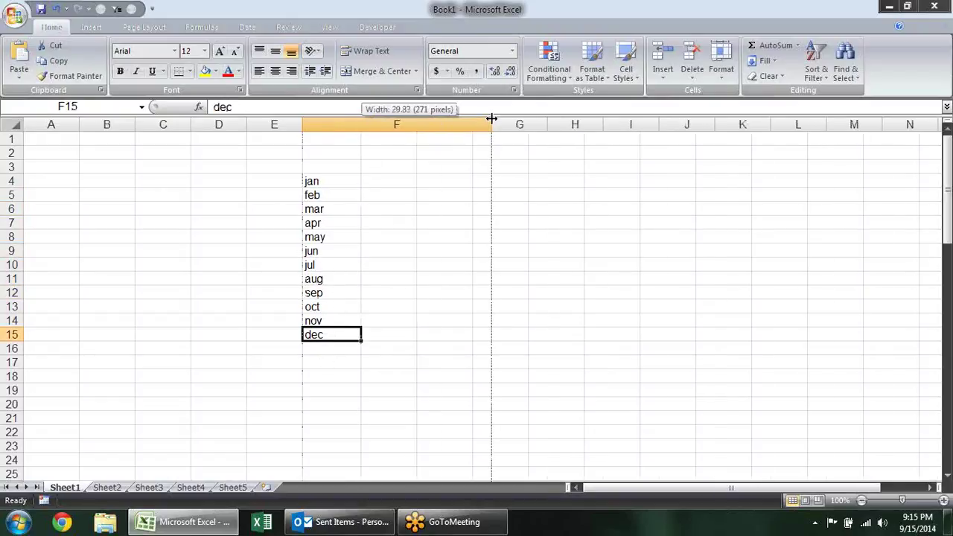
Select the month list F4:F15 and widen column F to about 82.67
{"action": "left_click", "coordinate": [422, 179]}
{"action": "left_click", "coordinate": [408, 207]}
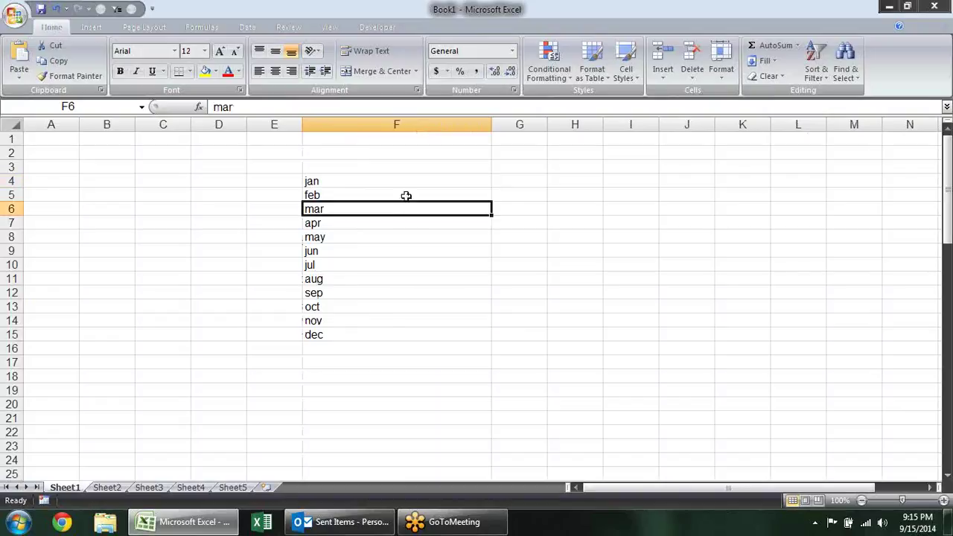
{"action": "left_click", "coordinate": [375, 195]}
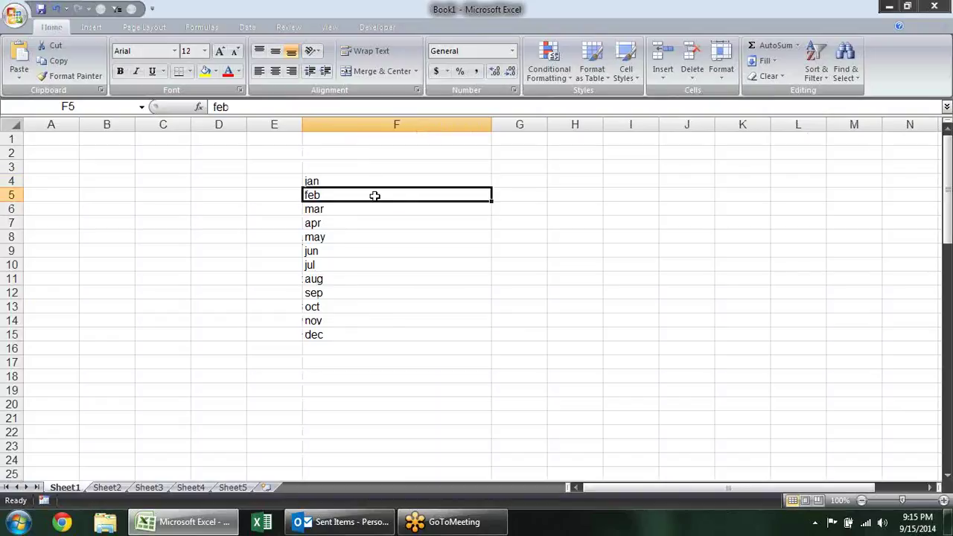
{"action": "left_click_drag", "start_coordinate": [382, 178], "coordinate": [383, 337]}
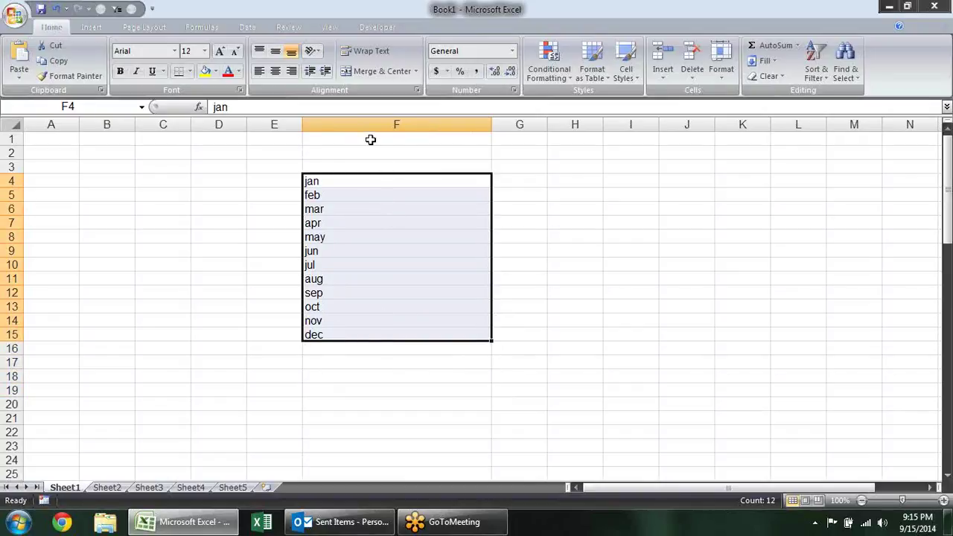
{"action": "left_click", "coordinate": [382, 334]}
{"action": "left_click_drag", "start_coordinate": [369, 177], "coordinate": [349, 335]}
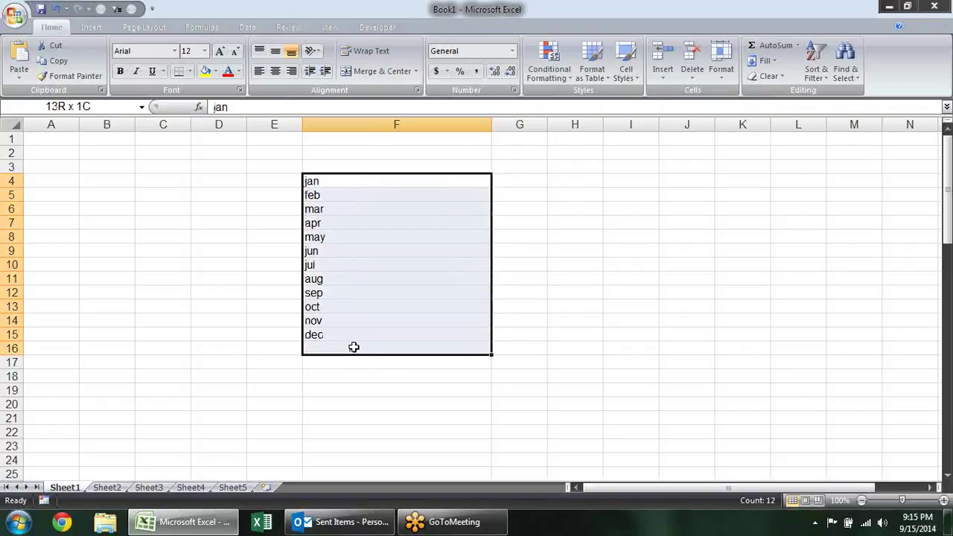
{"action": "left_click_drag", "start_coordinate": [491, 124], "coordinate": [832, 158]}
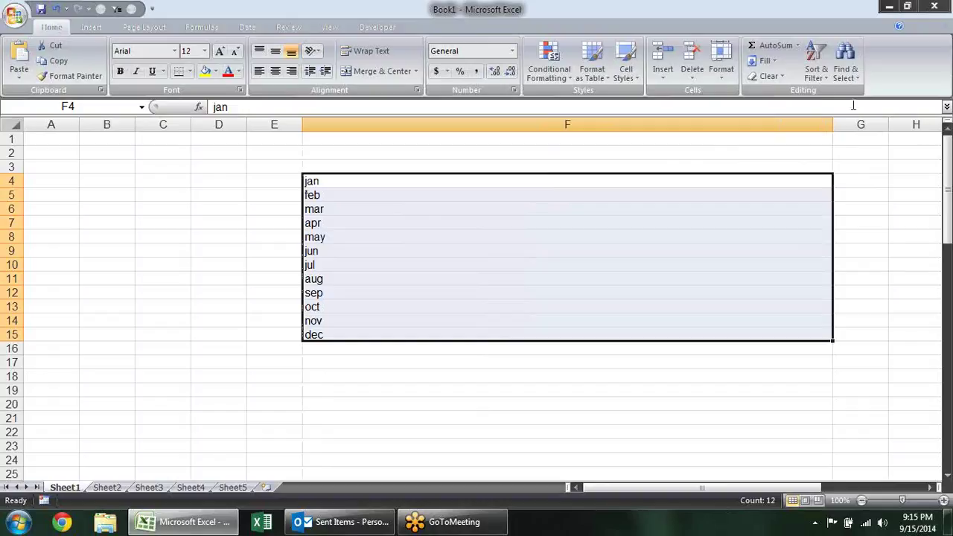
Justify the twelve months into a single line of text in F4
{"action": "left_click", "coordinate": [767, 60]}
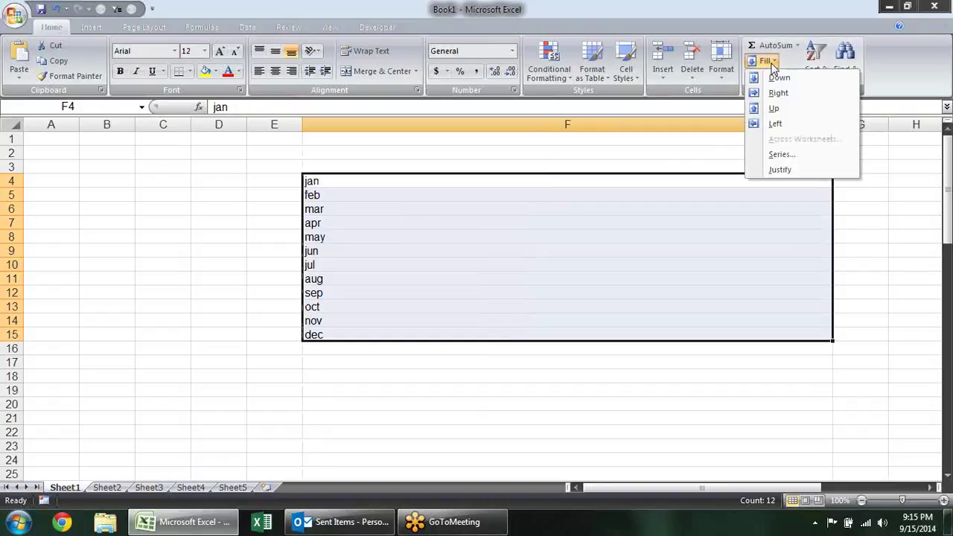
{"action": "left_click", "coordinate": [780, 170]}
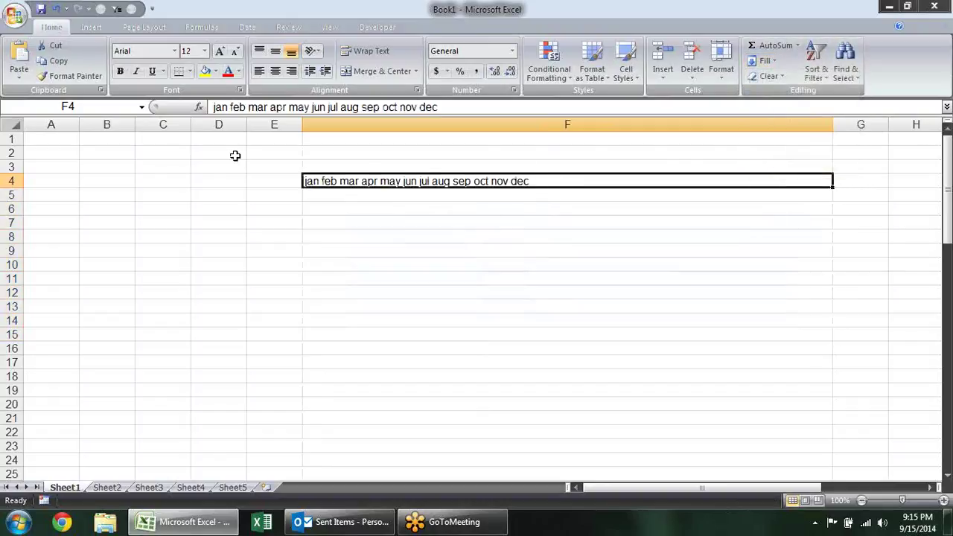
{"action": "left_click", "coordinate": [805, 221]}
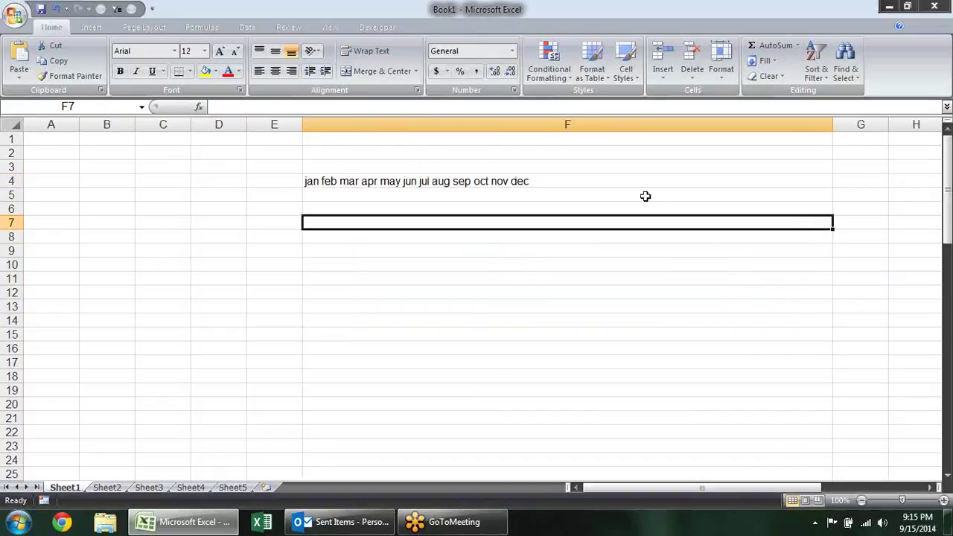
{"action": "left_click", "coordinate": [604, 182]}
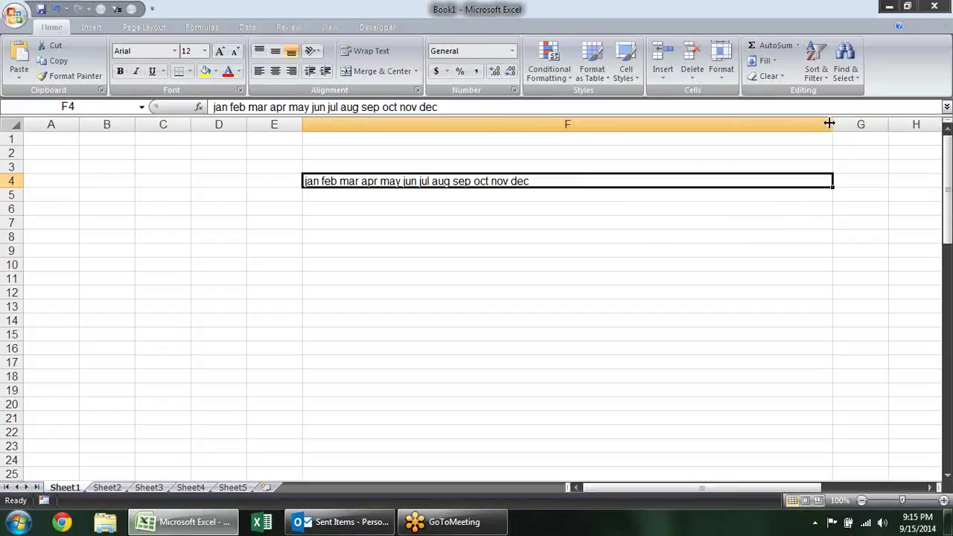
Narrow column F to about 3.33 and justify the month text again
{"action": "left_click_drag", "start_coordinate": [830, 123], "coordinate": [323, 121]}
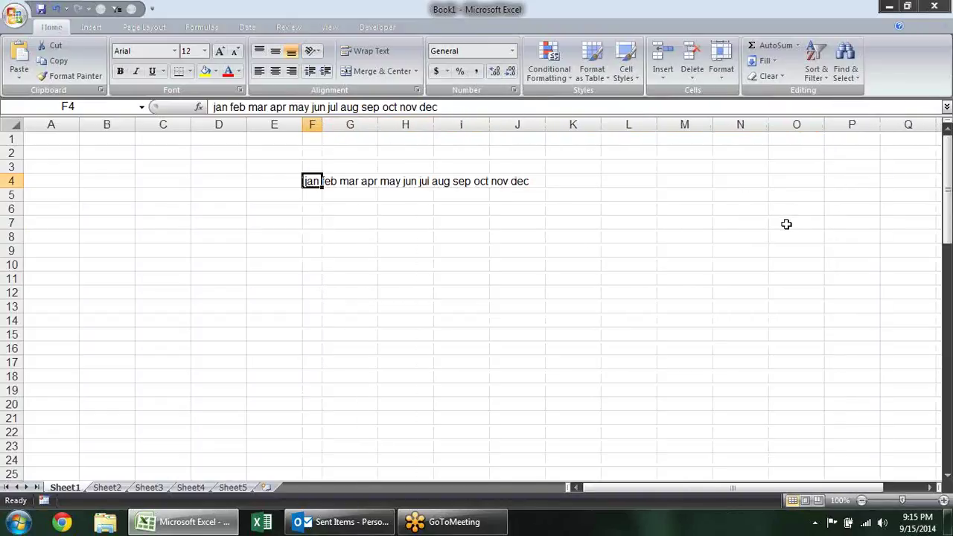
{"action": "left_click", "coordinate": [765, 61]}
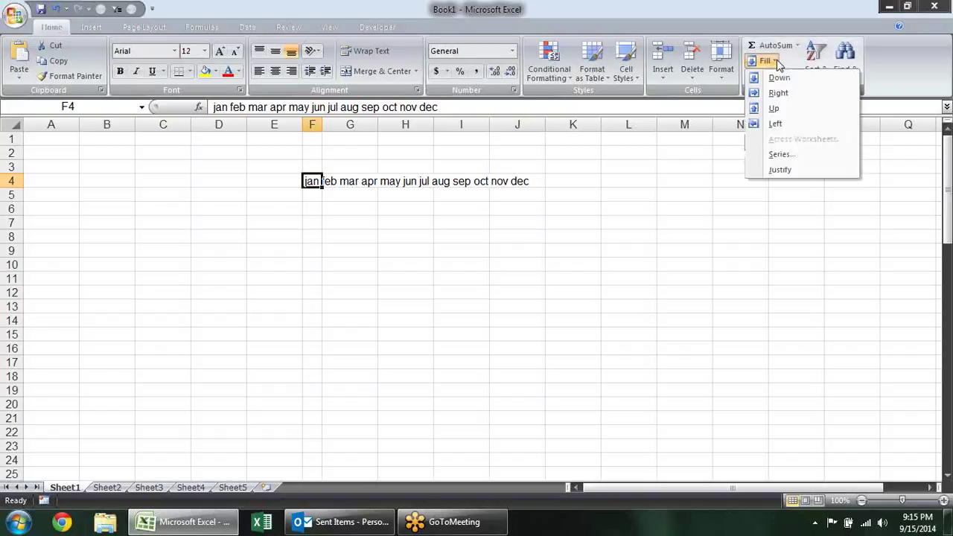
{"action": "left_click", "coordinate": [778, 171]}
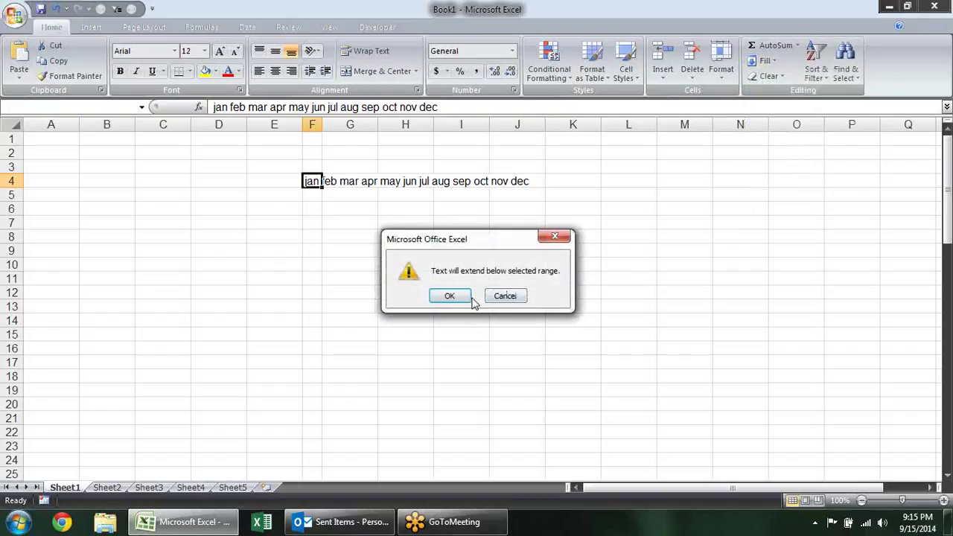
Accept the month names spilling down F4:F15 and widen column F to fit them
{"action": "left_click", "coordinate": [449, 296]}
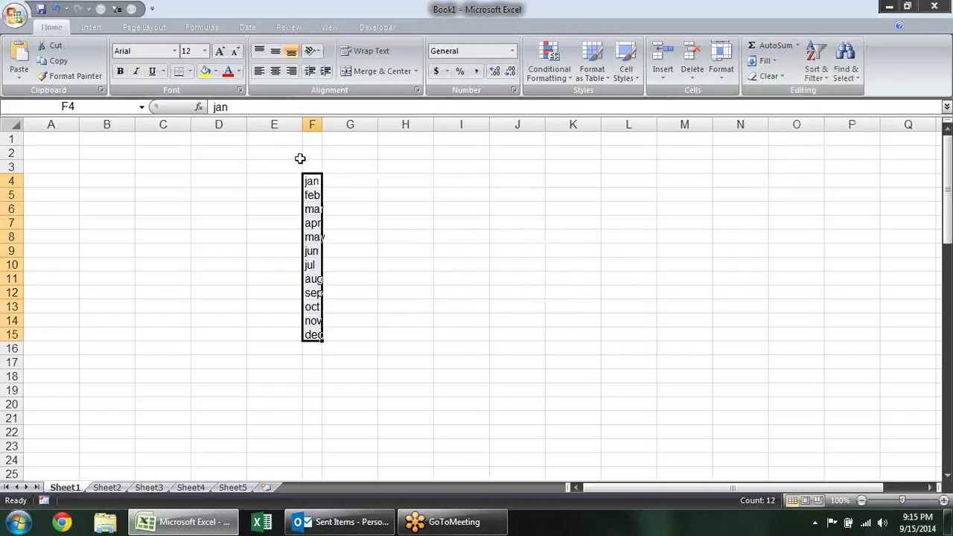
{"action": "left_click", "coordinate": [373, 260]}
{"action": "left_click", "coordinate": [315, 210]}
{"action": "left_click", "coordinate": [301, 262]}
{"action": "left_click", "coordinate": [312, 265]}
{"action": "left_click", "coordinate": [311, 306]}
{"action": "left_click", "coordinate": [311, 334]}
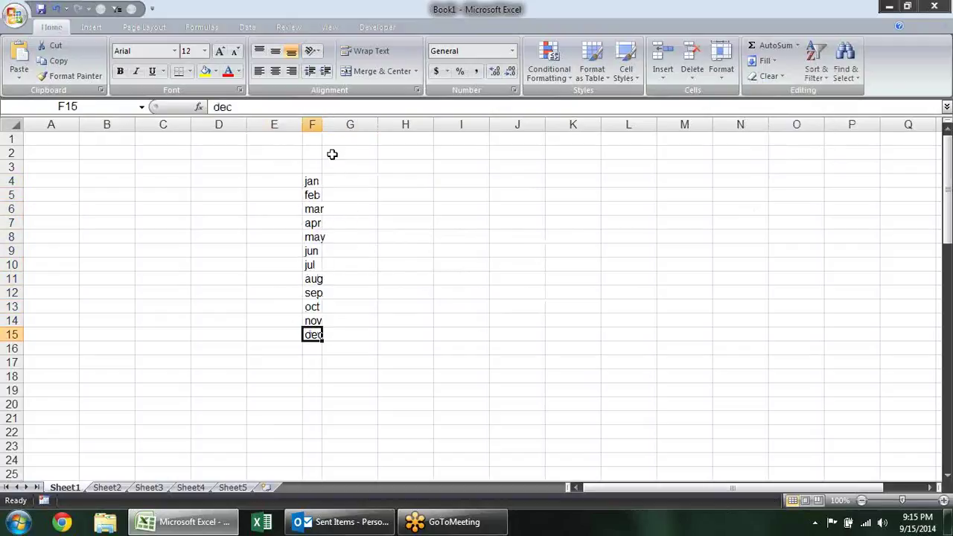
{"action": "left_click_drag", "start_coordinate": [322, 124], "coordinate": [363, 124]}
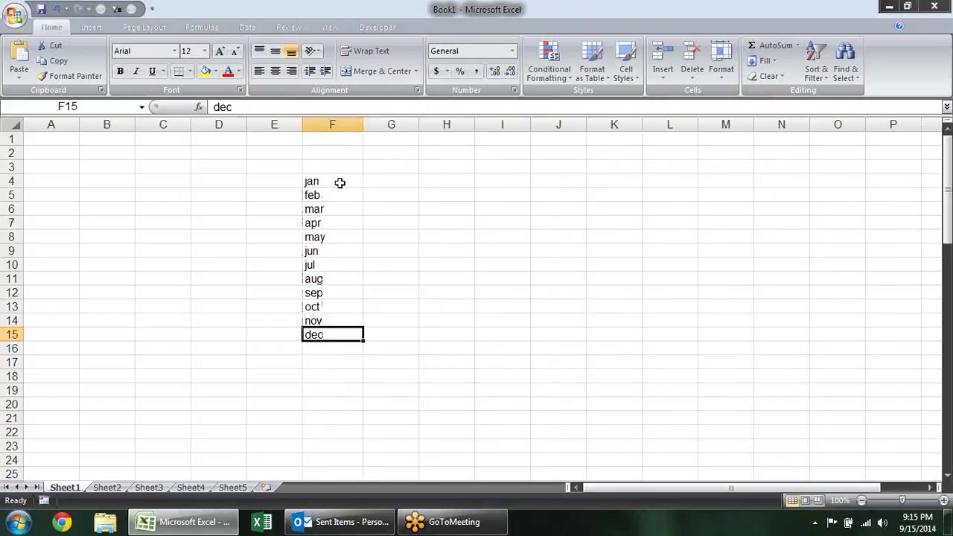
Select the jan–dec month names in F4:F15 and delete them
{"action": "left_click", "coordinate": [340, 170]}
{"action": "left_click", "coordinate": [340, 181]}
{"action": "left_click", "coordinate": [338, 196]}
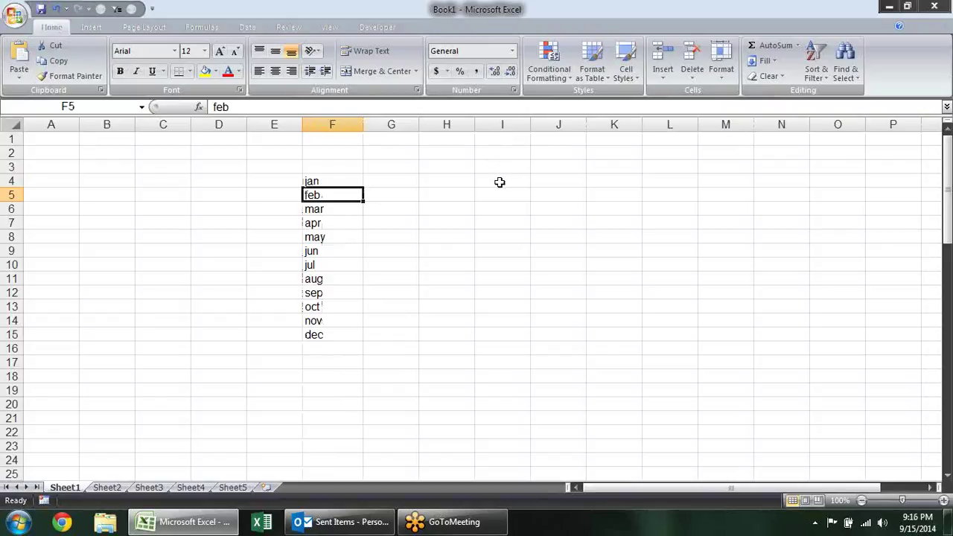
{"action": "key", "text": "Up"}
{"action": "key", "text": "ctrl+shift+Down"}
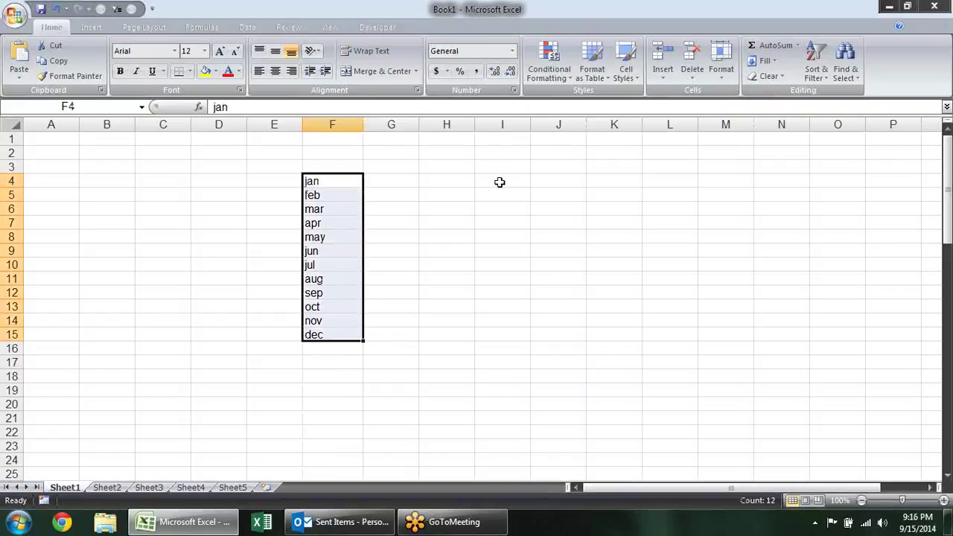
{"action": "key", "text": "Delete"}
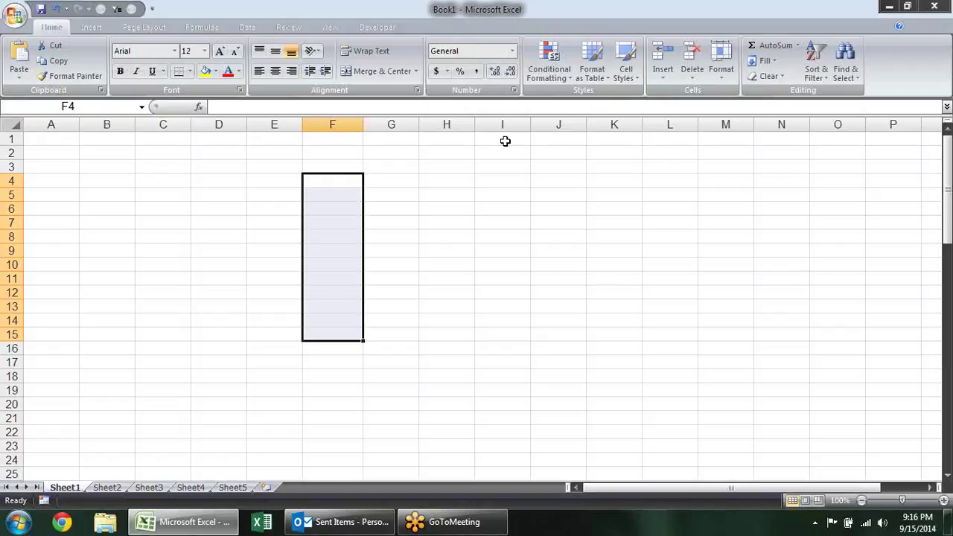
{"action": "left_click", "coordinate": [445, 174]}
Enter a first name in F4 and fill it down to F21 as a repeating five-name list
{"action": "left_click", "coordinate": [347, 182]}
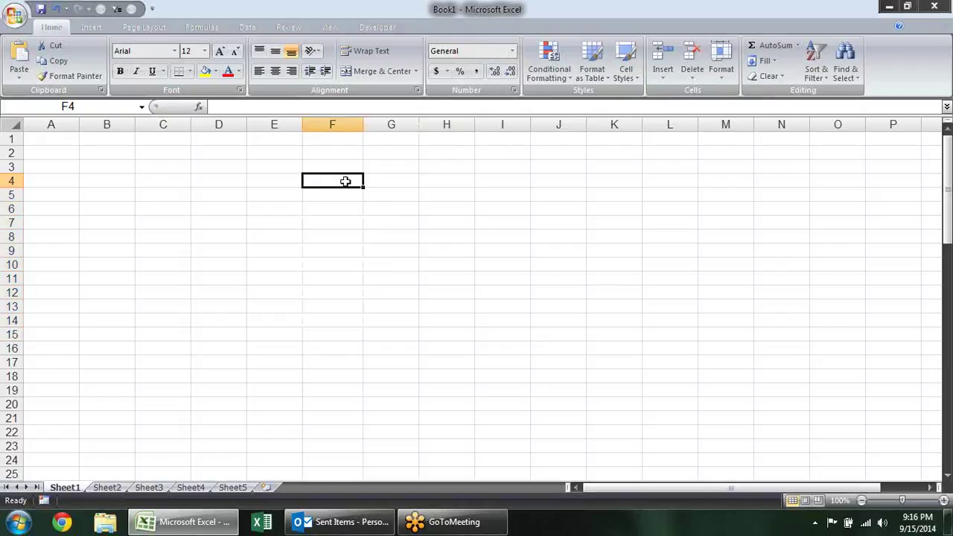
{"action": "type", "text": "sandeep"}
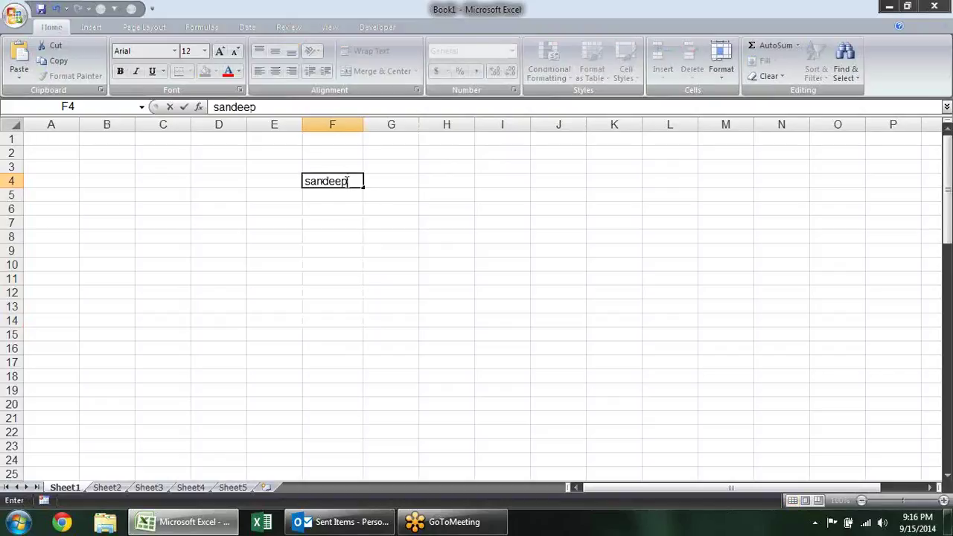
{"action": "key", "text": "Return"}
{"action": "left_click", "coordinate": [346, 181]}
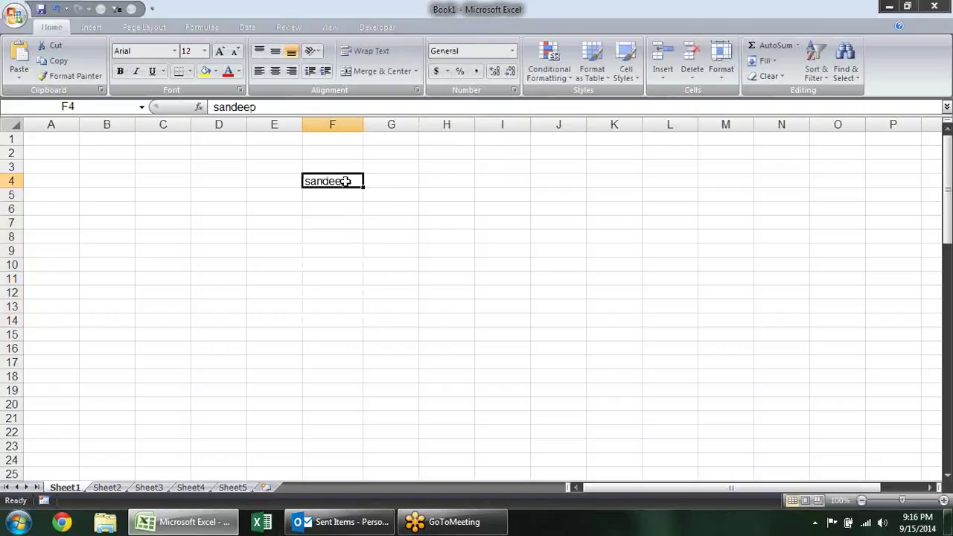
{"action": "key", "text": "Return"}
{"action": "type", "text": "Pra"}
{"action": "type", "text": "dee"}
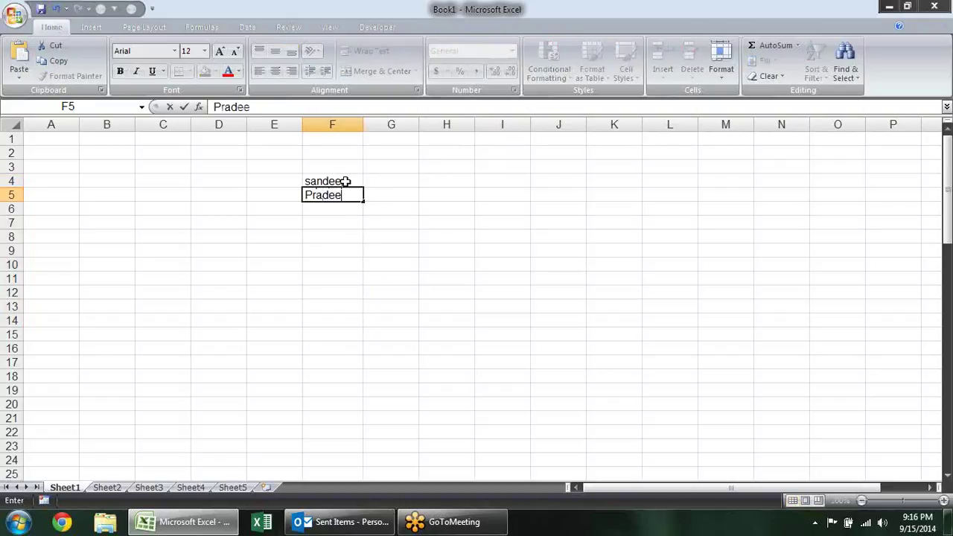
{"action": "key", "text": "Escape"}
{"action": "left_click", "coordinate": [345, 181]}
{"action": "left_click_drag", "start_coordinate": [363, 189], "coordinate": [329, 421]}
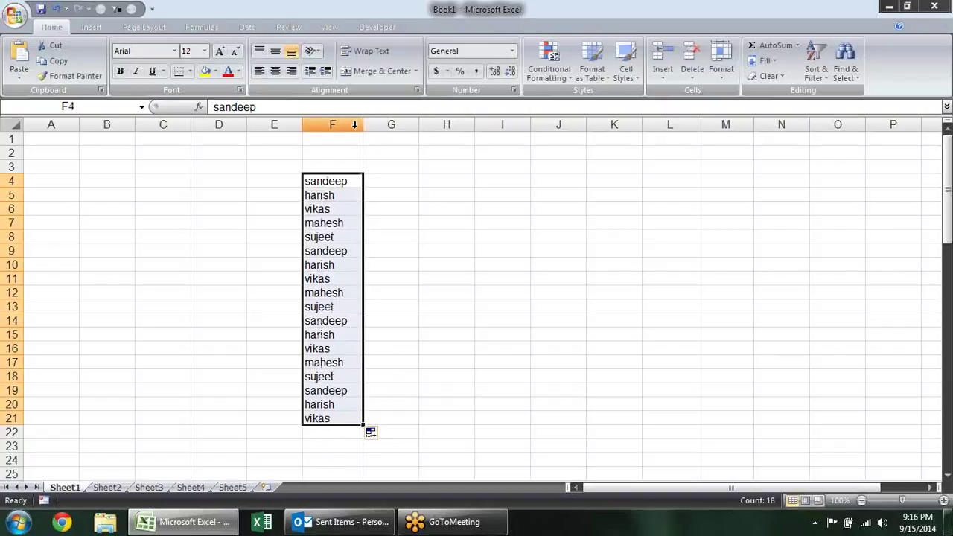
Widen column F considerably and make row 4 taller
{"action": "left_click_drag", "start_coordinate": [363, 124], "coordinate": [758, 209]}
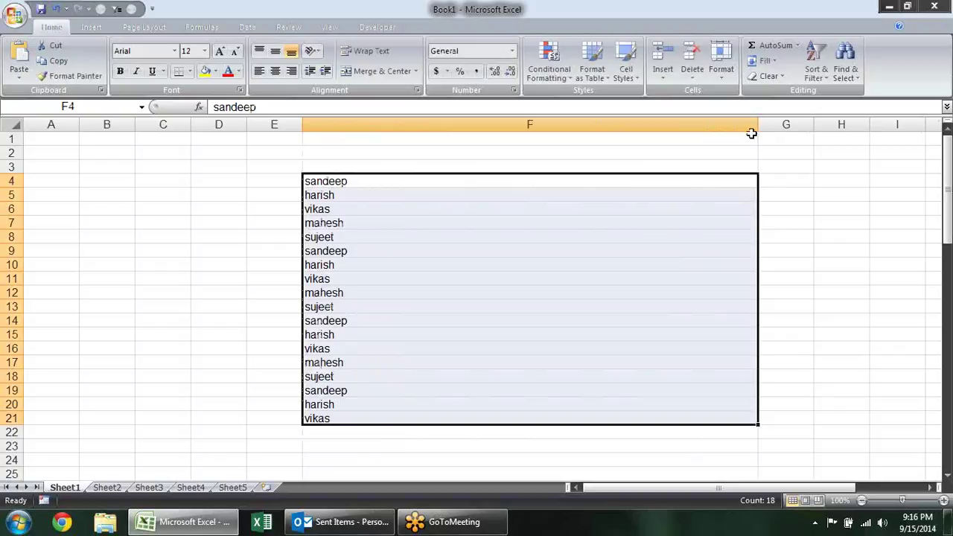
{"action": "left_click_drag", "start_coordinate": [756, 119], "coordinate": [867, 135]}
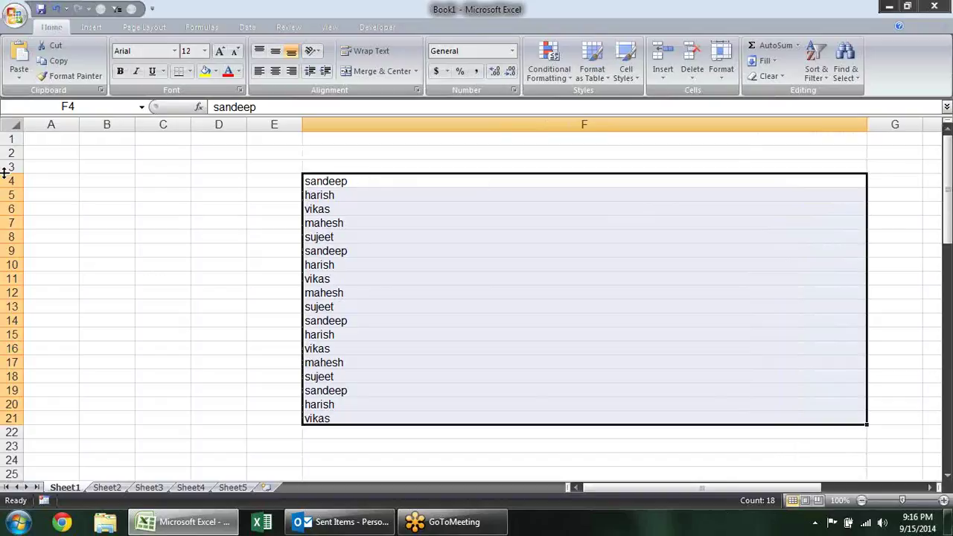
{"action": "left_click_drag", "start_coordinate": [11, 187], "coordinate": [11, 212]}
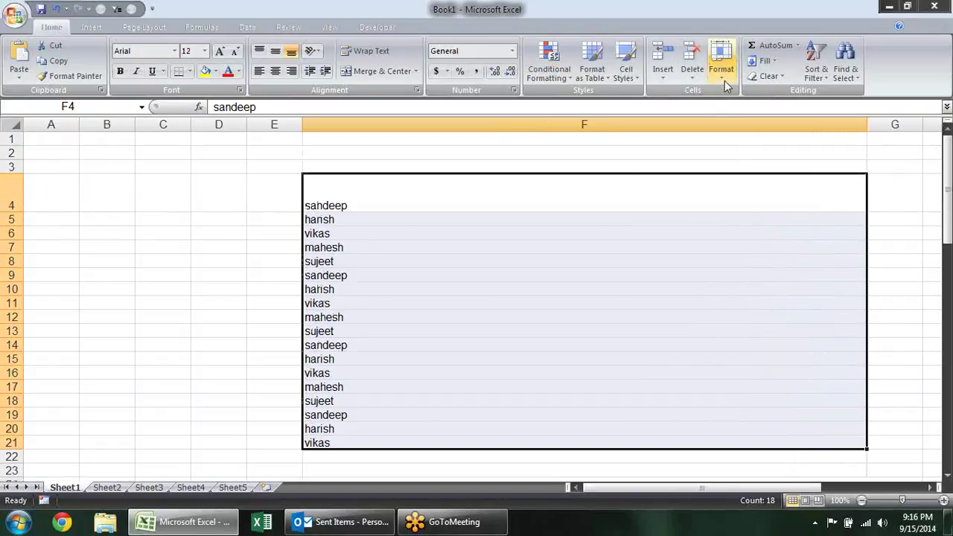
{"action": "left_click", "coordinate": [770, 61]}
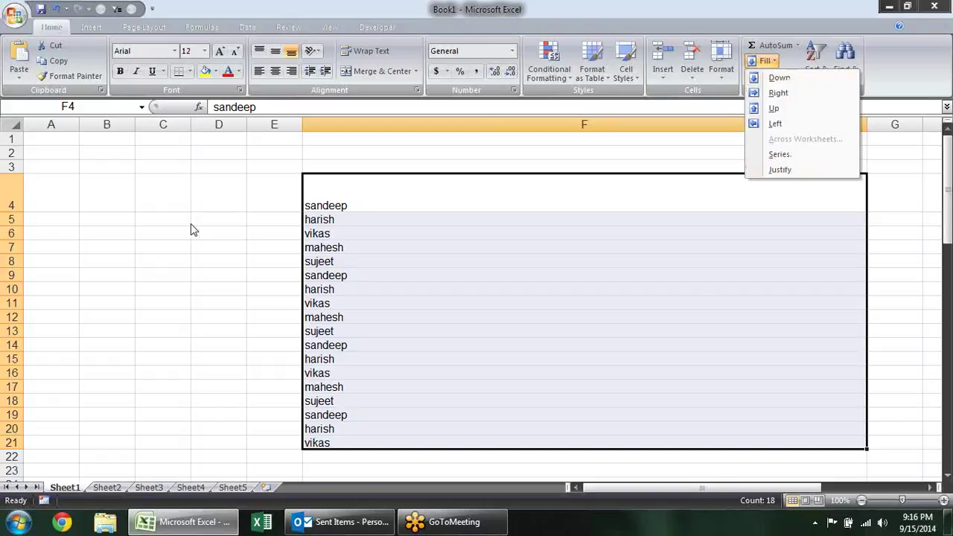
{"action": "left_click", "coordinate": [242, 227]}
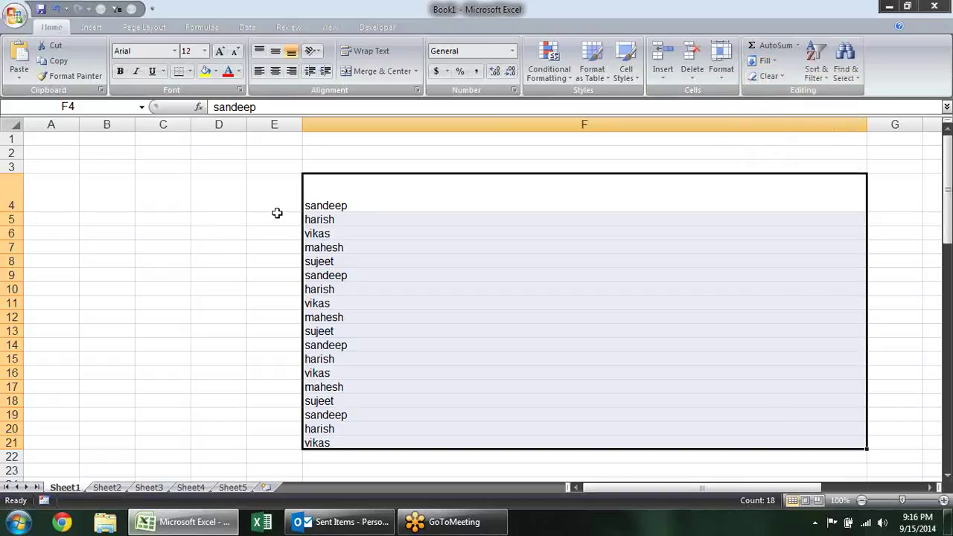
Select the name list F4:F21 and apply Fill > Justify to pack it into F4 and F5
{"action": "left_click", "coordinate": [274, 209]}
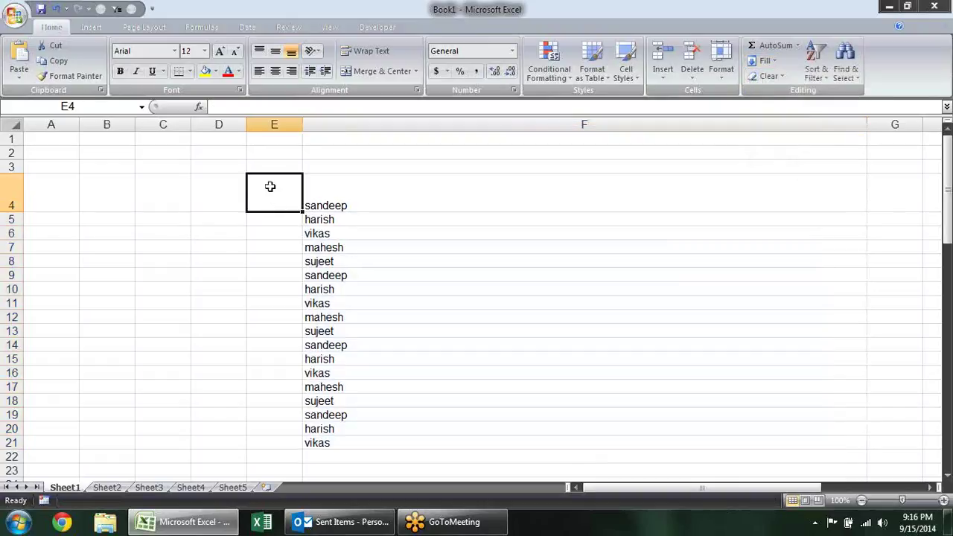
{"action": "left_click_drag", "start_coordinate": [270, 186], "coordinate": [285, 442]}
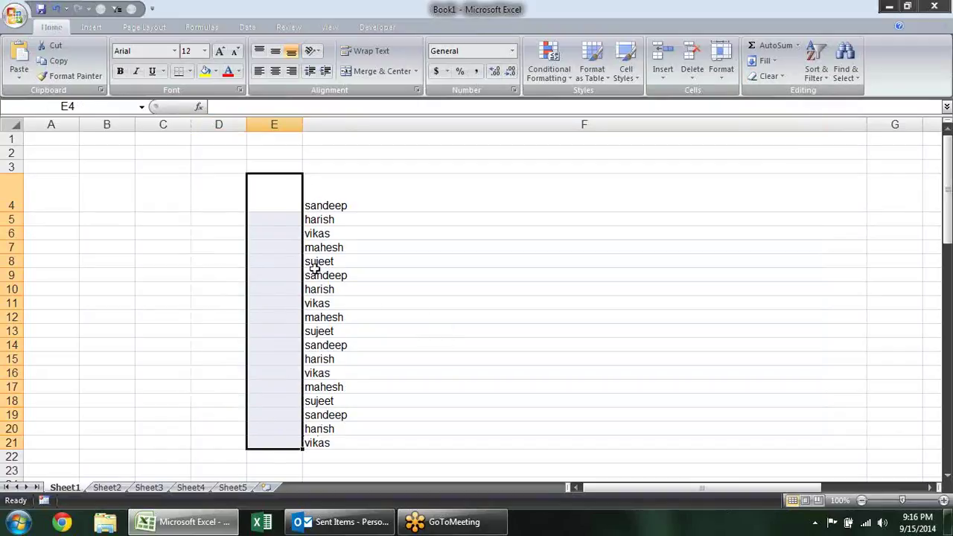
{"action": "left_click", "coordinate": [321, 203]}
{"action": "left_click", "coordinate": [319, 220]}
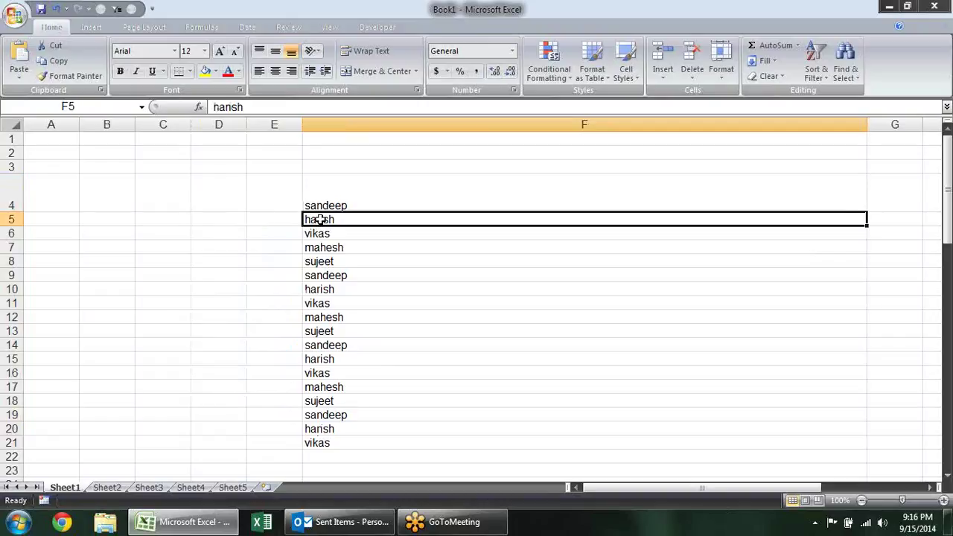
{"action": "left_click", "coordinate": [358, 194]}
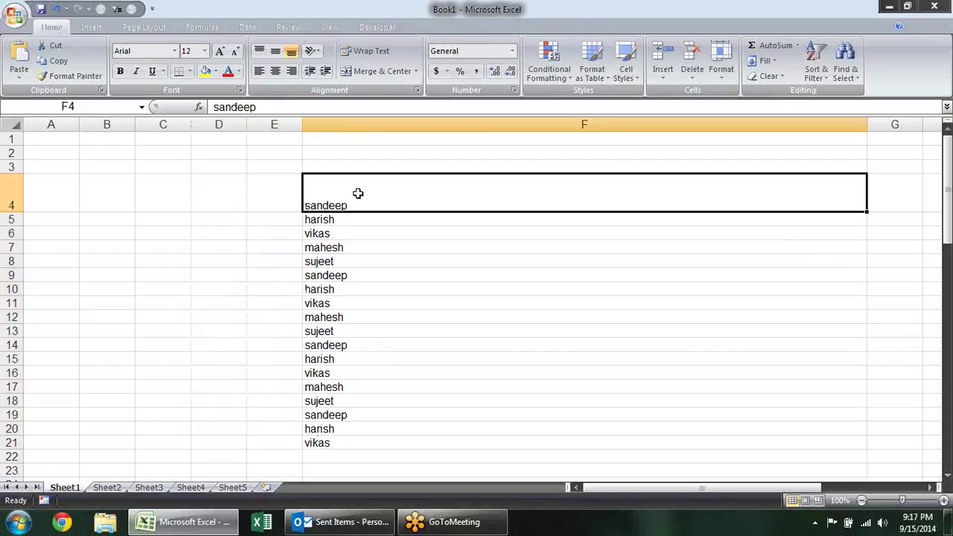
{"action": "left_click_drag", "start_coordinate": [358, 194], "coordinate": [329, 455]}
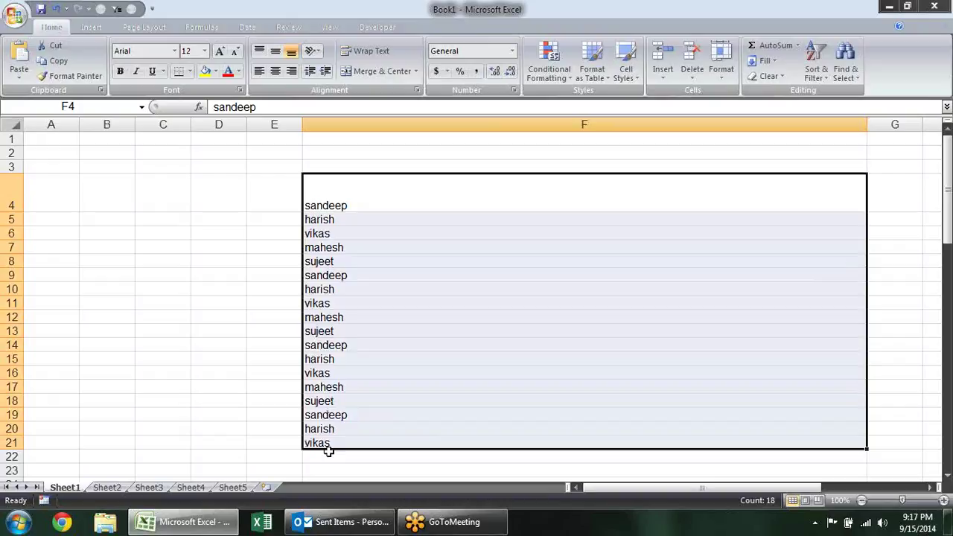
{"action": "left_click", "coordinate": [765, 61]}
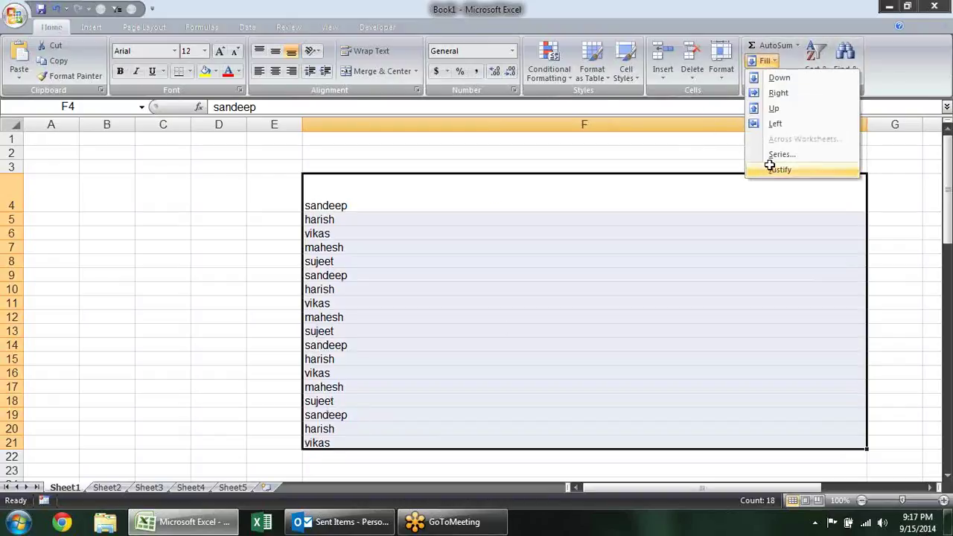
{"action": "left_click", "coordinate": [778, 169]}
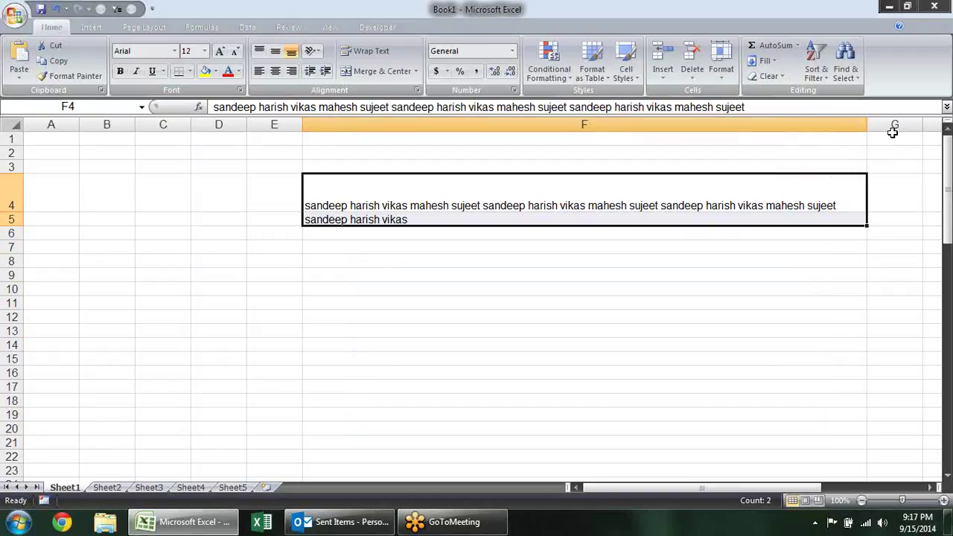
Widen column F further and justify the F4:F5 text into a single line in F4
{"action": "left_click_drag", "start_coordinate": [866, 124], "coordinate": [910, 124]}
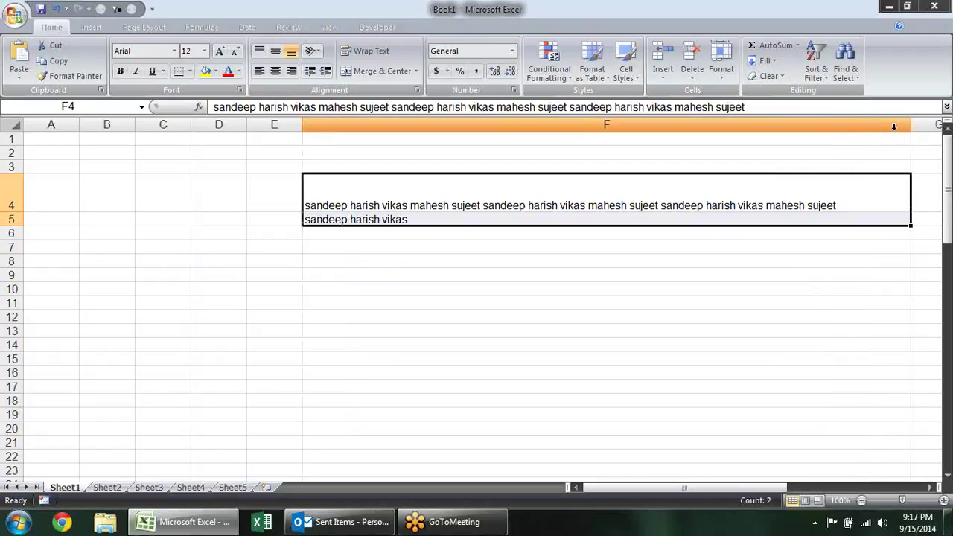
{"action": "left_click", "coordinate": [776, 60]}
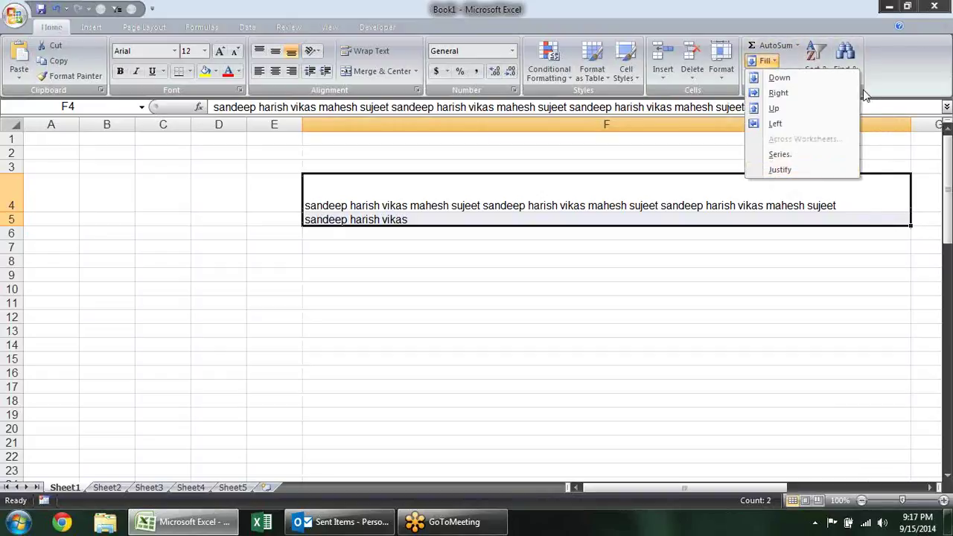
{"action": "key", "text": "Escape"}
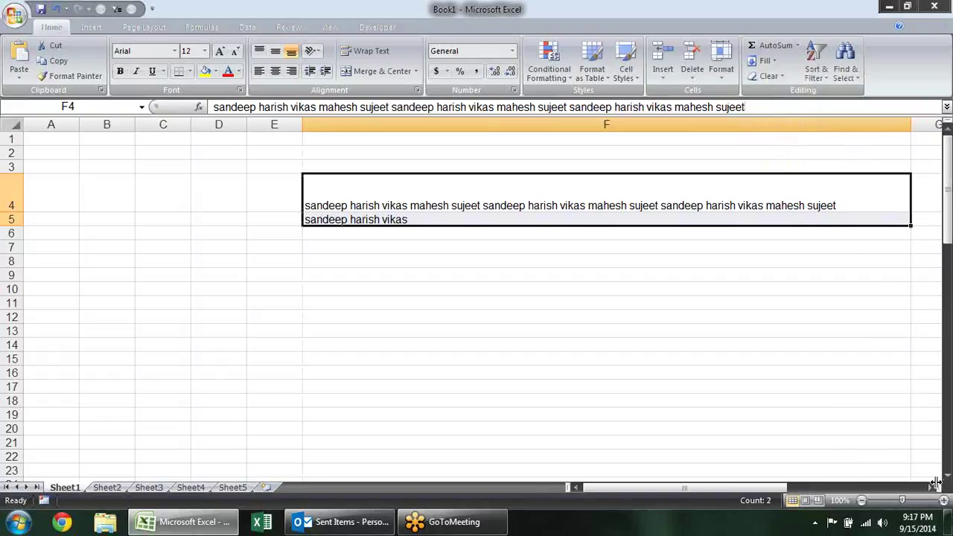
{"action": "left_click", "coordinate": [935, 488]}
{"action": "left_click", "coordinate": [935, 488]}
{"action": "left_click", "coordinate": [935, 488]}
{"action": "left_click", "coordinate": [935, 487]}
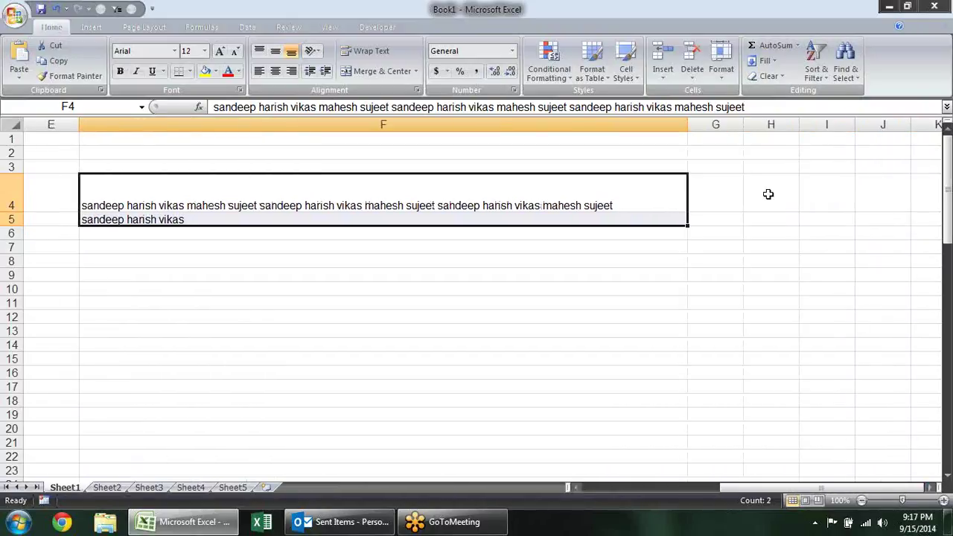
{"action": "left_click_drag", "start_coordinate": [687, 121], "coordinate": [804, 121]}
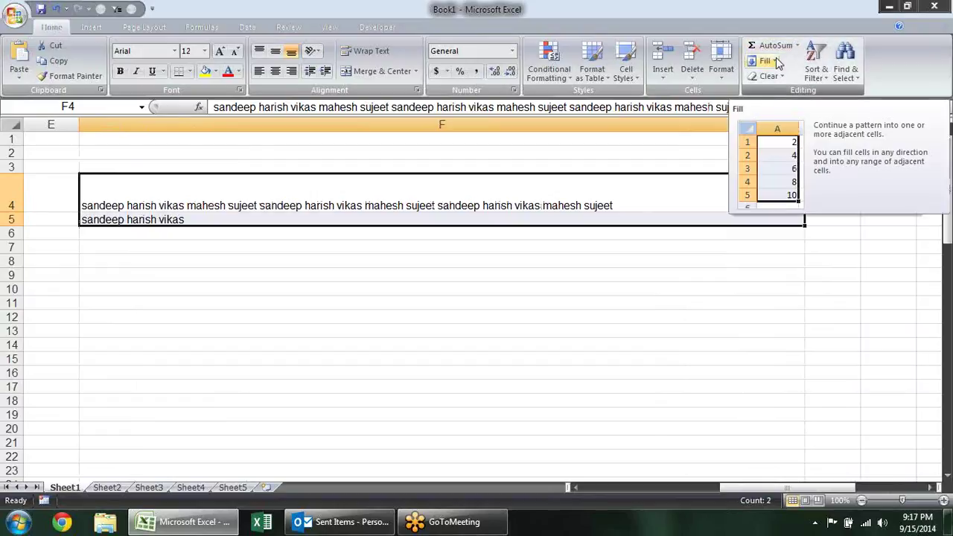
{"action": "left_click", "coordinate": [776, 60]}
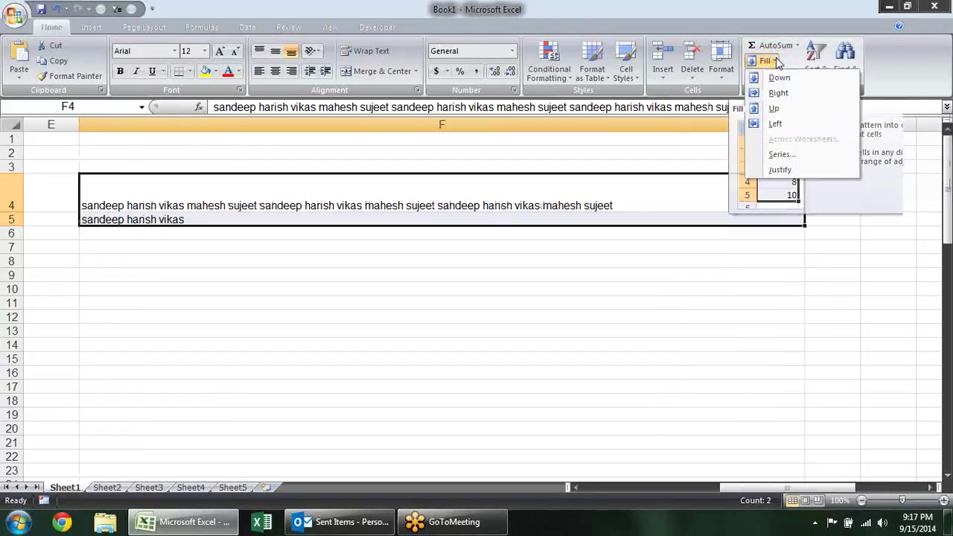
{"action": "left_click", "coordinate": [780, 169]}
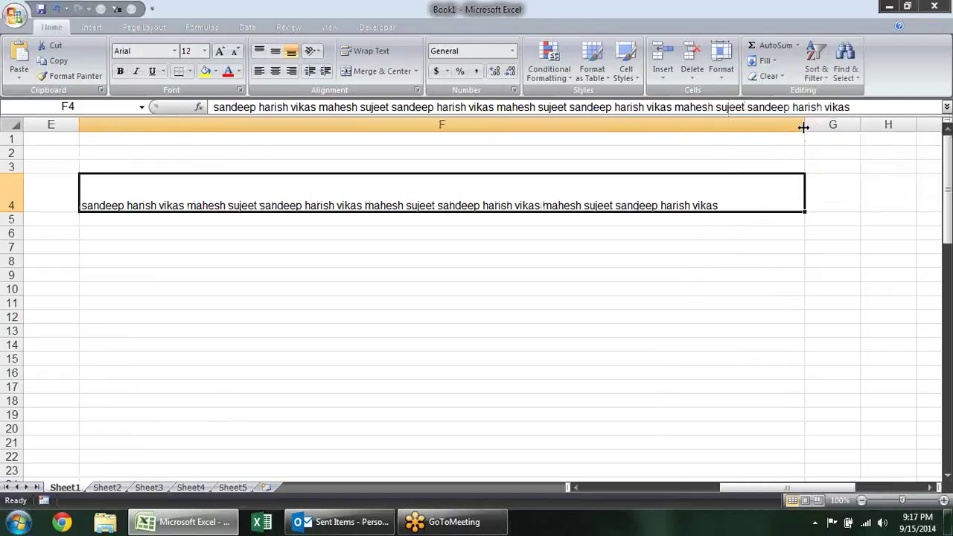
Narrow column F, wrap the F4 text and fit row 4's height to it
{"action": "left_click_drag", "start_coordinate": [803, 127], "coordinate": [193, 127]}
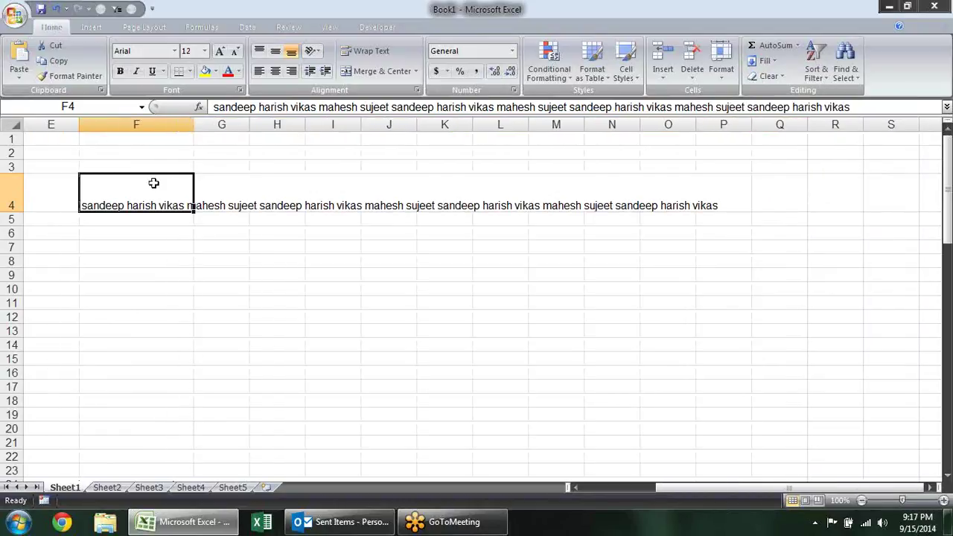
{"action": "left_click", "coordinate": [365, 50]}
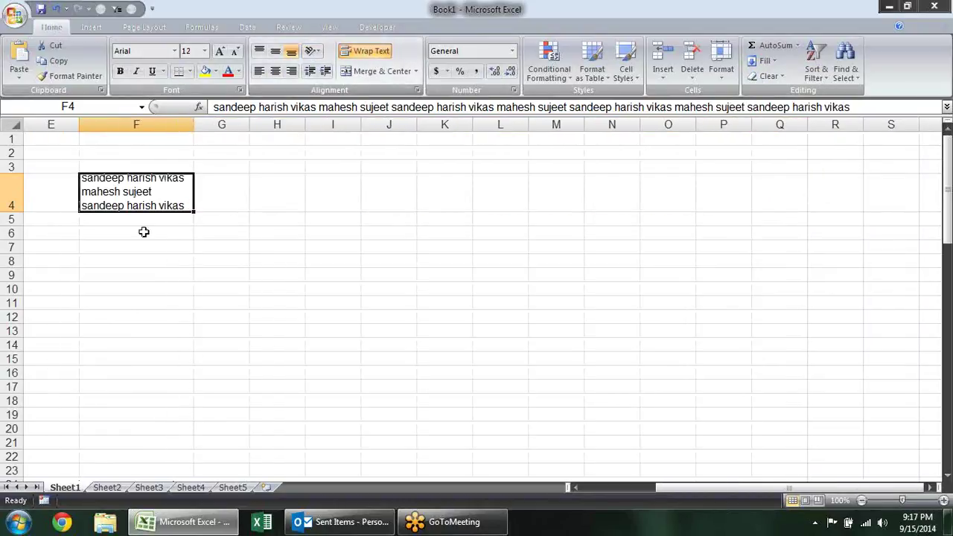
{"action": "double_click", "coordinate": [17, 213]}
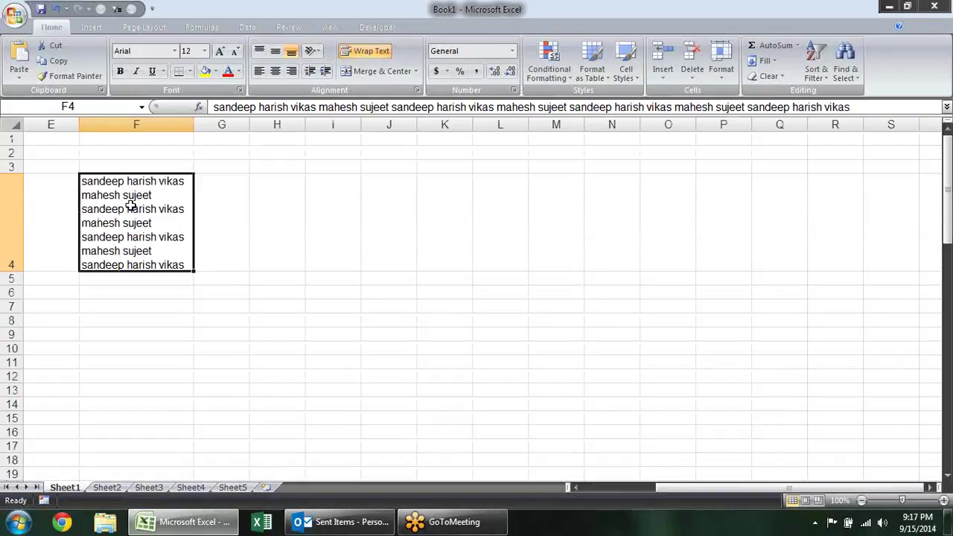
{"action": "left_click_drag", "start_coordinate": [193, 122], "coordinate": [129, 120]}
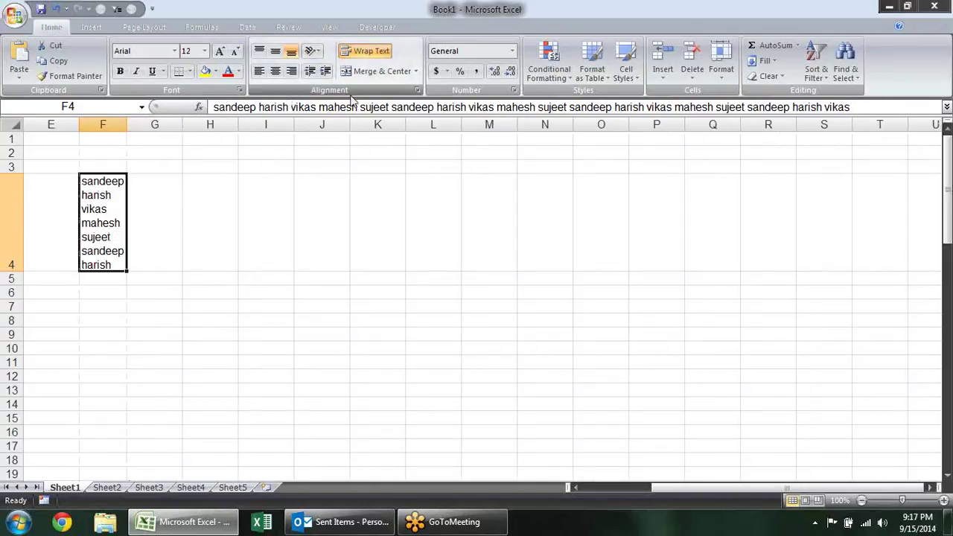
Justify F4 again to split the names one per cell down F4:F21, accepting the overflow warning
{"action": "left_click", "coordinate": [767, 61]}
{"action": "left_click", "coordinate": [780, 170]}
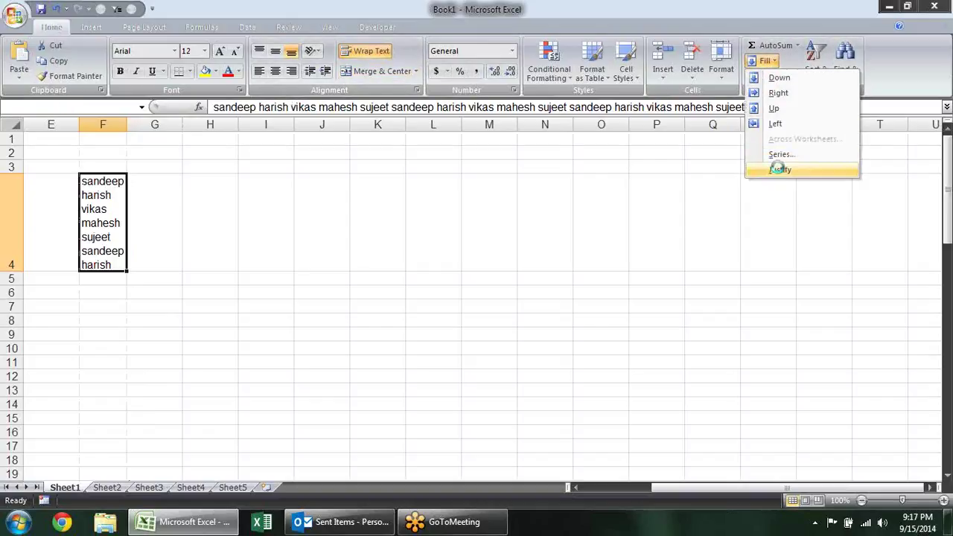
{"action": "left_click", "coordinate": [450, 295]}
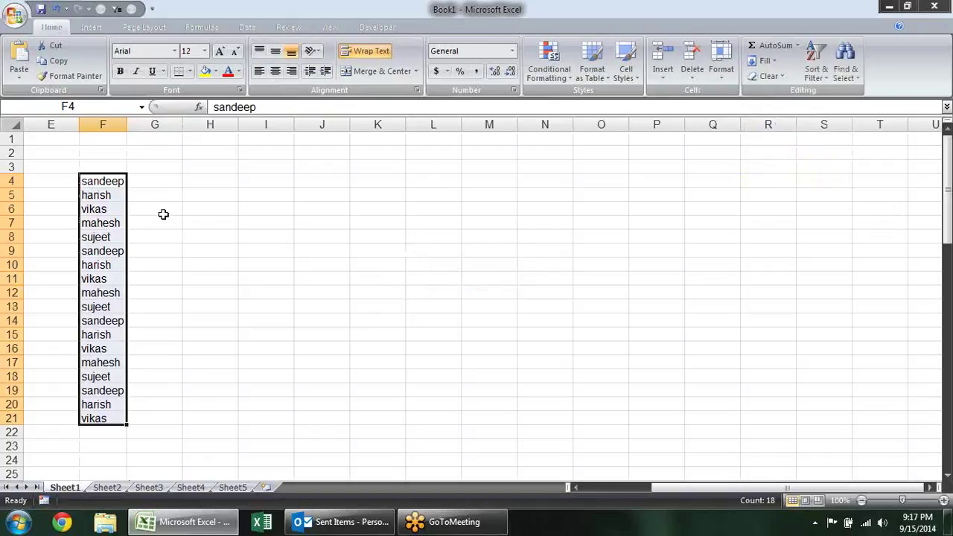
{"action": "left_click", "coordinate": [142, 197]}
{"action": "left_click", "coordinate": [116, 186]}
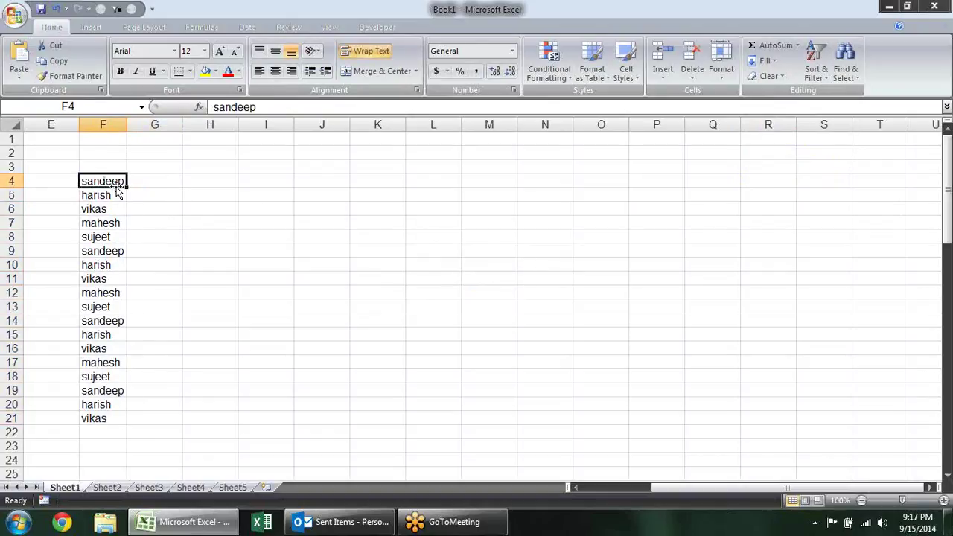
{"action": "key", "text": "Down"}
{"action": "key", "text": "Down"}
{"action": "key", "text": "Down"}
{"action": "key", "text": "Down"}
{"action": "key", "text": "Down"}
{"action": "key", "text": "Down"}
{"action": "key", "text": "Down"}
{"action": "key", "text": "Down"}
{"action": "key", "text": "Down"}
{"action": "key", "text": "Down"}
{"action": "key", "text": "Down"}
{"action": "key", "text": "Down"}
{"action": "key", "text": "Down"}
{"action": "key", "text": "Down"}
{"action": "key", "text": "Down"}
{"action": "key", "text": "Down"}
{"action": "key", "text": "Down"}
Select the names in F4:F22 and look at Custom Sort without sorting anything
{"action": "left_click_drag", "start_coordinate": [668, 492], "coordinate": [605, 497]}
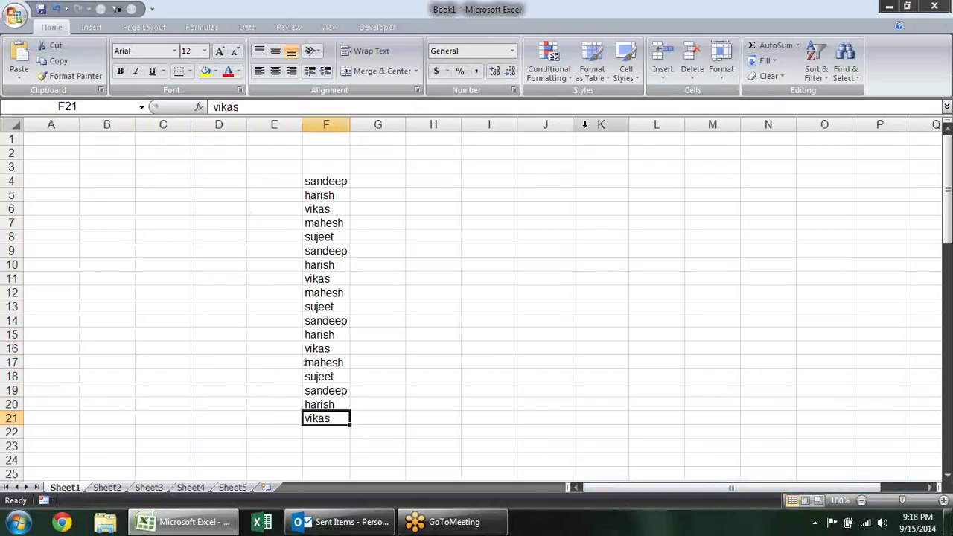
{"action": "left_click_drag", "start_coordinate": [325, 183], "coordinate": [325, 430]}
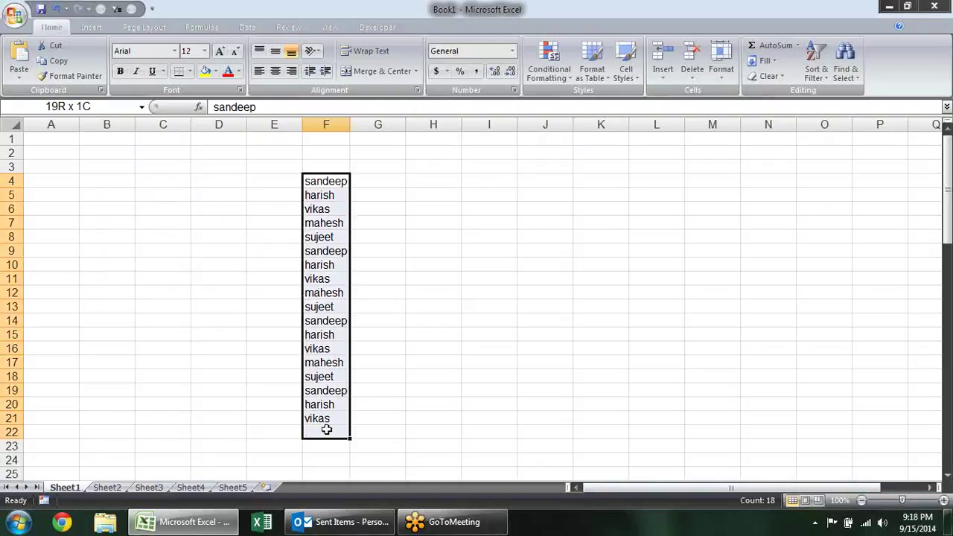
{"action": "left_click", "coordinate": [816, 63]}
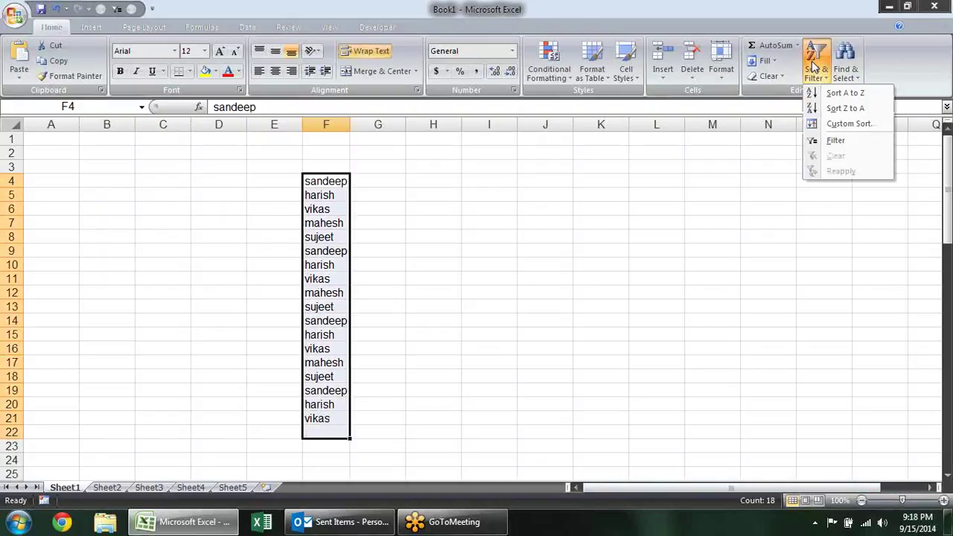
{"action": "left_click", "coordinate": [845, 123]}
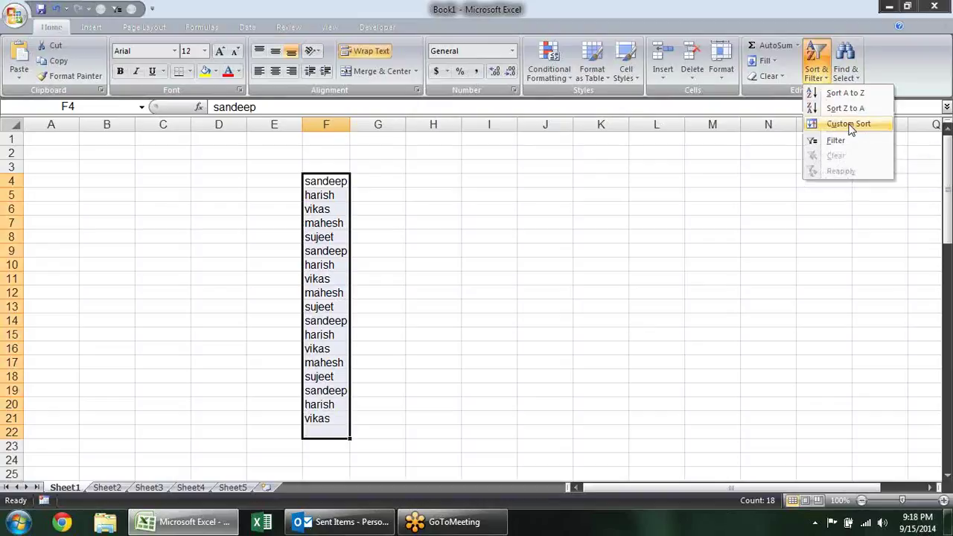
{"action": "left_click_drag", "start_coordinate": [707, 123], "coordinate": [485, 133]}
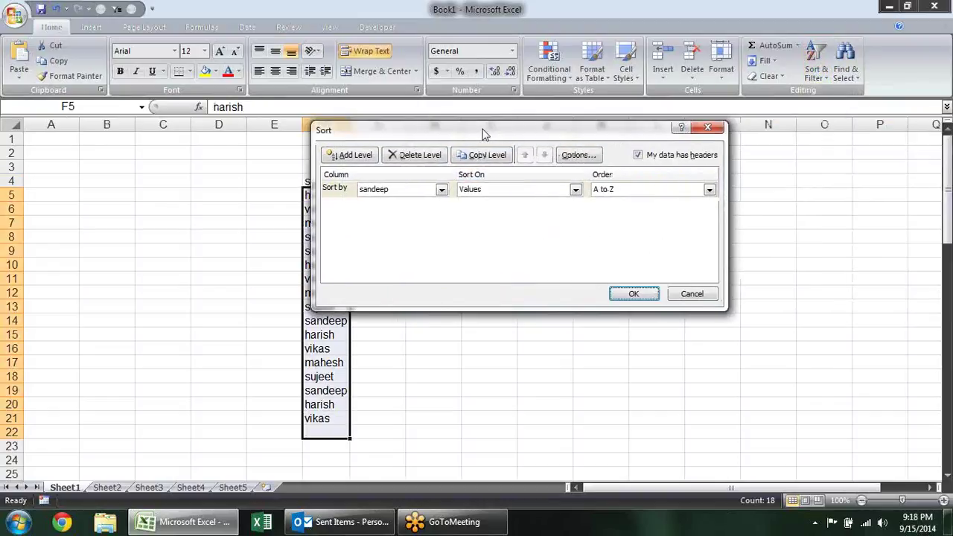
{"action": "left_click", "coordinate": [717, 130]}
{"action": "left_click", "coordinate": [816, 61]}
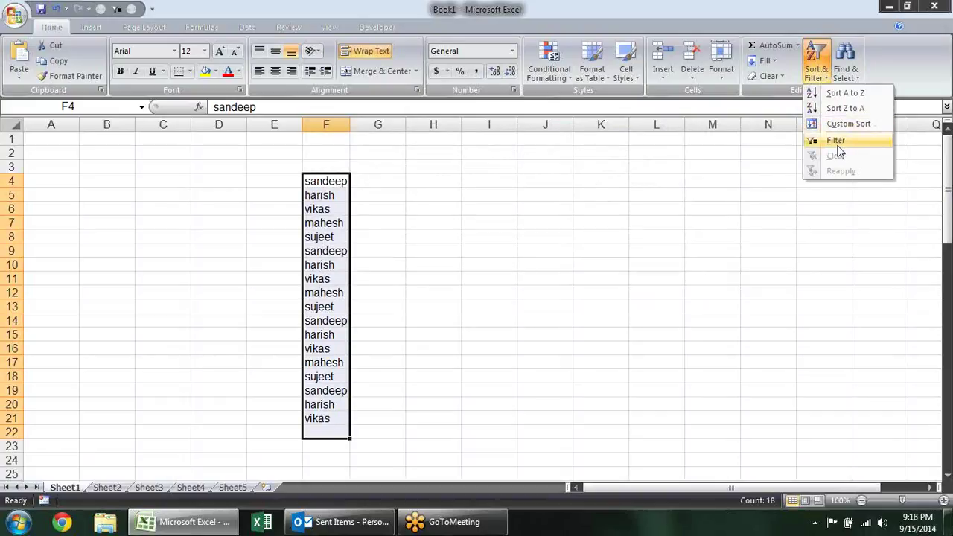
{"action": "left_click", "coordinate": [740, 185]}
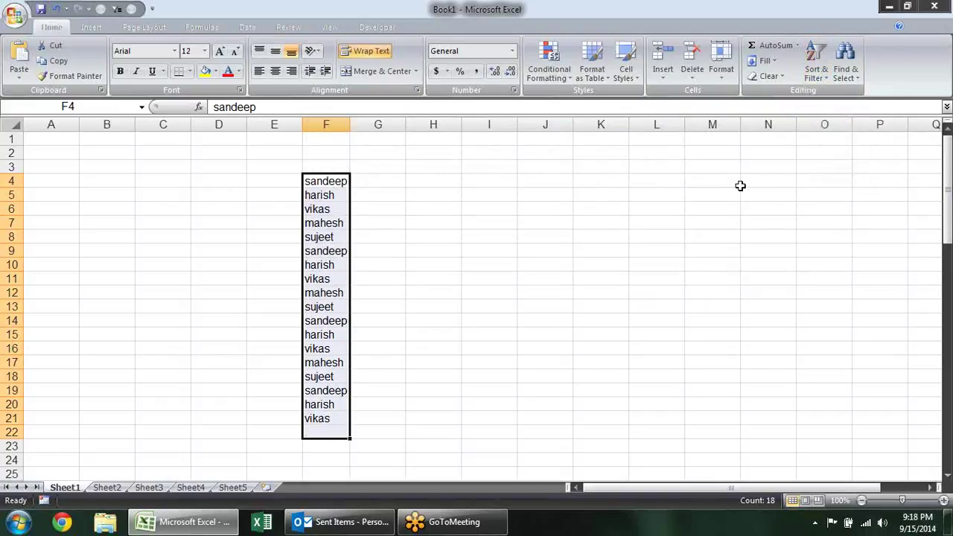
Glance at Find & Select, then delete the selected names from F4:F22
{"action": "left_click", "coordinate": [845, 74]}
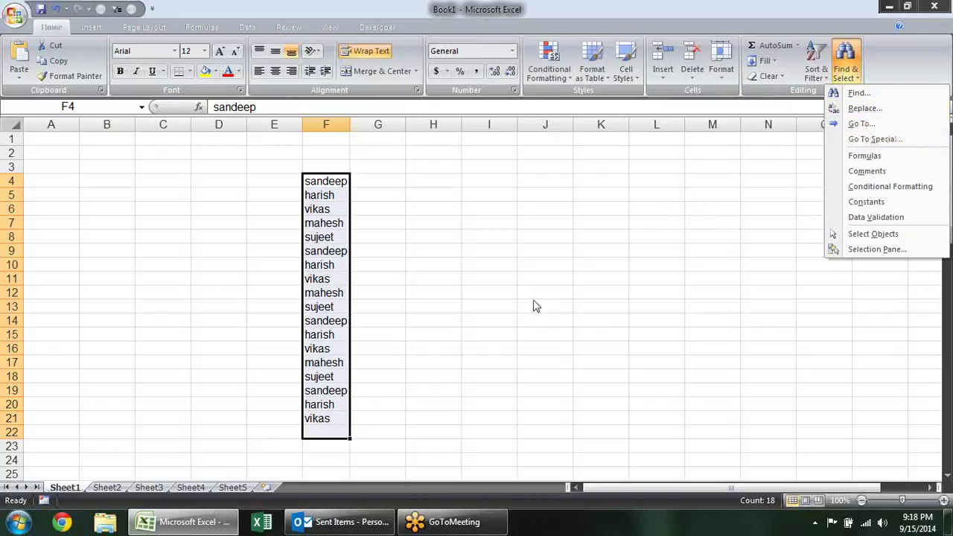
{"action": "left_click", "coordinate": [485, 289]}
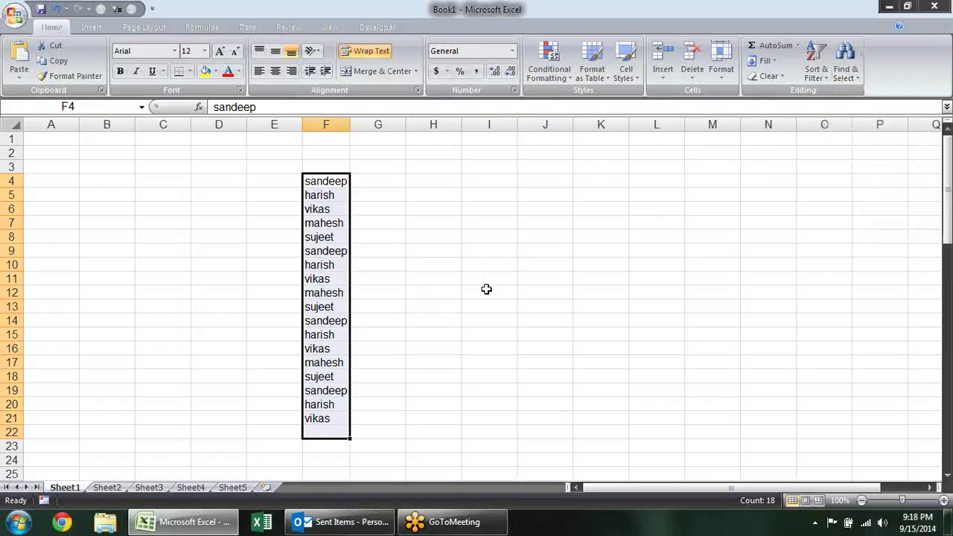
{"action": "key", "text": "Delete"}
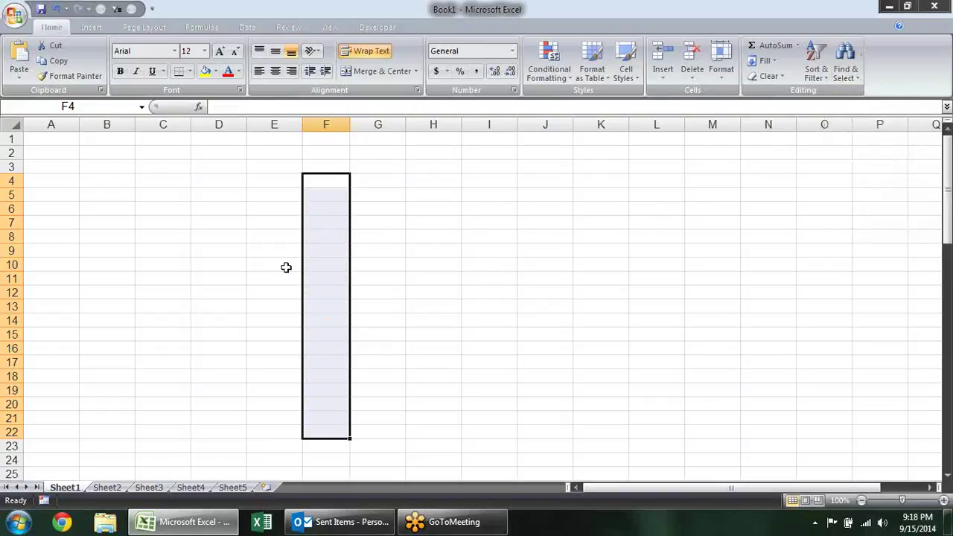
Fill B7 yellow, then repeat the yellow fill with F4 on F9 and several other cells
{"action": "left_click_drag", "start_coordinate": [106, 138], "coordinate": [106, 153]}
{"action": "left_click", "coordinate": [120, 226]}
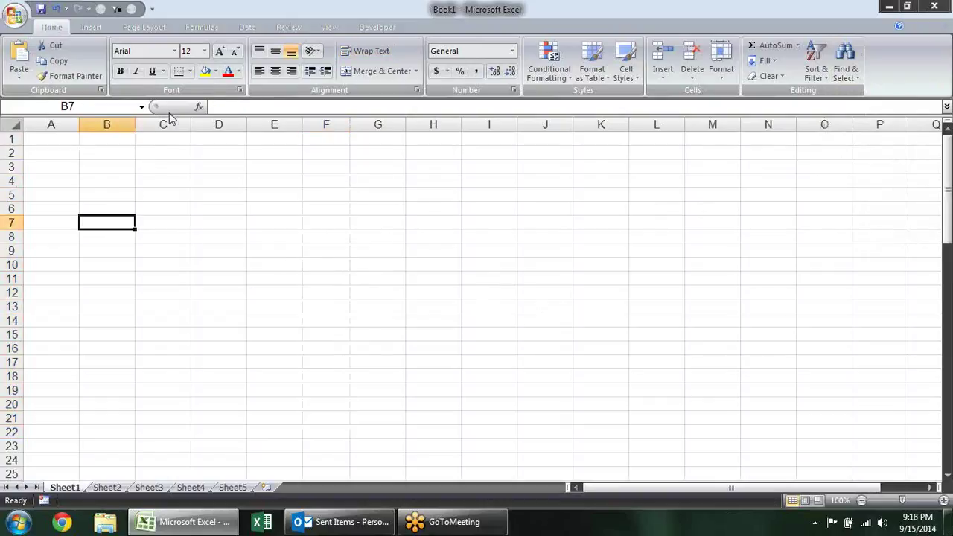
{"action": "left_click", "coordinate": [205, 71]}
{"action": "left_click", "coordinate": [315, 253]}
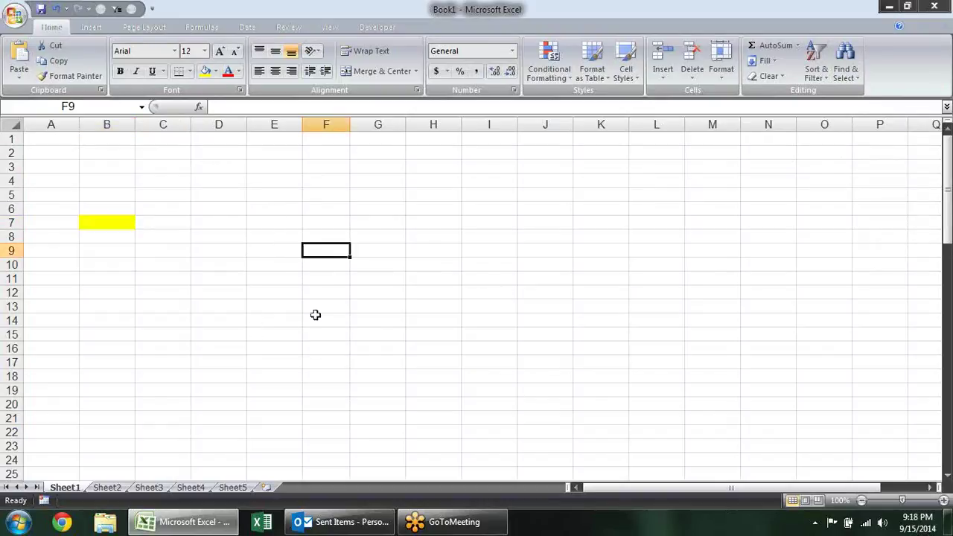
{"action": "key", "text": "F4"}
{"action": "left_click", "coordinate": [265, 347]}
{"action": "key", "text": "F4"}
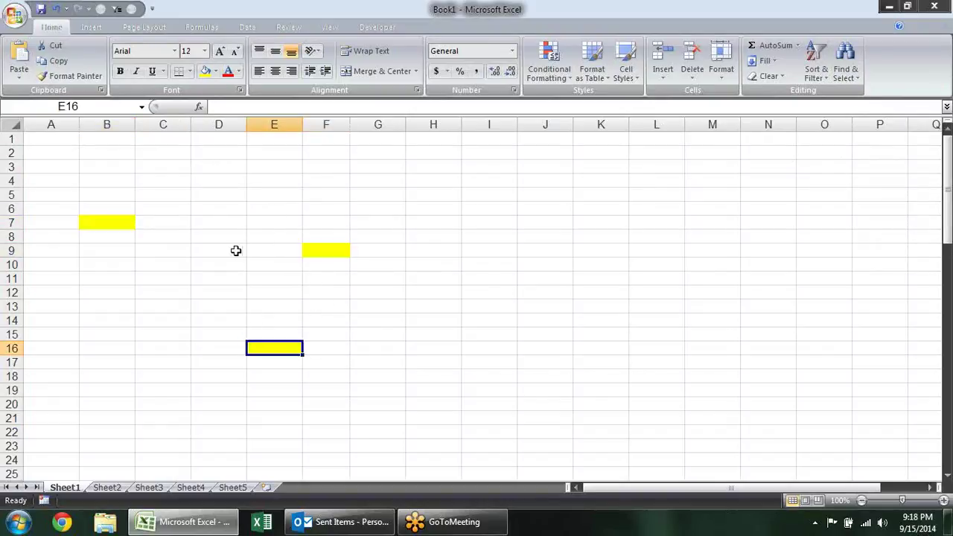
{"action": "left_click", "coordinate": [233, 251]}
{"action": "key", "text": "F4"}
{"action": "left_click", "coordinate": [399, 192]}
{"action": "key", "text": "F4"}
{"action": "left_click", "coordinate": [452, 434]}
Repeat the yellow fill on I13, G16, G24, K5, I7, J20, N13, L7:M7 and L17
{"action": "left_click", "coordinate": [506, 306]}
{"action": "key", "text": "F4"}
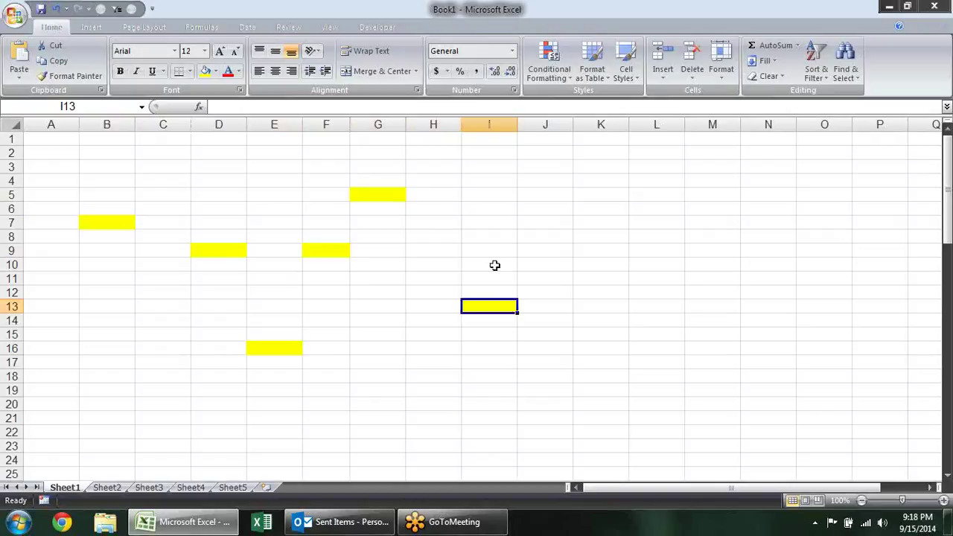
{"action": "left_click", "coordinate": [377, 348]}
{"action": "key", "text": "F4"}
{"action": "left_click", "coordinate": [385, 456]}
{"action": "key", "text": "F4"}
{"action": "left_click", "coordinate": [621, 291]}
{"action": "key", "text": "F4"}
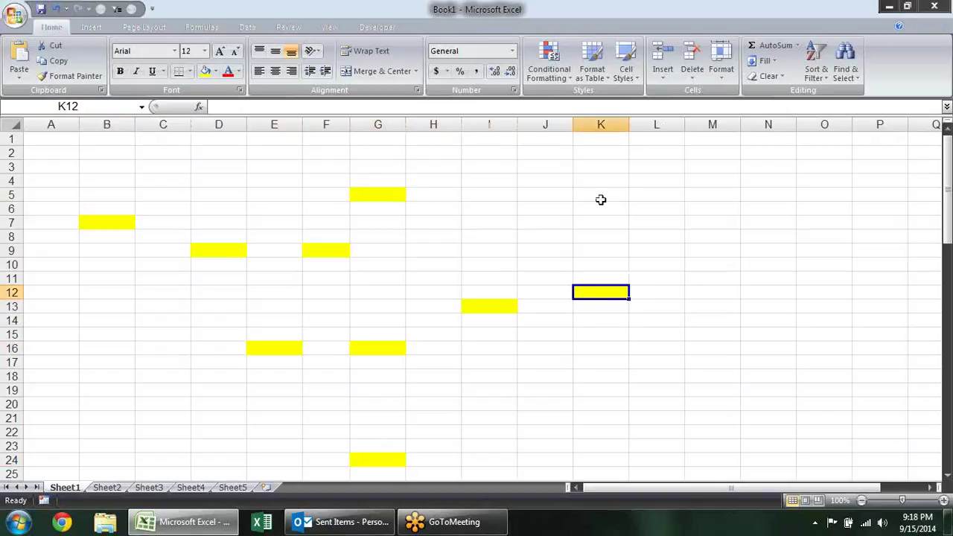
{"action": "left_click", "coordinate": [602, 196]}
{"action": "key", "text": "F4"}
{"action": "left_click", "coordinate": [482, 226]}
{"action": "key", "text": "F4"}
{"action": "left_click", "coordinate": [540, 400]}
{"action": "key", "text": "F4"}
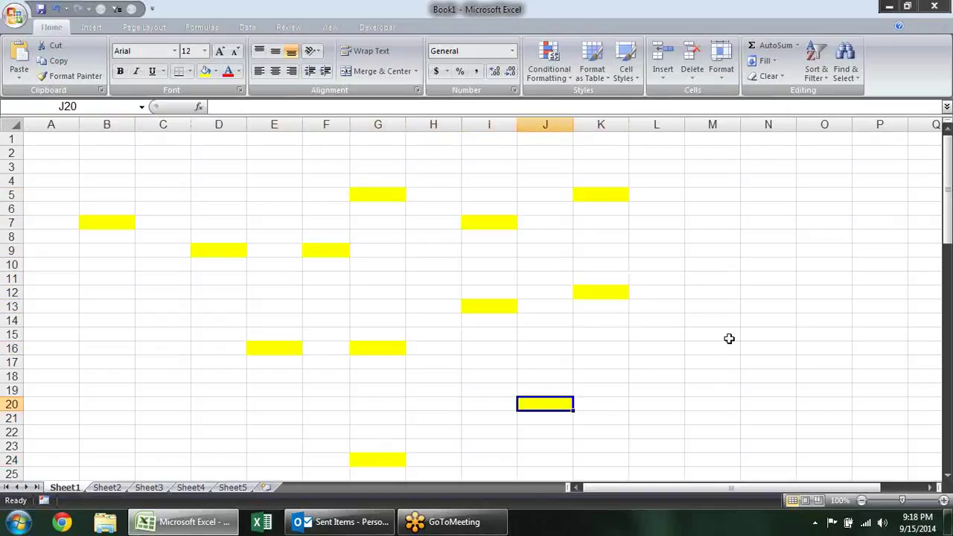
{"action": "left_click", "coordinate": [744, 306]}
{"action": "key", "text": "F4"}
{"action": "left_click", "coordinate": [768, 224]}
{"action": "key", "text": "F4"}
{"action": "left_click_drag", "start_coordinate": [686, 222], "coordinate": [651, 222]}
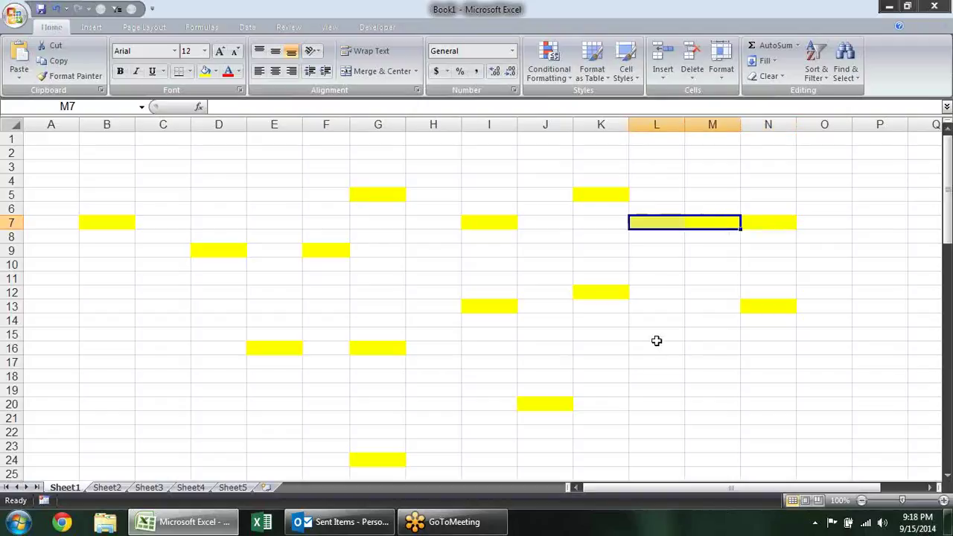
{"action": "key", "text": "F4"}
{"action": "left_click", "coordinate": [655, 362]}
{"action": "key", "text": "F4"}
{"action": "left_click", "coordinate": [626, 431]}
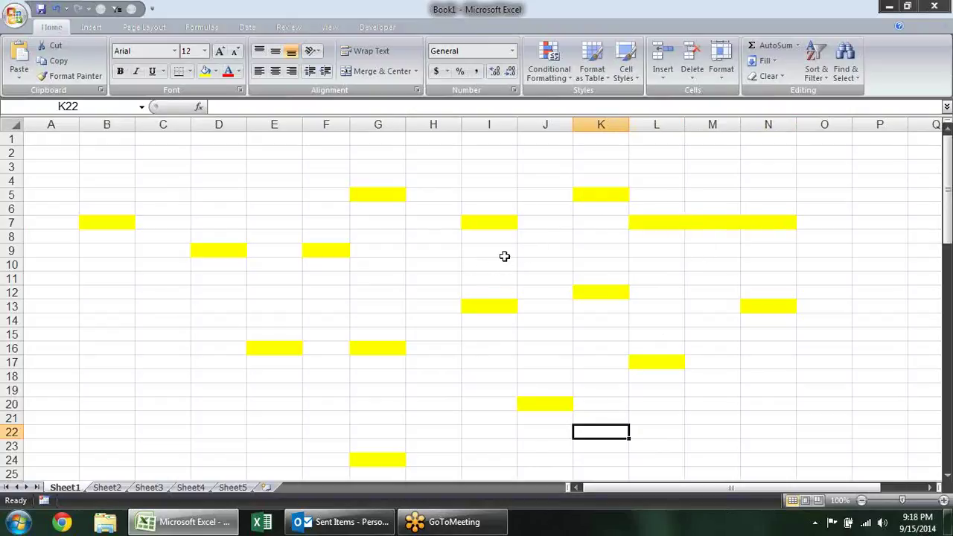
{"action": "left_click", "coordinate": [131, 222]}
Open Find and Replace from Find & Select and expand its extra options
{"action": "left_click", "coordinate": [237, 250]}
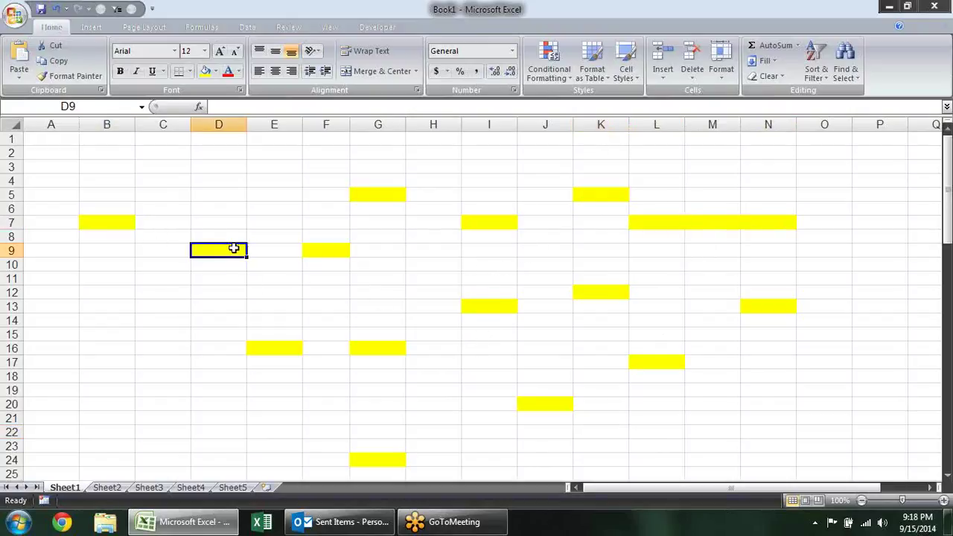
{"action": "left_click", "coordinate": [325, 246]}
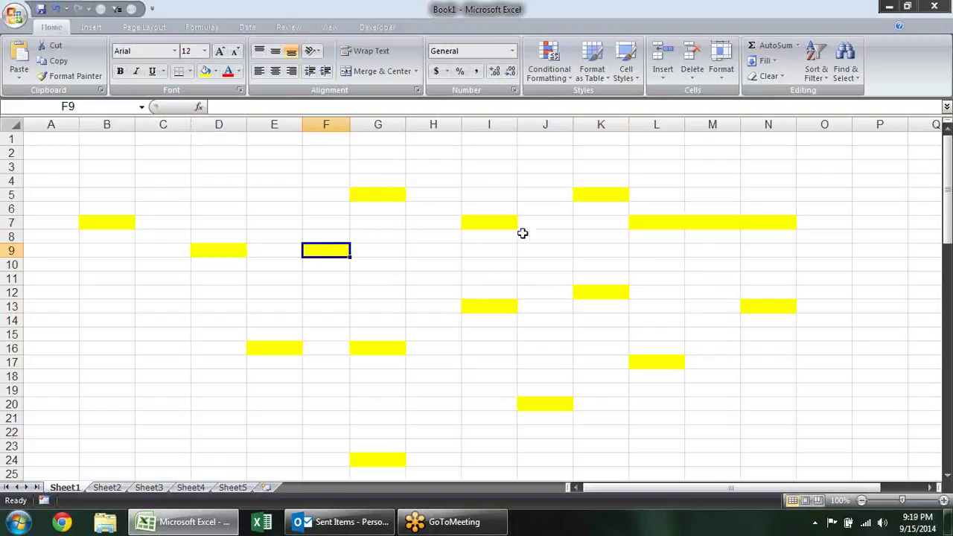
{"action": "left_click", "coordinate": [853, 81]}
{"action": "left_click", "coordinate": [858, 93]}
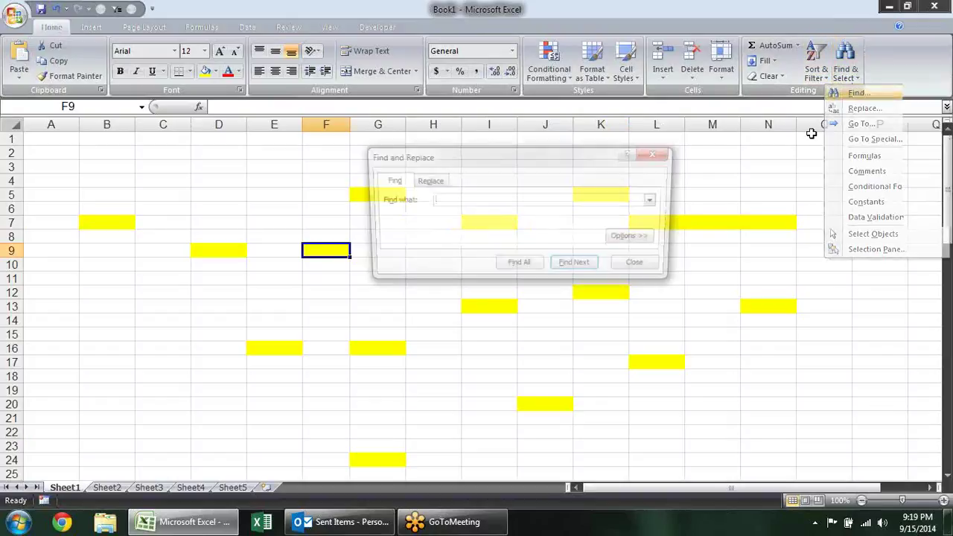
{"action": "left_click", "coordinate": [632, 239]}
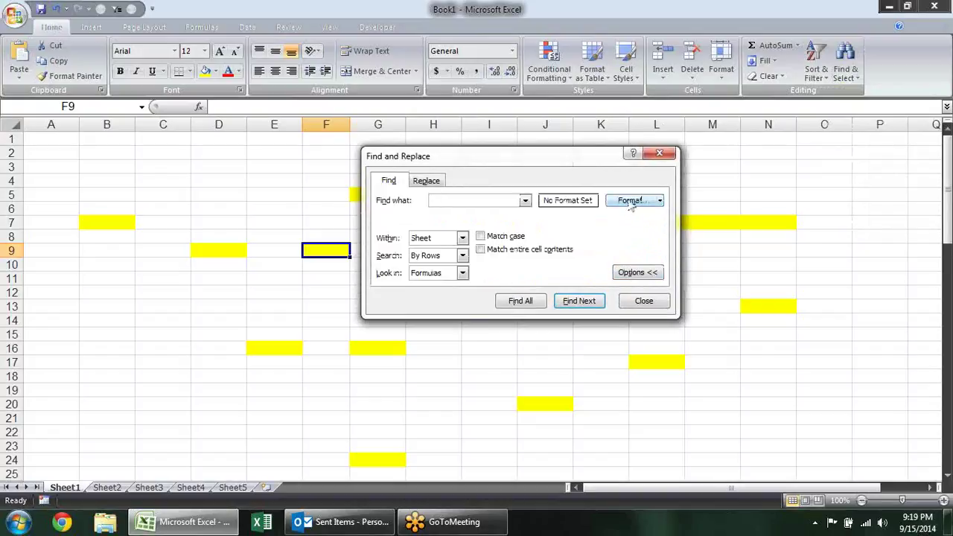
Set the search format to the yellow fill sampled from cell B7
{"action": "left_click", "coordinate": [660, 203]}
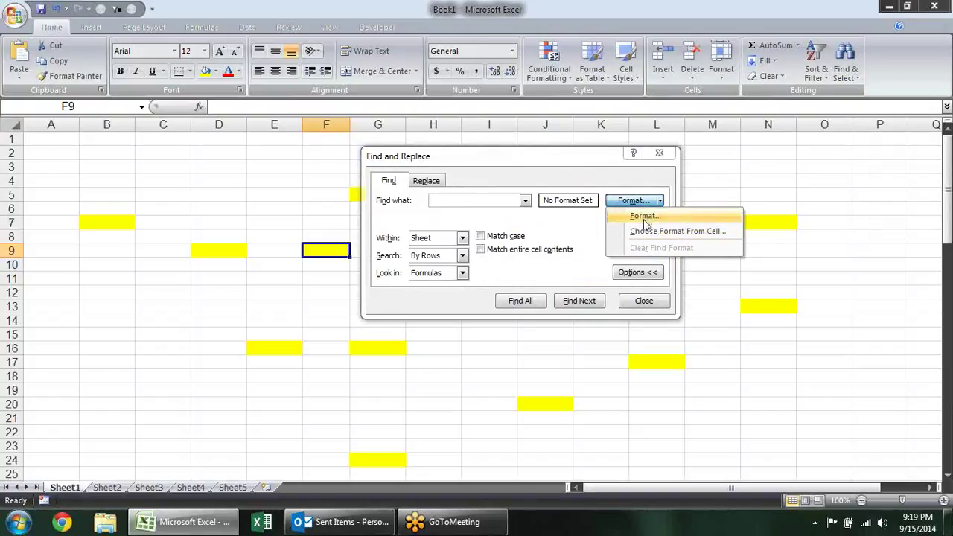
{"action": "left_click", "coordinate": [649, 231]}
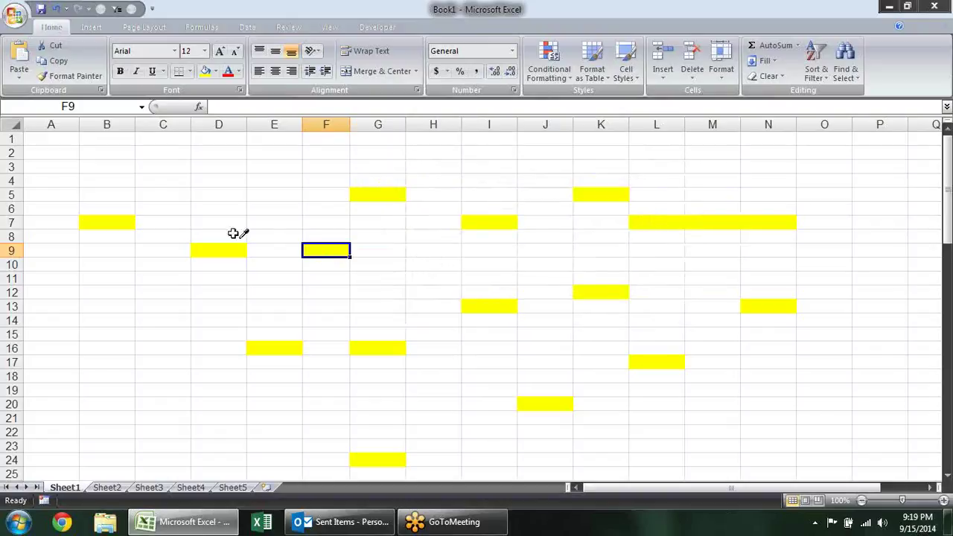
{"action": "left_click", "coordinate": [97, 212]}
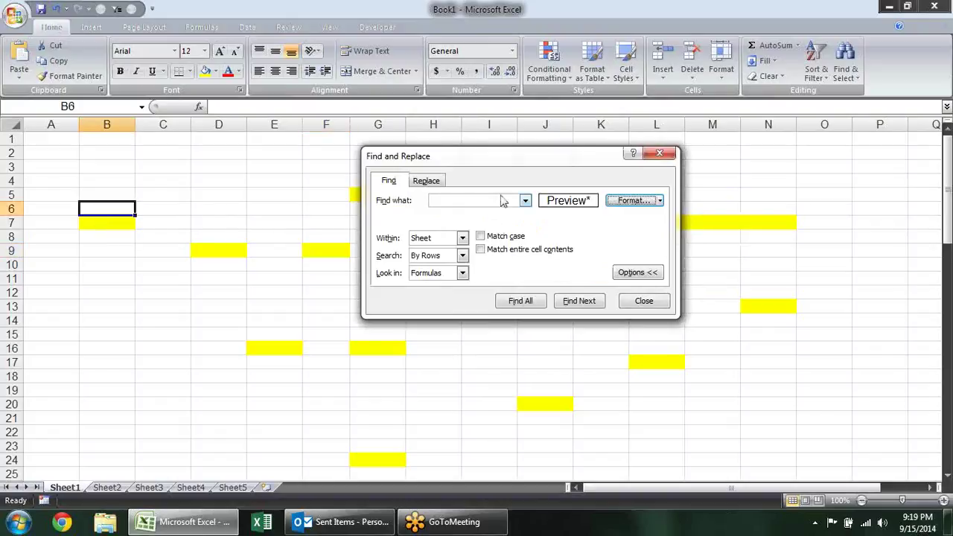
{"action": "left_click", "coordinate": [633, 200]}
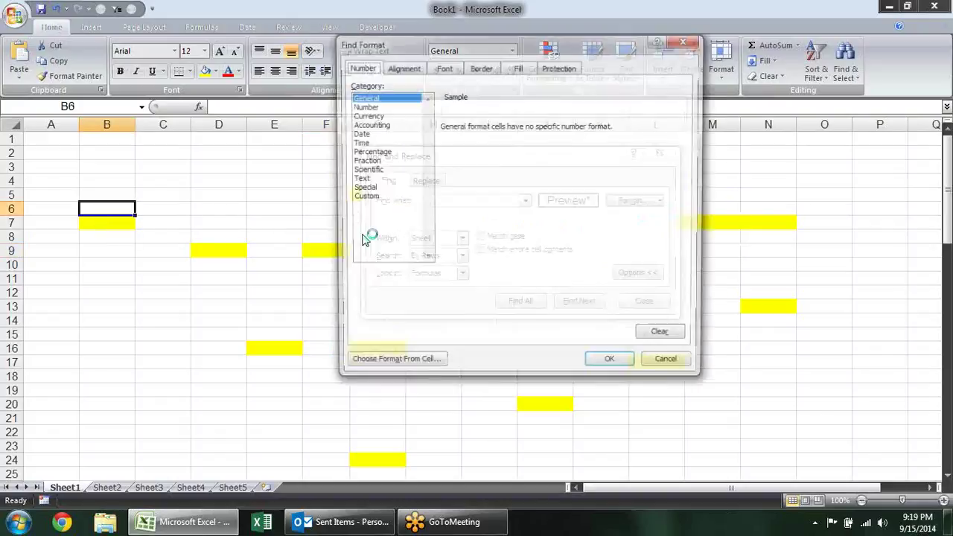
{"action": "key", "text": "Escape"}
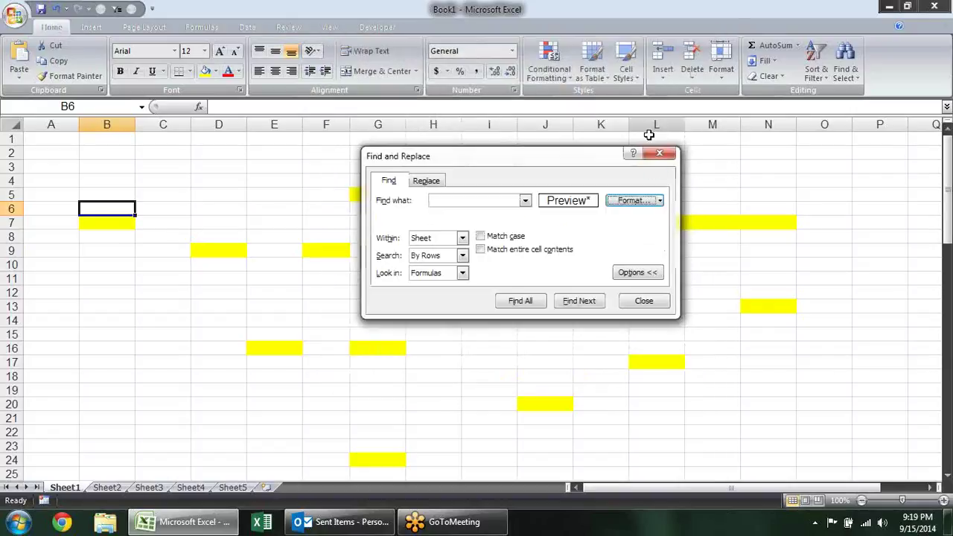
{"action": "left_click", "coordinate": [659, 200]}
{"action": "left_click", "coordinate": [686, 232]}
{"action": "left_click", "coordinate": [117, 219]}
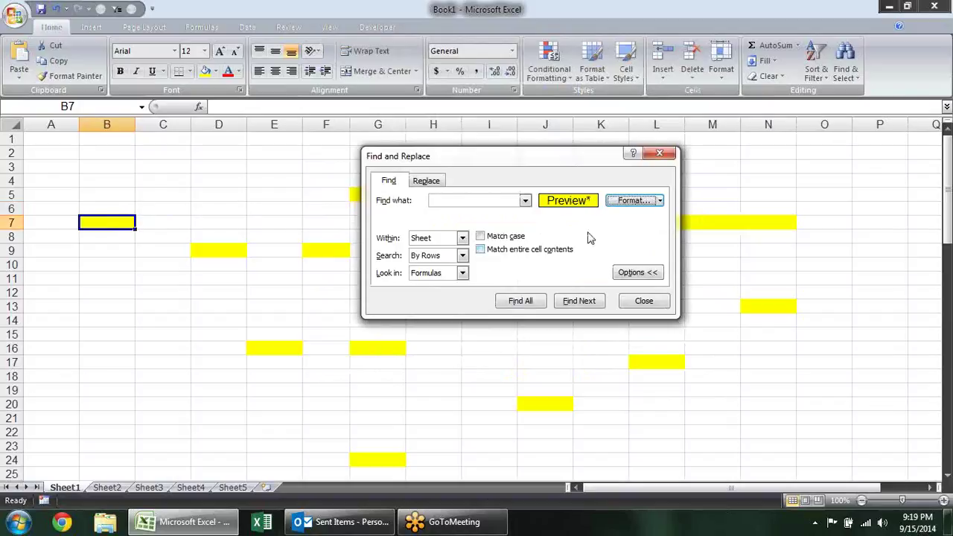
Set a green fill as the replacement format and Replace All, recolouring 17 yellow cells green
{"action": "left_click", "coordinate": [434, 185]}
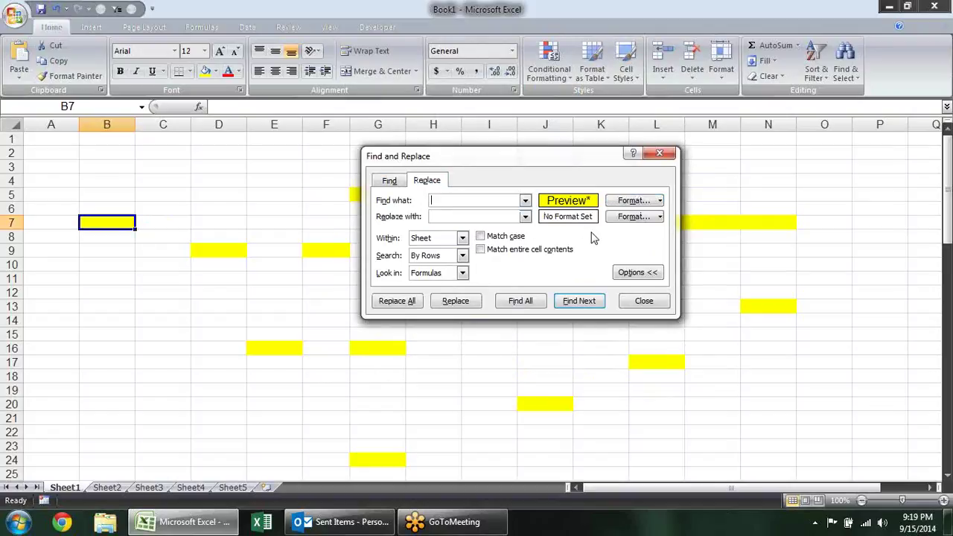
{"action": "left_click", "coordinate": [660, 217]}
{"action": "left_click", "coordinate": [643, 232]}
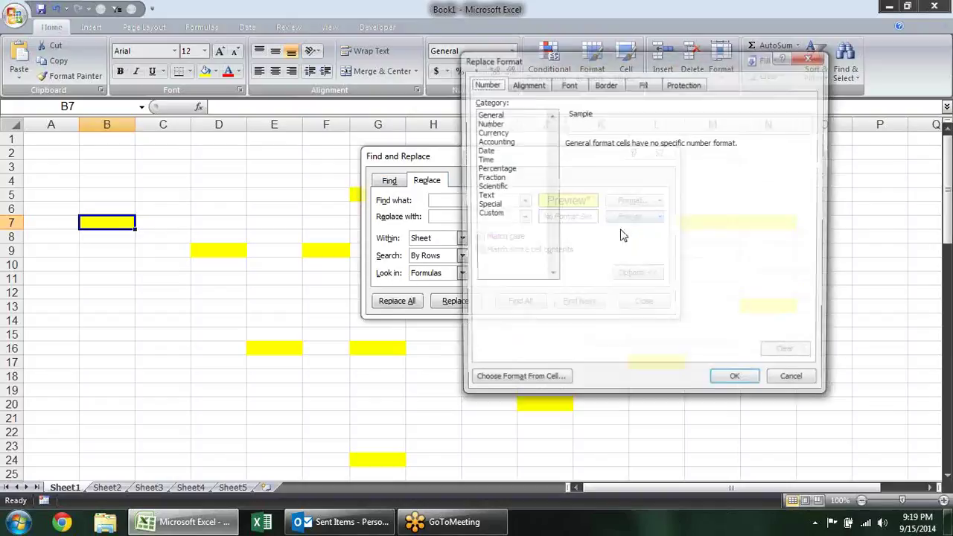
{"action": "left_click", "coordinate": [642, 83]}
{"action": "left_click", "coordinate": [548, 220]}
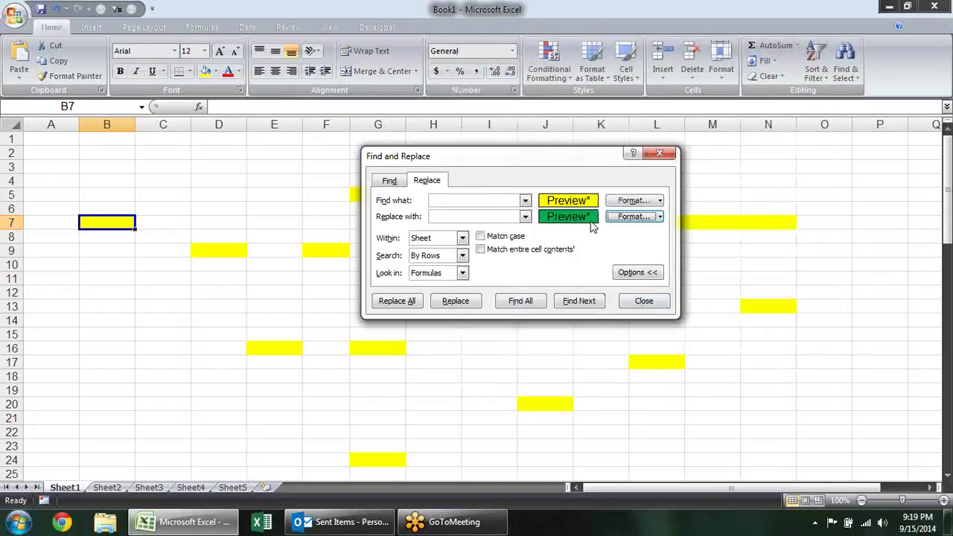
{"action": "left_click", "coordinate": [395, 302]}
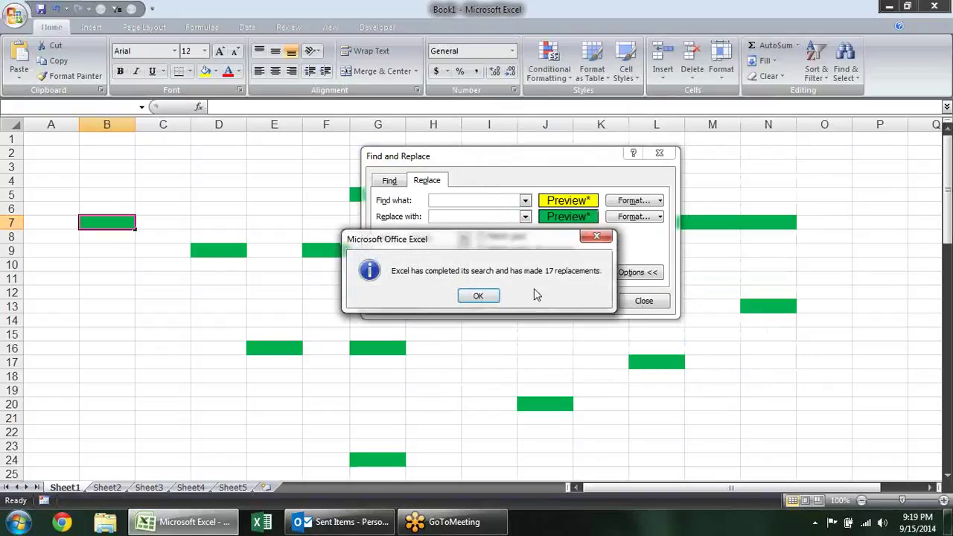
{"action": "left_click", "coordinate": [478, 297]}
{"action": "left_click", "coordinate": [644, 301]}
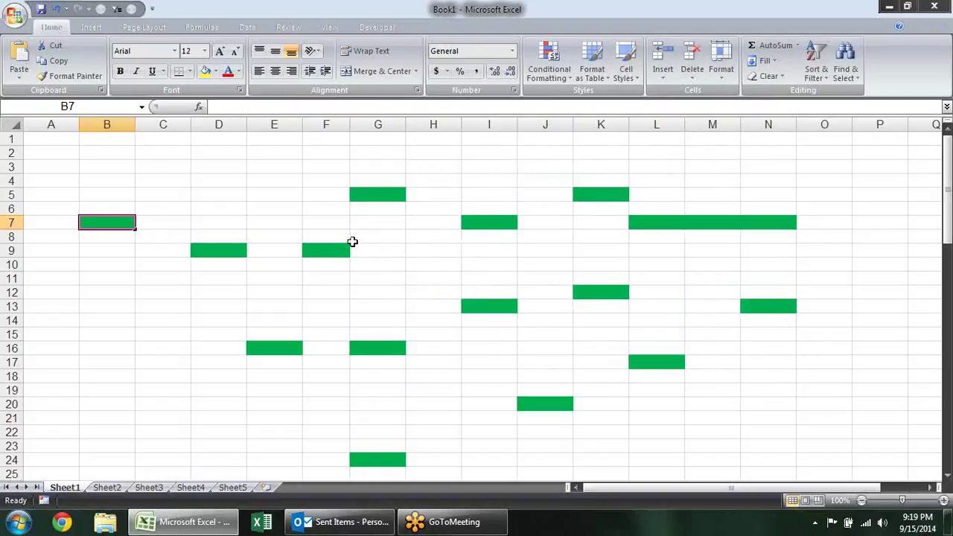
{"action": "left_click", "coordinate": [354, 241]}
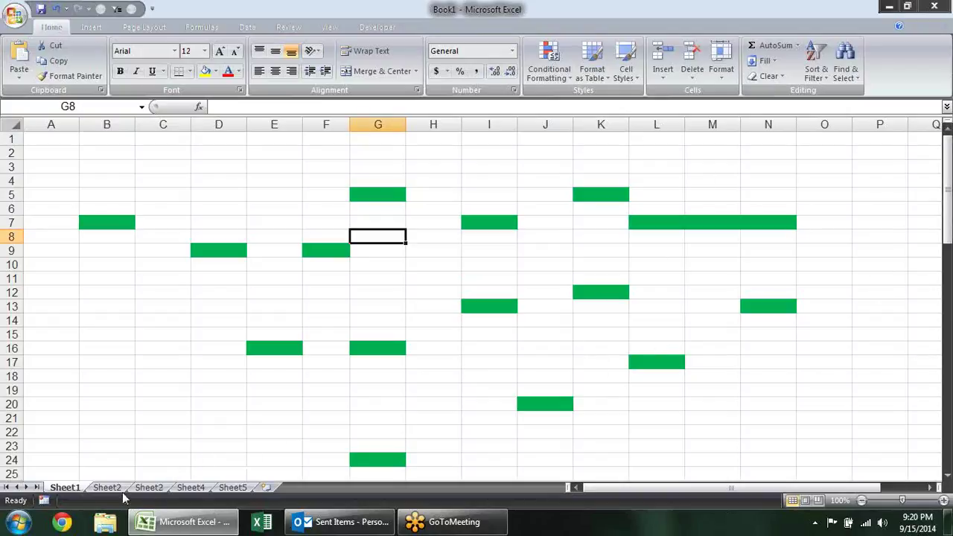
{"action": "left_click", "coordinate": [119, 489]}
{"action": "left_click", "coordinate": [65, 487]}
{"action": "left_click_drag", "start_coordinate": [328, 277], "coordinate": [491, 434]}
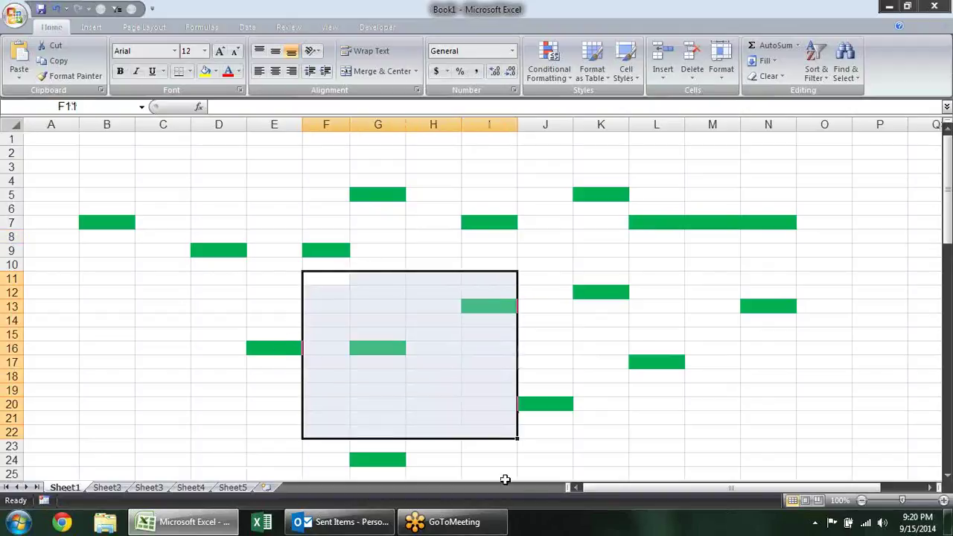
{"action": "left_click", "coordinate": [540, 303]}
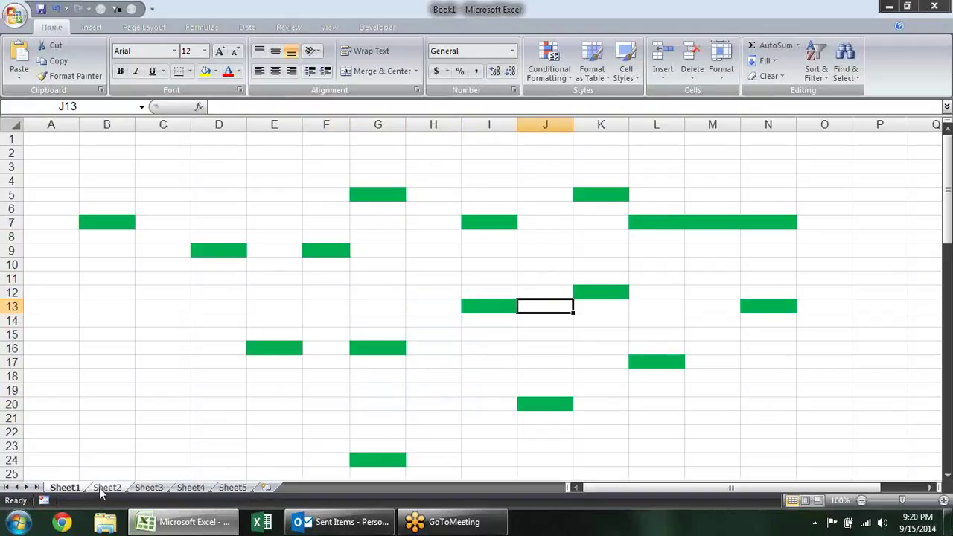
{"action": "left_click", "coordinate": [94, 340]}
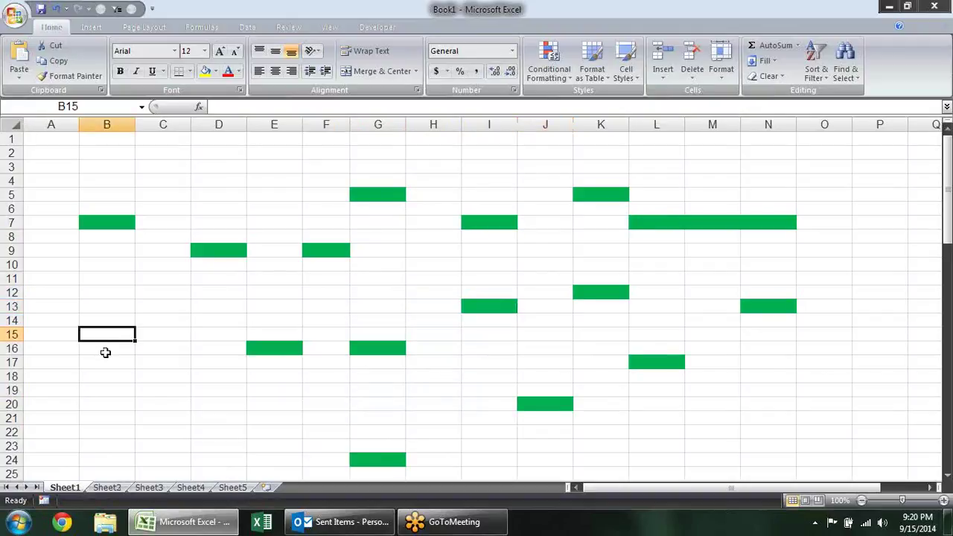
Enter first names in Sheet1 B15, Sheet2 C18 and Sheet3 E16
{"action": "type", "text": "sandeep"}
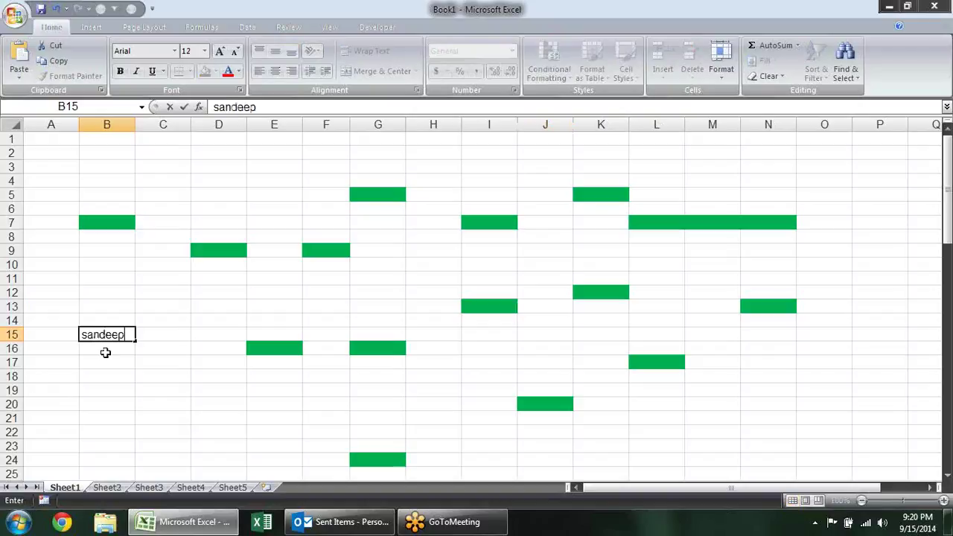
{"action": "key", "text": "Return"}
{"action": "left_click", "coordinate": [118, 487]}
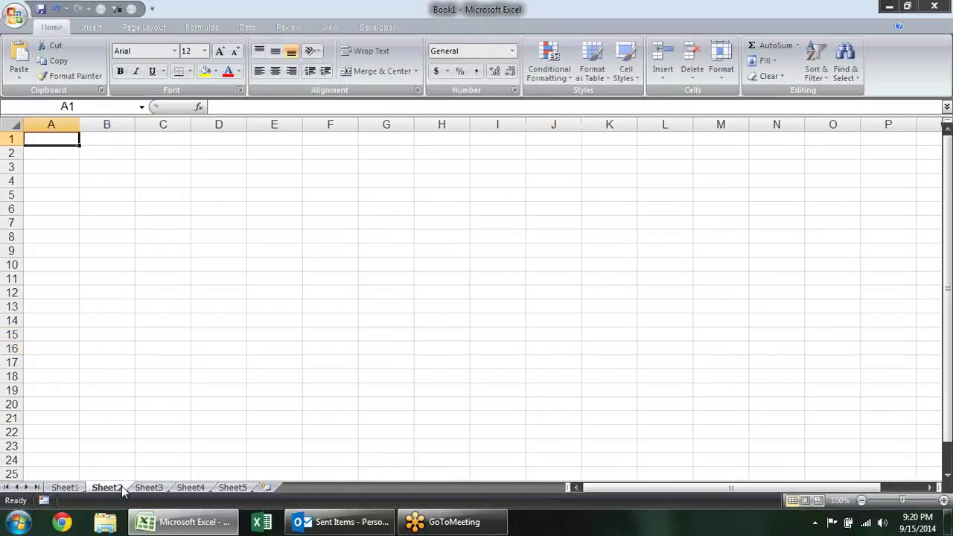
{"action": "left_click", "coordinate": [179, 383]}
{"action": "type", "text": "pradeep"}
{"action": "key", "text": "Return"}
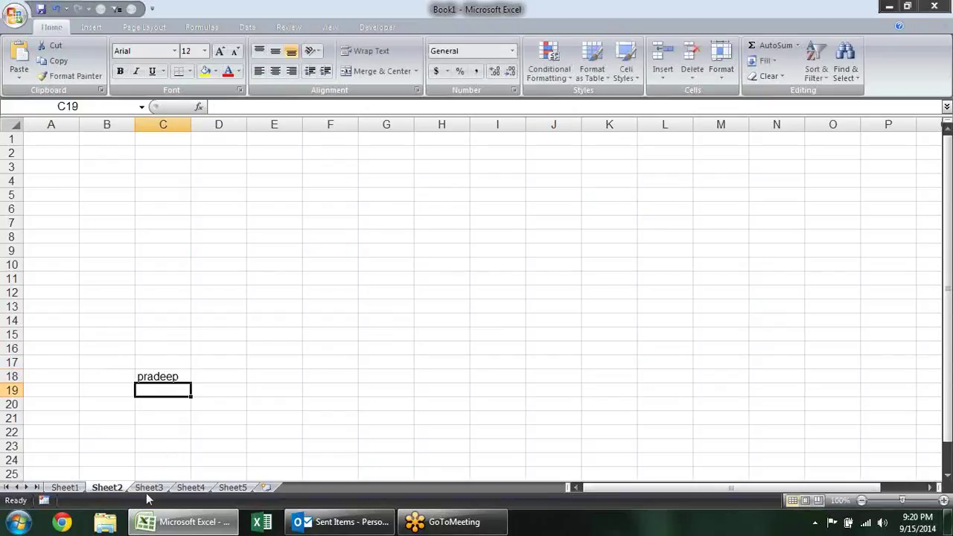
{"action": "left_click", "coordinate": [149, 488]}
{"action": "left_click", "coordinate": [253, 344]}
{"action": "type", "text": "rav"}
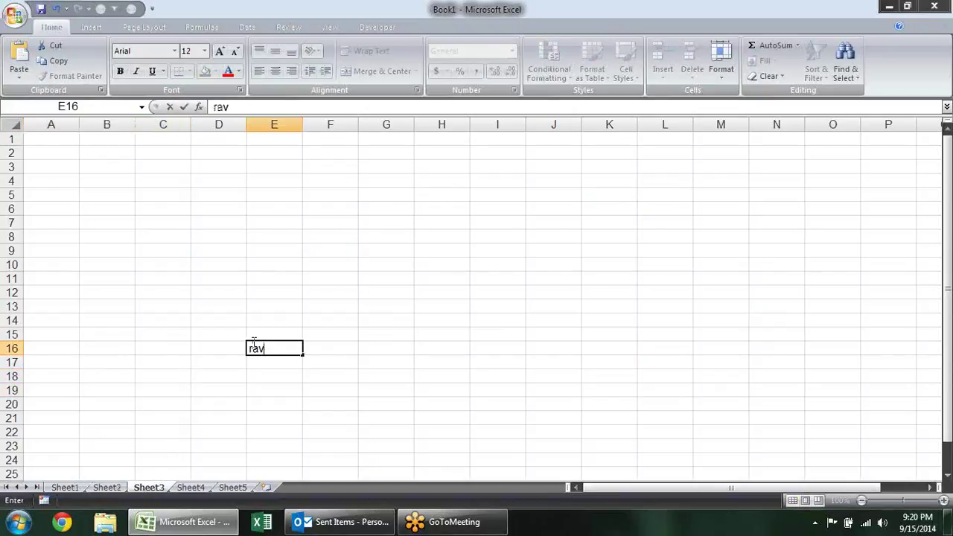
{"action": "key", "text": "Return"}
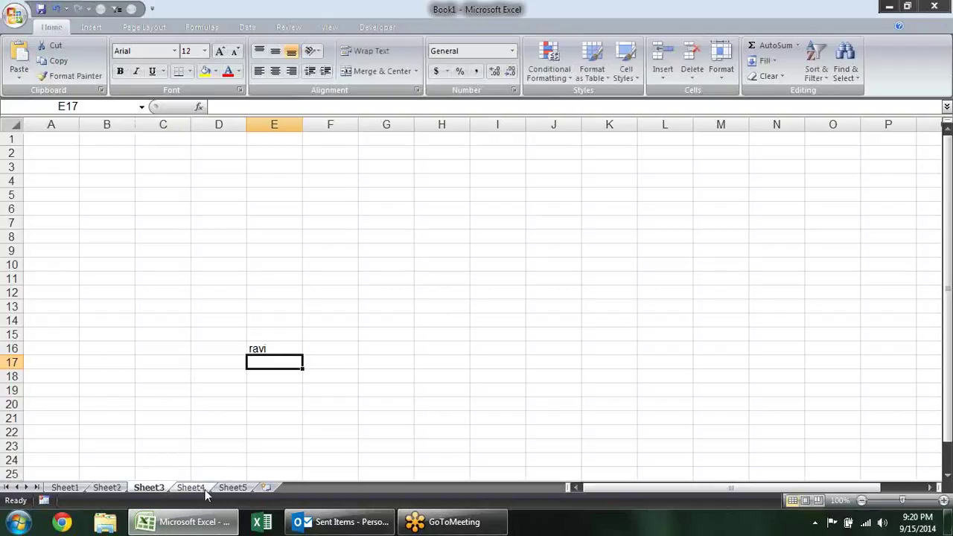
Enter names in Sheet4 D18 and Sheet5 A1, then bring up Find and Replace with Ctrl+F
{"action": "left_click", "coordinate": [200, 489]}
{"action": "left_click", "coordinate": [214, 372]}
{"action": "type", "text": "vikas"}
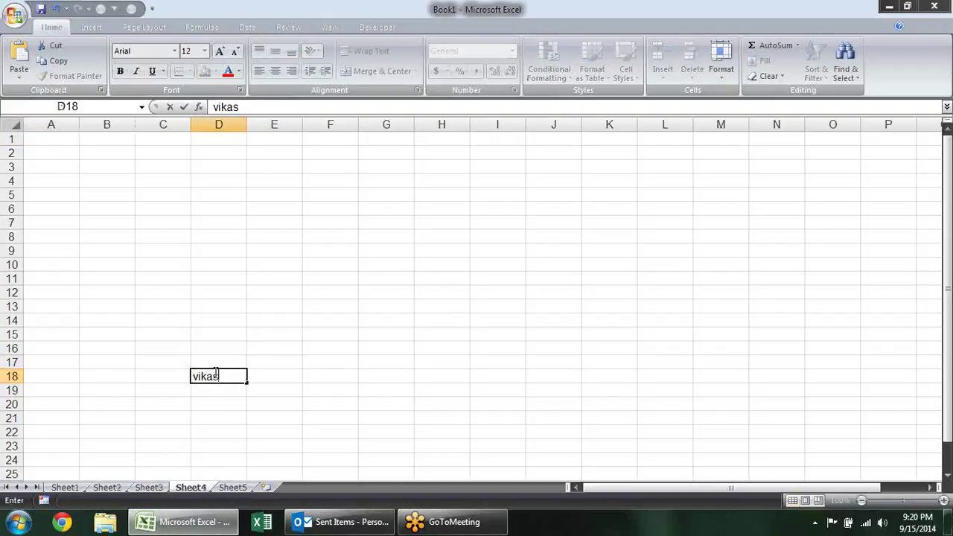
{"action": "left_click", "coordinate": [237, 488]}
{"action": "type", "text": "harish"}
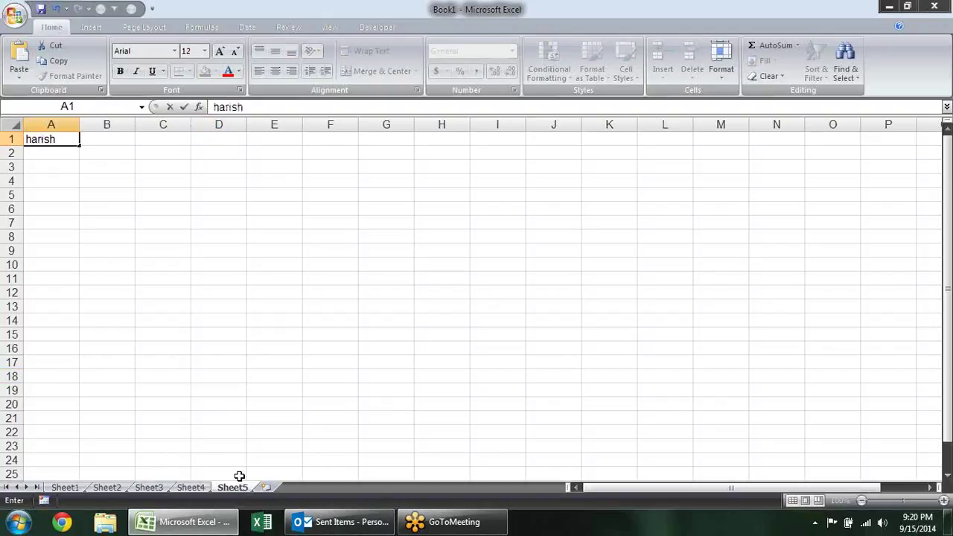
{"action": "key", "text": "Return"}
{"action": "key", "text": "ctrl+f"}
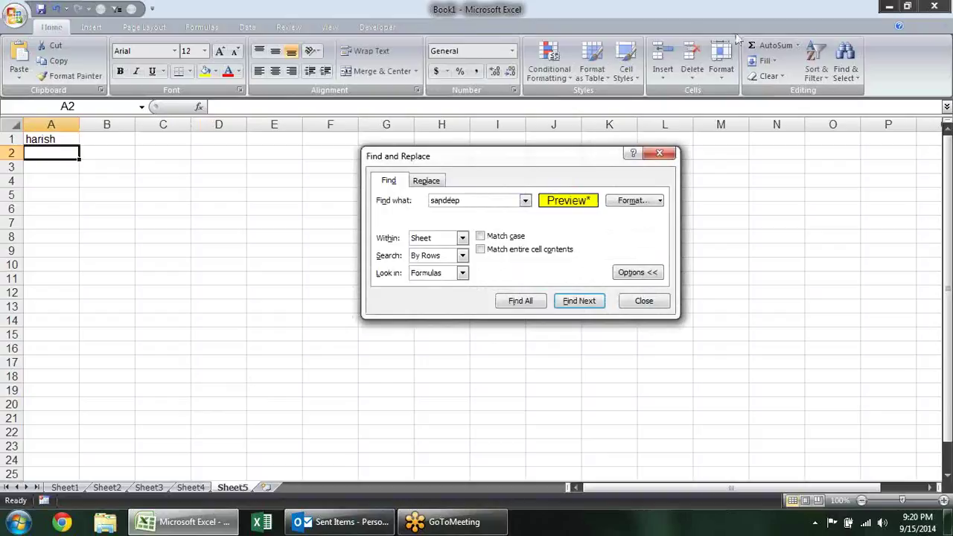
Clear the yellow-fill format from the search and find all matches of the name
{"action": "left_click", "coordinate": [660, 201]}
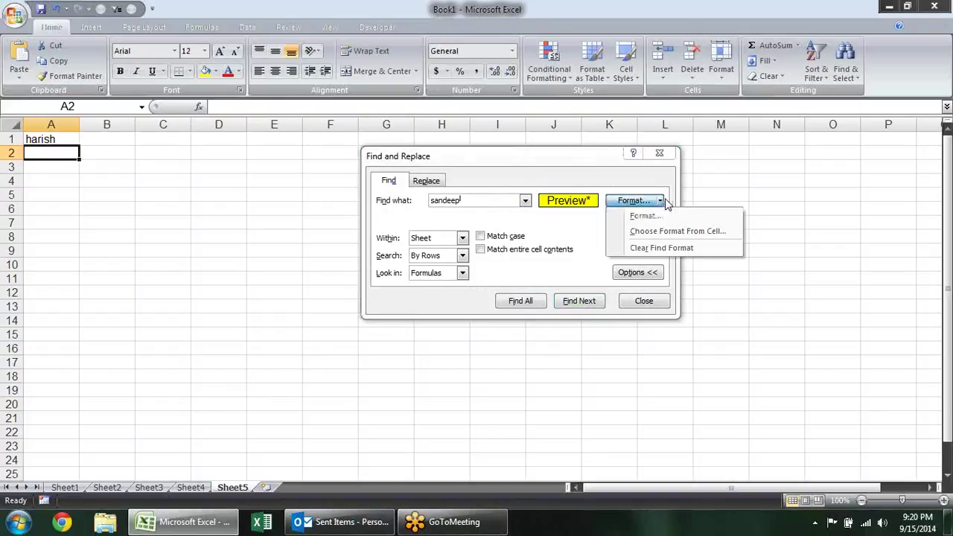
{"action": "left_click", "coordinate": [661, 247]}
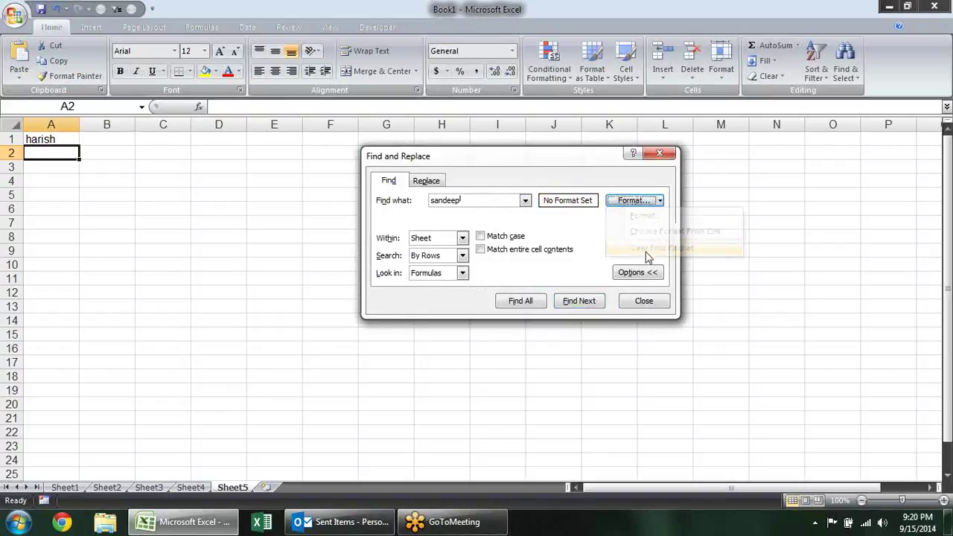
{"action": "left_click", "coordinate": [531, 303]}
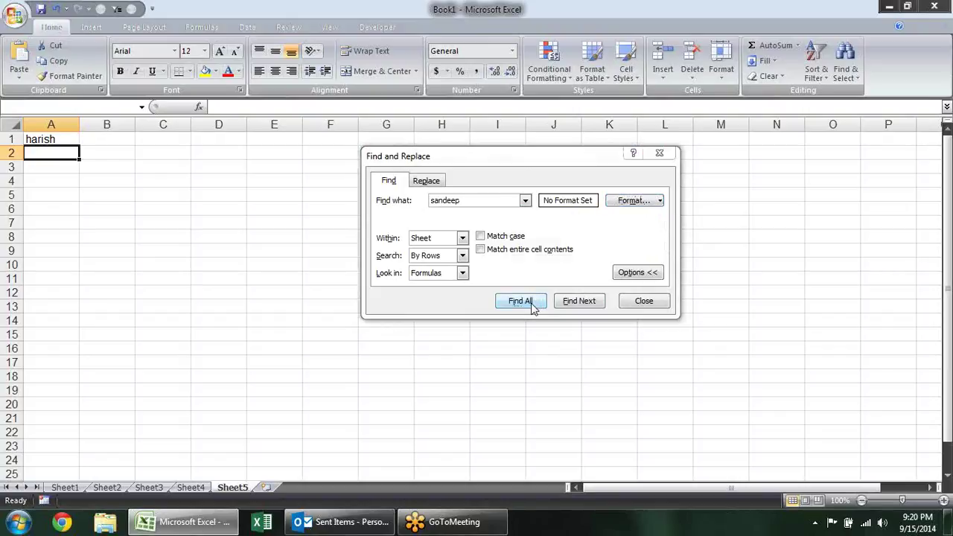
{"action": "left_click", "coordinate": [471, 289]}
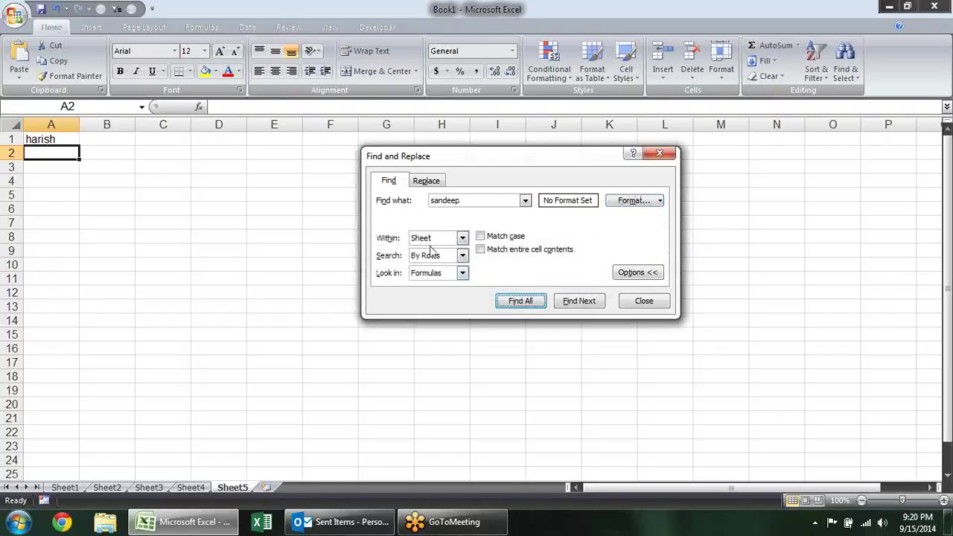
Set Within to Workbook and find the next match of the name
{"action": "left_click", "coordinate": [462, 238]}
{"action": "left_click", "coordinate": [436, 258]}
{"action": "left_click", "coordinate": [574, 301]}
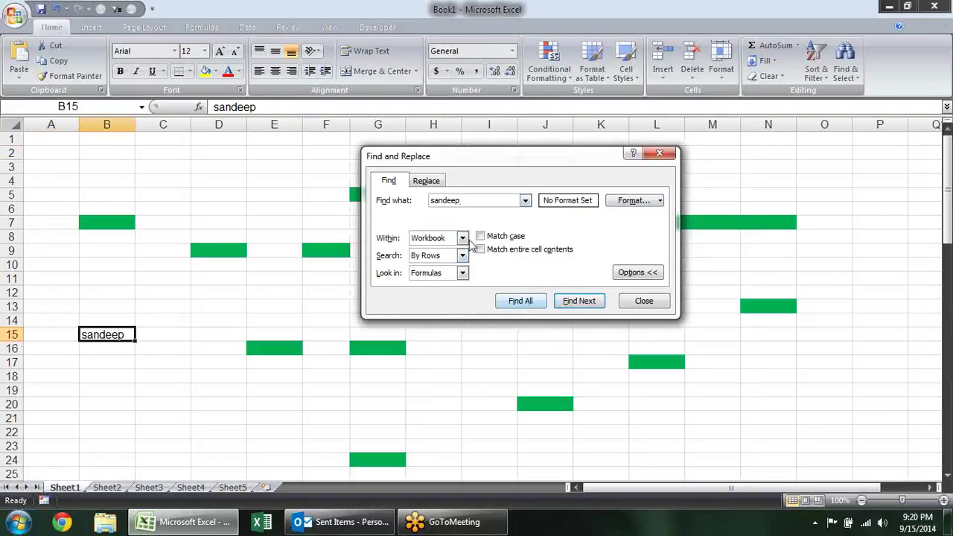
Change the search term to 'rbvi' and find its matches across the workbook
{"action": "left_click_drag", "start_coordinate": [462, 199], "coordinate": [354, 192]}
{"action": "type", "text": "rbvi"}
{"action": "key", "text": "Return"}
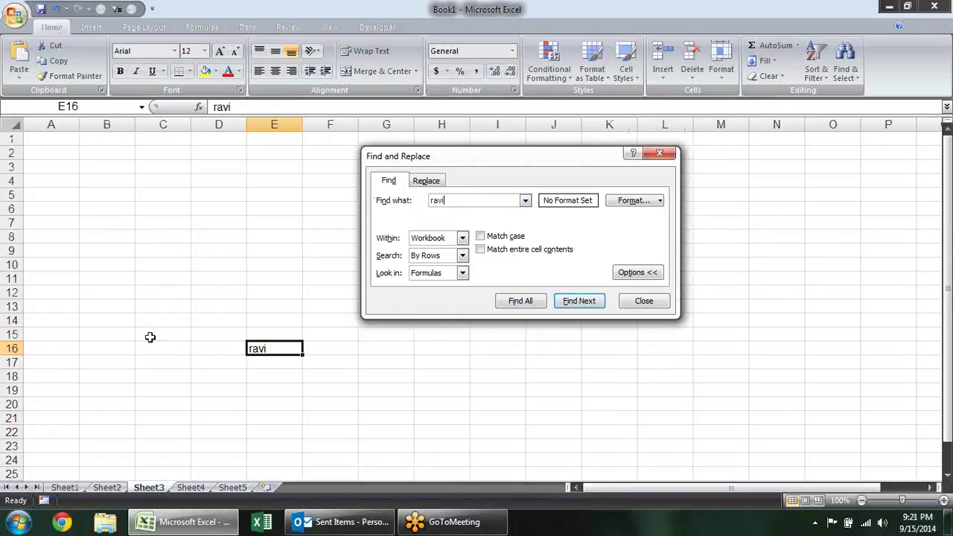
{"action": "left_click_drag", "start_coordinate": [461, 201], "coordinate": [387, 203]}
{"action": "type", "text": "harish"}
{"action": "key", "text": "Return"}
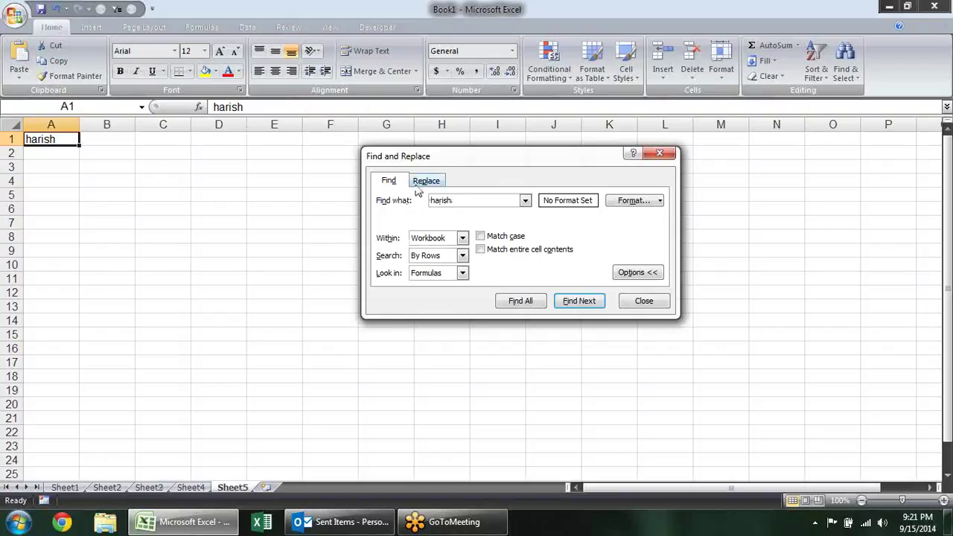
On Sheet1, select column B and find the next match of the name there
{"action": "left_click", "coordinate": [66, 488]}
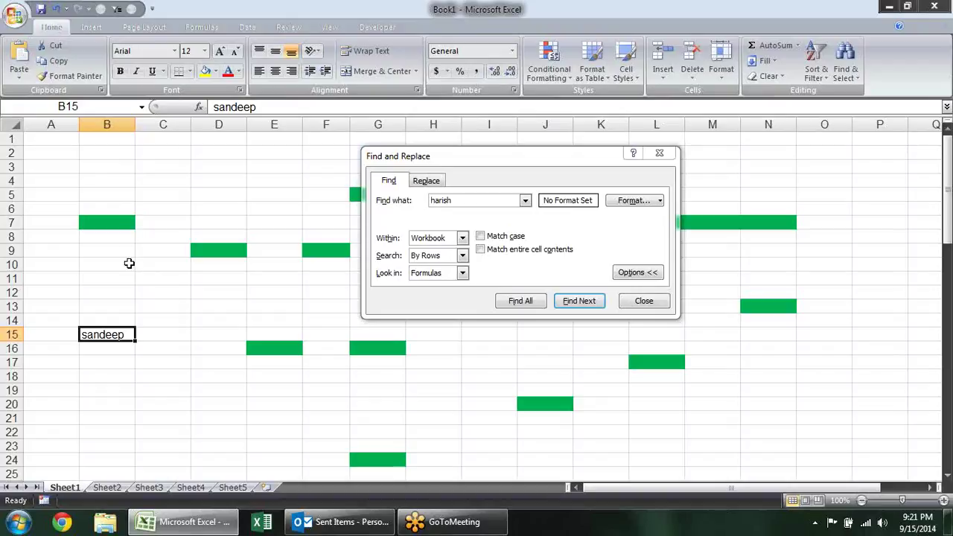
{"action": "left_click", "coordinate": [108, 120]}
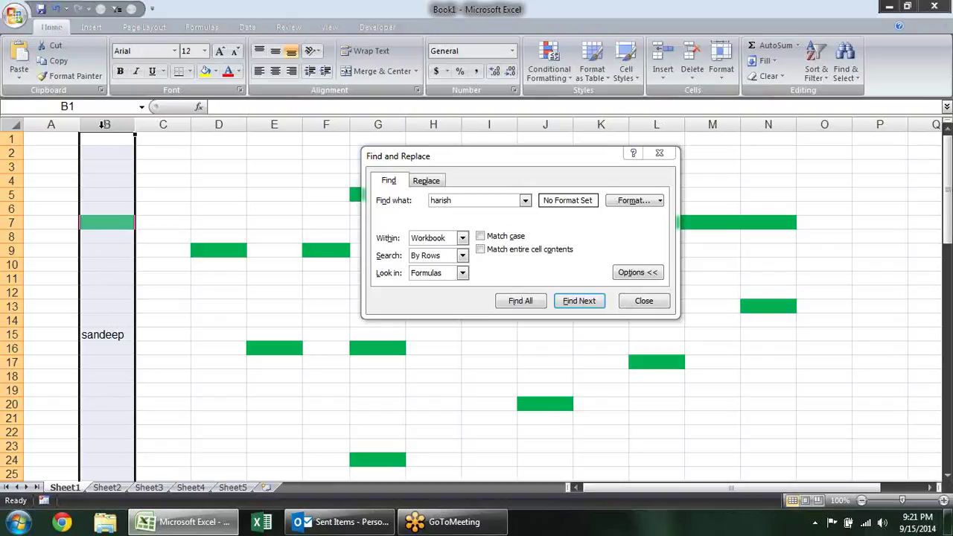
{"action": "left_click", "coordinate": [3, 195]}
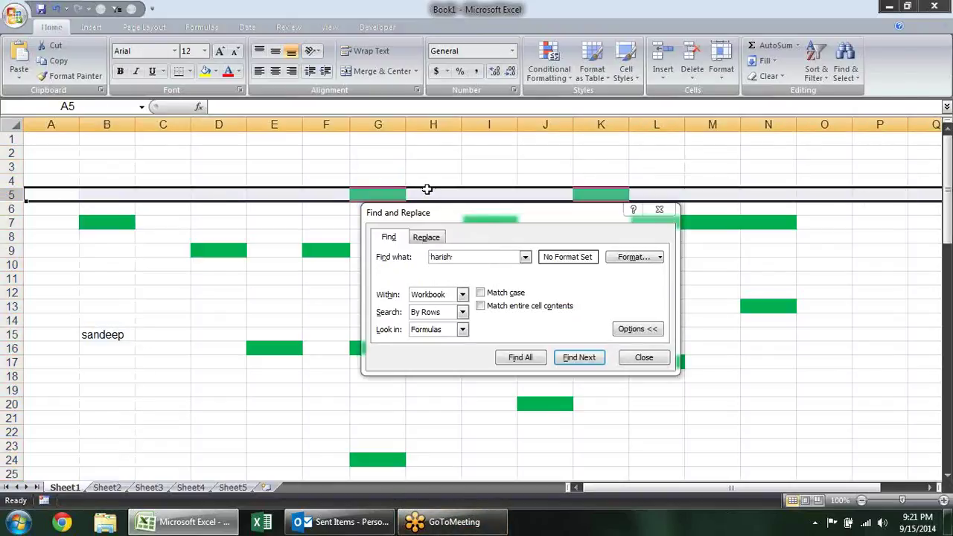
{"action": "left_click", "coordinate": [109, 124]}
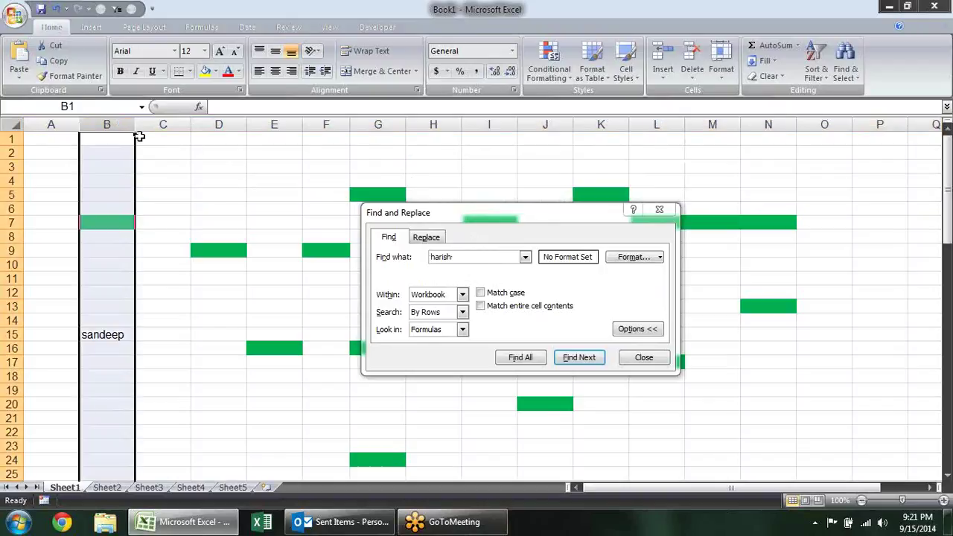
{"action": "left_click", "coordinate": [484, 257]}
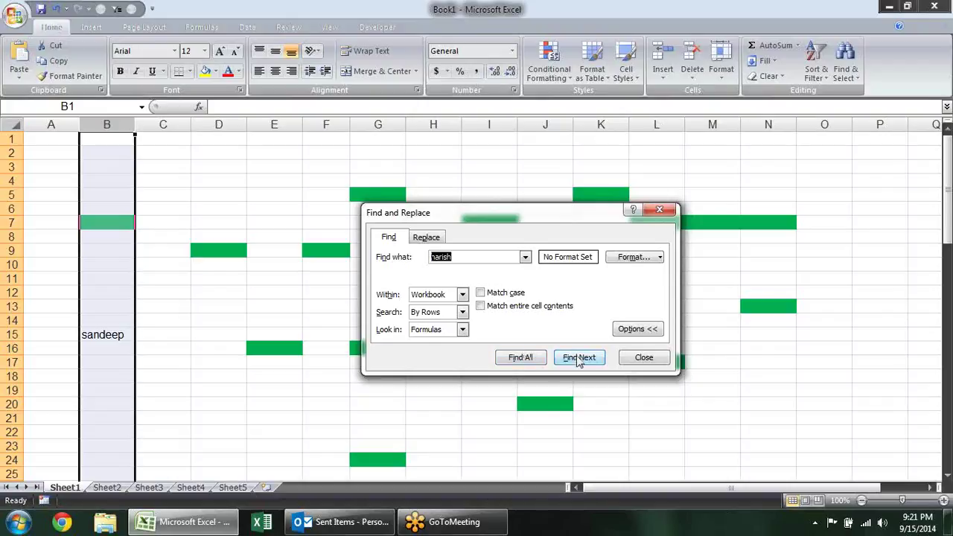
{"action": "left_click", "coordinate": [584, 358]}
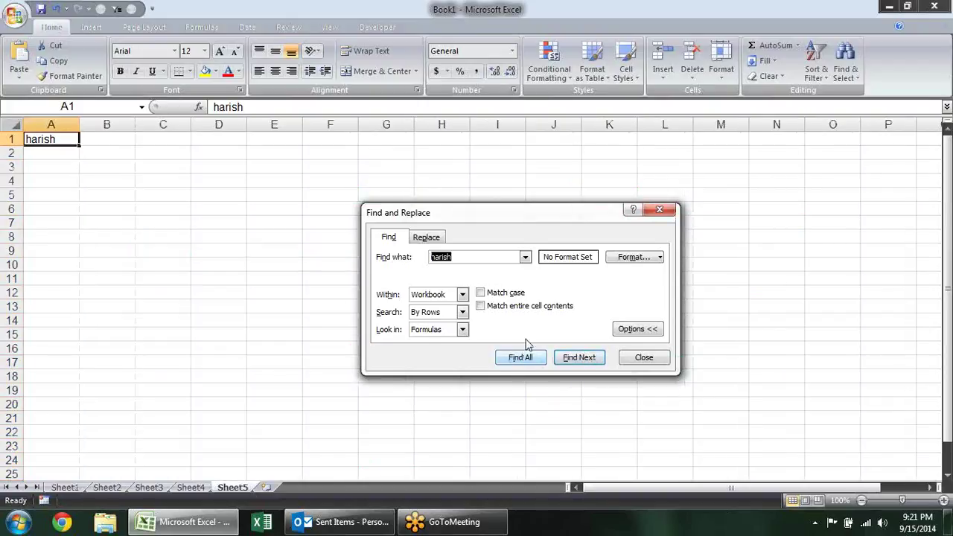
{"action": "type", "text": "h"}
{"action": "left_click", "coordinate": [65, 487]}
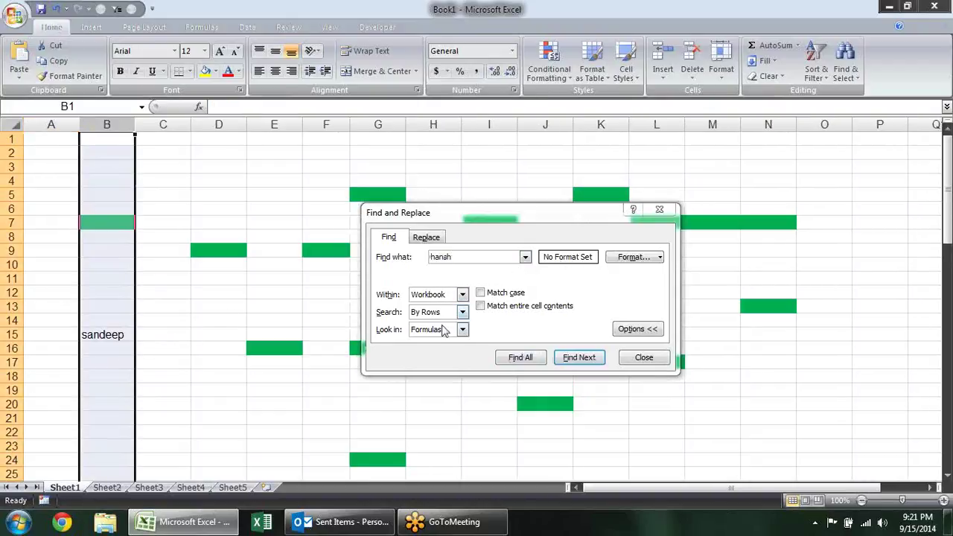
Set Within back to Sheet and find all matches, dismissing the not-found message
{"action": "left_click", "coordinate": [462, 294]}
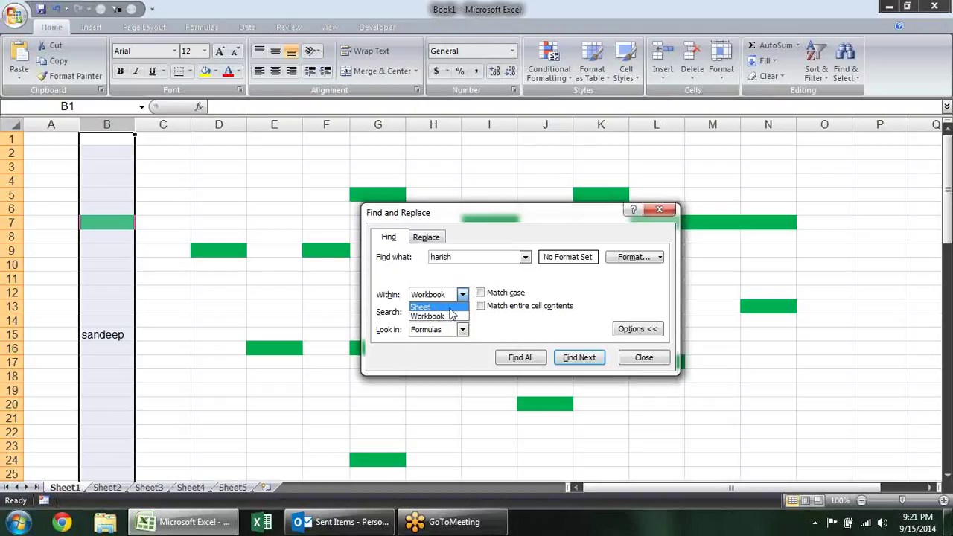
{"action": "left_click", "coordinate": [450, 307]}
{"action": "left_click", "coordinate": [462, 256]}
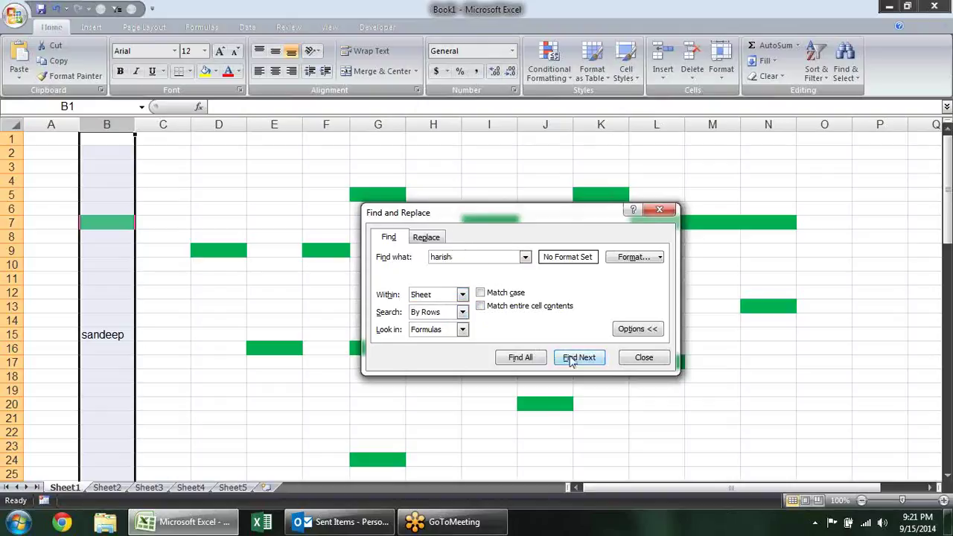
{"action": "left_click", "coordinate": [520, 358]}
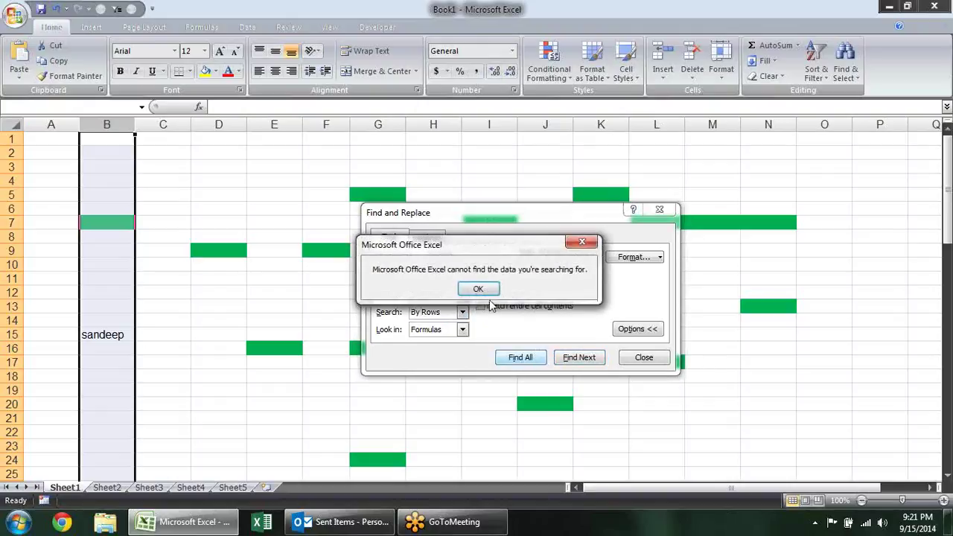
{"action": "left_click", "coordinate": [485, 290]}
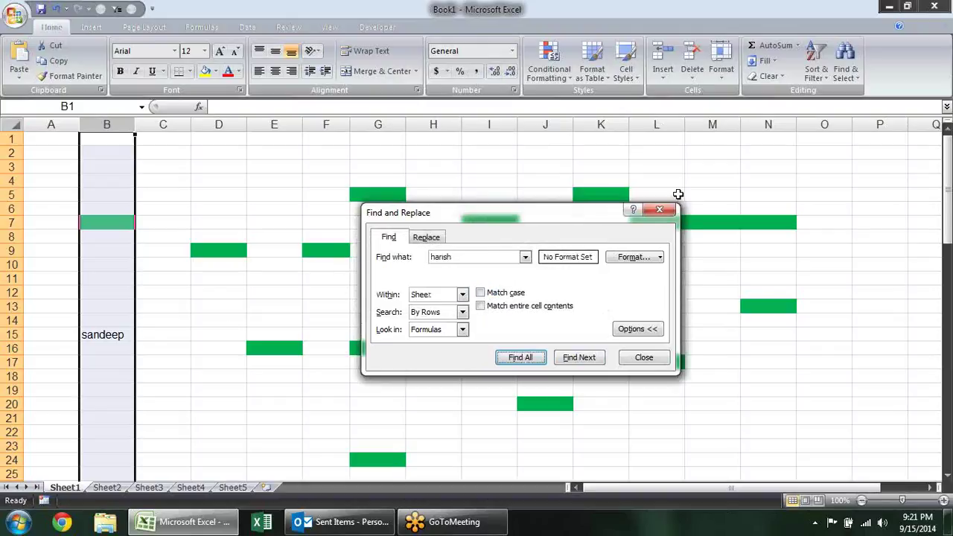
Search the sheet for 'se', then close Find and Replace when nothing is found
{"action": "left_click", "coordinate": [452, 259]}
{"action": "double_click", "coordinate": [452, 260]}
{"action": "type", "text": "se"}
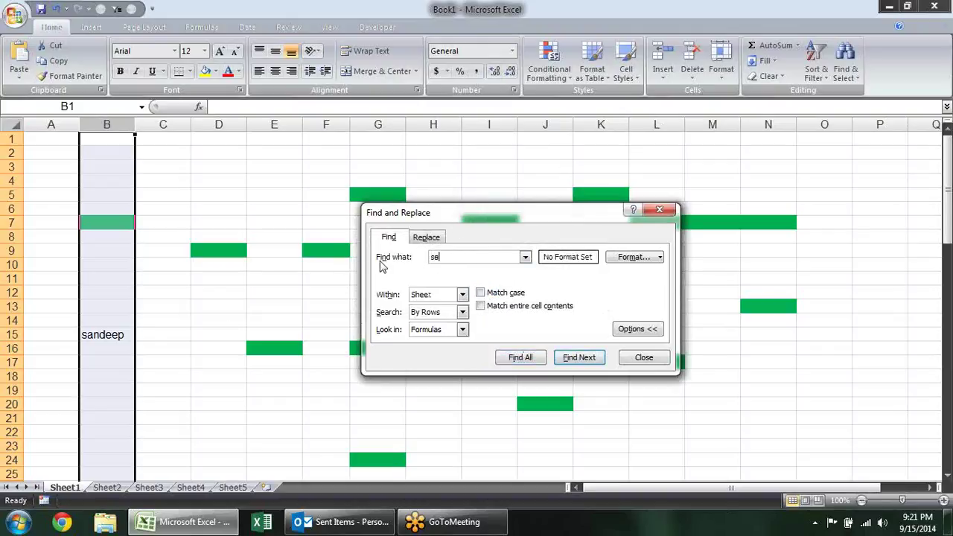
{"action": "key", "text": "Return"}
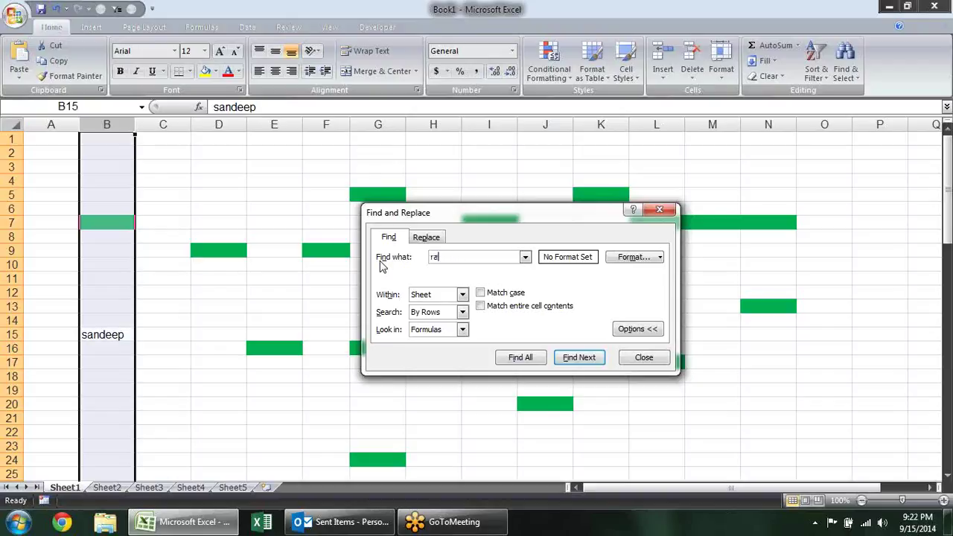
{"action": "key", "text": "Return"}
{"action": "key", "text": "Return"}
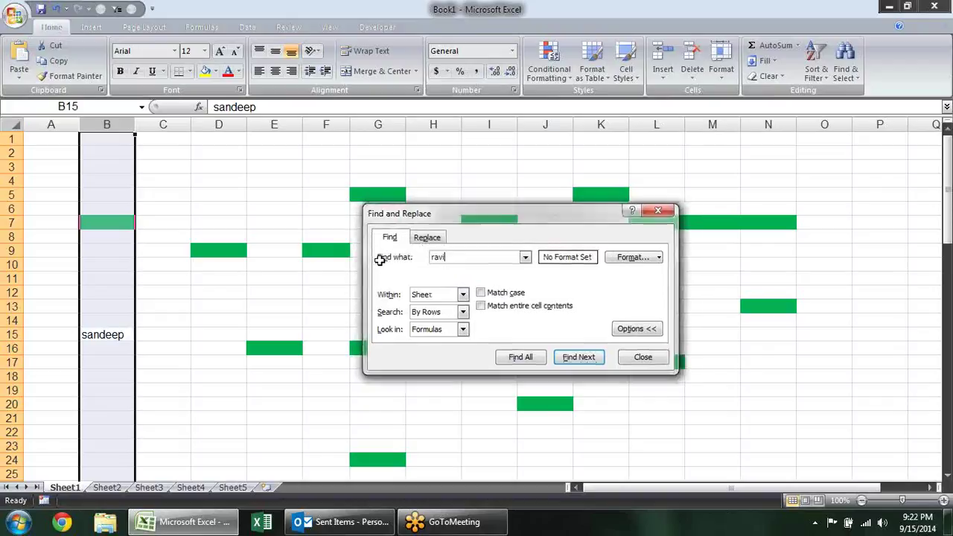
{"action": "key", "text": "Escape"}
{"action": "left_click_drag", "start_coordinate": [239, 286], "coordinate": [240, 282]}
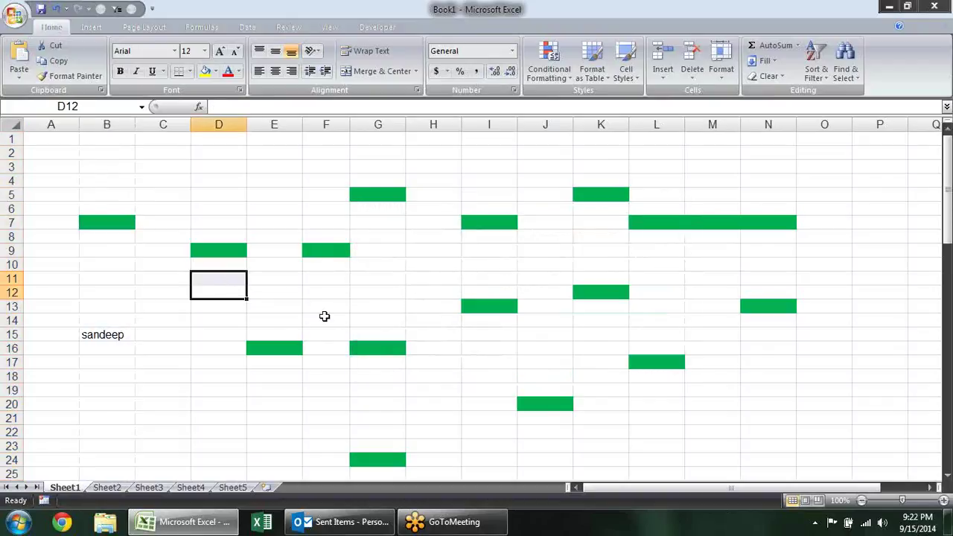
Enter the name 'vijay' in cell D12
{"action": "type", "text": "vijay"}
{"action": "key", "text": "Return"}
{"action": "left_click", "coordinate": [261, 381]}
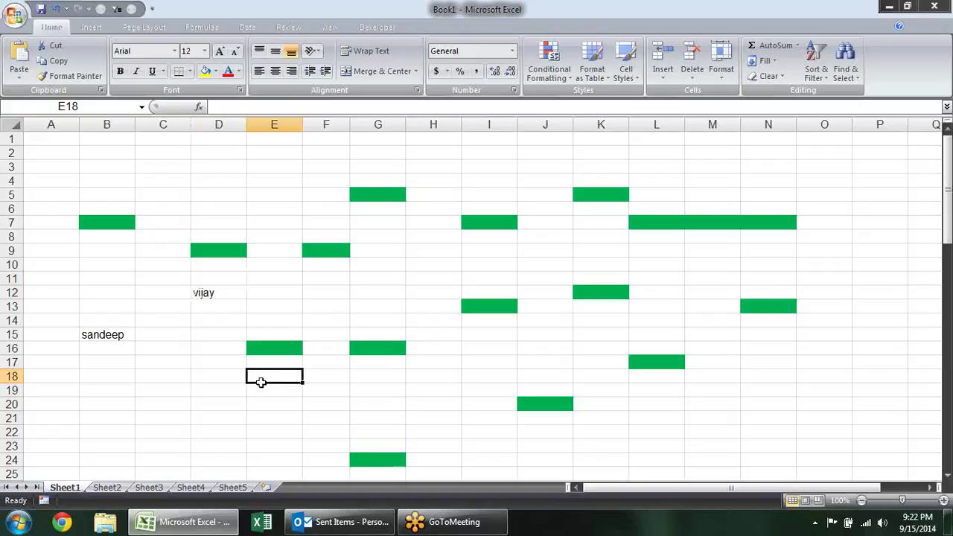
Search column B, then B12:F14, for the name, keeping search order By Rows, then close
{"action": "left_click", "coordinate": [112, 124]}
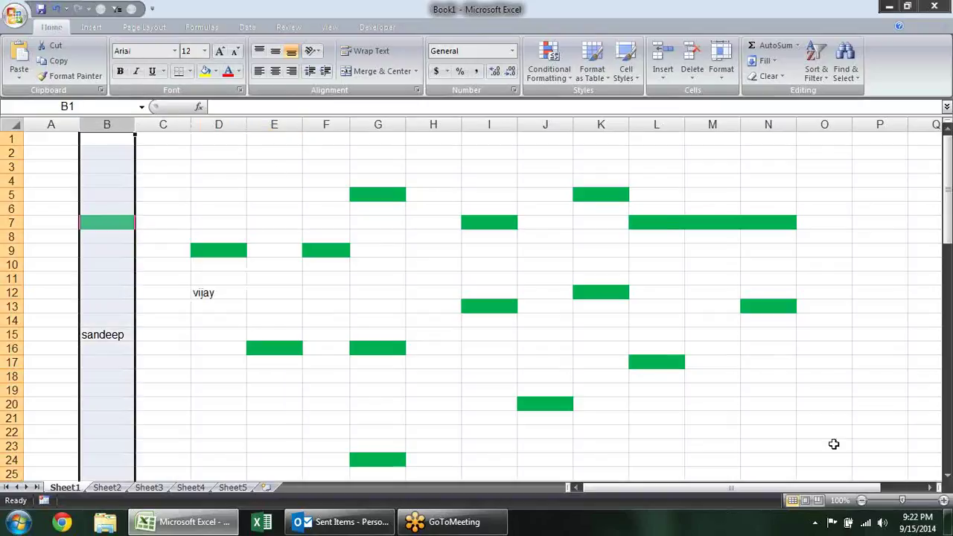
{"action": "key", "text": "ctrl+f"}
{"action": "type", "text": "vijay"}
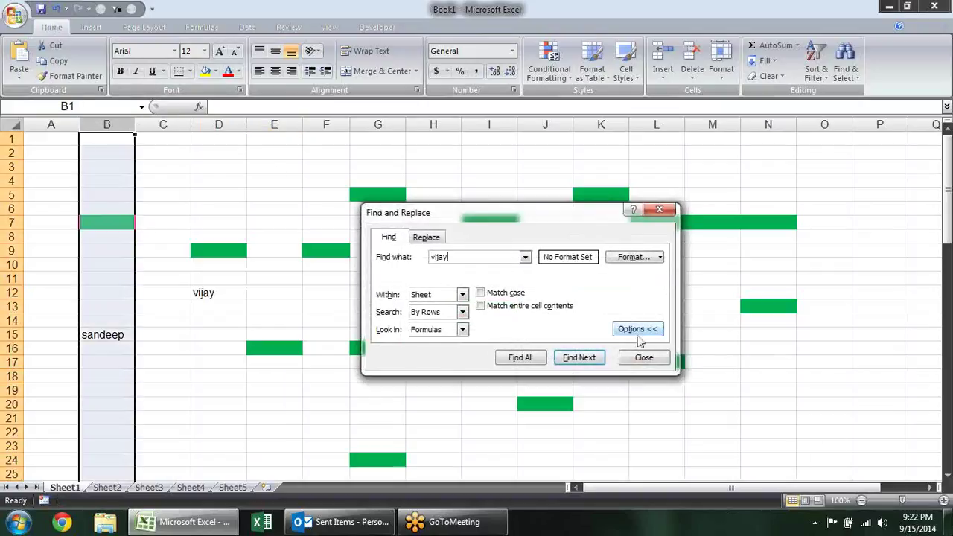
{"action": "key", "text": "Return"}
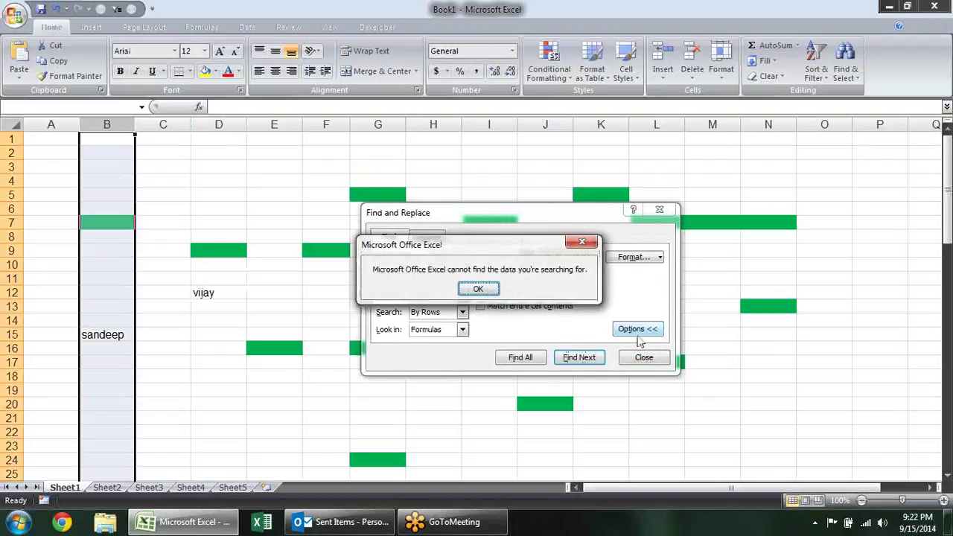
{"action": "key", "text": "Return"}
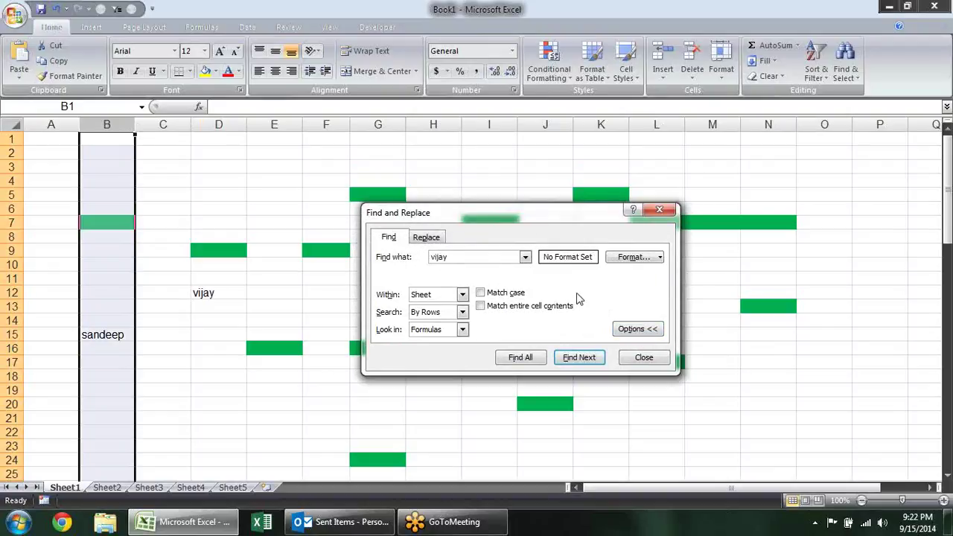
{"action": "left_click_drag", "start_coordinate": [110, 213], "coordinate": [97, 414]}
{"action": "mouse_move", "coordinate": [104, 293]}
{"action": "left_mouse_down"}
{"action": "mouse_move", "coordinate": [346, 316]}
{"action": "mouse_move", "coordinate": [347, 298]}
{"action": "left_mouse_up"}
{"action": "left_click", "coordinate": [508, 312]}
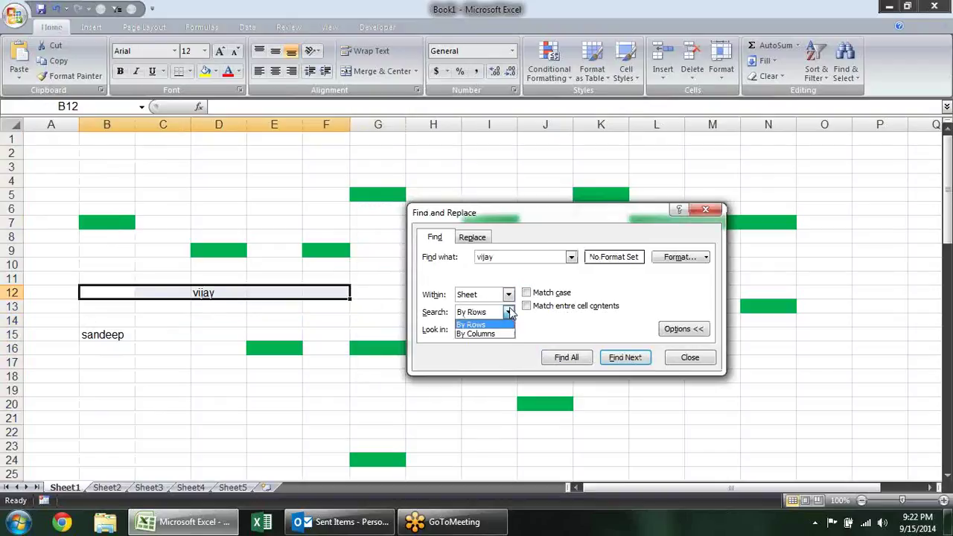
{"action": "left_click", "coordinate": [509, 312]}
{"action": "key", "text": "Escape"}
Enter 'sandeep' in cells B19 and C17
{"action": "left_click", "coordinate": [279, 387]}
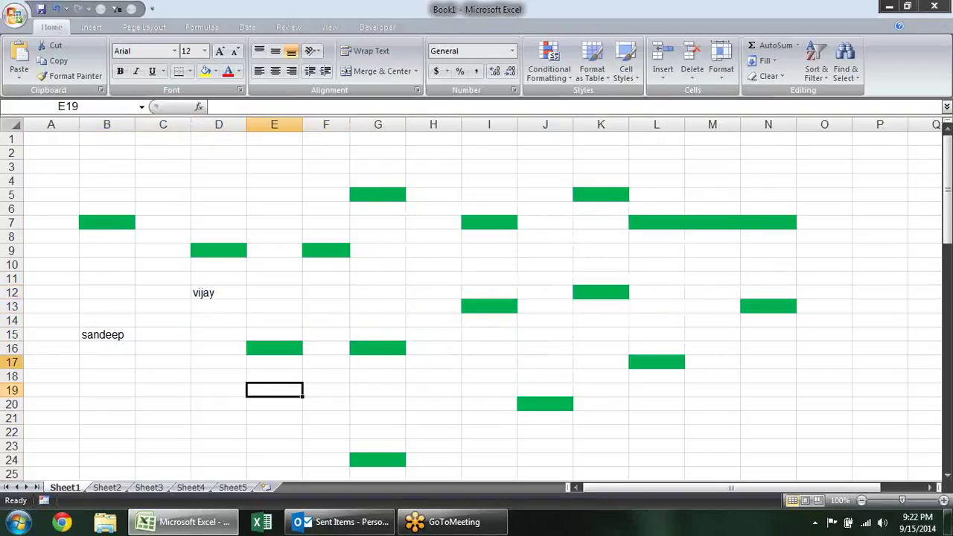
{"action": "left_click", "coordinate": [90, 396]}
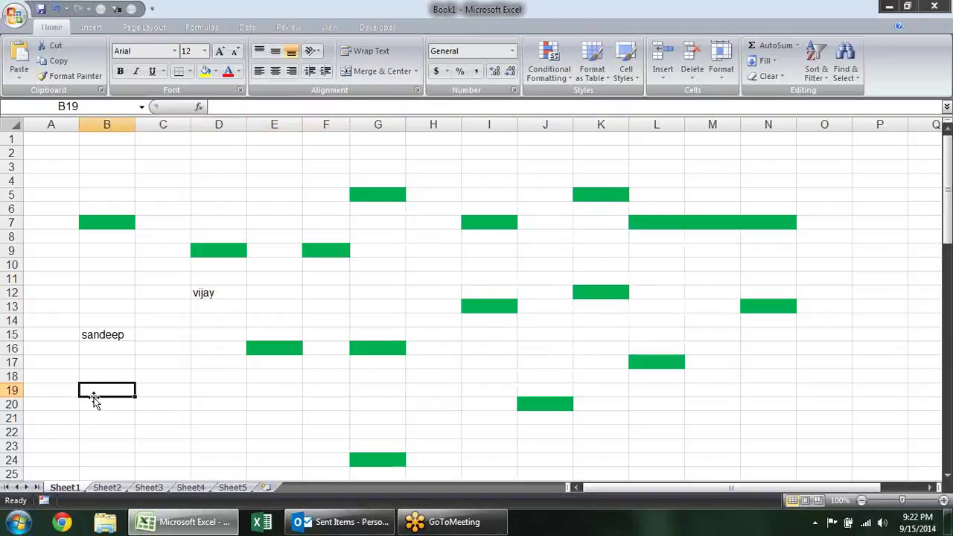
{"action": "type", "text": "sandeep"}
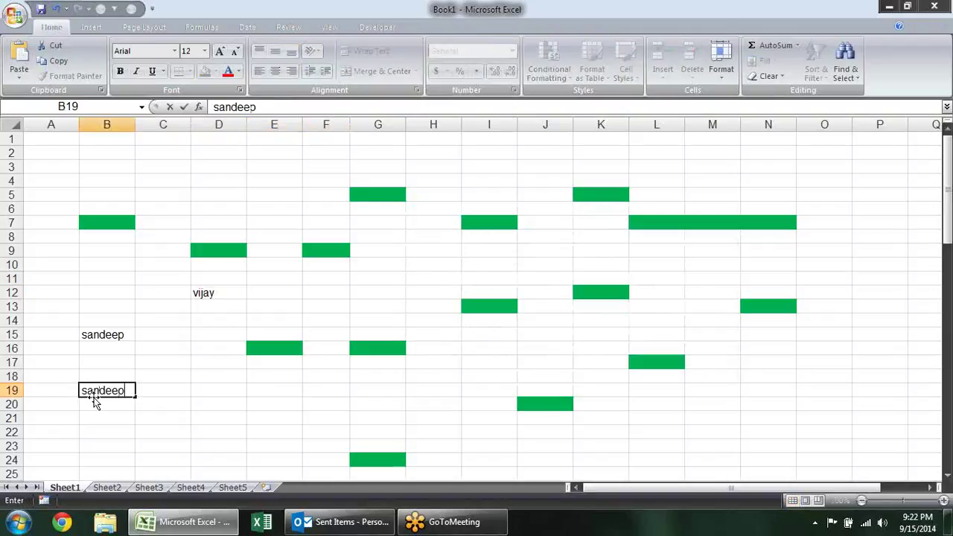
{"action": "key", "text": "Return"}
{"action": "left_click", "coordinate": [170, 358]}
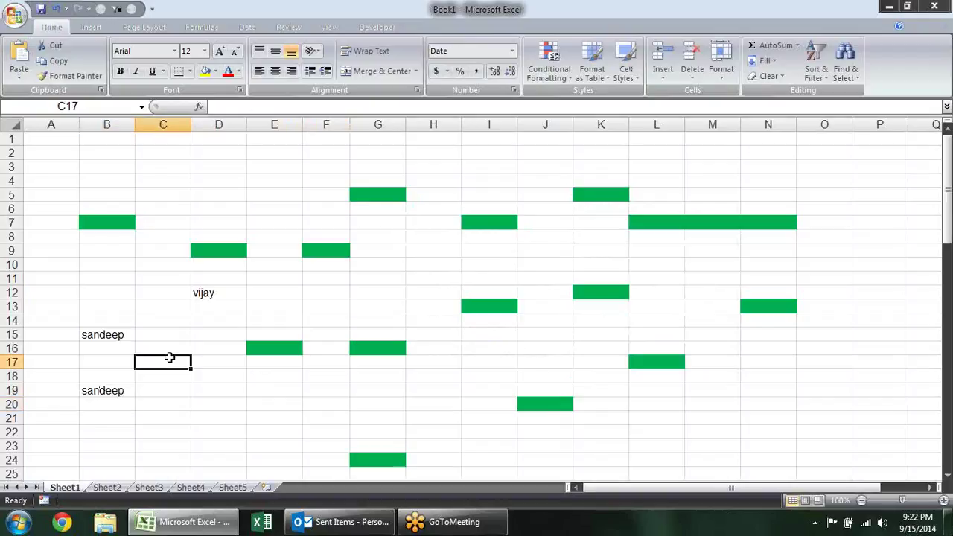
{"action": "type", "text": "p"}
{"action": "key", "text": "BackSpace"}
{"action": "type", "text": "sandeep"}
{"action": "key", "text": "Return"}
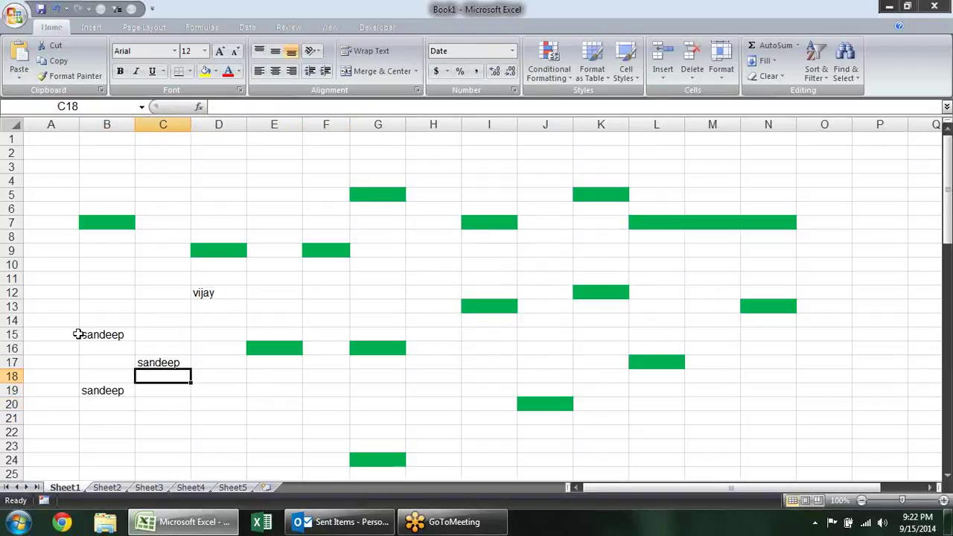
Search B14:C20 for 'vijay', then for 'sa', stepping through each sandeep match
{"action": "left_click_drag", "start_coordinate": [94, 314], "coordinate": [175, 403]}
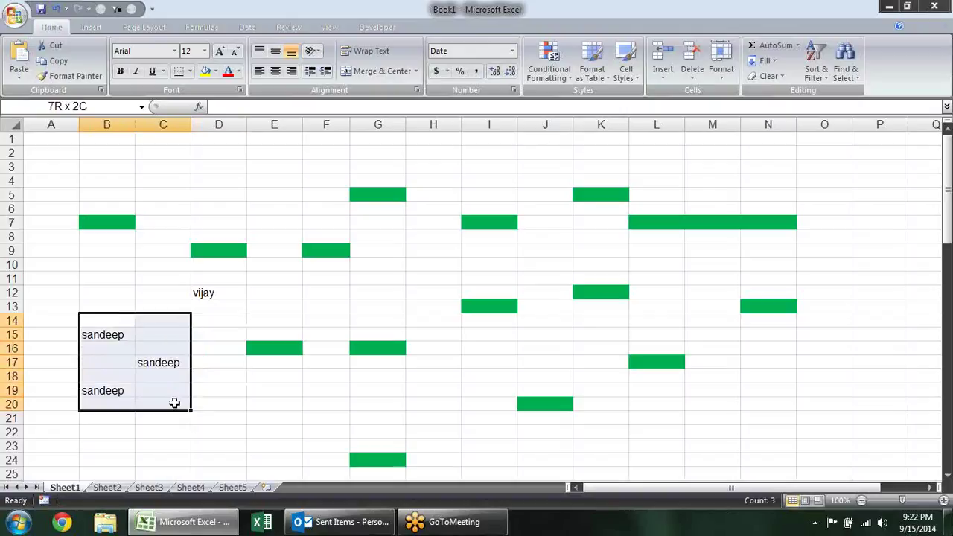
{"action": "key", "text": "ctrl+f"}
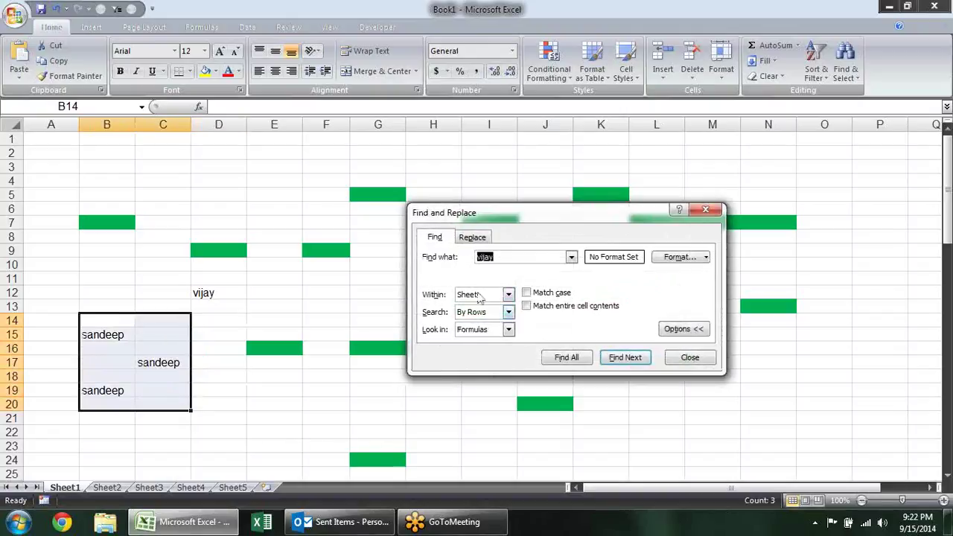
{"action": "left_click", "coordinate": [624, 359]}
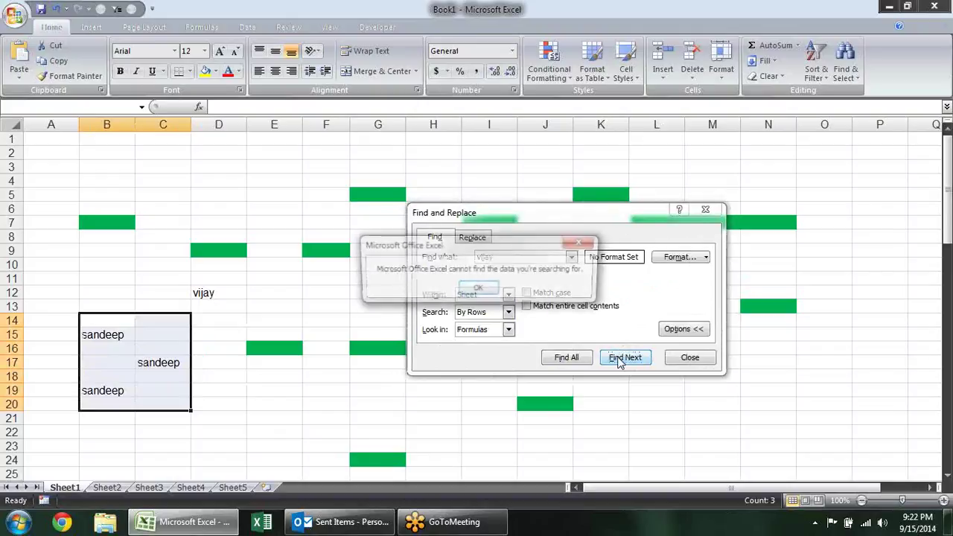
{"action": "left_click", "coordinate": [478, 289]}
{"action": "type", "text": "sandeep"}
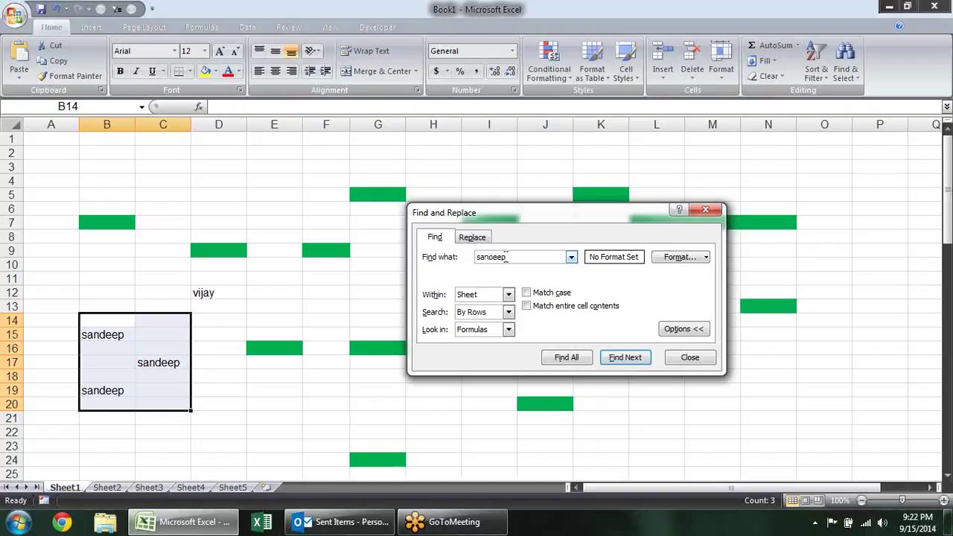
{"action": "left_click", "coordinate": [625, 357]}
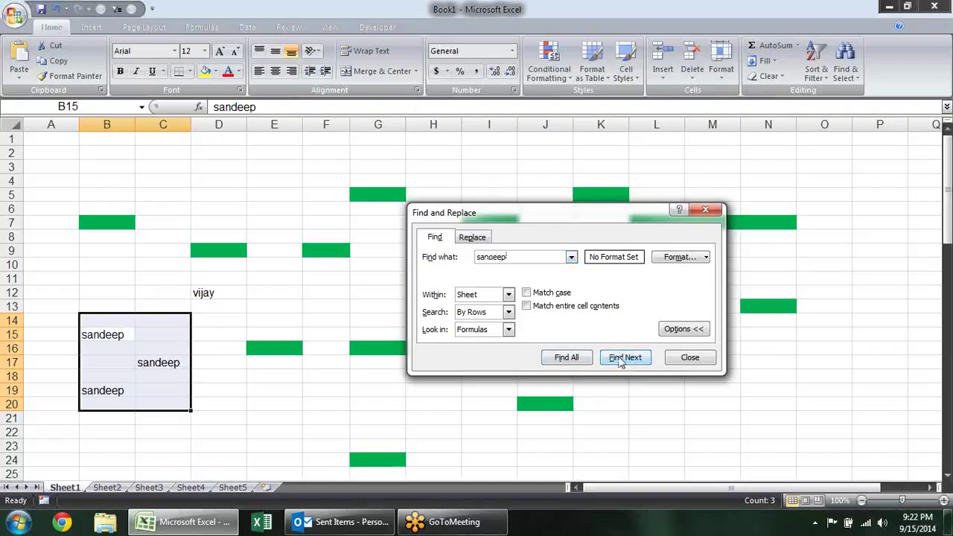
{"action": "left_click", "coordinate": [624, 358]}
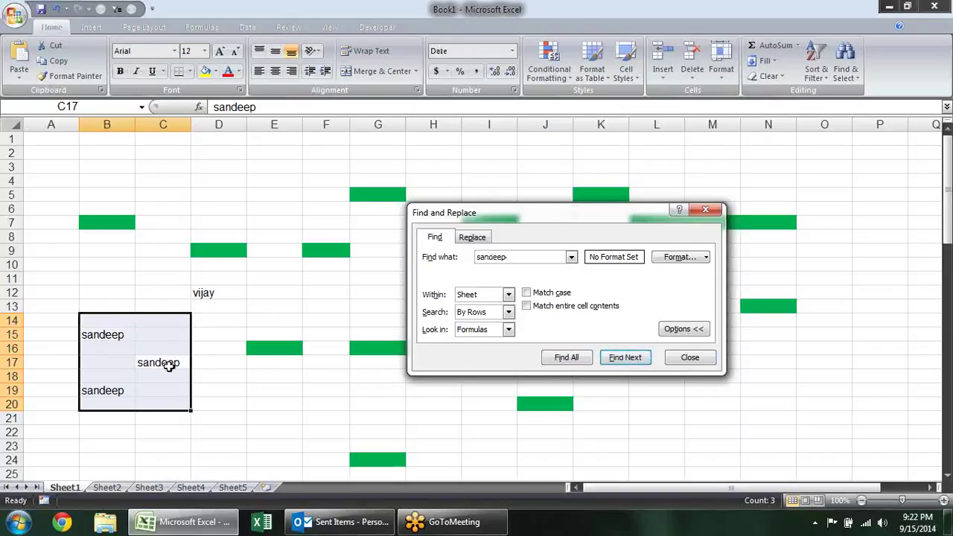
{"action": "left_click", "coordinate": [625, 358]}
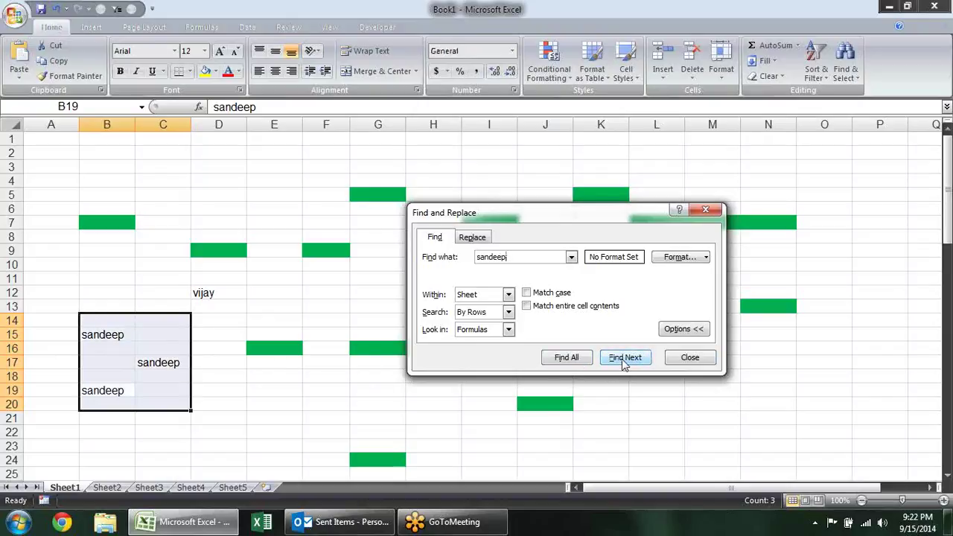
Set Search to By Columns and step through every sandeep match in column order
{"action": "left_click", "coordinate": [509, 313]}
{"action": "left_click", "coordinate": [491, 333]}
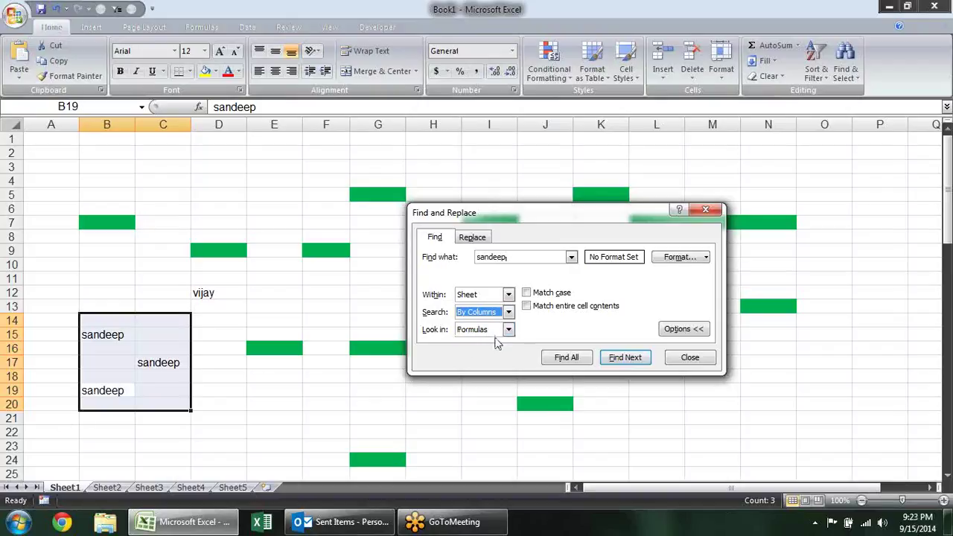
{"action": "left_click", "coordinate": [636, 358]}
{"action": "left_click", "coordinate": [636, 358]}
{"action": "left_click", "coordinate": [637, 361]}
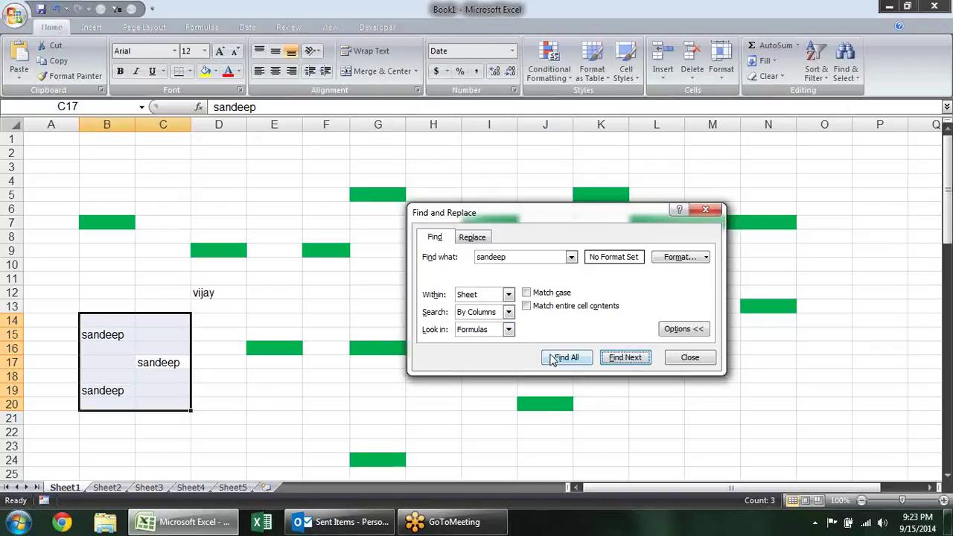
{"action": "left_click", "coordinate": [119, 335]}
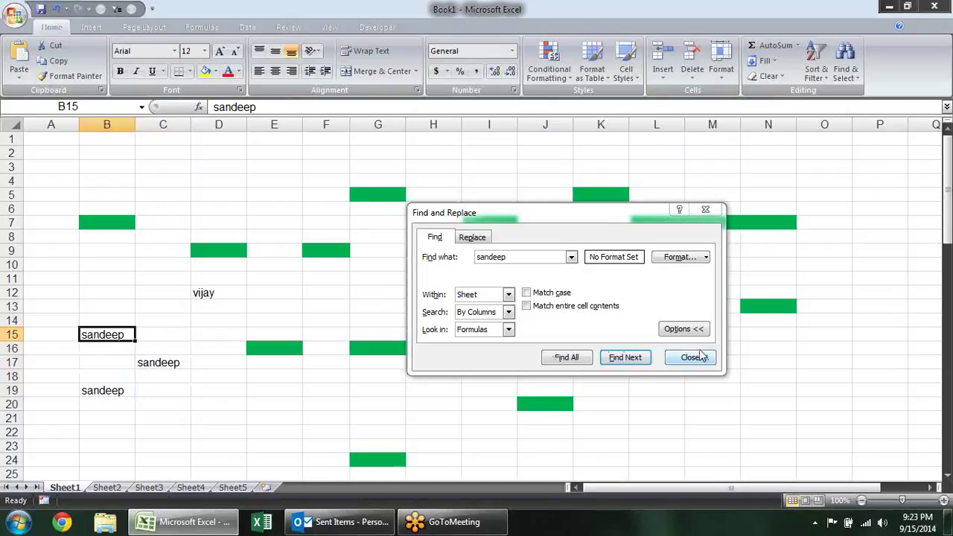
{"action": "left_click", "coordinate": [623, 360]}
{"action": "left_click", "coordinate": [623, 359]}
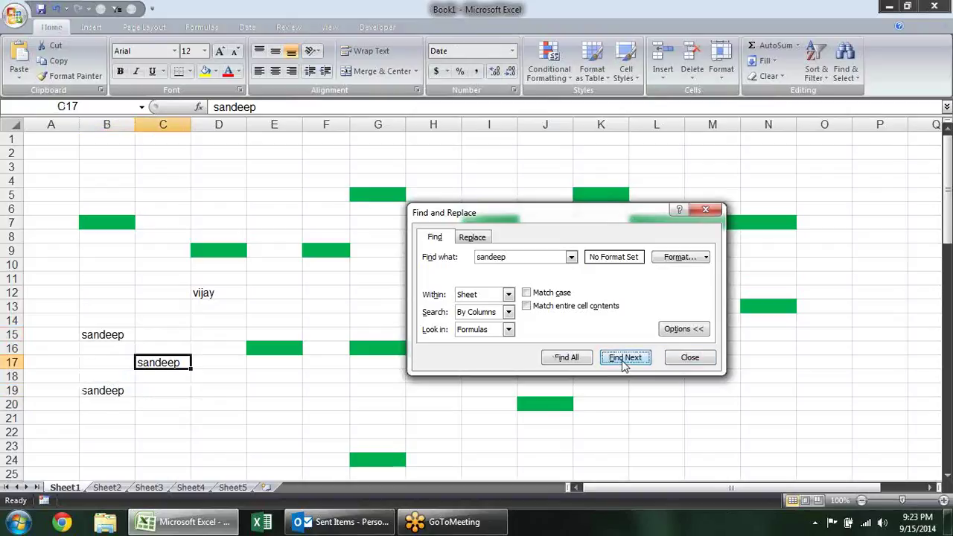
{"action": "left_click", "coordinate": [624, 359]}
{"action": "left_click", "coordinate": [623, 359]}
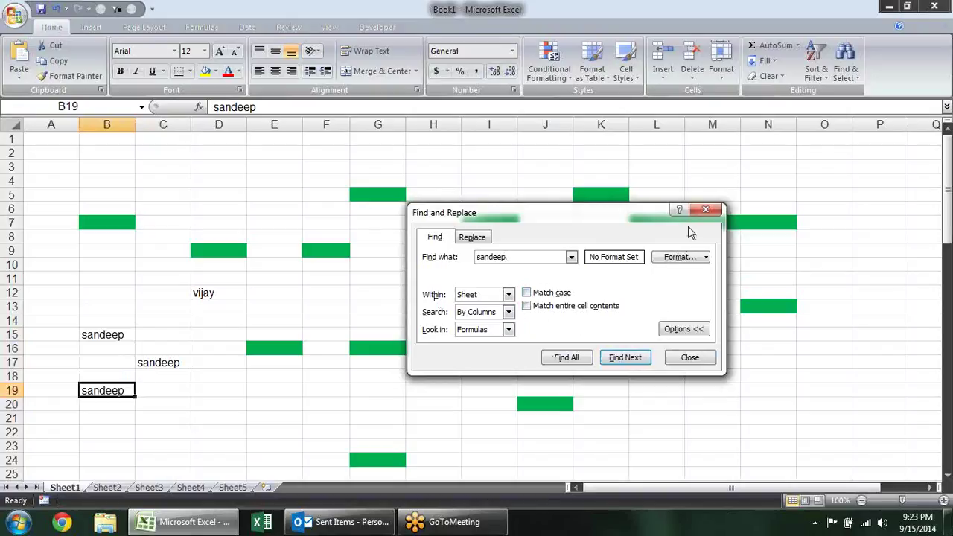
{"action": "left_click", "coordinate": [472, 236]}
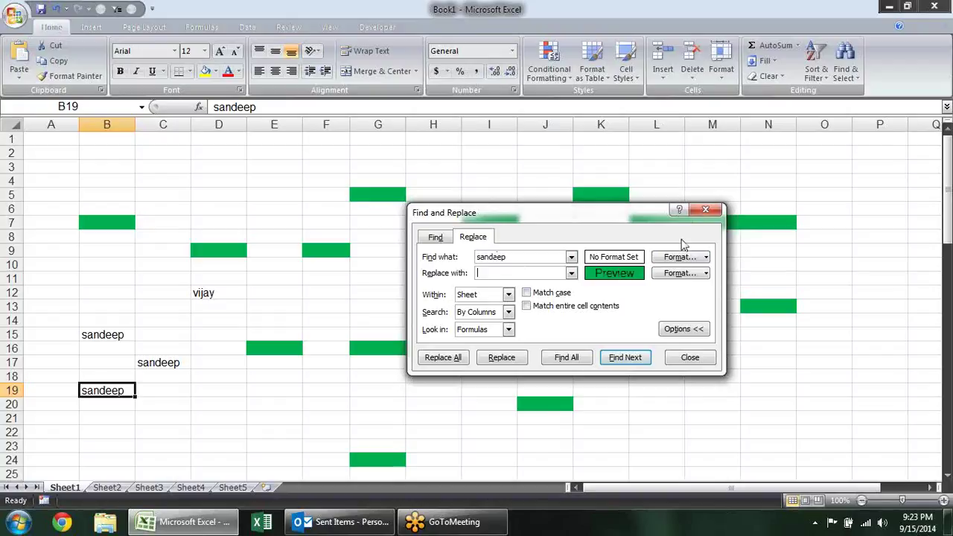
From cell I7, jump to B10 with Go To, then reopen Go To to see $I$7 listed
{"action": "left_click", "coordinate": [705, 210]}
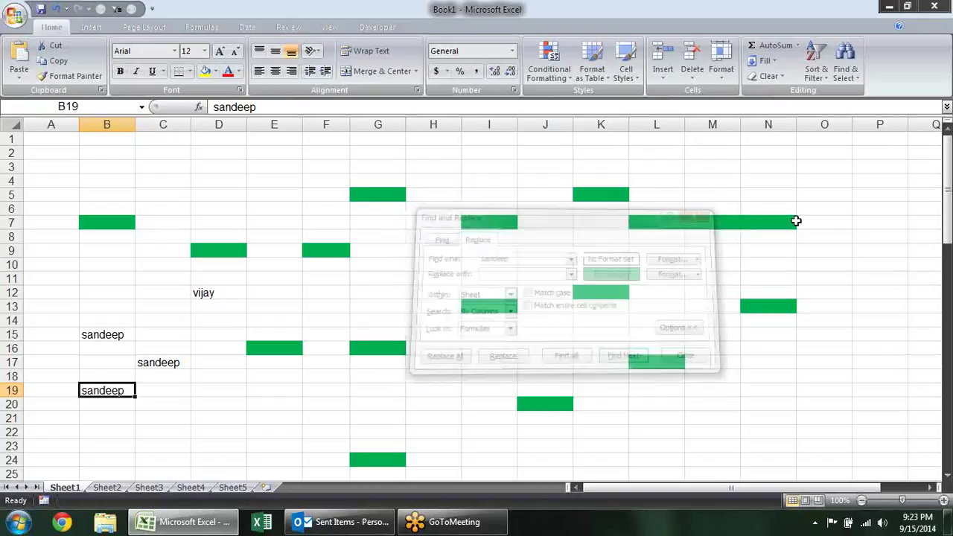
{"action": "left_click", "coordinate": [513, 222]}
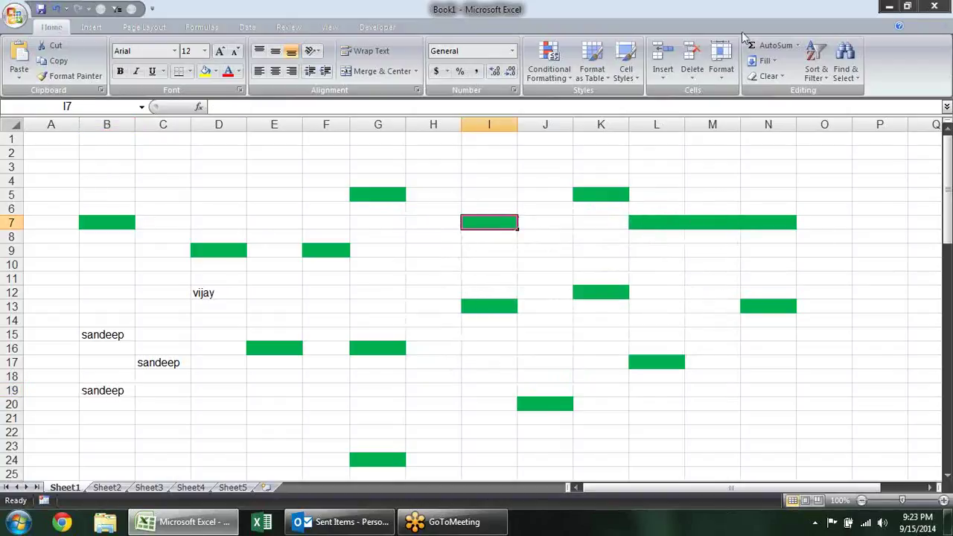
{"action": "left_click", "coordinate": [845, 68]}
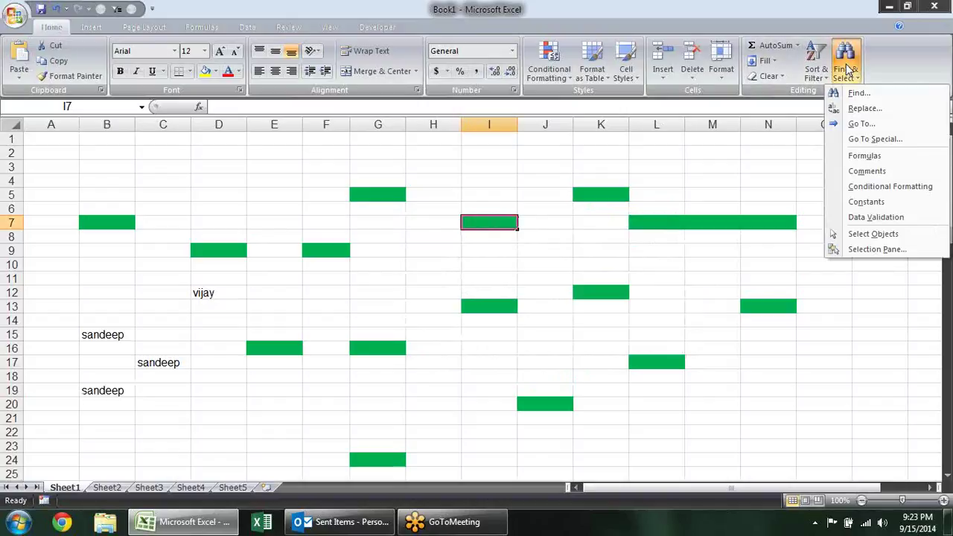
{"action": "left_click", "coordinate": [862, 123]}
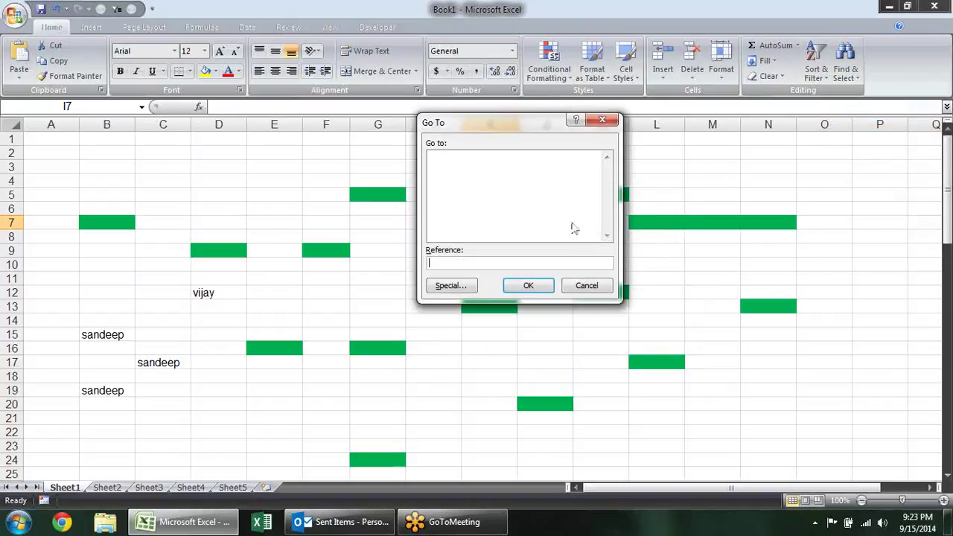
{"action": "left_click_drag", "start_coordinate": [525, 131], "coordinate": [264, 182]}
{"action": "type", "text": "b10"}
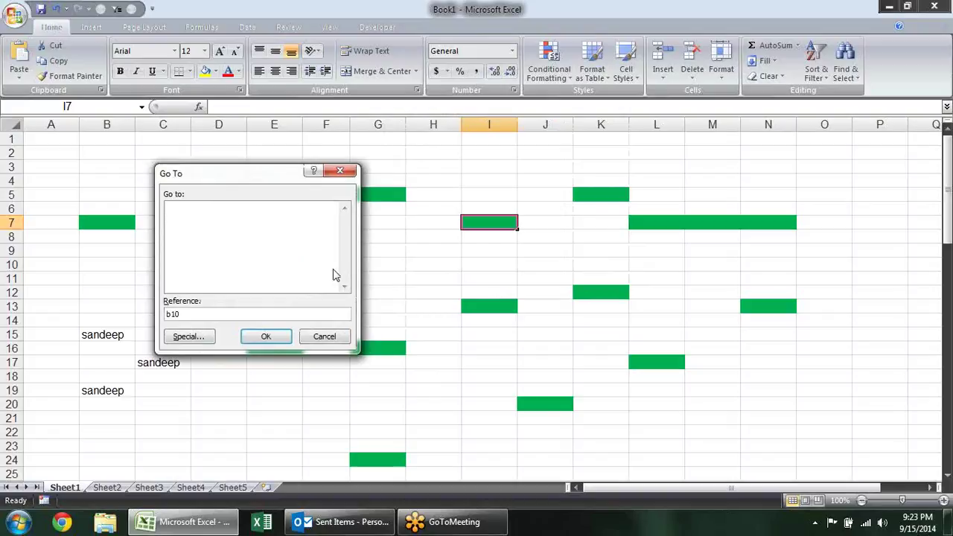
{"action": "key", "text": "Return"}
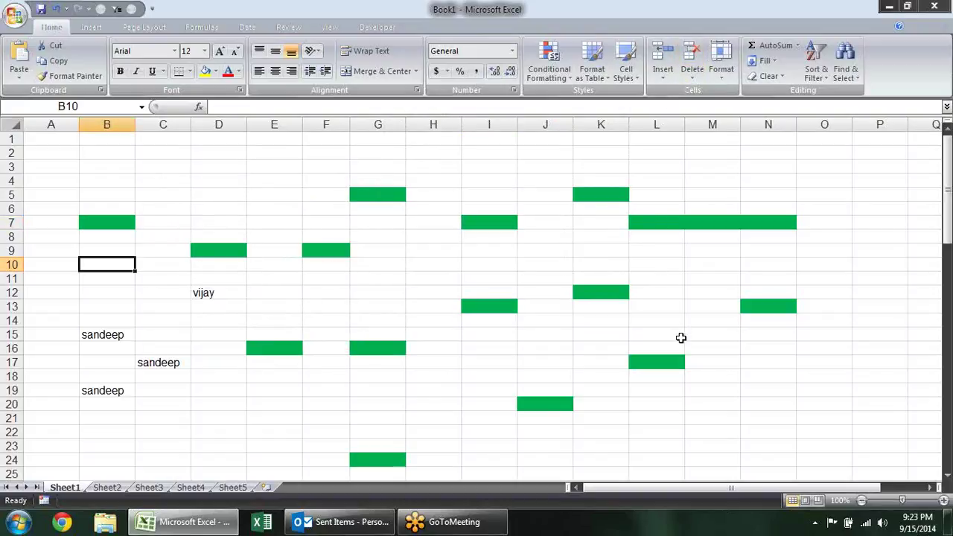
{"action": "key", "text": "ctrl+g"}
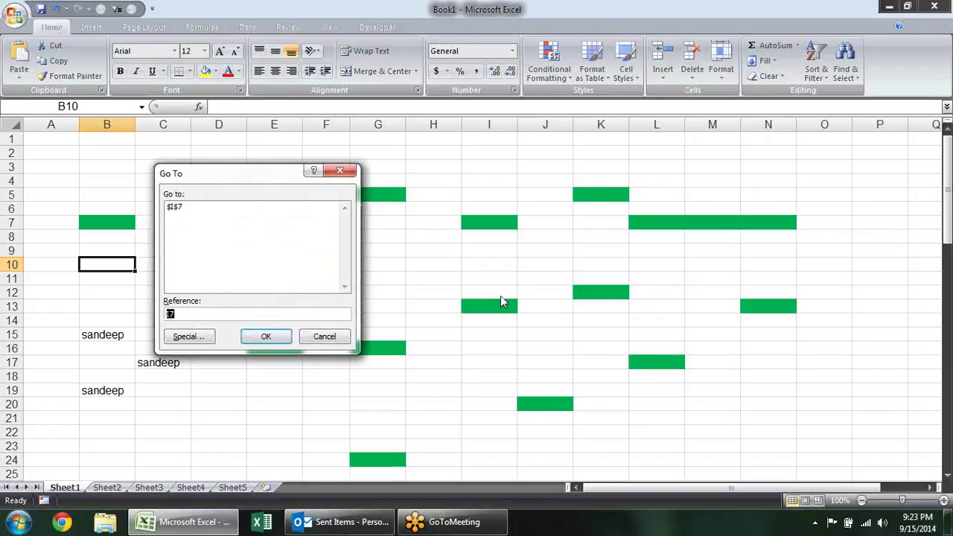
{"action": "key", "text": "Escape"}
{"action": "left_click", "coordinate": [848, 58]}
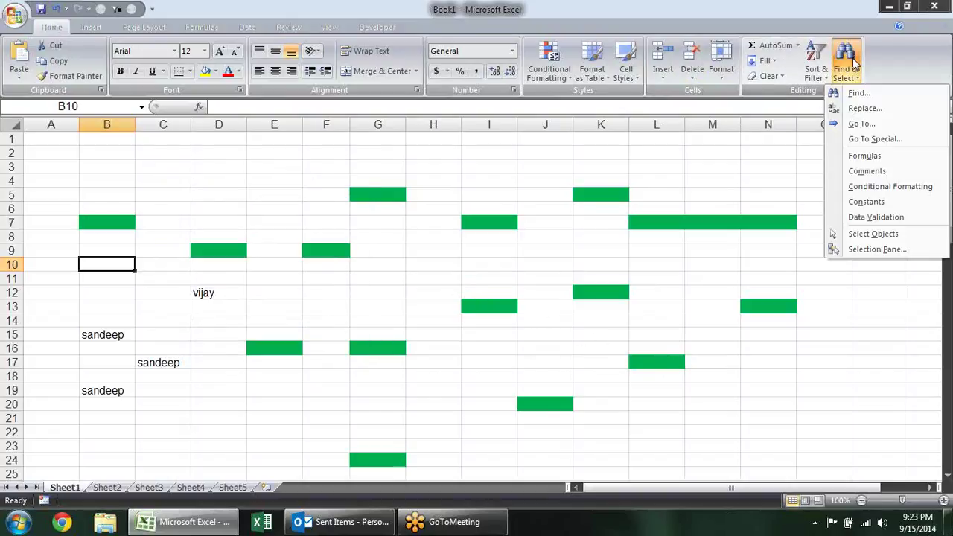
{"action": "left_click", "coordinate": [855, 146]}
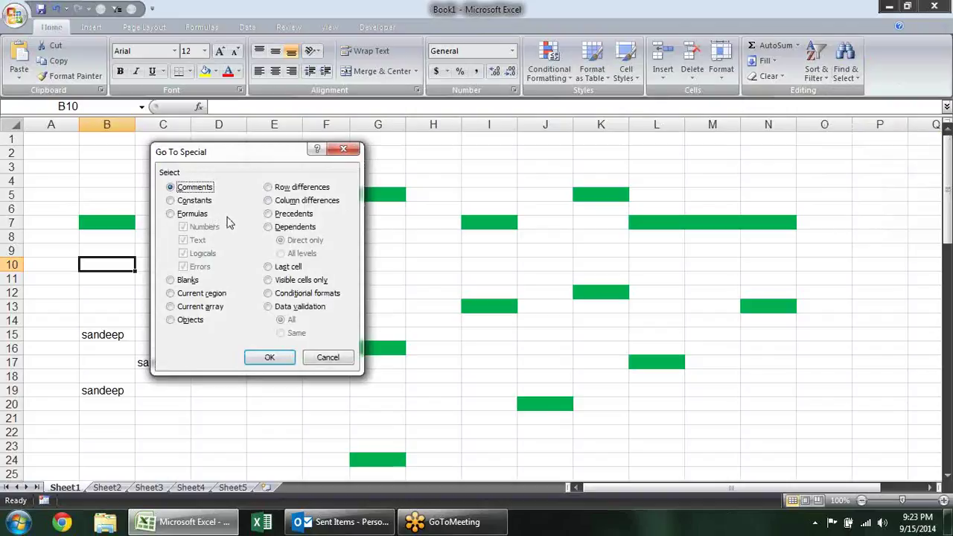
{"action": "key", "text": "Escape"}
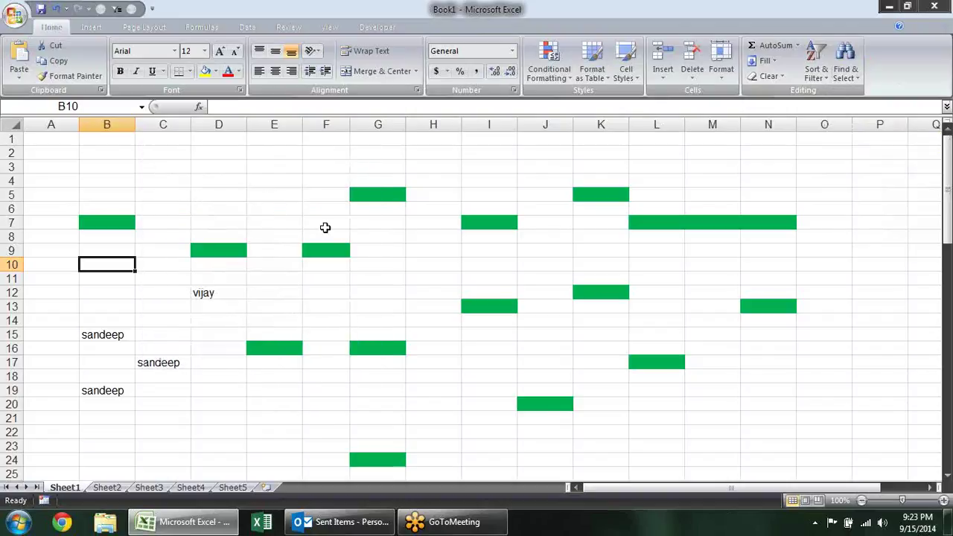
{"action": "left_click", "coordinate": [313, 195]}
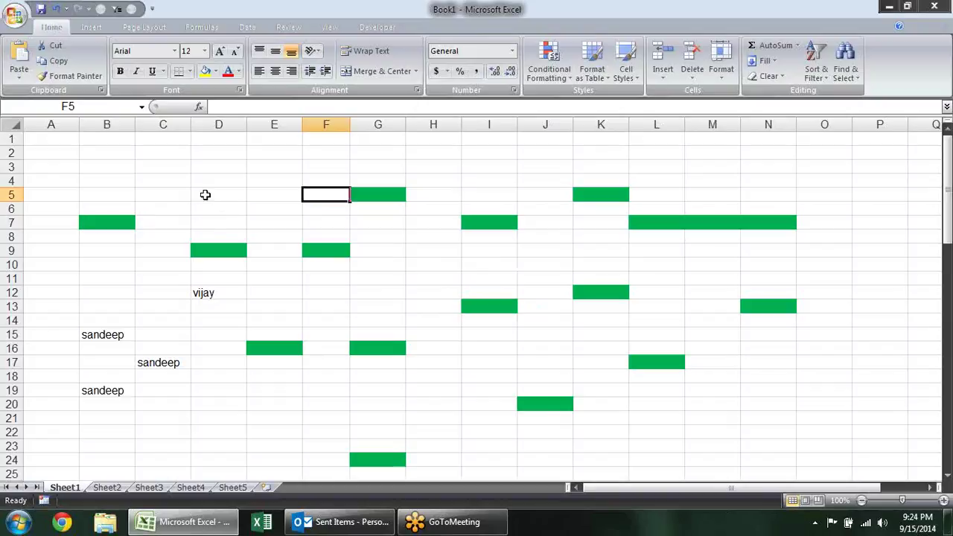
Add the comment 'hello, I am a comment' to cell C5
{"action": "left_click", "coordinate": [169, 197]}
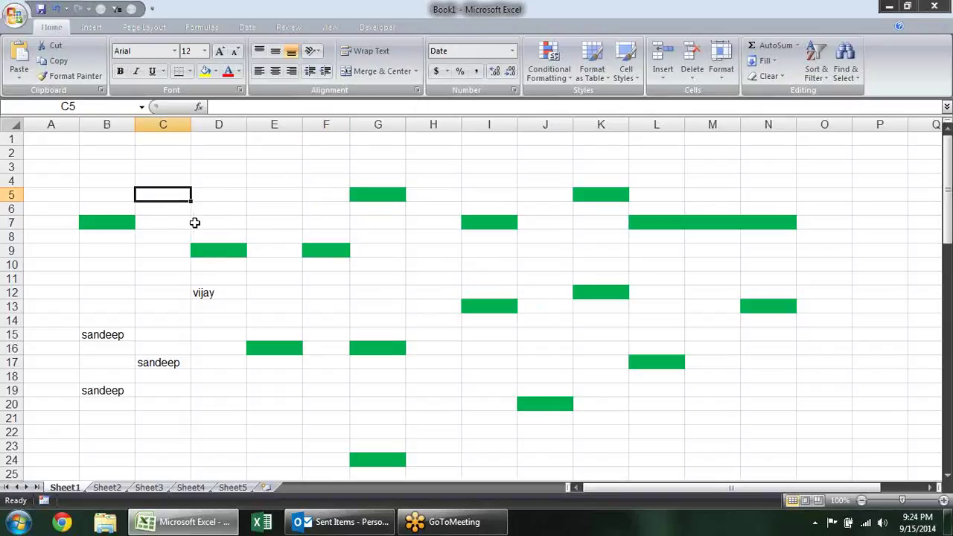
{"action": "key", "text": "shift+F2"}
{"action": "type", "text": "hello I am a comment"}
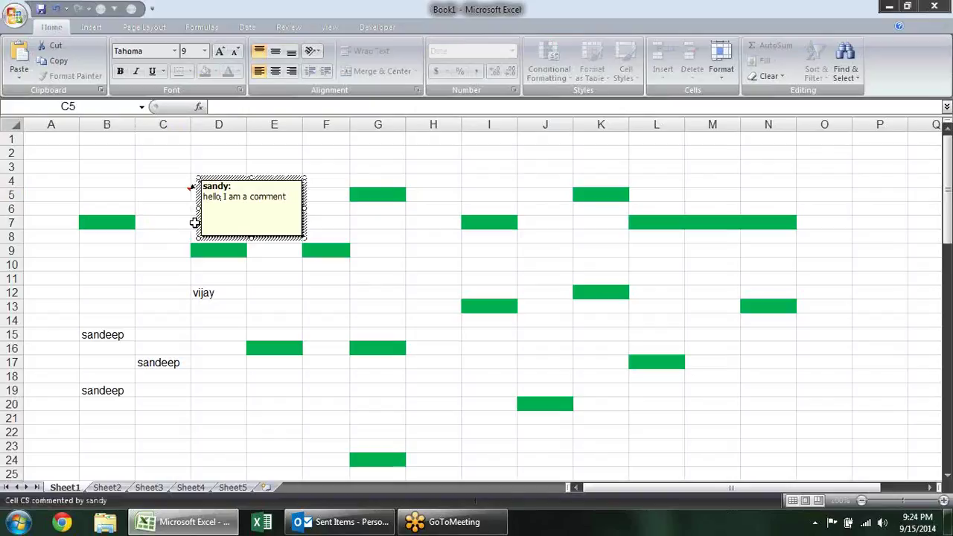
{"action": "left_click", "coordinate": [372, 318]}
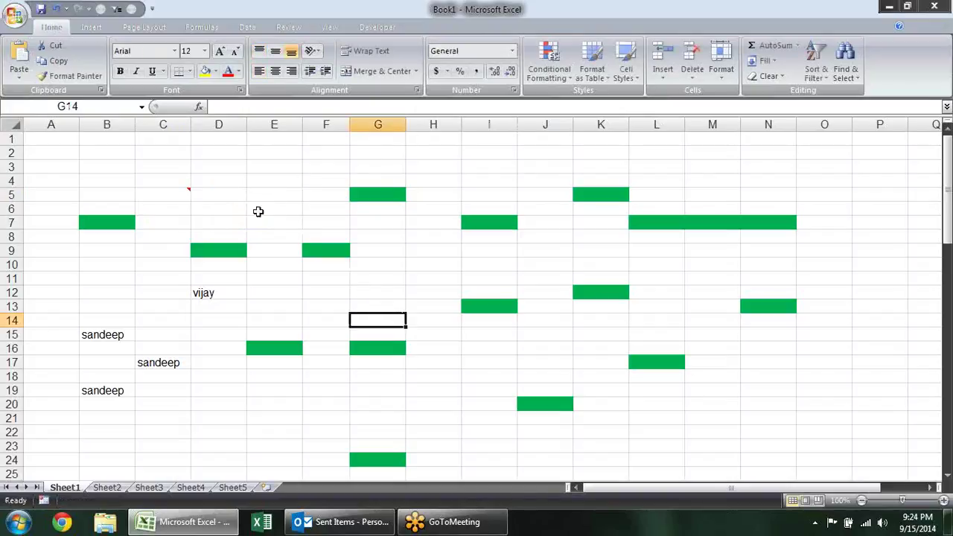
Use Go To Special to select every cell that has a comment
{"action": "left_click", "coordinate": [845, 59]}
{"action": "left_click", "coordinate": [864, 139]}
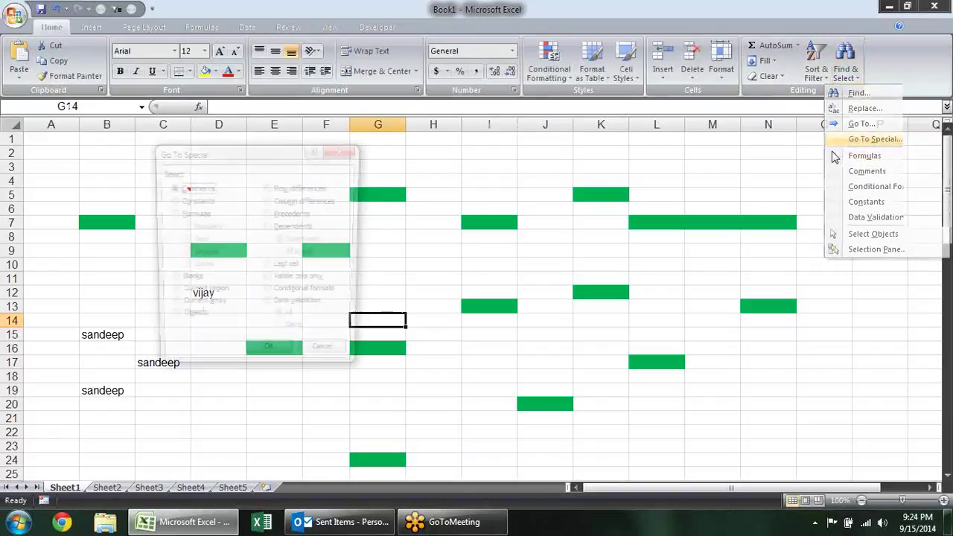
{"action": "left_click_drag", "start_coordinate": [251, 158], "coordinate": [532, 155]}
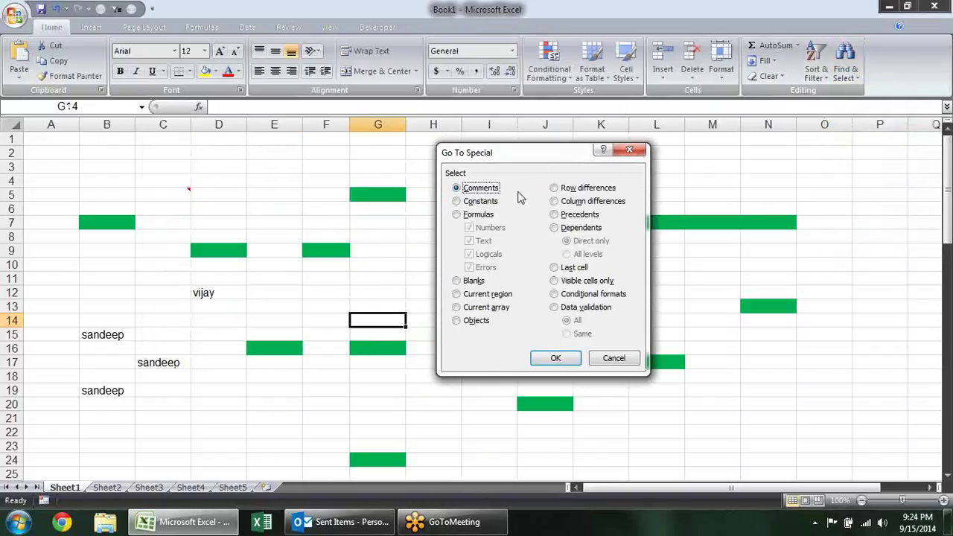
{"action": "left_click", "coordinate": [556, 358]}
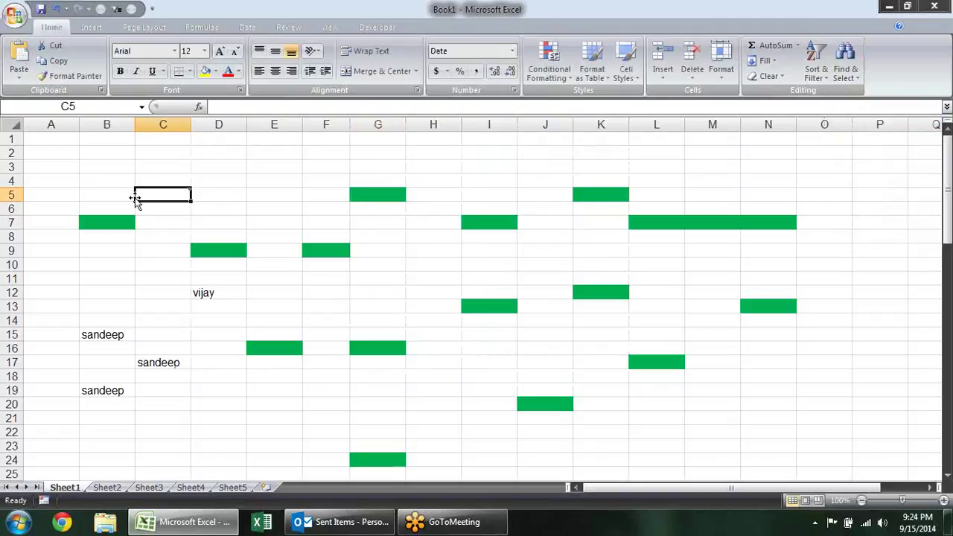
Reopen Go To Special, choose Constants, cancel it, and select E12
{"action": "left_click", "coordinate": [844, 71]}
{"action": "left_click", "coordinate": [893, 139]}
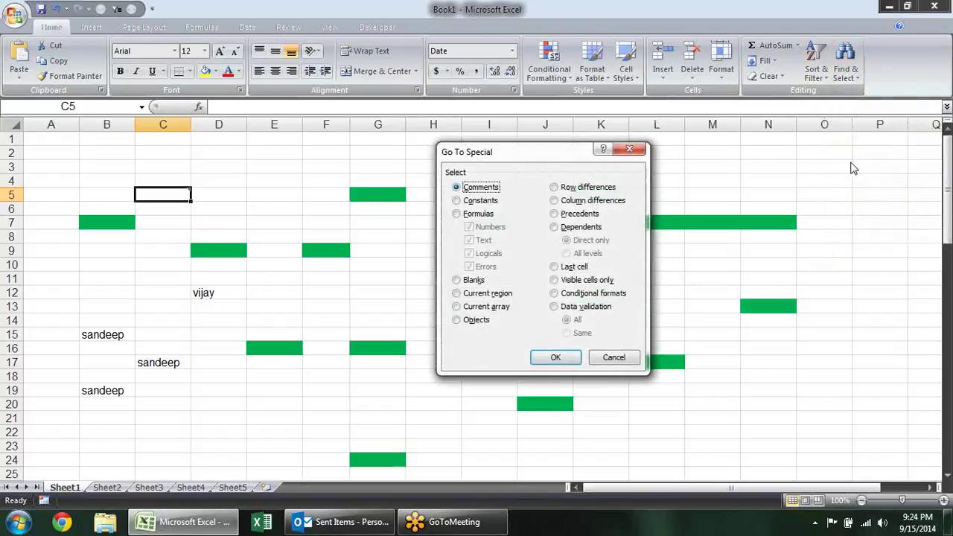
{"action": "left_click", "coordinate": [480, 201]}
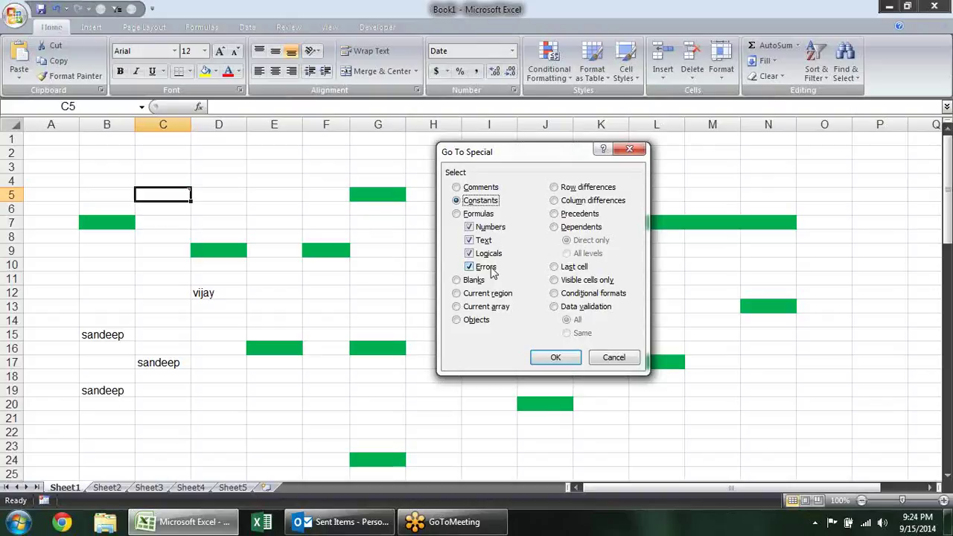
{"action": "key", "text": "Escape"}
{"action": "left_click", "coordinate": [297, 292]}
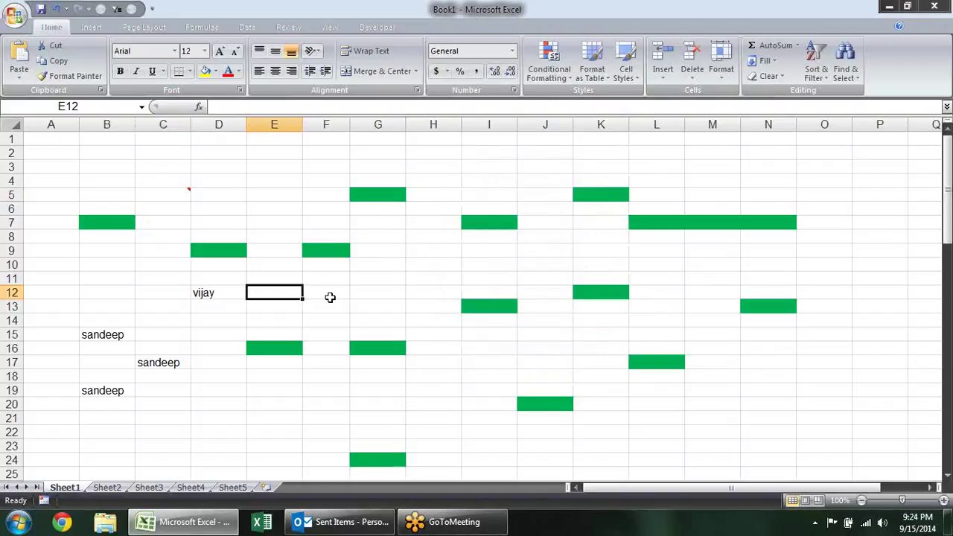
Enter =NA() in cell E12 so it displays #N/A
{"action": "type", "text": "=na"}
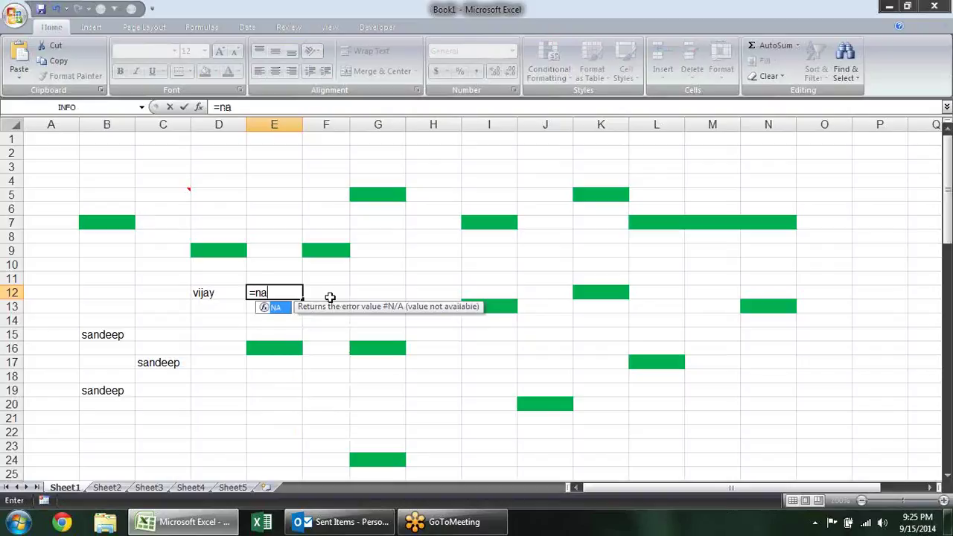
{"action": "key", "text": "Tab"}
{"action": "key", "text": "Return"}
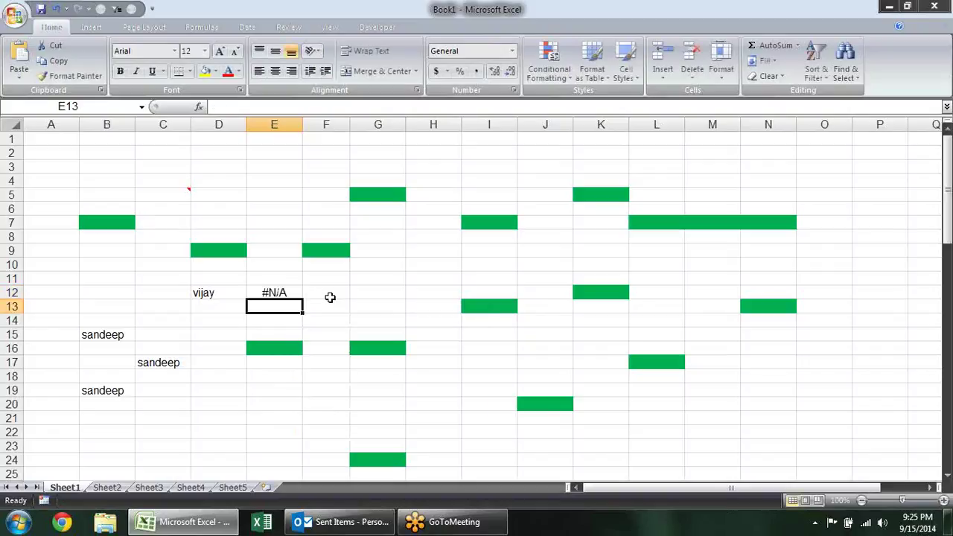
{"action": "left_click", "coordinate": [298, 293]}
{"action": "left_click", "coordinate": [439, 301]}
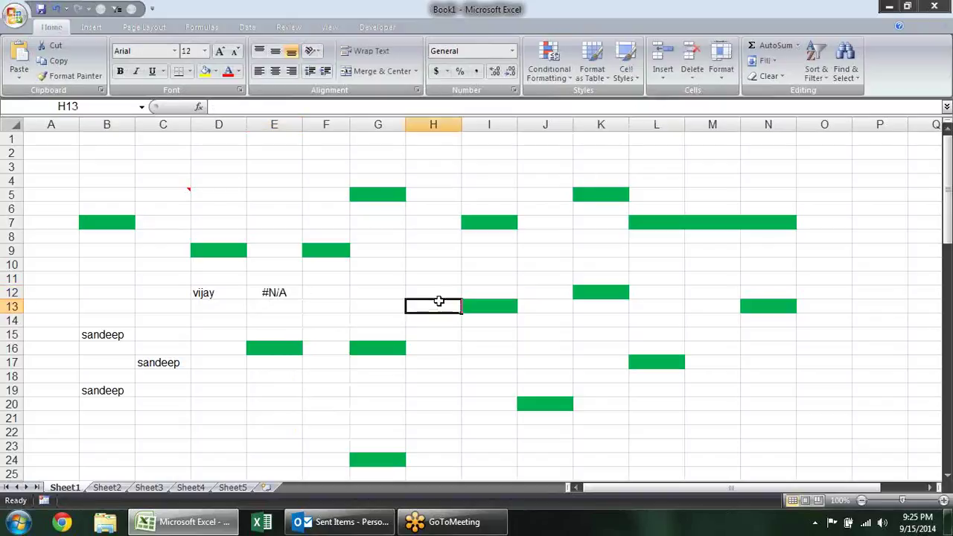
Search Go To Special for constants with only Errors ticked, and dismiss 'No cells were found'
{"action": "left_click", "coordinate": [845, 60]}
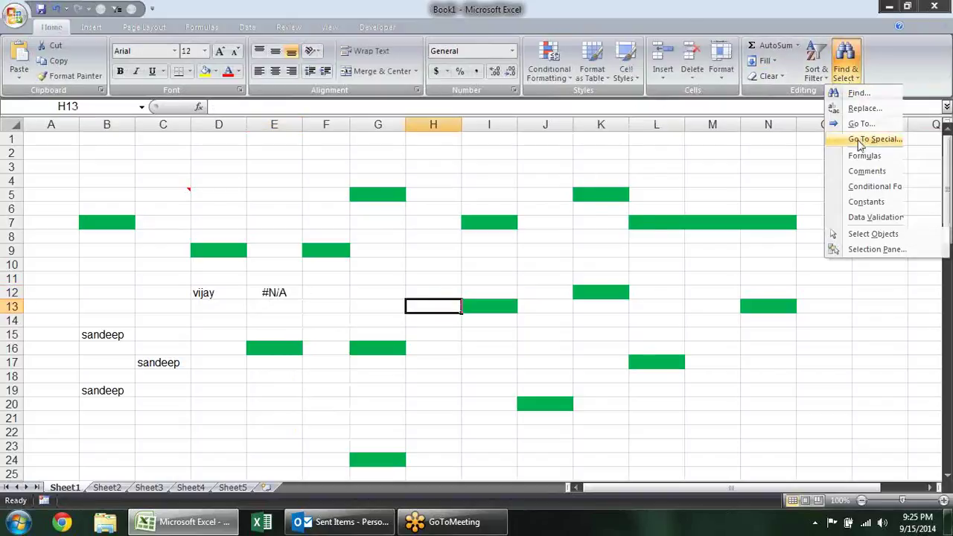
{"action": "left_click", "coordinate": [861, 140]}
{"action": "left_click", "coordinate": [456, 200]}
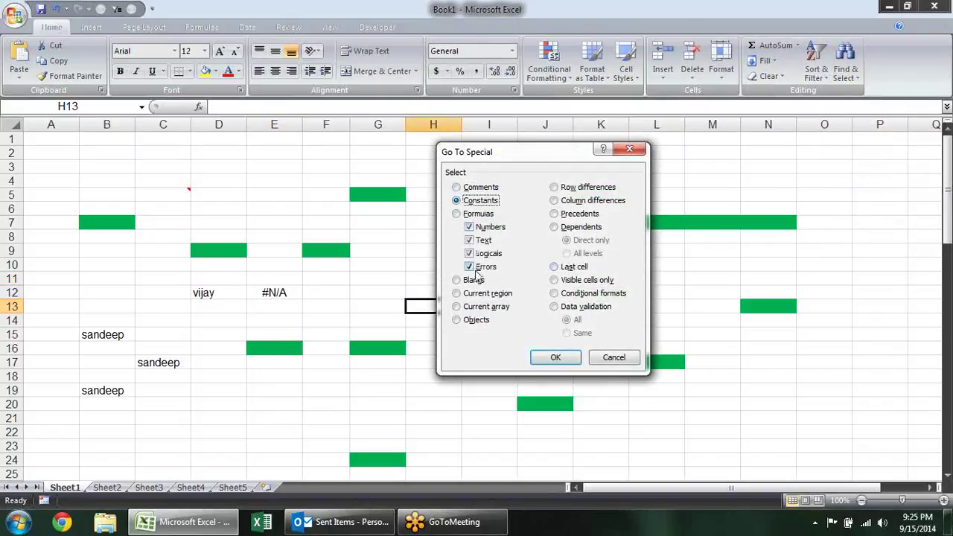
{"action": "left_click", "coordinate": [470, 227]}
{"action": "left_click", "coordinate": [470, 239]}
{"action": "left_click", "coordinate": [469, 253]}
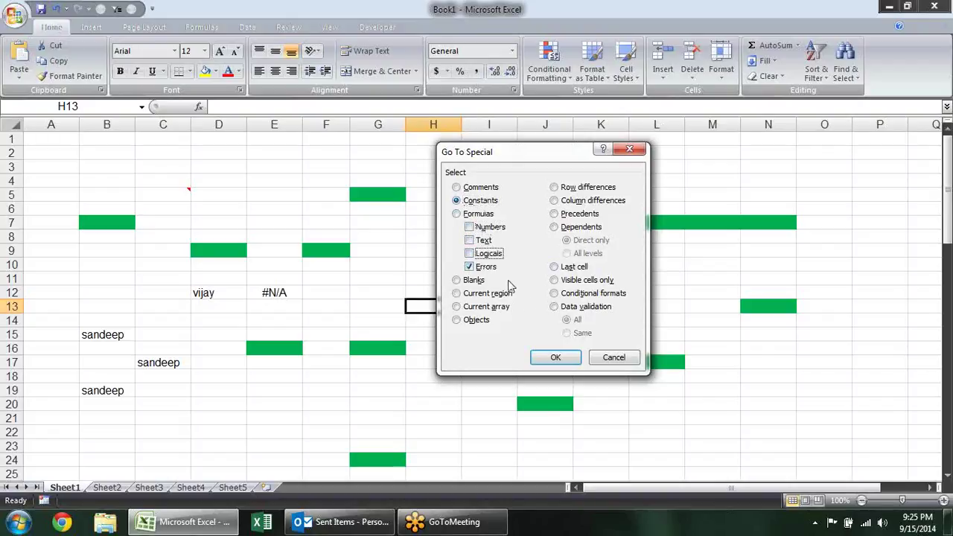
{"action": "left_click", "coordinate": [554, 359]}
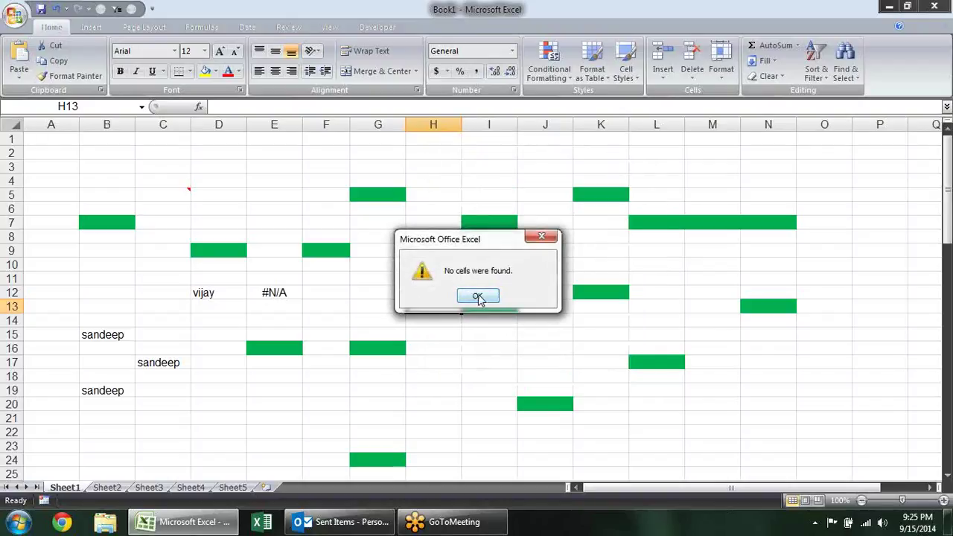
{"action": "left_click", "coordinate": [478, 298]}
{"action": "left_click", "coordinate": [296, 292]}
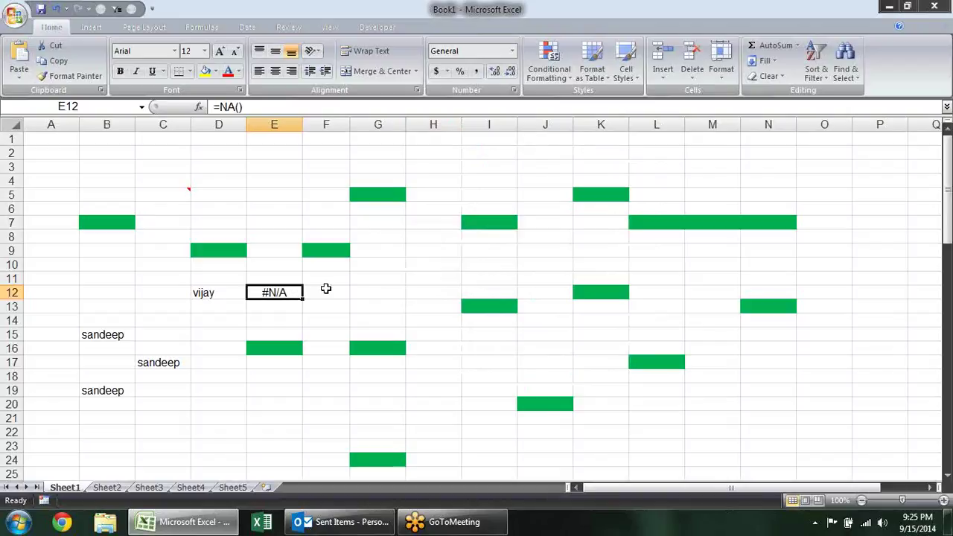
Copy E12 and paste it back onto itself as values only
{"action": "key", "text": "ctrl+c"}
{"action": "key", "text": "alt+e"}
{"action": "key", "text": "s"}
{"action": "key", "text": "v"}
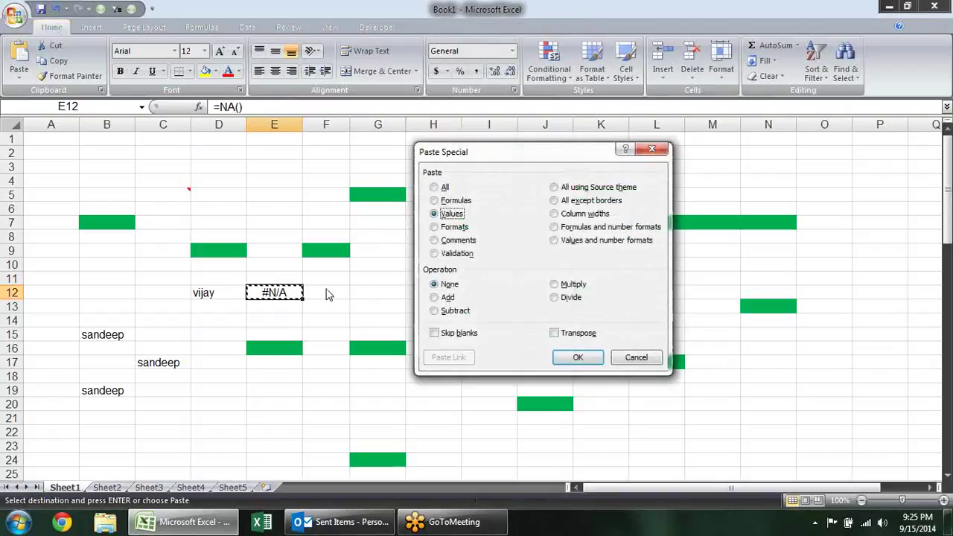
{"action": "key", "text": "Return"}
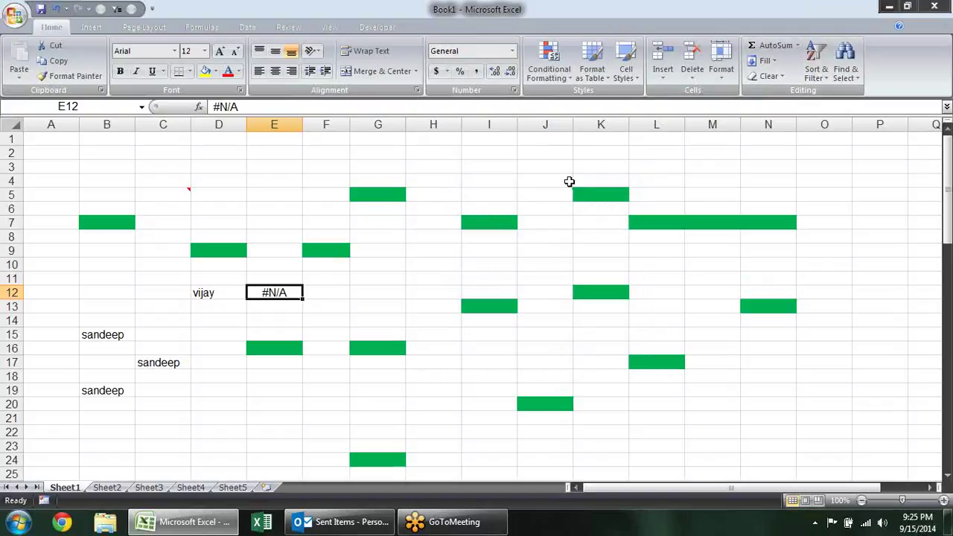
Replace E12's entry with the divide-by-zero formula =2/0, showing #DIV/0!
{"action": "type", "text": "=na"}
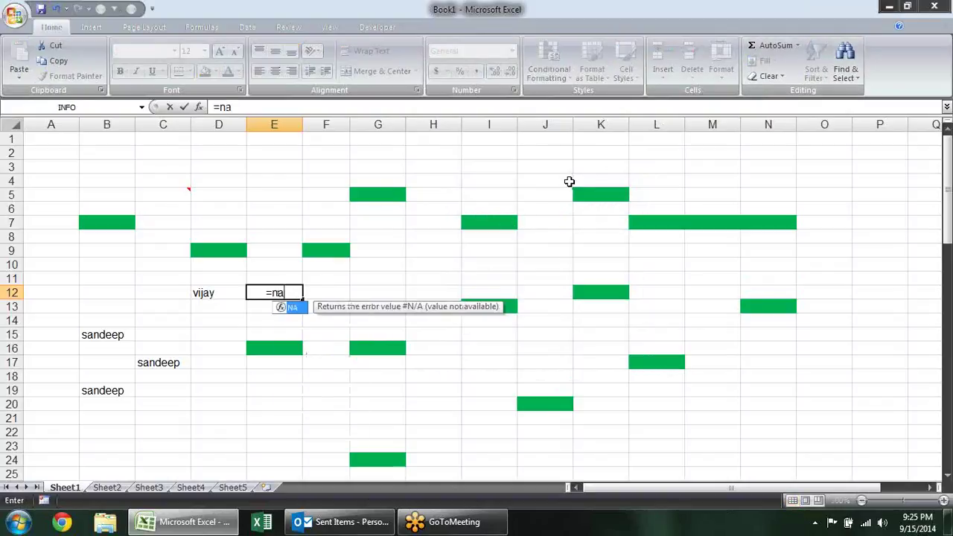
{"action": "key", "text": "Return"}
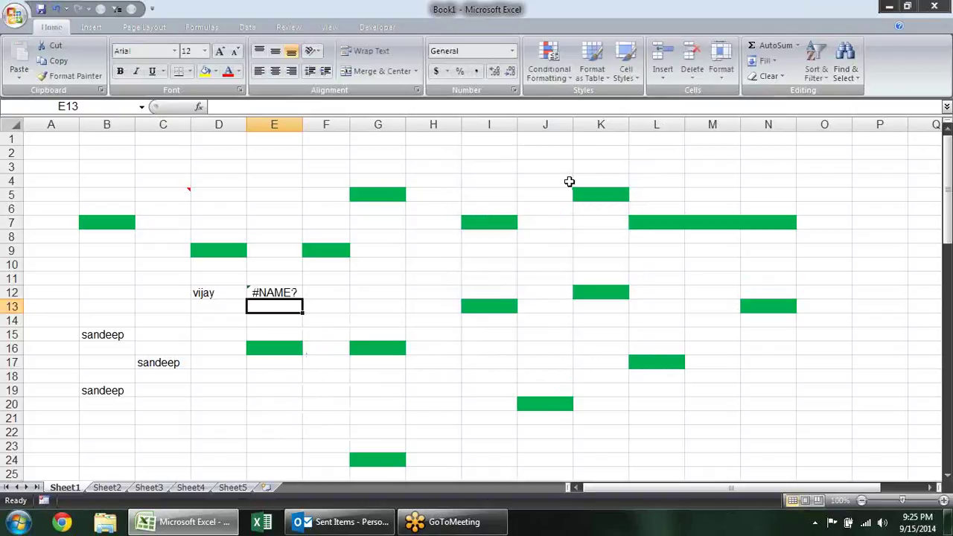
{"action": "left_click", "coordinate": [271, 293]}
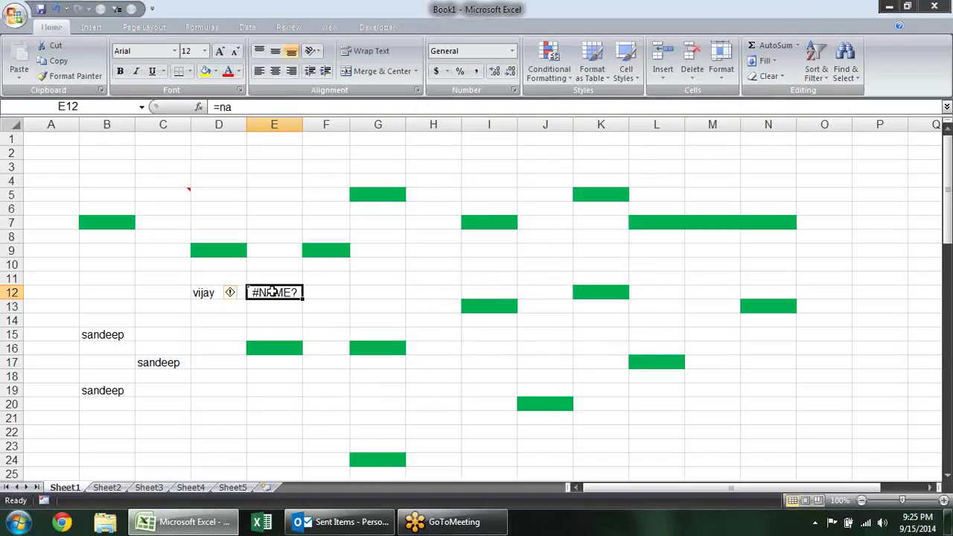
{"action": "type", "text": "=2/0"}
{"action": "key", "text": "Return"}
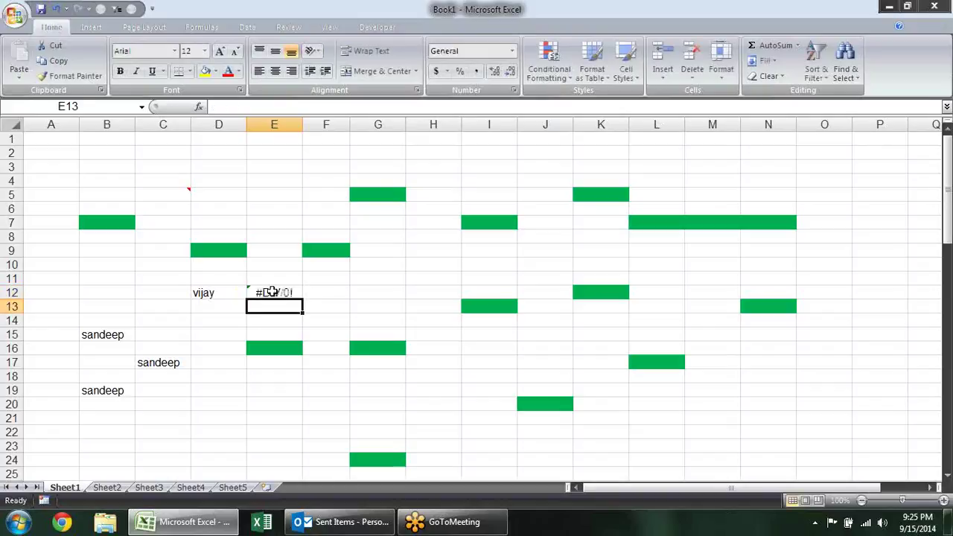
Enter =NA() in E13 and paste it over itself as a plain #N/A value
{"action": "type", "text": "=na"}
{"action": "key", "text": "Tab"}
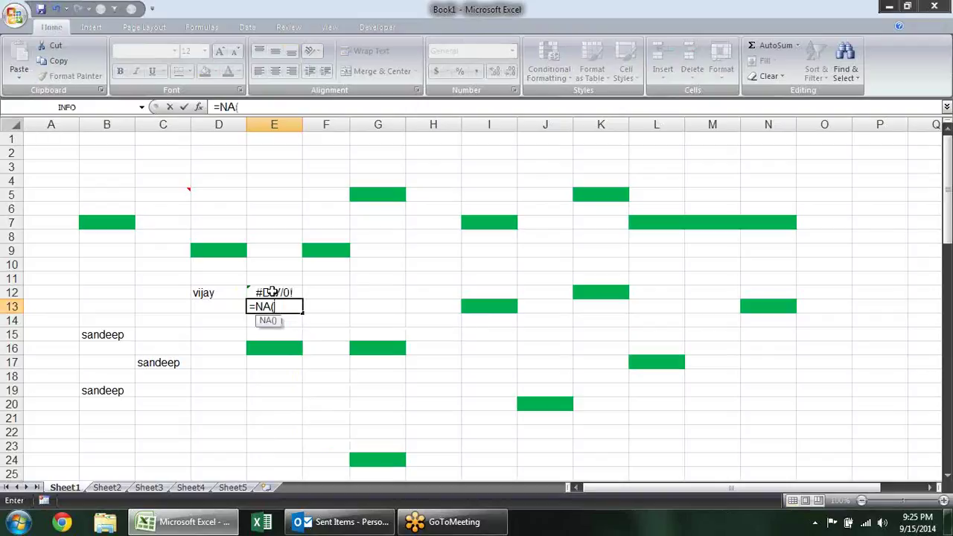
{"action": "key", "text": "Return"}
{"action": "key", "text": "Up"}
{"action": "key", "text": "ctrl+c"}
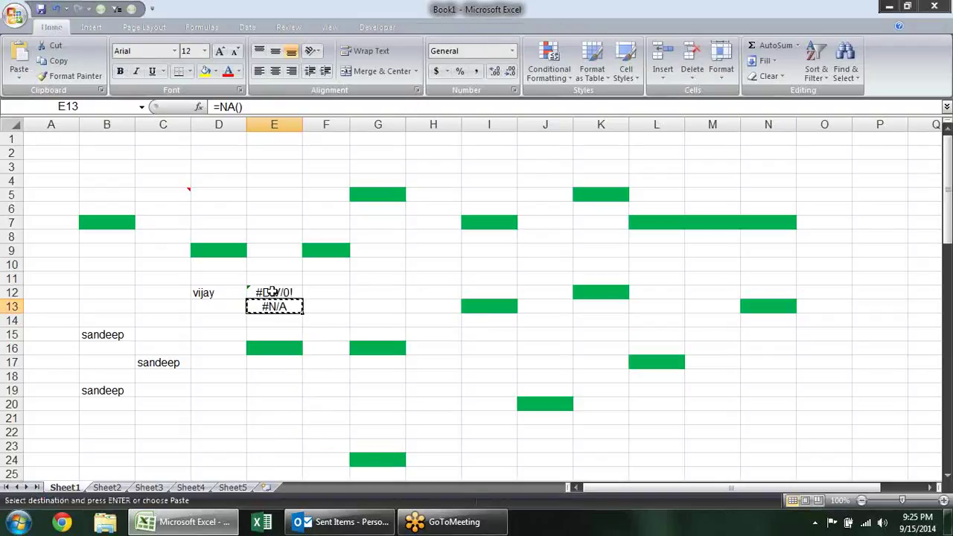
{"action": "key", "text": "ctrl+alt+v"}
{"action": "key", "text": "Return"}
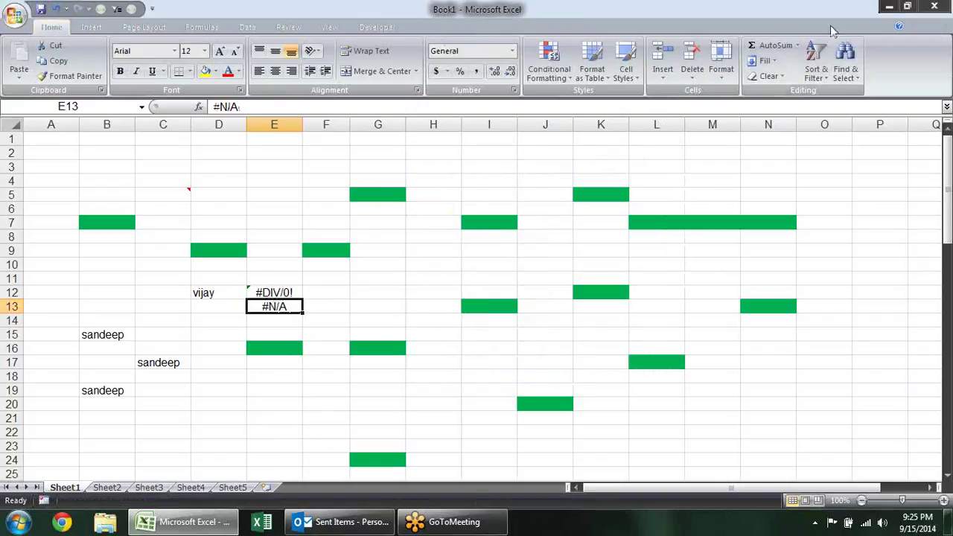
Select E13's constant #N/A with Go To Special set to Constants, Errors only
{"action": "left_click", "coordinate": [490, 293]}
{"action": "left_click", "coordinate": [815, 60]}
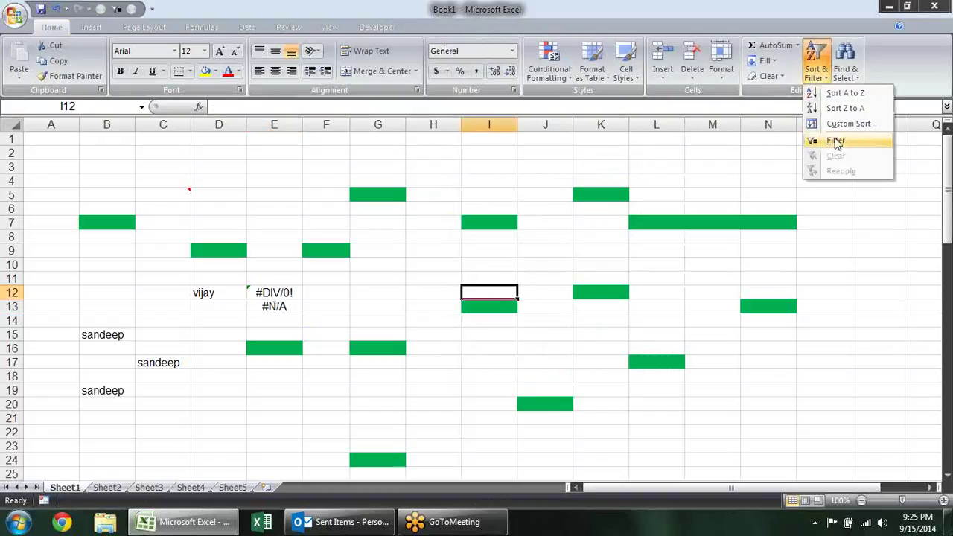
{"action": "left_click", "coordinate": [828, 72]}
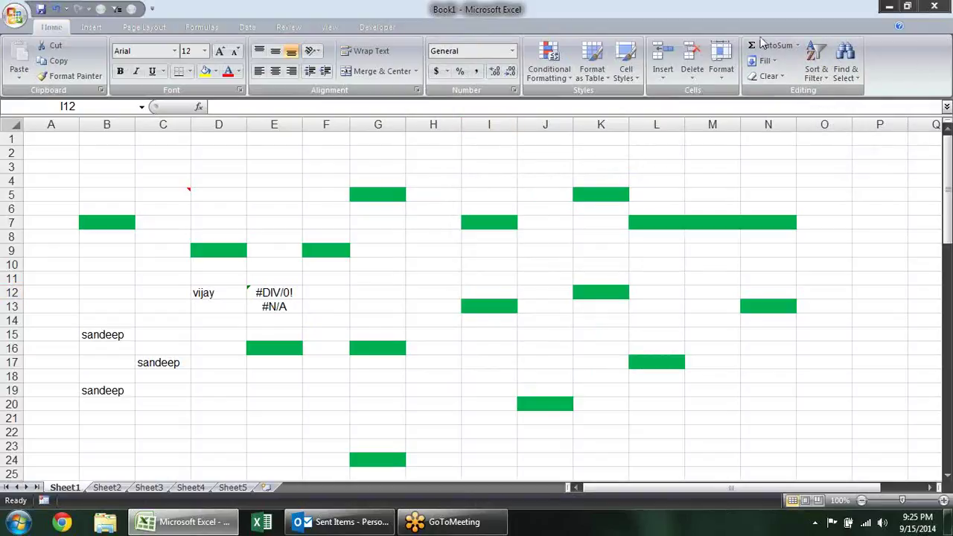
{"action": "left_click", "coordinate": [845, 71]}
{"action": "left_click", "coordinate": [871, 139]}
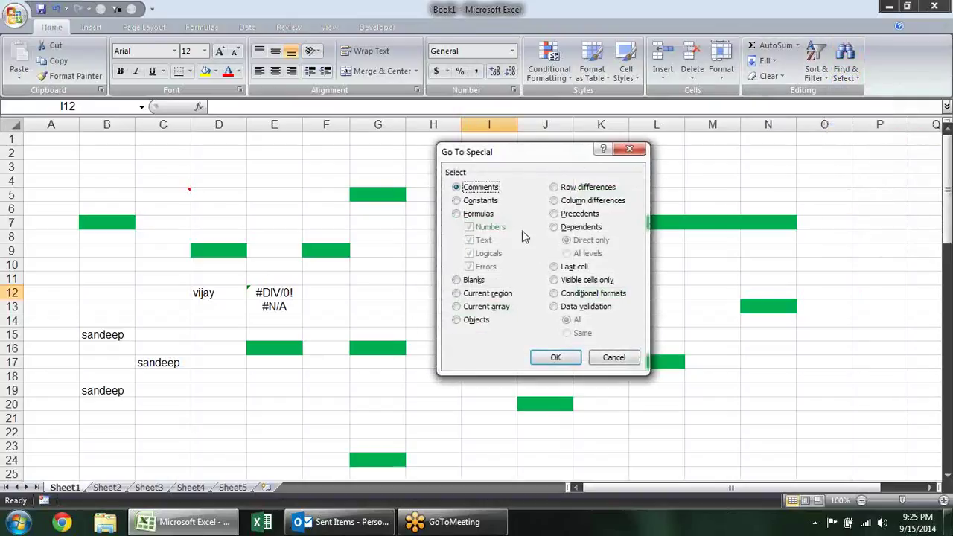
{"action": "left_click", "coordinate": [480, 200]}
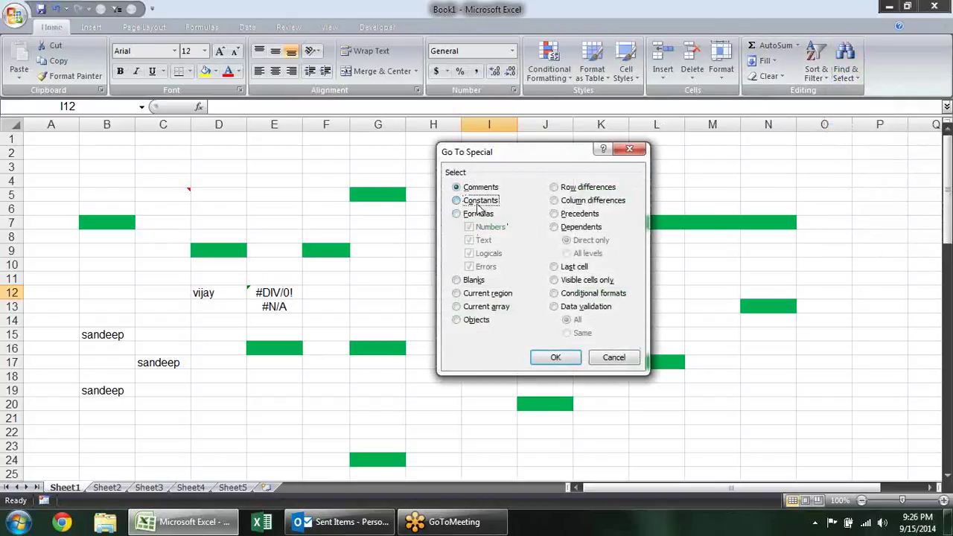
{"action": "left_click", "coordinate": [470, 226]}
{"action": "left_click", "coordinate": [469, 240]}
{"action": "left_click", "coordinate": [469, 253]}
{"action": "left_click", "coordinate": [555, 357]}
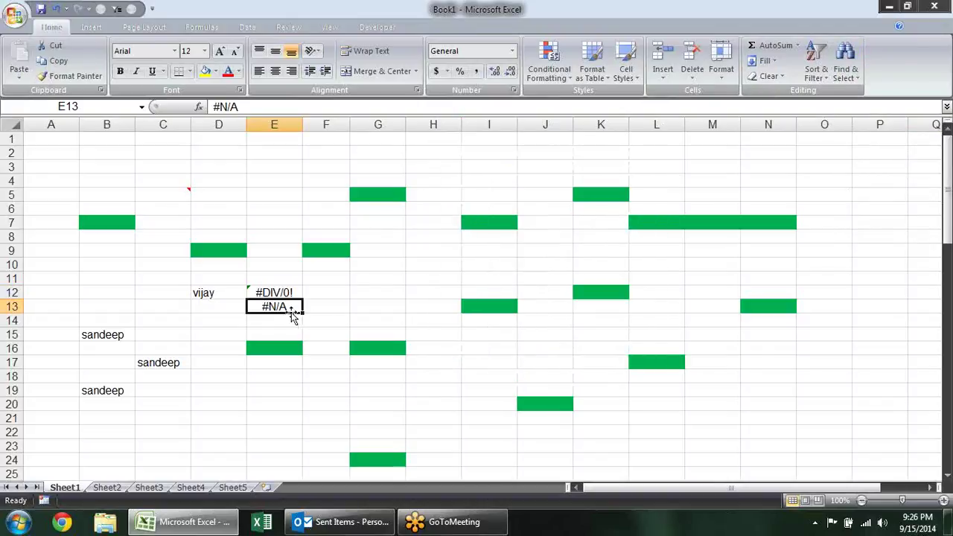
Pick out formula error cell E12 with Go To Special set to Formulas, Errors only
{"action": "left_click", "coordinate": [816, 61]}
{"action": "left_click", "coordinate": [849, 70]}
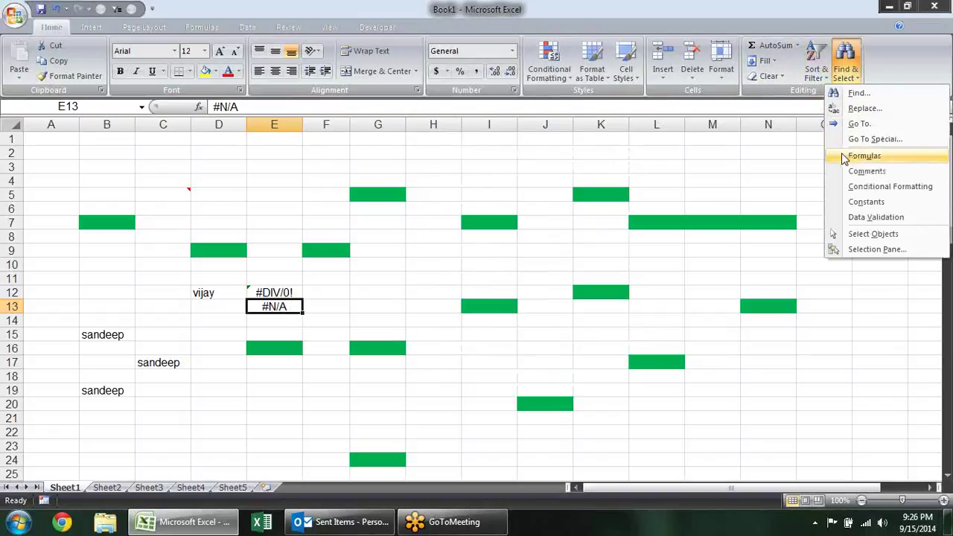
{"action": "left_click", "coordinate": [875, 139]}
{"action": "left_click", "coordinate": [480, 214]}
{"action": "left_click", "coordinate": [483, 227]}
{"action": "left_click", "coordinate": [482, 239]}
{"action": "left_click", "coordinate": [481, 253]}
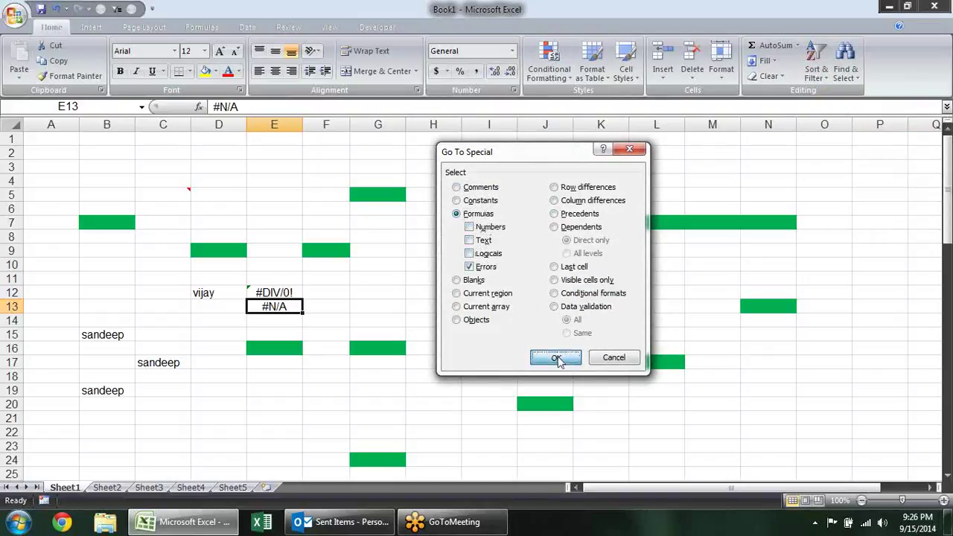
{"action": "left_click", "coordinate": [554, 357]}
Select all blank cells through Go To > Special > Blanks
{"action": "left_click", "coordinate": [815, 67]}
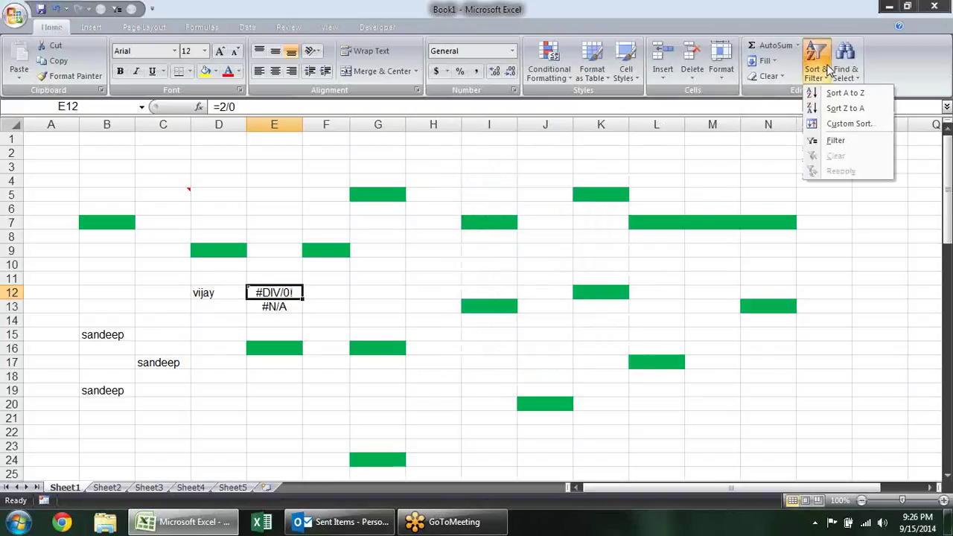
{"action": "left_click", "coordinate": [845, 66]}
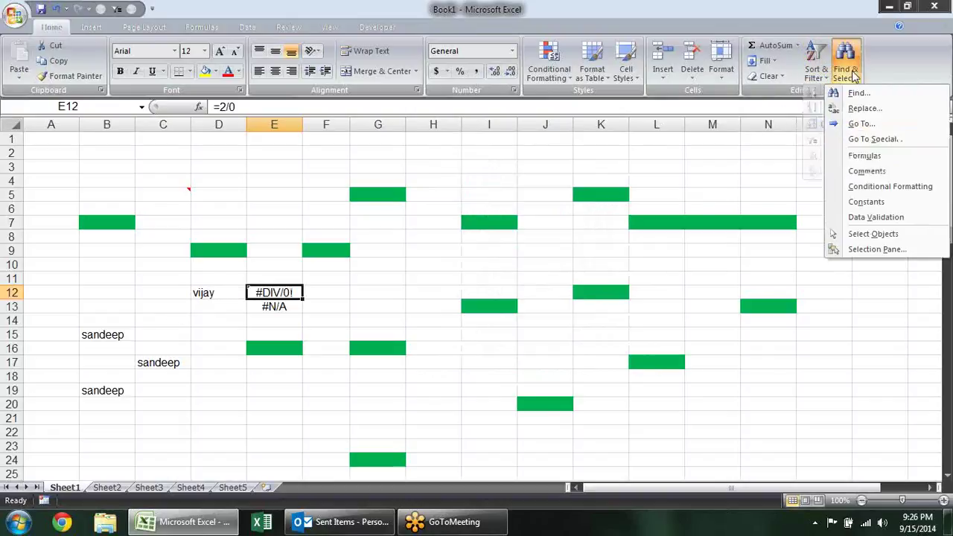
{"action": "left_click", "coordinate": [861, 138]}
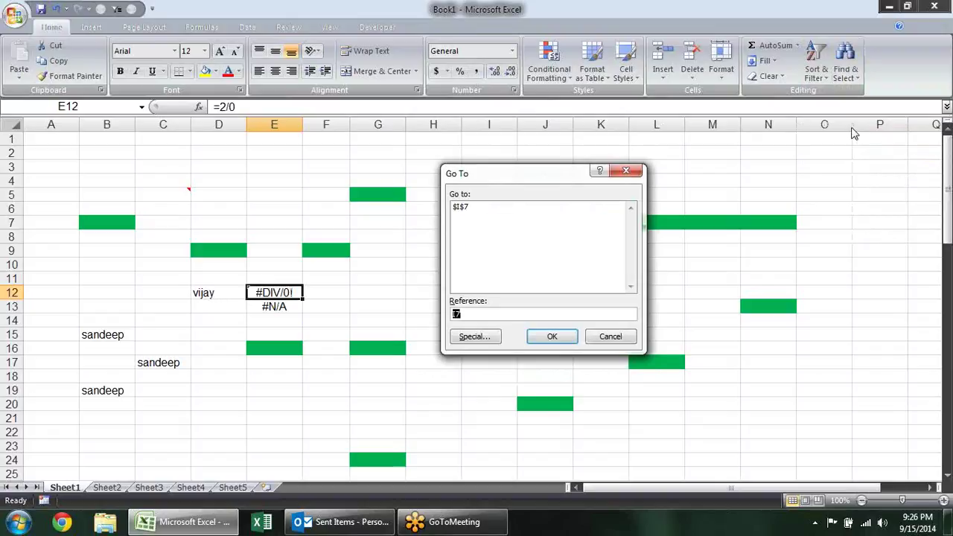
{"action": "key", "text": "alt+s"}
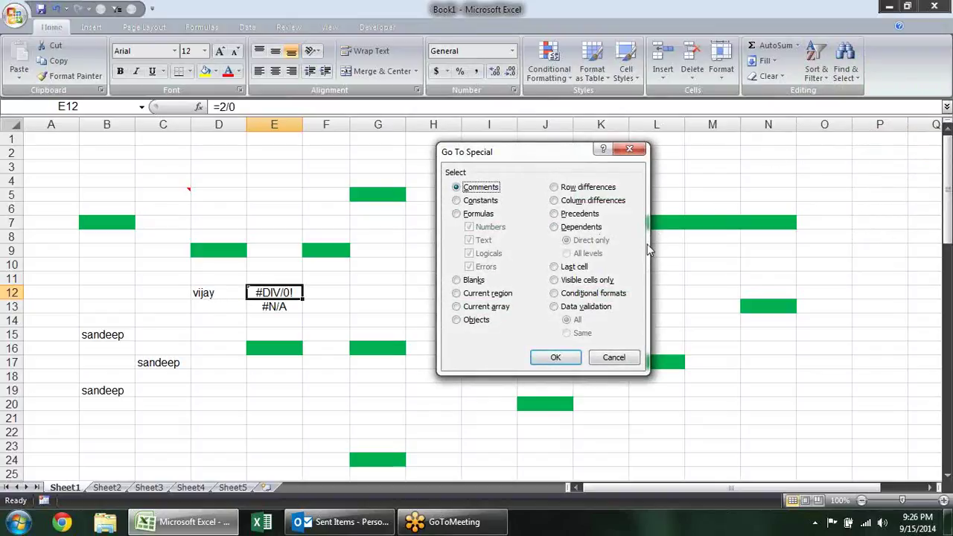
{"action": "left_click", "coordinate": [477, 281]}
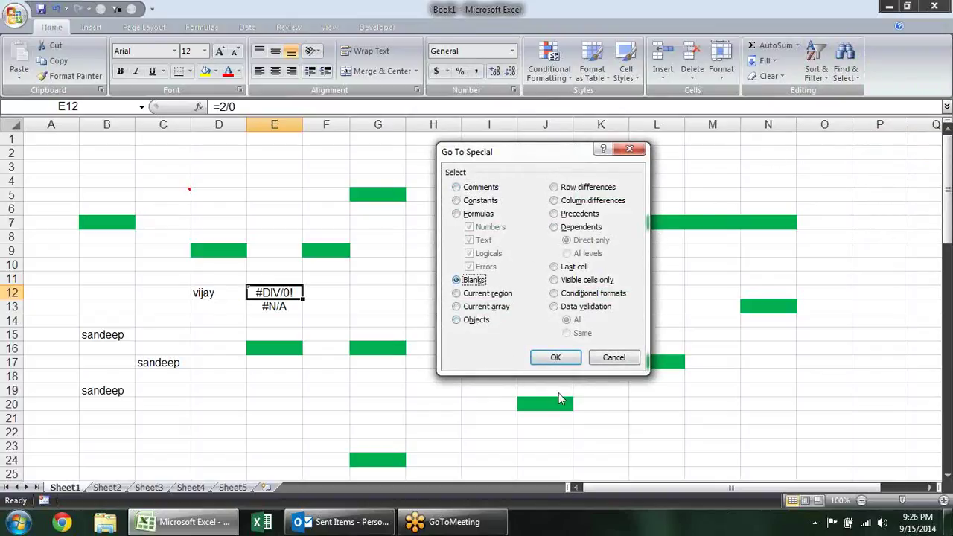
{"action": "left_click", "coordinate": [562, 358]}
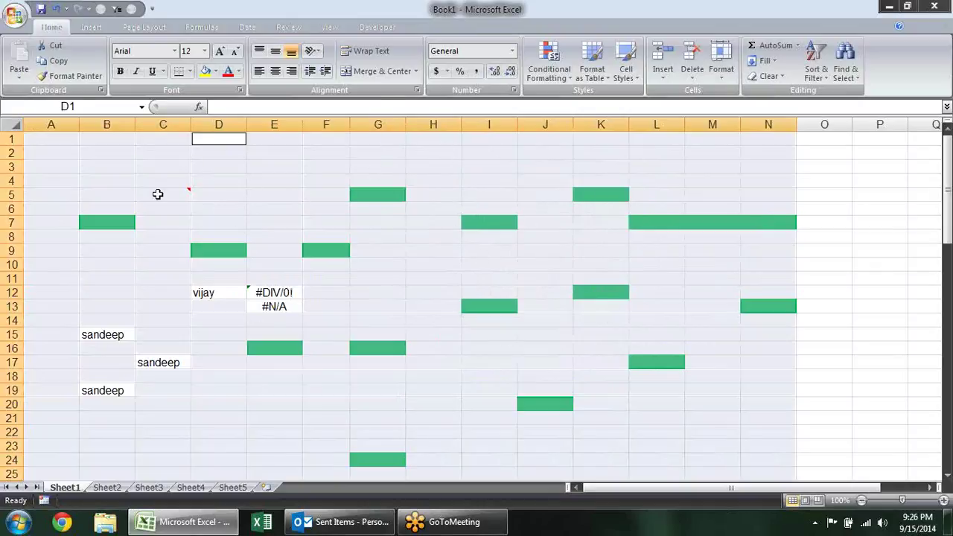
Select C5, open and cancel Go To Special, then select the whole sheet from B12
{"action": "left_click", "coordinate": [157, 194]}
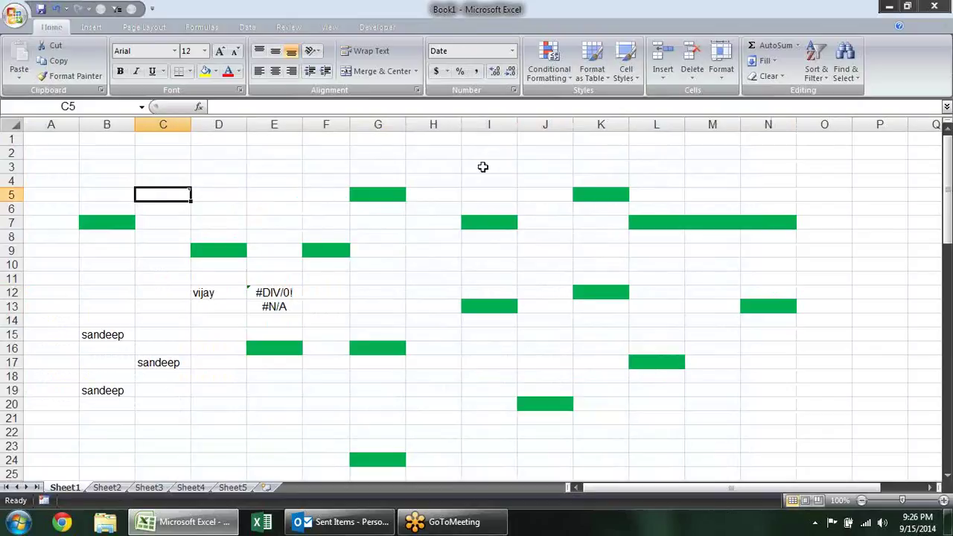
{"action": "left_click", "coordinate": [845, 63]}
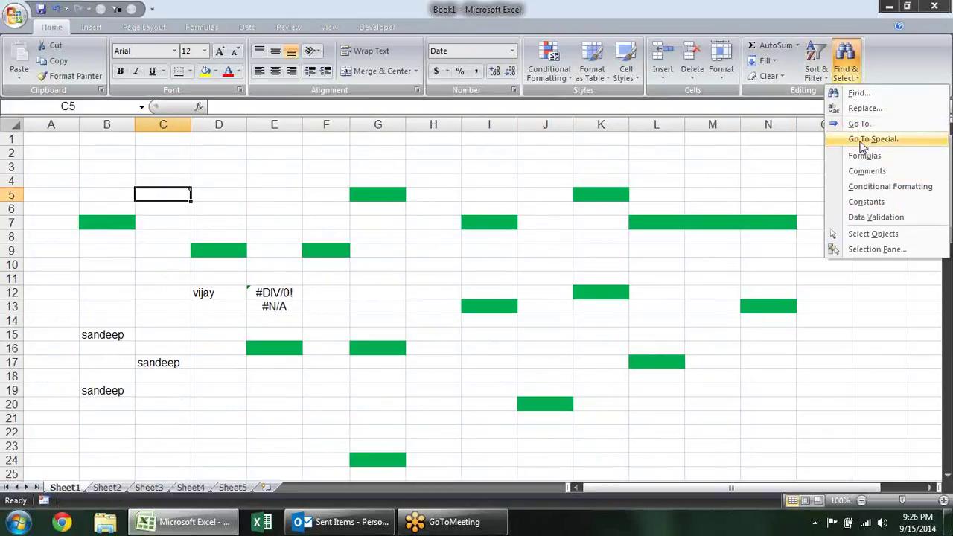
{"action": "left_click", "coordinate": [874, 138]}
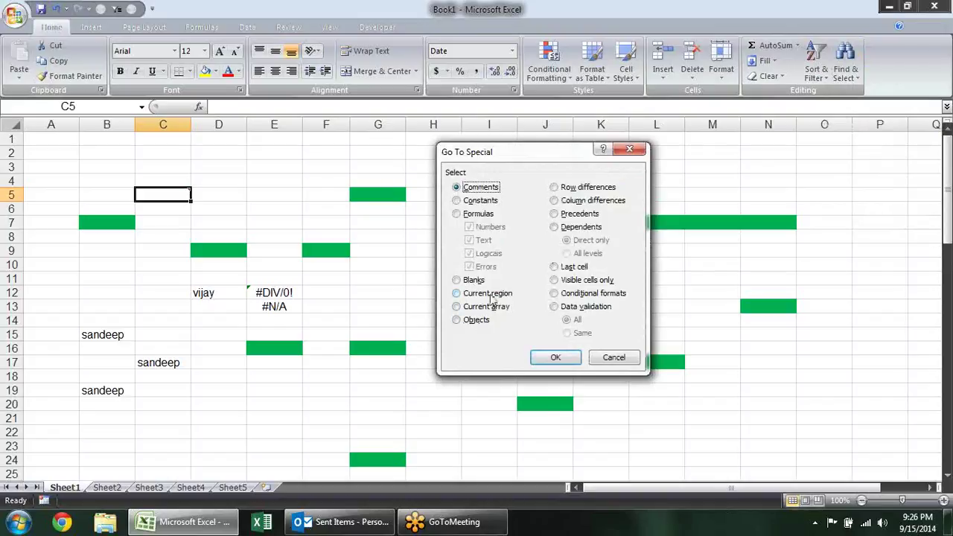
{"action": "left_click", "coordinate": [612, 356]}
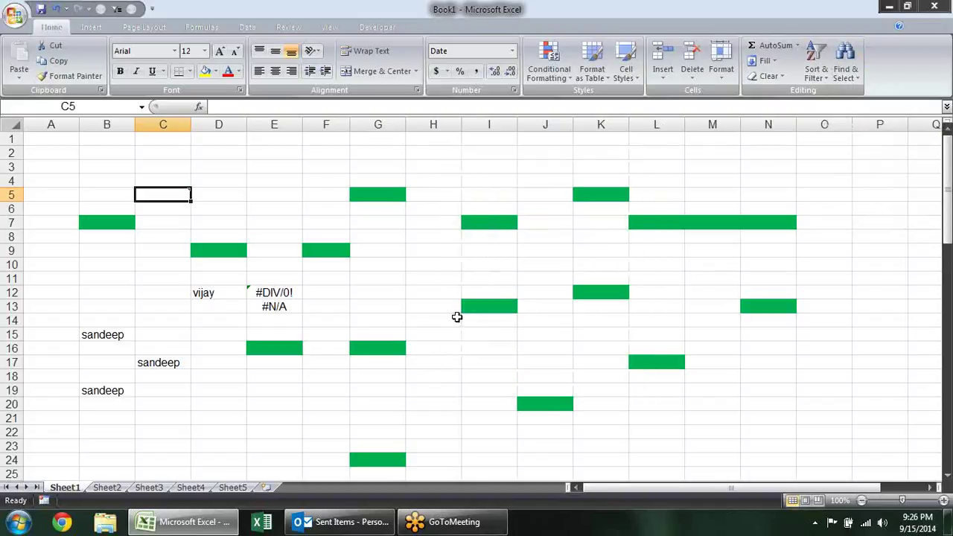
{"action": "left_click", "coordinate": [111, 295]}
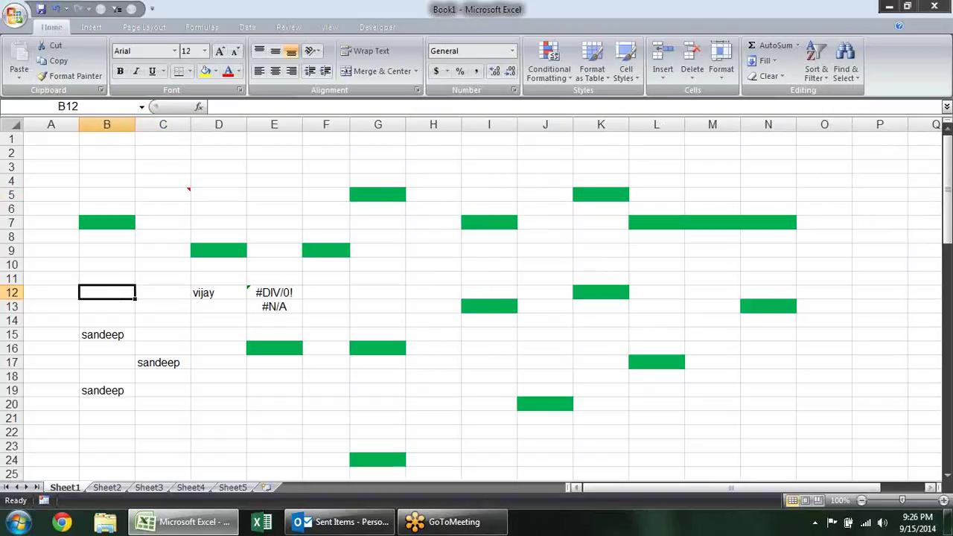
{"action": "key", "text": "ctrl+a"}
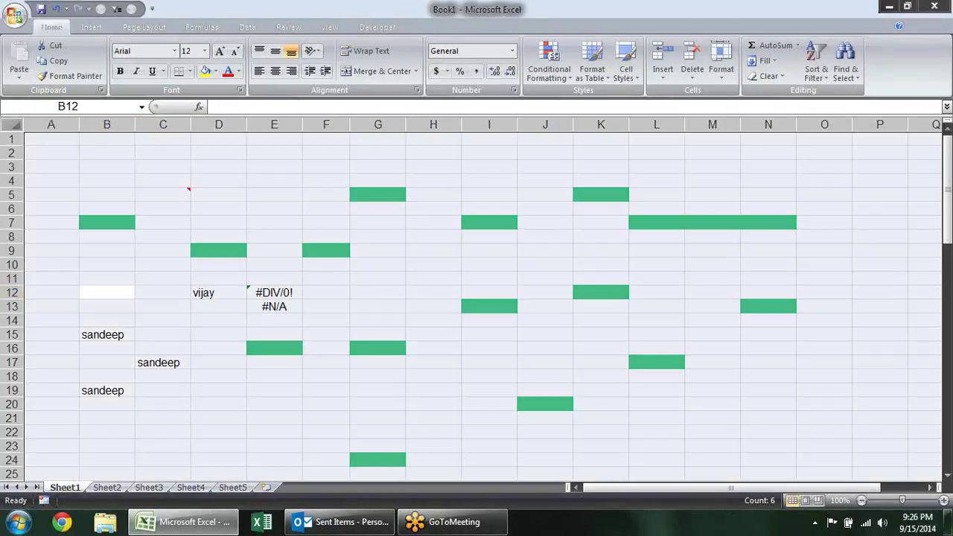
Fill every cell of A1:C8 with 1 using Ctrl+Enter
{"action": "left_click", "coordinate": [497, 307]}
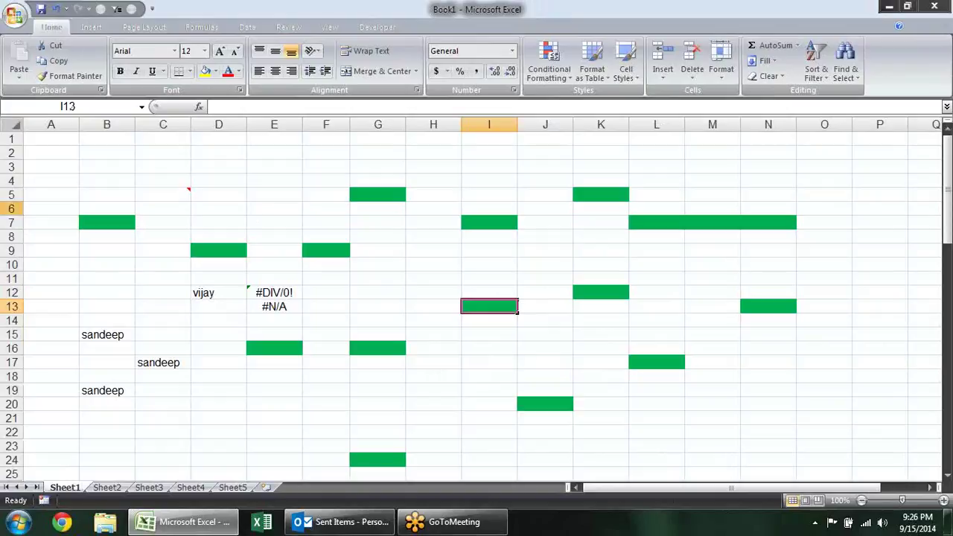
{"action": "left_click_drag", "start_coordinate": [47, 141], "coordinate": [165, 239]}
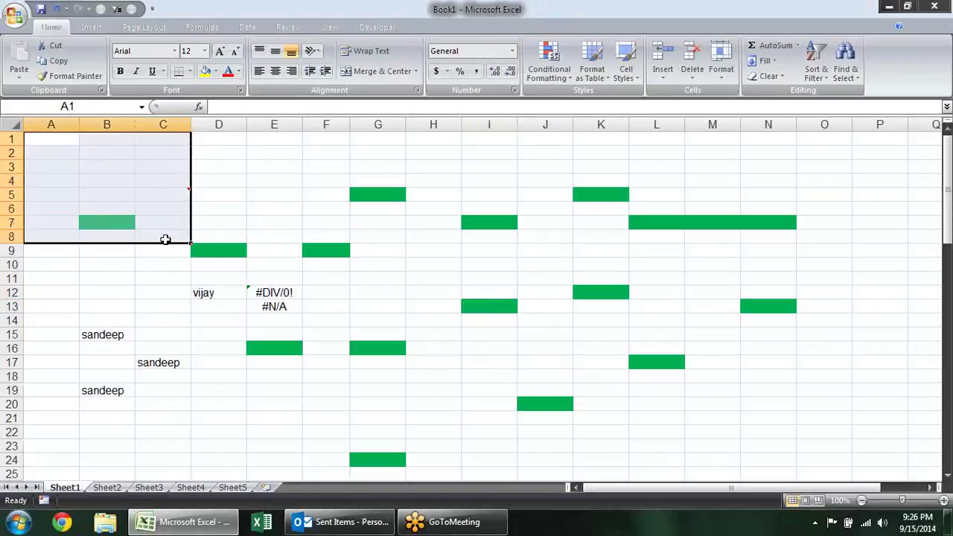
{"action": "key", "text": "End"}
{"action": "key", "text": "End"}
{"action": "type", "text": "1"}
{"action": "key", "text": "ctrl+Return"}
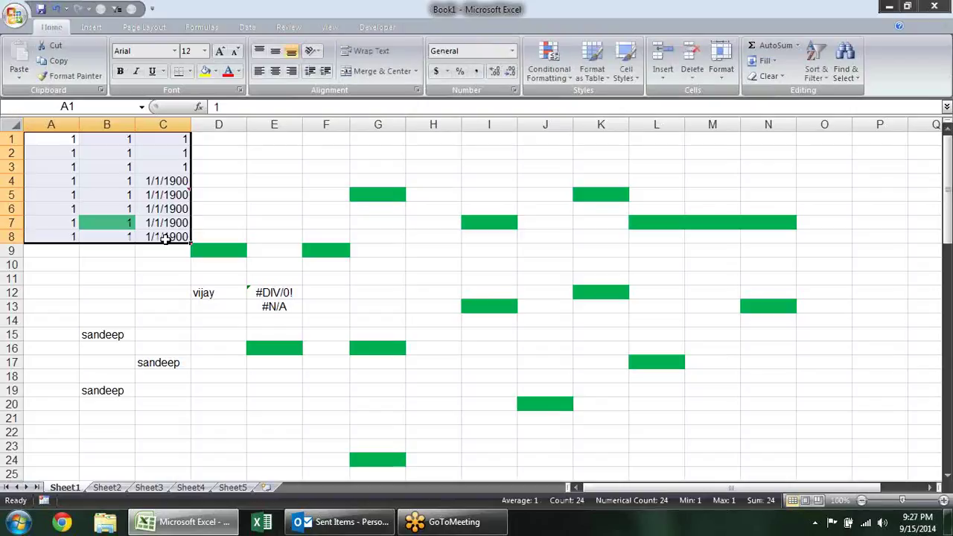
Select the current region A1:C8 from A1 with Ctrl+A
{"action": "left_click", "coordinate": [504, 414]}
{"action": "left_click", "coordinate": [72, 139]}
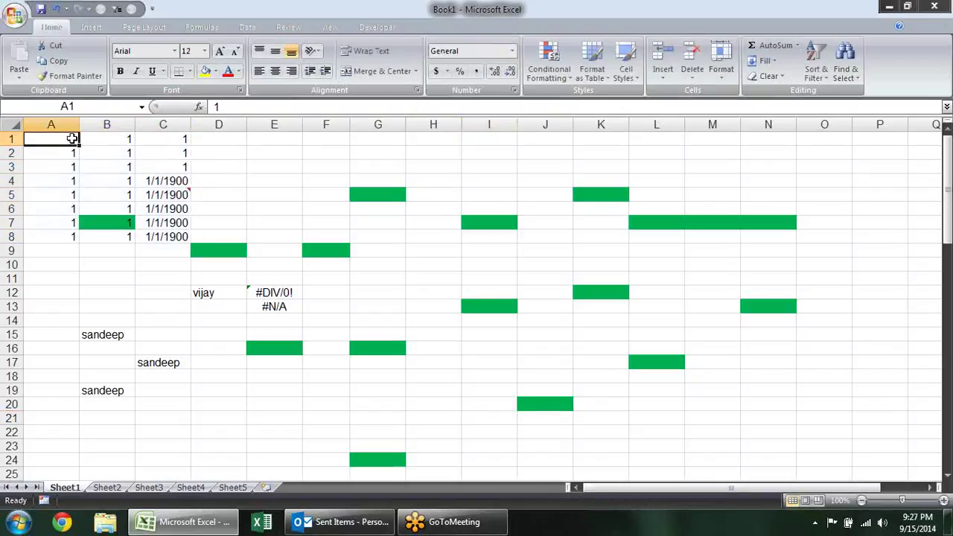
{"action": "key", "text": "ctrl+a"}
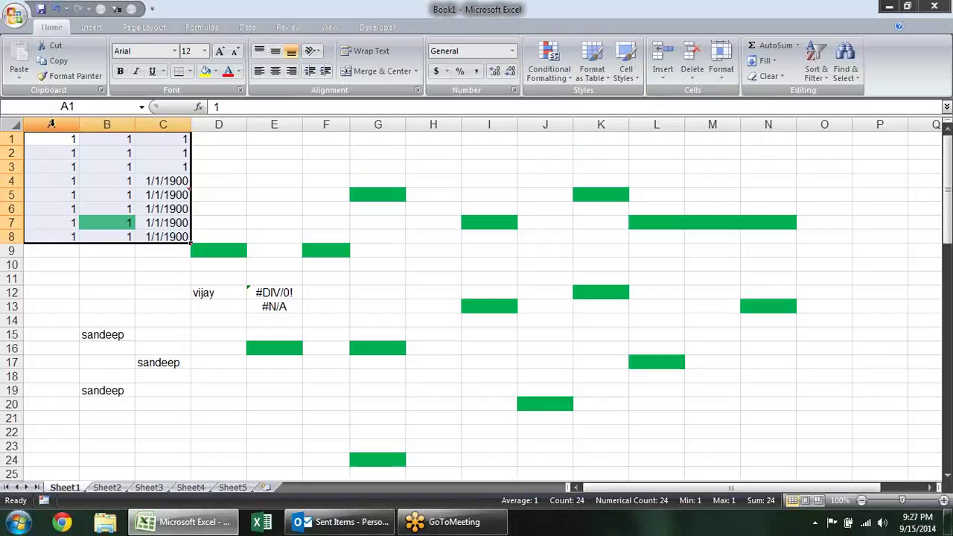
Select A2's current region via Go To Special, then select F3:L3 instead
{"action": "left_click", "coordinate": [72, 151]}
{"action": "left_click", "coordinate": [845, 68]}
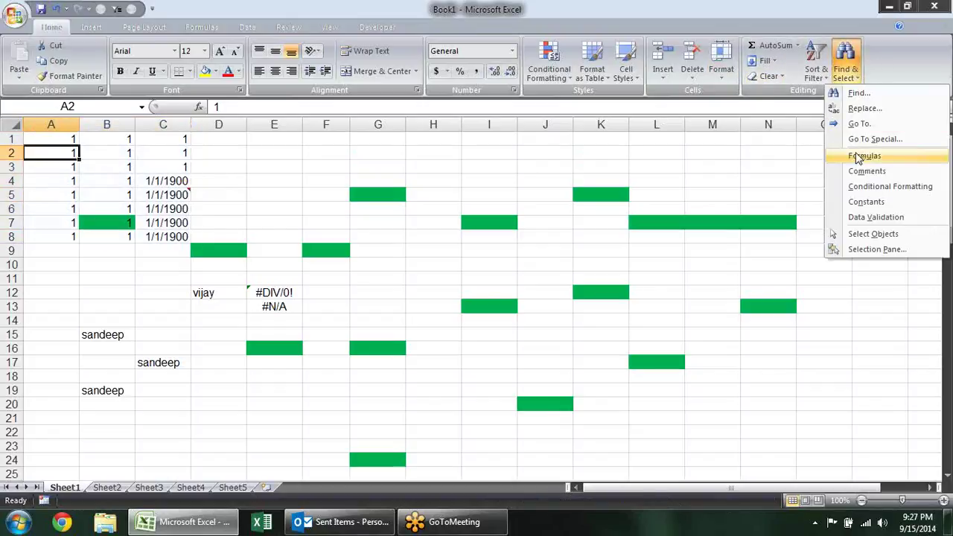
{"action": "left_click", "coordinate": [863, 136]}
{"action": "left_click", "coordinate": [484, 294]}
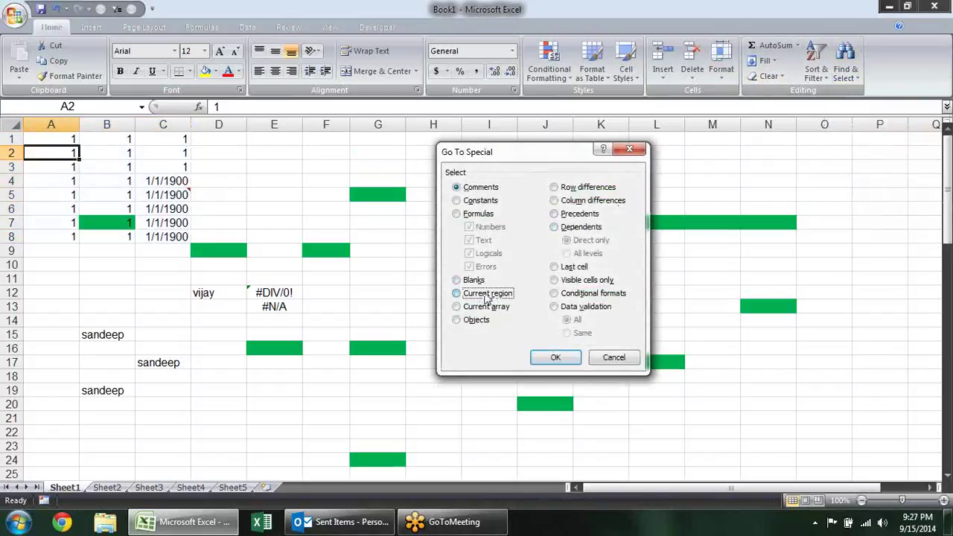
{"action": "left_click", "coordinate": [557, 358]}
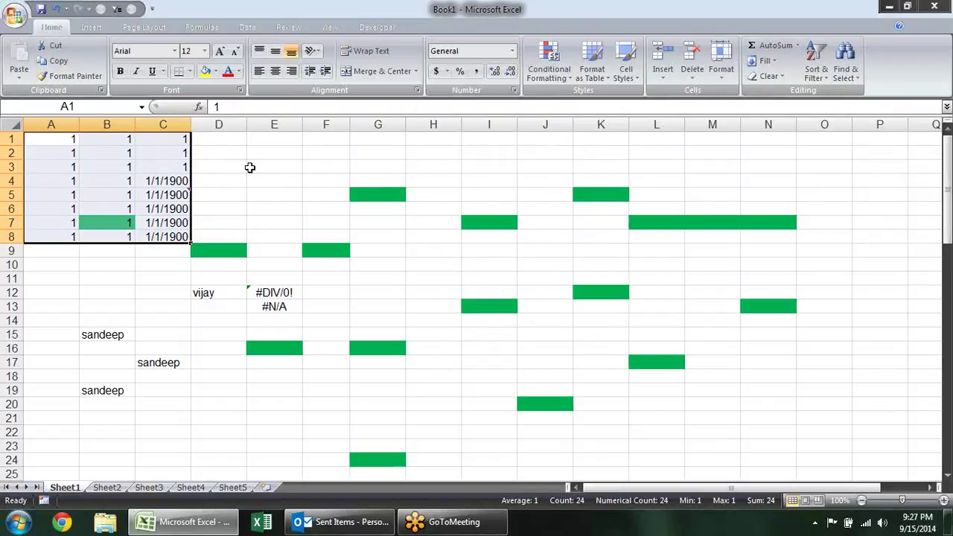
{"action": "left_click_drag", "start_coordinate": [335, 167], "coordinate": [640, 168]}
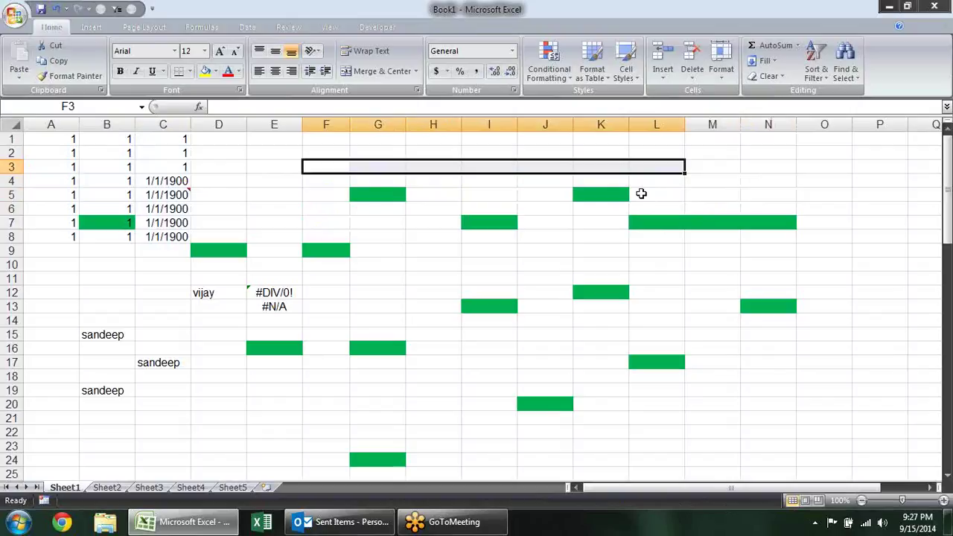
{"action": "type", "text": "="}
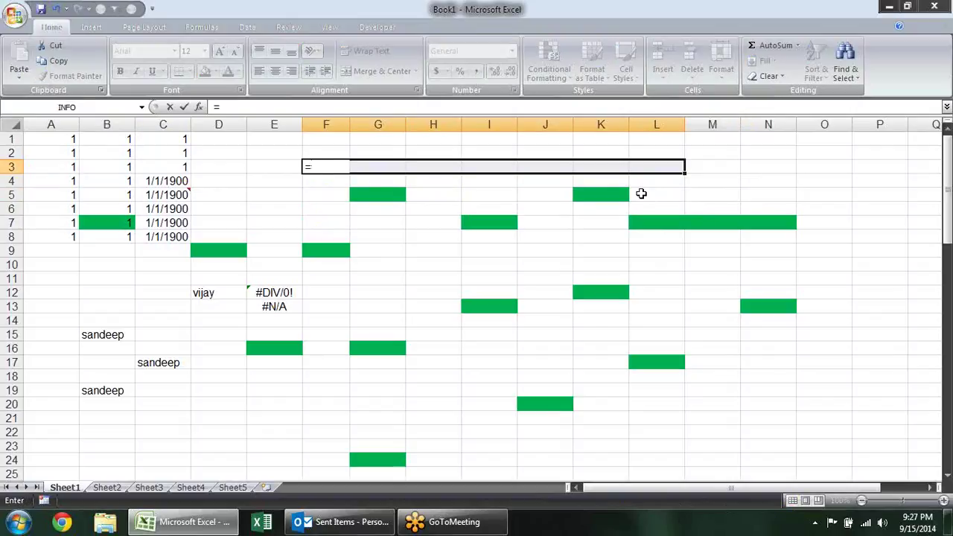
{"action": "type", "text": "("}
{"action": "type", "text": "1,2,3"}
{"action": "type", "text": ",4"}
{"action": "type", "text": "}"}
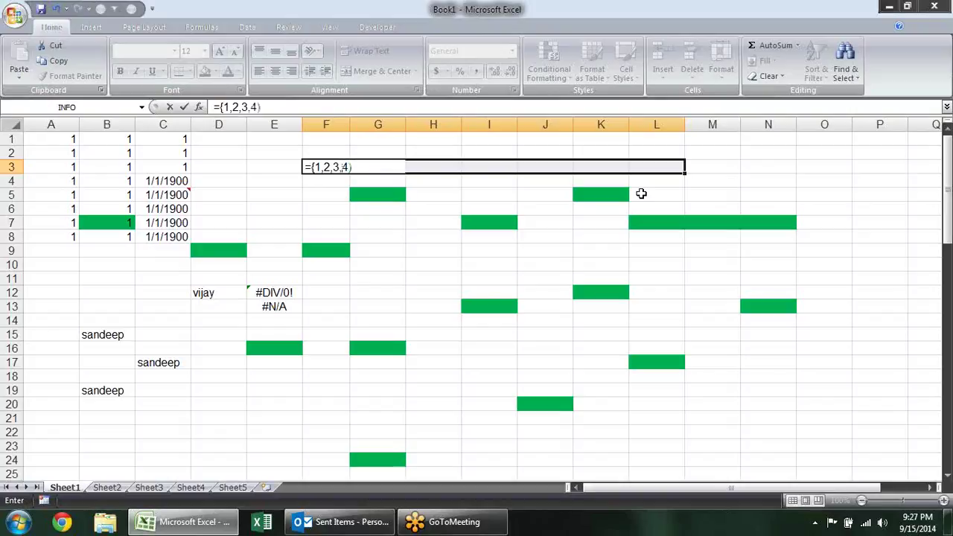
{"action": "key", "text": "BackSpace"}
{"action": "type", "text": ")"}
{"action": "key", "text": "ctrl+shift+Return"}
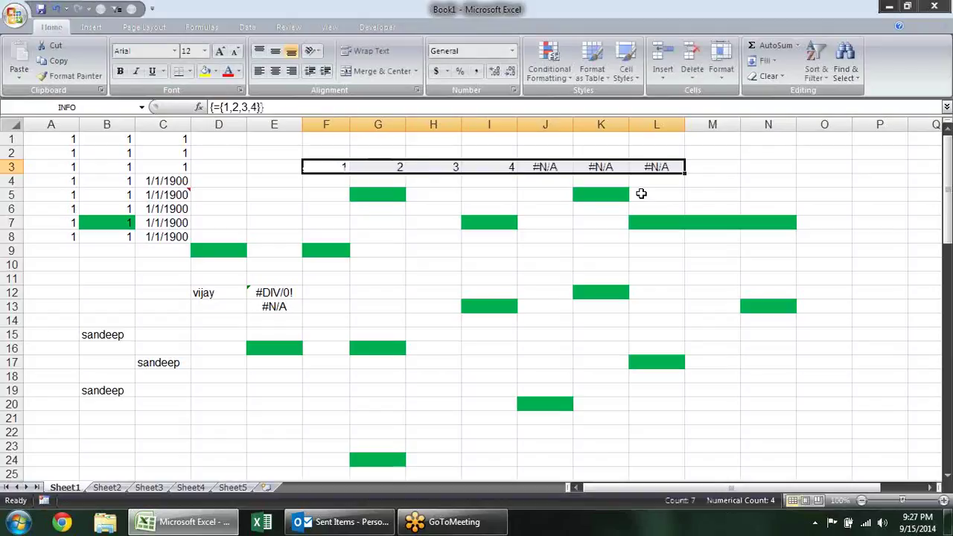
{"action": "left_click", "coordinate": [495, 211]}
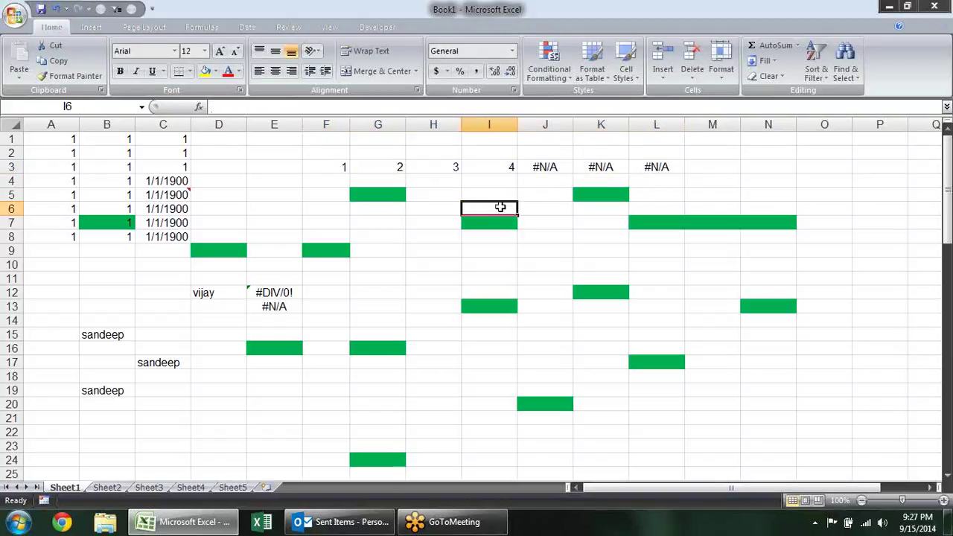
{"action": "left_click", "coordinate": [347, 171]}
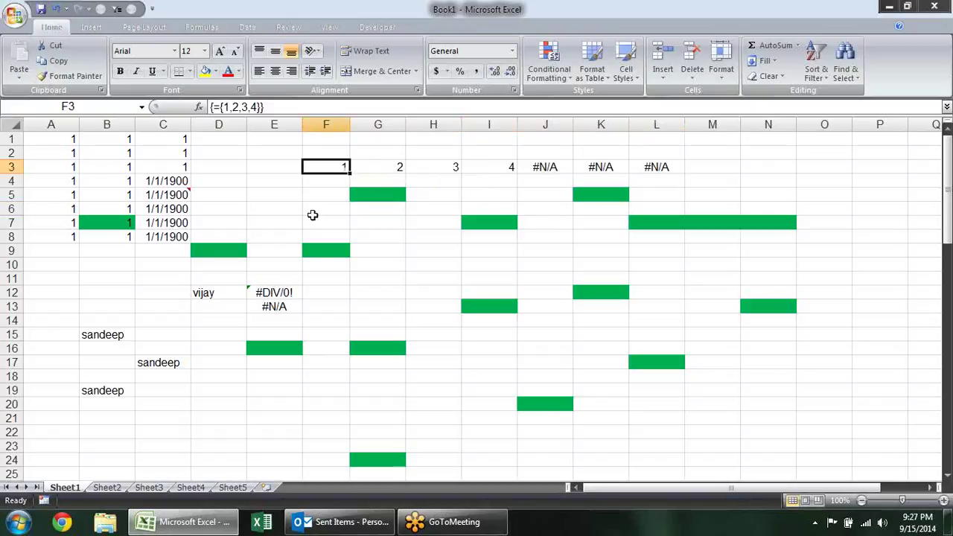
{"action": "left_click", "coordinate": [99, 170]}
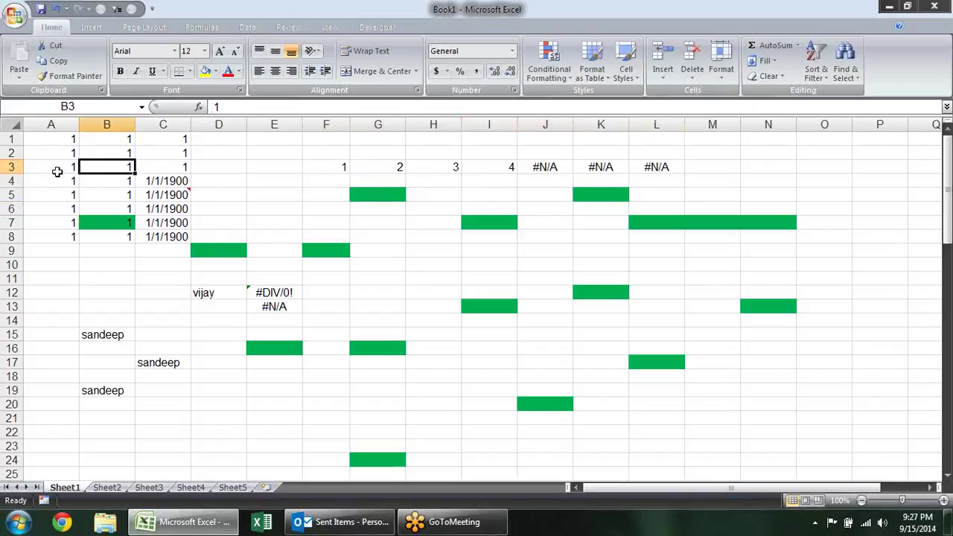
{"action": "left_click_drag", "start_coordinate": [57, 172], "coordinate": [88, 185]}
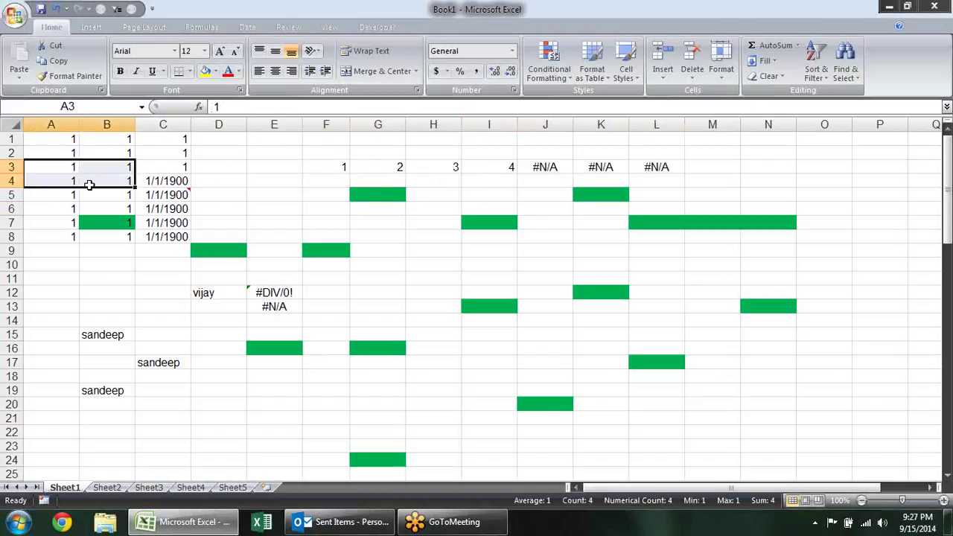
{"action": "left_click", "coordinate": [254, 217]}
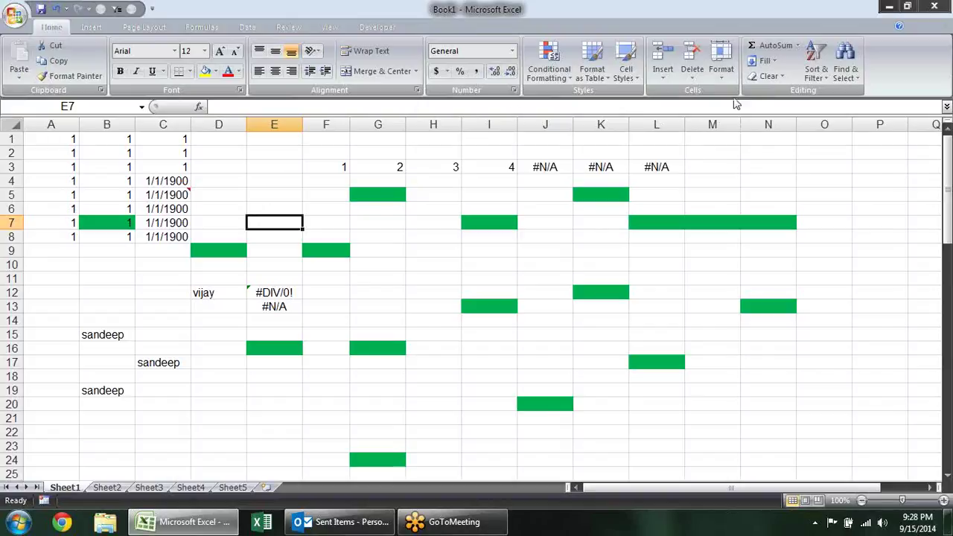
Open and dismiss the Clear options and the Find and Replace dialog without changes
{"action": "left_click", "coordinate": [767, 78]}
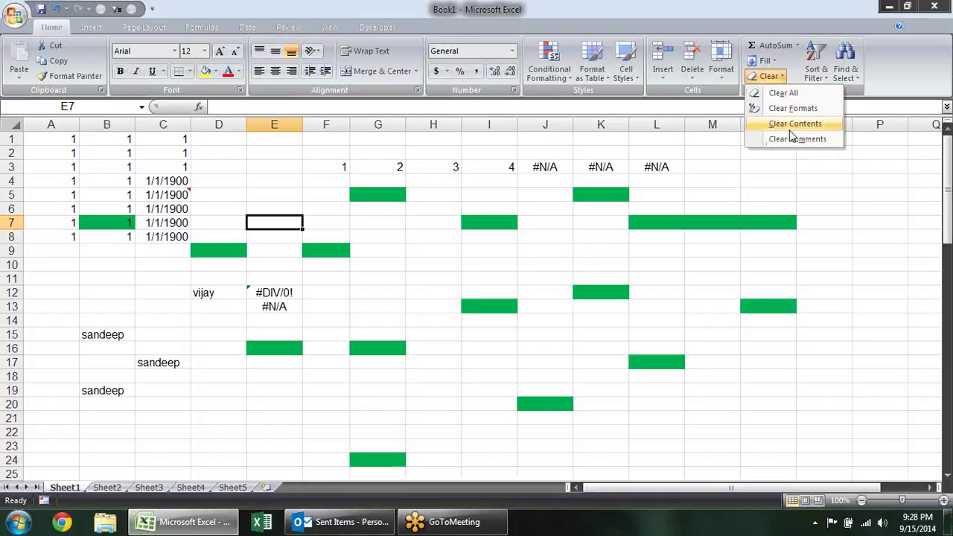
{"action": "left_click", "coordinate": [602, 250]}
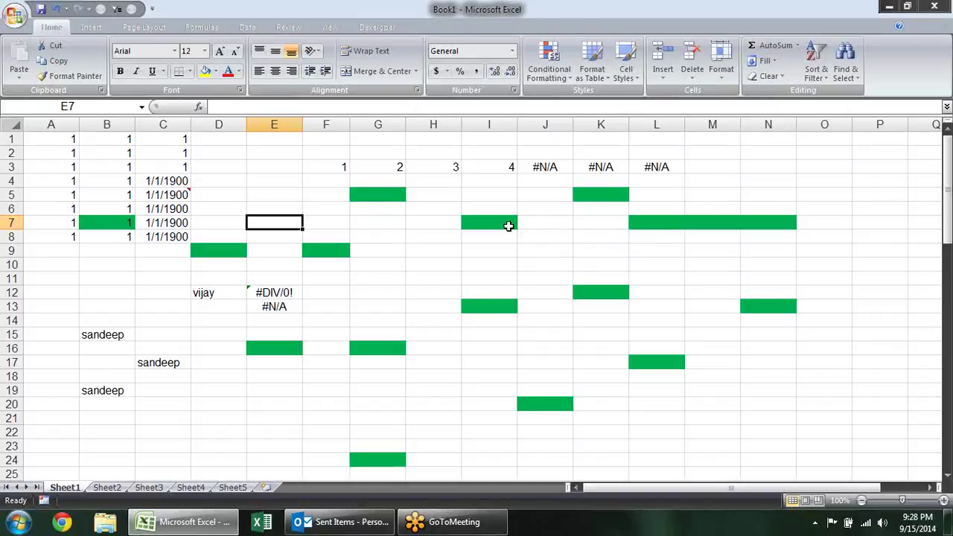
{"action": "key", "text": "ctrl+f"}
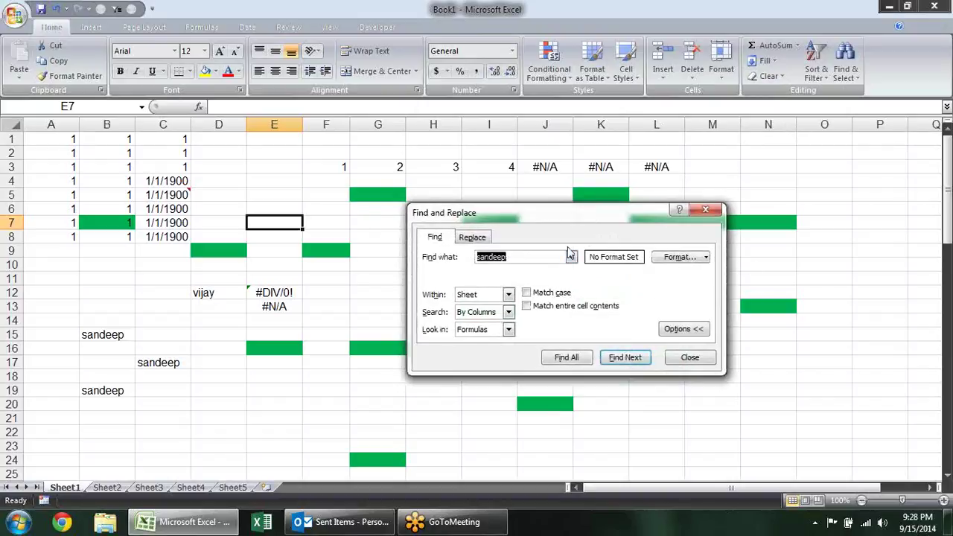
{"action": "key", "text": "Escape"}
Open Go To Special from the Go To dialog with Ctrl+G
{"action": "key", "text": "alt"}
{"action": "key", "text": "alt"}
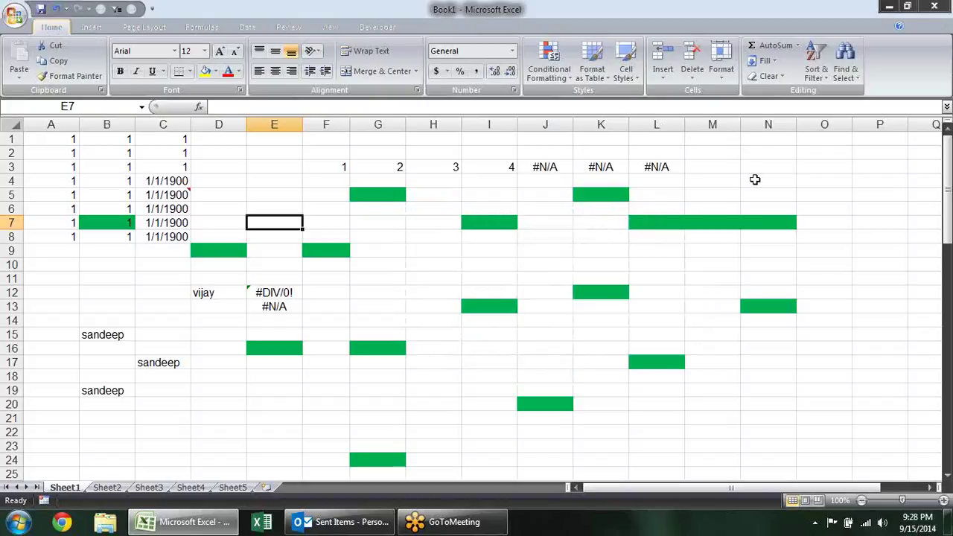
{"action": "key", "text": "ctrl+g"}
{"action": "key", "text": "alt+s"}
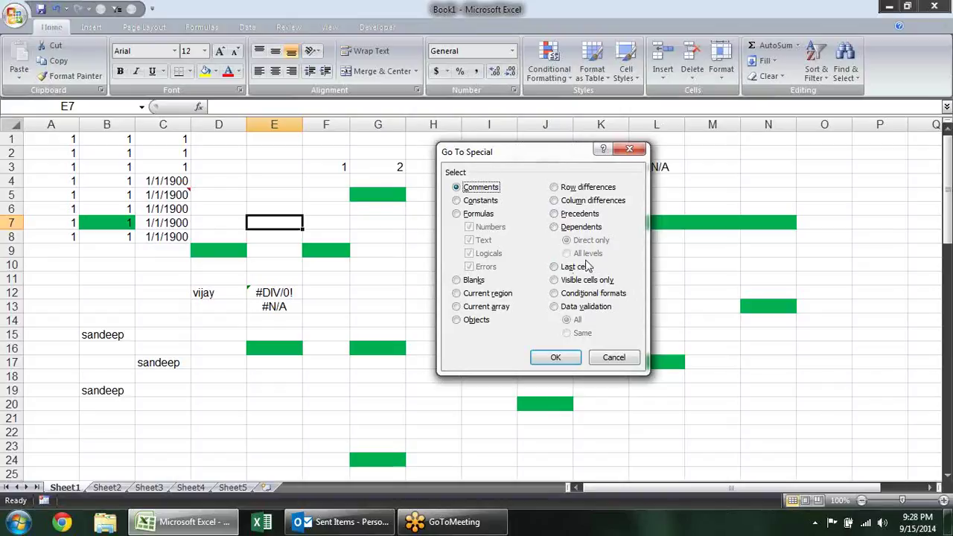
Select Blanks in Go To Special, dismiss column D's context menu, and select H12
{"action": "left_click", "coordinate": [457, 281]}
{"action": "left_click", "coordinate": [557, 358]}
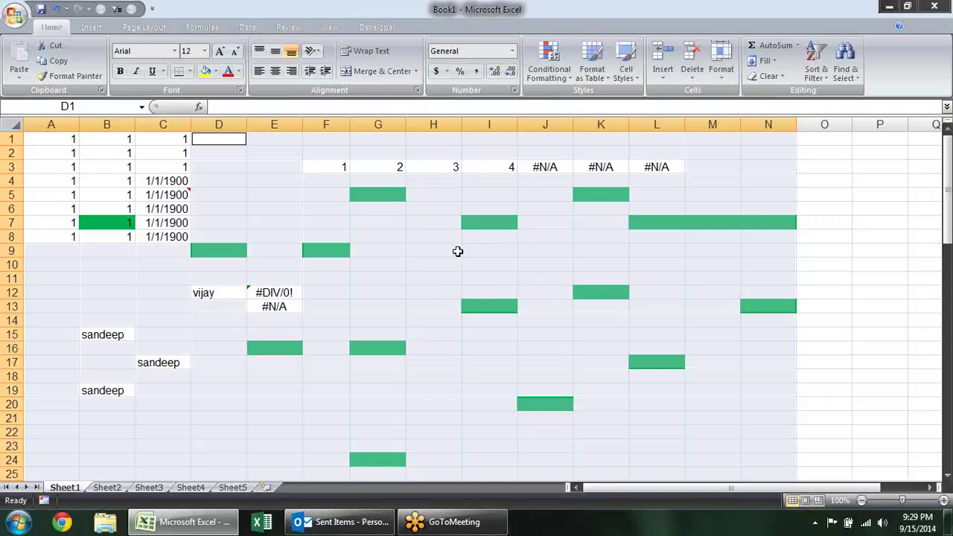
{"action": "left_click", "coordinate": [218, 124]}
{"action": "right_click", "coordinate": [217, 127]}
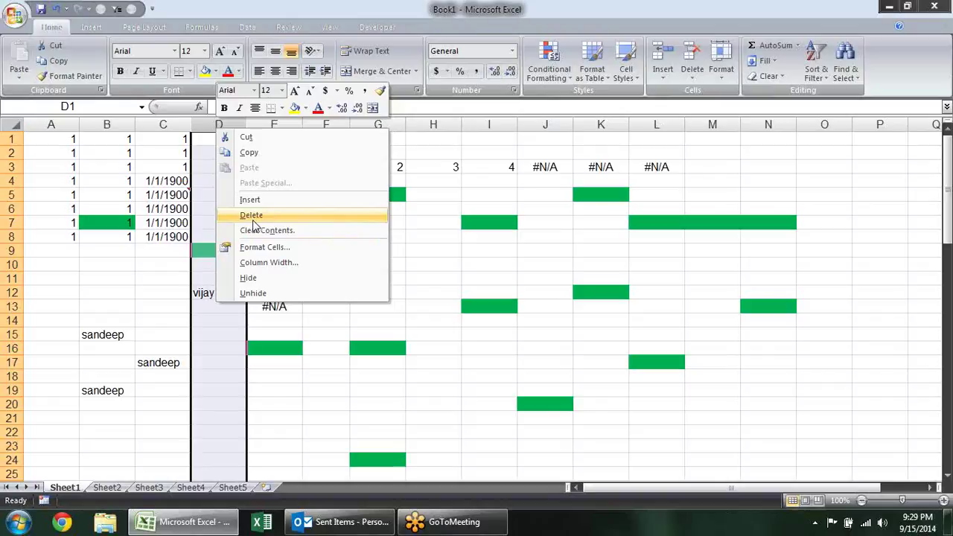
{"action": "left_click", "coordinate": [432, 236]}
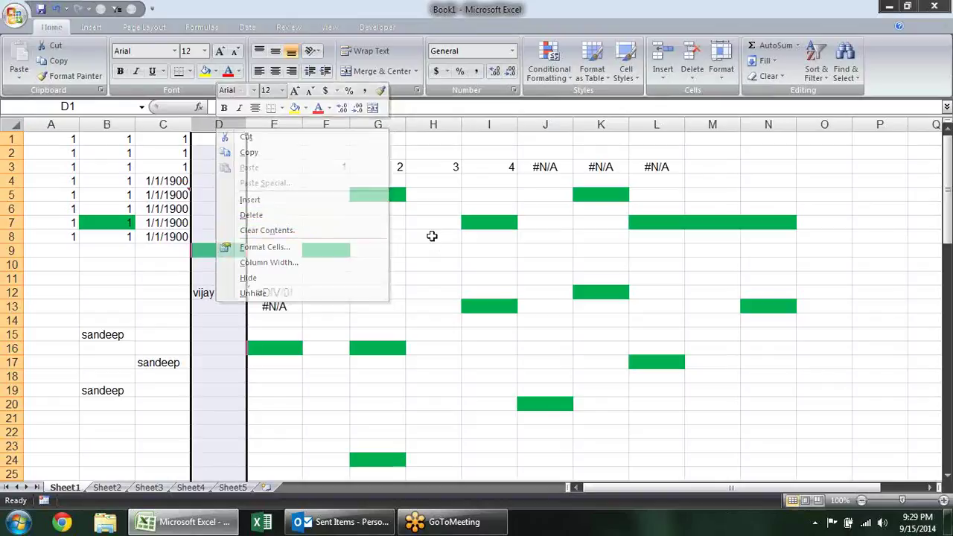
{"action": "left_click", "coordinate": [416, 291]}
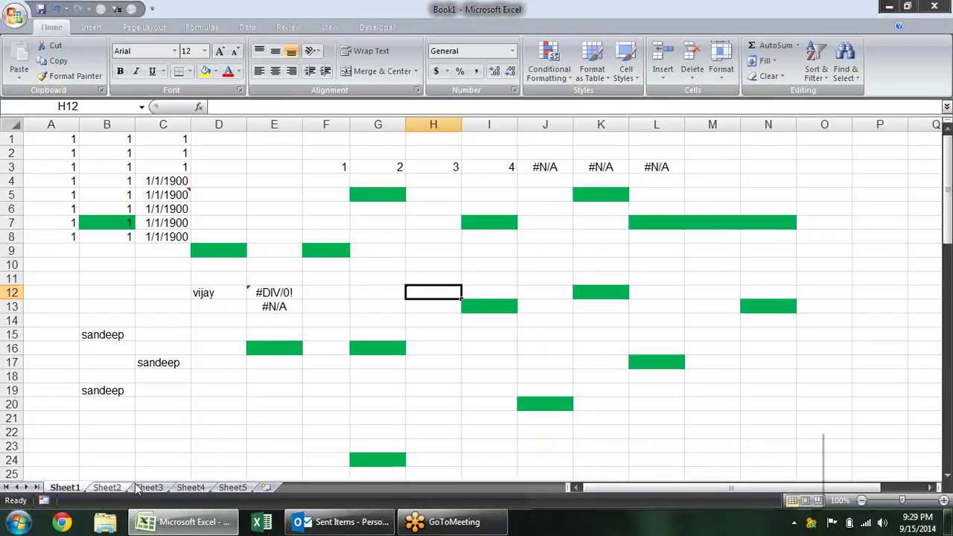
Create an empty PivotTable at C19 on Sheet2 from the 'pivot data Sheet1$' connection
{"action": "left_click", "coordinate": [106, 488]}
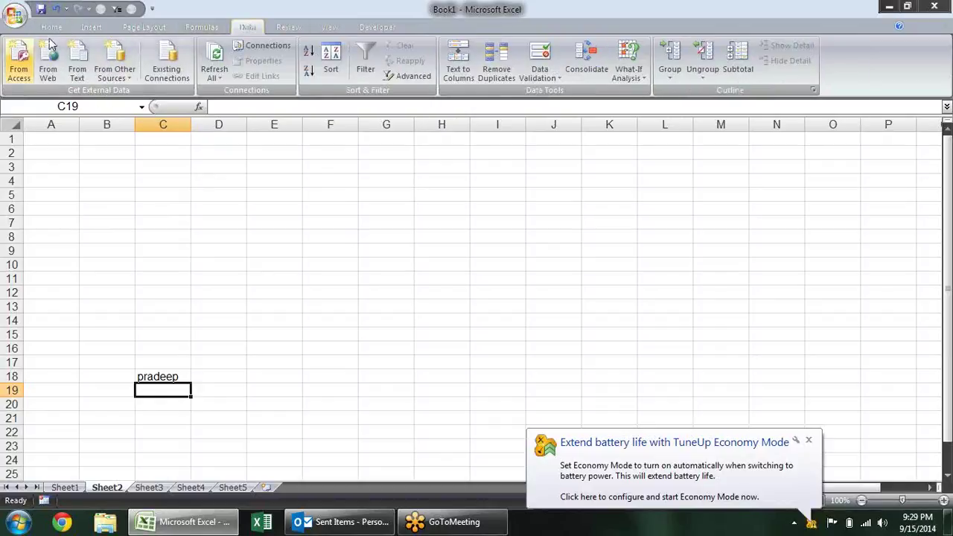
{"action": "left_click", "coordinate": [92, 27]}
{"action": "left_click", "coordinate": [23, 61]}
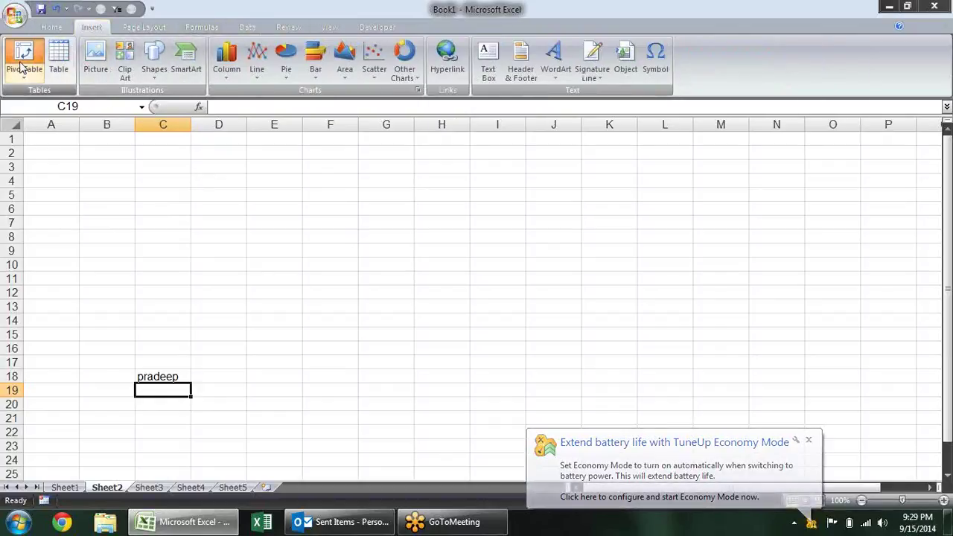
{"action": "left_click", "coordinate": [451, 235]}
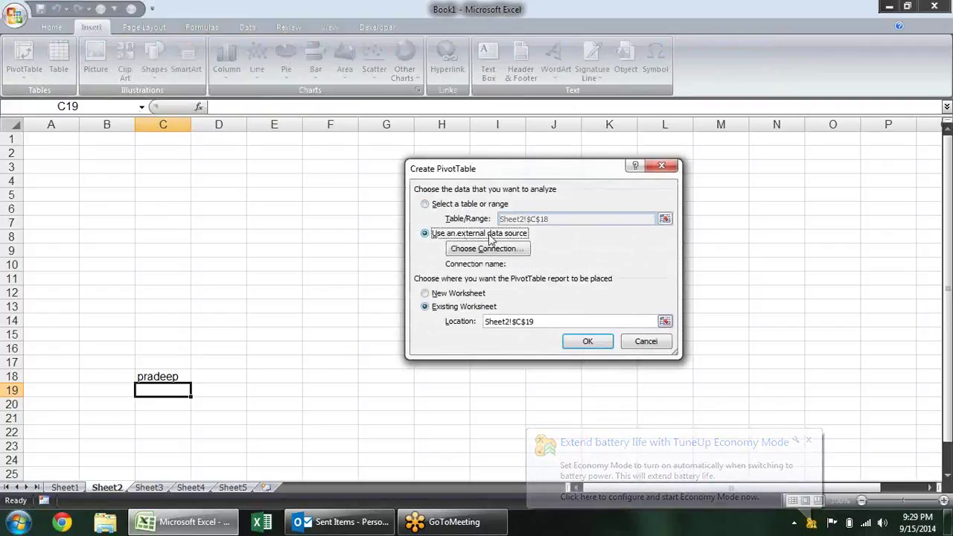
{"action": "left_click", "coordinate": [484, 250]}
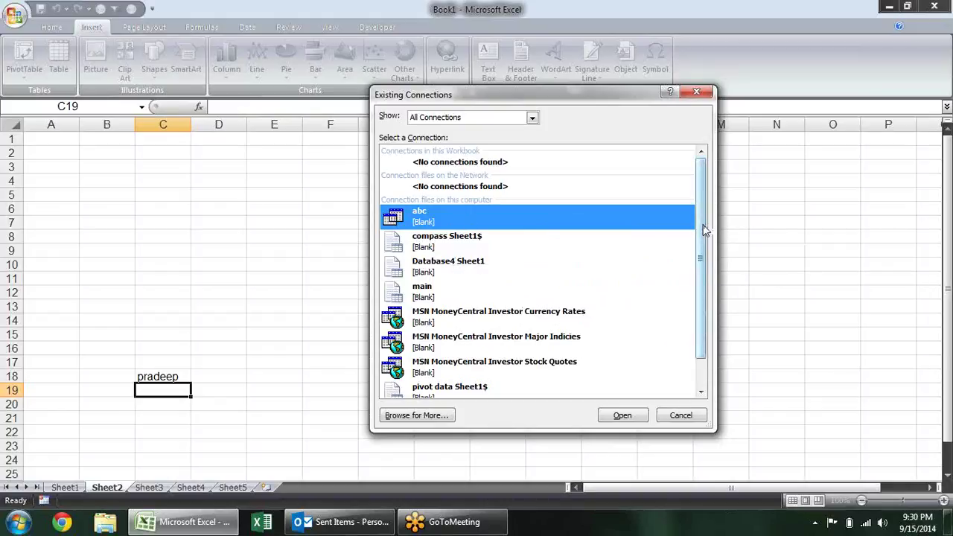
{"action": "left_click_drag", "start_coordinate": [707, 230], "coordinate": [704, 257]}
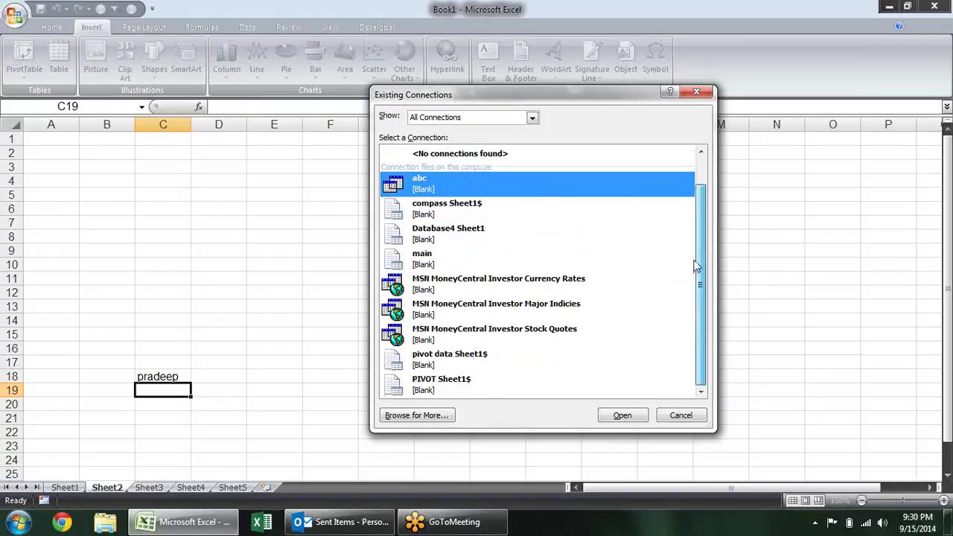
{"action": "left_click", "coordinate": [470, 365]}
{"action": "left_click", "coordinate": [630, 415]}
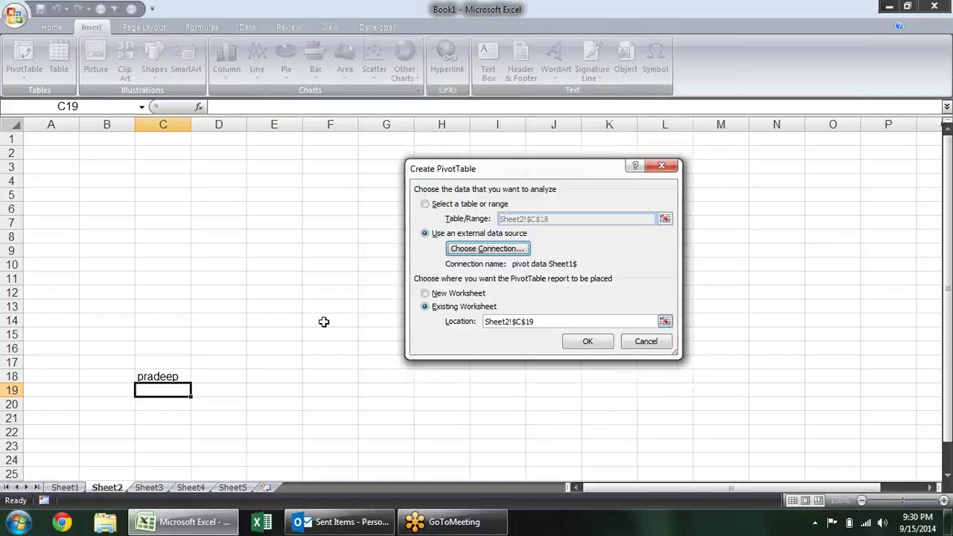
{"action": "left_click", "coordinate": [585, 344]}
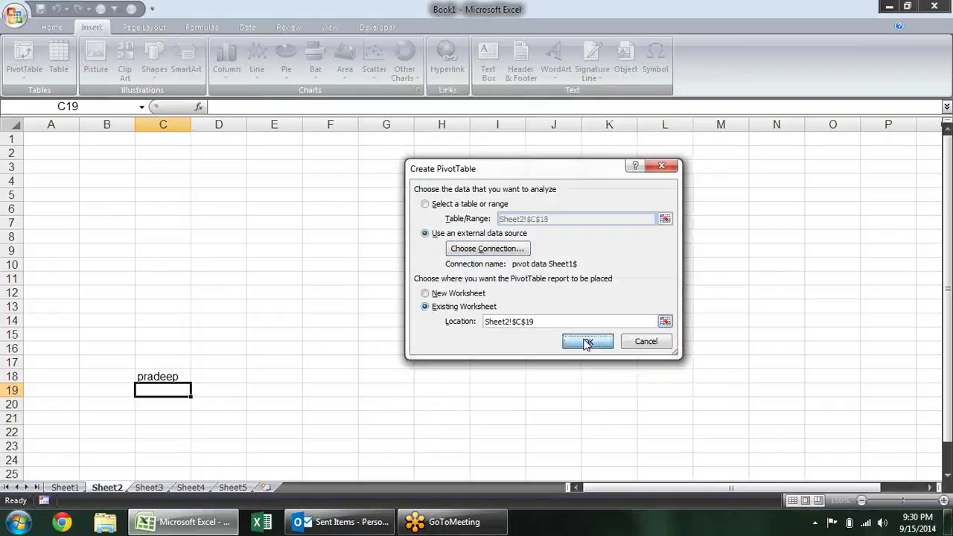
Clear C18, then build the PivotTable with Name and City as row labels and Count of Sales1 as values
{"action": "left_click", "coordinate": [158, 373]}
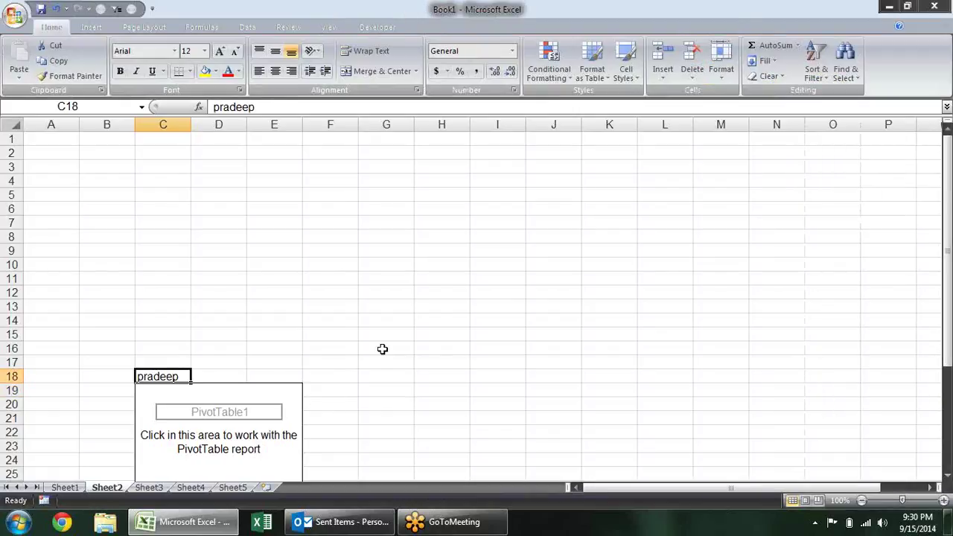
{"action": "key", "text": "Delete"}
{"action": "left_click", "coordinate": [166, 407]}
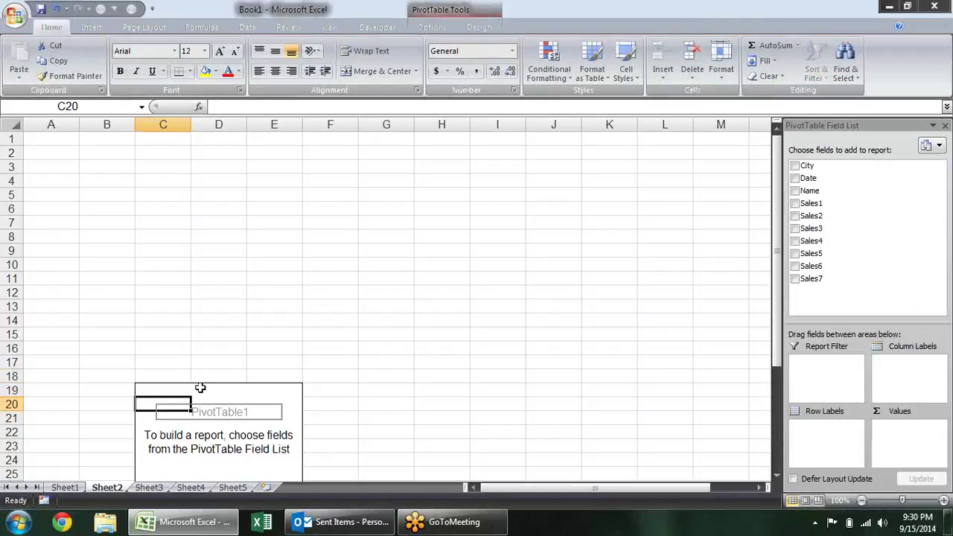
{"action": "left_click", "coordinate": [200, 387]}
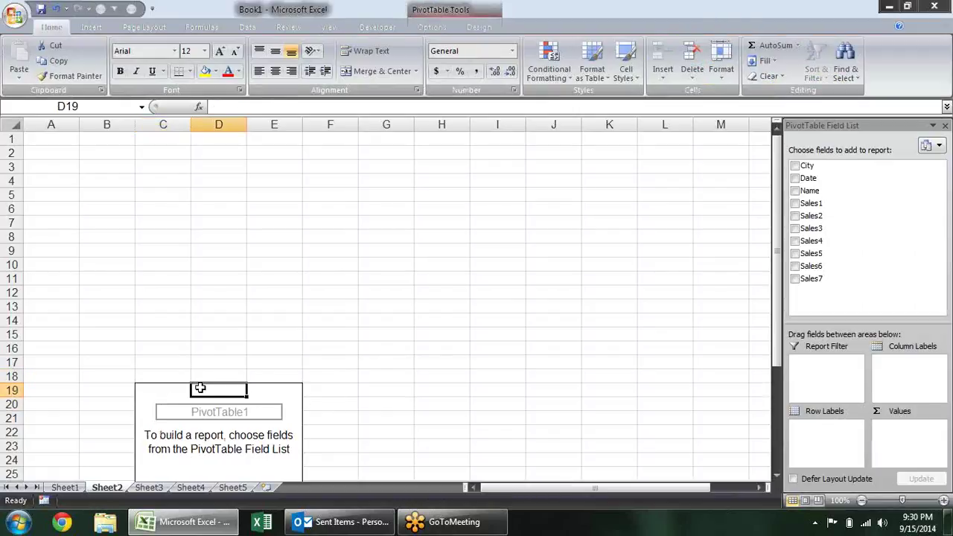
{"action": "scroll", "coordinate": [840, 187], "scroll_direction": "down", "scroll_amount": 1}
{"action": "left_click", "coordinate": [809, 190]}
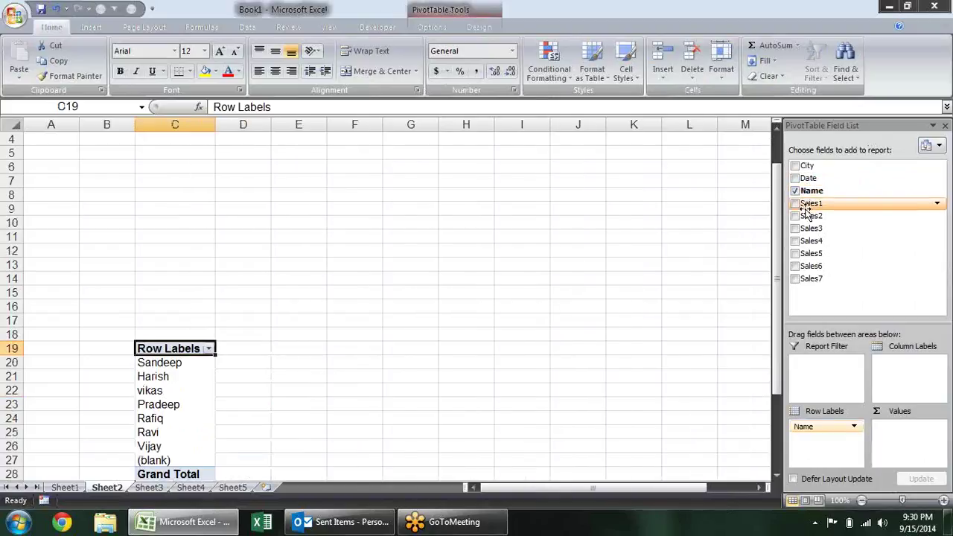
{"action": "scroll", "coordinate": [816, 223], "scroll_direction": "down", "scroll_amount": 2}
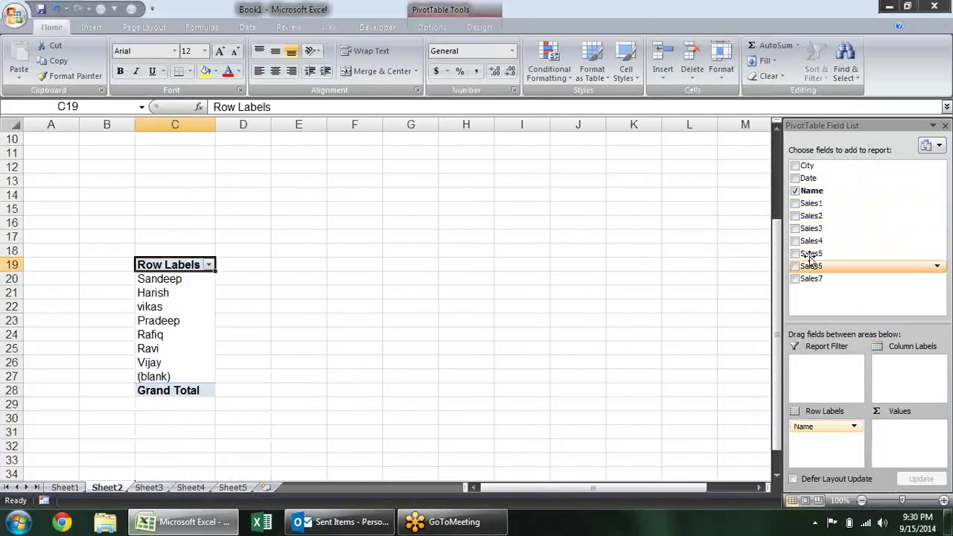
{"action": "left_click", "coordinate": [800, 204]}
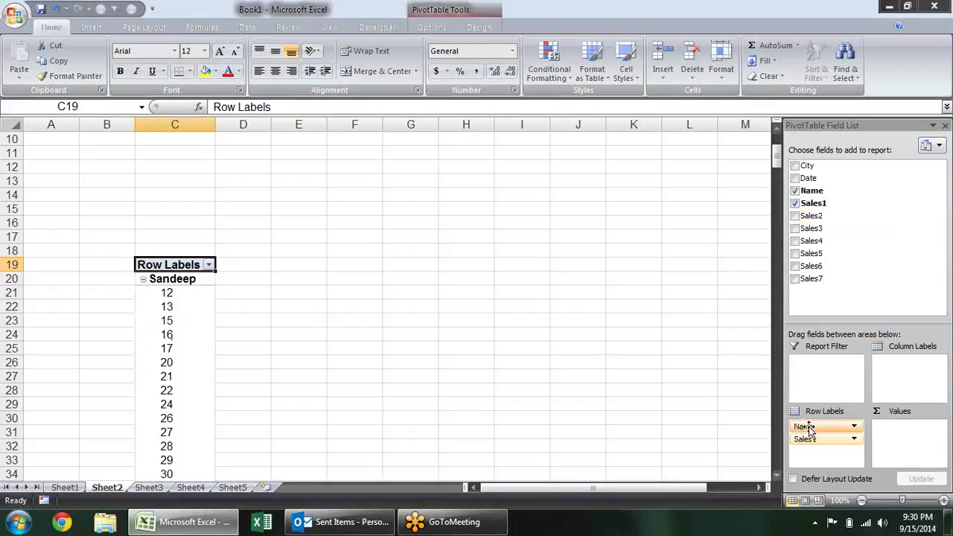
{"action": "left_click_drag", "start_coordinate": [840, 440], "coordinate": [949, 434]}
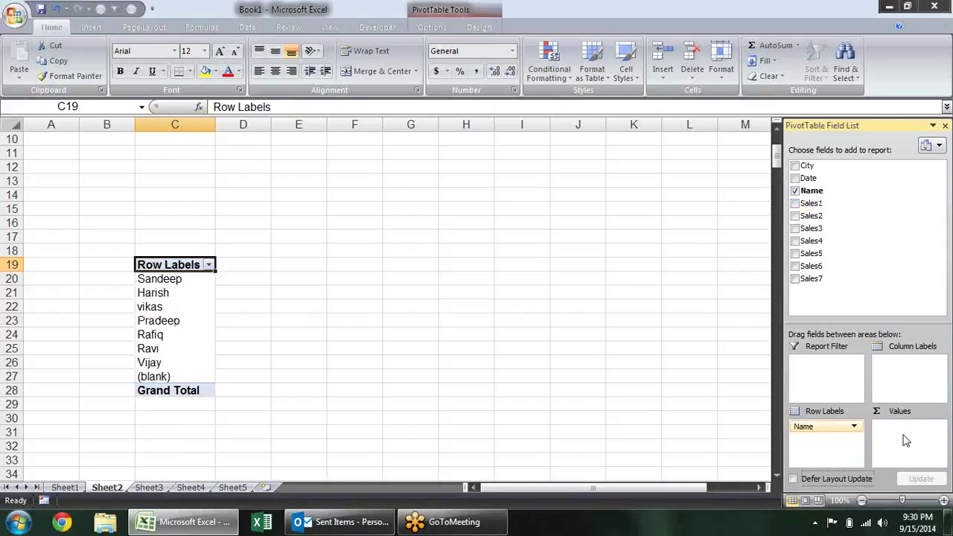
{"action": "left_click_drag", "start_coordinate": [805, 204], "coordinate": [911, 440]}
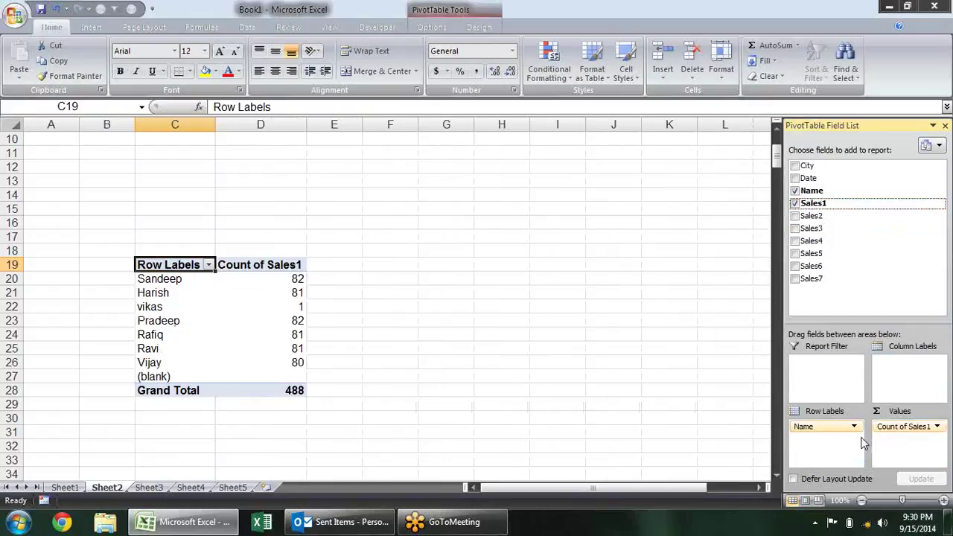
{"action": "left_click_drag", "start_coordinate": [807, 165], "coordinate": [840, 466]}
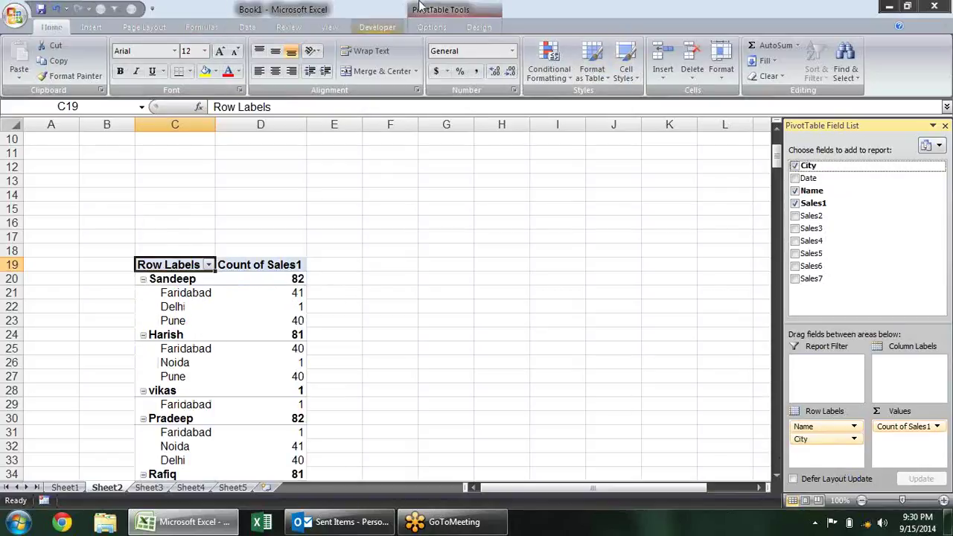
Switch the PivotTable report layout to Tabular Form and bring up the Name field's shortcut menu
{"action": "left_click", "coordinate": [479, 27]}
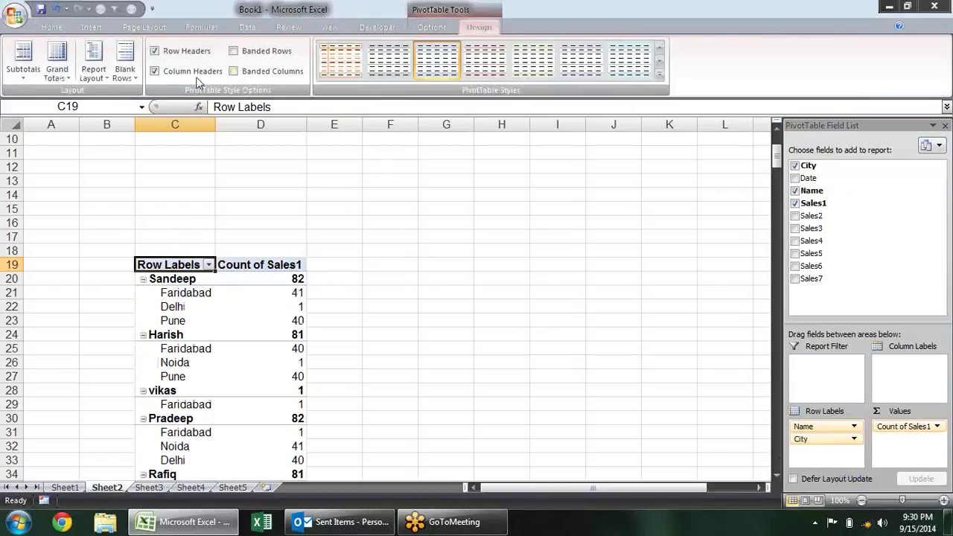
{"action": "left_click", "coordinate": [93, 71]}
{"action": "left_click", "coordinate": [204, 160]}
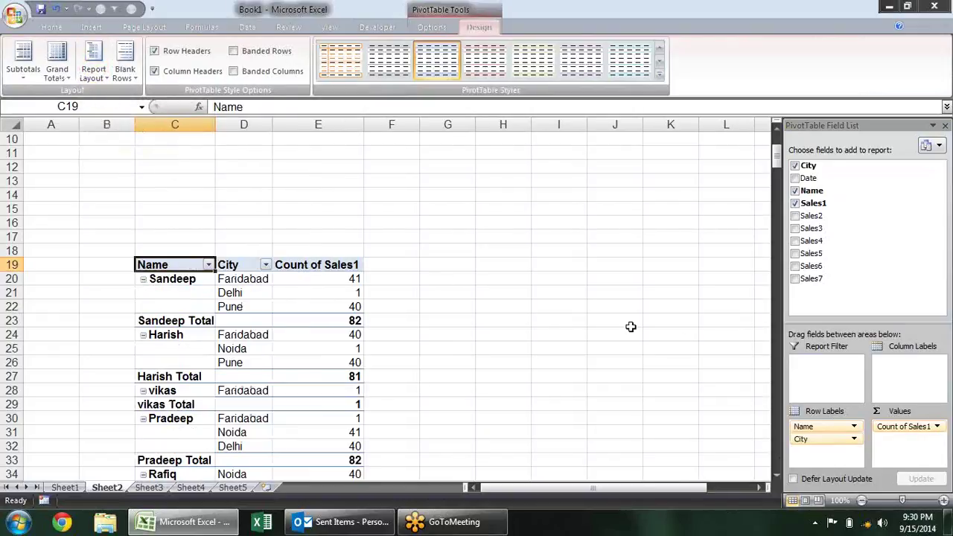
{"action": "right_click", "coordinate": [197, 295]}
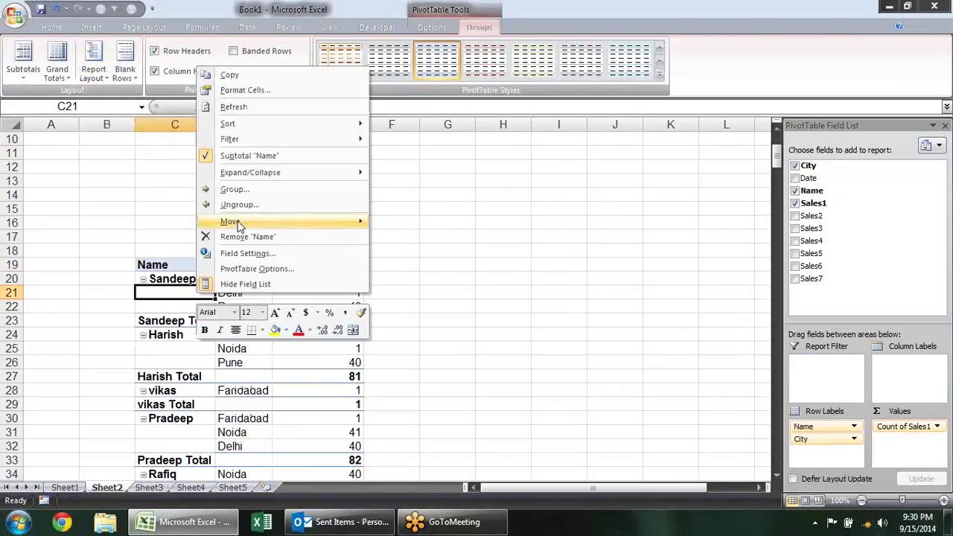
Turn off the per-name subtotals and select the pivot range C19:E36
{"action": "left_click", "coordinate": [245, 156]}
{"action": "left_click", "coordinate": [435, 326]}
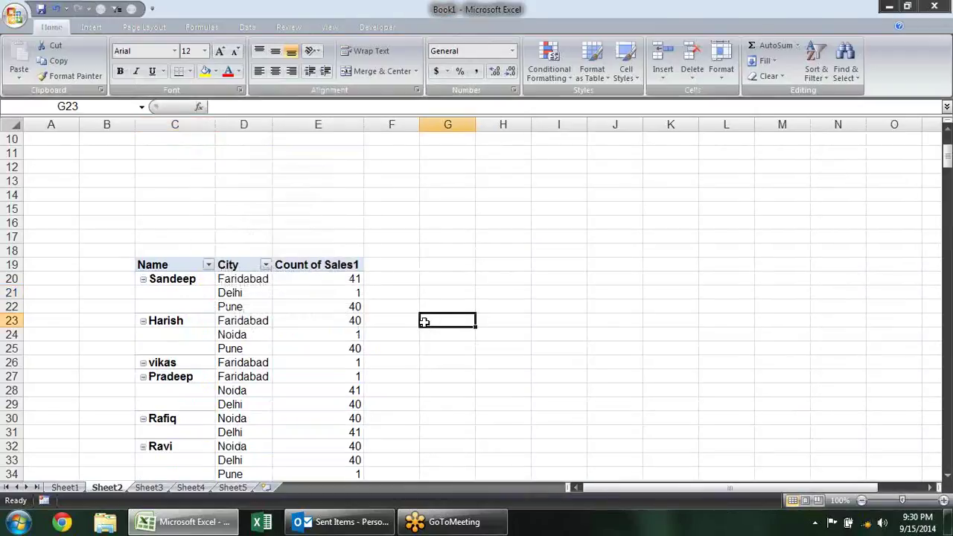
{"action": "scroll", "coordinate": [417, 305], "scroll_direction": "down", "scroll_amount": 2}
{"action": "left_click_drag", "start_coordinate": [178, 185], "coordinate": [300, 419]}
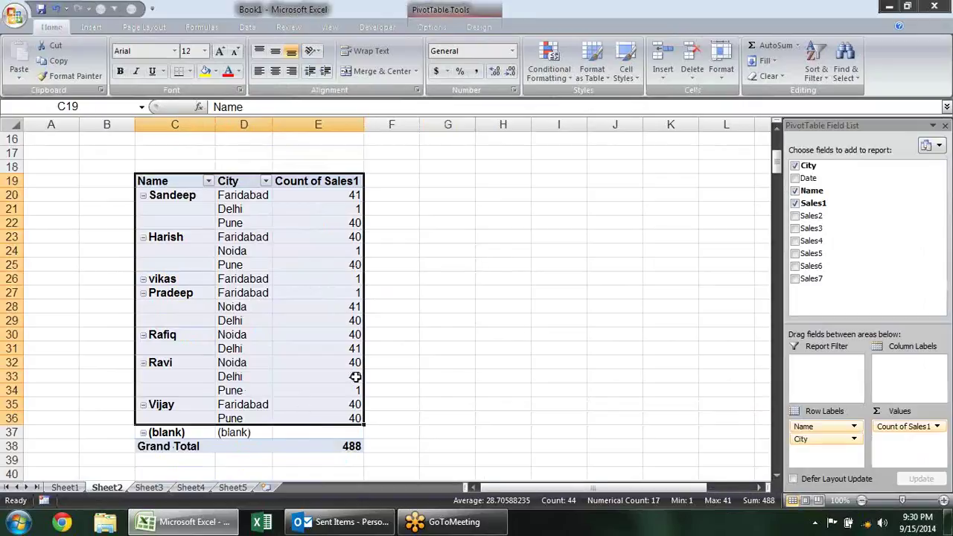
{"action": "left_click", "coordinate": [508, 301]}
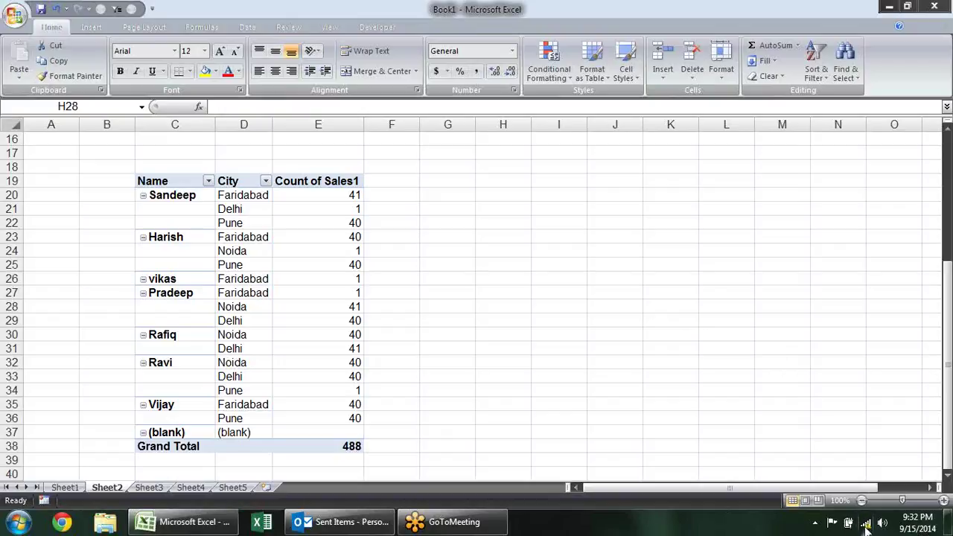
{"action": "left_click", "coordinate": [866, 523]}
{"action": "left_click", "coordinate": [681, 299]}
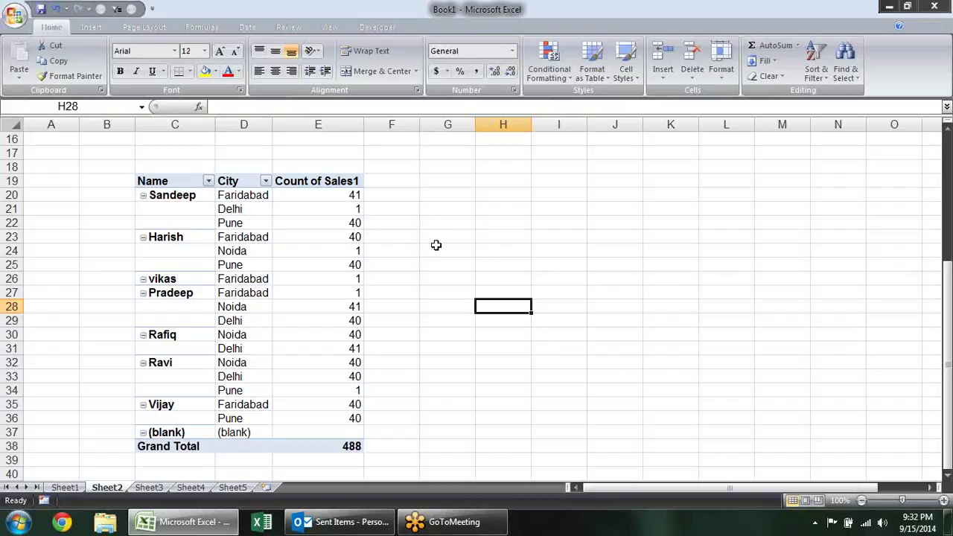
{"action": "left_click_drag", "start_coordinate": [437, 251], "coordinate": [434, 239]}
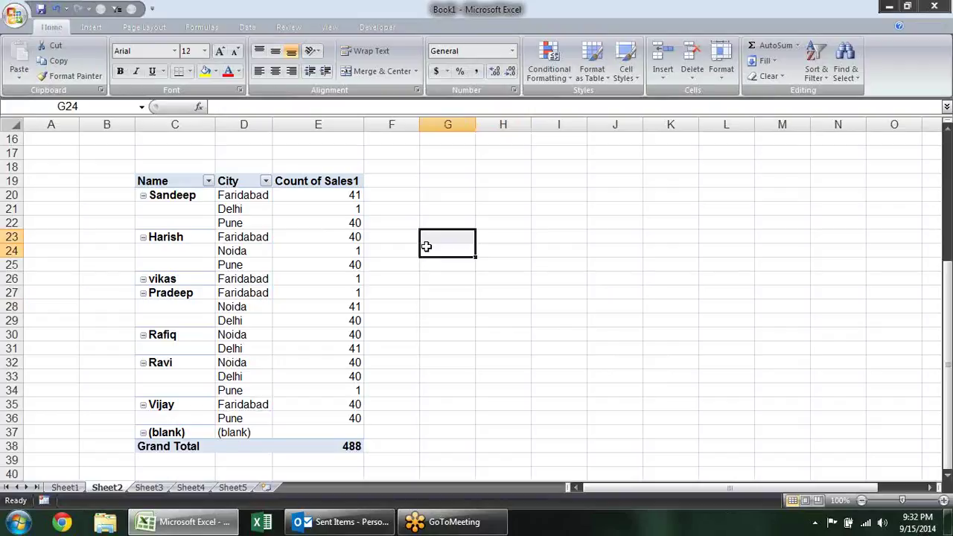
{"action": "left_click", "coordinate": [408, 276]}
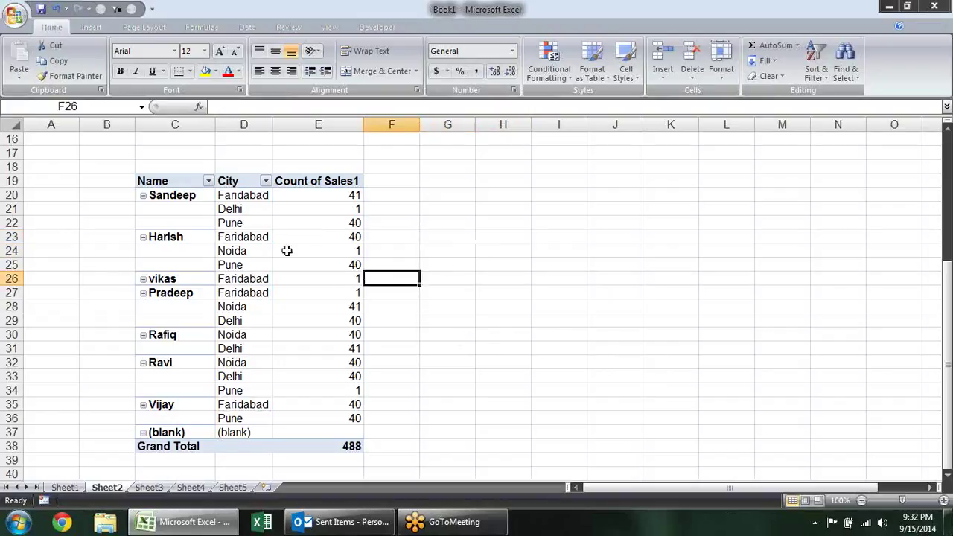
{"action": "left_click", "coordinate": [265, 225]}
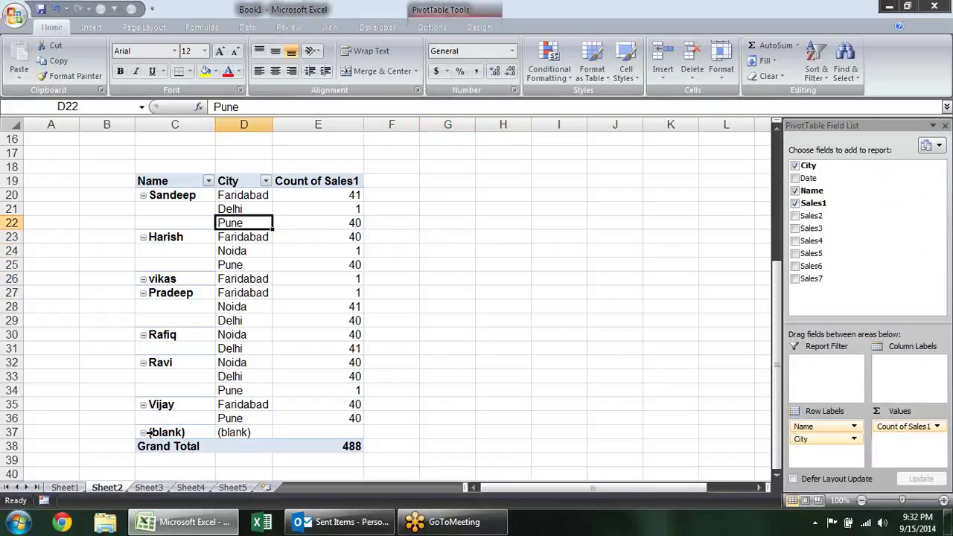
Copy the pivot table and paste it as values at A3 on Sheet3
{"action": "left_click_drag", "start_coordinate": [190, 183], "coordinate": [320, 444]}
{"action": "key", "text": "ctrl+c"}
{"action": "left_click", "coordinate": [148, 487]}
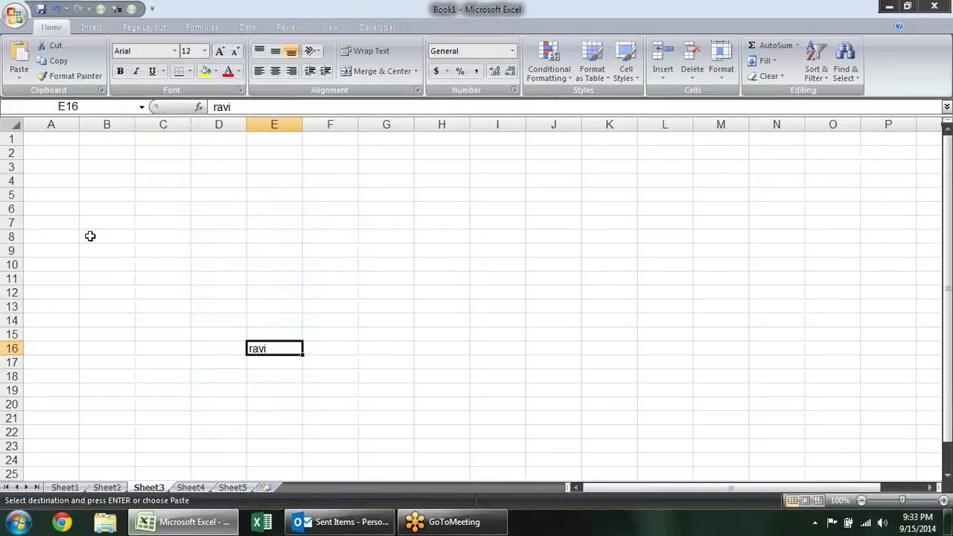
{"action": "key", "text": "alt+e"}
{"action": "key", "text": "s"}
{"action": "key", "text": "v"}
{"action": "key", "text": "Return"}
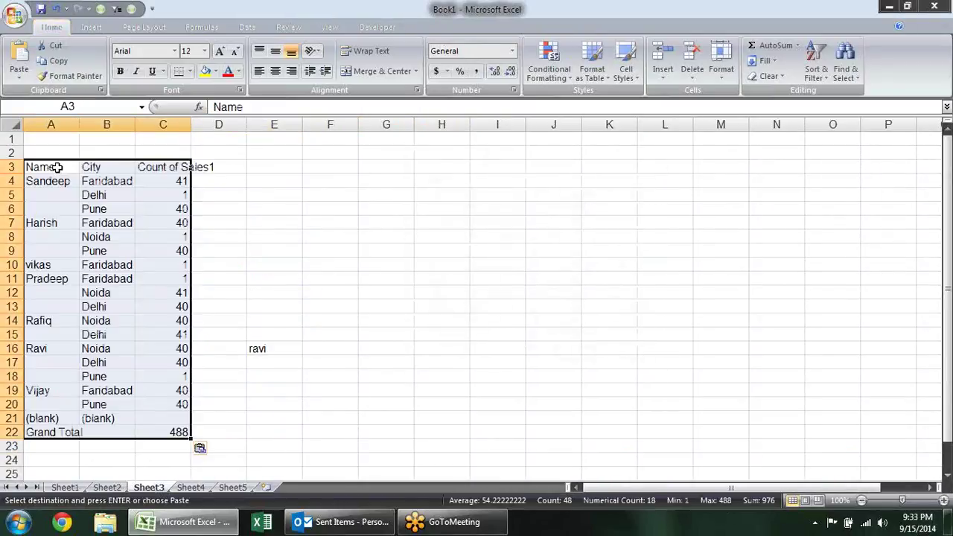
Delete the (blank) row 21 and clear the Grand Total row
{"action": "left_click", "coordinate": [13, 413]}
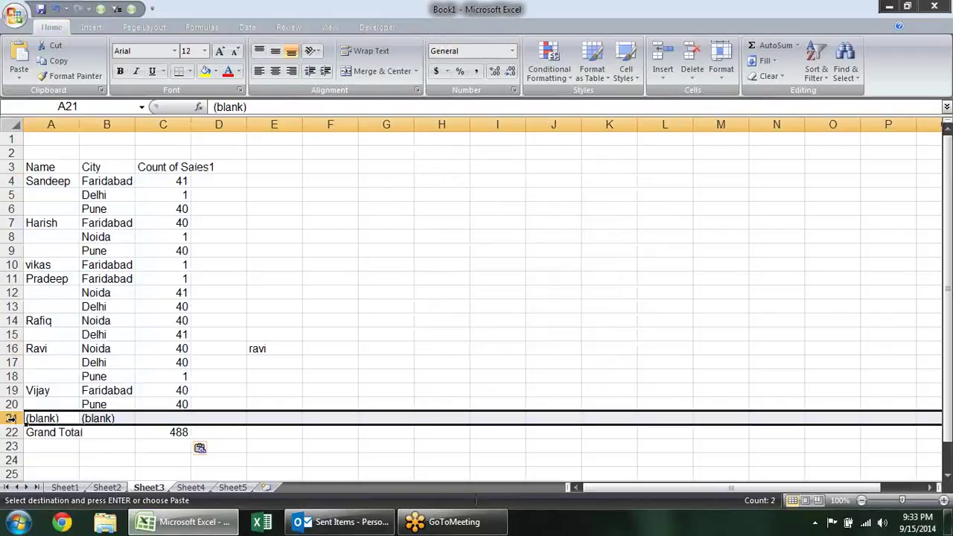
{"action": "key", "text": "ctrl+minus"}
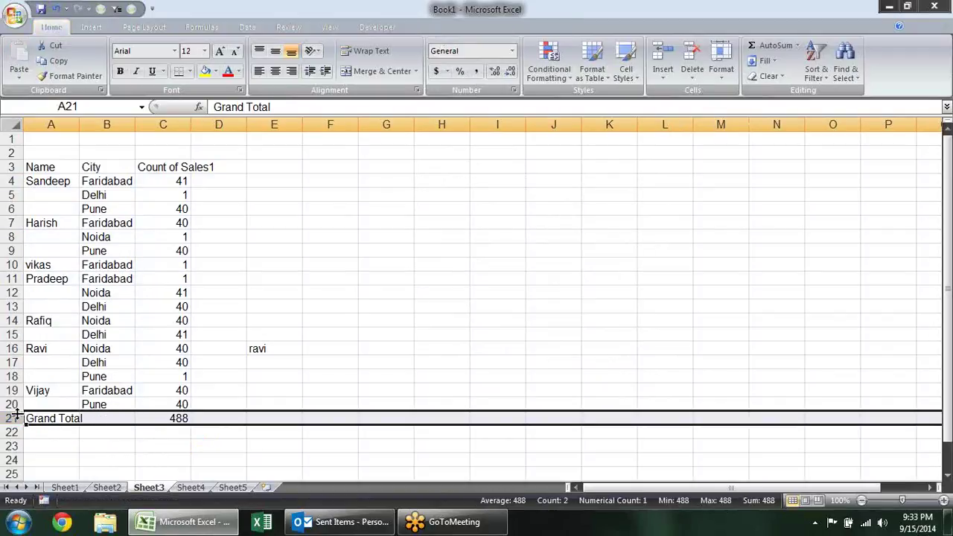
{"action": "key", "text": "Delete"}
Inspect the blank cells in the Name column, selecting A5:A6
{"action": "left_click", "coordinate": [142, 458]}
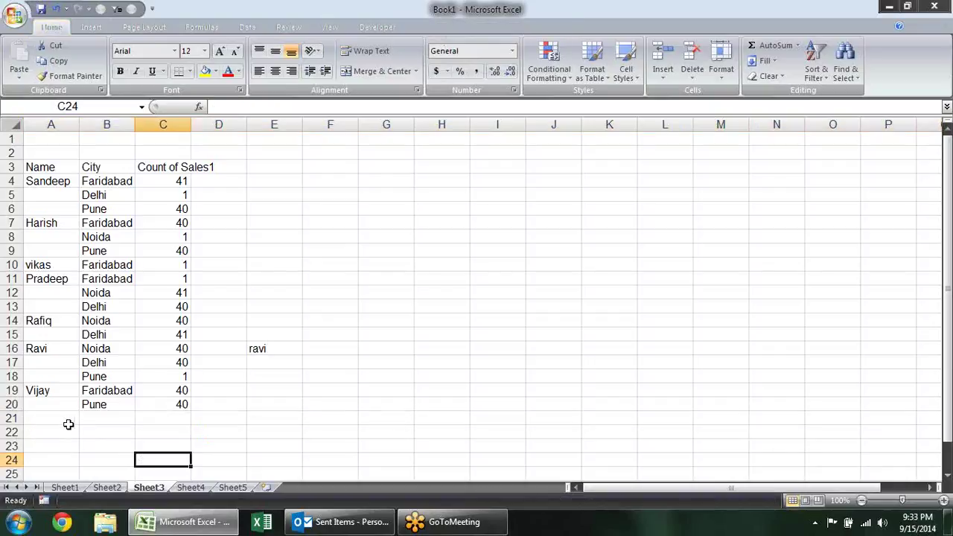
{"action": "left_click", "coordinate": [68, 405]}
{"action": "left_click", "coordinate": [66, 376]}
{"action": "left_click", "coordinate": [64, 359]}
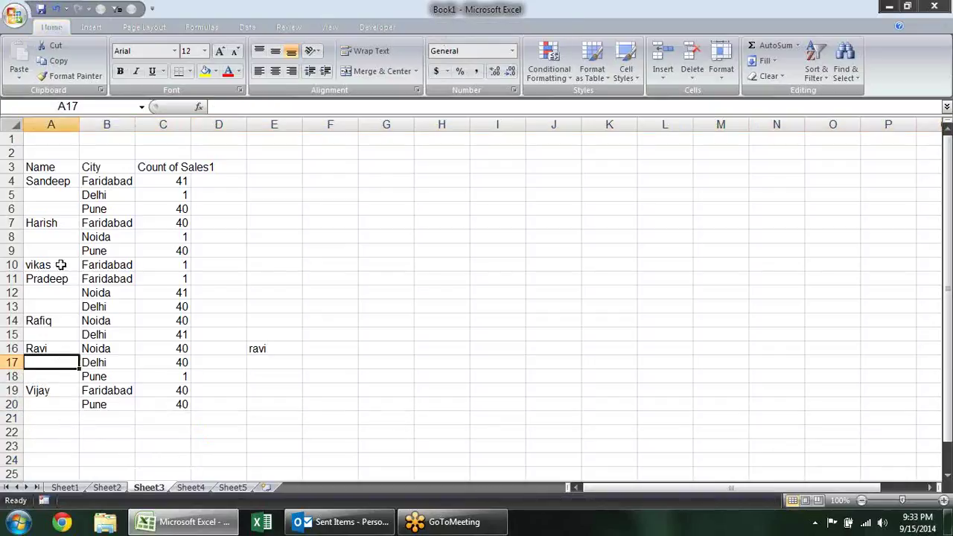
{"action": "left_click", "coordinate": [43, 167]}
{"action": "left_click_drag", "start_coordinate": [52, 195], "coordinate": [56, 211]}
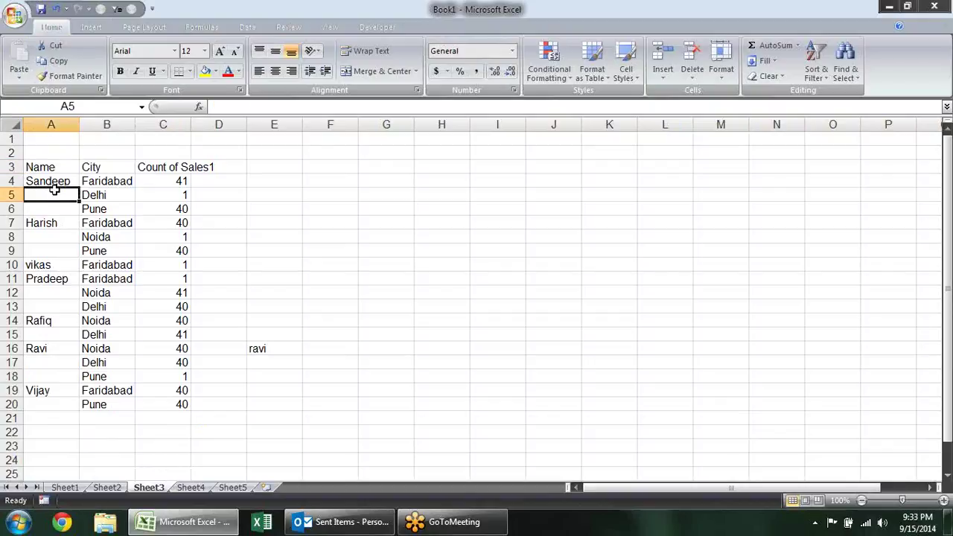
Delete the stray ravi entry in E16 and turn on filtering for the A3:C20 table
{"action": "left_click", "coordinate": [266, 350]}
{"action": "key", "text": "Delete"}
{"action": "left_click", "coordinate": [233, 333]}
{"action": "mouse_move", "coordinate": [43, 165]}
{"action": "left_mouse_down"}
{"action": "mouse_move", "coordinate": [171, 365]}
{"action": "mouse_move", "coordinate": [165, 405]}
{"action": "left_mouse_up"}
{"action": "key", "text": "ctrl+shift+l"}
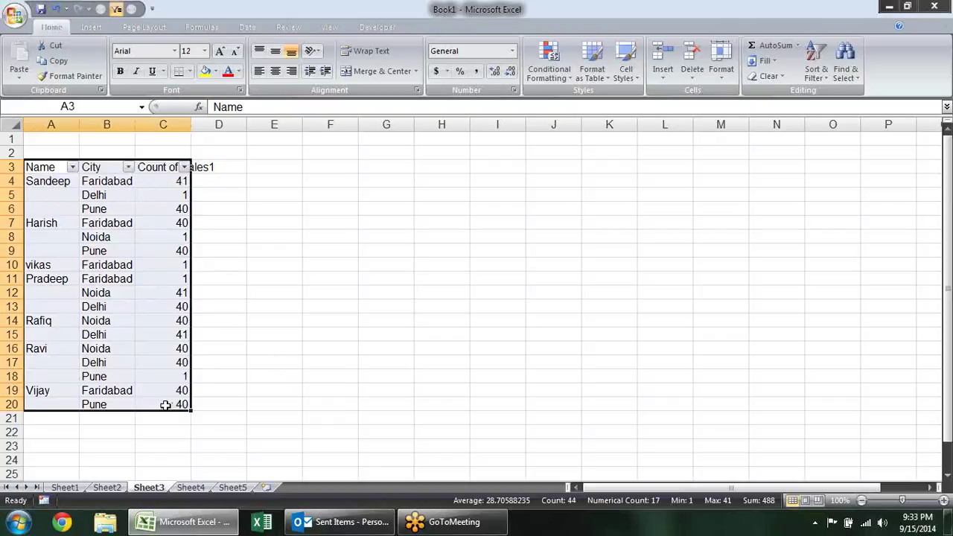
{"action": "left_click", "coordinate": [237, 253]}
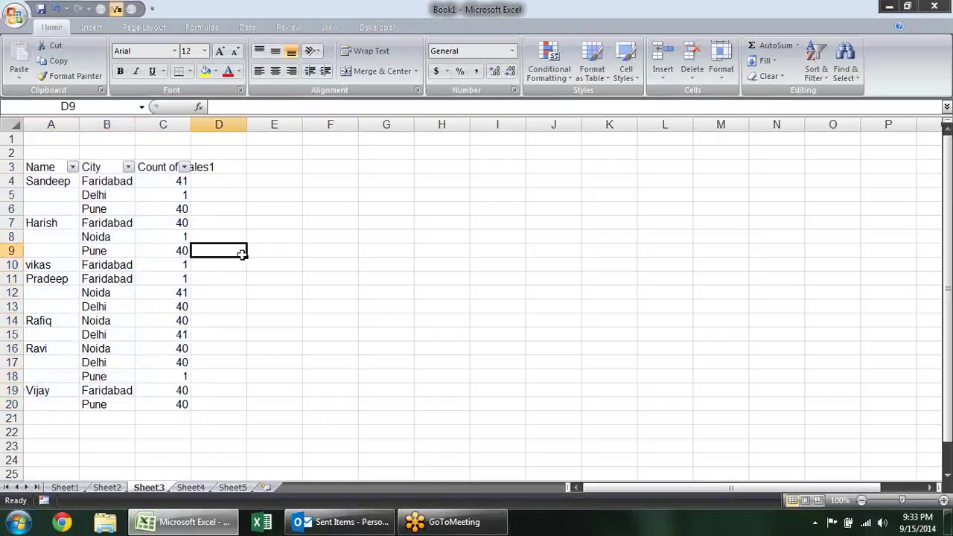
Filter the Name column to show only (Blanks)
{"action": "left_click", "coordinate": [73, 167]}
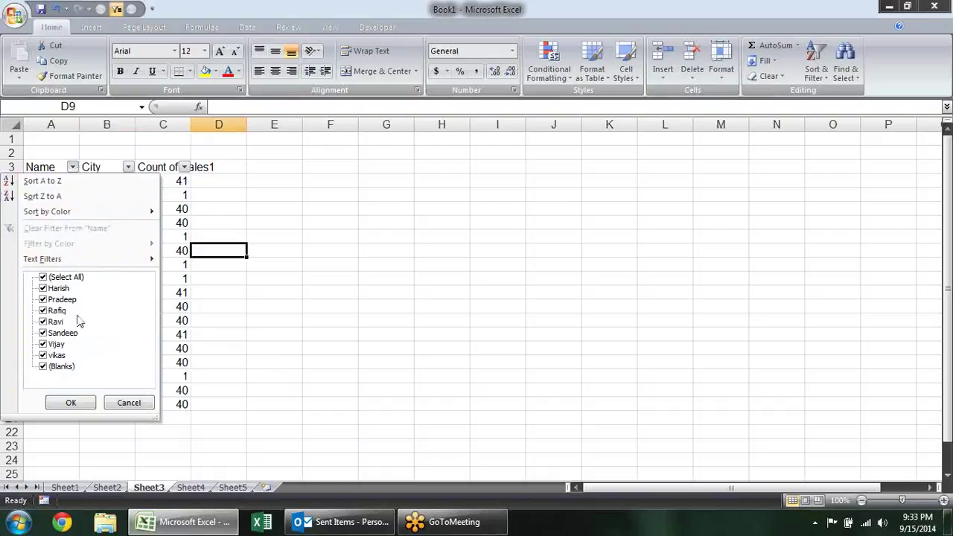
{"action": "left_click", "coordinate": [62, 277]}
{"action": "left_click", "coordinate": [62, 366]}
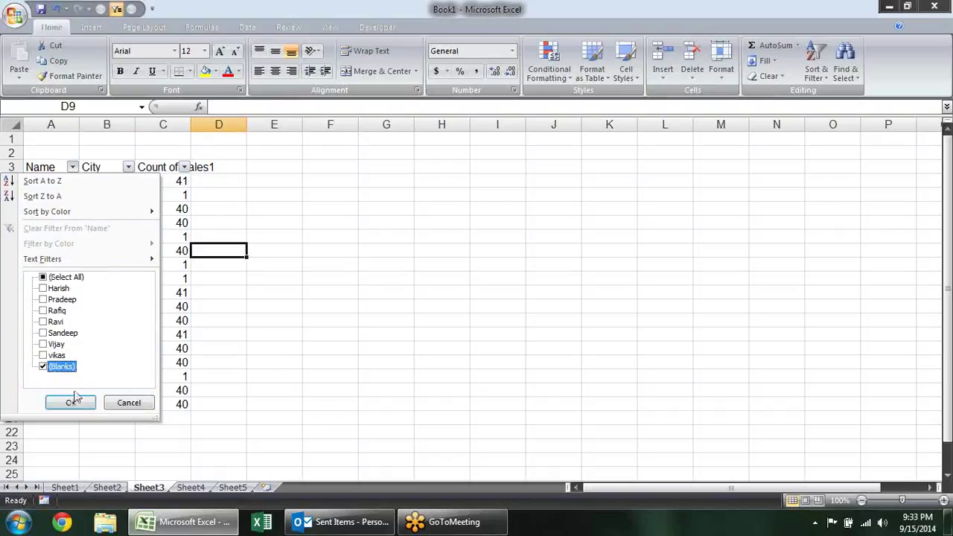
{"action": "left_click", "coordinate": [75, 402]}
Enter =A4 in A5 and fill it down to row 20
{"action": "left_click", "coordinate": [69, 183]}
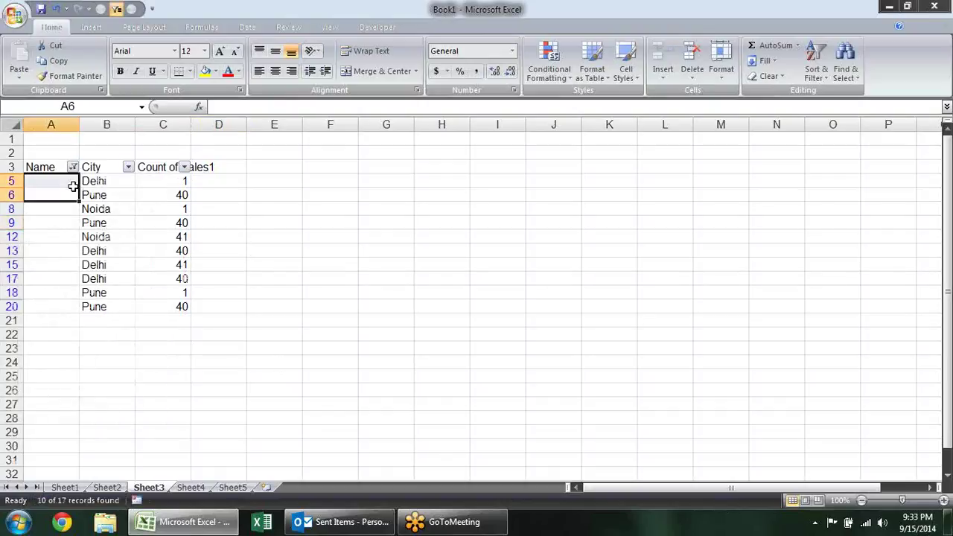
{"action": "type", "text": "="}
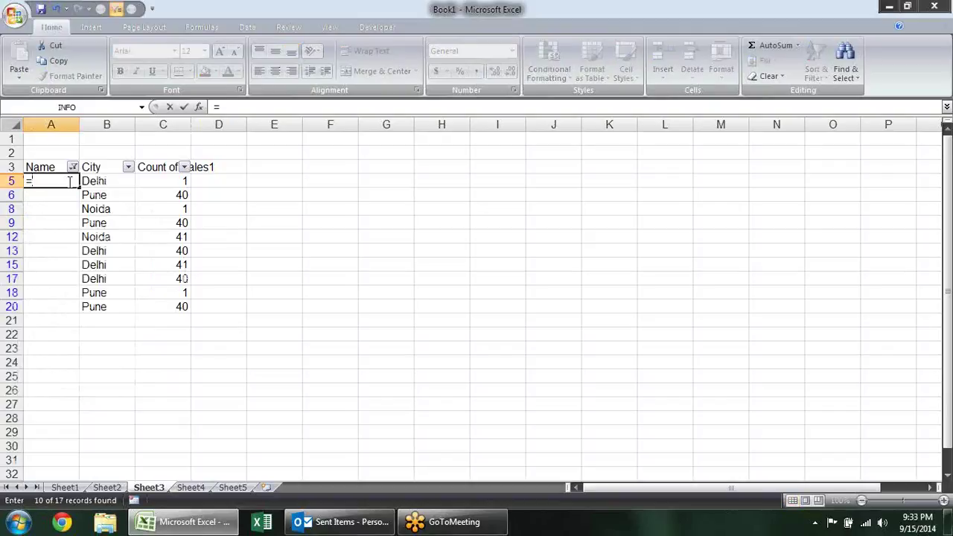
{"action": "type", "text": "a4"}
{"action": "key", "text": "Return"}
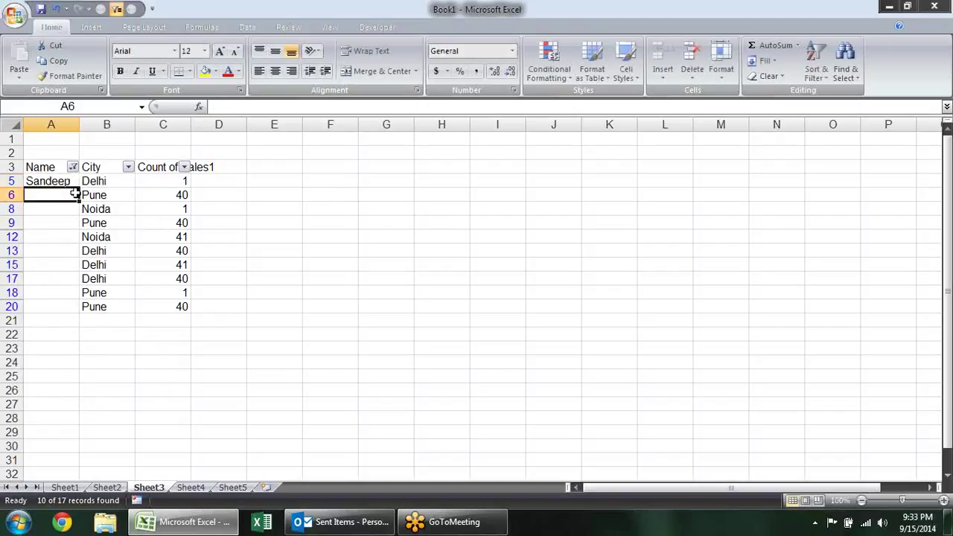
{"action": "left_click", "coordinate": [72, 181]}
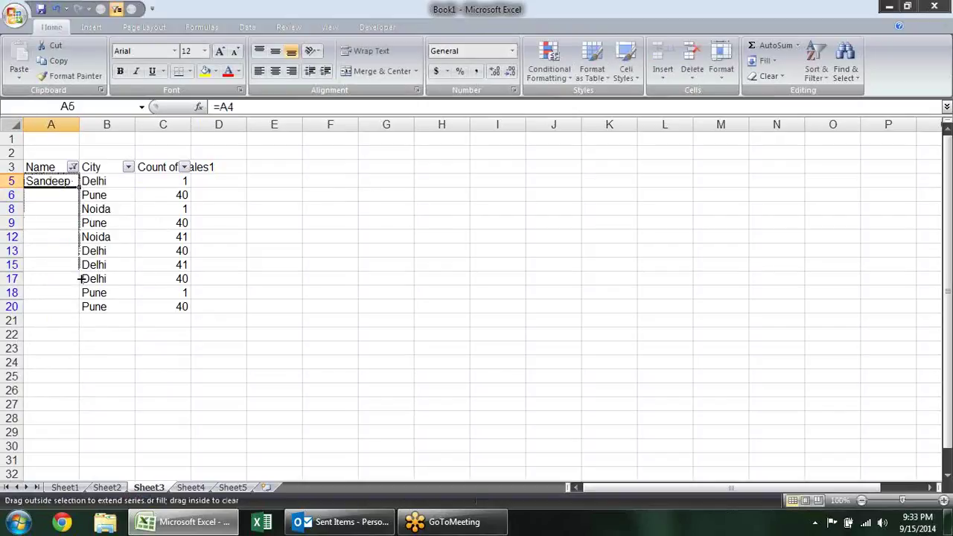
{"action": "left_click_drag", "start_coordinate": [79, 187], "coordinate": [83, 308]}
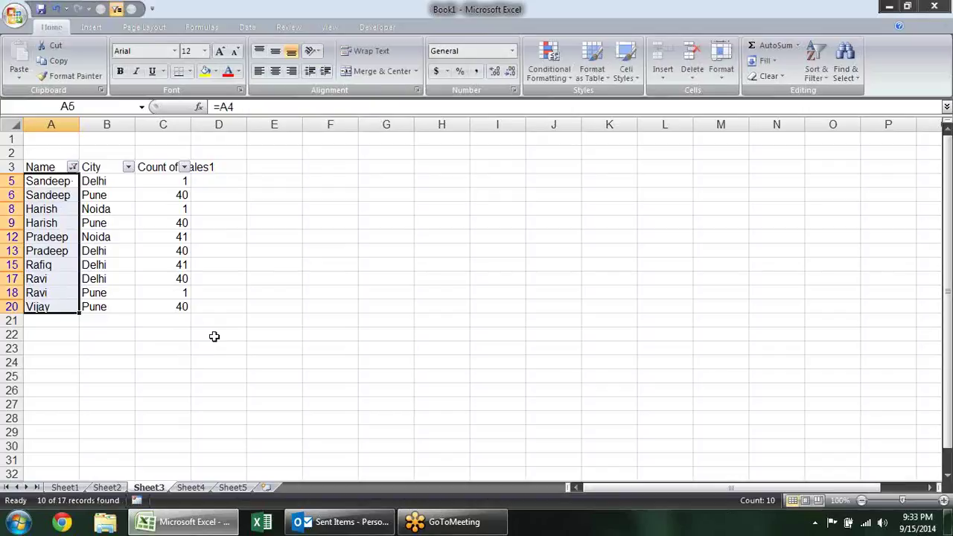
Clear the Name filter, undo the =A4 fill, and show all rows again with Select All
{"action": "left_click", "coordinate": [72, 166]}
{"action": "left_click", "coordinate": [67, 277]}
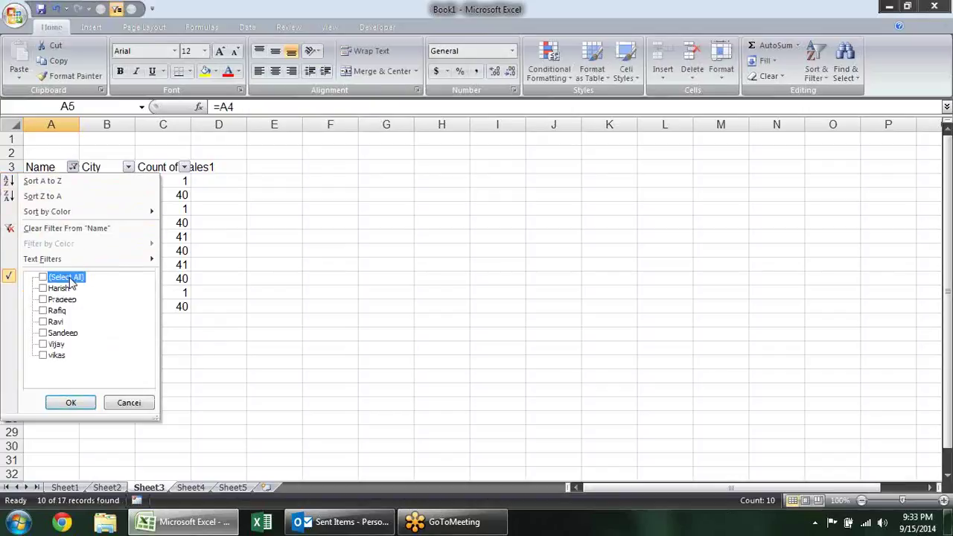
{"action": "left_click", "coordinate": [81, 402]}
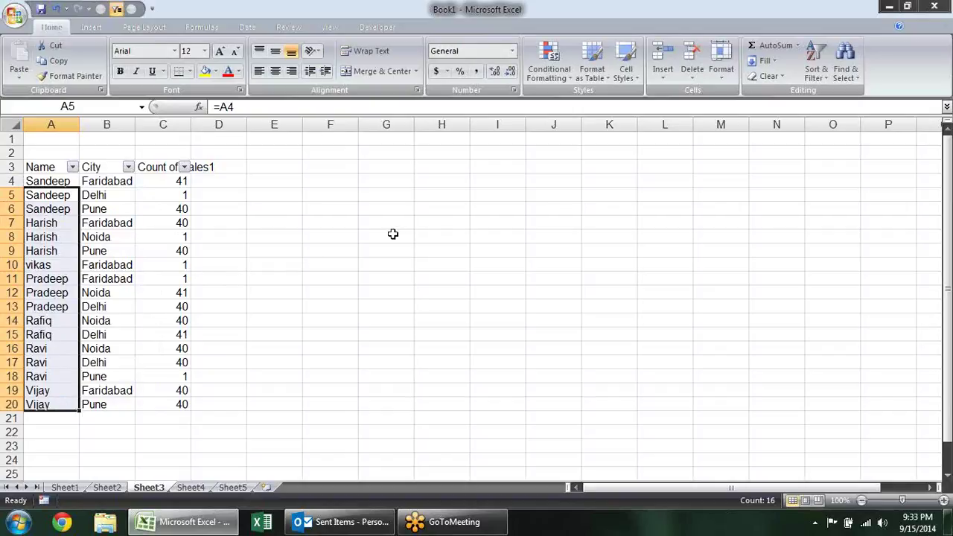
{"action": "key", "text": "ctrl+z"}
{"action": "key", "text": "ctrl+z"}
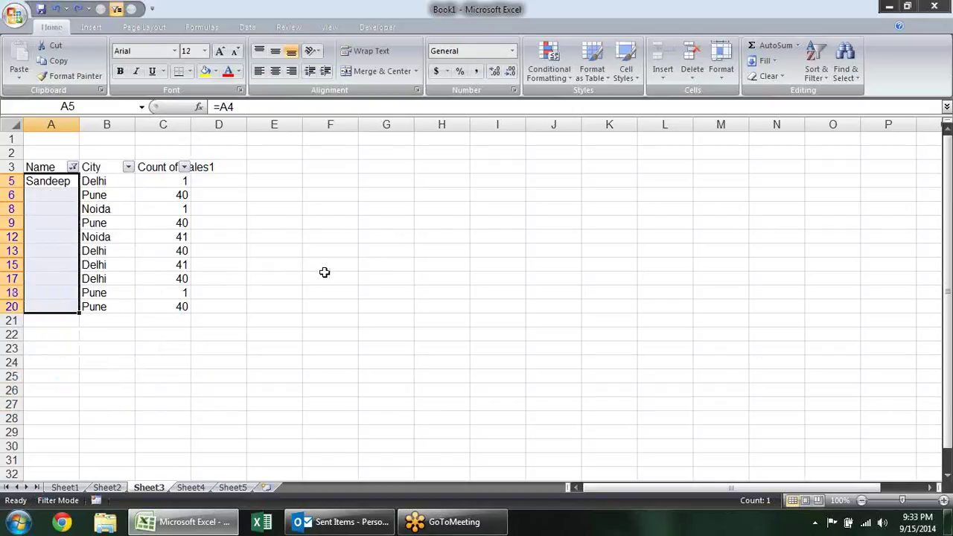
{"action": "key", "text": "ctrl+z"}
{"action": "left_click", "coordinate": [72, 167]}
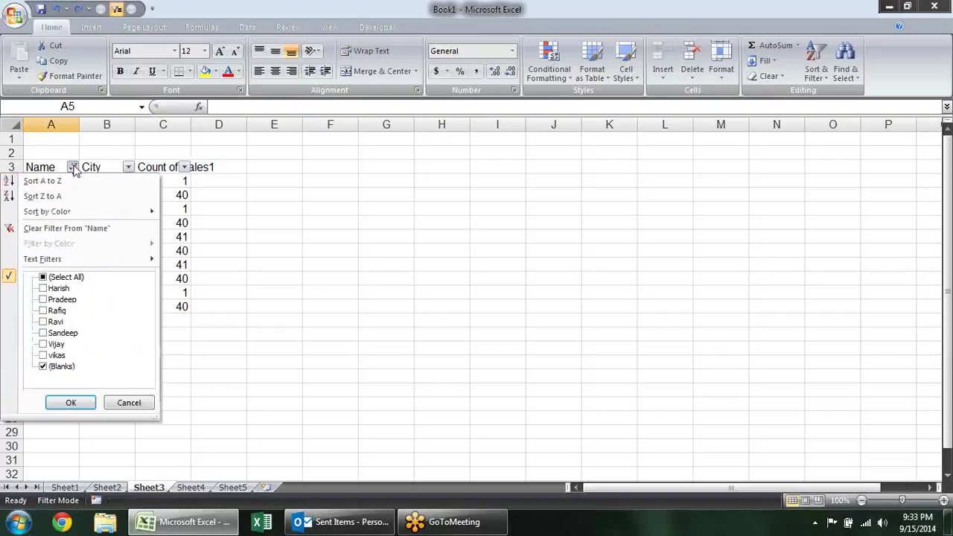
{"action": "left_click", "coordinate": [64, 276]}
{"action": "left_click", "coordinate": [75, 403]}
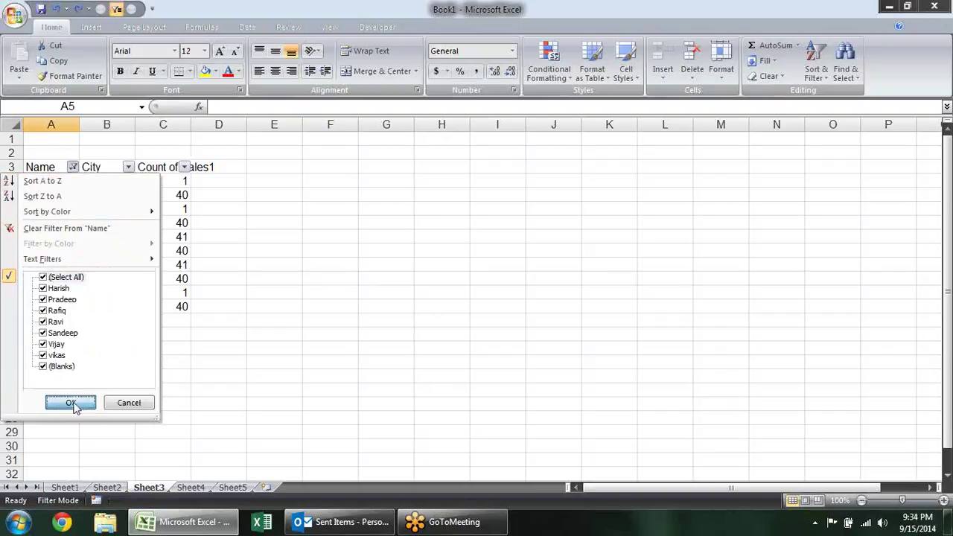
{"action": "left_click", "coordinate": [265, 262]}
{"action": "left_click", "coordinate": [58, 194]}
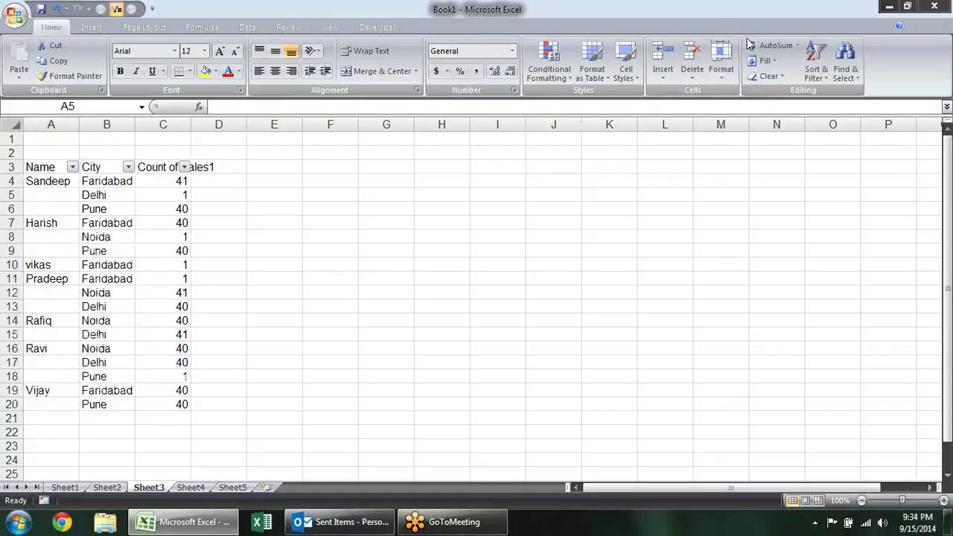
{"action": "left_click", "coordinate": [845, 63]}
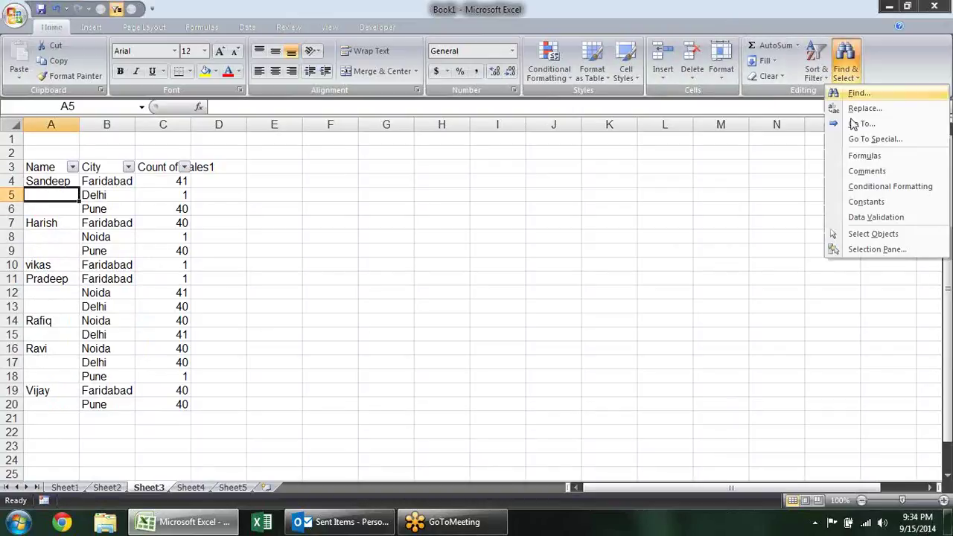
{"action": "left_click", "coordinate": [867, 139]}
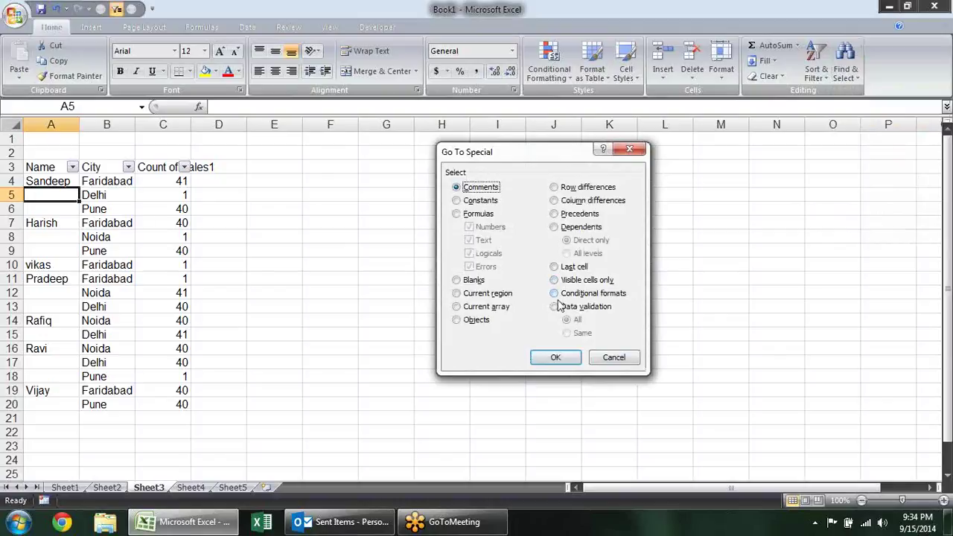
{"action": "left_click", "coordinate": [480, 282]}
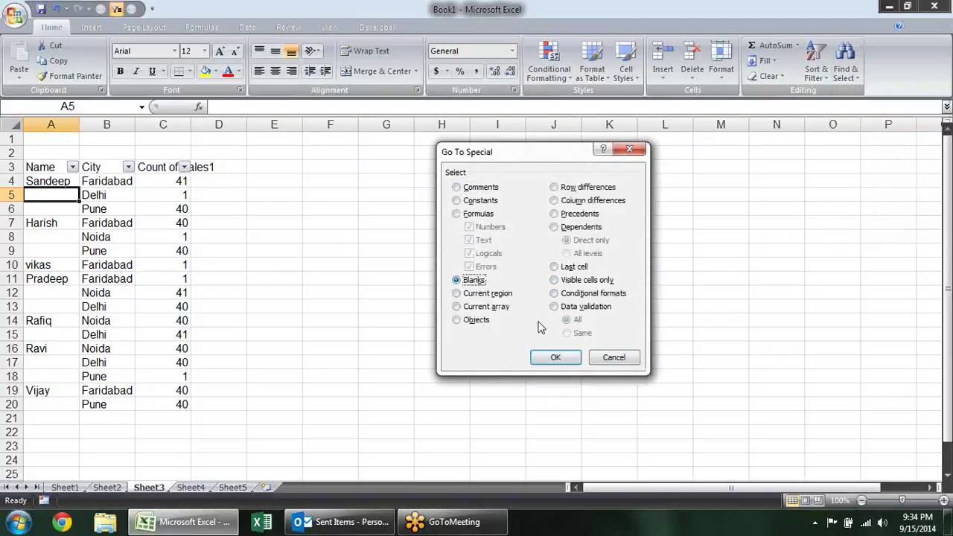
{"action": "left_click", "coordinate": [556, 357]}
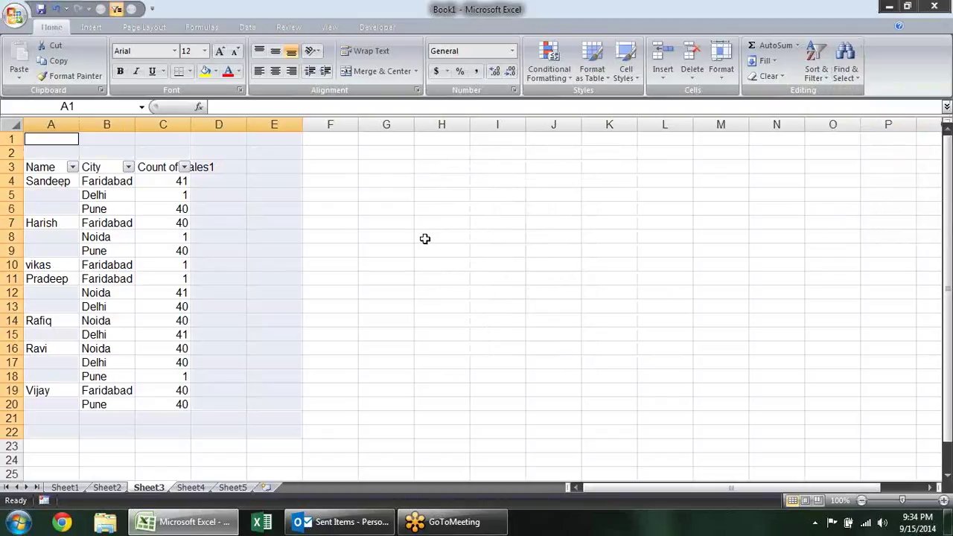
{"action": "left_click", "coordinate": [425, 238]}
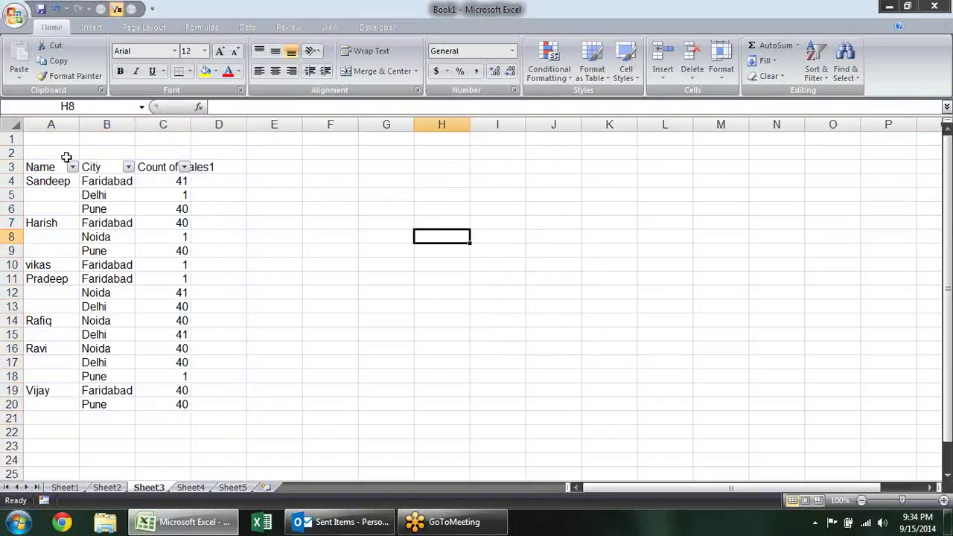
{"action": "left_click_drag", "start_coordinate": [64, 166], "coordinate": [180, 403]}
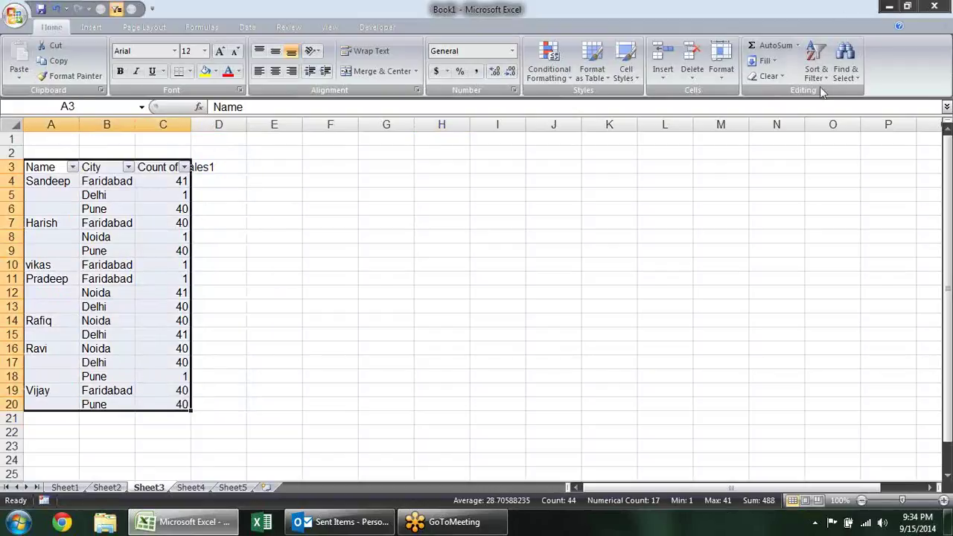
{"action": "left_click", "coordinate": [845, 63]}
{"action": "left_click", "coordinate": [871, 140]}
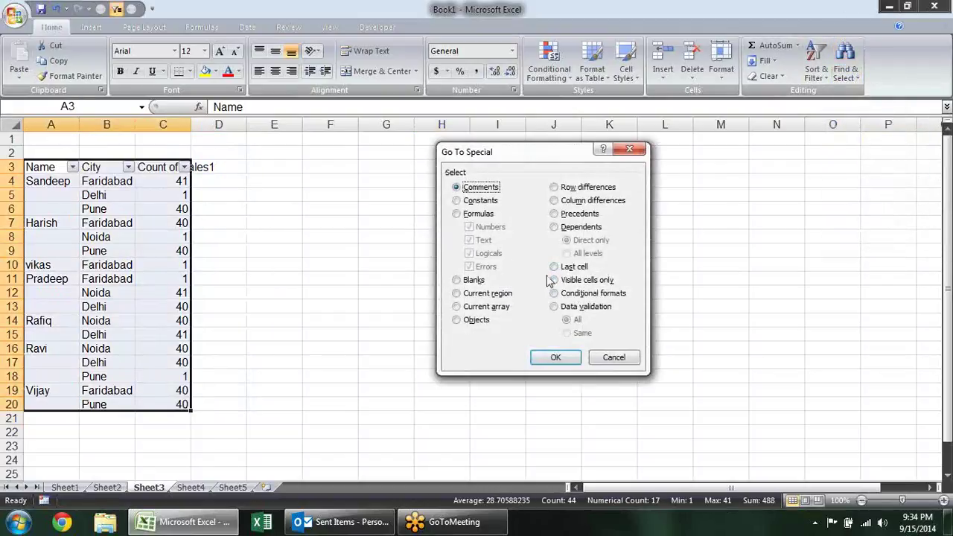
{"action": "left_click", "coordinate": [456, 279]}
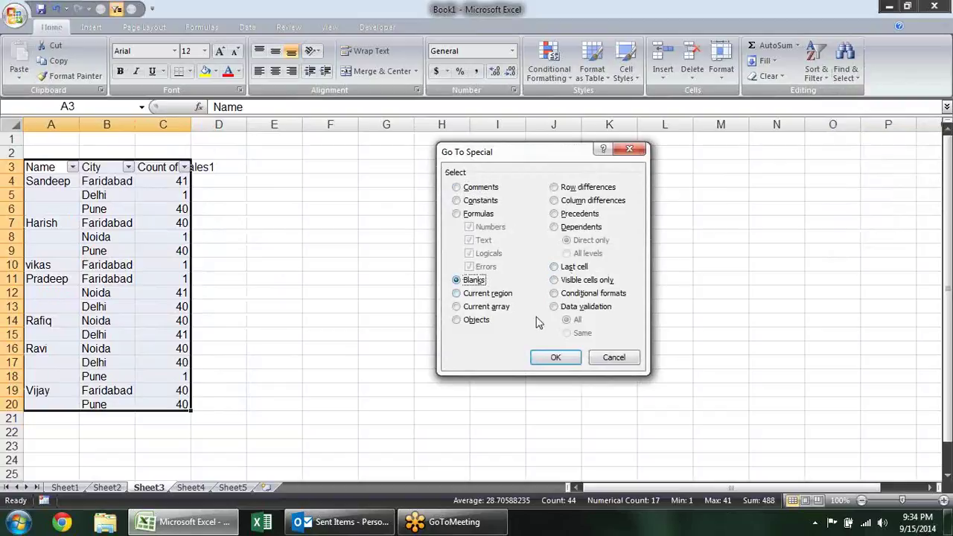
{"action": "left_click", "coordinate": [551, 357]}
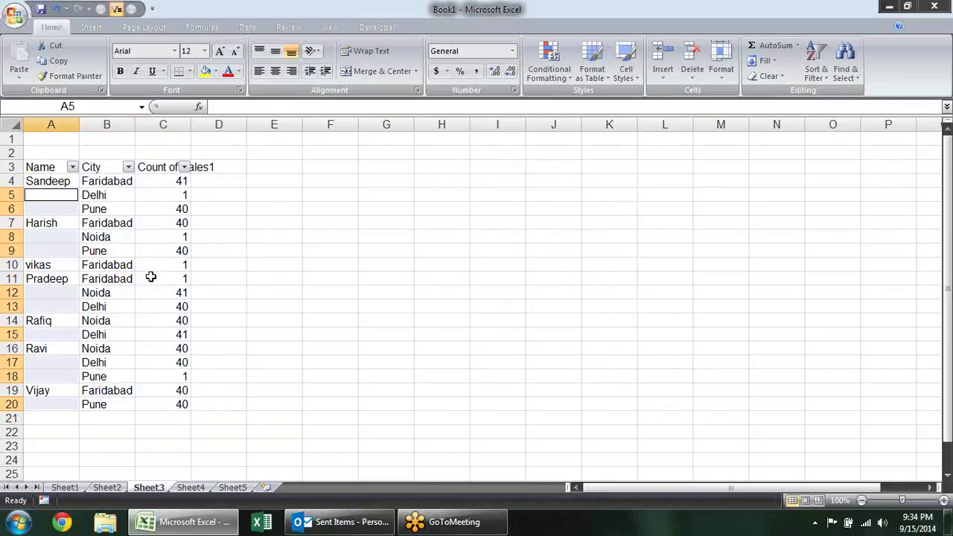
{"action": "type", "text": "="}
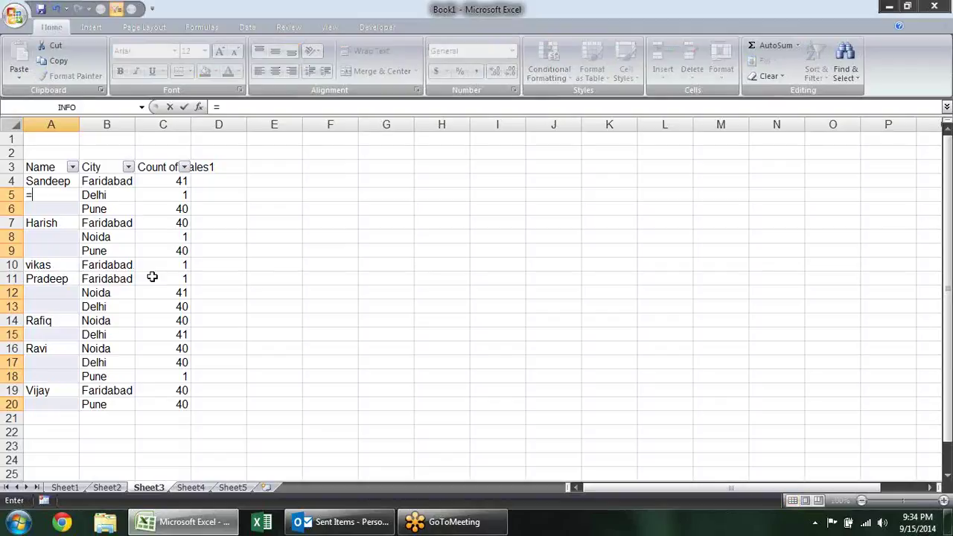
{"action": "key", "text": "Up"}
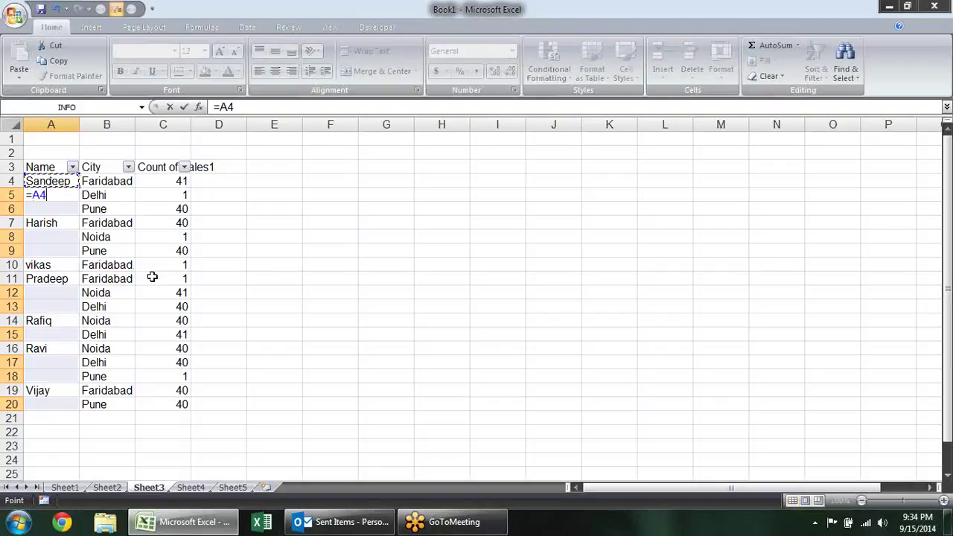
{"action": "key", "text": "ctrl+Return"}
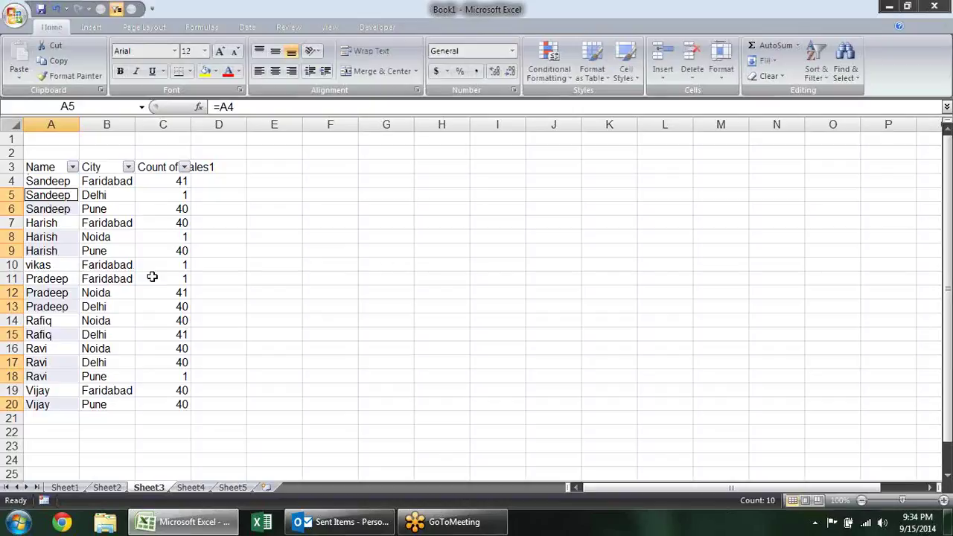
{"action": "key", "text": "ctrl+z"}
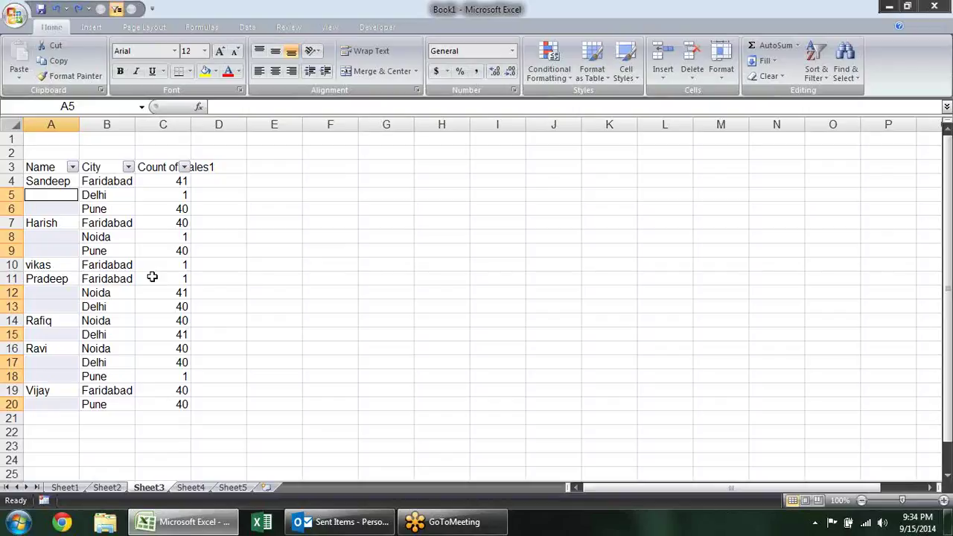
{"action": "left_click", "coordinate": [213, 235]}
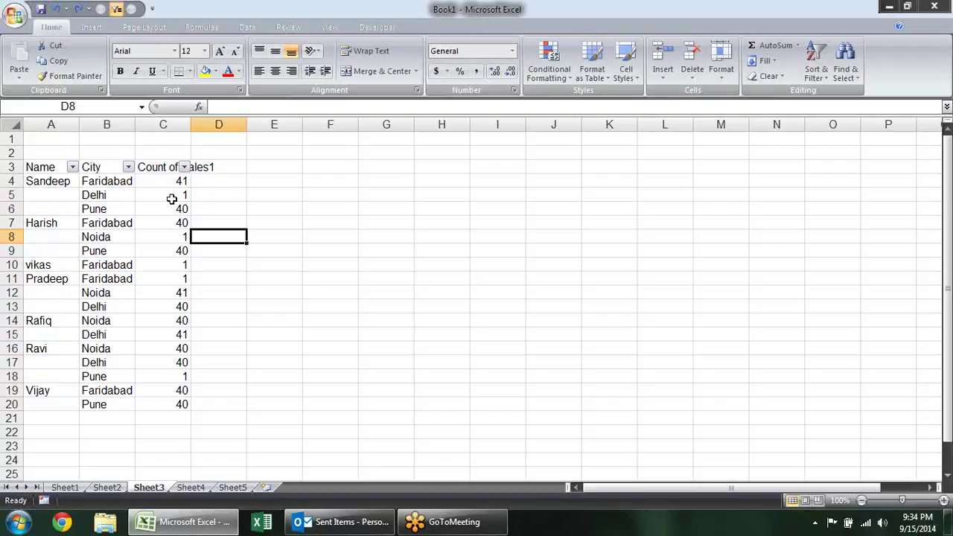
Remove the Sheet3 AutoFilter, look at cells H15 and C4 on Sheet1, then return to Sheet2
{"action": "key", "text": "ctrl+shift+l"}
{"action": "left_click", "coordinate": [253, 197]}
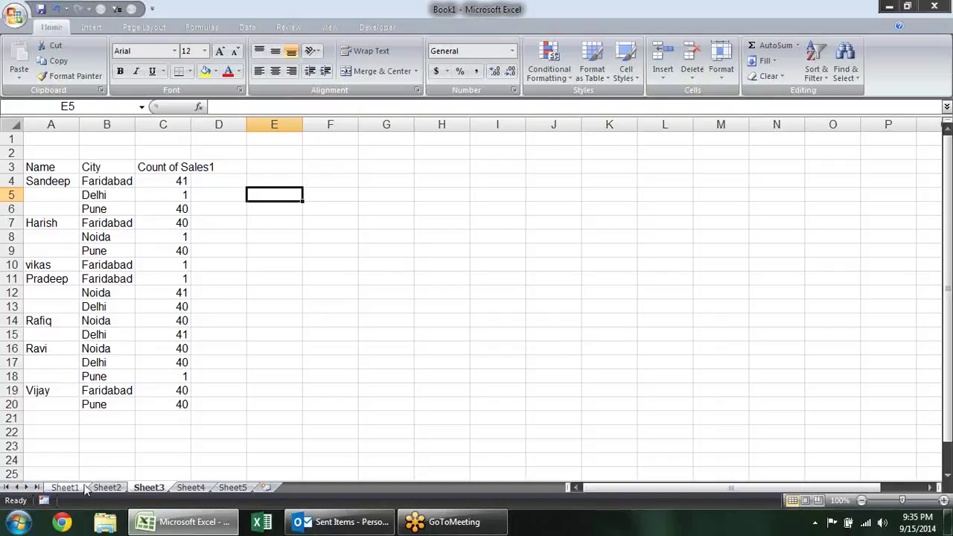
{"action": "left_click", "coordinate": [64, 487]}
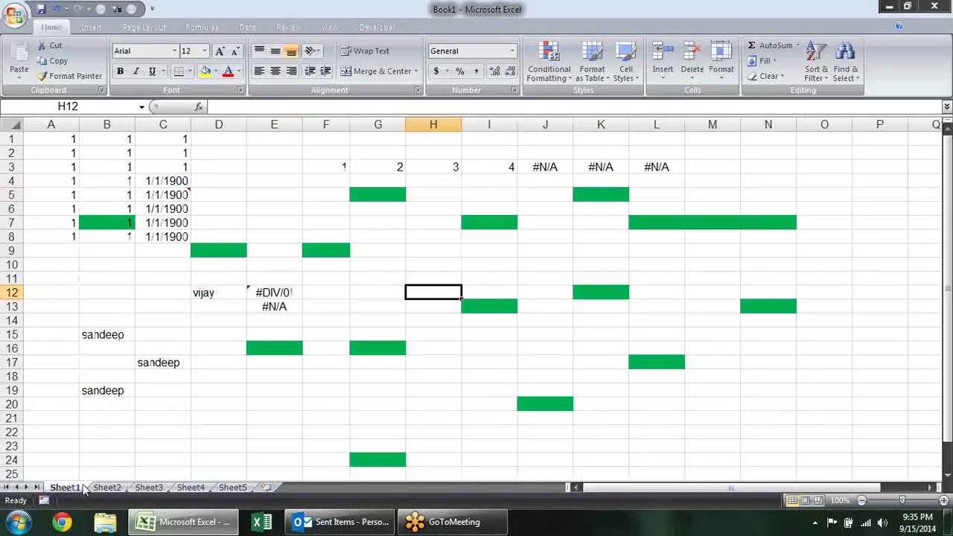
{"action": "left_click", "coordinate": [450, 333]}
{"action": "left_click", "coordinate": [186, 184]}
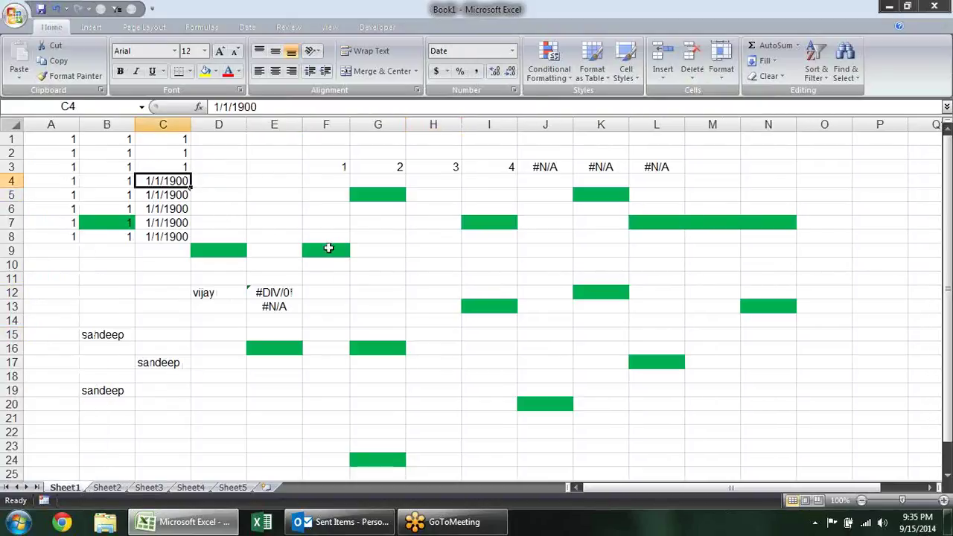
{"action": "left_click", "coordinate": [107, 488]}
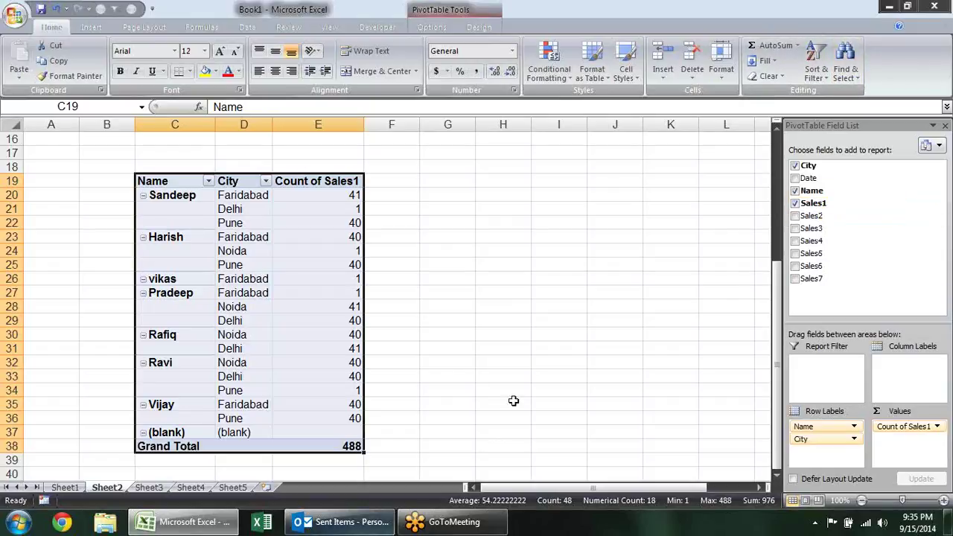
From cell I30 on Sheet2, open Go To Special and cancel it
{"action": "left_click", "coordinate": [560, 336]}
{"action": "key", "text": "ctrl+g"}
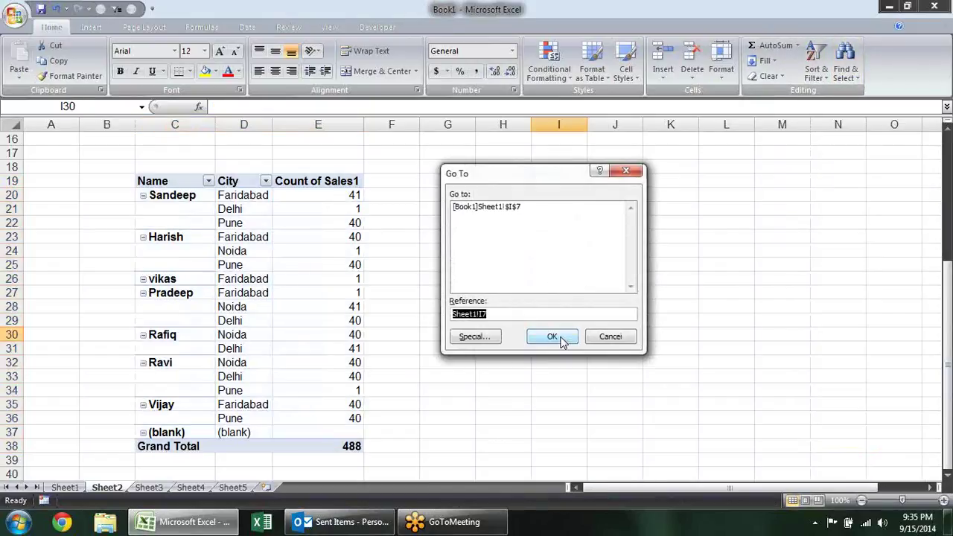
{"action": "key", "text": "alt+s"}
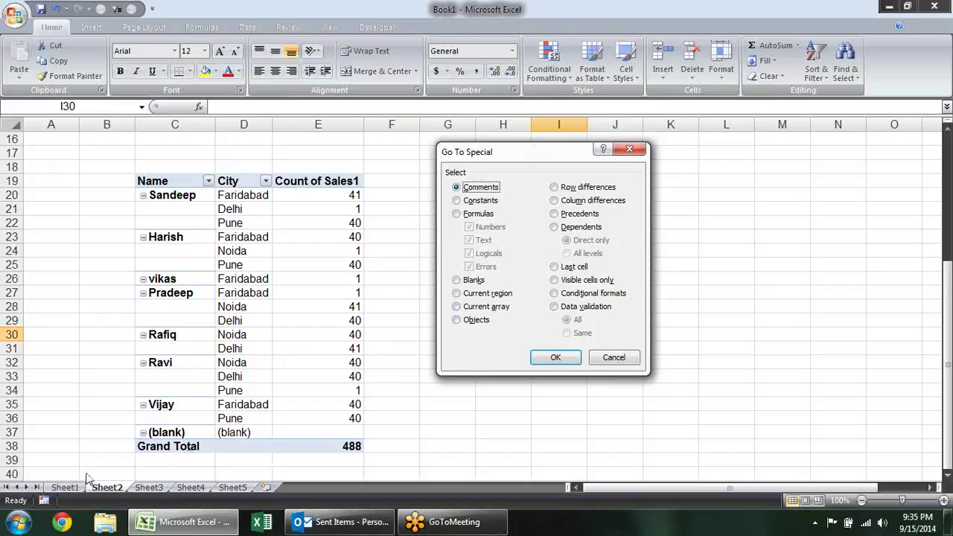
{"action": "key", "text": "Escape"}
On Sheet1, select the current array F3:L3 from G3 using Go To Special
{"action": "left_click", "coordinate": [64, 487]}
{"action": "left_click", "coordinate": [555, 164]}
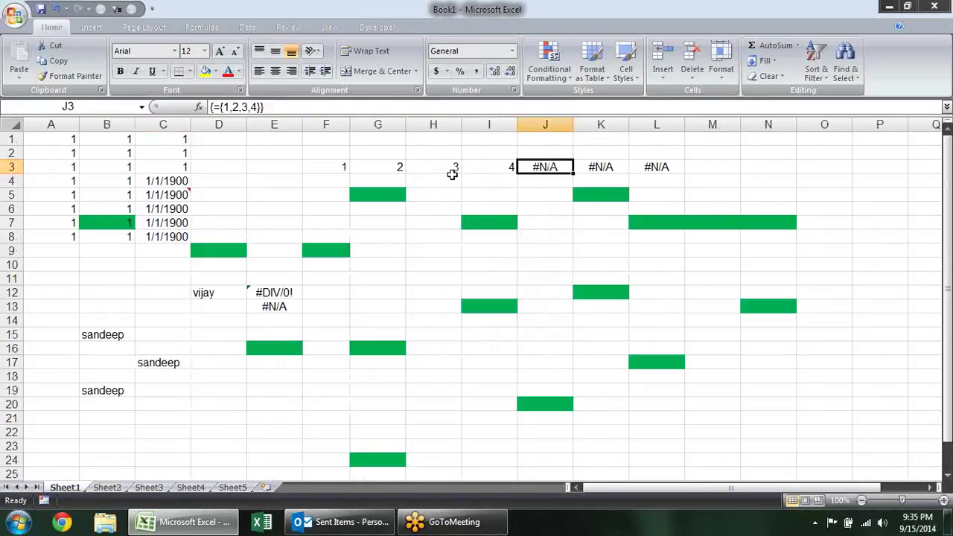
{"action": "left_click", "coordinate": [443, 179]}
{"action": "left_click", "coordinate": [362, 167]}
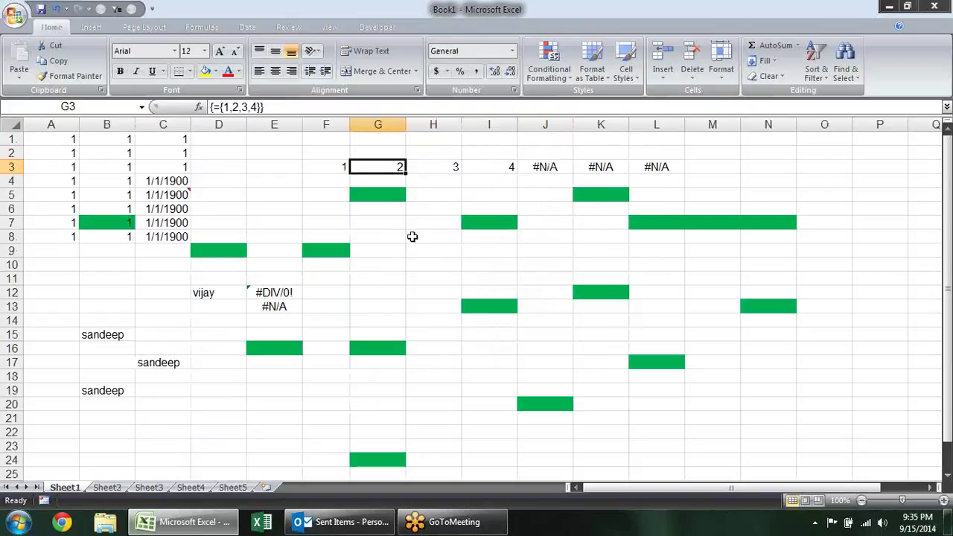
{"action": "key", "text": "F5"}
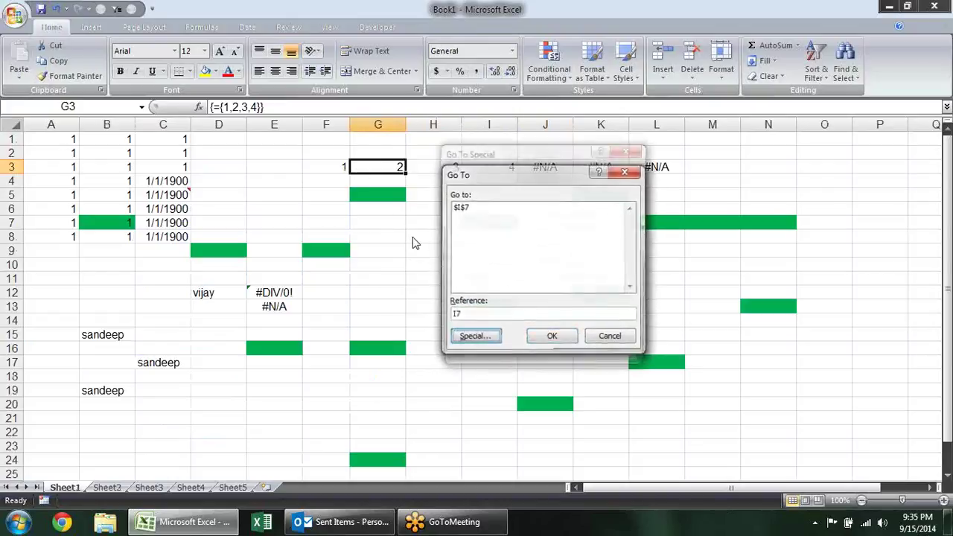
{"action": "key", "text": "alt+s"}
{"action": "left_click", "coordinate": [500, 306]}
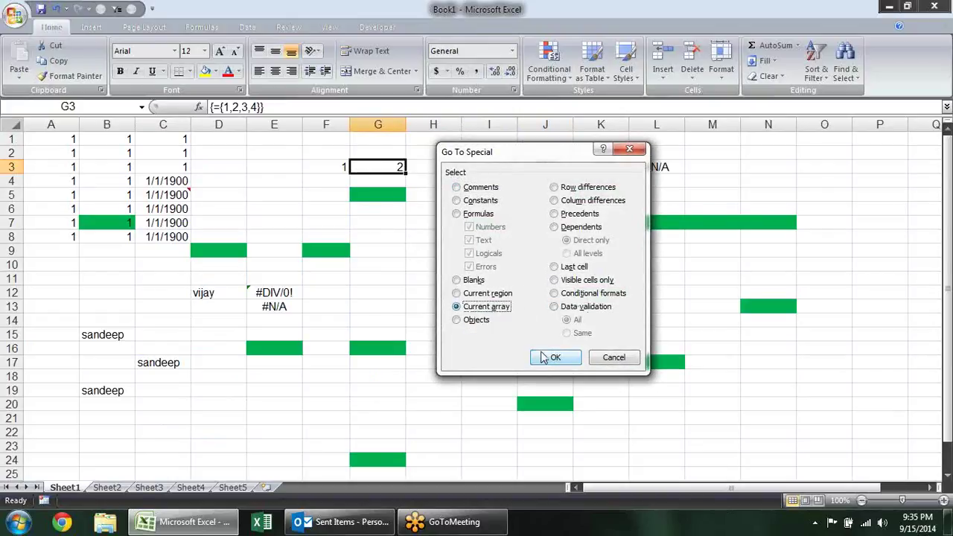
{"action": "left_click", "coordinate": [555, 358]}
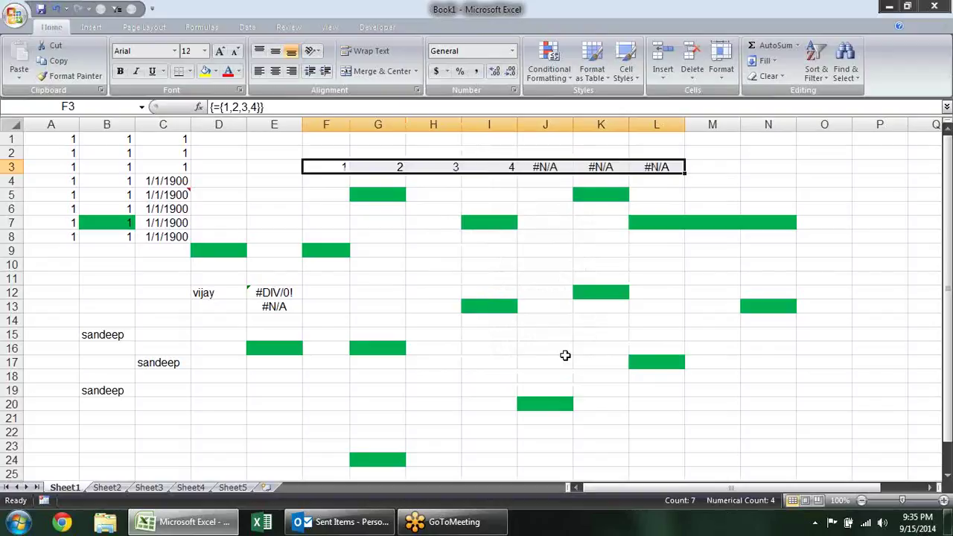
Try Current array from J11 and dismiss the no-cells-found message
{"action": "left_click", "coordinate": [570, 278]}
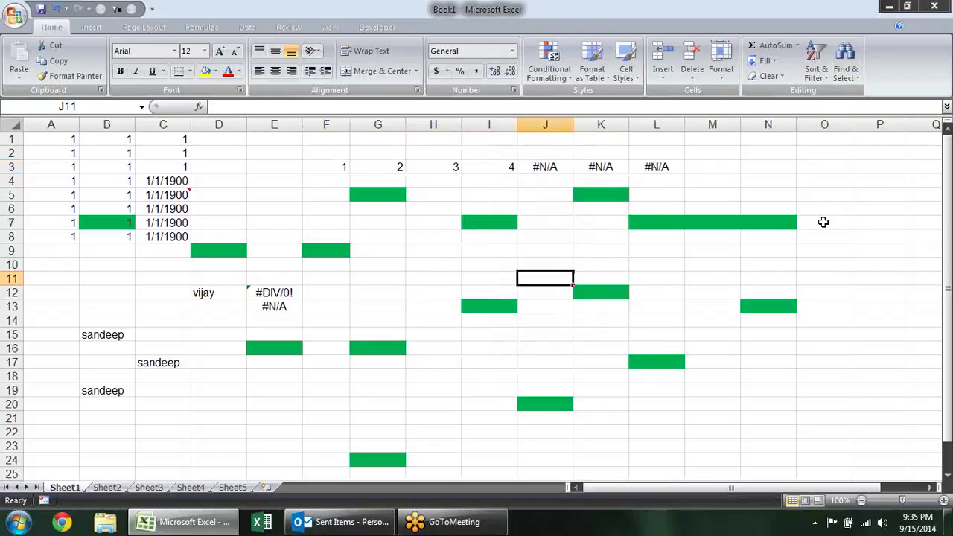
{"action": "key", "text": "ctrl+f"}
{"action": "key", "text": "Escape"}
{"action": "key", "text": "ctrl+g"}
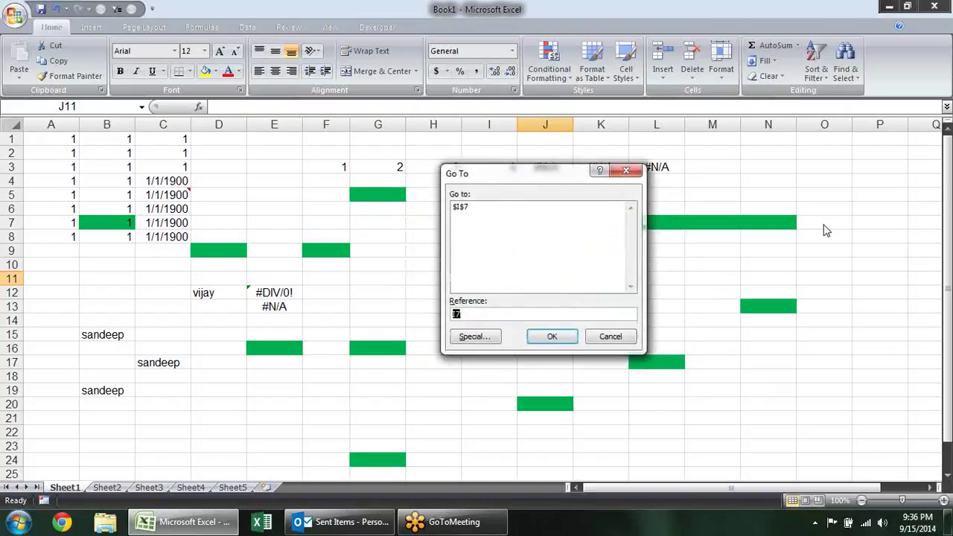
{"action": "key", "text": "alt+s"}
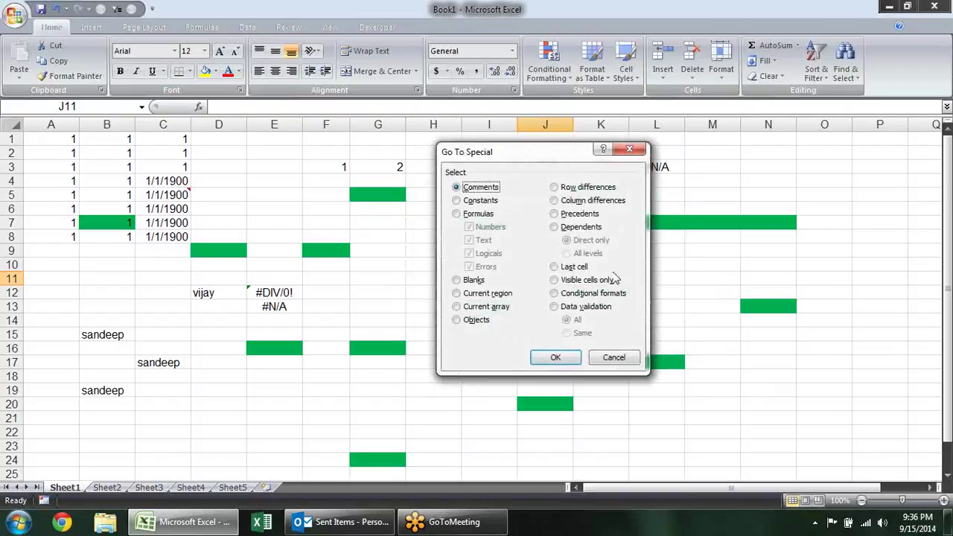
{"action": "left_click", "coordinate": [491, 306]}
{"action": "left_click", "coordinate": [551, 358]}
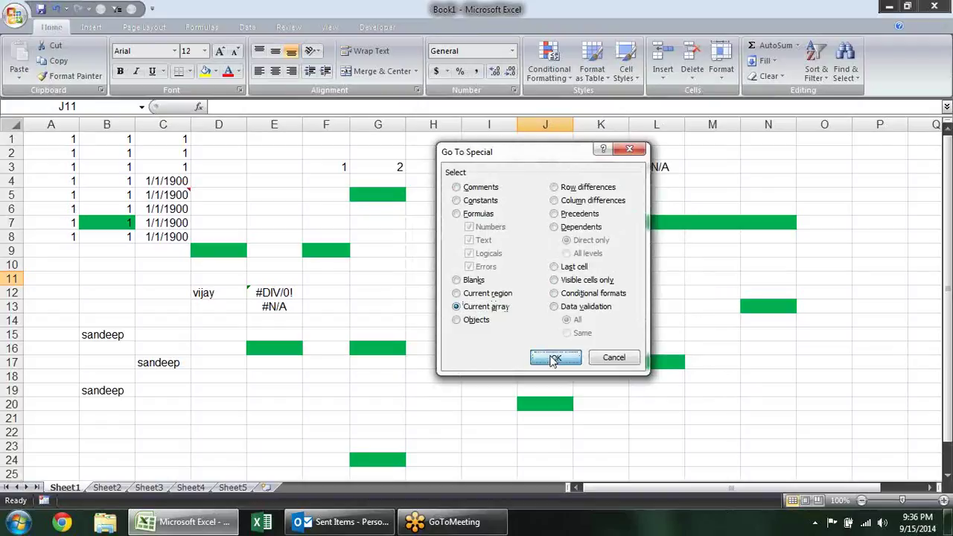
{"action": "left_click", "coordinate": [480, 296]}
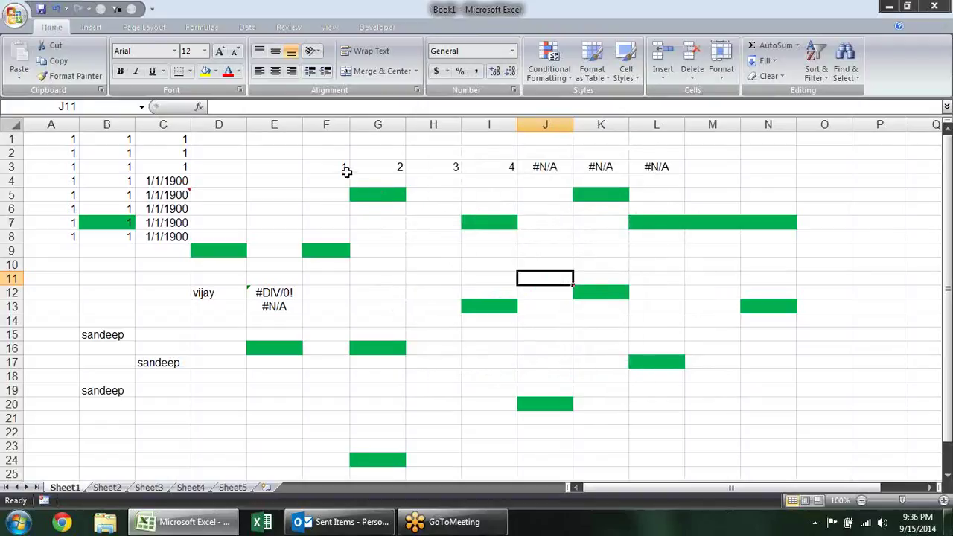
{"action": "left_click", "coordinate": [344, 167]}
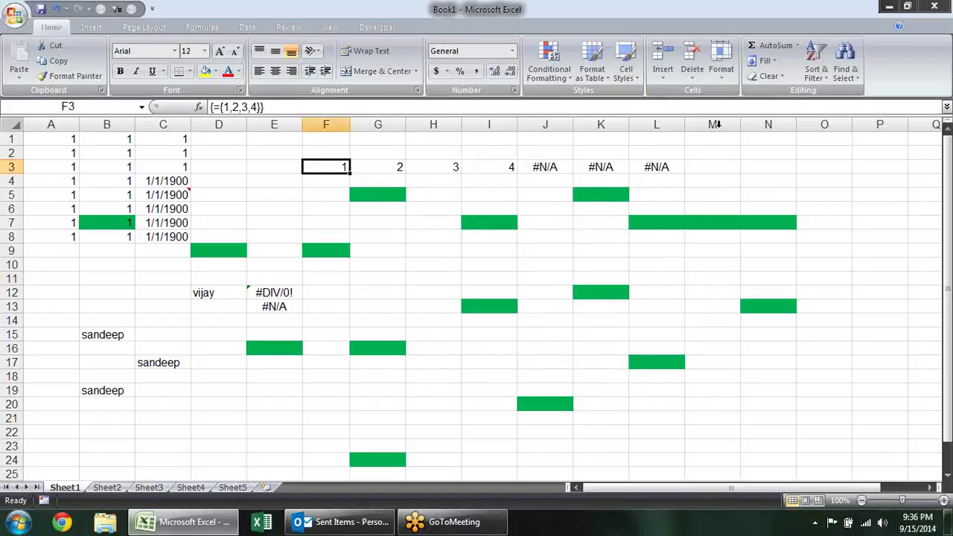
Open Go To Special from Find & Select, cancel it, and select G9
{"action": "left_click", "coordinate": [844, 69]}
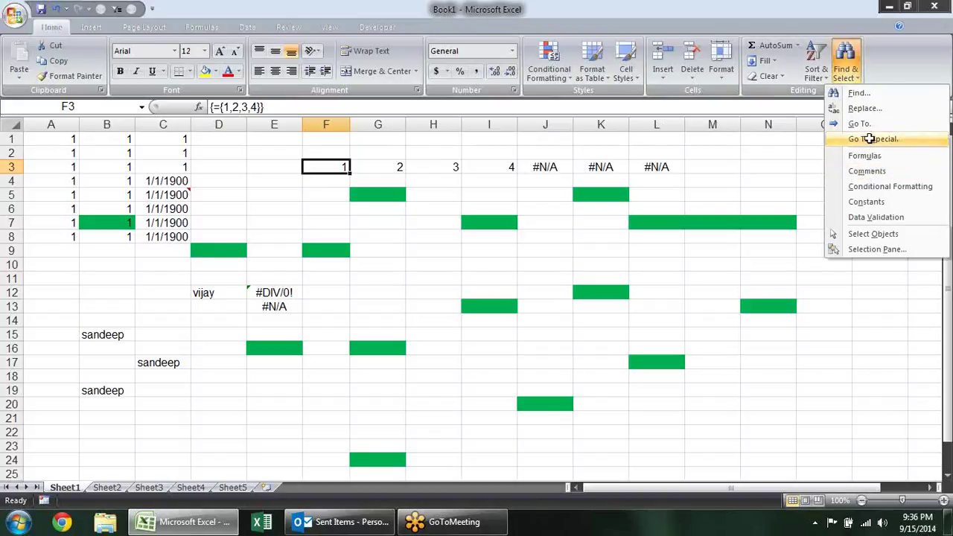
{"action": "left_click", "coordinate": [870, 139]}
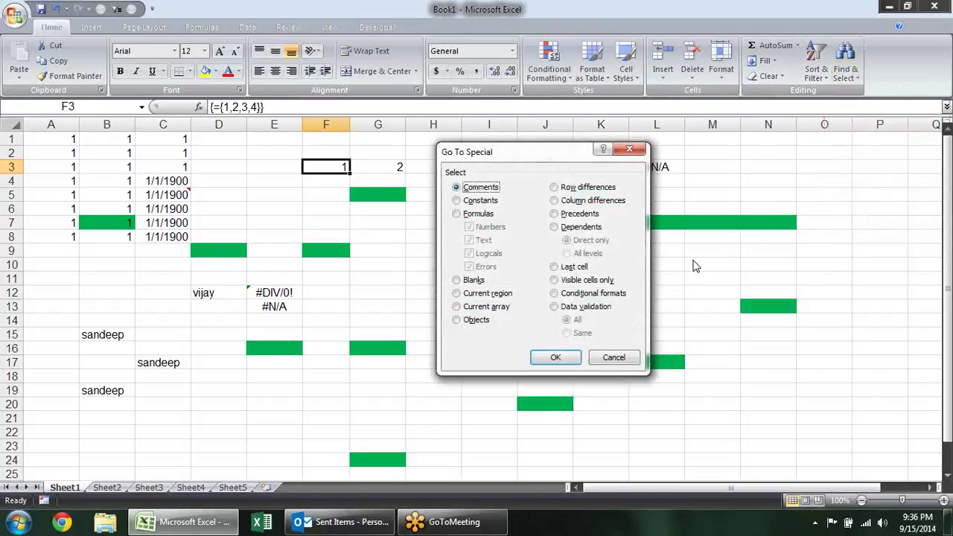
{"action": "key", "text": "Escape"}
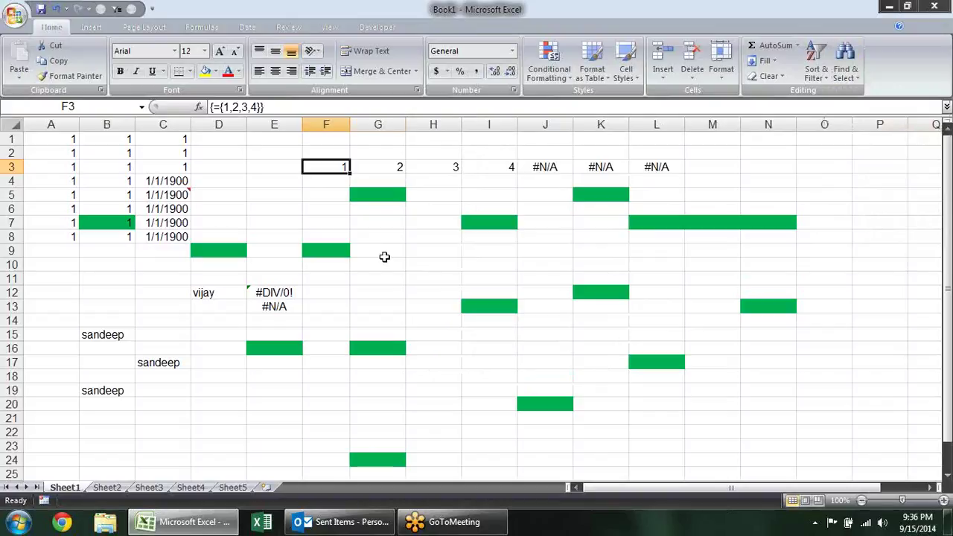
{"action": "left_click", "coordinate": [384, 257]}
Insert a blank clustered column chart and move it further left
{"action": "left_click", "coordinate": [91, 27]}
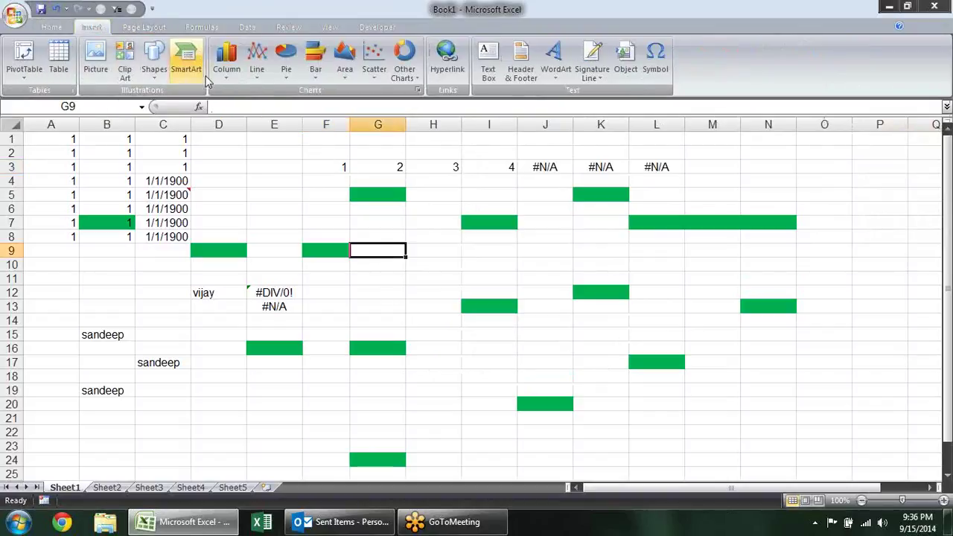
{"action": "left_click", "coordinate": [227, 60]}
{"action": "left_click", "coordinate": [234, 119]}
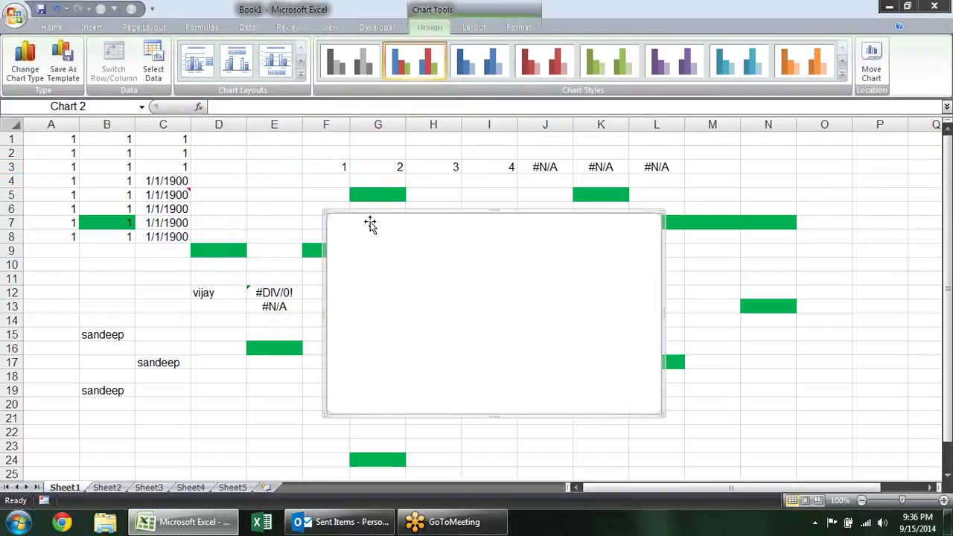
{"action": "left_click_drag", "start_coordinate": [370, 224], "coordinate": [195, 213]}
Draw a large rectangle shape over columns J to O
{"action": "left_click", "coordinate": [97, 27]}
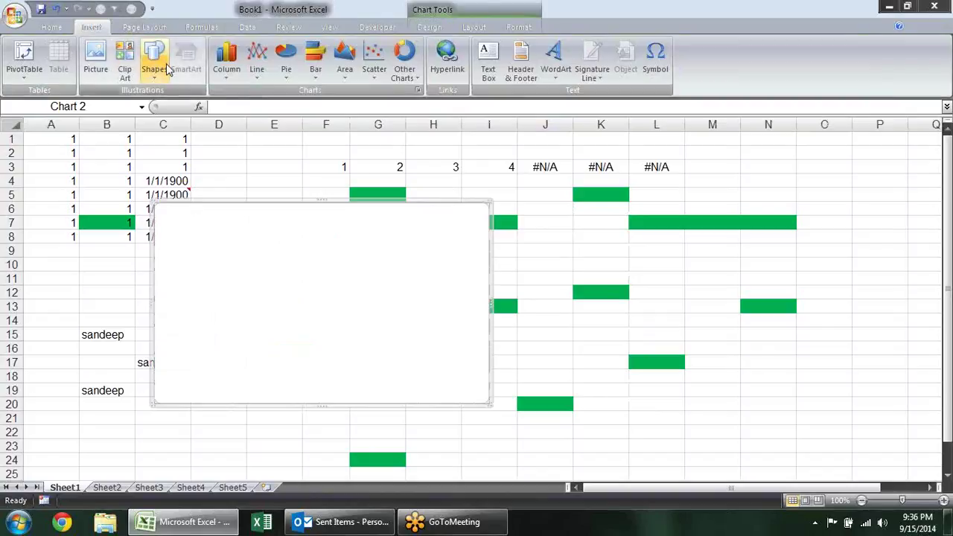
{"action": "left_click", "coordinate": [157, 63]}
{"action": "left_click_drag", "start_coordinate": [556, 184], "coordinate": [877, 401]}
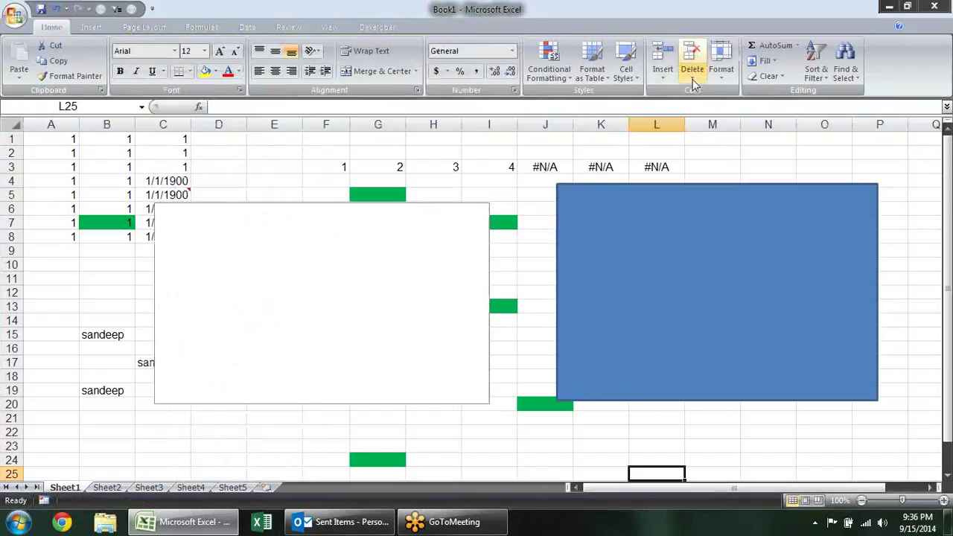
Select all objects with Go To Special > Objects and nudge them left and up
{"action": "left_click", "coordinate": [846, 63]}
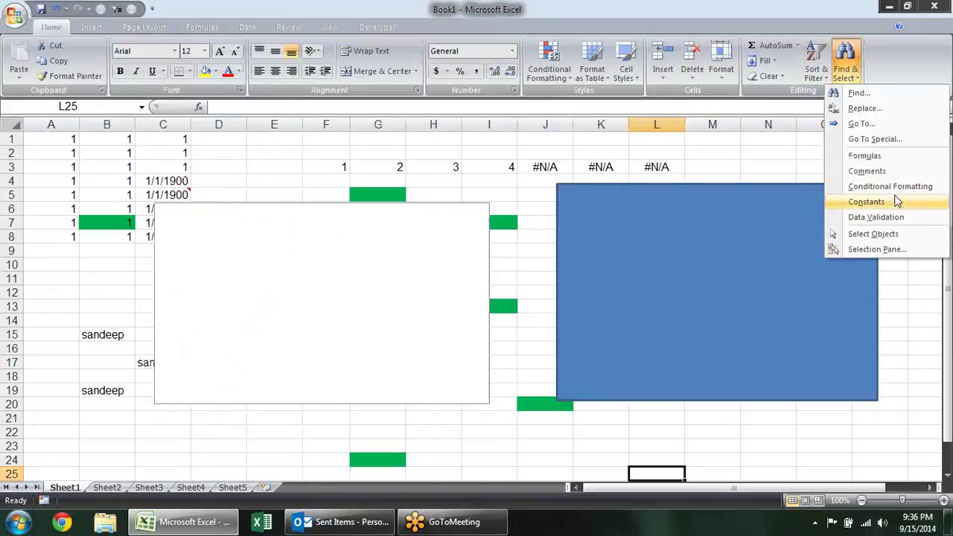
{"action": "left_click", "coordinate": [876, 140]}
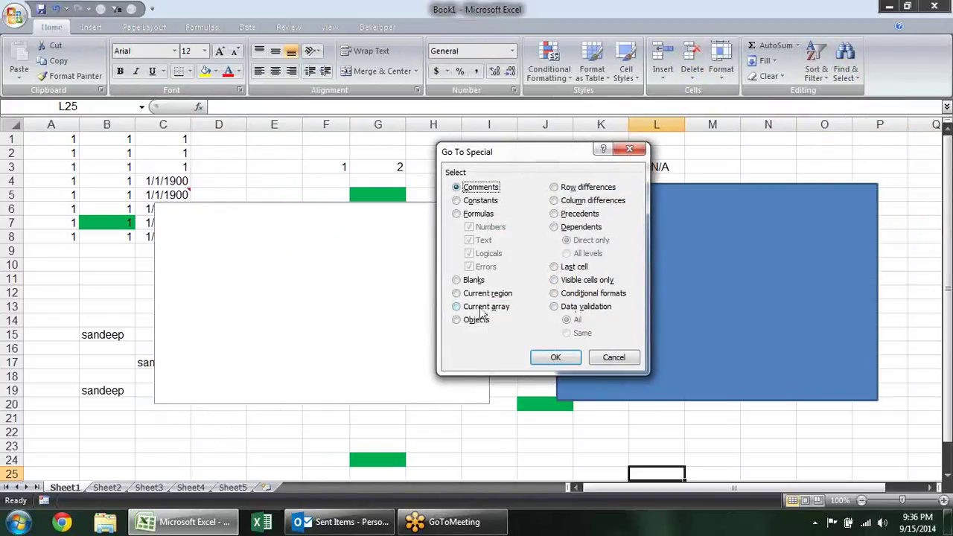
{"action": "left_click", "coordinate": [469, 321]}
{"action": "left_click", "coordinate": [554, 357]}
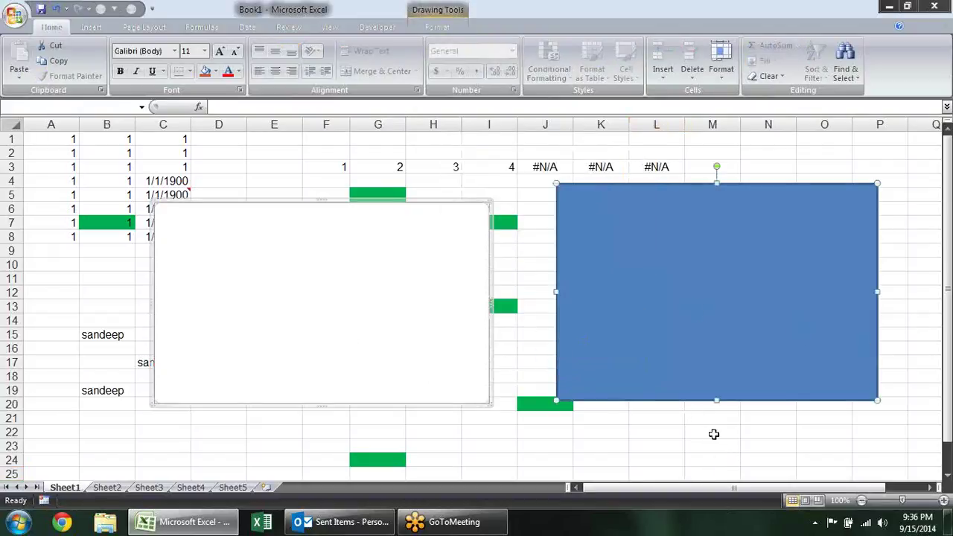
{"action": "key", "text": "Left"}
{"action": "key", "text": "Left"}
{"action": "key", "text": "Left"}
{"action": "key", "text": "Left"}
{"action": "key", "text": "Left"}
{"action": "key", "text": "Left"}
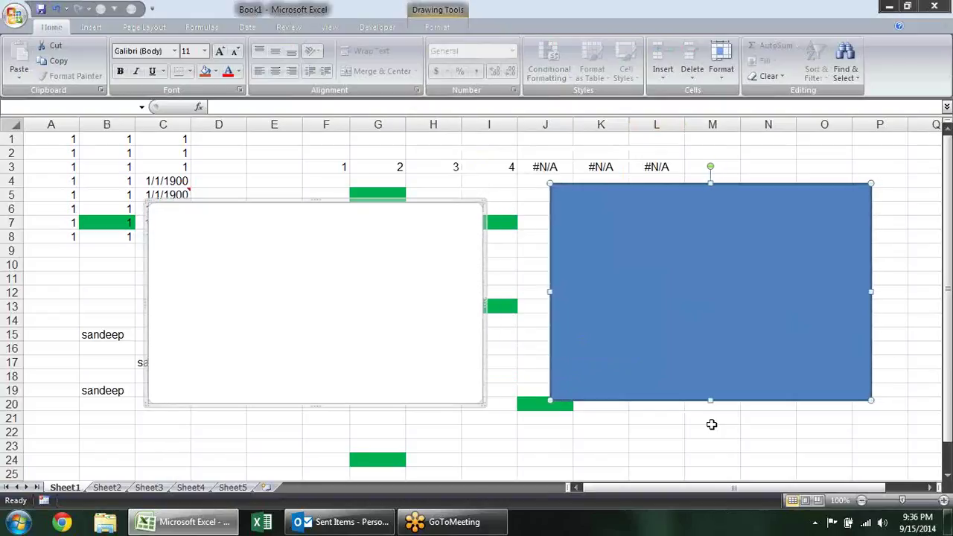
{"action": "key", "text": "Left"}
{"action": "key", "text": "Left"}
{"action": "key", "text": "Left"}
{"action": "key", "text": "Left"}
{"action": "key", "text": "Left"}
{"action": "key", "text": "Left"}
{"action": "key", "text": "Left"}
{"action": "key", "text": "Left"}
{"action": "key", "text": "Left"}
{"action": "key", "text": "Up"}
{"action": "key", "text": "Up"}
{"action": "key", "text": "Up"}
{"action": "left_click", "coordinate": [712, 424]}
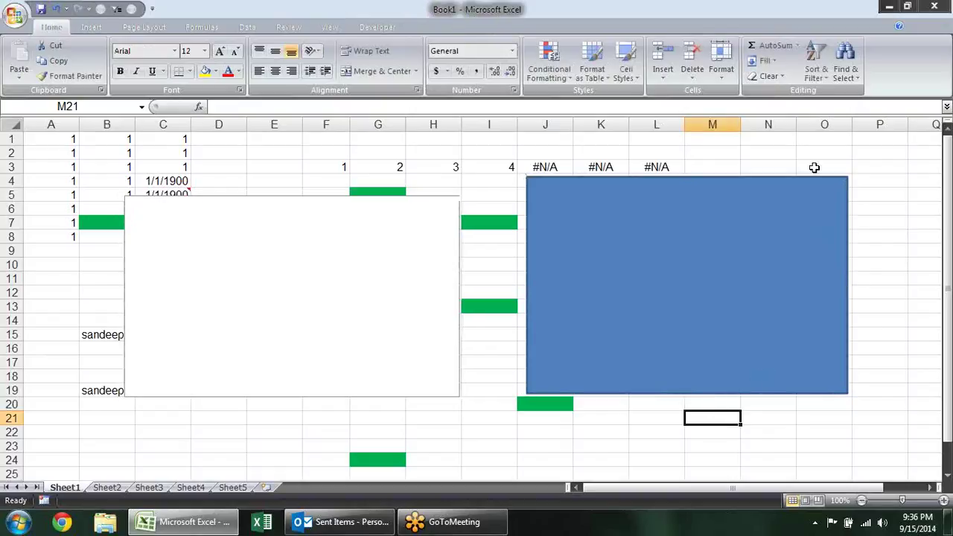
Reopen and close Go To Special, then delete the blank chart and the blue rectangle
{"action": "left_click", "coordinate": [848, 73]}
{"action": "left_click", "coordinate": [856, 140]}
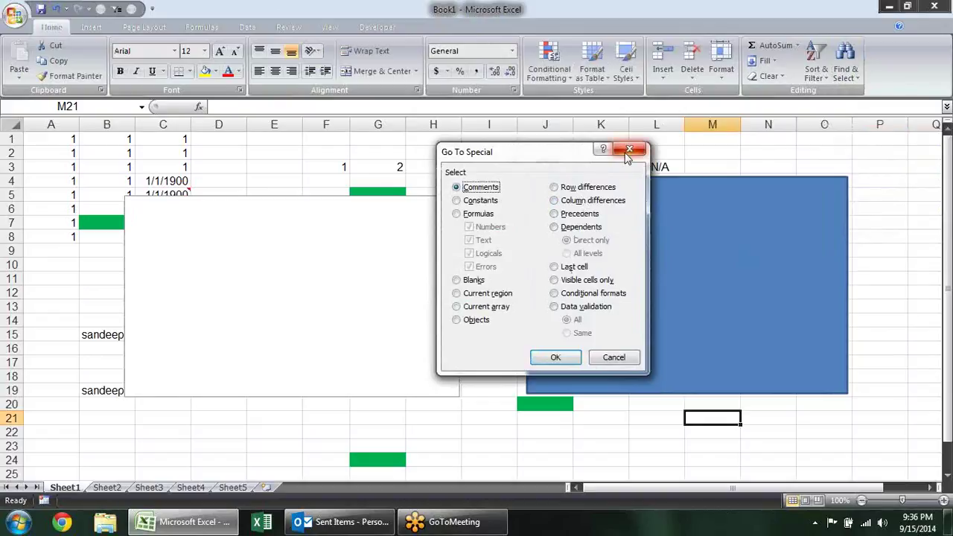
{"action": "left_click", "coordinate": [629, 151]}
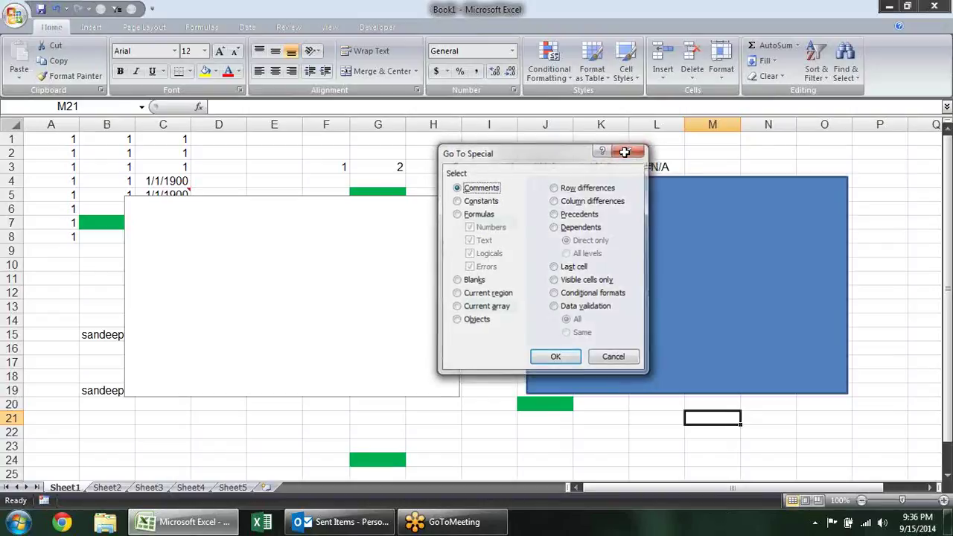
{"action": "left_click", "coordinate": [402, 247]}
{"action": "key", "text": "Delete"}
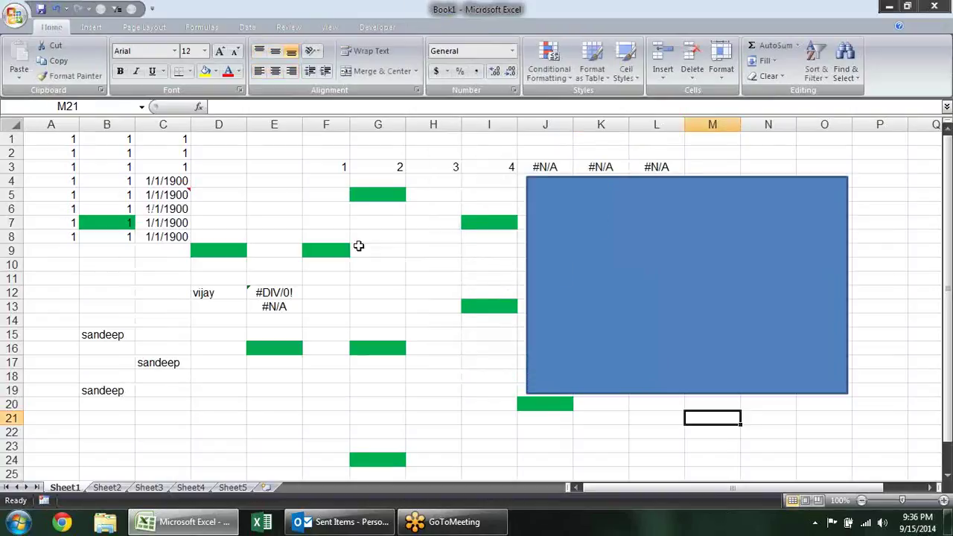
{"action": "left_click", "coordinate": [725, 233]}
{"action": "key", "text": "Delete"}
Enter 2 in B6 and 2 in A5
{"action": "left_click", "coordinate": [353, 292]}
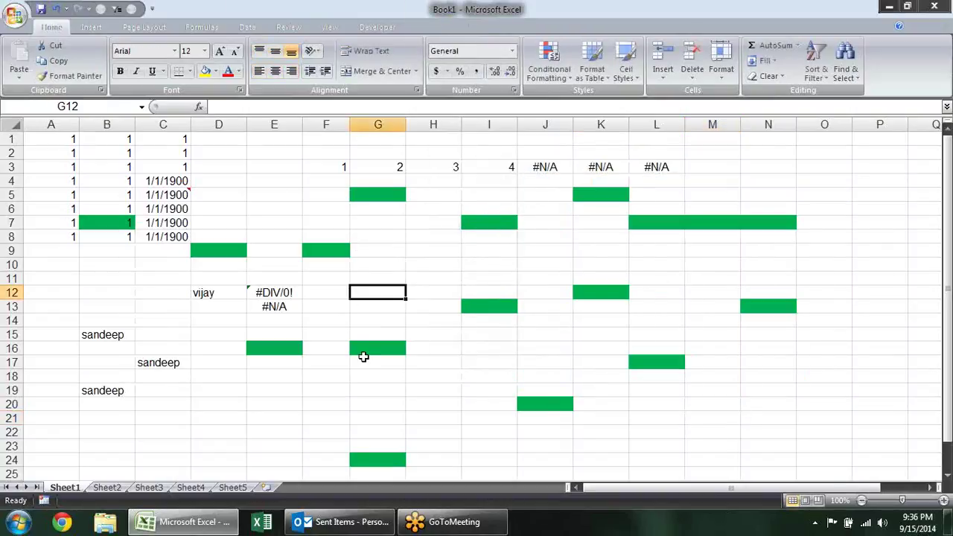
{"action": "left_click_drag", "start_coordinate": [82, 172], "coordinate": [75, 186]}
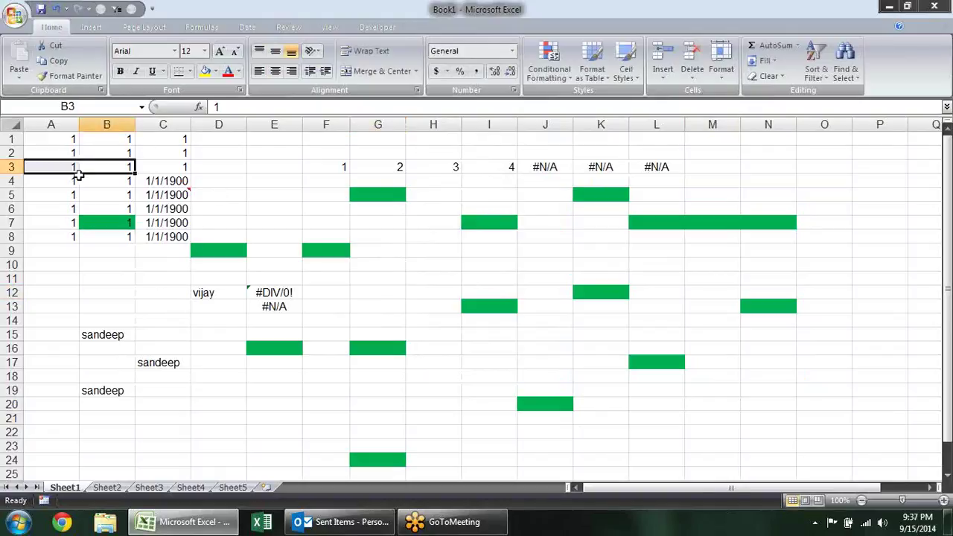
{"action": "left_click", "coordinate": [100, 204]}
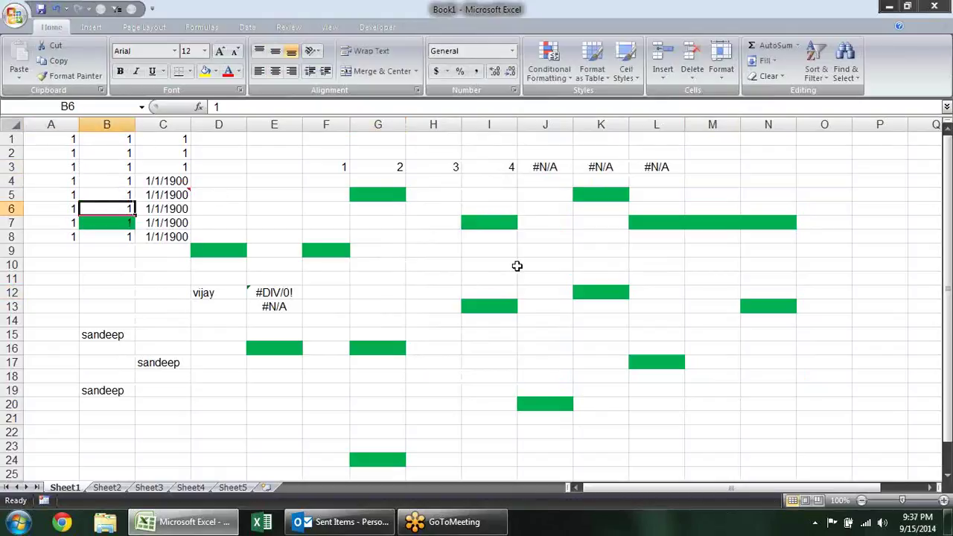
{"action": "type", "text": "2"}
{"action": "key", "text": "Return"}
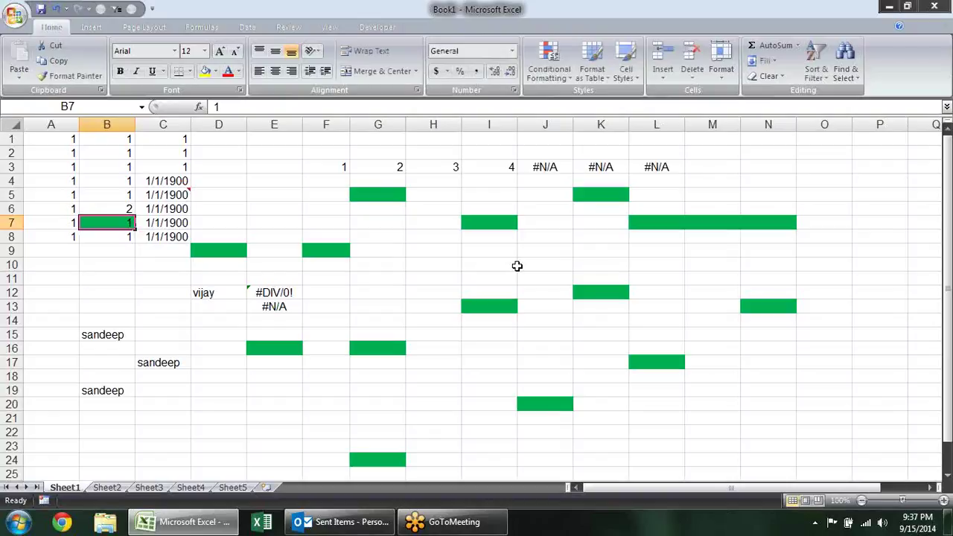
{"action": "key", "text": "Up"}
{"action": "key", "text": "Up"}
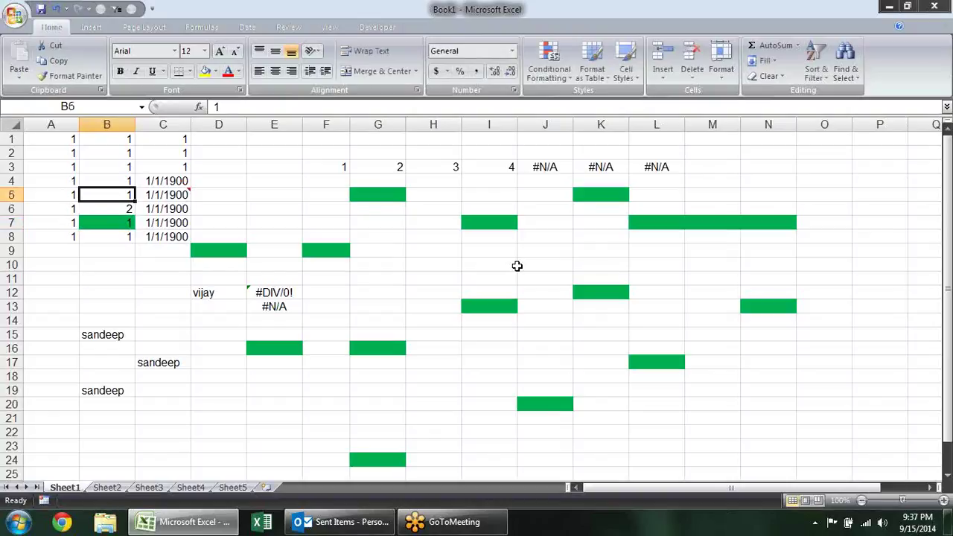
{"action": "key", "text": "Left"}
{"action": "type", "text": "2"}
{"action": "key", "text": "Return"}
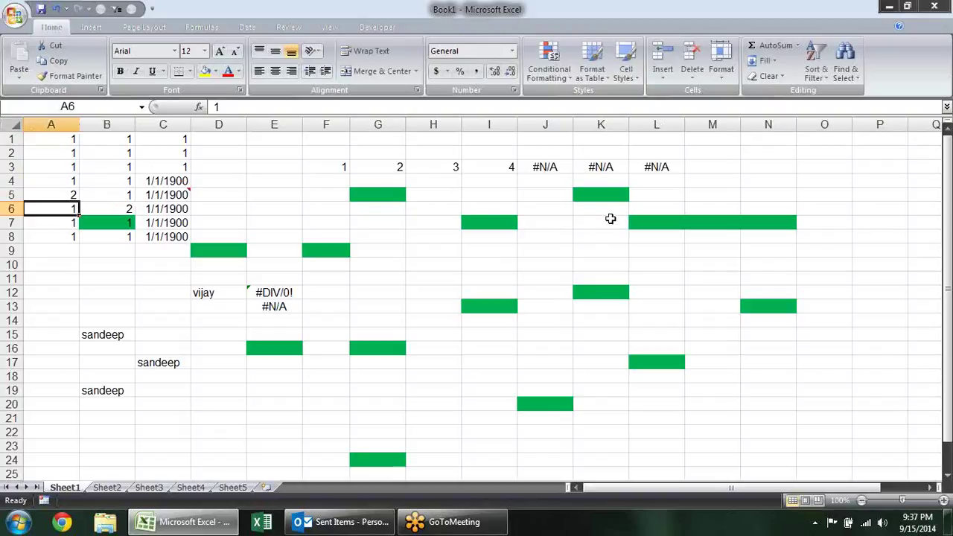
Open and close Find, then select the current region A1:C8
{"action": "key", "text": "ctrl+f"}
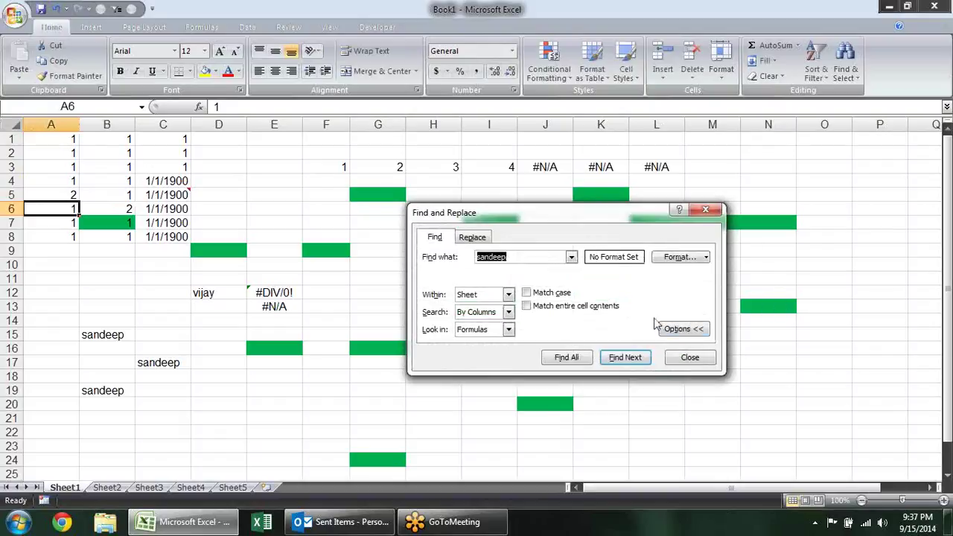
{"action": "key", "text": "Escape"}
{"action": "key", "text": "ctrl+a"}
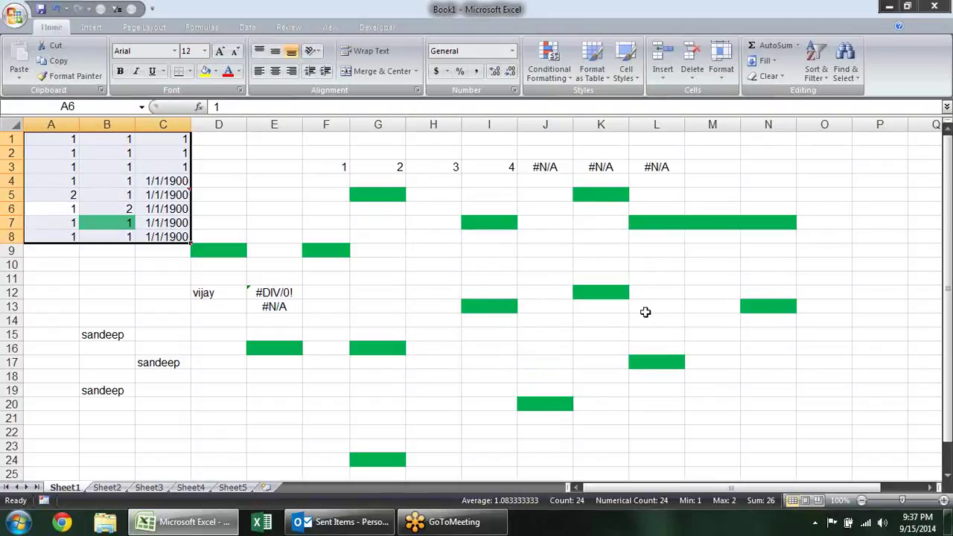
Run Go To Special with Row differences on the selection
{"action": "key", "text": "ctrl+g"}
{"action": "key", "text": "alt+s"}
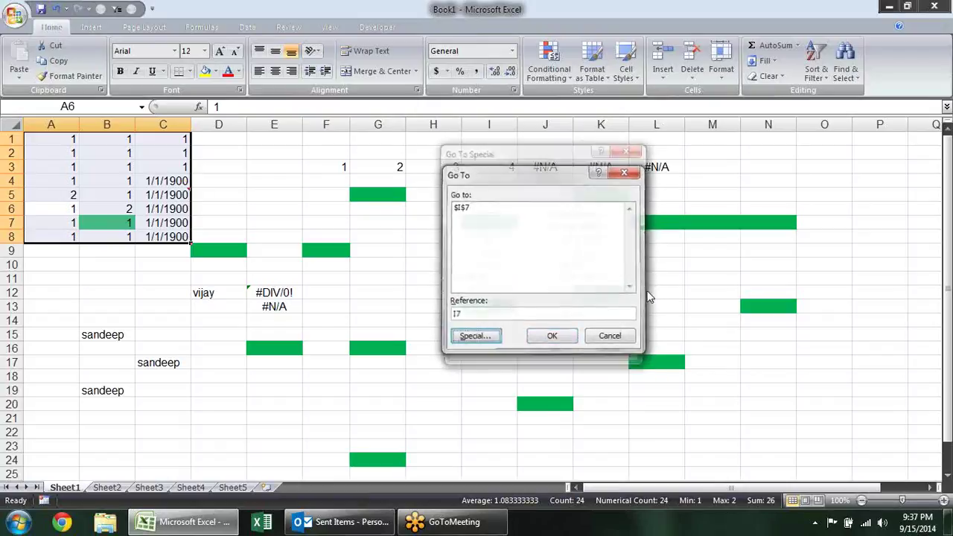
{"action": "left_click", "coordinate": [594, 187]}
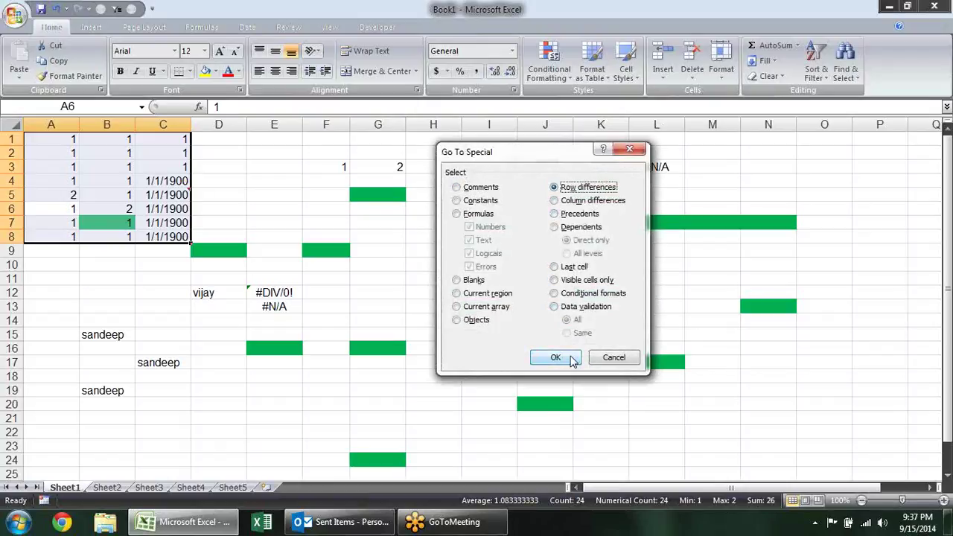
{"action": "left_click", "coordinate": [562, 357]}
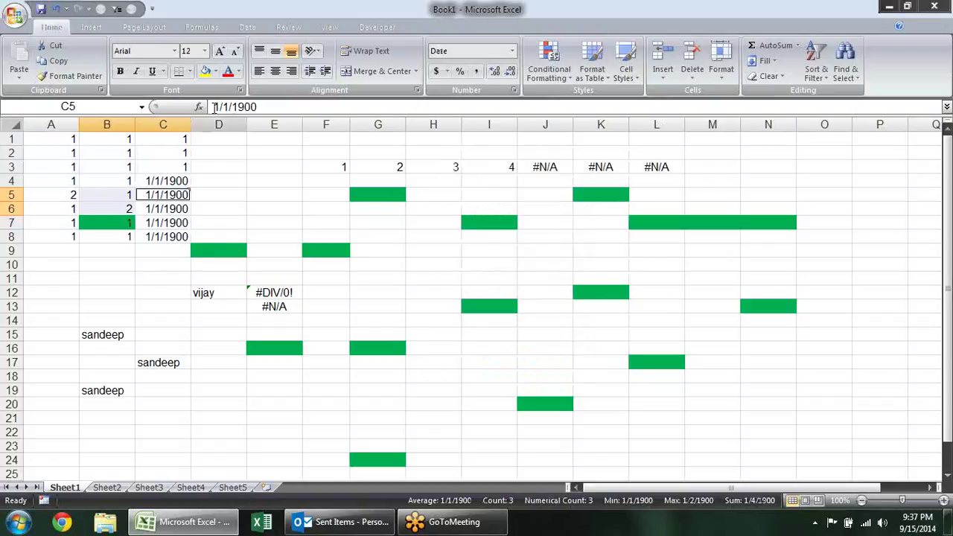
Open and close the Fill Color palette, select E3, and open the Sort & Filter and Find & Select menus
{"action": "left_click", "coordinate": [214, 72]}
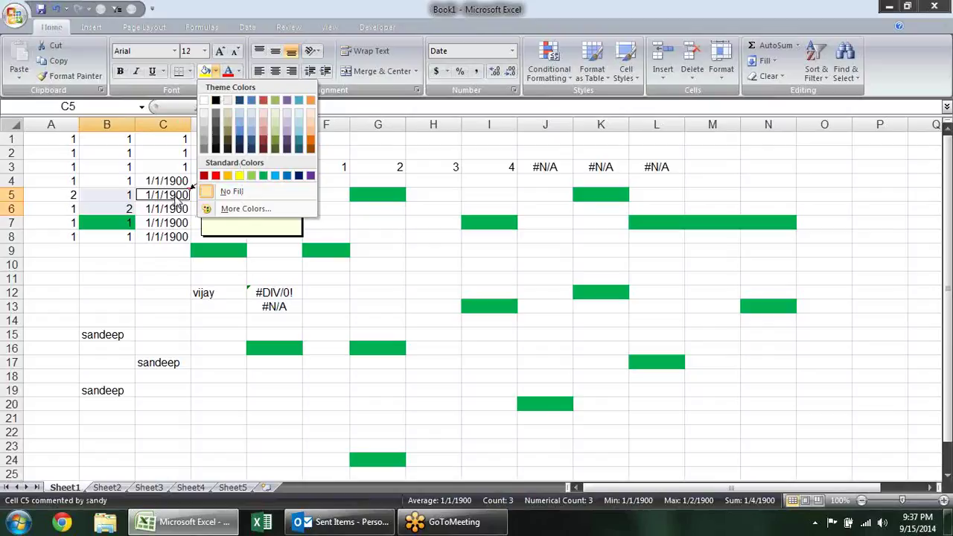
{"action": "left_click", "coordinate": [379, 124]}
{"action": "left_click", "coordinate": [289, 164]}
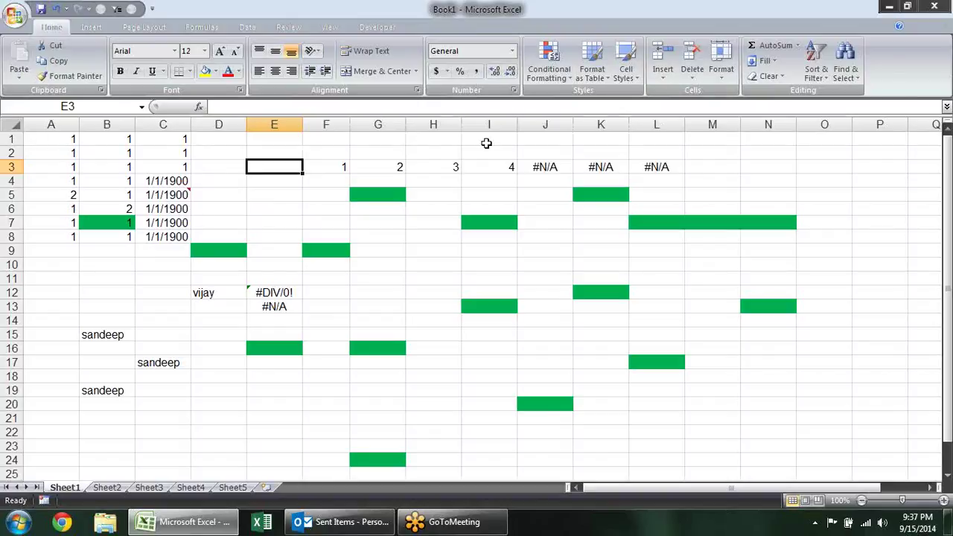
{"action": "left_click", "coordinate": [810, 67]}
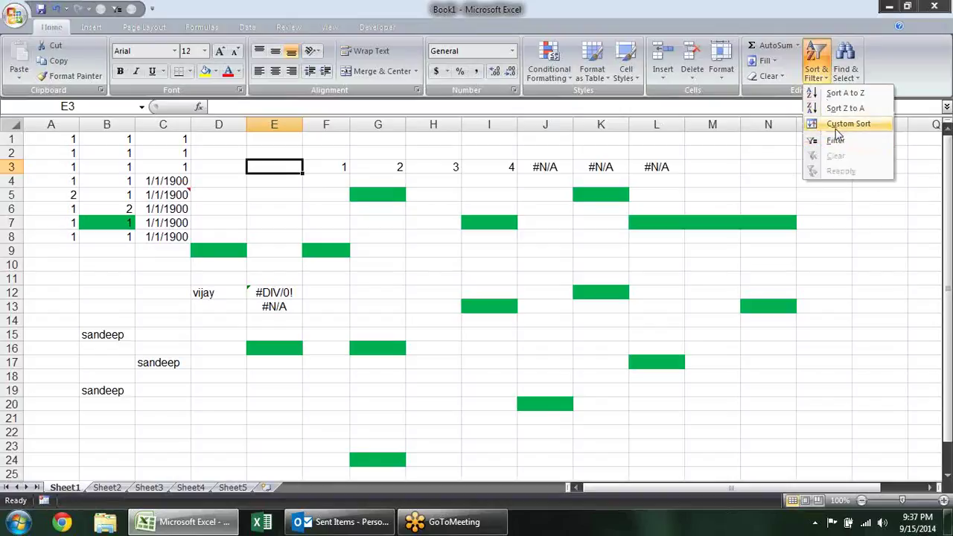
{"action": "left_click", "coordinate": [849, 74]}
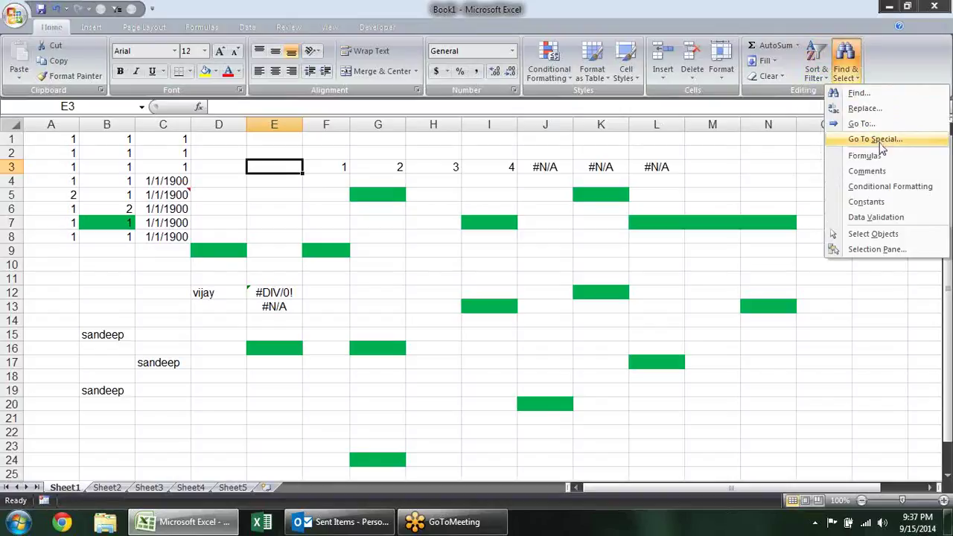
{"action": "left_click", "coordinate": [875, 139]}
{"action": "left_click", "coordinate": [580, 200]}
{"action": "left_click", "coordinate": [556, 357]}
{"action": "left_click", "coordinate": [476, 296]}
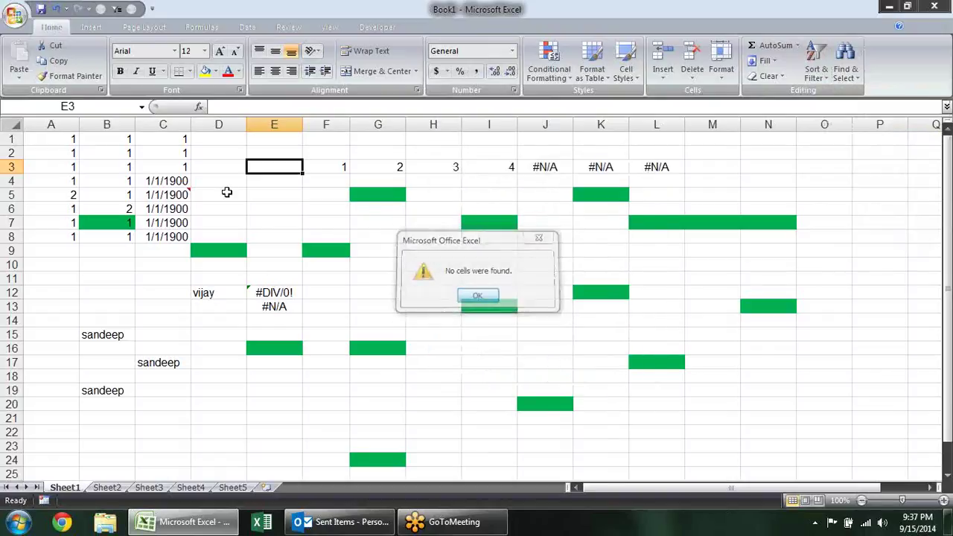
{"action": "mouse_move", "coordinate": [51, 139]}
{"action": "left_mouse_down"}
{"action": "mouse_move", "coordinate": [173, 253]}
{"action": "mouse_move", "coordinate": [173, 238]}
{"action": "left_mouse_up"}
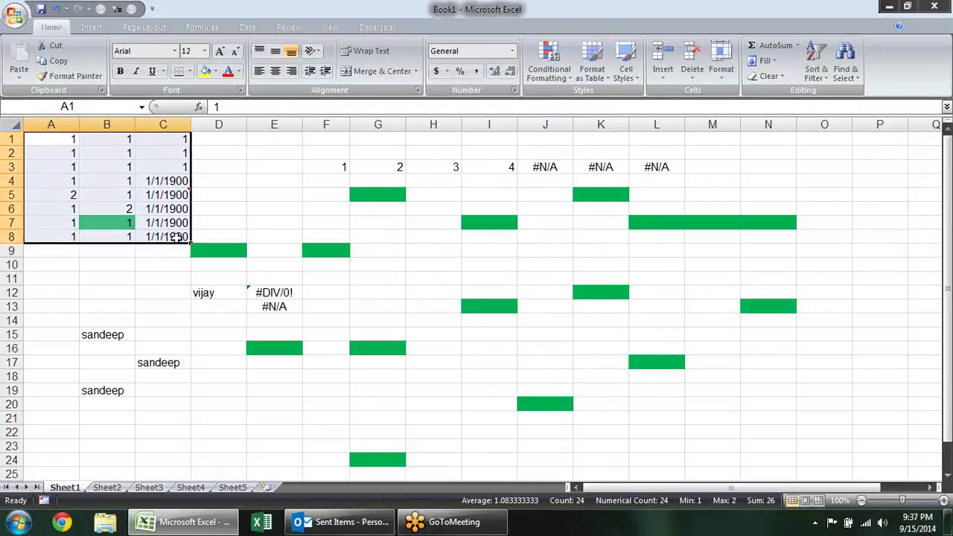
{"action": "key", "text": "F5"}
{"action": "key", "text": "alt+s"}
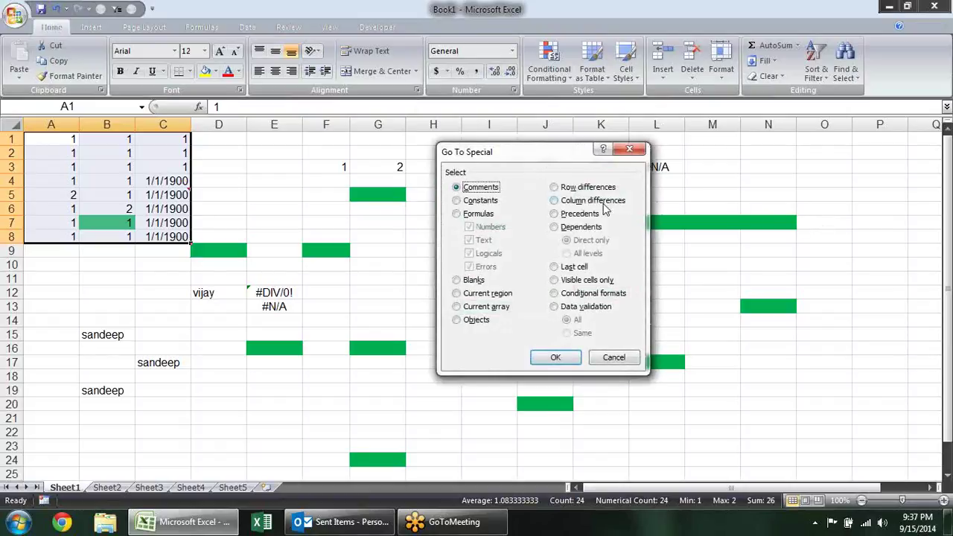
{"action": "left_click", "coordinate": [588, 201]}
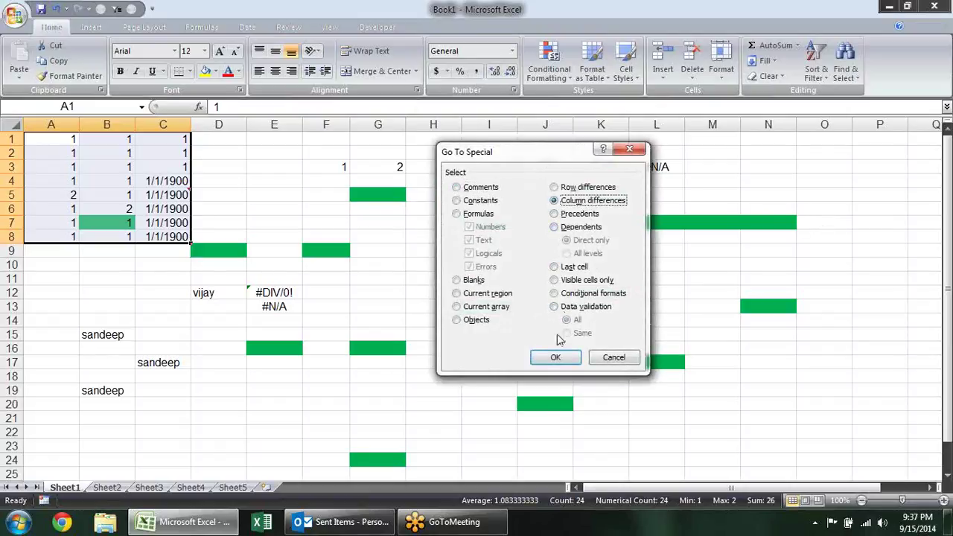
{"action": "left_click", "coordinate": [551, 357]}
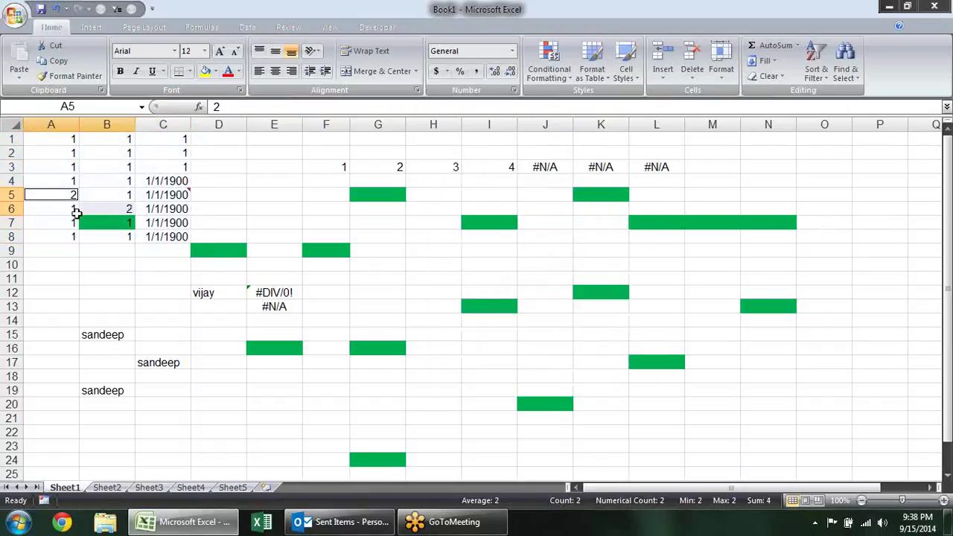
{"action": "left_click", "coordinate": [215, 70]}
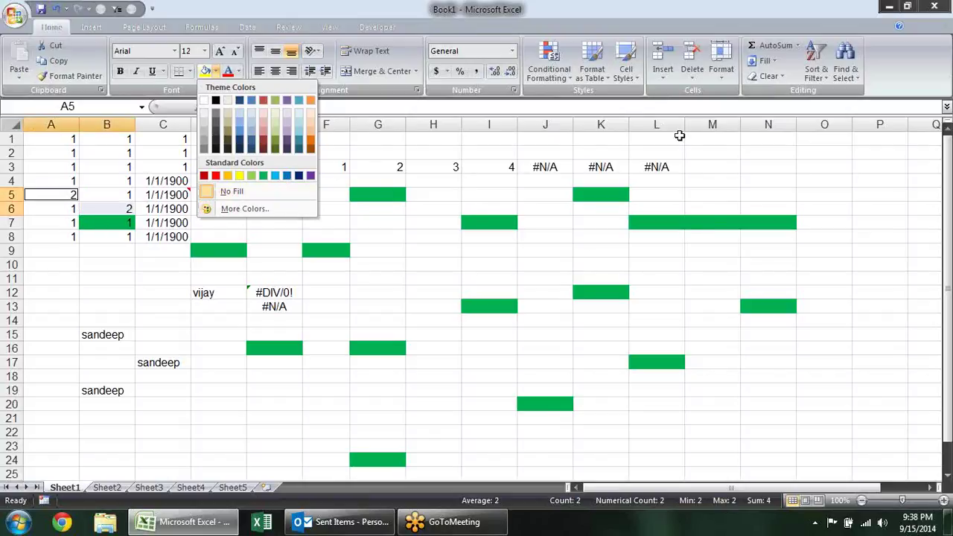
{"action": "left_click", "coordinate": [845, 68]}
{"action": "left_click", "coordinate": [871, 139]}
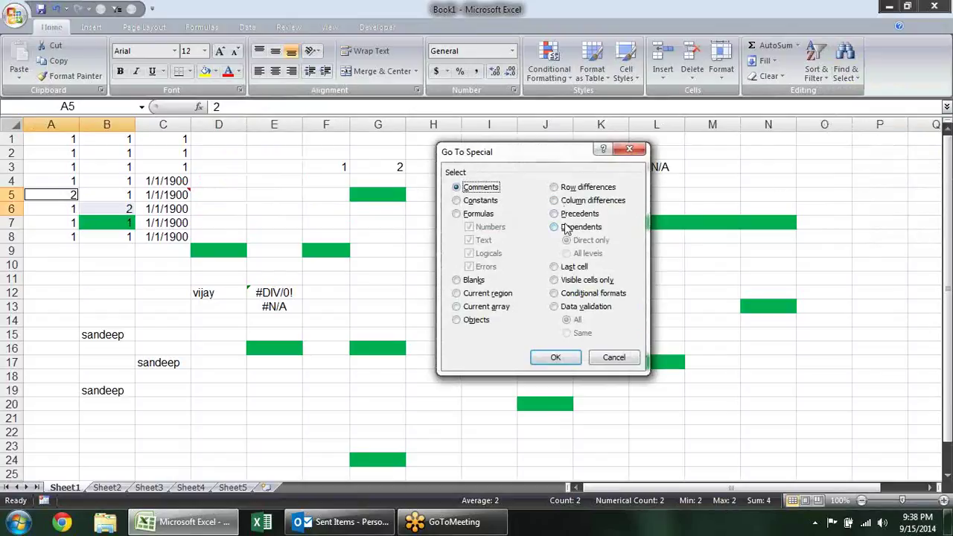
{"action": "left_click", "coordinate": [629, 149]}
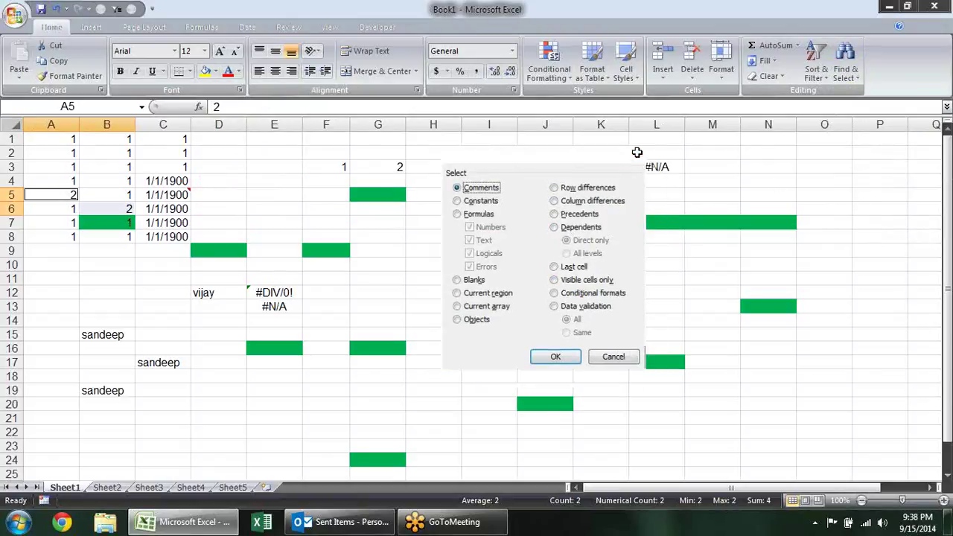
Enter =SUM(A2:A4) in H10 so it shows 3
{"action": "left_click", "coordinate": [395, 266]}
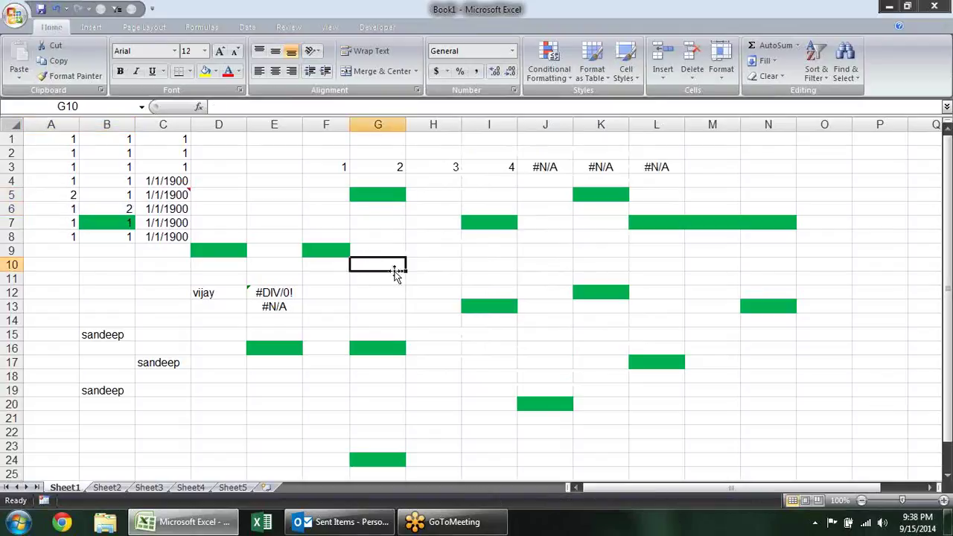
{"action": "left_click", "coordinate": [422, 255]}
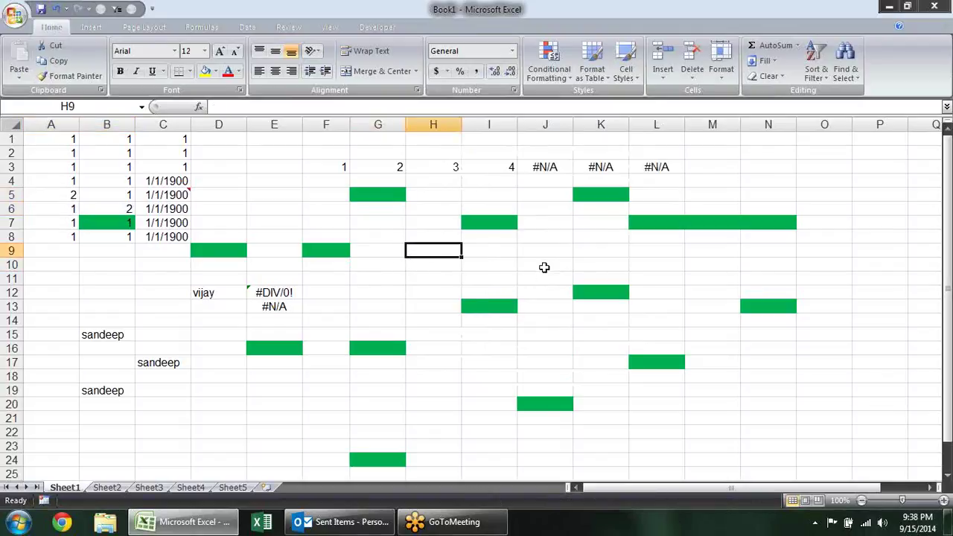
{"action": "left_click", "coordinate": [416, 266]}
{"action": "type", "text": "="}
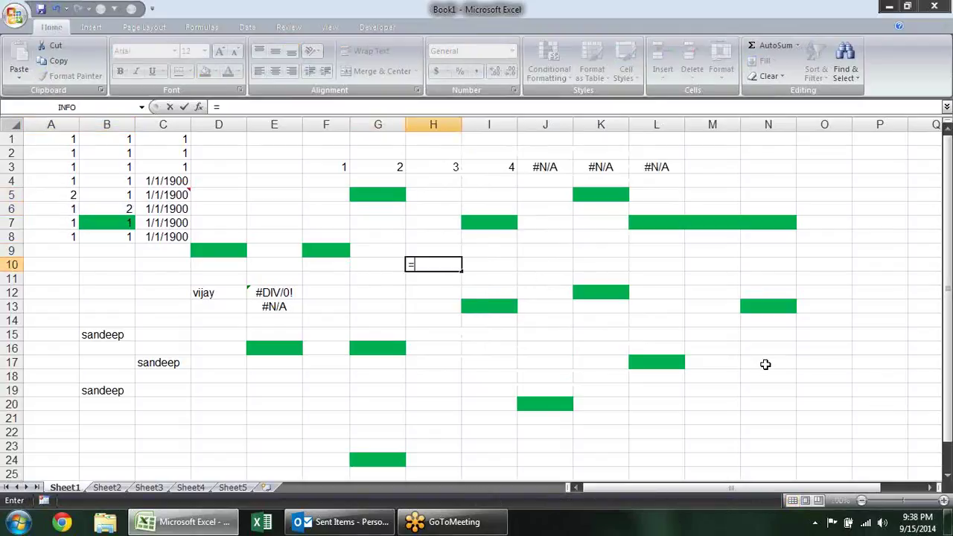
{"action": "type", "text": "sum"}
{"action": "key", "text": "Tab"}
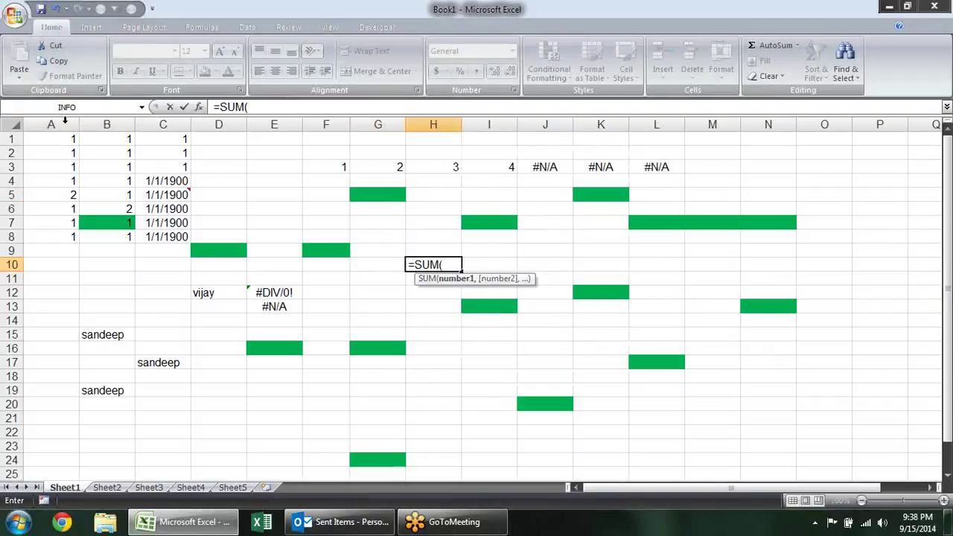
{"action": "left_click_drag", "start_coordinate": [58, 156], "coordinate": [61, 186]}
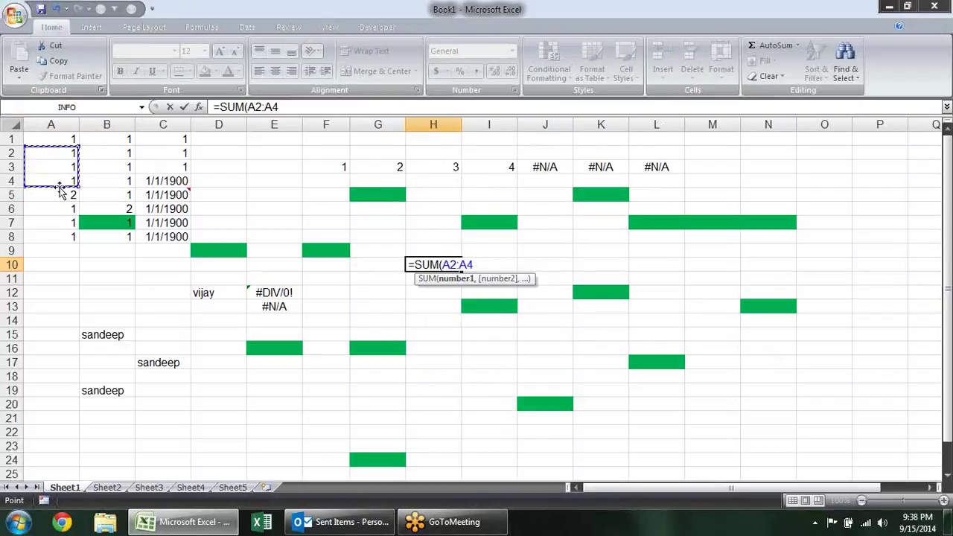
{"action": "type", "text": ")"}
{"action": "key", "text": "Return"}
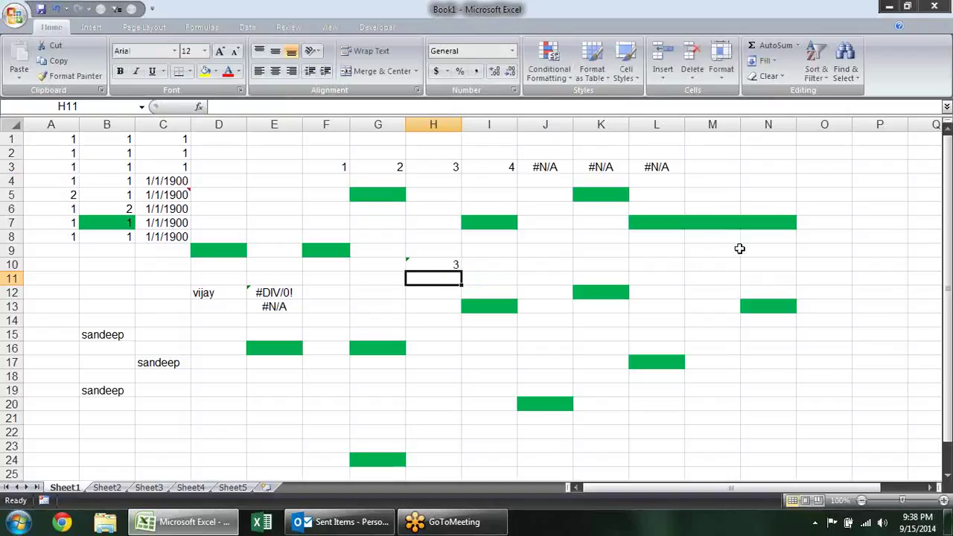
Enter =H10+10 in K9, showing 13, then check both formulas
{"action": "left_click", "coordinate": [609, 248]}
{"action": "type", "text": "="}
{"action": "key", "text": "Left"}
{"action": "key", "text": "Left"}
{"action": "key", "text": "Left"}
{"action": "key", "text": "Down"}
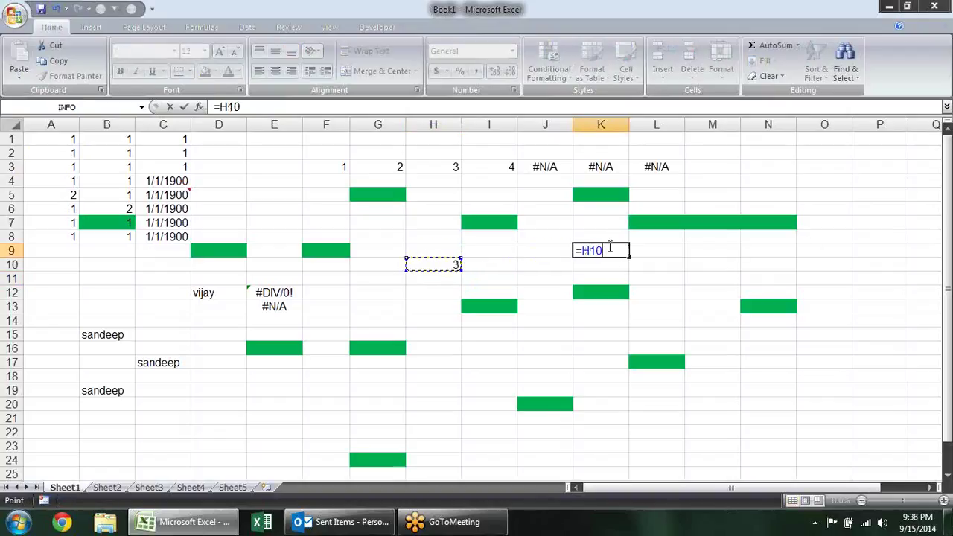
{"action": "type", "text": "+10"}
{"action": "key", "text": "Return"}
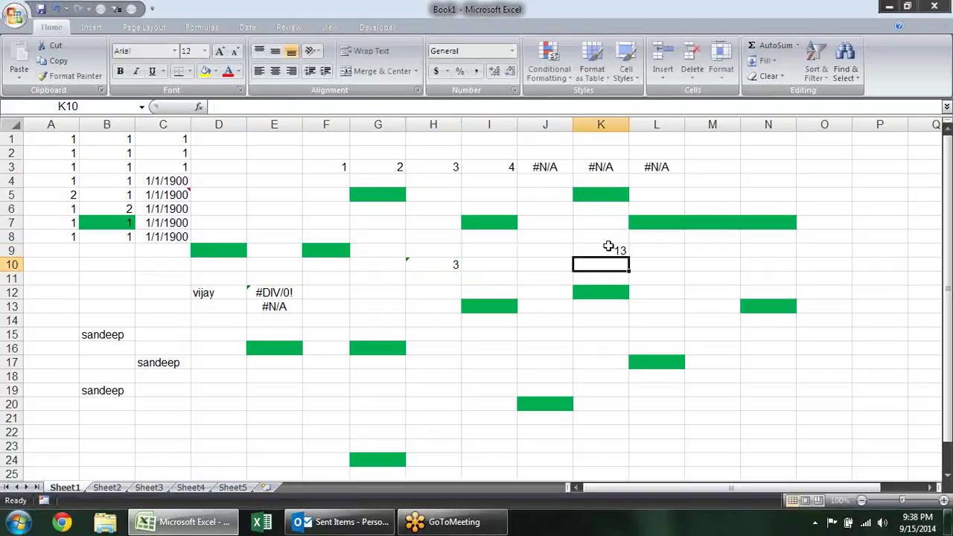
{"action": "left_click", "coordinate": [610, 250]}
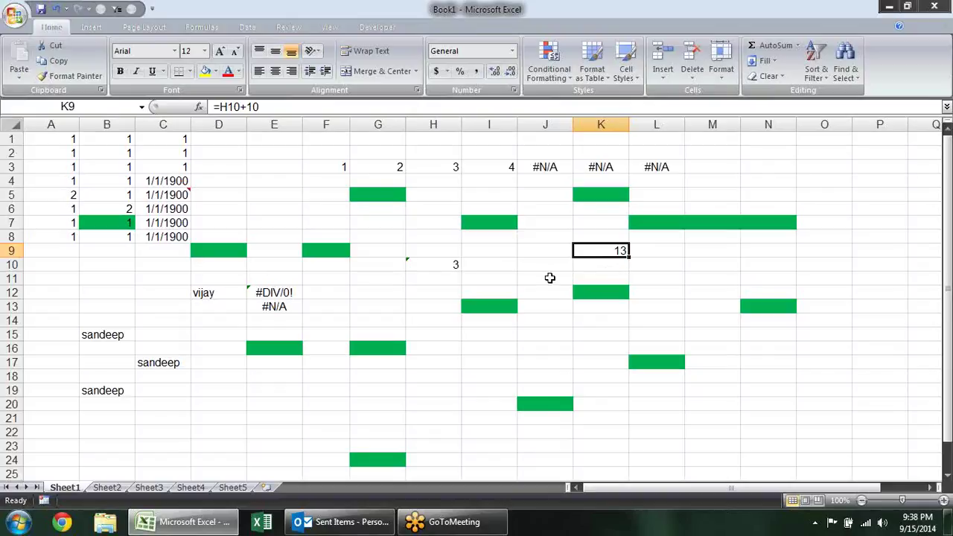
{"action": "left_click", "coordinate": [453, 266]}
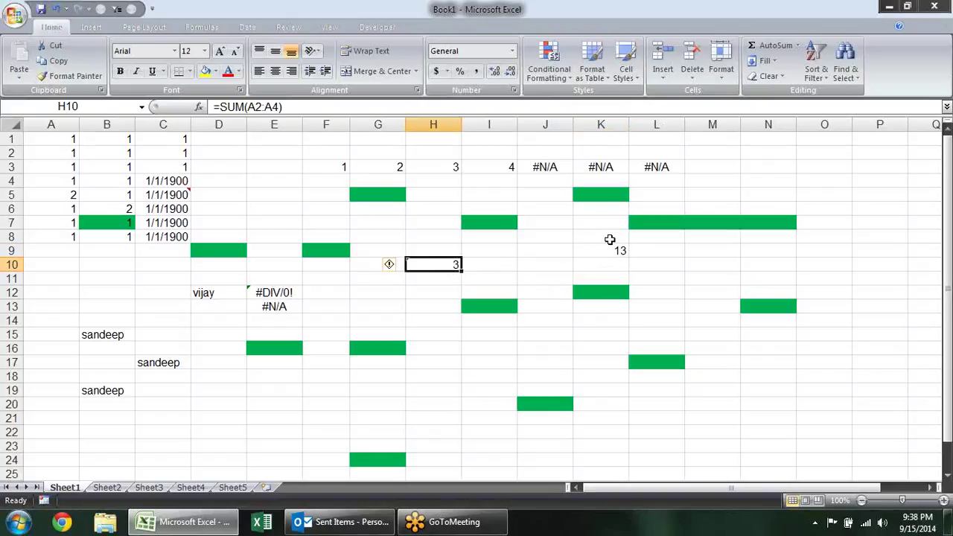
Use Go To Special Precedents on K9 to select its direct precedent H10
{"action": "left_click", "coordinate": [609, 248]}
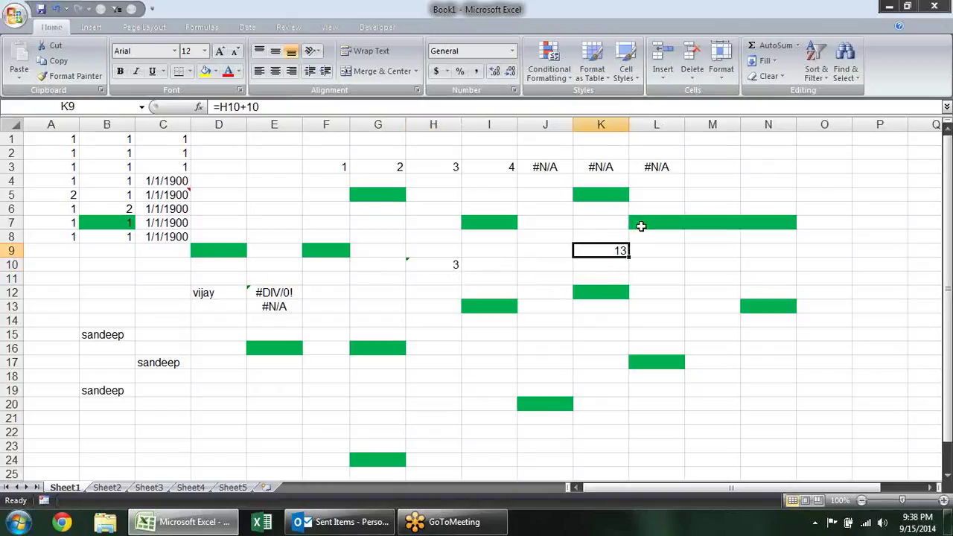
{"action": "left_click", "coordinate": [849, 71]}
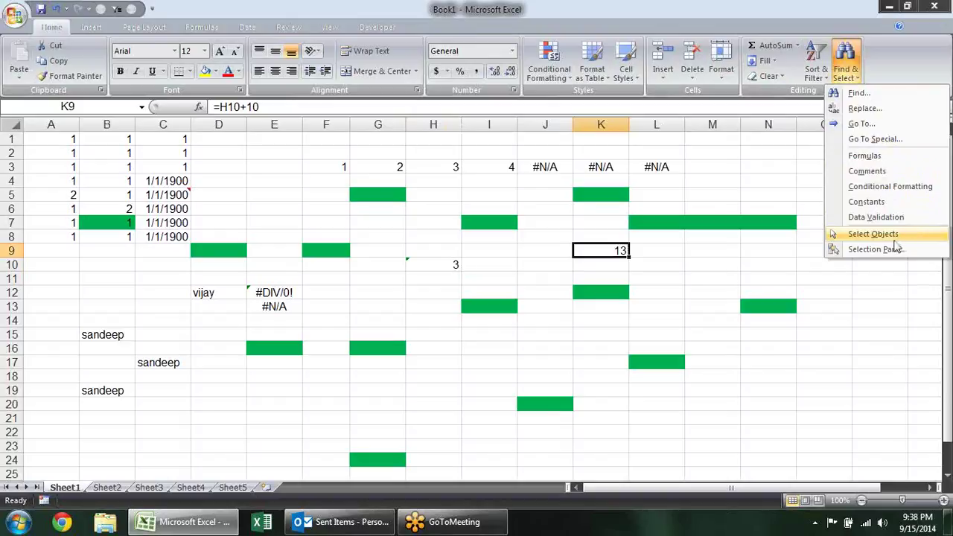
{"action": "left_click", "coordinate": [876, 138]}
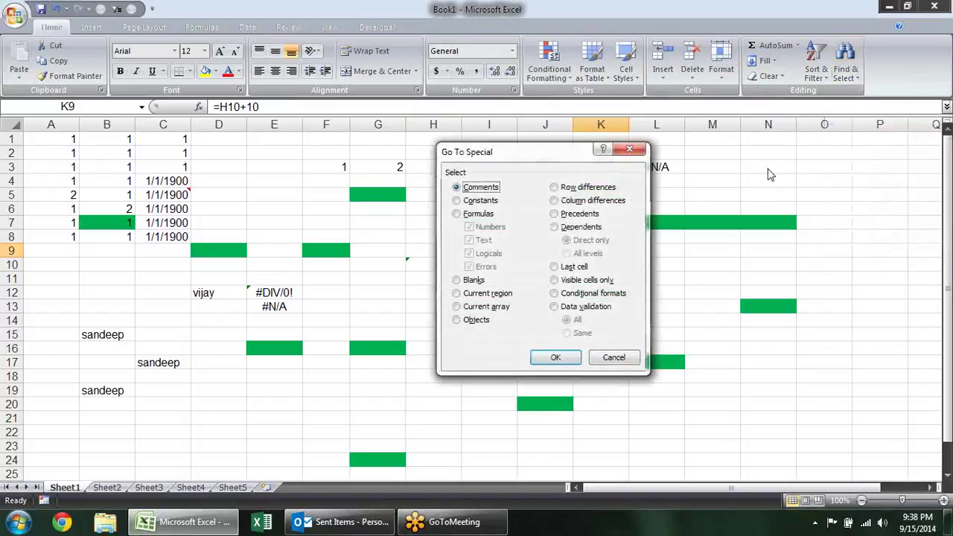
{"action": "left_click_drag", "start_coordinate": [574, 155], "coordinate": [828, 112]}
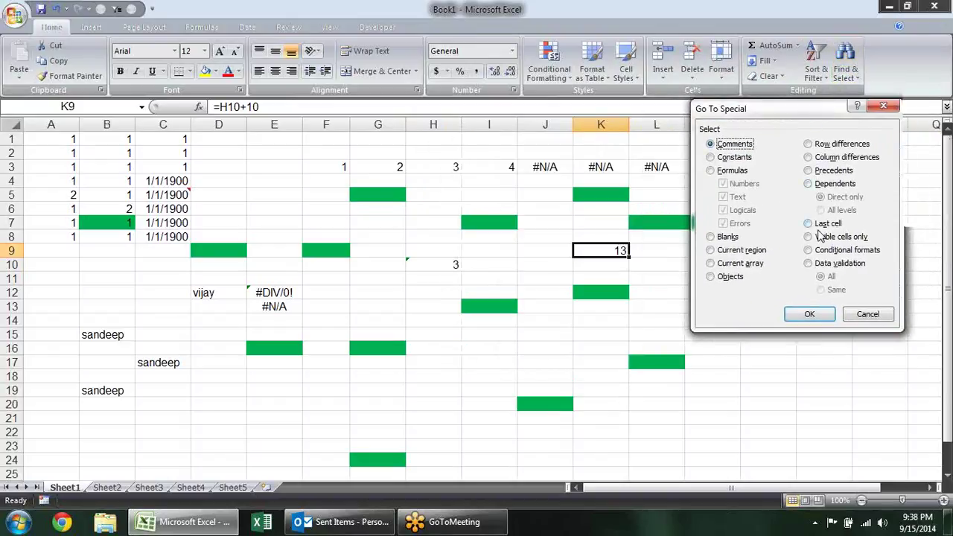
{"action": "left_click", "coordinate": [826, 172]}
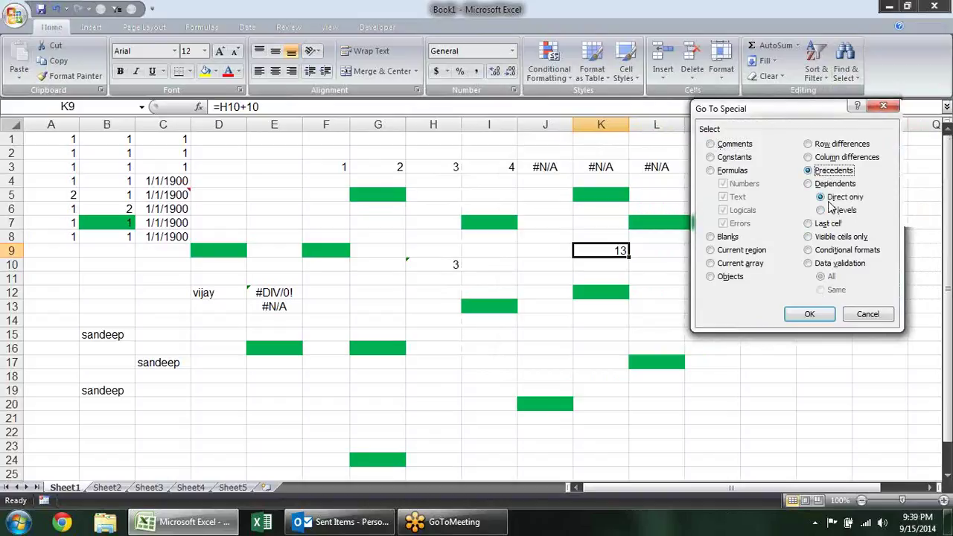
{"action": "left_click", "coordinate": [810, 314]}
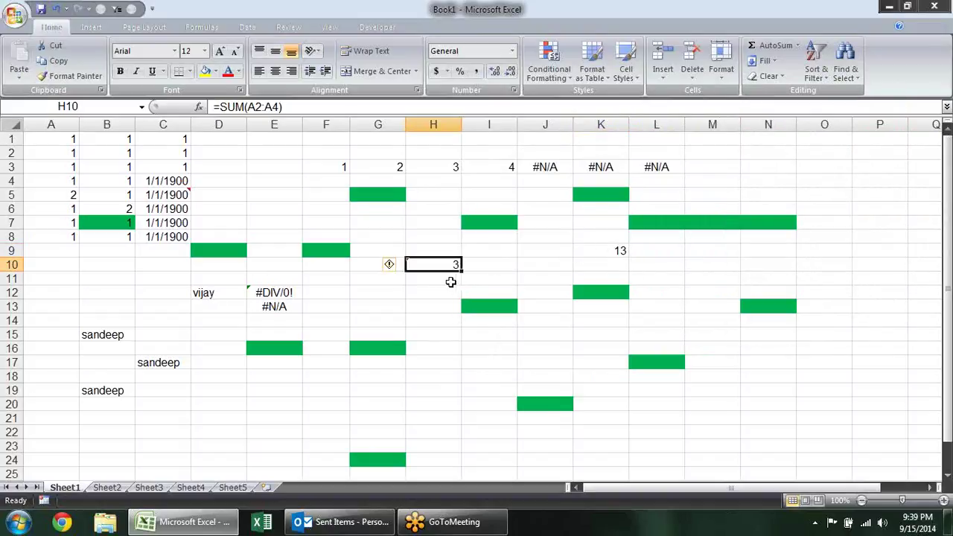
Select K9's precedents at all levels, highlighting H10 and A2:A4
{"action": "left_click", "coordinate": [618, 248]}
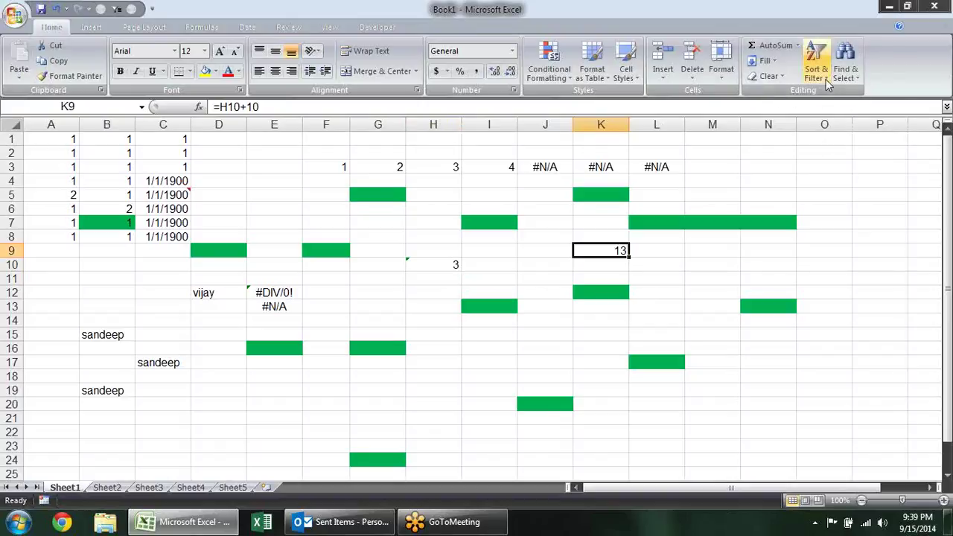
{"action": "left_click", "coordinate": [845, 63]}
{"action": "left_click", "coordinate": [864, 139]}
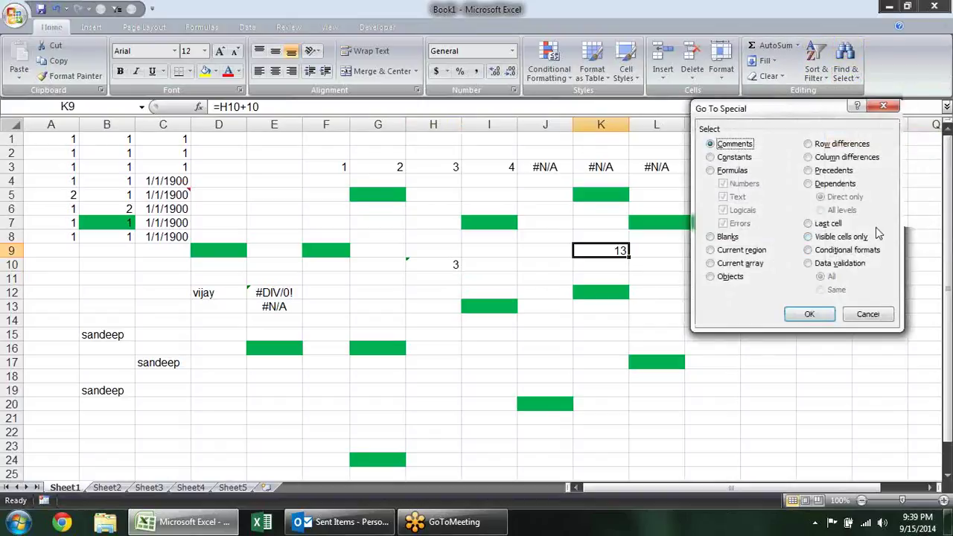
{"action": "left_click", "coordinate": [815, 170]}
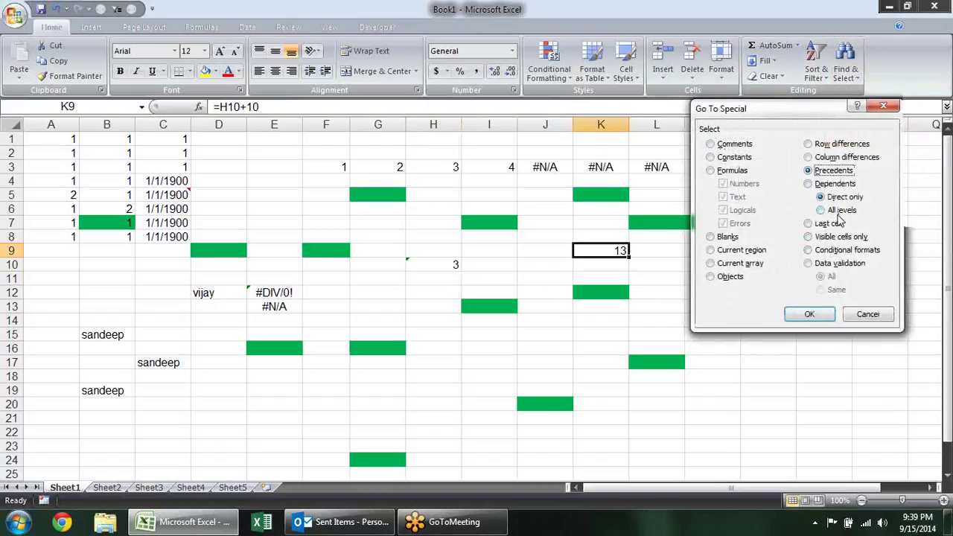
{"action": "left_click", "coordinate": [820, 209]}
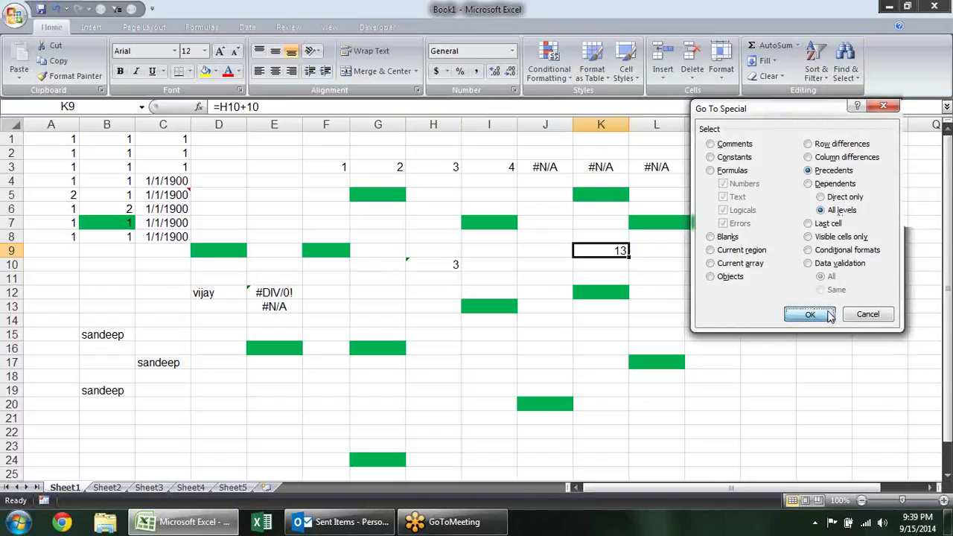
{"action": "left_click", "coordinate": [809, 313]}
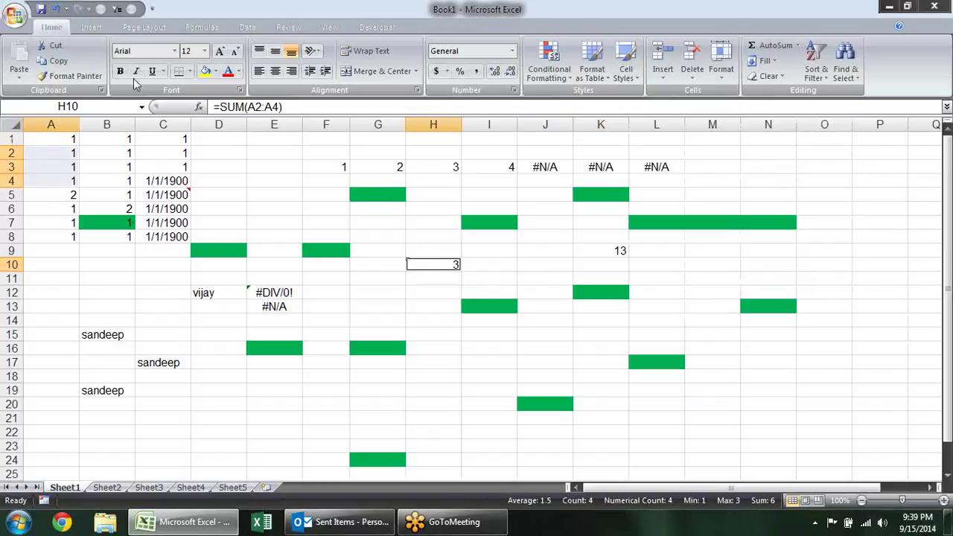
Dismiss the fill colour palette, select F3 and then A3, and open Find & Select
{"action": "left_click", "coordinate": [215, 71]}
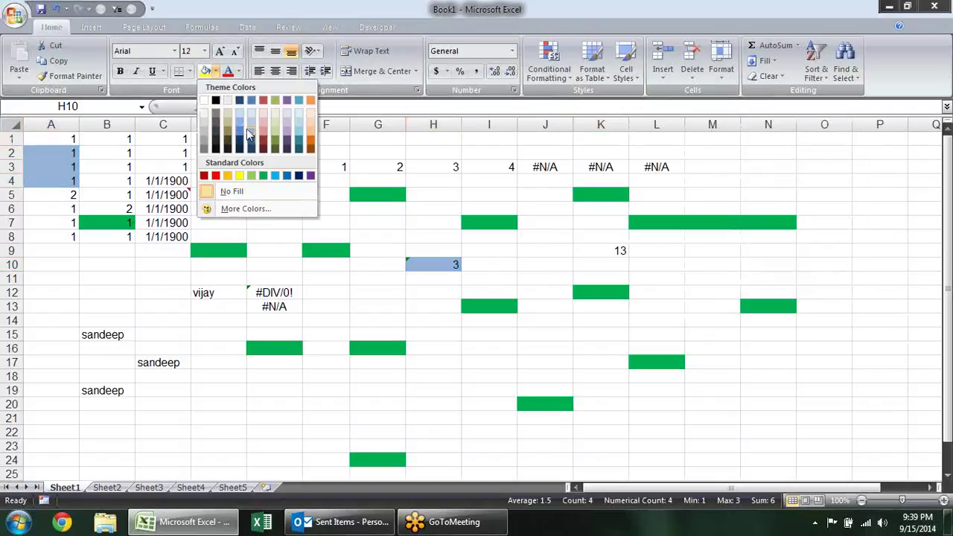
{"action": "key", "text": "Escape"}
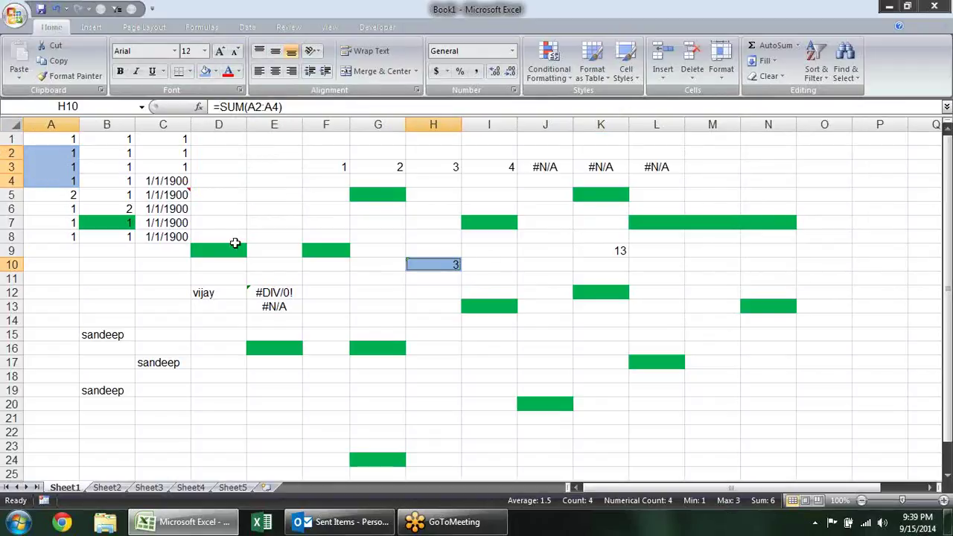
{"action": "left_click", "coordinate": [320, 167]}
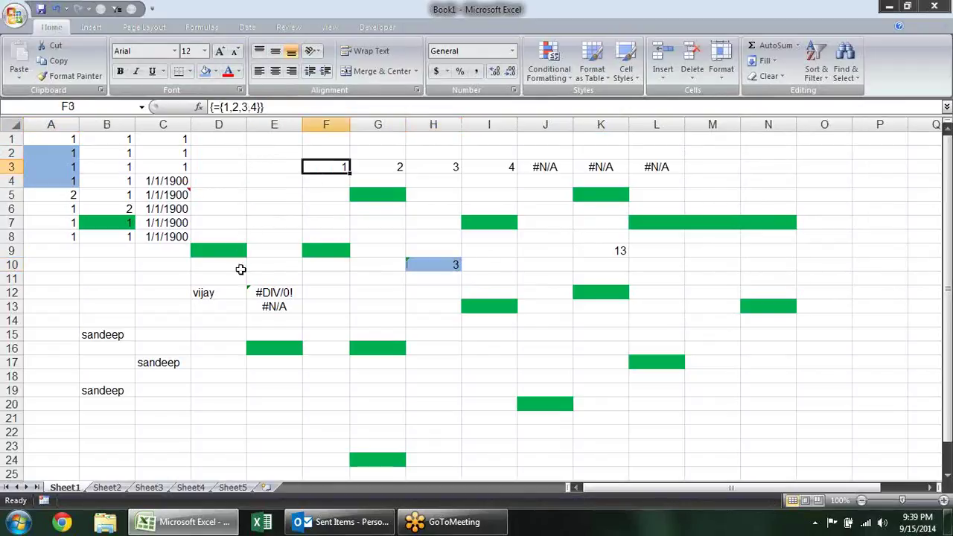
{"action": "left_click", "coordinate": [48, 163]}
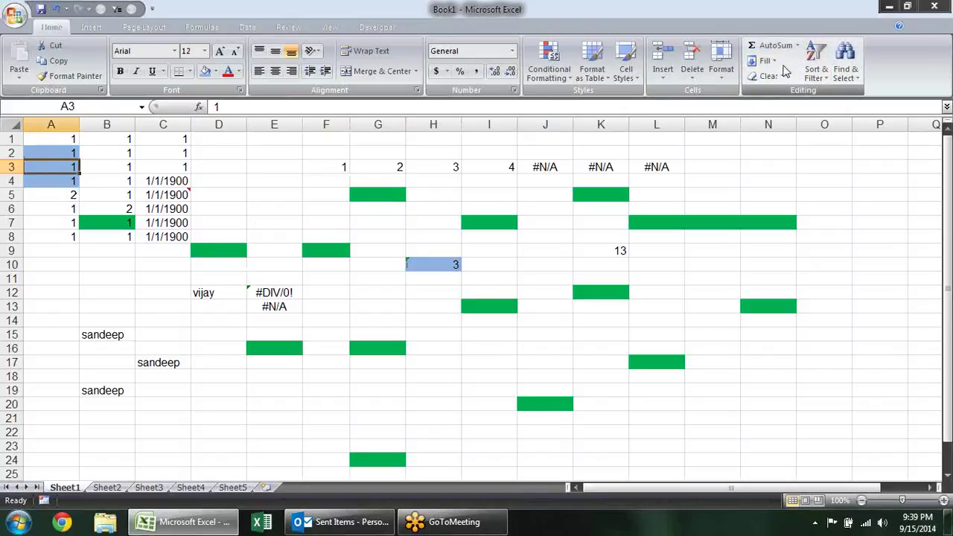
{"action": "left_click", "coordinate": [845, 71]}
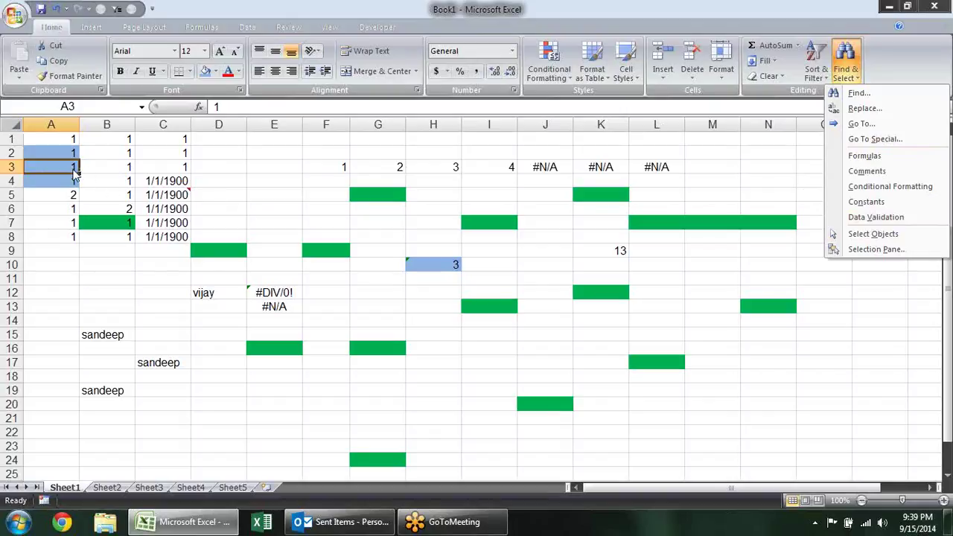
Select all formula cells, then select A3's direct dependents with Go To Special
{"action": "left_click", "coordinate": [864, 155]}
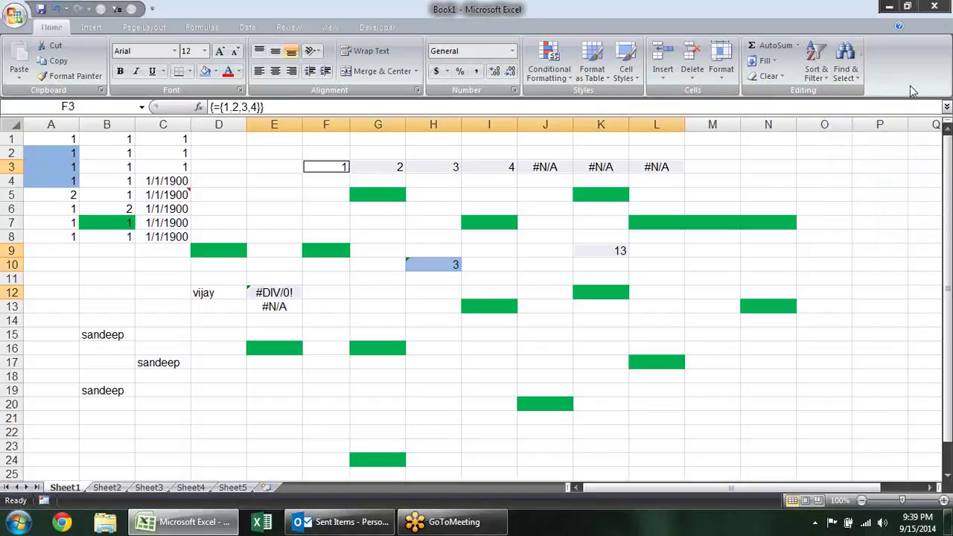
{"action": "left_click", "coordinate": [713, 208]}
{"action": "left_click", "coordinate": [64, 171], "text": "ctrl"}
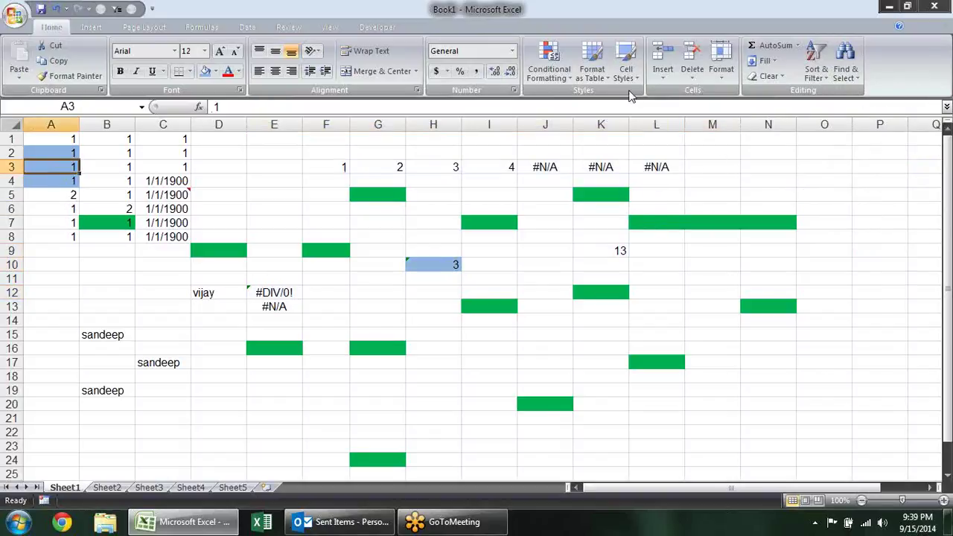
{"action": "key", "text": "ctrl+g"}
{"action": "key", "text": "alt+s"}
{"action": "left_click", "coordinate": [840, 186]}
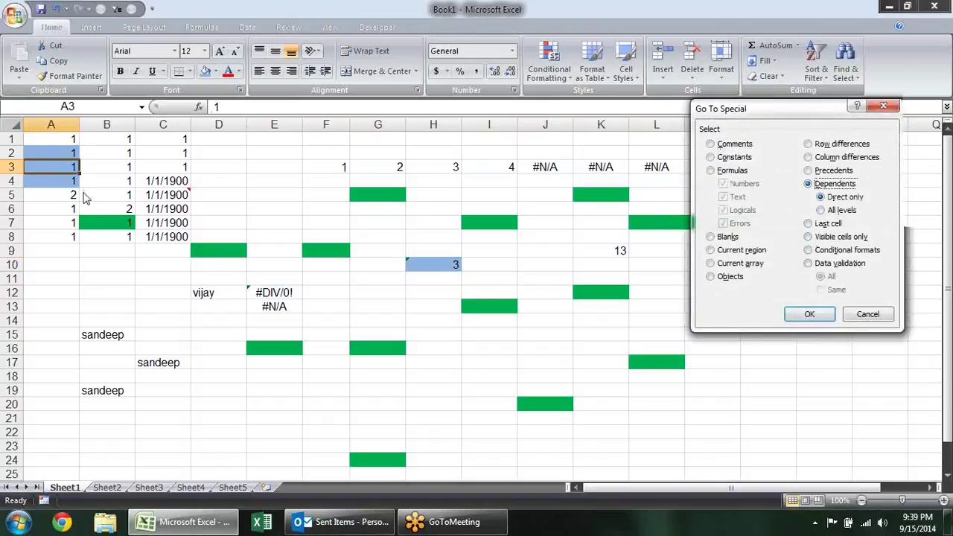
{"action": "left_click", "coordinate": [808, 316]}
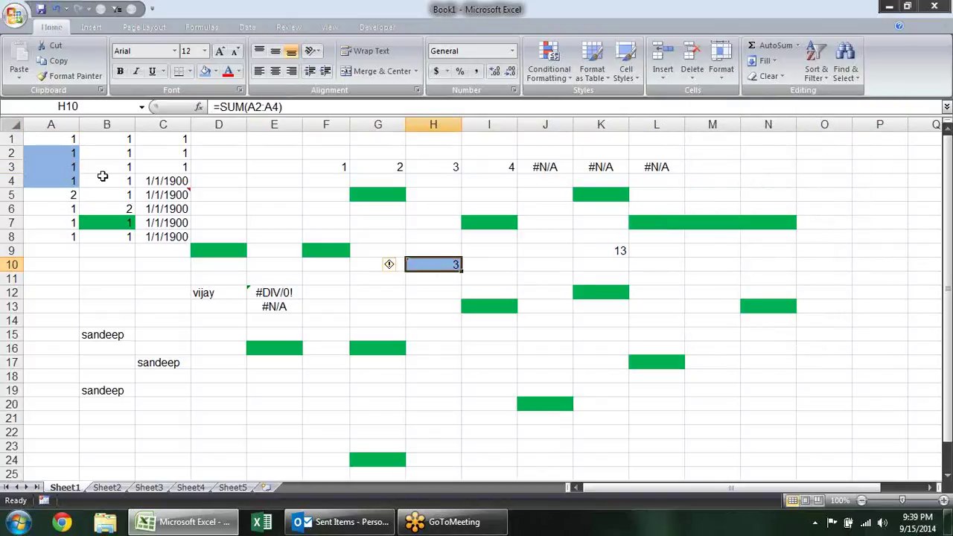
Select A3's dependents at all levels and fill K9 light blue
{"action": "left_click", "coordinate": [72, 166], "text": "ctrl"}
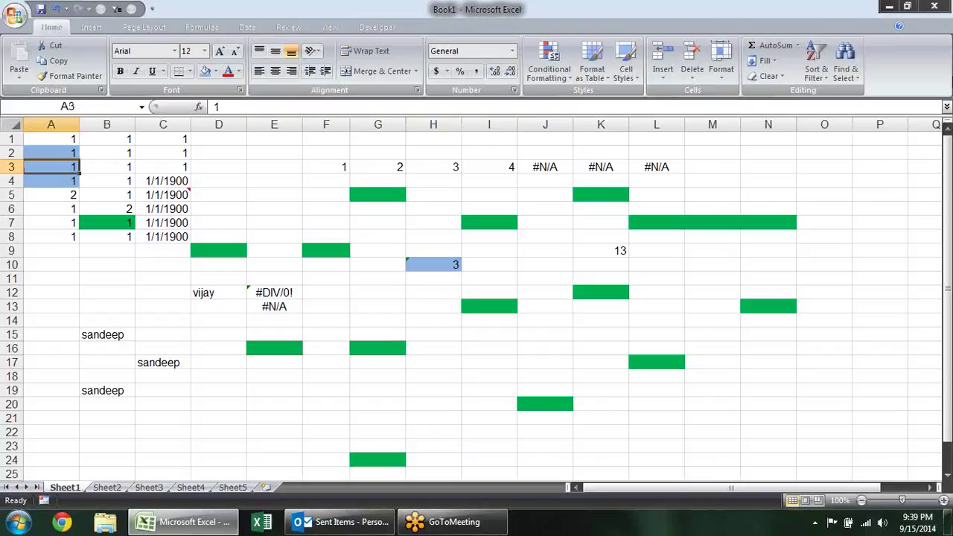
{"action": "left_click", "coordinate": [845, 65]}
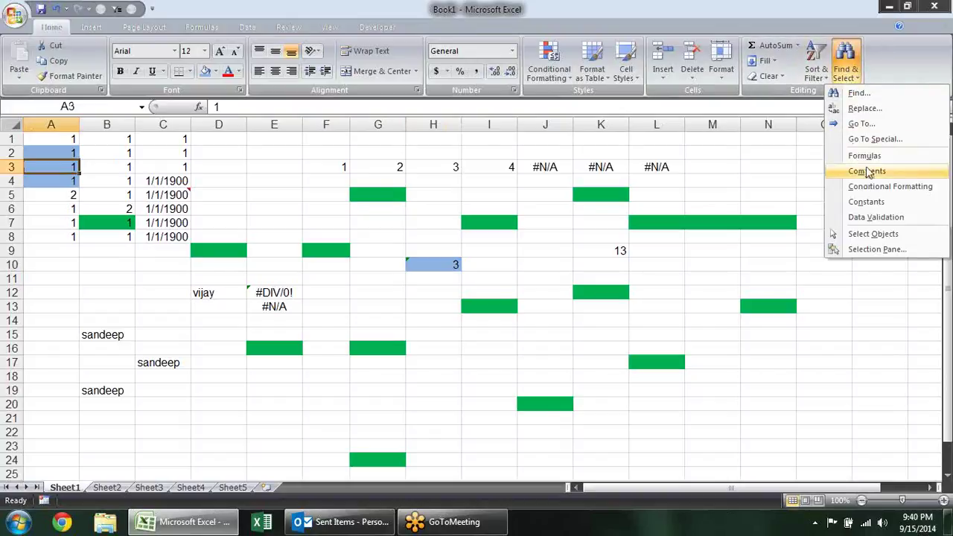
{"action": "left_click", "coordinate": [869, 141]}
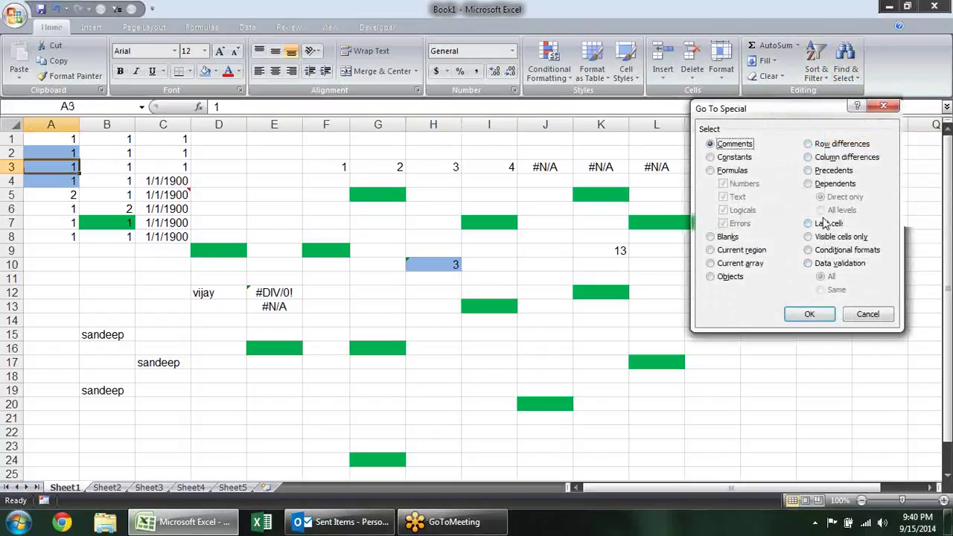
{"action": "left_click", "coordinate": [832, 186]}
{"action": "left_click", "coordinate": [839, 210]}
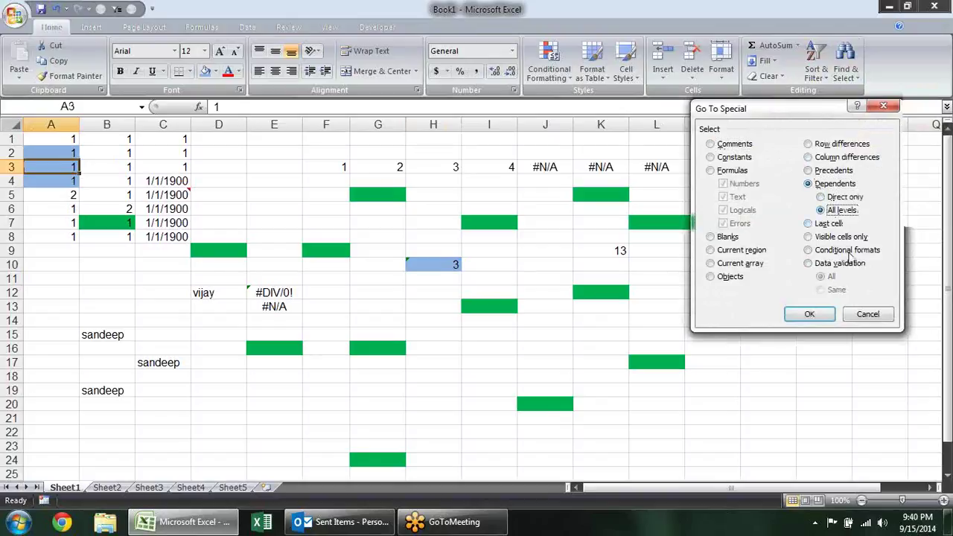
{"action": "left_click", "coordinate": [817, 315]}
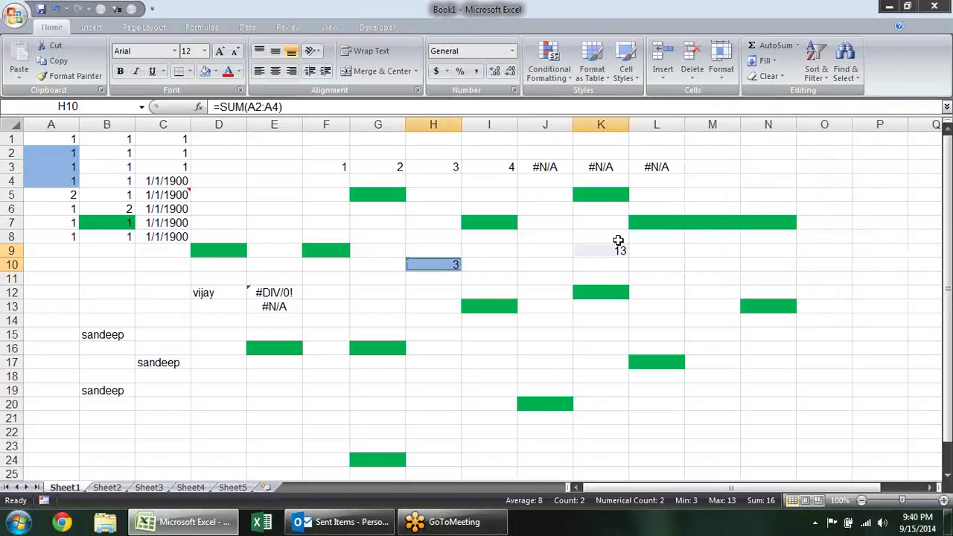
{"action": "left_click", "coordinate": [210, 74]}
{"action": "left_click", "coordinate": [215, 73]}
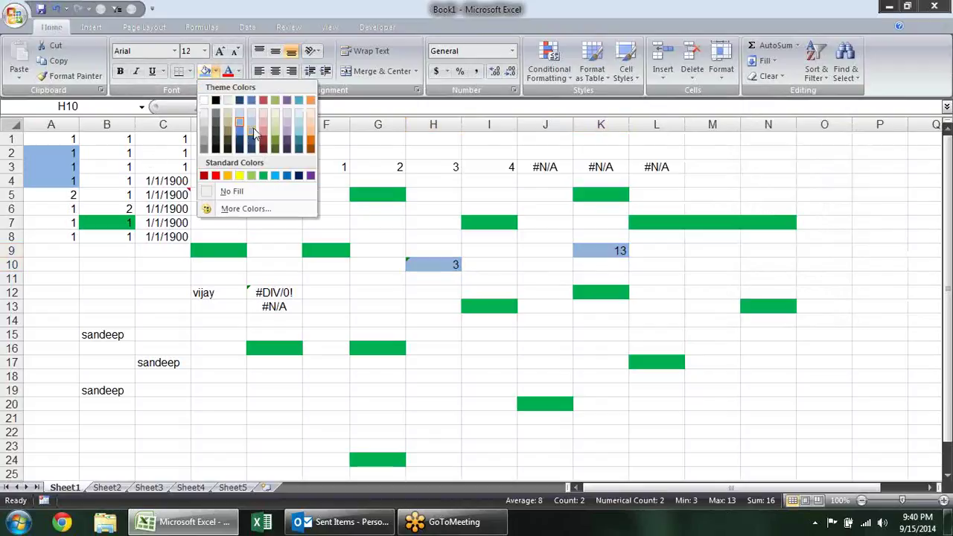
{"action": "left_click", "coordinate": [436, 176]}
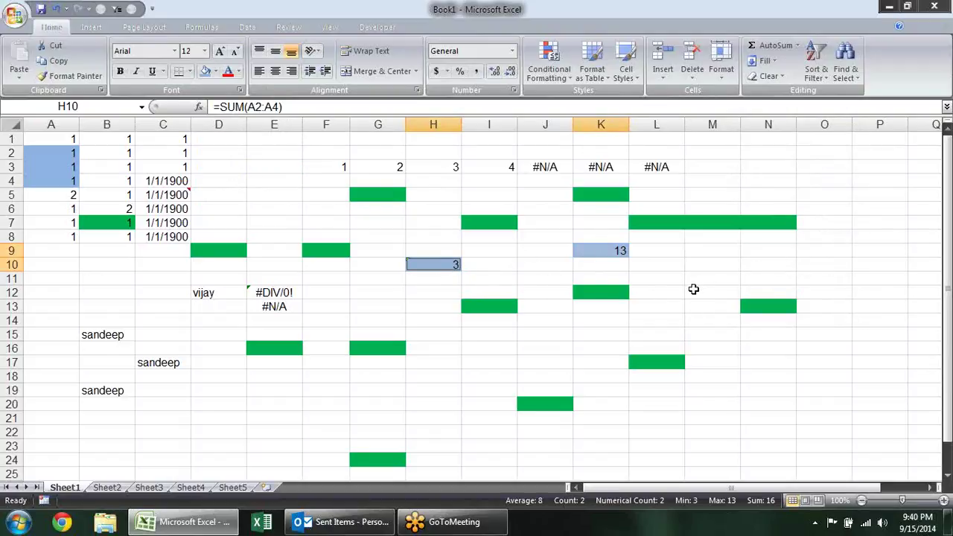
On the Formulas tab, trace precedents of K9 and of H10 back to A2:A4
{"action": "left_click", "coordinate": [199, 28]}
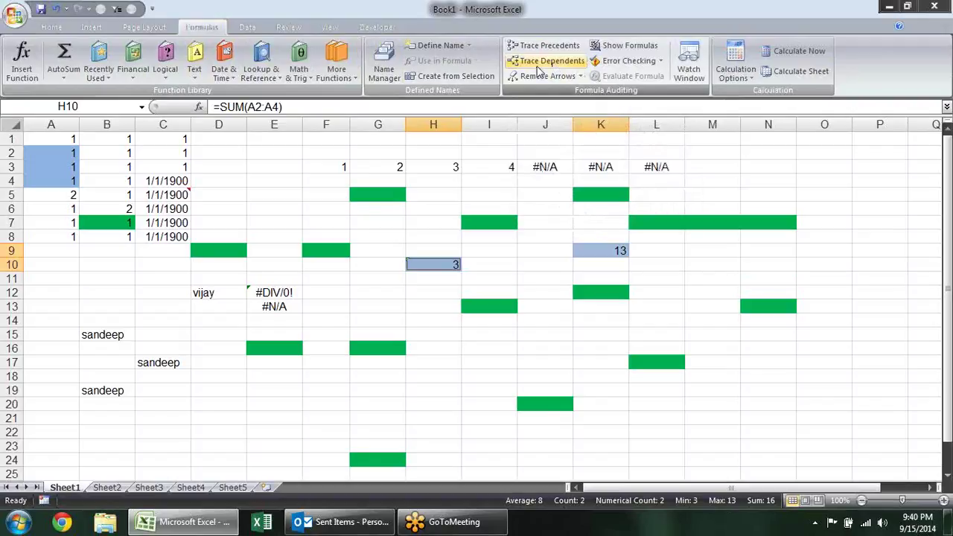
{"action": "left_click", "coordinate": [492, 289]}
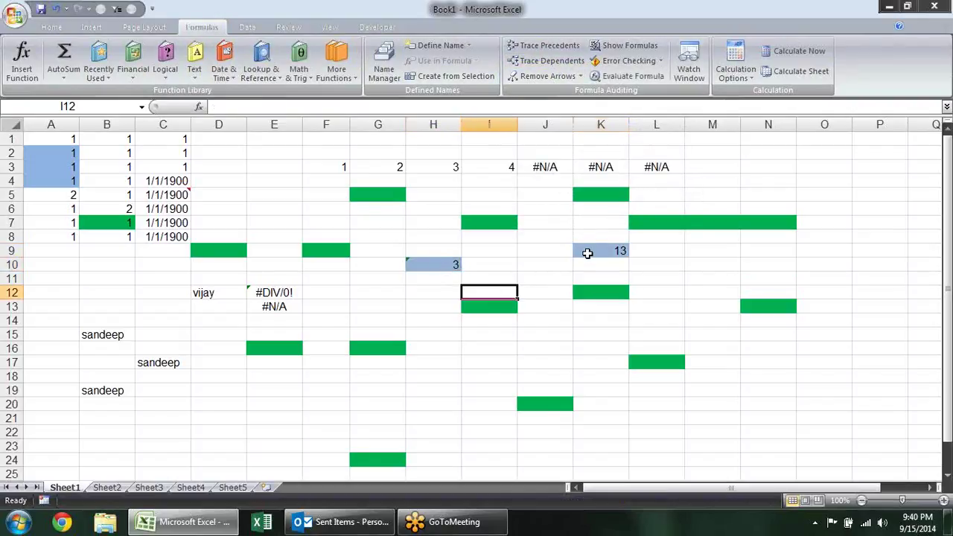
{"action": "left_click", "coordinate": [587, 251]}
{"action": "left_click", "coordinate": [553, 47]}
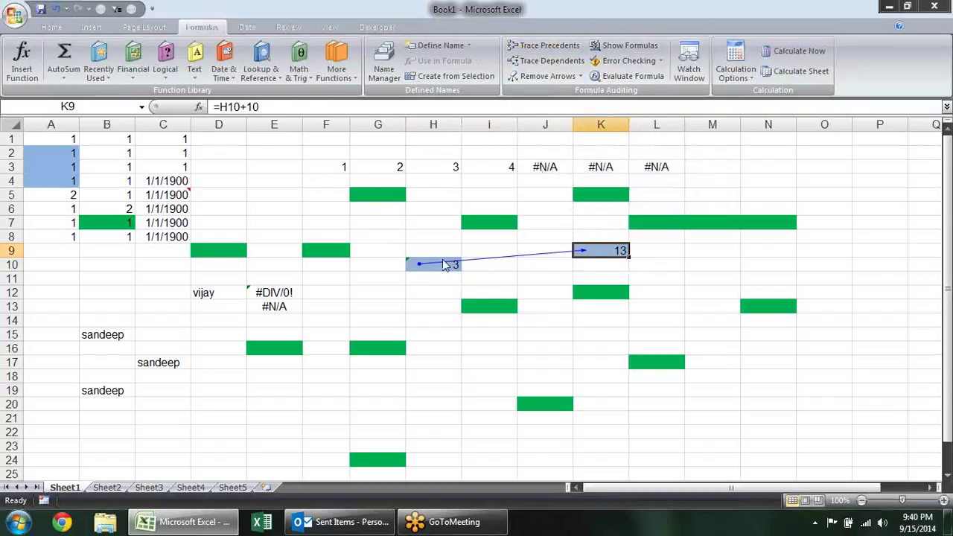
{"action": "left_click", "coordinate": [442, 269]}
{"action": "left_click", "coordinate": [567, 46]}
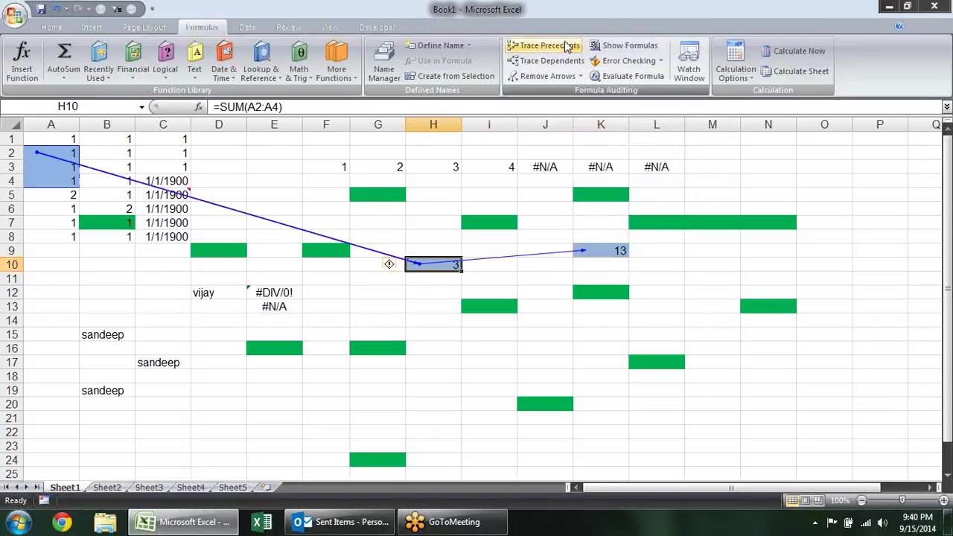
Trace A3's dependent arrow to H10, then remove all trace arrows
{"action": "left_click", "coordinate": [51, 164]}
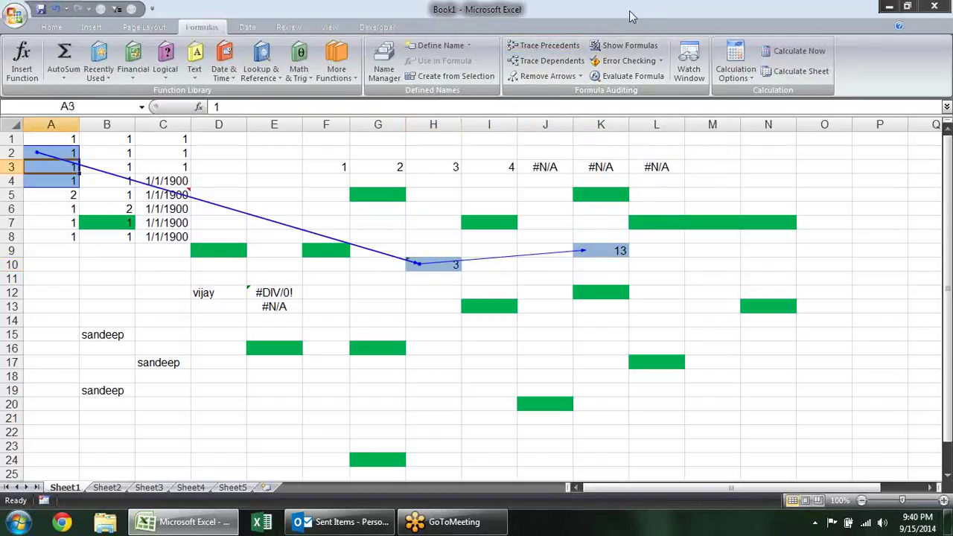
{"action": "left_click", "coordinate": [566, 61]}
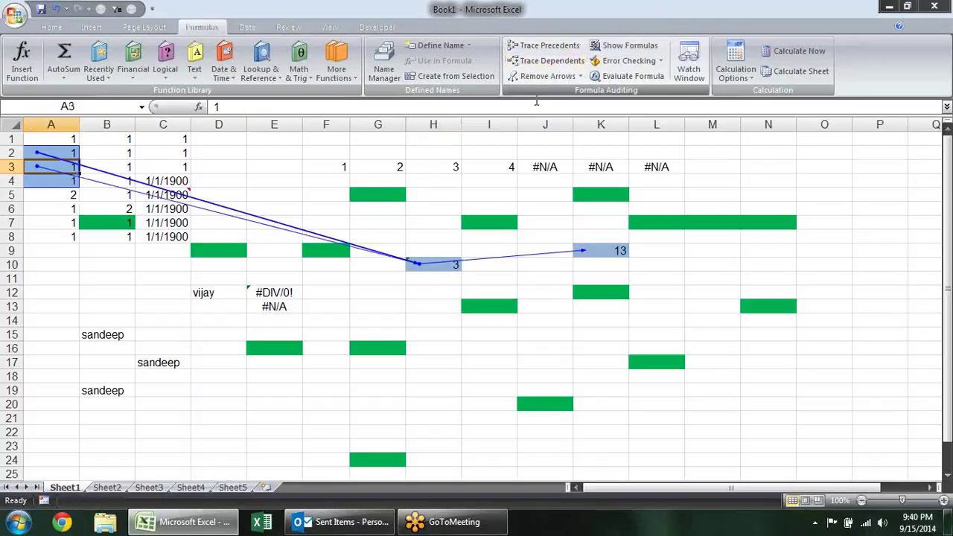
{"action": "left_click", "coordinate": [550, 75]}
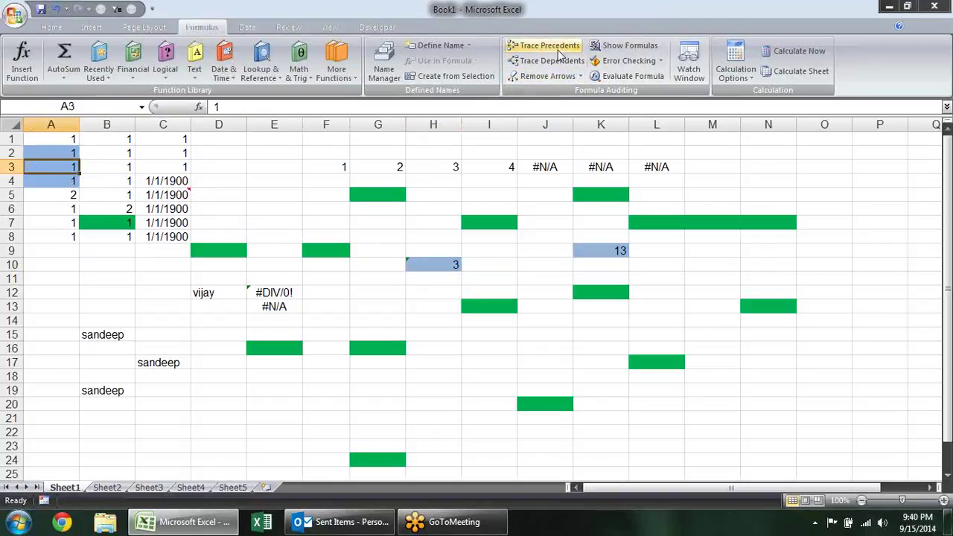
{"action": "left_click", "coordinate": [560, 63]}
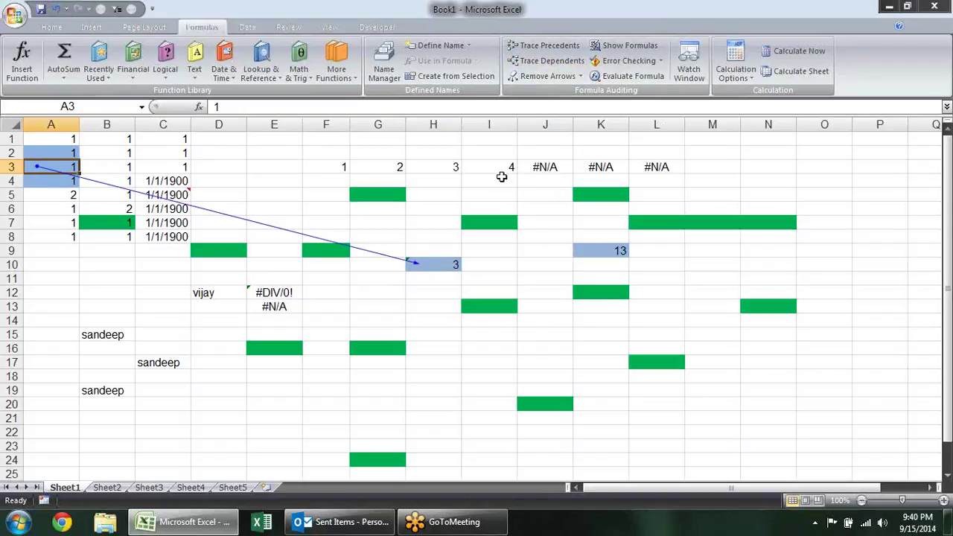
{"action": "left_click", "coordinate": [541, 76]}
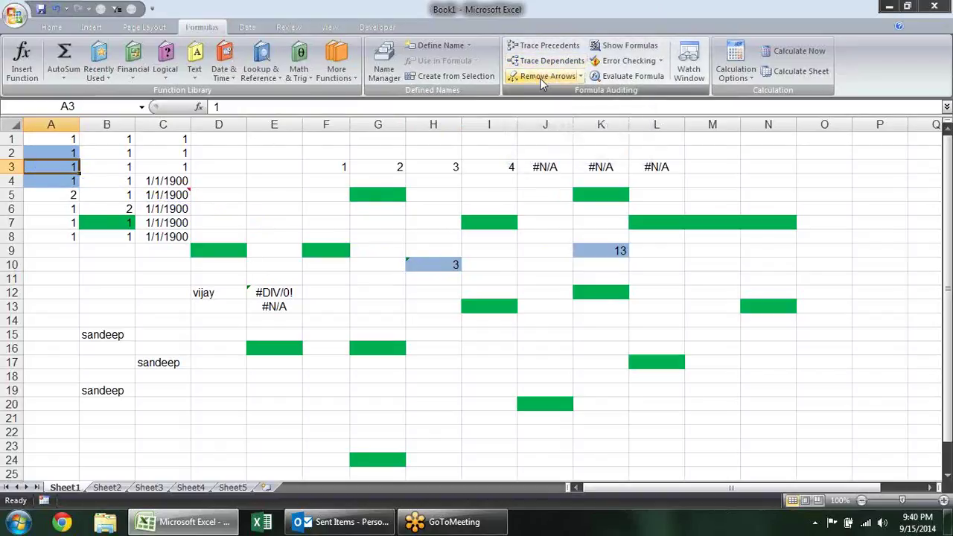
{"action": "left_click", "coordinate": [581, 77]}
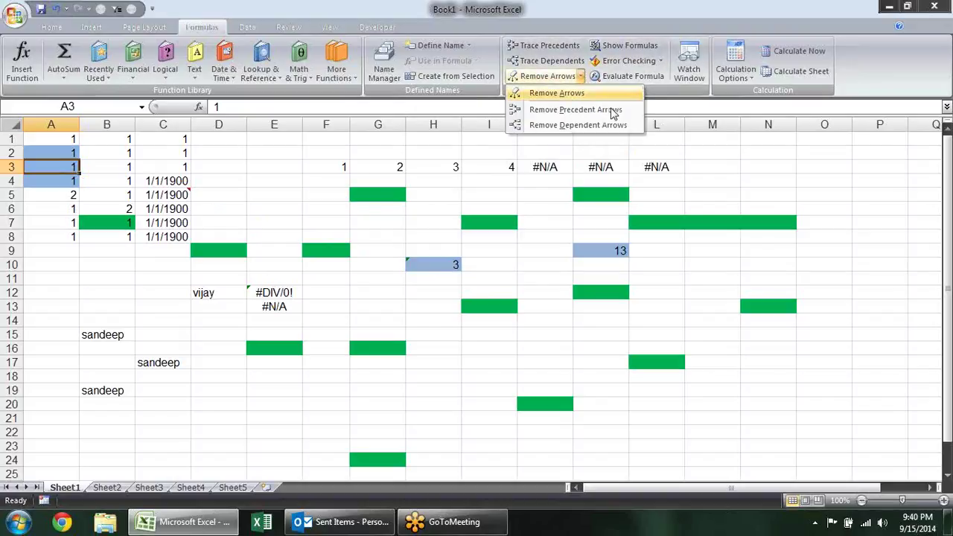
{"action": "left_click", "coordinate": [697, 190]}
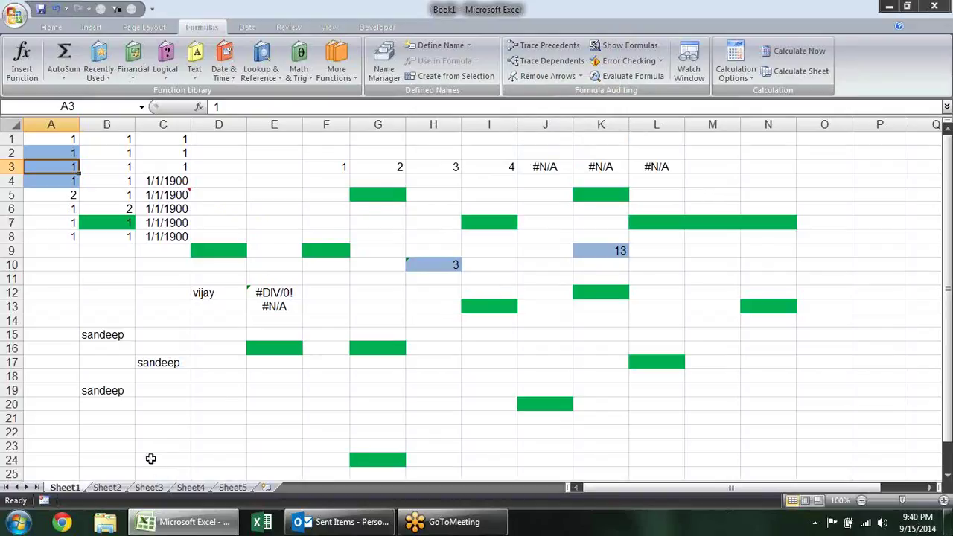
{"action": "left_click", "coordinate": [62, 279]}
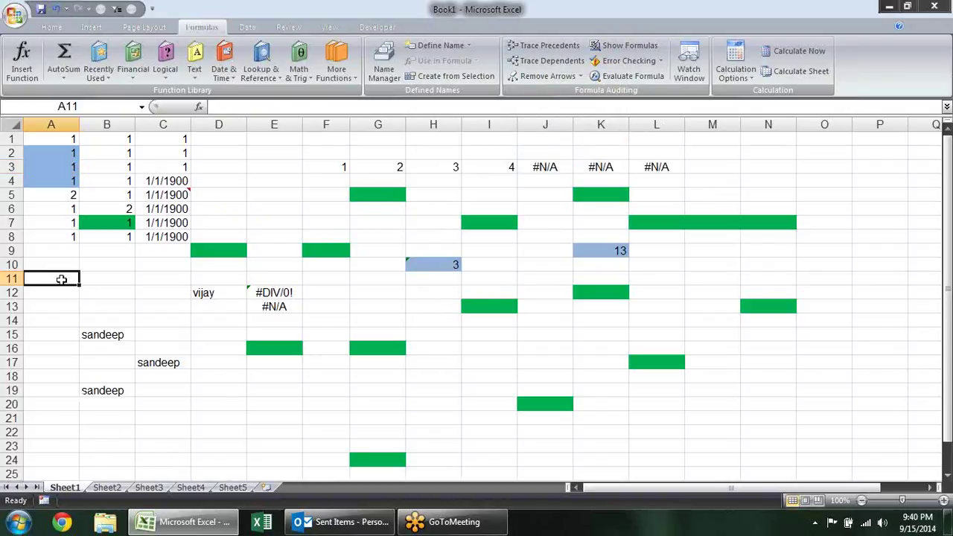
{"action": "type", "text": "-"}
{"action": "key", "text": "Escape"}
{"action": "type", "text": "="}
{"action": "left_click", "coordinate": [107, 486]}
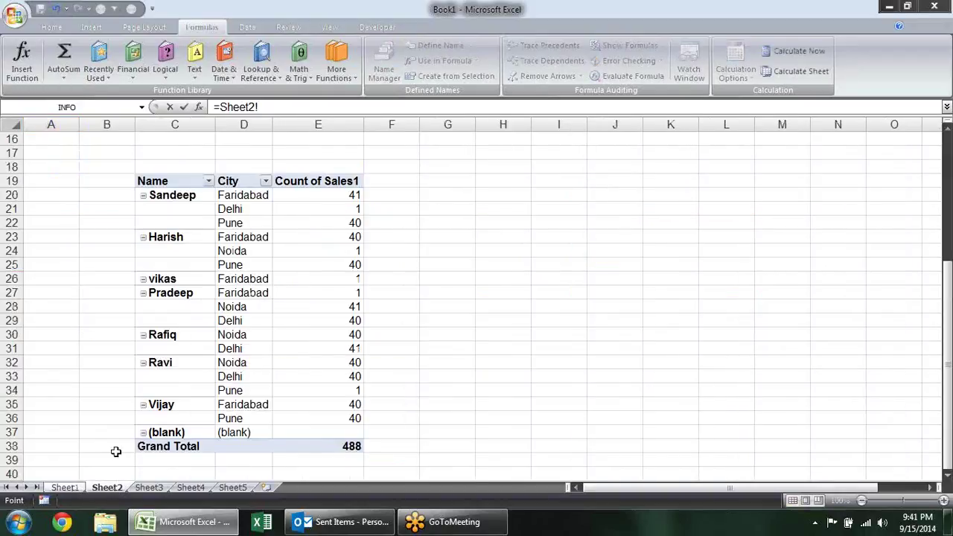
{"action": "left_click", "coordinate": [96, 222]}
{"action": "key", "text": "Return"}
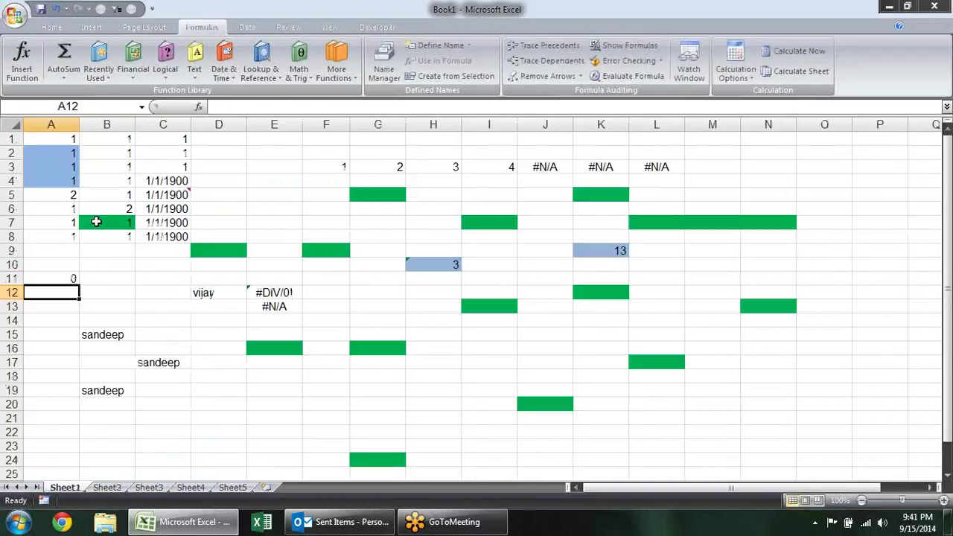
{"action": "left_click", "coordinate": [70, 280]}
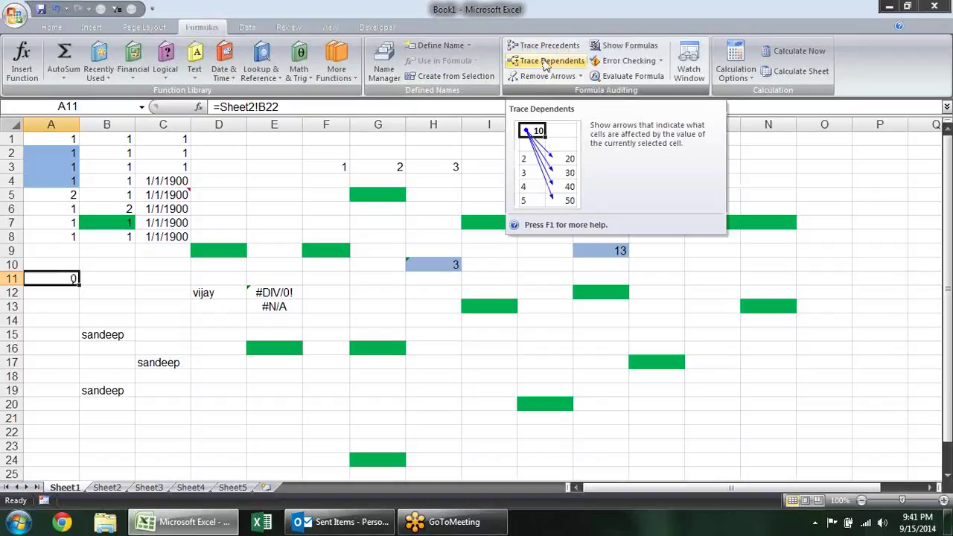
{"action": "left_click", "coordinate": [549, 45]}
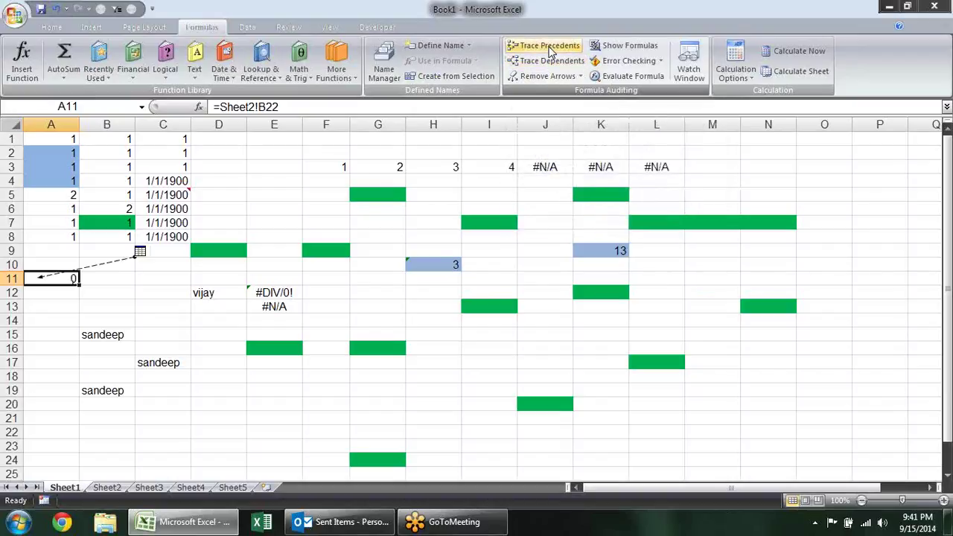
{"action": "left_click", "coordinate": [140, 251]}
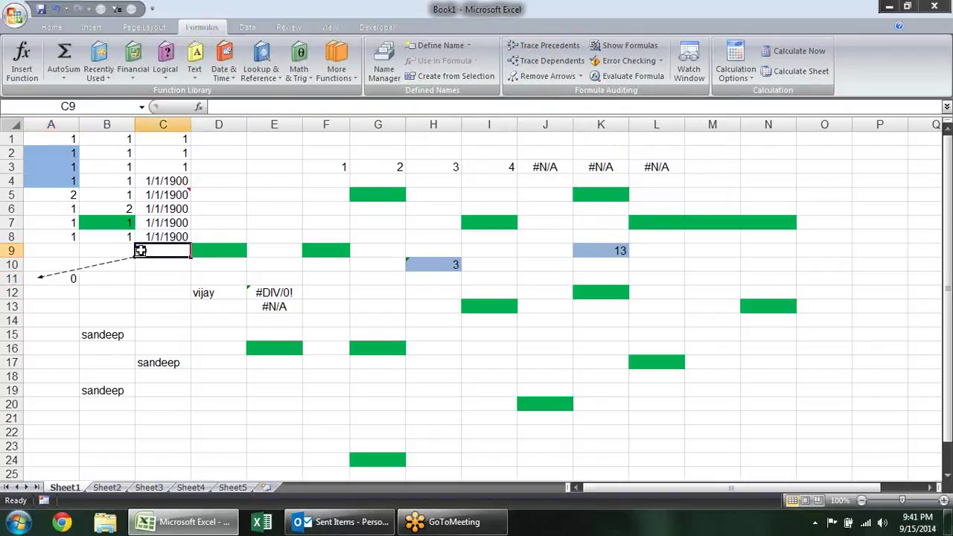
{"action": "double_click", "coordinate": [140, 251]}
{"action": "left_click", "coordinate": [43, 280]}
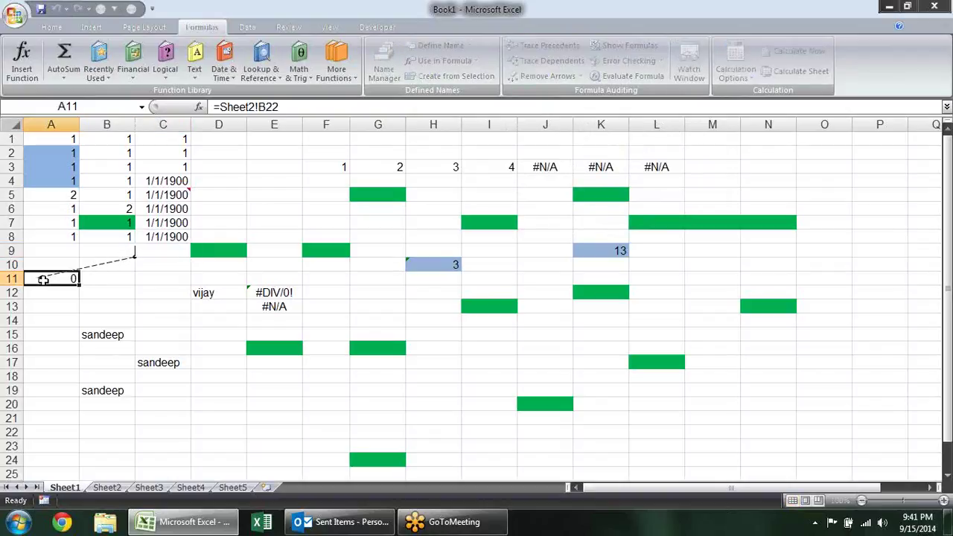
{"action": "left_click", "coordinate": [139, 254]}
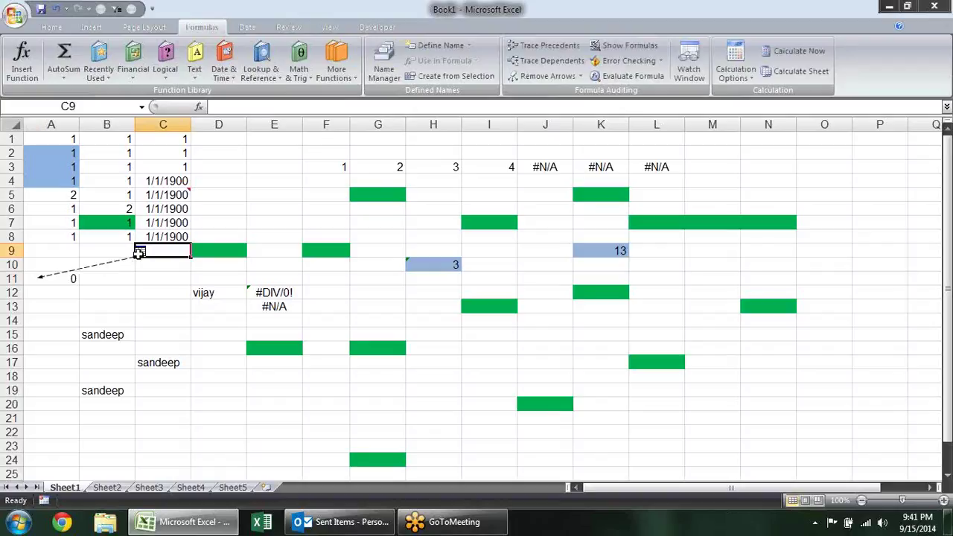
{"action": "left_click", "coordinate": [63, 277]}
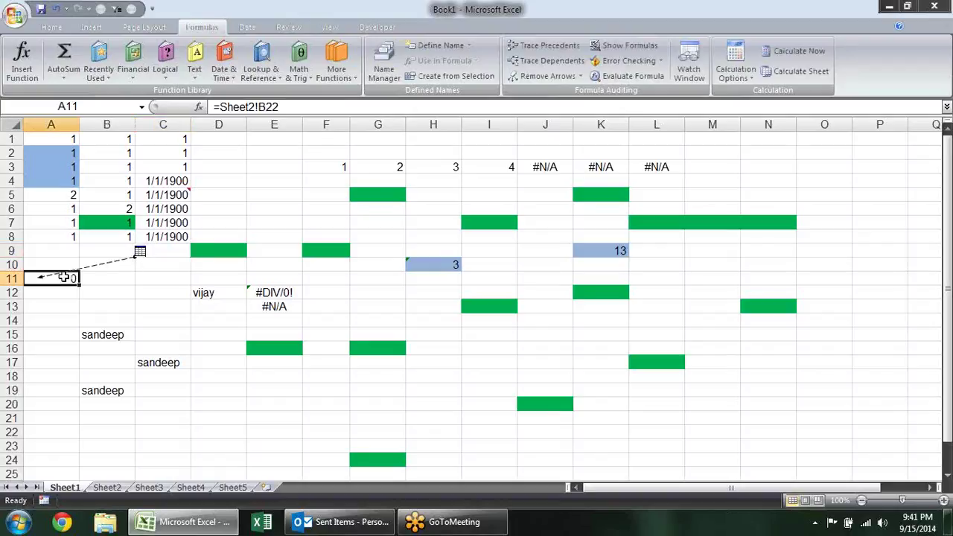
{"action": "key", "text": "F5"}
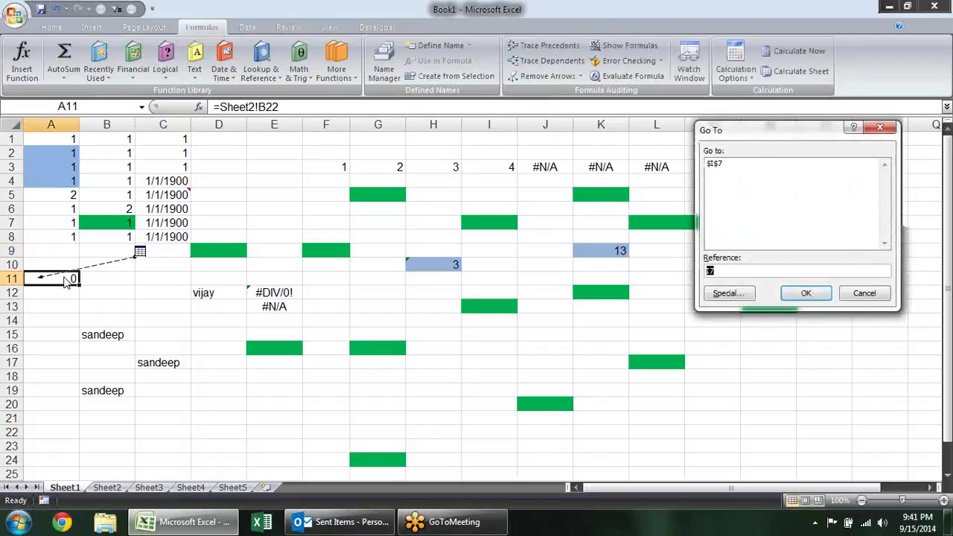
{"action": "key", "text": "Escape"}
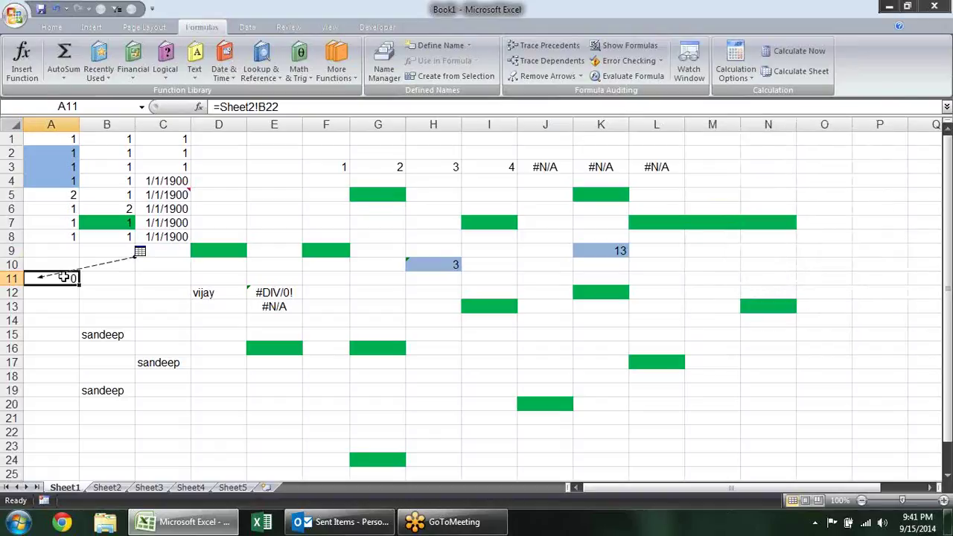
{"action": "right_click", "coordinate": [139, 251]}
{"action": "key", "text": "Escape"}
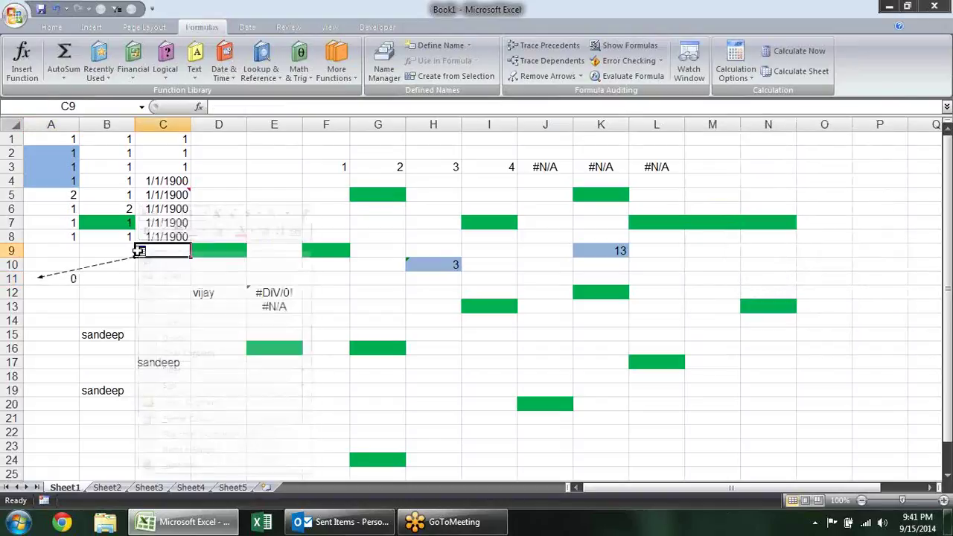
{"action": "key", "text": "BackSpace"}
{"action": "key", "text": "Escape"}
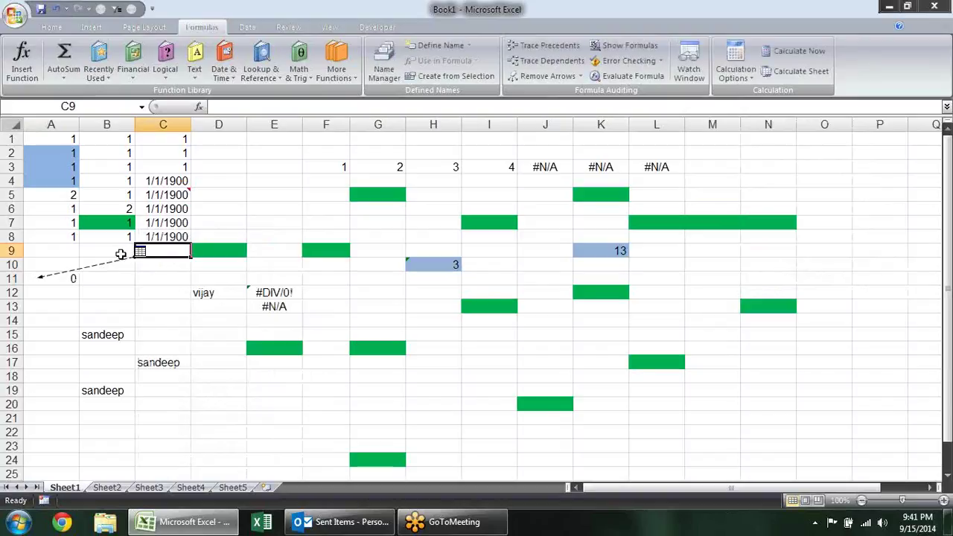
{"action": "left_click", "coordinate": [124, 263]}
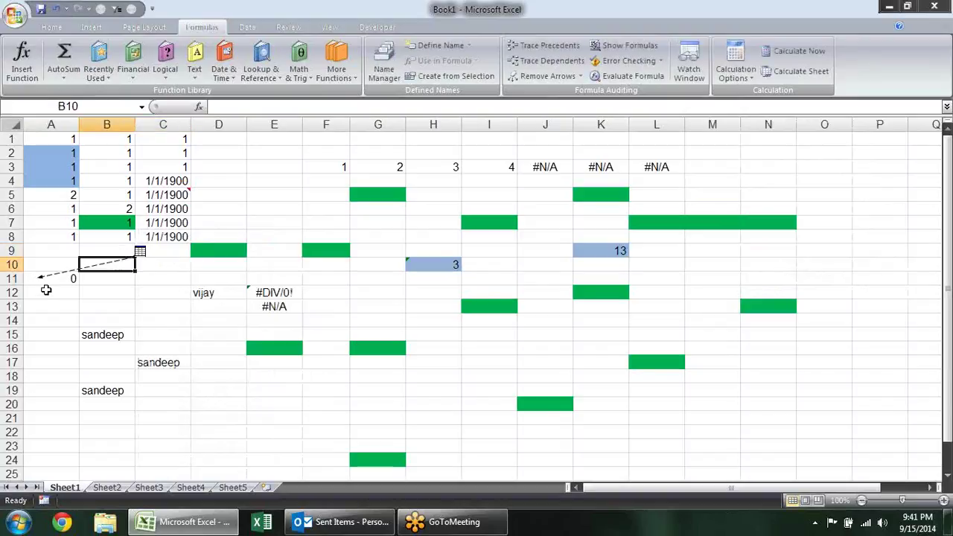
{"action": "left_click", "coordinate": [46, 280]}
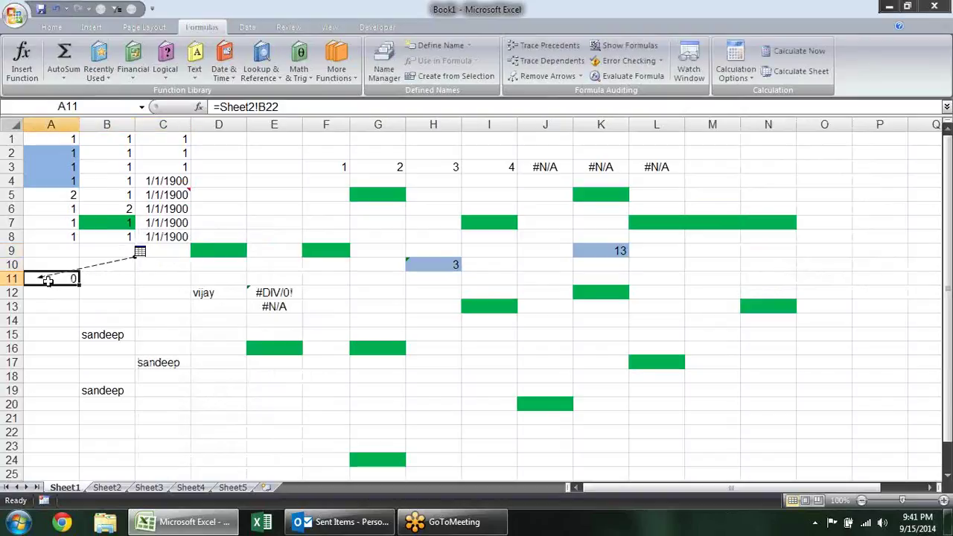
{"action": "left_click", "coordinate": [551, 74]}
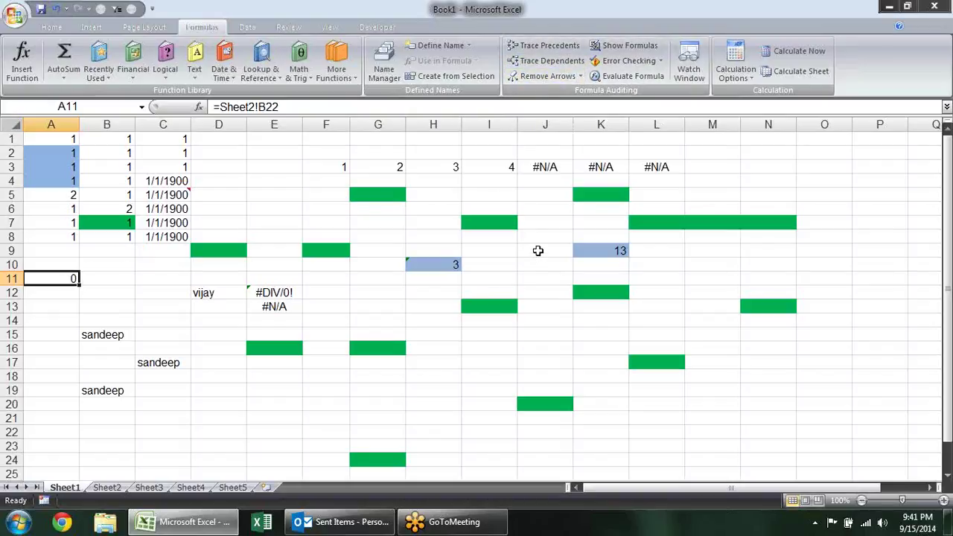
{"action": "key", "text": "F5"}
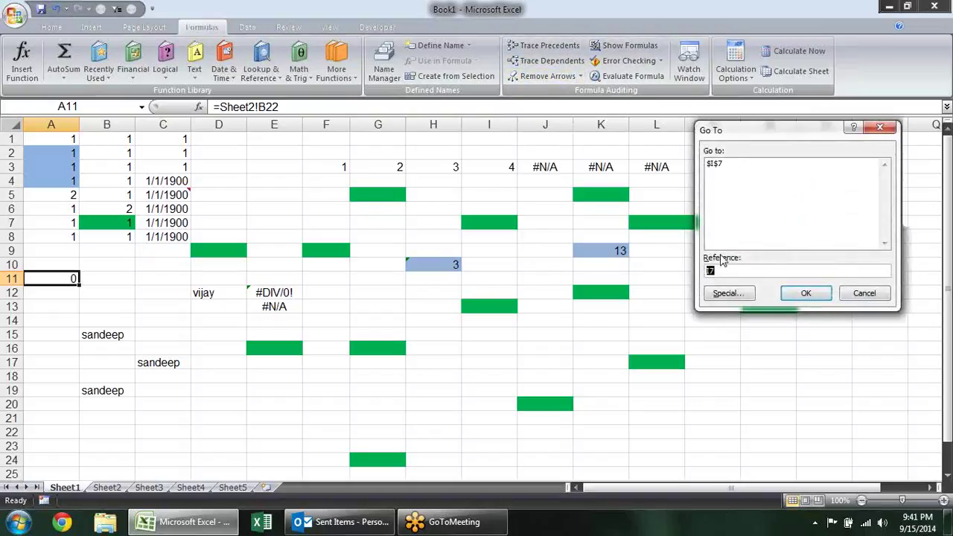
{"action": "left_click", "coordinate": [730, 295]}
{"action": "left_click", "coordinate": [834, 184]}
{"action": "left_click", "coordinate": [809, 314]}
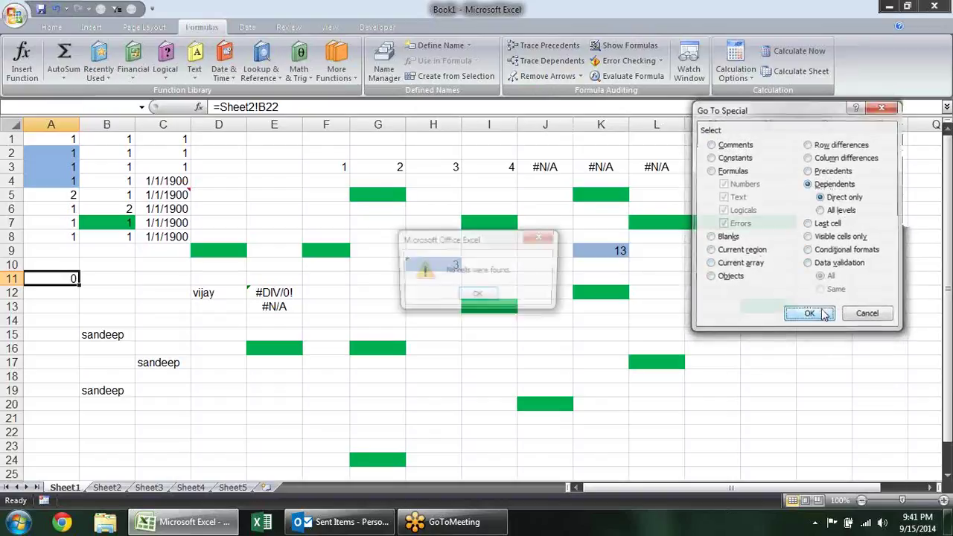
{"action": "left_click", "coordinate": [480, 297]}
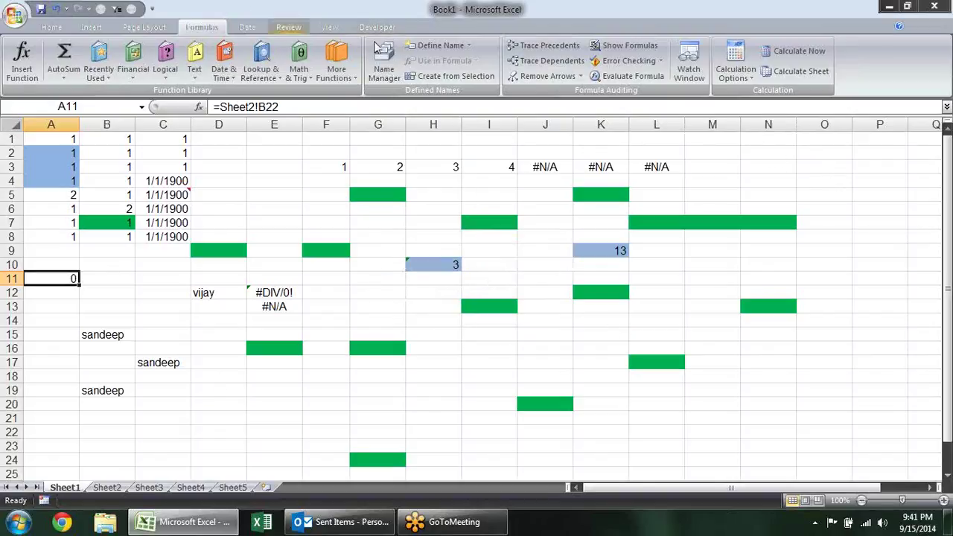
Look through the Find & Select and Find dialogs without choosing anything, leaving A1 selected
{"action": "scroll", "coordinate": [87, 26], "scroll_direction": "up", "scroll_amount": 3}
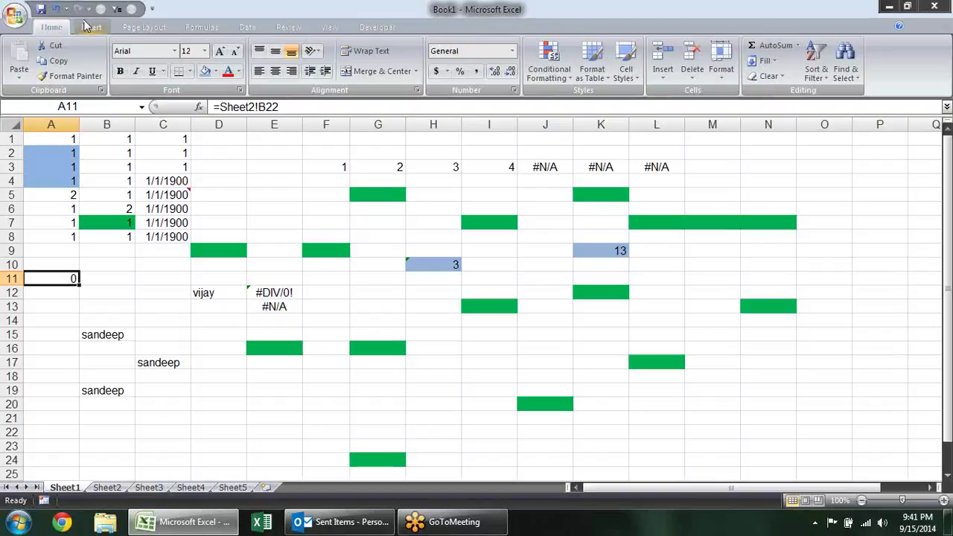
{"action": "left_click", "coordinate": [845, 60]}
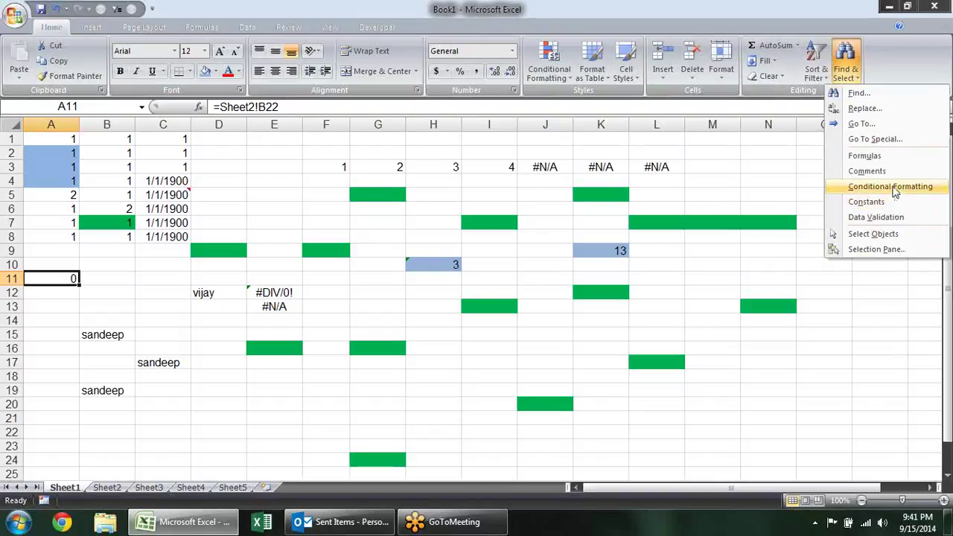
{"action": "left_click", "coordinate": [875, 140]}
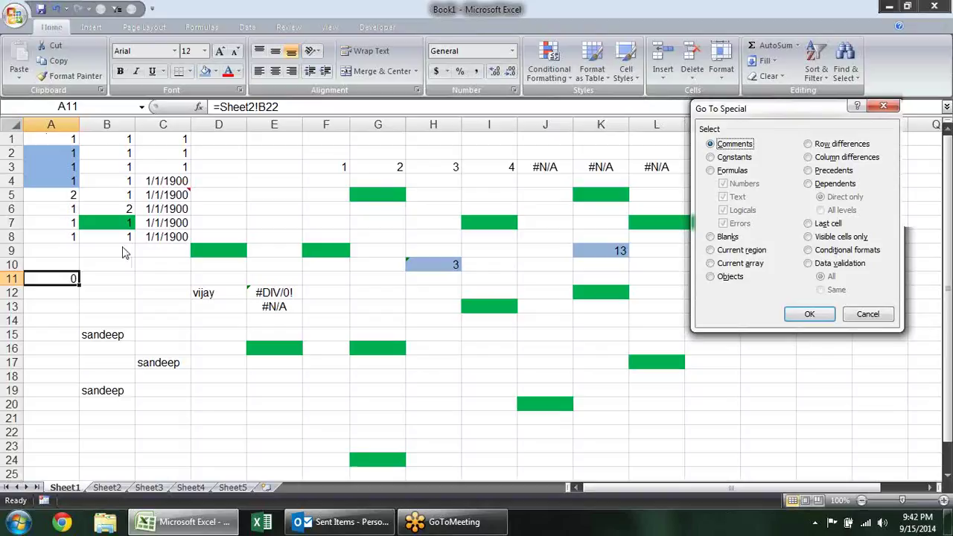
{"action": "key", "text": "Escape"}
{"action": "left_click_drag", "start_coordinate": [60, 139], "coordinate": [65, 195]}
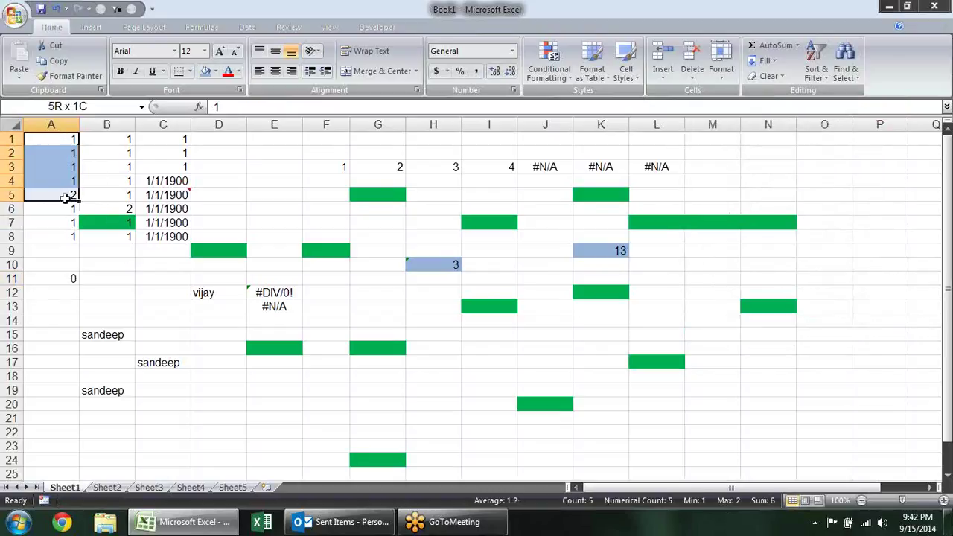
{"action": "left_click", "coordinate": [67, 141]}
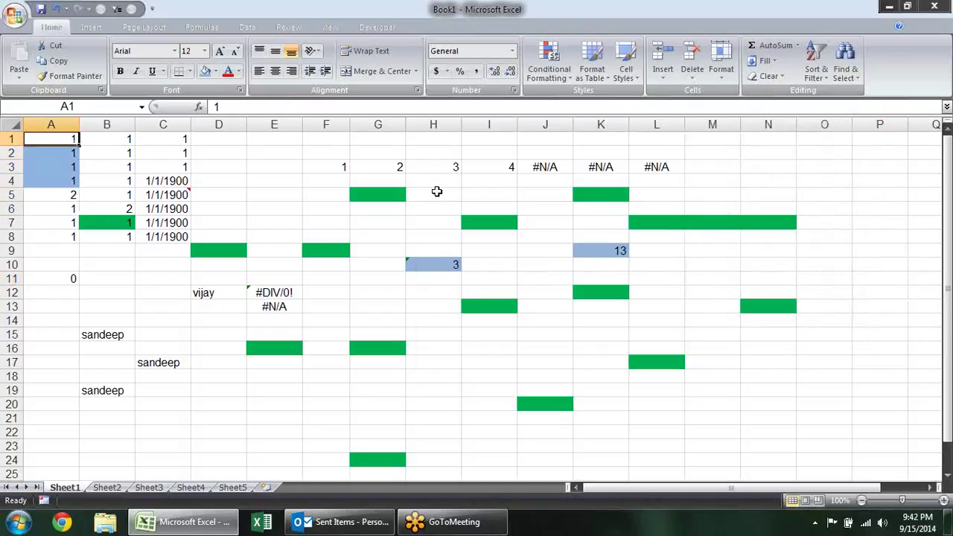
{"action": "key", "text": "ctrl+f"}
{"action": "key", "text": "Escape"}
Use Go To Special Last cell to jump to N24
{"action": "key", "text": "ctrl+g"}
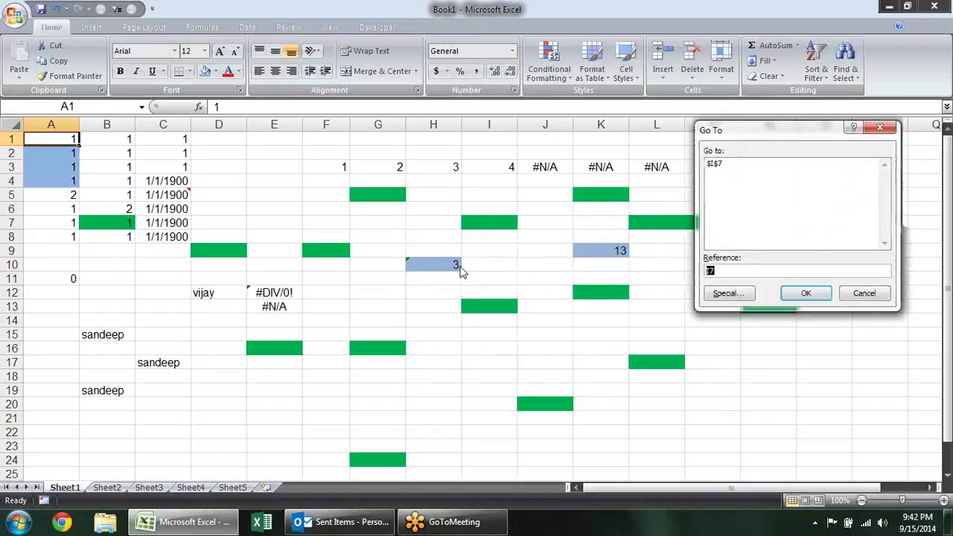
{"action": "key", "text": "alt+s"}
{"action": "left_click", "coordinate": [833, 226]}
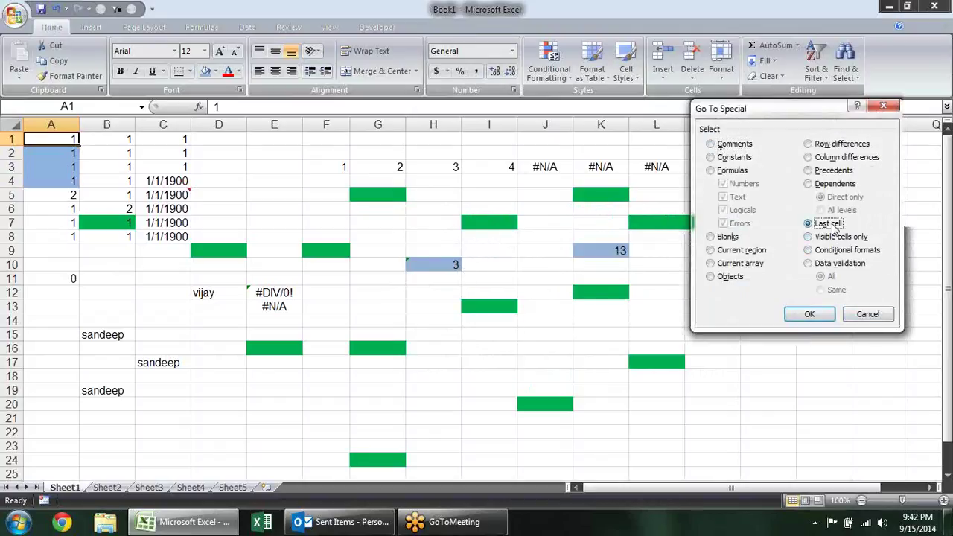
{"action": "left_click", "coordinate": [814, 313]}
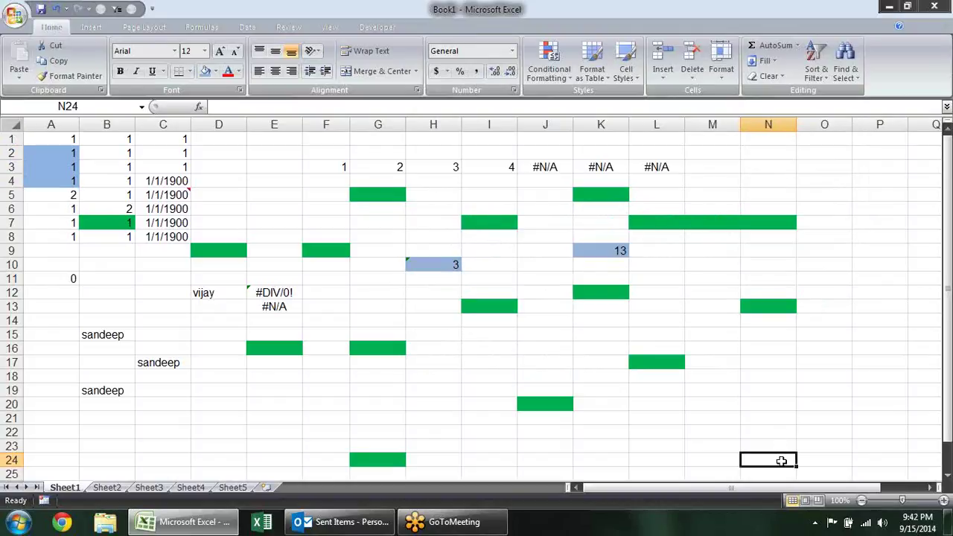
Select A3's current region, A1:C8, then clear the selection, ending on A23
{"action": "left_click", "coordinate": [55, 167]}
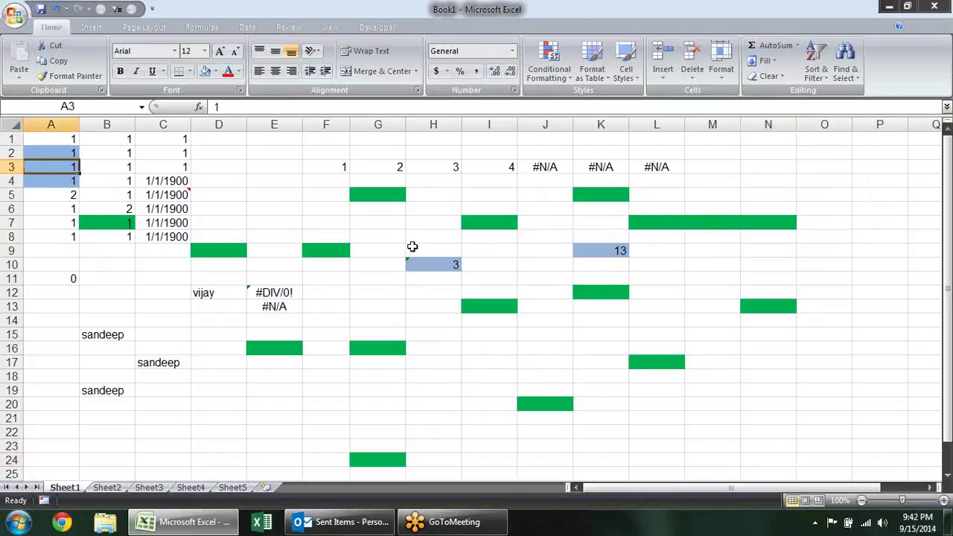
{"action": "key", "text": "ctrl+a"}
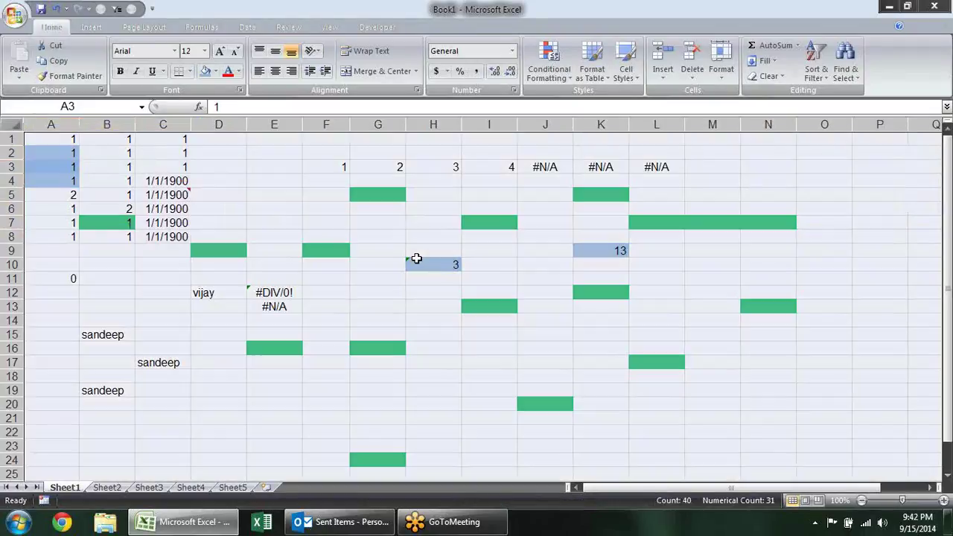
{"action": "left_click", "coordinate": [412, 239]}
{"action": "mouse_move", "coordinate": [60, 142]}
{"action": "left_mouse_down"}
{"action": "mouse_move", "coordinate": [742, 424]}
{"action": "mouse_move", "coordinate": [733, 414]}
{"action": "left_mouse_up"}
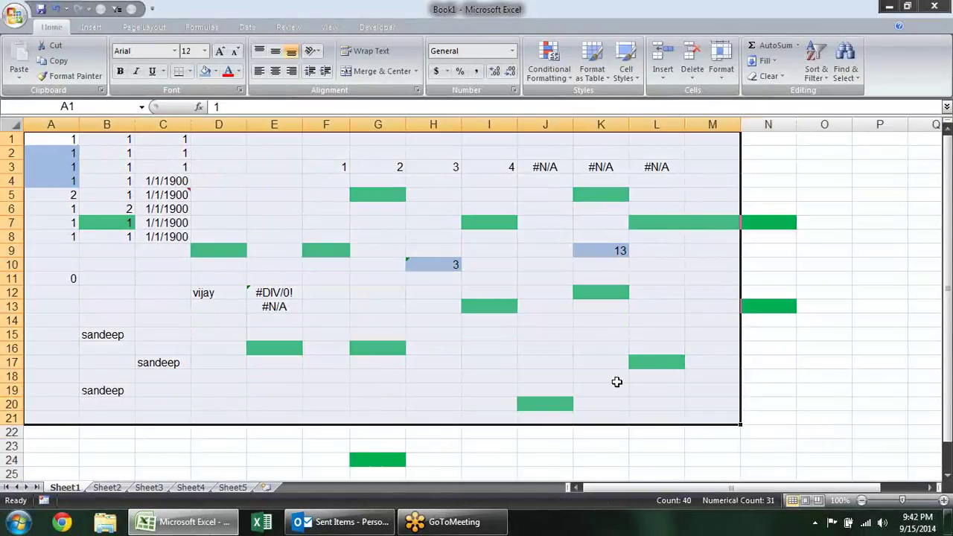
{"action": "left_click", "coordinate": [41, 447]}
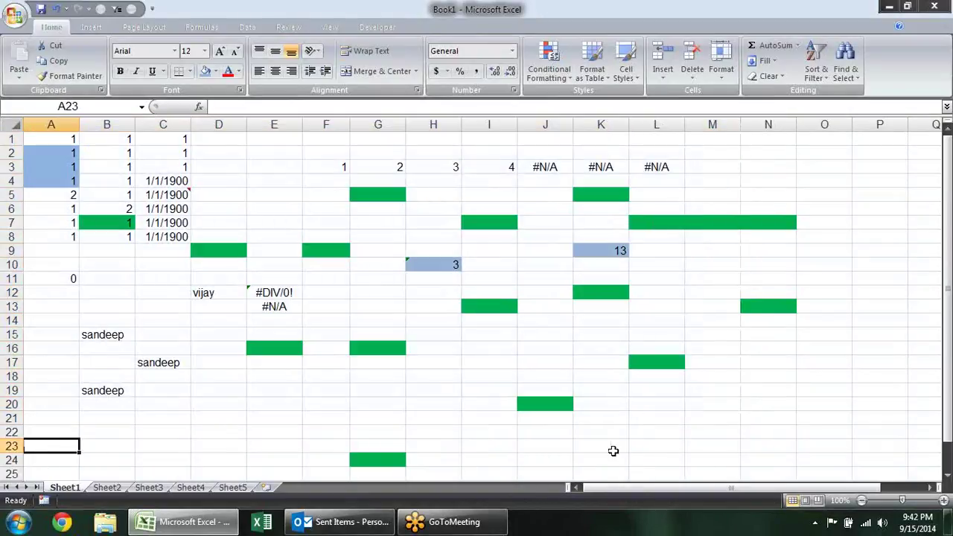
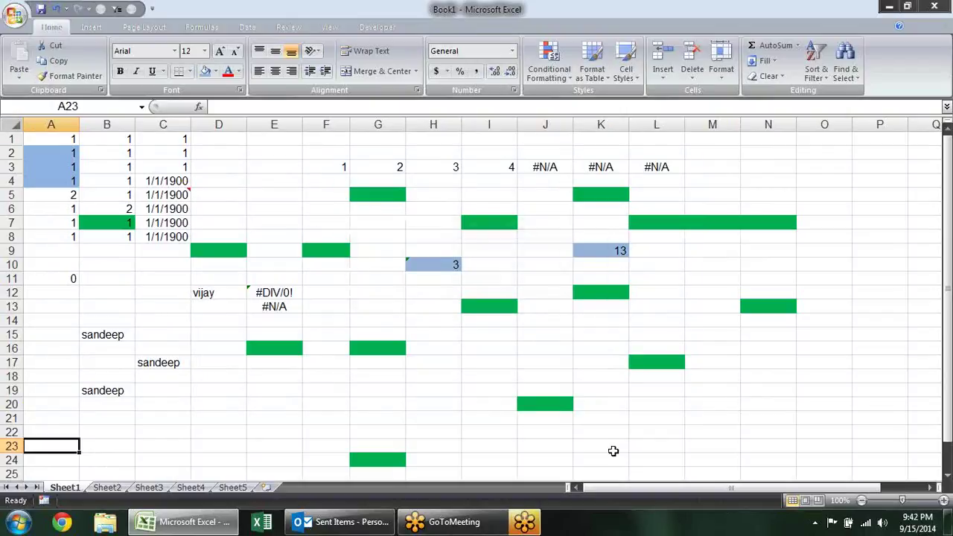
Type the test entries 'sdf' in M21 and 'df' in O21, then discard both
{"action": "key", "text": "Down"}
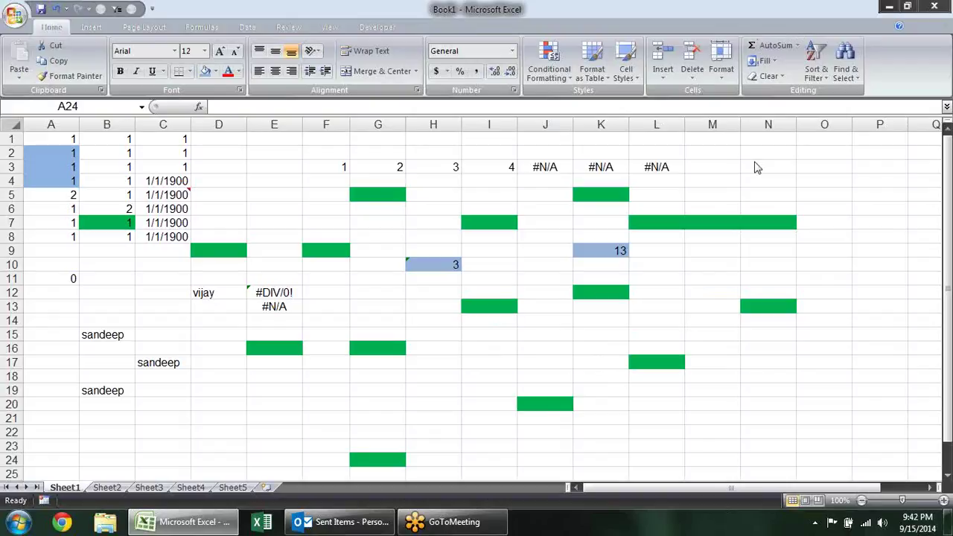
{"action": "left_click", "coordinate": [713, 417]}
{"action": "type", "text": "sdf"}
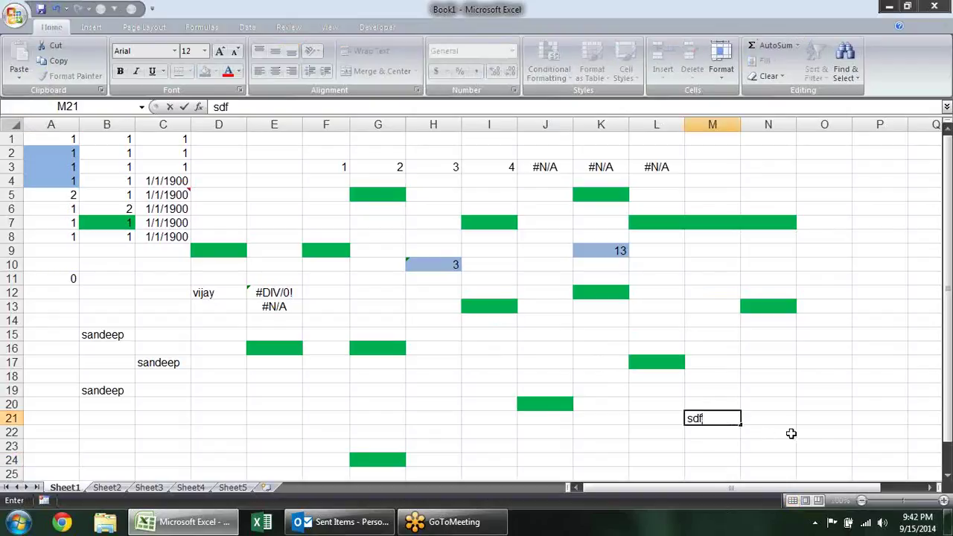
{"action": "key", "text": "Escape"}
{"action": "left_click", "coordinate": [826, 421]}
{"action": "type", "text": "df"}
{"action": "key", "text": "Escape"}
Select cells P22 and O24, then a block of column N, then N24
{"action": "left_click", "coordinate": [863, 431]}
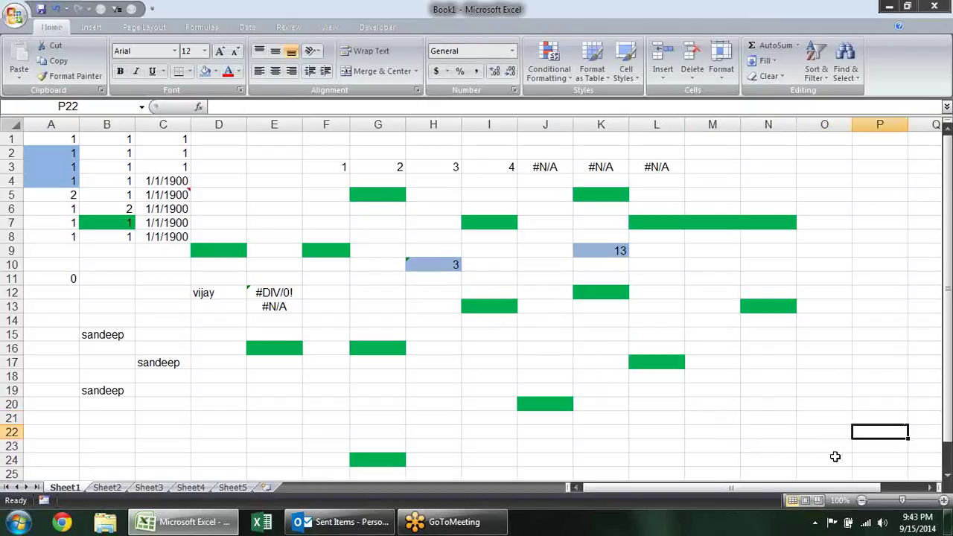
{"action": "left_click", "coordinate": [837, 463]}
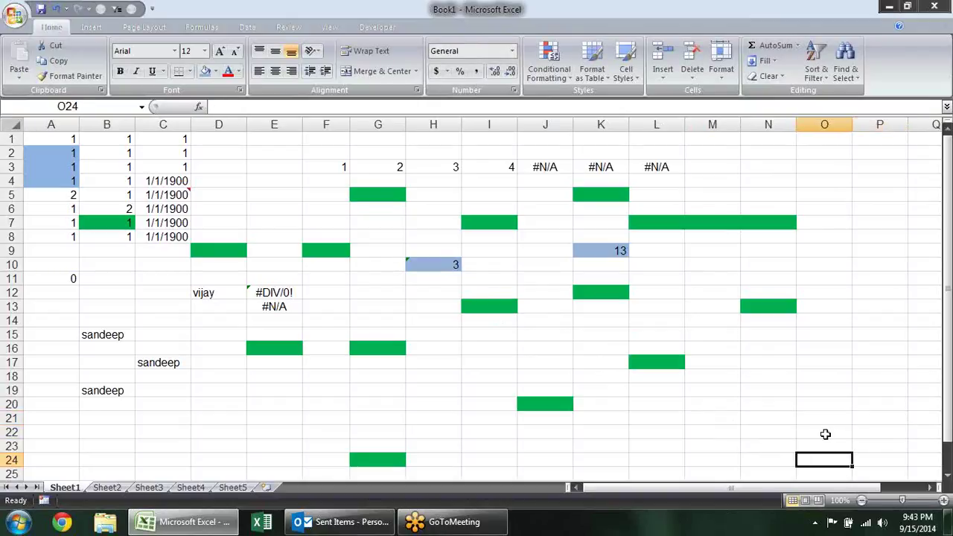
{"action": "left_click_drag", "start_coordinate": [762, 142], "coordinate": [810, 477]}
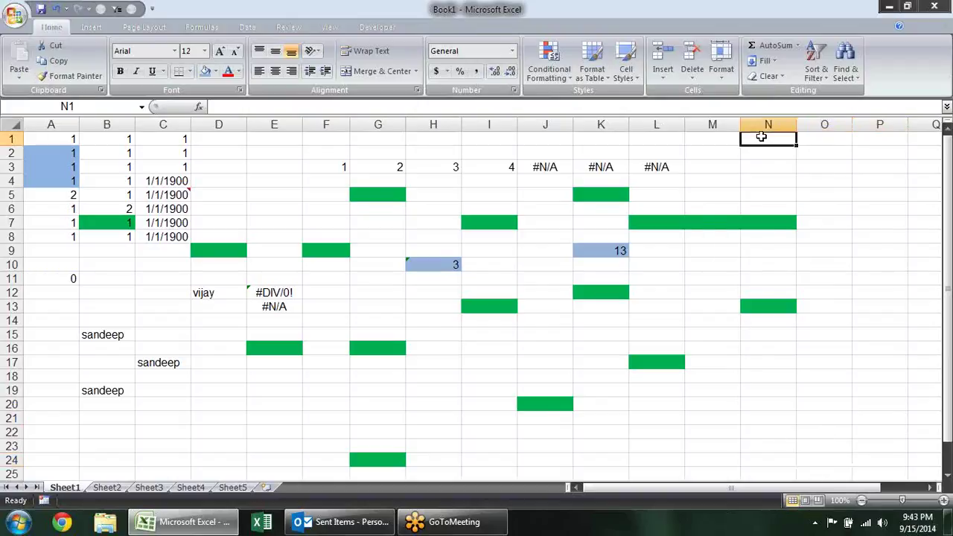
{"action": "left_click", "coordinate": [781, 465]}
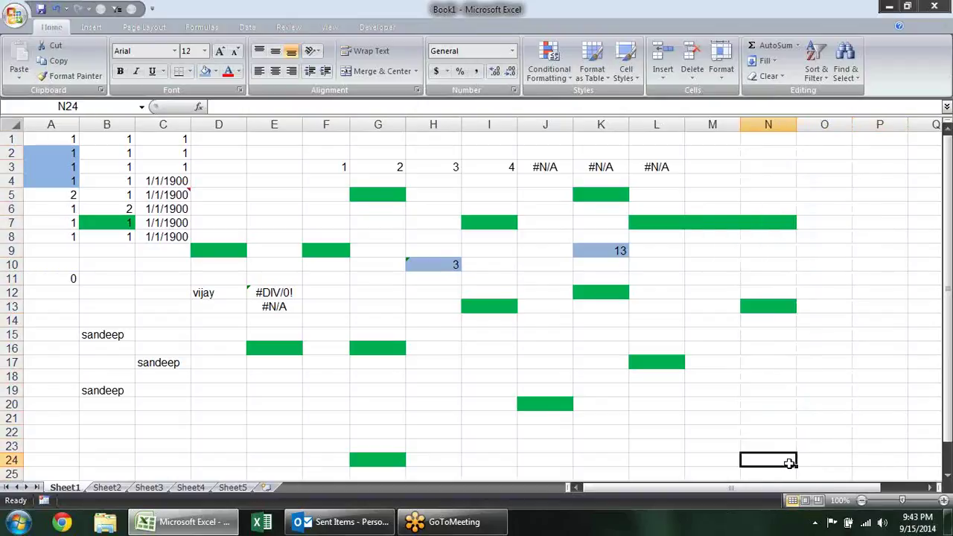
Open Go To Special from Find & Select, then cancel it
{"action": "left_click", "coordinate": [845, 75]}
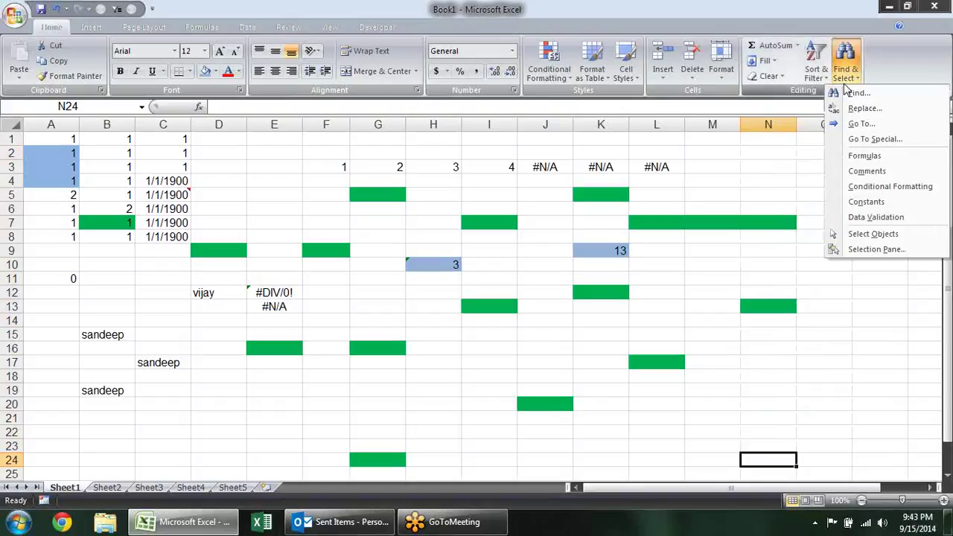
{"action": "left_click", "coordinate": [876, 139]}
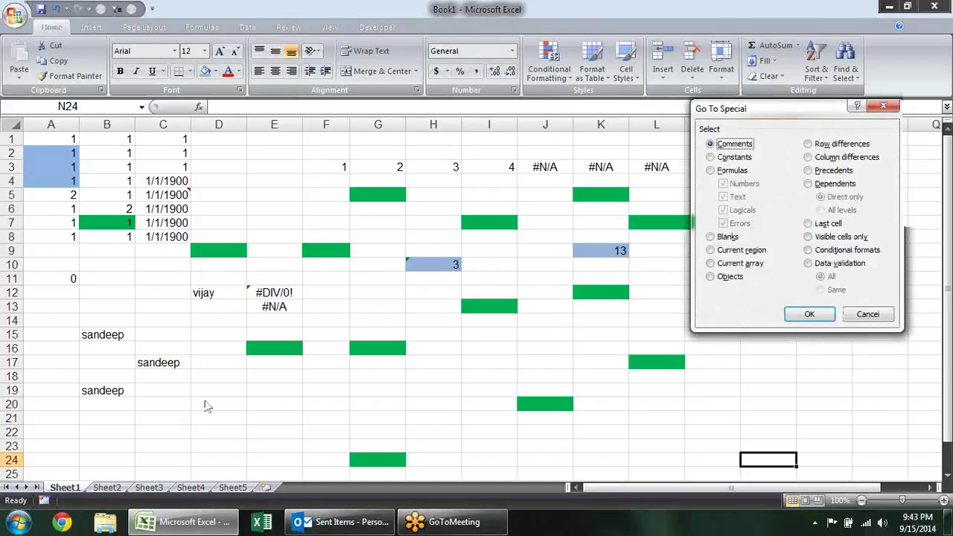
{"action": "key", "text": "Escape"}
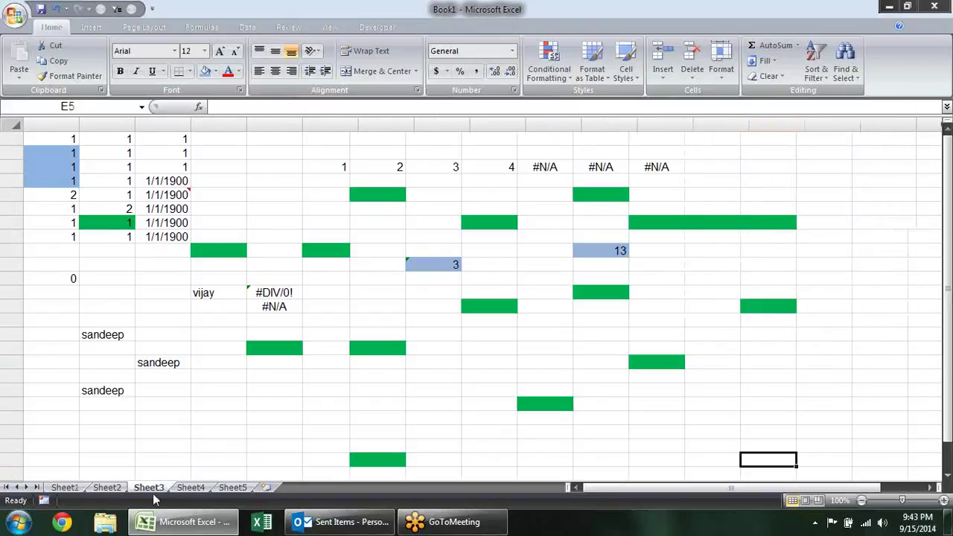
On Sheet3, clear the contents of rows 9–10 and 16–17, then select A3:C20
{"action": "left_click", "coordinate": [153, 491]}
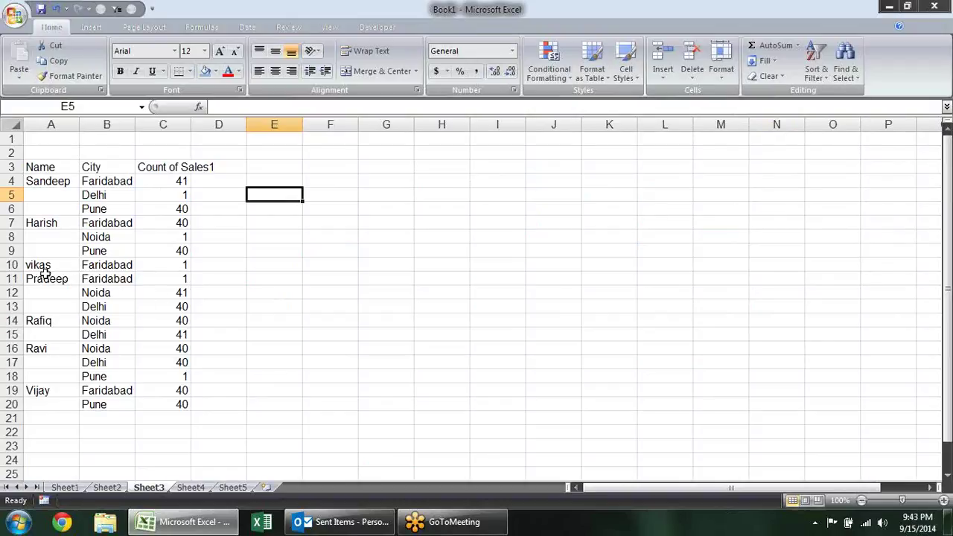
{"action": "left_click_drag", "start_coordinate": [11, 251], "coordinate": [11, 265]}
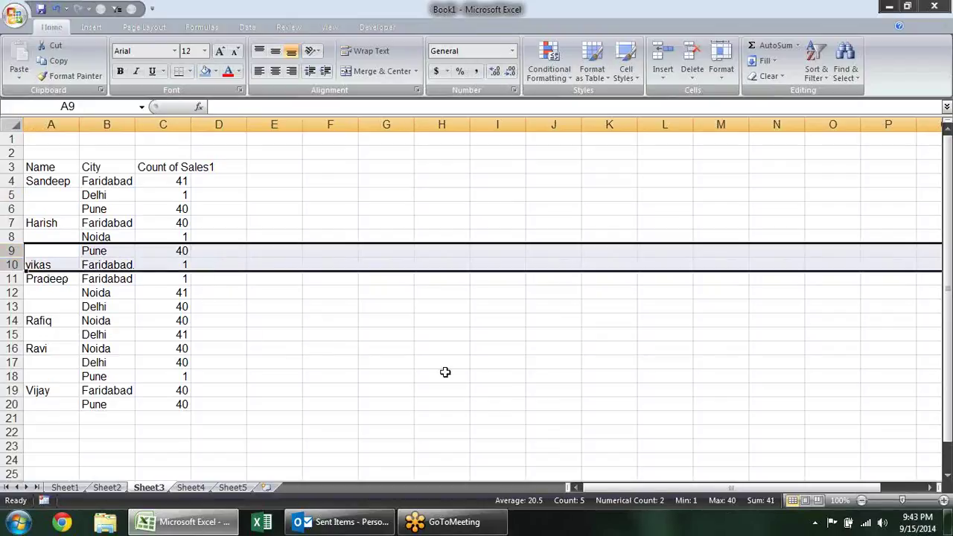
{"action": "key", "text": "Delete"}
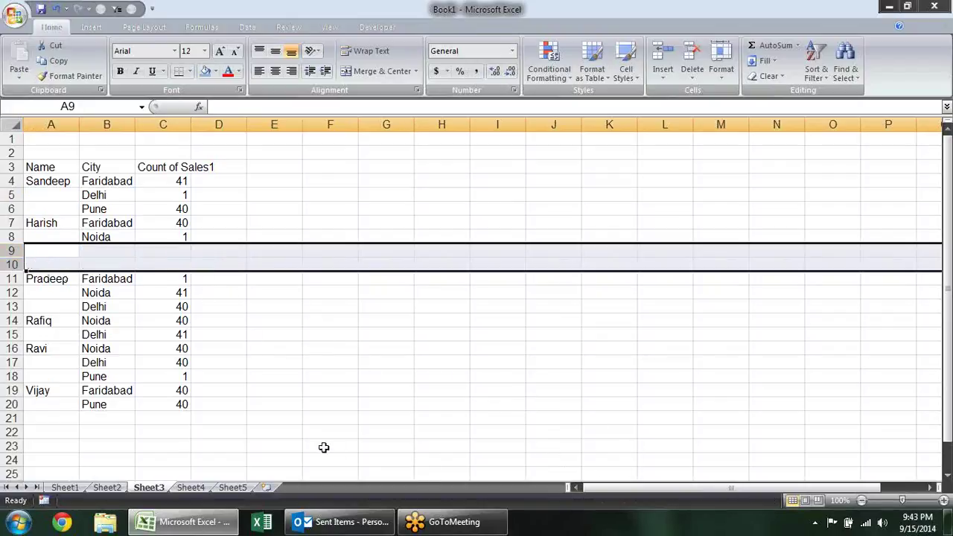
{"action": "left_click_drag", "start_coordinate": [11, 348], "coordinate": [173, 363]}
{"action": "key", "text": "Delete"}
{"action": "left_click", "coordinate": [296, 266]}
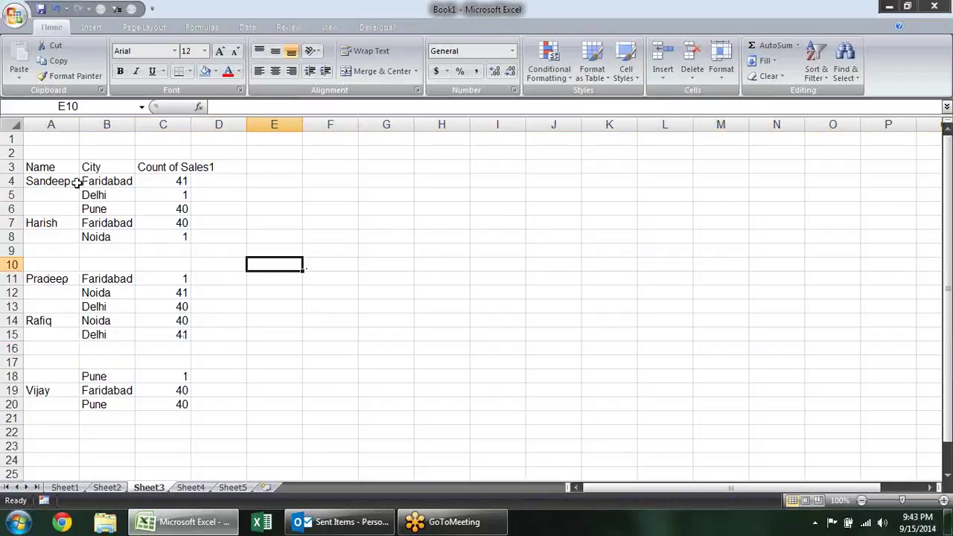
{"action": "mouse_move", "coordinate": [59, 171]}
{"action": "left_mouse_down"}
{"action": "mouse_move", "coordinate": [139, 242]}
{"action": "mouse_move", "coordinate": [193, 406]}
{"action": "mouse_move", "coordinate": [179, 405]}
{"action": "left_mouse_up"}
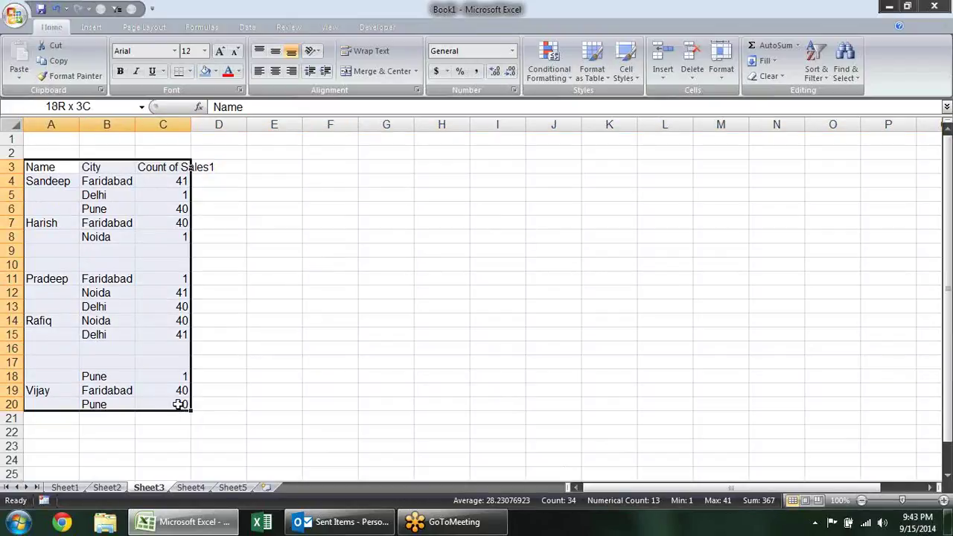
Add filter arrows to the table, filter Name to (Blanks), then show all names again
{"action": "key", "text": "ctrl+shift+l"}
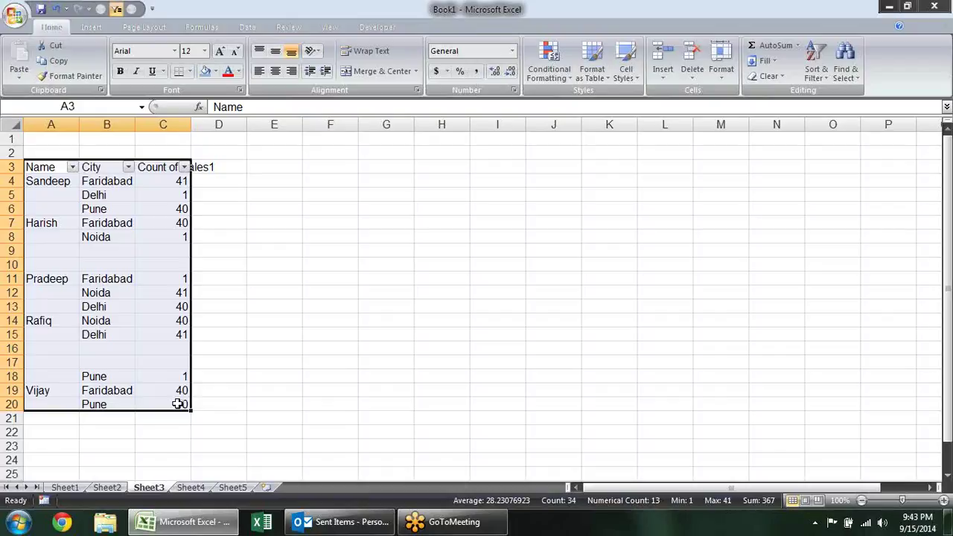
{"action": "left_click", "coordinate": [267, 208]}
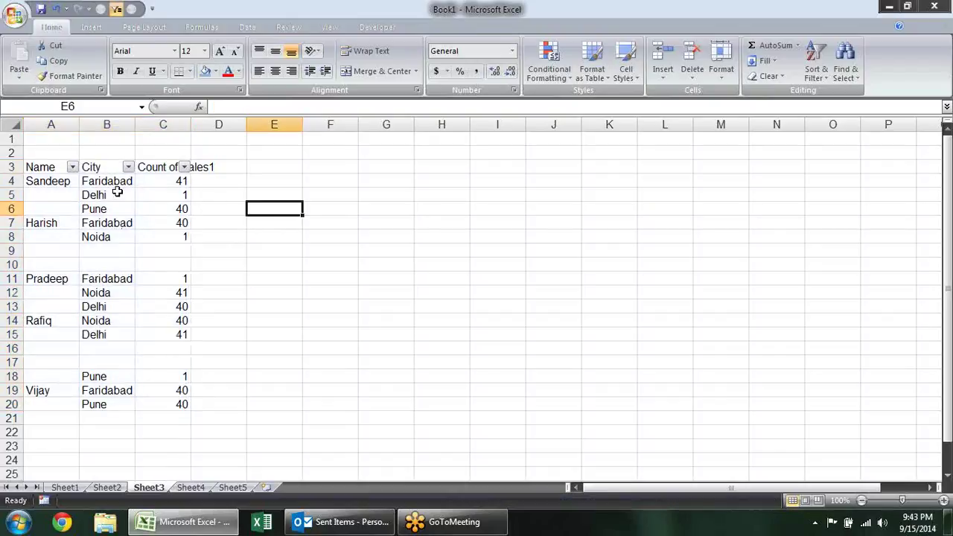
{"action": "left_click", "coordinate": [73, 167]}
{"action": "left_click", "coordinate": [42, 277]}
{"action": "left_click", "coordinate": [43, 344]}
{"action": "left_click", "coordinate": [84, 403]}
{"action": "left_click", "coordinate": [268, 355]}
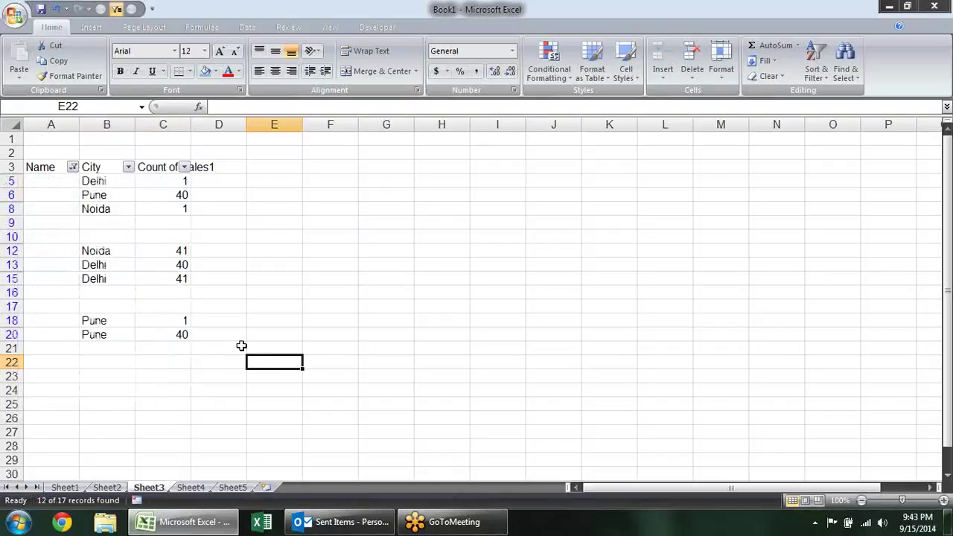
{"action": "left_click", "coordinate": [72, 167]}
{"action": "left_click", "coordinate": [75, 277]}
{"action": "left_click", "coordinate": [70, 402]}
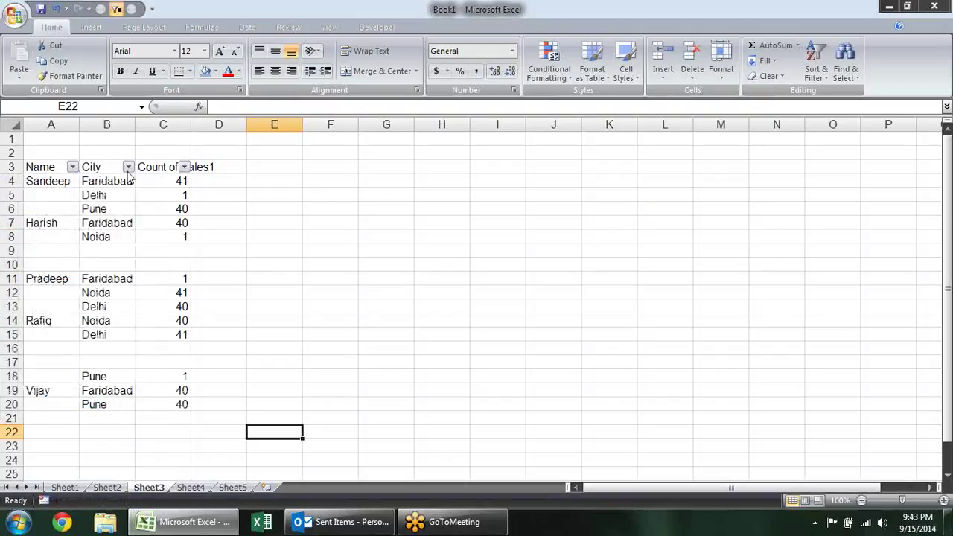
Filter City to (Blanks) and delete the visible blank rows 9–17 with Alt+E, D
{"action": "left_click", "coordinate": [128, 166]}
{"action": "left_click", "coordinate": [74, 277]}
{"action": "left_click", "coordinate": [62, 333]}
{"action": "left_click", "coordinate": [71, 402]}
{"action": "left_click", "coordinate": [275, 334]}
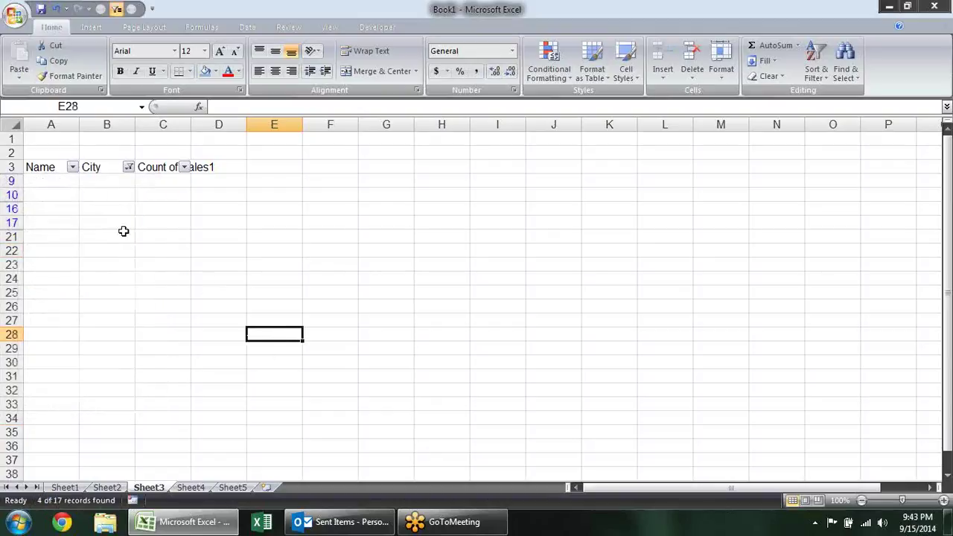
{"action": "left_click_drag", "start_coordinate": [14, 181], "coordinate": [11, 223]}
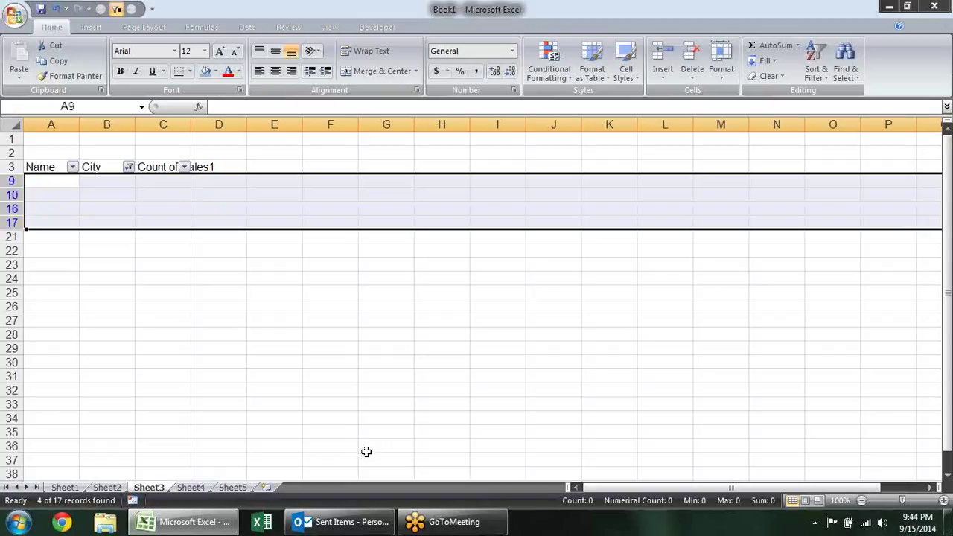
{"action": "key", "text": "alt"}
{"action": "key", "text": "e"}
{"action": "key", "text": "d"}
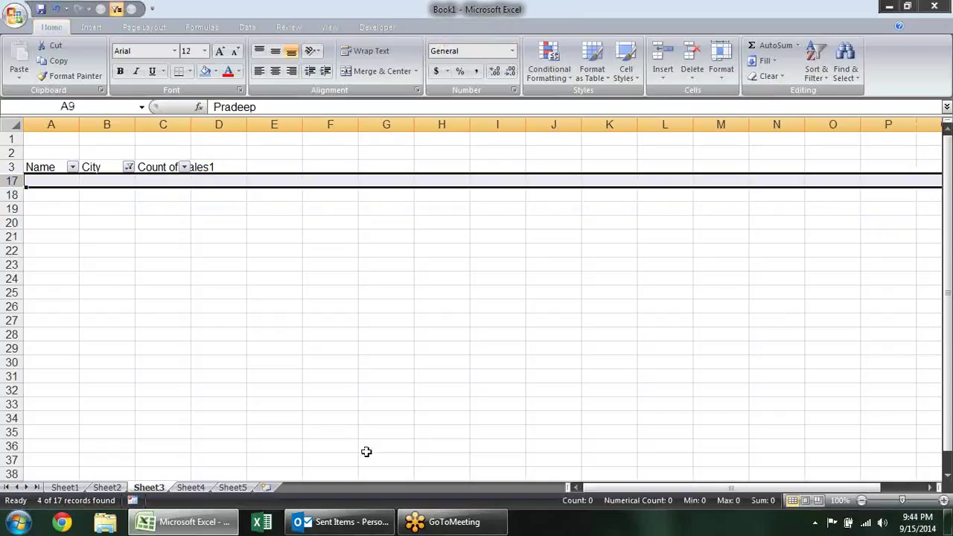
Reset the City filter to show every city
{"action": "left_click", "coordinate": [153, 250]}
{"action": "left_click", "coordinate": [129, 167]}
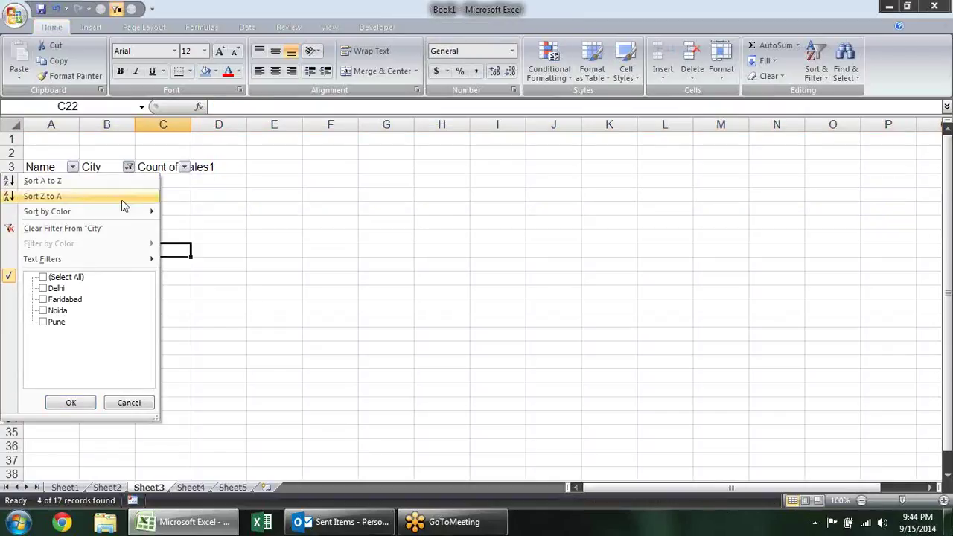
{"action": "left_click", "coordinate": [65, 277]}
{"action": "left_click", "coordinate": [70, 402]}
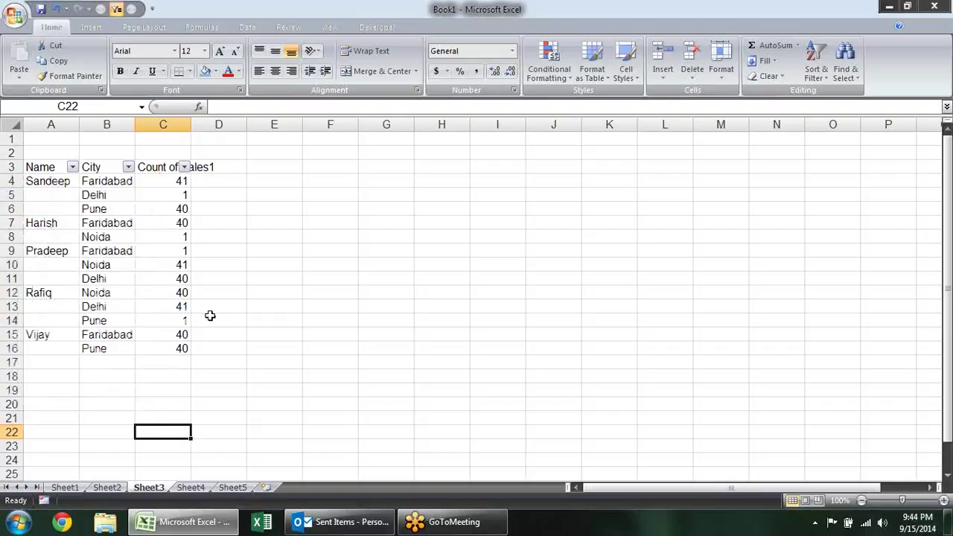
Undo the deletion, then select only the visible cells through Go To Special
{"action": "key", "text": "ctrl+z"}
{"action": "key", "text": "ctrl+z"}
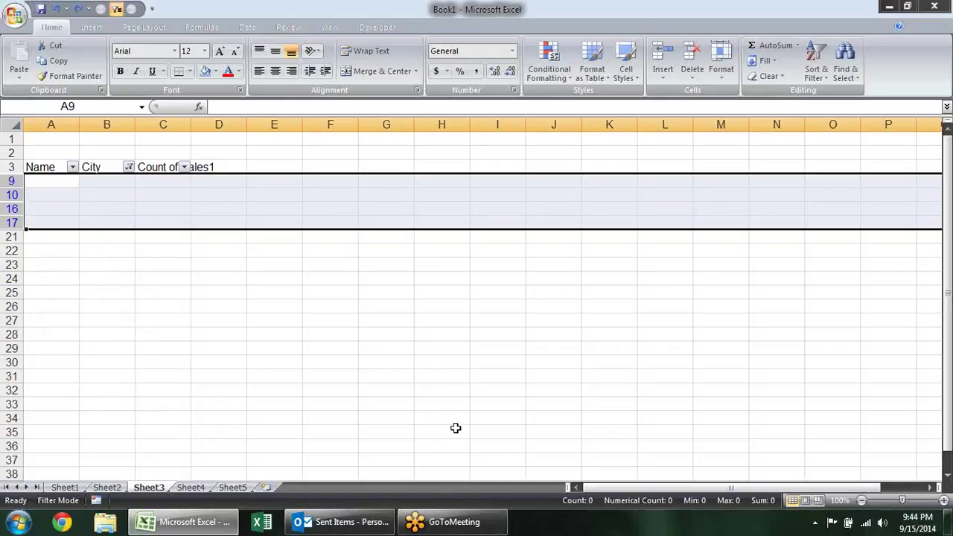
{"action": "key", "text": "F5"}
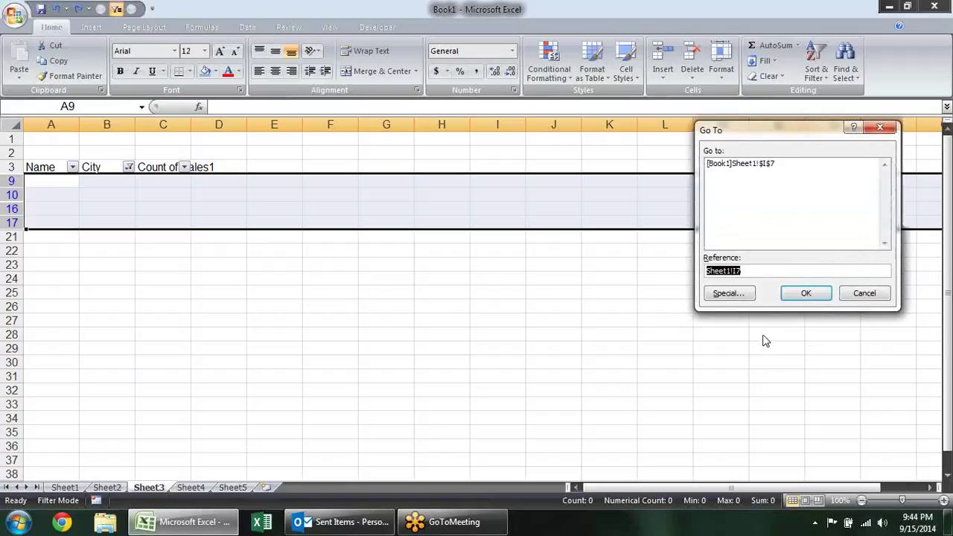
{"action": "key", "text": "alt+s"}
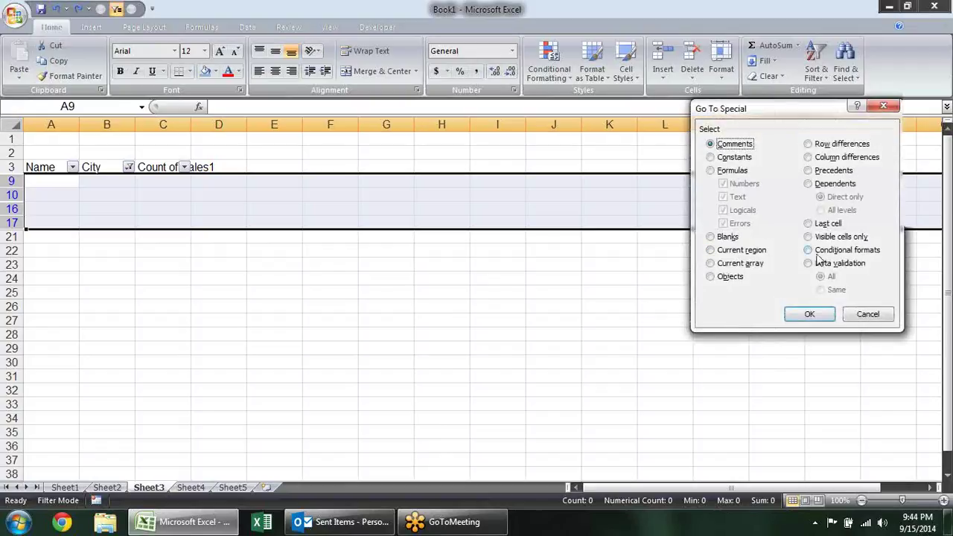
{"action": "left_click", "coordinate": [834, 237]}
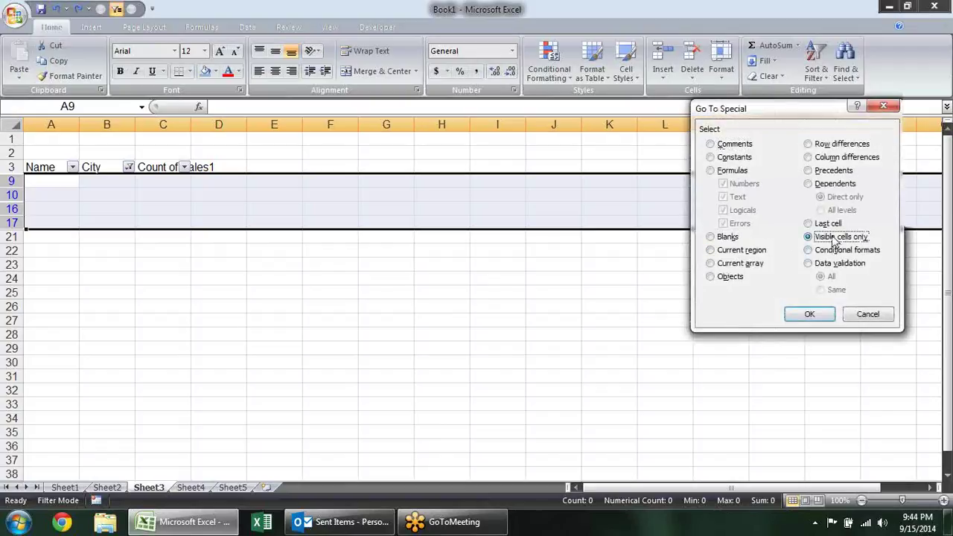
{"action": "left_click", "coordinate": [808, 313]}
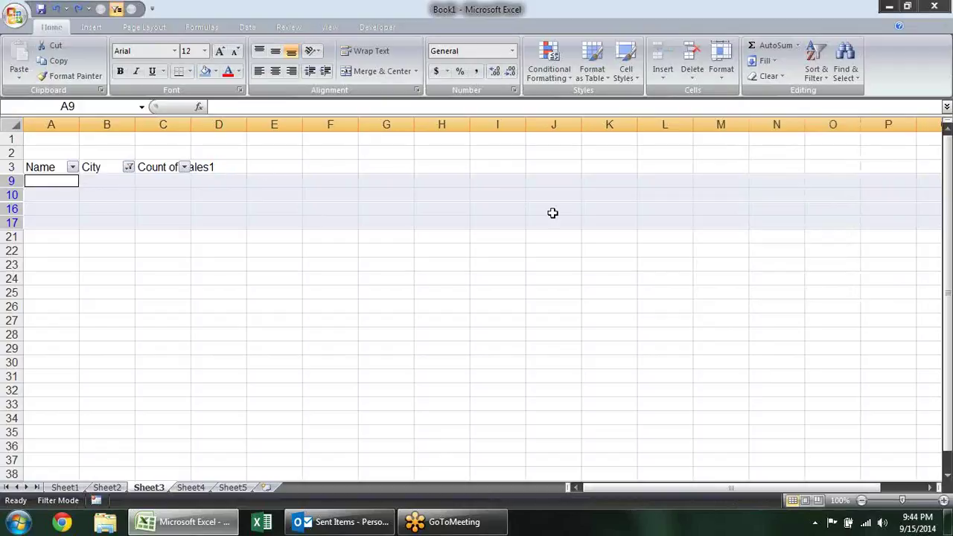
Delete the selected visible rows and tick all cities in the City filter
{"action": "key", "text": "alt+e"}
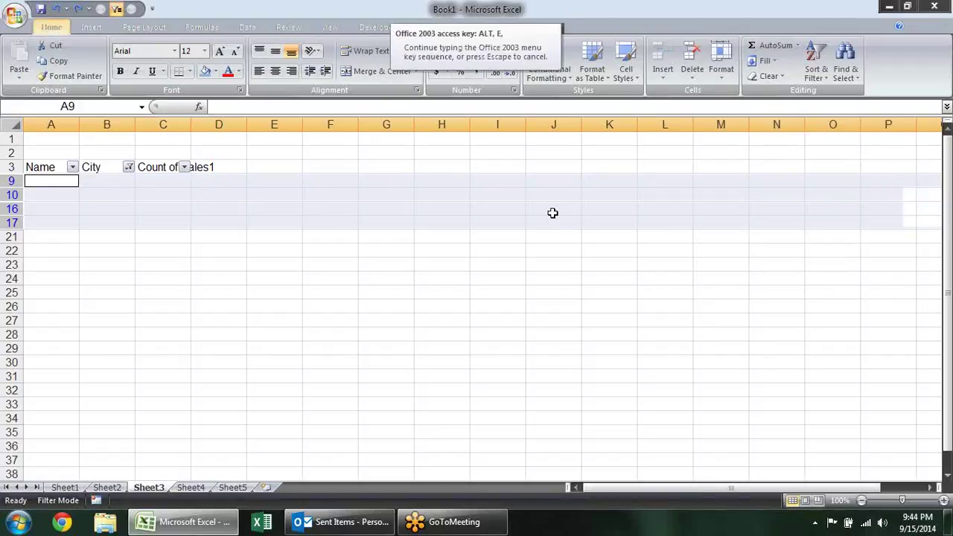
{"action": "key", "text": "d"}
{"action": "left_click", "coordinate": [396, 236]}
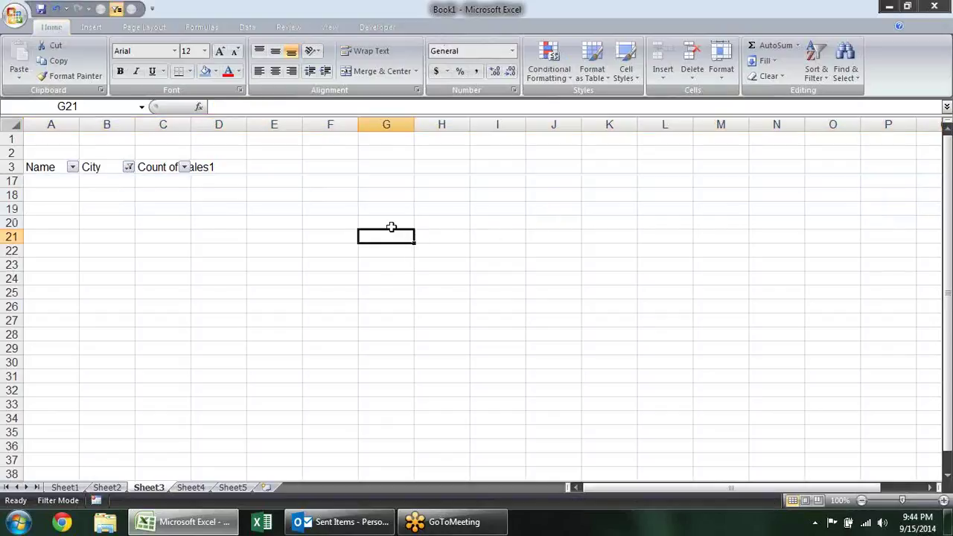
{"action": "left_click", "coordinate": [128, 167]}
{"action": "left_click", "coordinate": [74, 278]}
{"action": "left_click", "coordinate": [74, 280]}
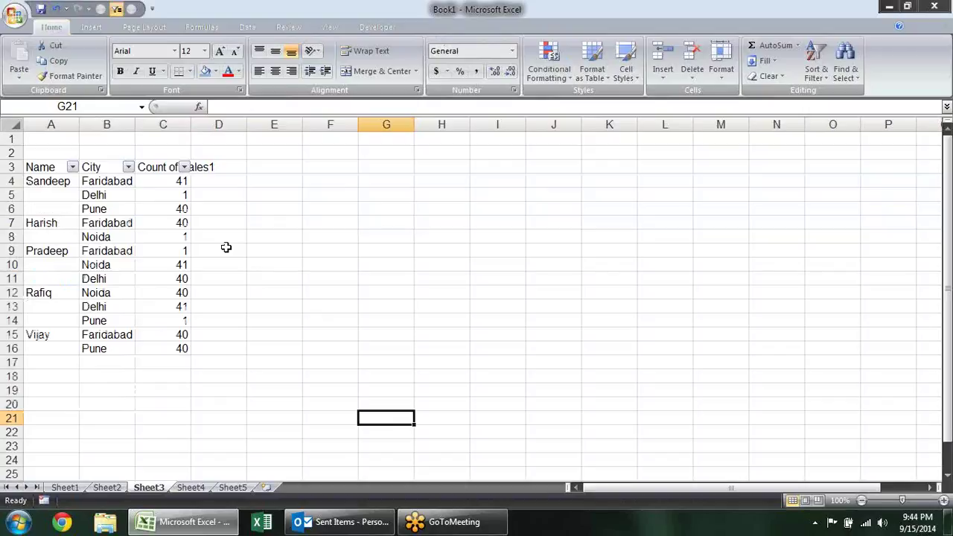
Filter the City column to Faridabad only
{"action": "left_click", "coordinate": [845, 68]}
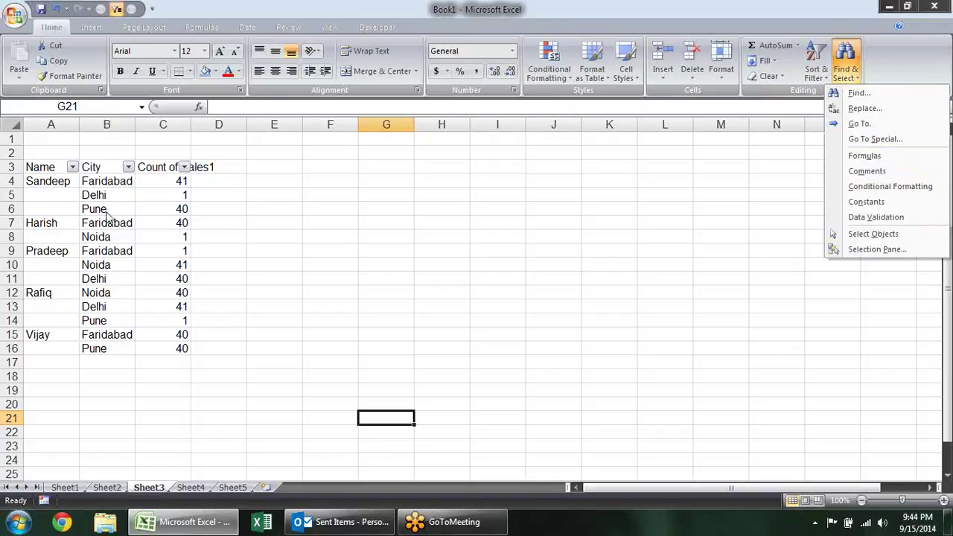
{"action": "left_click", "coordinate": [215, 222]}
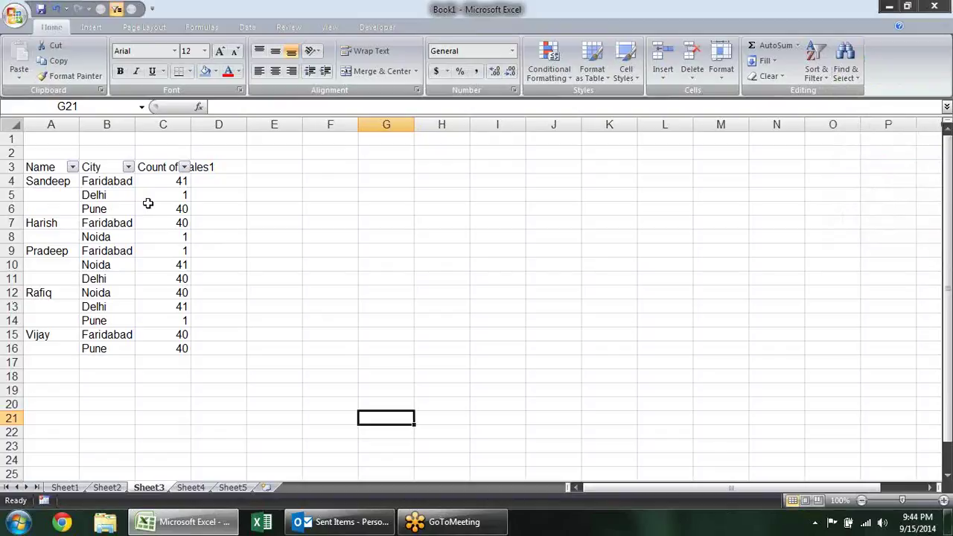
{"action": "left_click", "coordinate": [128, 167]}
{"action": "left_click", "coordinate": [66, 277]}
{"action": "left_click", "coordinate": [64, 300]}
{"action": "left_click", "coordinate": [74, 399]}
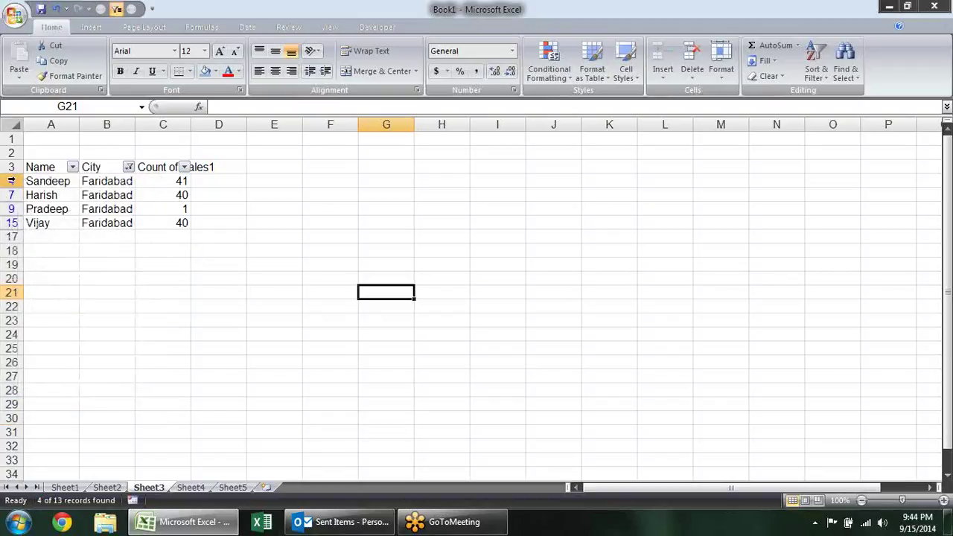
Copy the visible Faridabad rows, paste them at row 20, then delete the pasted rows 20–23
{"action": "left_click_drag", "start_coordinate": [11, 181], "coordinate": [24, 225]}
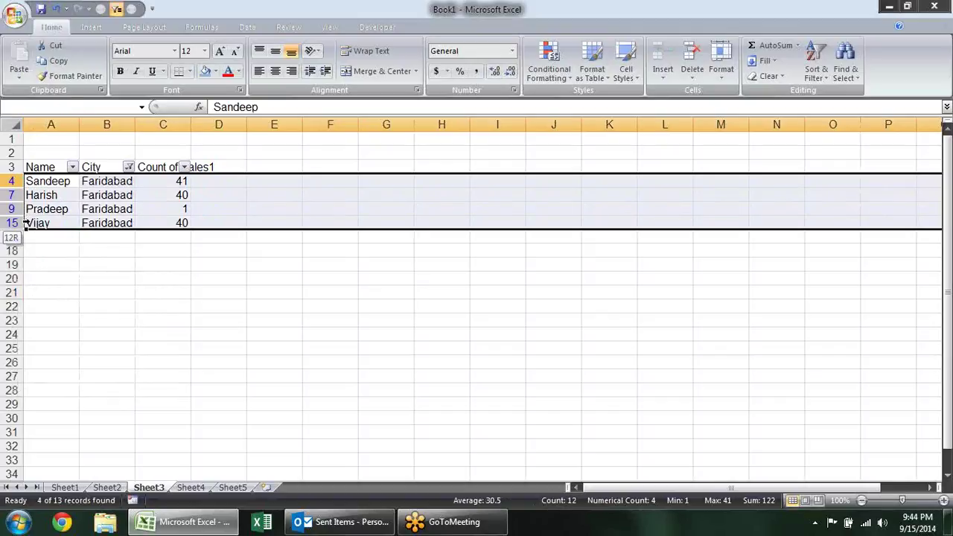
{"action": "key", "text": "alt+semicolon"}
{"action": "key", "text": "ctrl+c"}
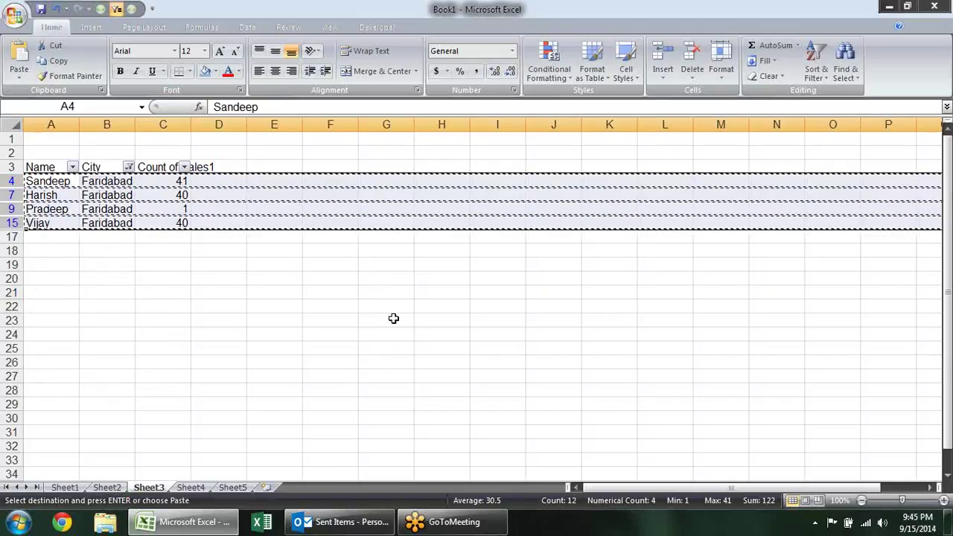
{"action": "left_click", "coordinate": [387, 278]}
{"action": "key", "text": "ctrl+v"}
{"action": "left_click", "coordinate": [474, 305]}
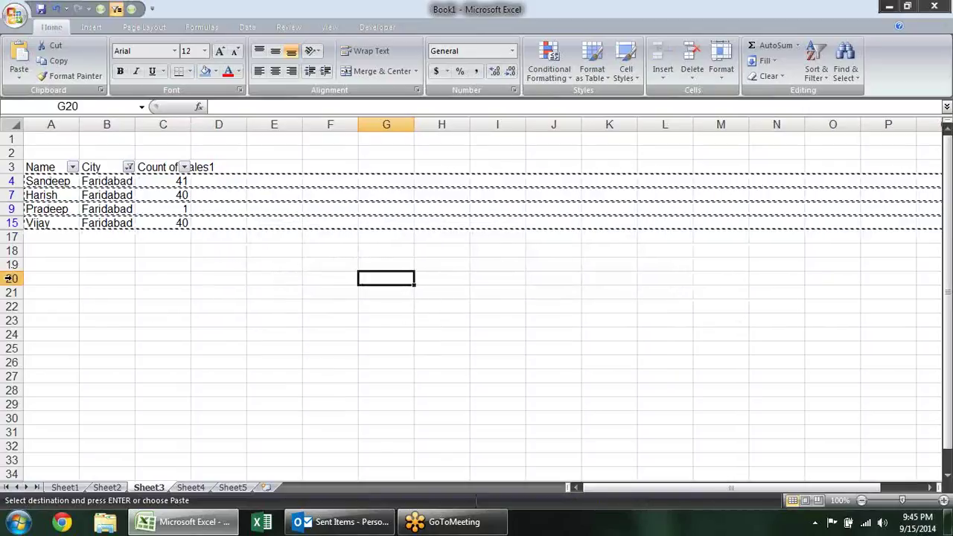
{"action": "left_click", "coordinate": [8, 279]}
{"action": "key", "text": "ctrl+v"}
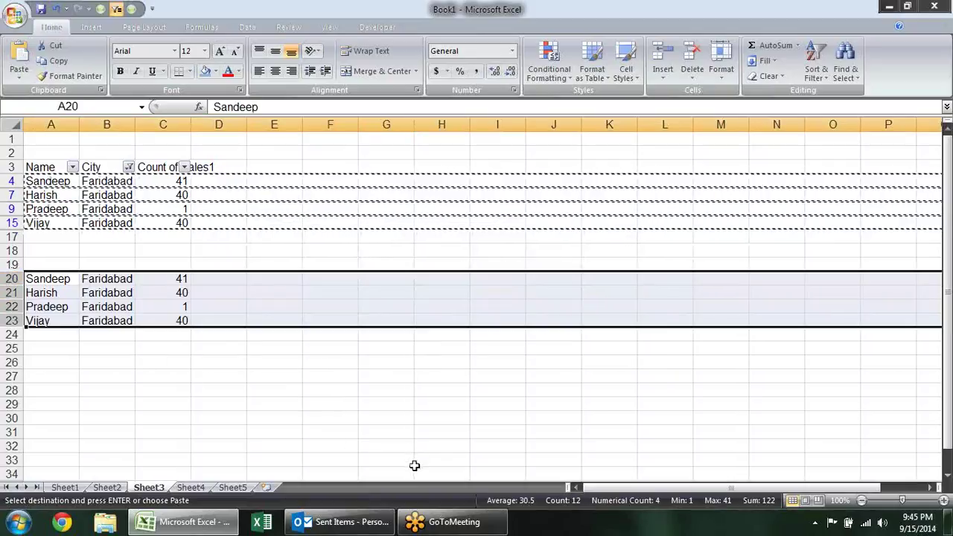
{"action": "key", "text": "alt+e"}
{"action": "key", "text": "d"}
Copy the Faridabad rows again, paste values only at A20, then undo that paste
{"action": "left_click", "coordinate": [264, 404]}
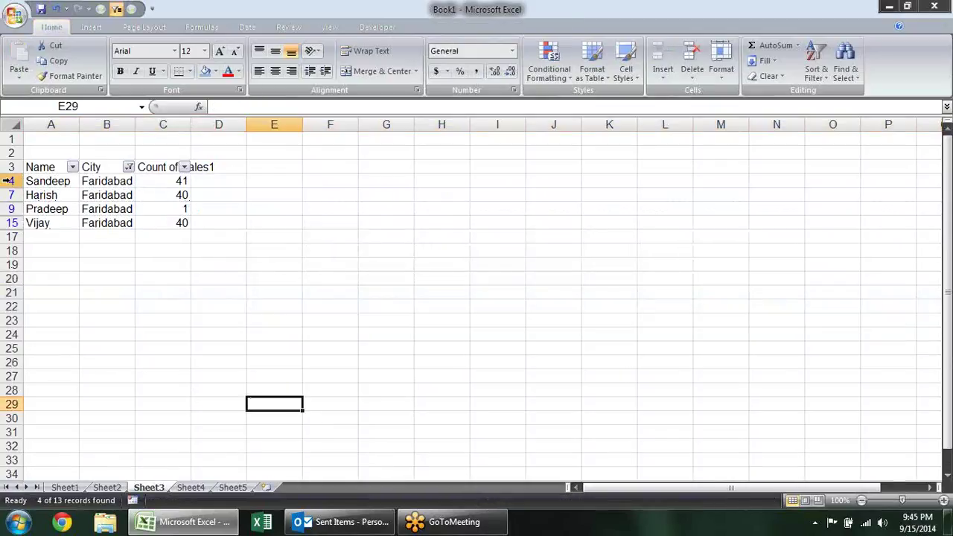
{"action": "left_click_drag", "start_coordinate": [7, 181], "coordinate": [8, 224]}
{"action": "key", "text": "ctrl+c"}
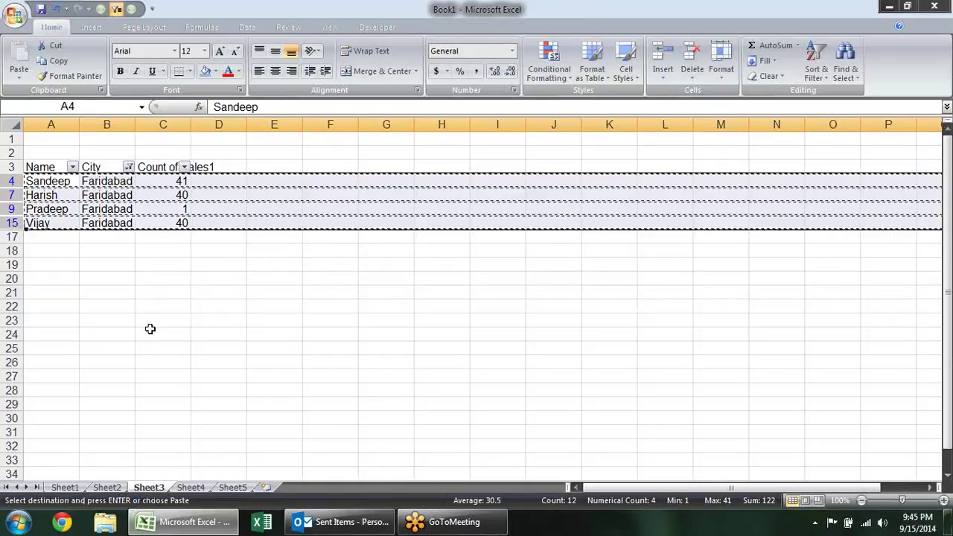
{"action": "left_click", "coordinate": [30, 280]}
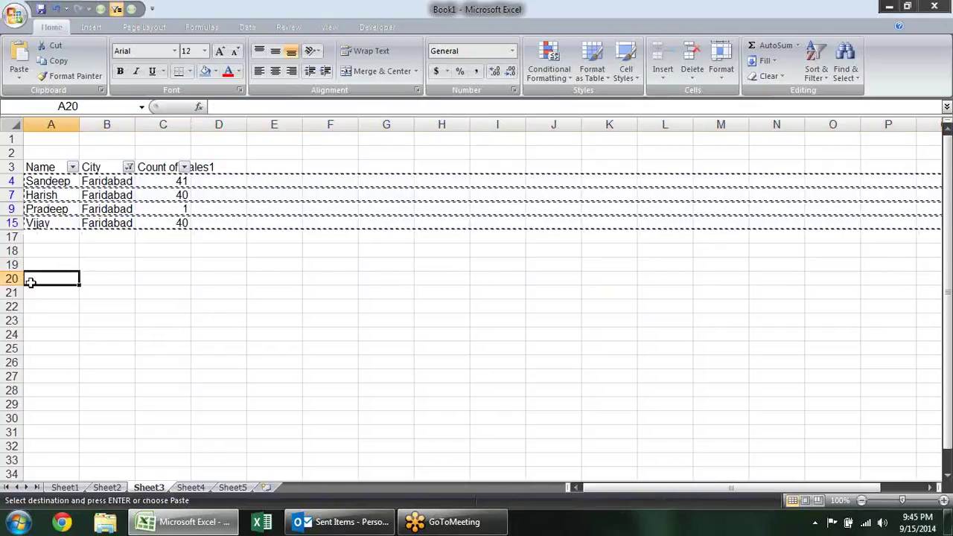
{"action": "key", "text": "alt+e"}
{"action": "key", "text": "s"}
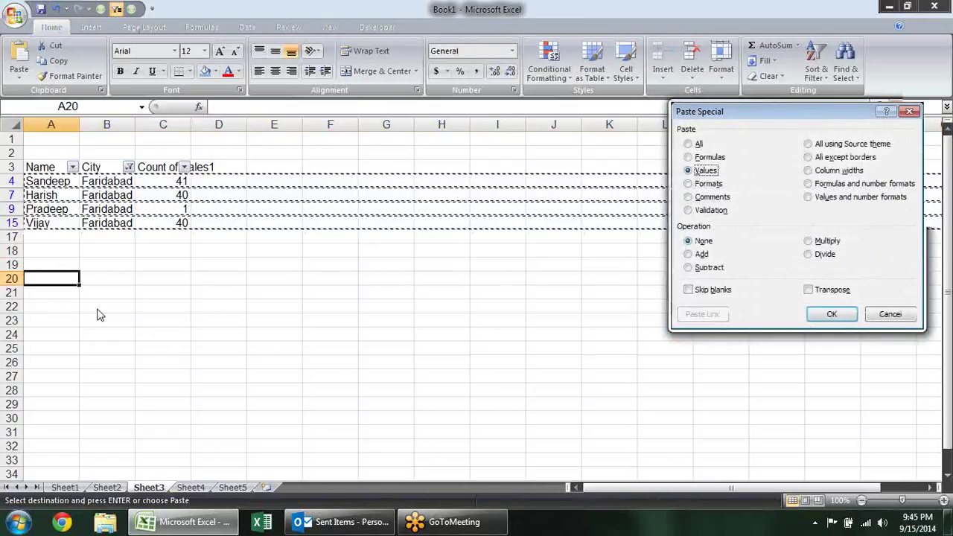
{"action": "key", "text": "Return"}
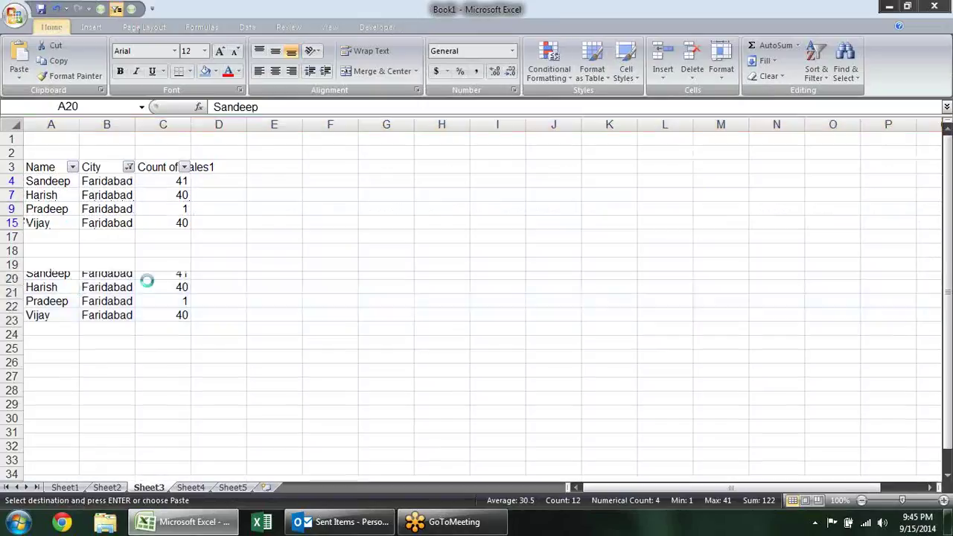
{"action": "key", "text": "ctrl+z"}
{"action": "left_click_drag", "start_coordinate": [32, 181], "coordinate": [169, 216]}
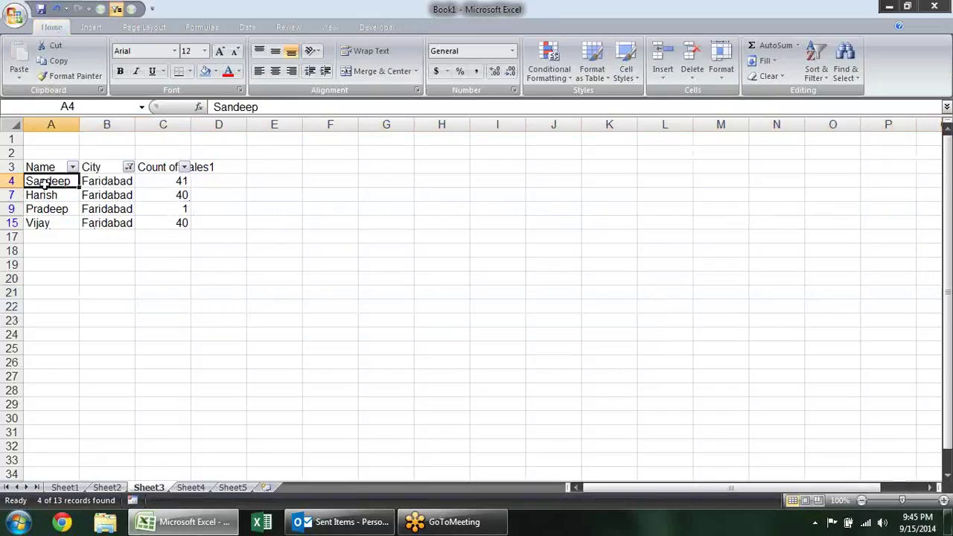
{"action": "left_click", "coordinate": [548, 281]}
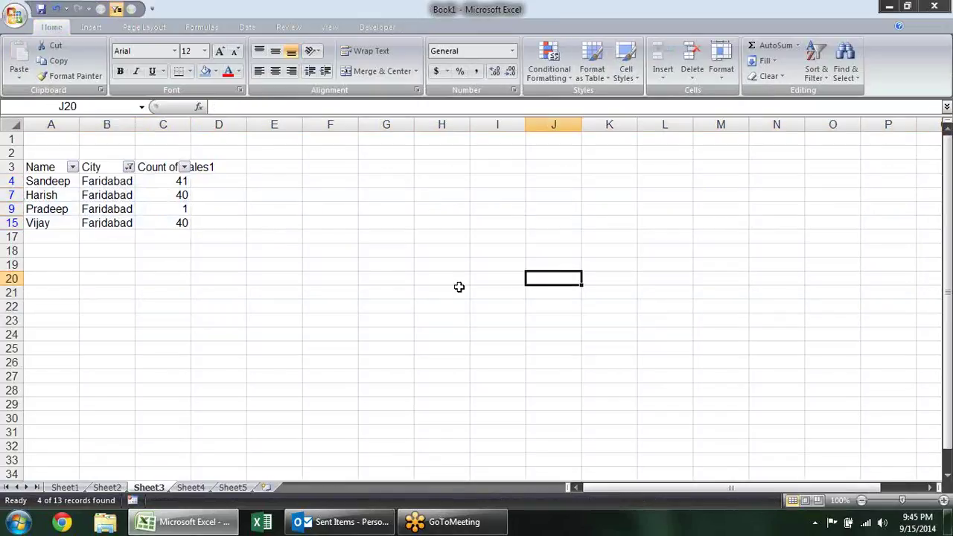
{"action": "left_click", "coordinate": [842, 78]}
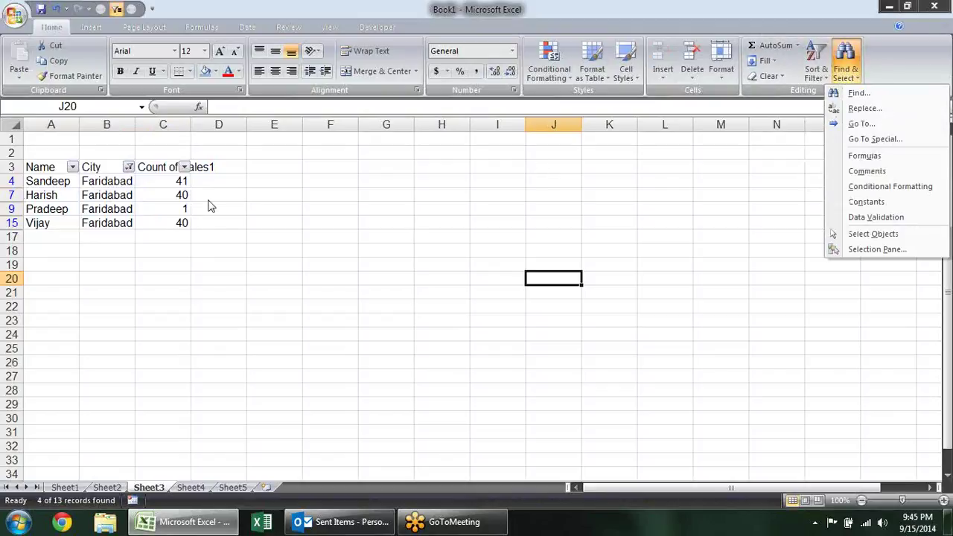
Set the City filter back to (Select All) so every city shows
{"action": "left_click", "coordinate": [156, 247]}
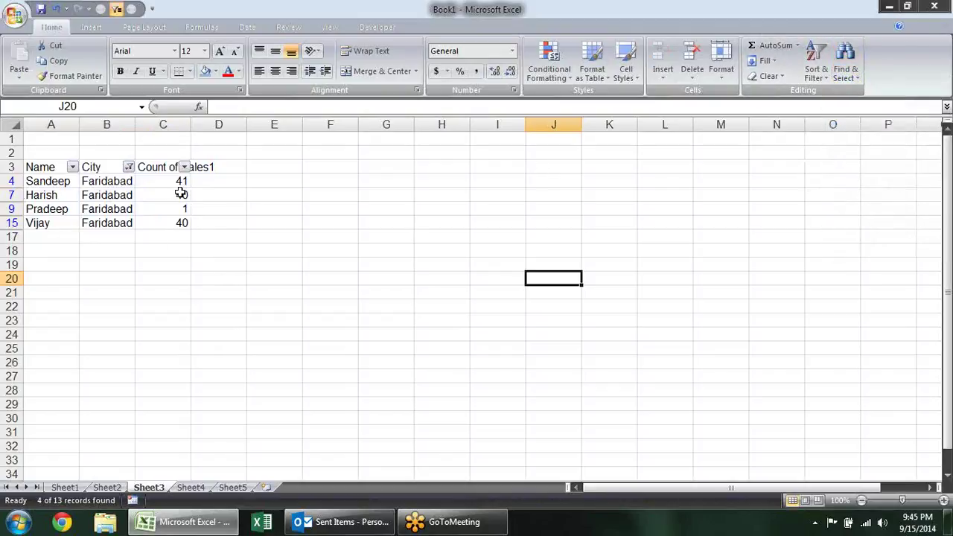
{"action": "left_click", "coordinate": [128, 167]}
{"action": "left_click", "coordinate": [74, 277]}
{"action": "left_click", "coordinate": [70, 402]}
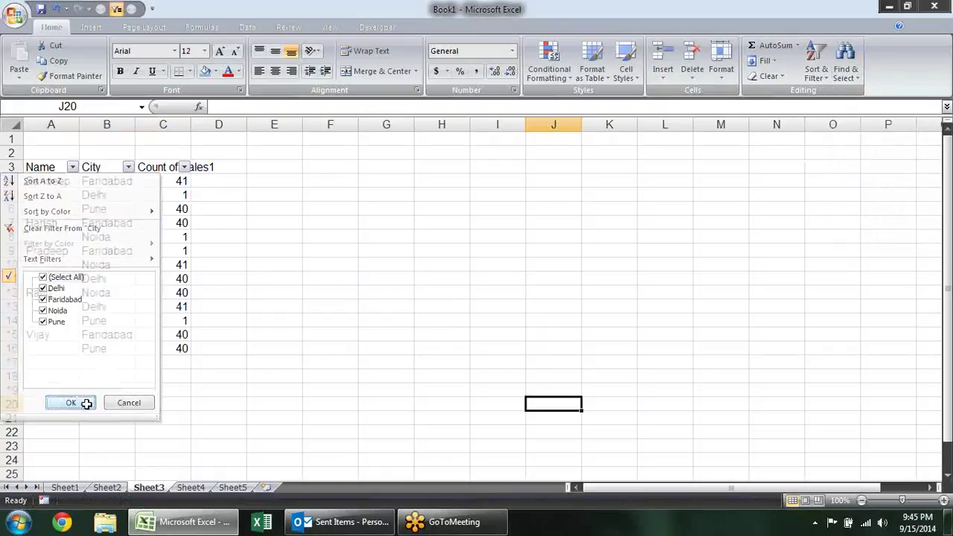
{"action": "left_click", "coordinate": [333, 274]}
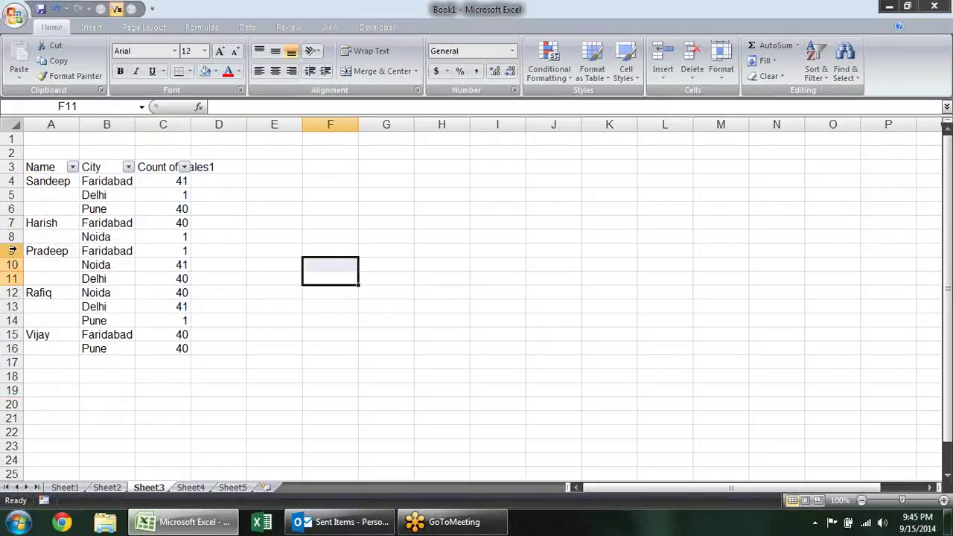
Insert blank rows above the Pradeep and Rafiq groups and drag both to zero height
{"action": "right_click", "coordinate": [15, 251]}
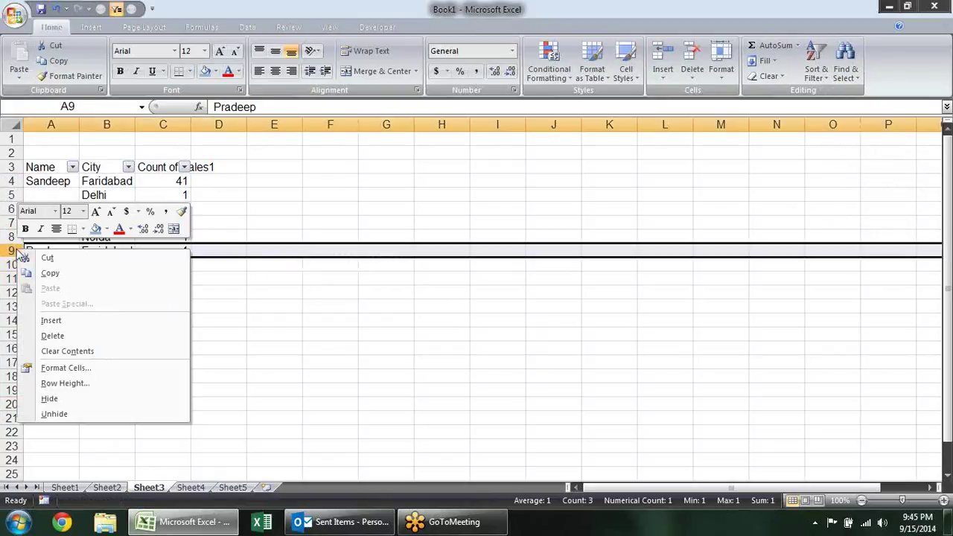
{"action": "left_click", "coordinate": [51, 321]}
{"action": "left_click", "coordinate": [206, 254]}
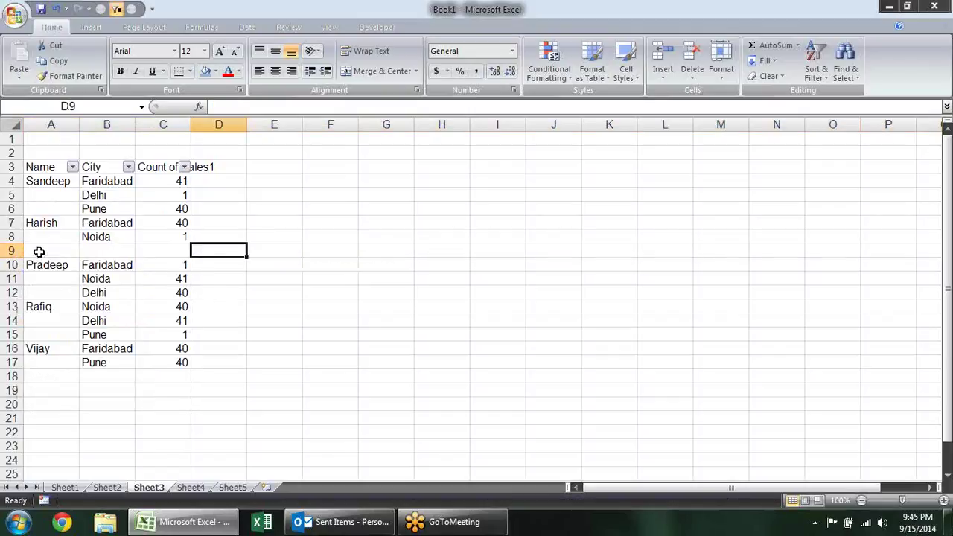
{"action": "right_click", "coordinate": [13, 306]}
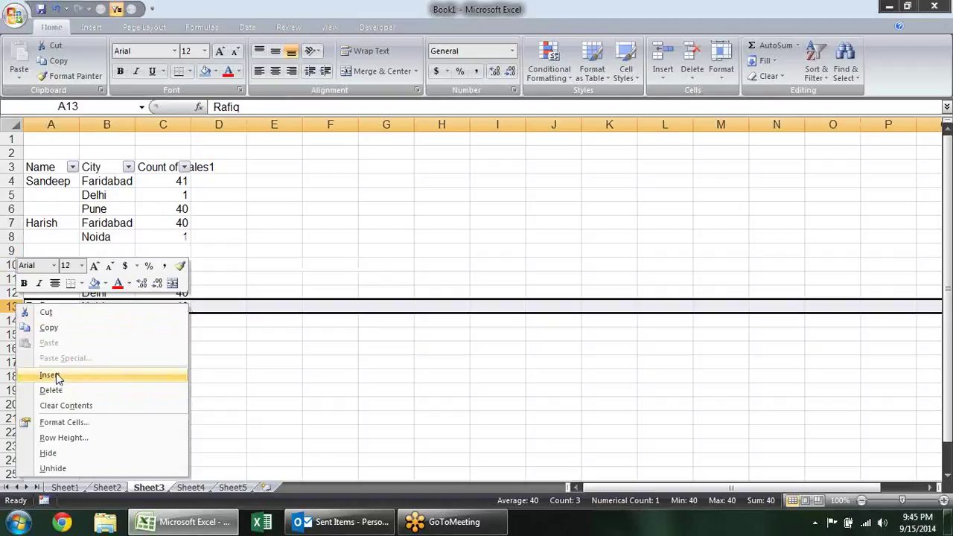
{"action": "left_click", "coordinate": [62, 376]}
{"action": "left_click", "coordinate": [292, 379]}
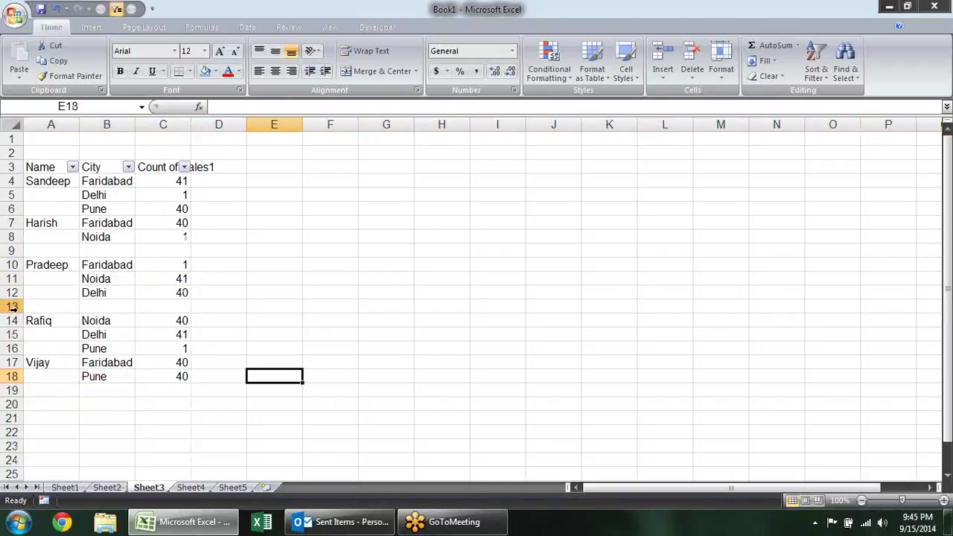
{"action": "left_click_drag", "start_coordinate": [12, 314], "coordinate": [21, 294]}
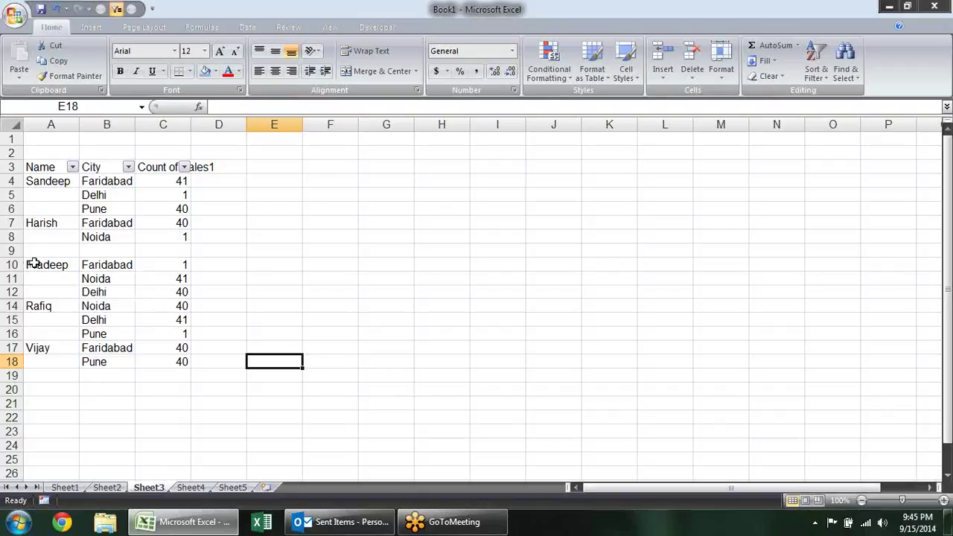
{"action": "left_click_drag", "start_coordinate": [16, 256], "coordinate": [21, 243]}
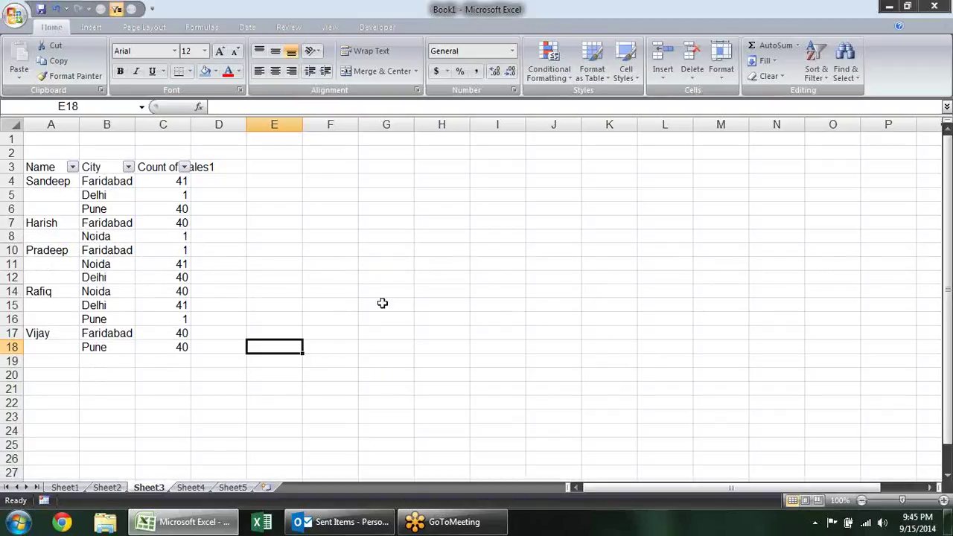
Select rows 3–18 and drag a row border taller to unhide rows 9 and 13
{"action": "left_click", "coordinate": [275, 262]}
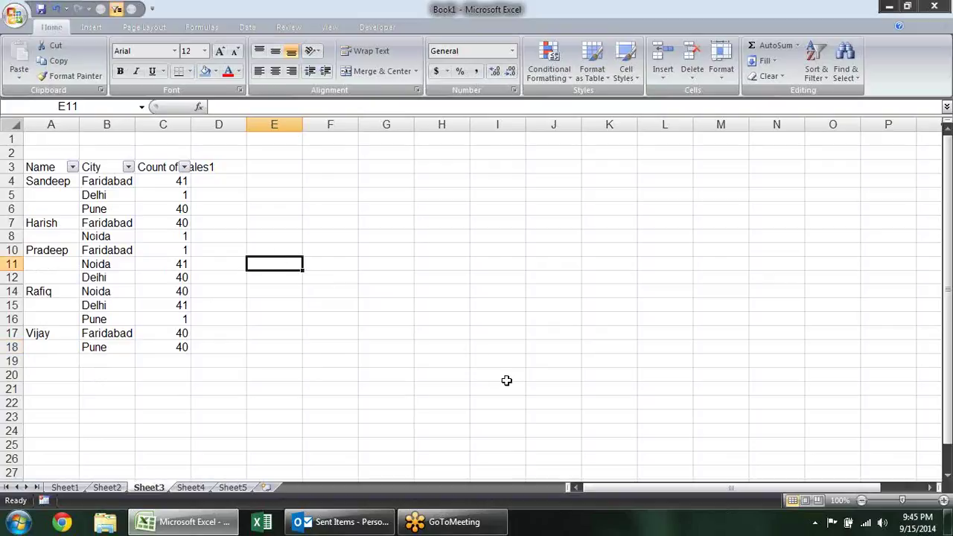
{"action": "left_click_drag", "start_coordinate": [11, 167], "coordinate": [3, 347]}
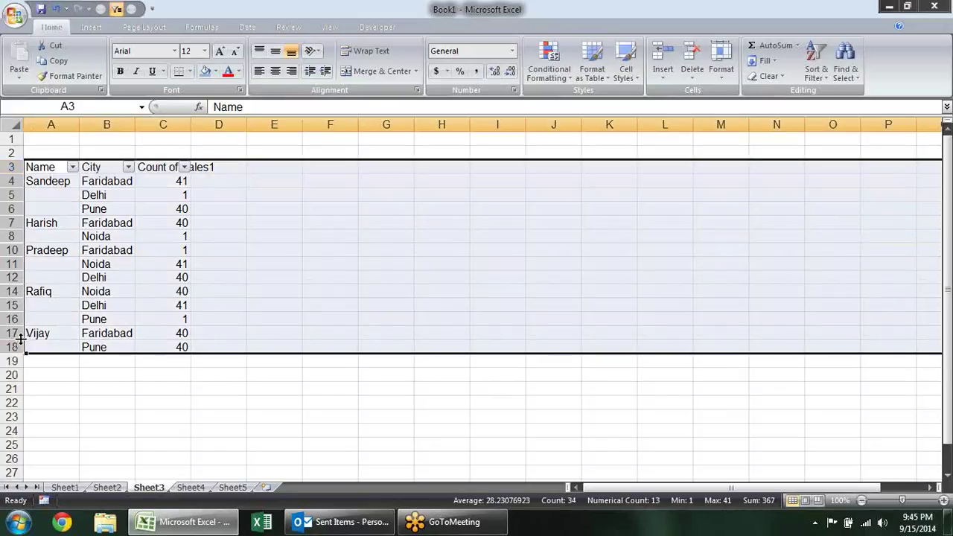
{"action": "left_click_drag", "start_coordinate": [20, 339], "coordinate": [23, 343]}
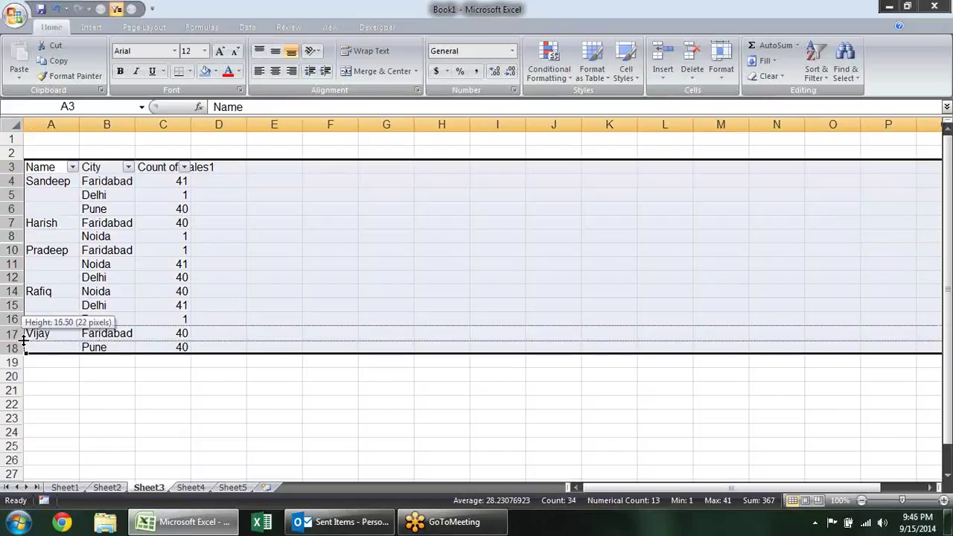
{"action": "left_click_drag", "start_coordinate": [24, 343], "coordinate": [22, 341]}
Delete the blank rows 9 and 12 with Alt+E, D
{"action": "left_click_drag", "start_coordinate": [75, 263], "coordinate": [215, 259]}
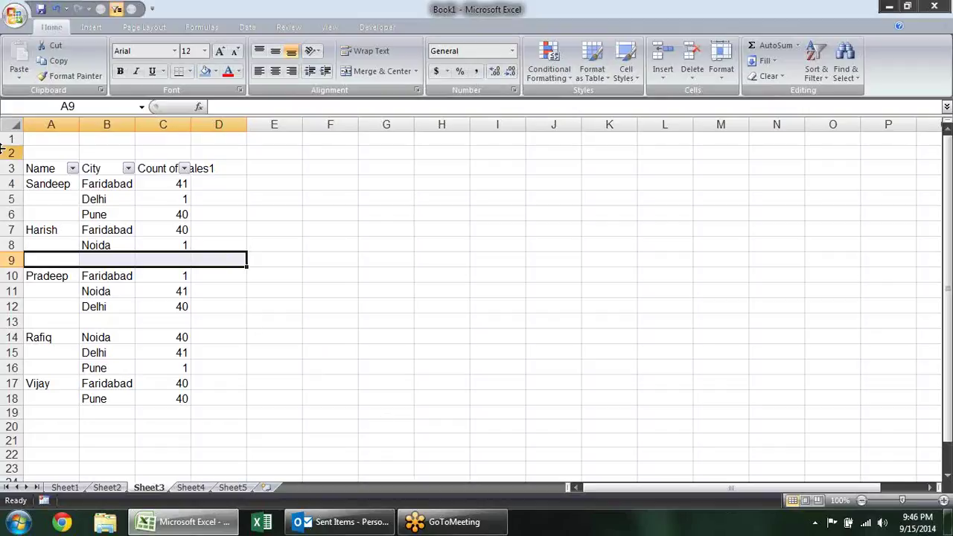
{"action": "left_click", "coordinate": [3, 260]}
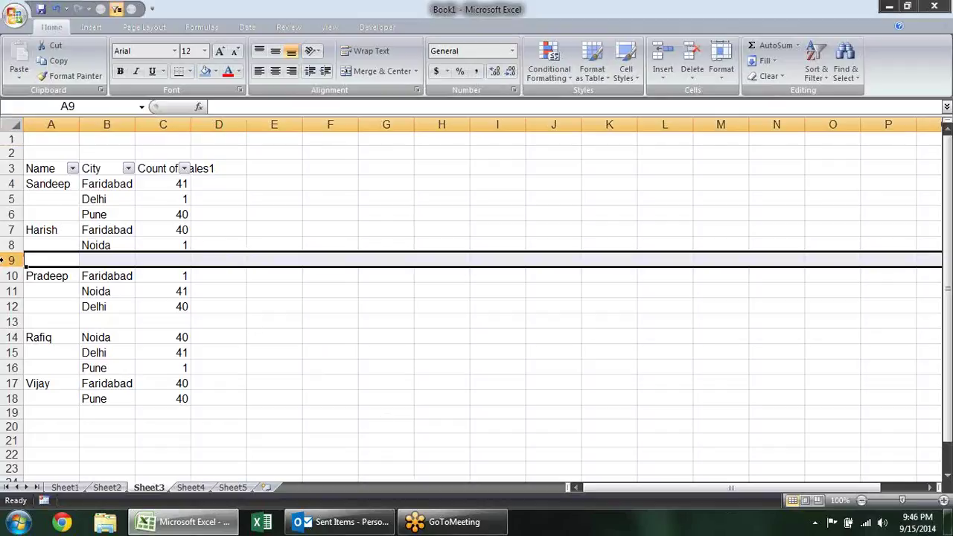
{"action": "key", "text": "alt+e"}
{"action": "key", "text": "d"}
{"action": "left_click", "coordinate": [318, 336]}
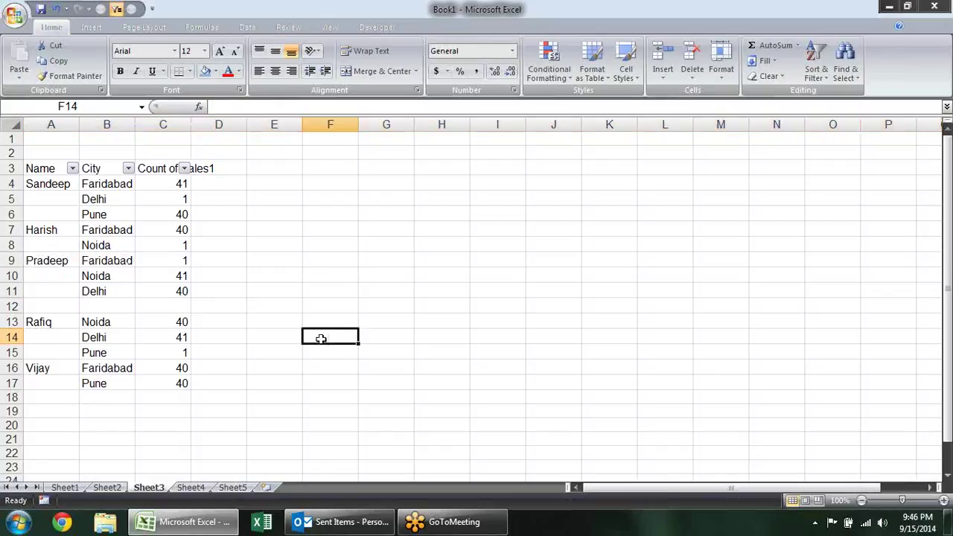
{"action": "left_click_drag", "start_coordinate": [8, 298], "coordinate": [8, 299]}
{"action": "left_click", "coordinate": [9, 306]}
{"action": "key", "text": "alt+e"}
{"action": "key", "text": "d"}
{"action": "left_click", "coordinate": [446, 351]}
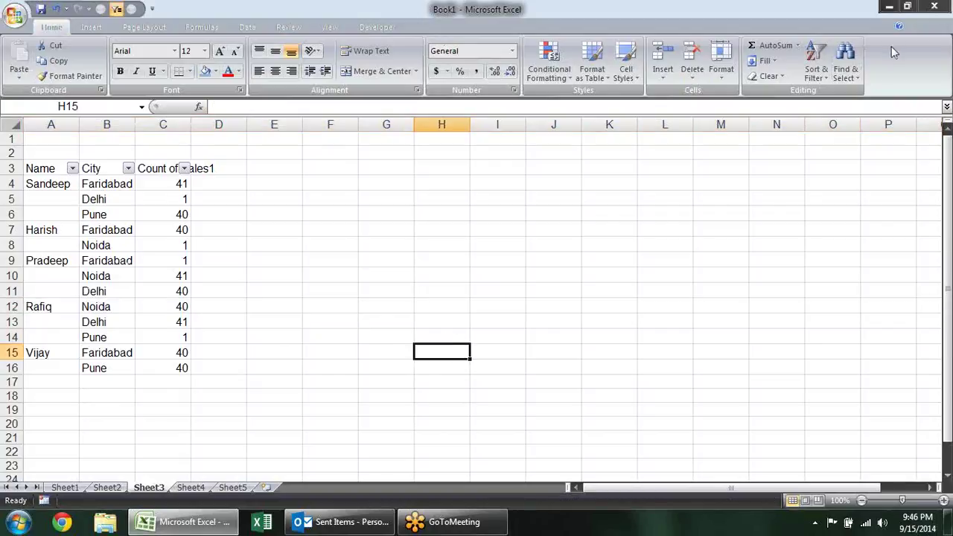
{"action": "left_click", "coordinate": [845, 56]}
{"action": "left_click", "coordinate": [886, 134]}
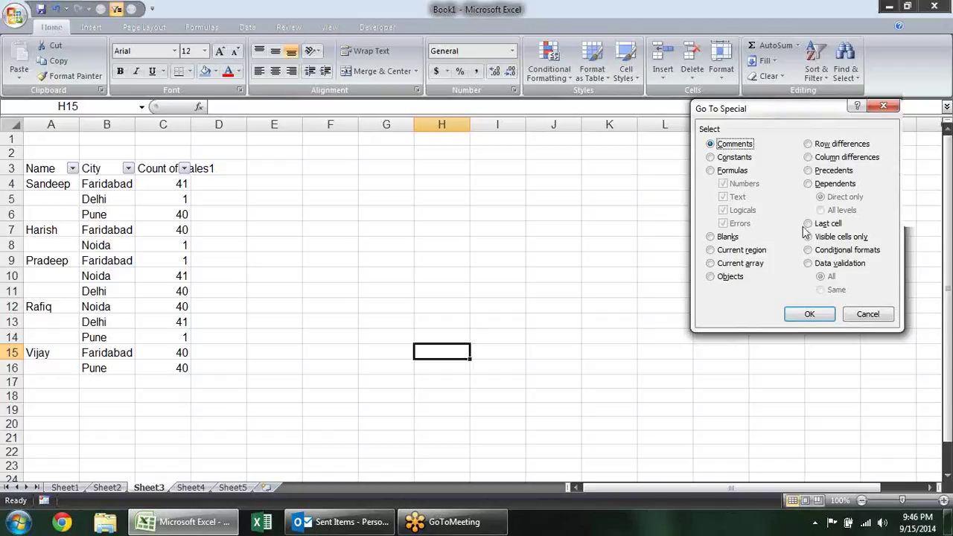
{"action": "left_click", "coordinate": [818, 252]}
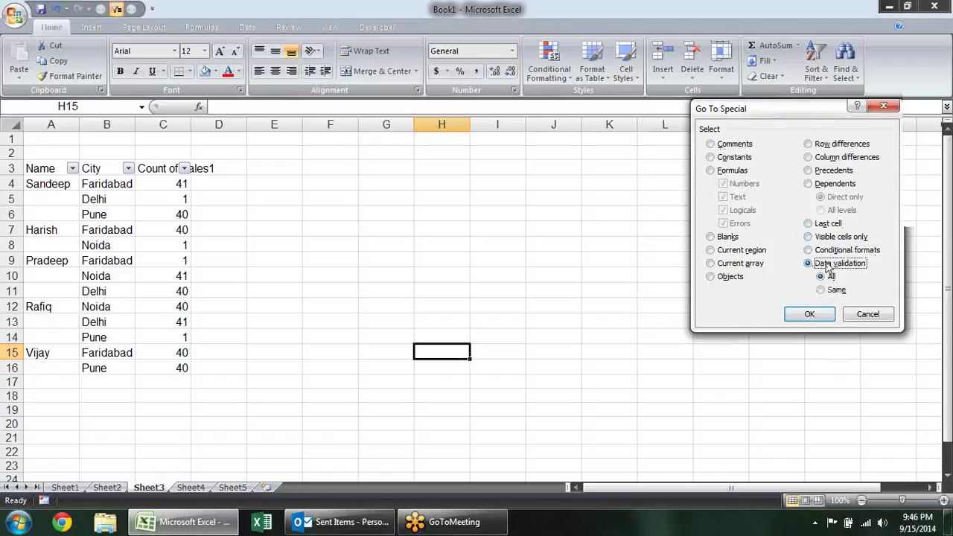
{"action": "left_click", "coordinate": [867, 314]}
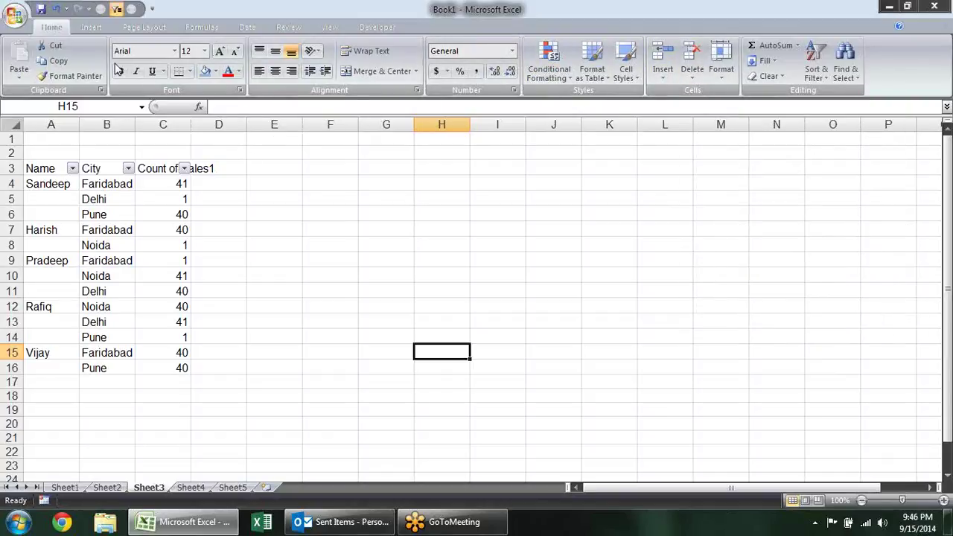
Cancel a stray table creation, then fill the names down column A from A4 to row 16
{"action": "left_click", "coordinate": [92, 27]}
{"action": "left_click", "coordinate": [26, 75]}
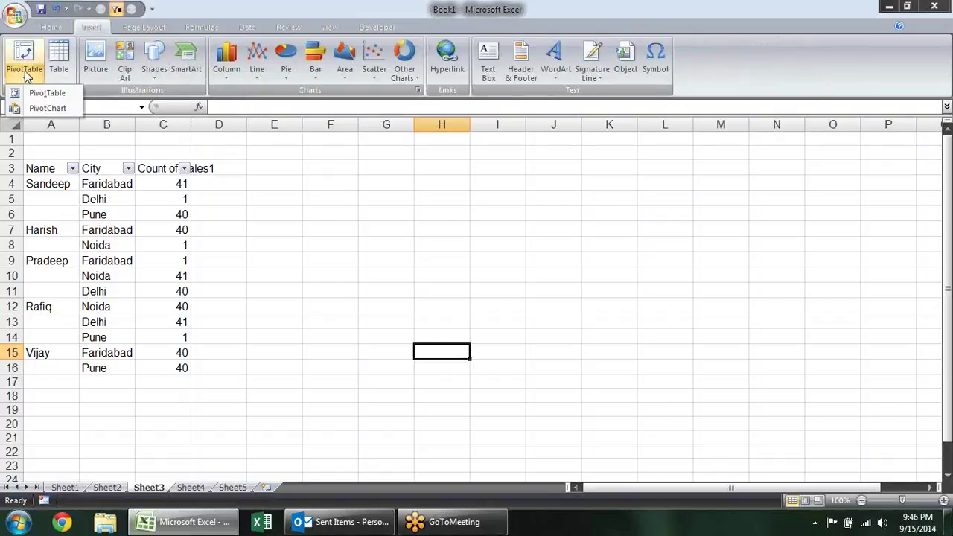
{"action": "left_click", "coordinate": [66, 76]}
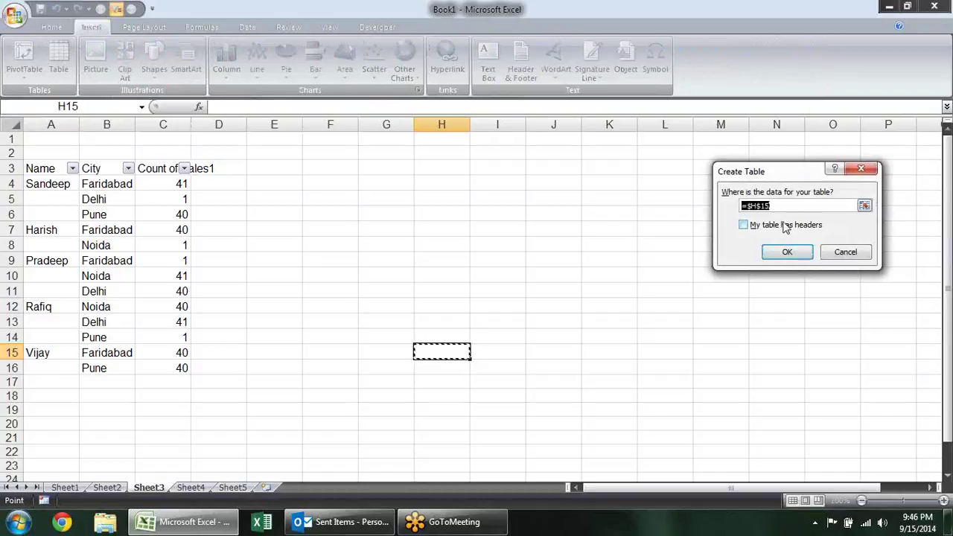
{"action": "key", "text": "Escape"}
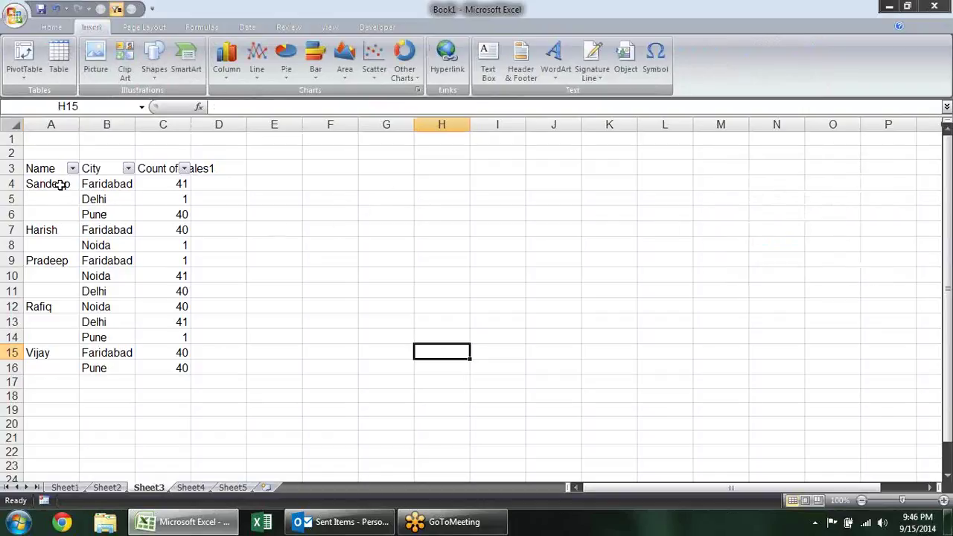
{"action": "left_click", "coordinate": [60, 185]}
{"action": "left_click_drag", "start_coordinate": [79, 191], "coordinate": [87, 380]}
Convert A3:C16 into a table with headers via Insert > Table
{"action": "left_click_drag", "start_coordinate": [54, 172], "coordinate": [165, 370]}
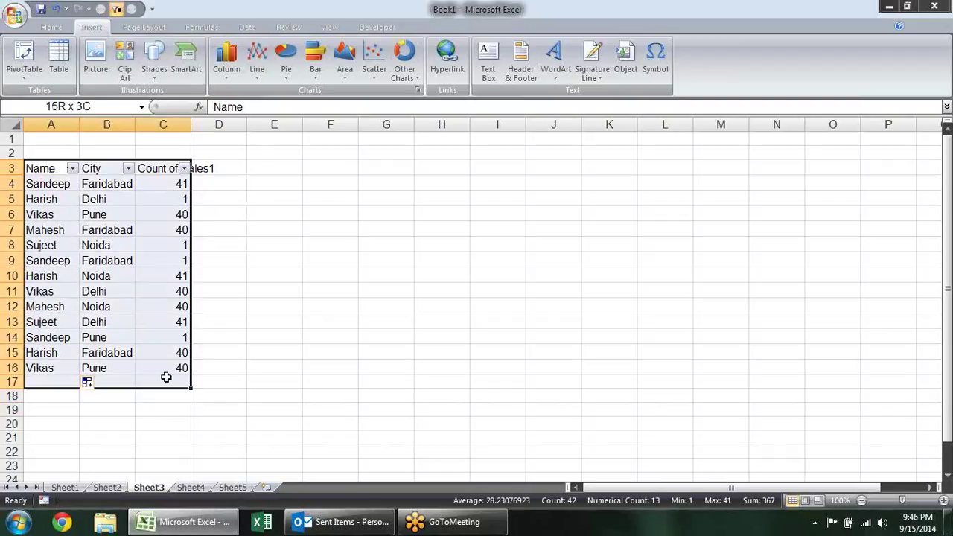
{"action": "left_click", "coordinate": [67, 54]}
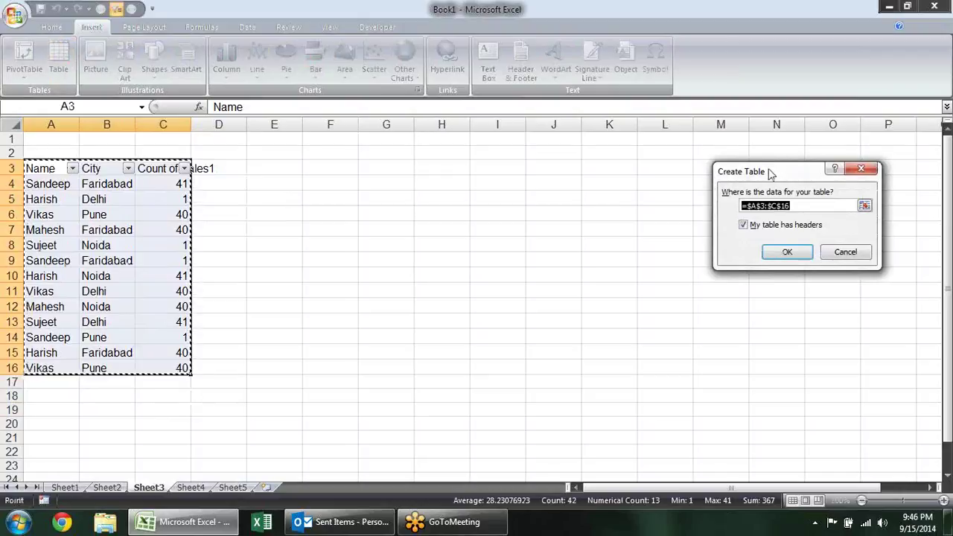
{"action": "left_click_drag", "start_coordinate": [772, 171], "coordinate": [300, 171]}
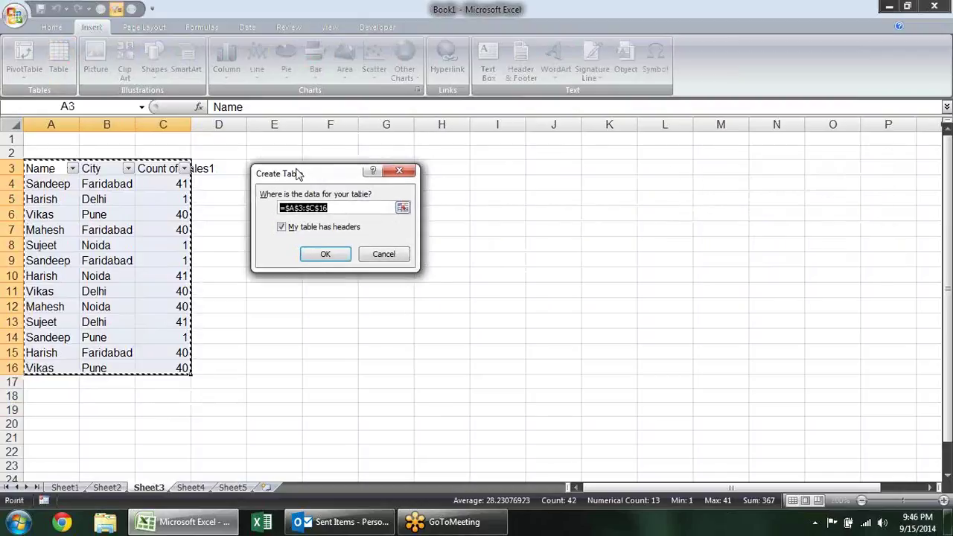
{"action": "left_click", "coordinate": [316, 252]}
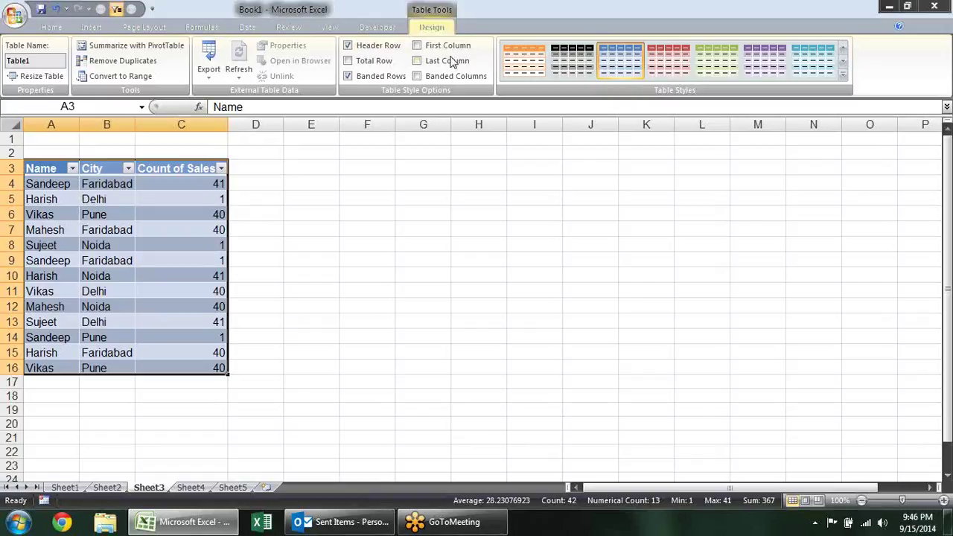
{"action": "left_click", "coordinate": [141, 76]}
Convert Table1 back to a range, then recreate A3:C16 as a table with Ctrl+T
{"action": "left_click", "coordinate": [451, 296]}
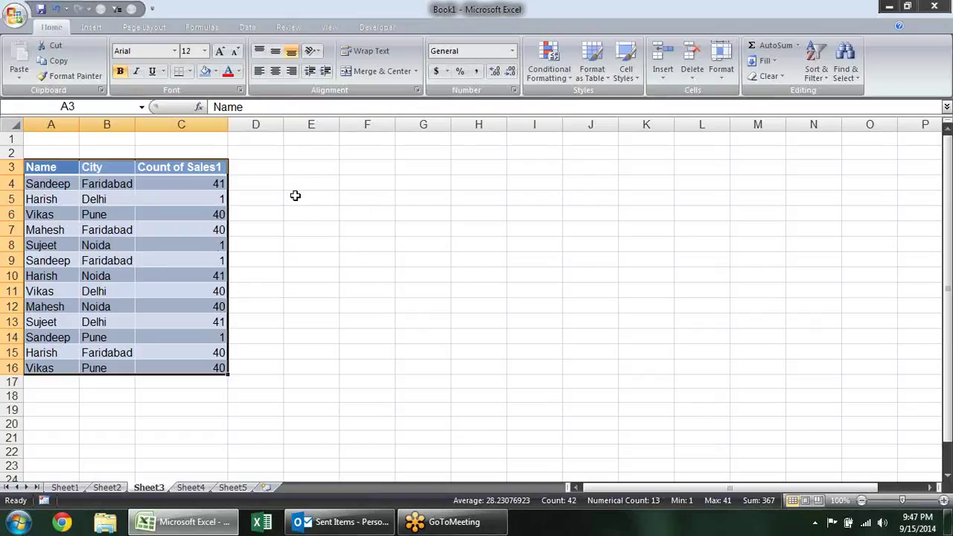
{"action": "key", "text": "ctrl+t"}
{"action": "left_click", "coordinate": [315, 252]}
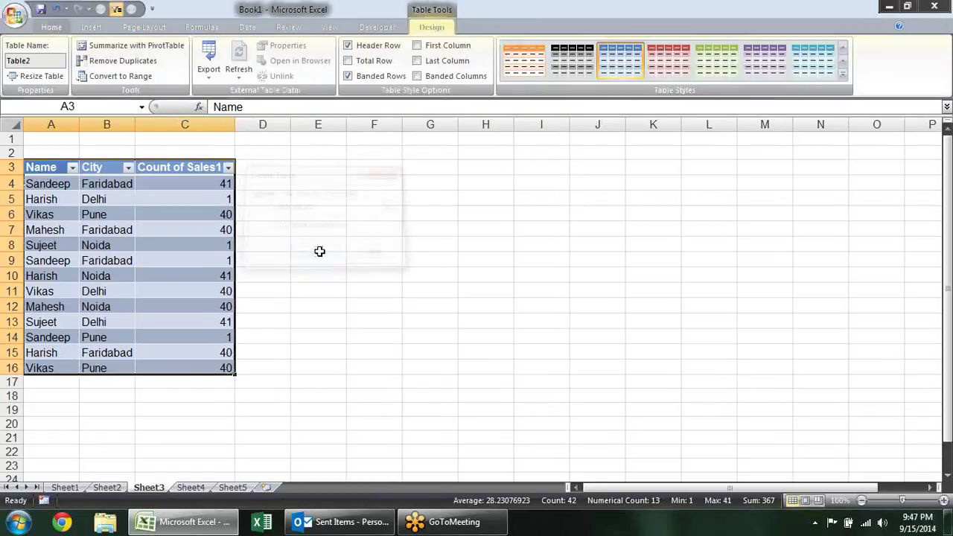
{"action": "left_click", "coordinate": [129, 197]}
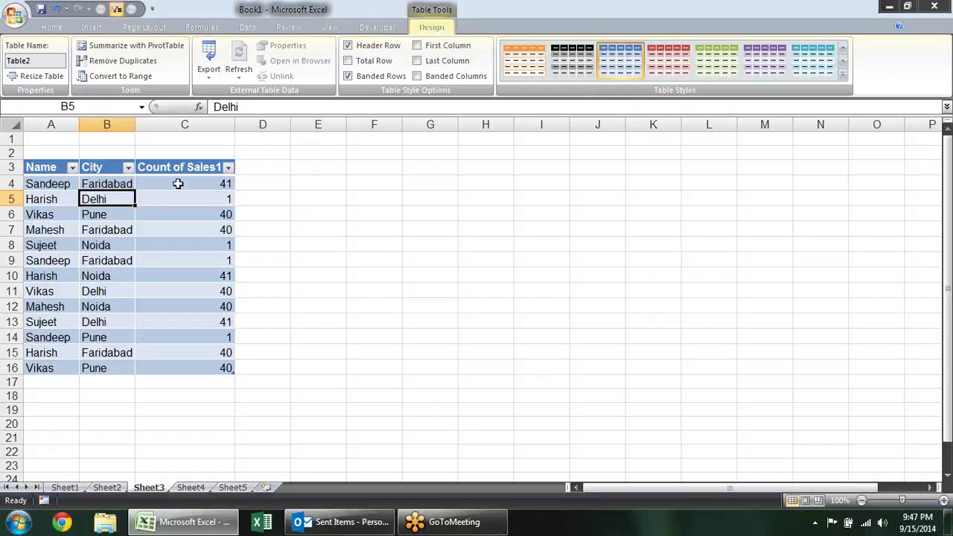
{"action": "left_click", "coordinate": [56, 159]}
{"action": "left_click_drag", "start_coordinate": [46, 168], "coordinate": [166, 364]}
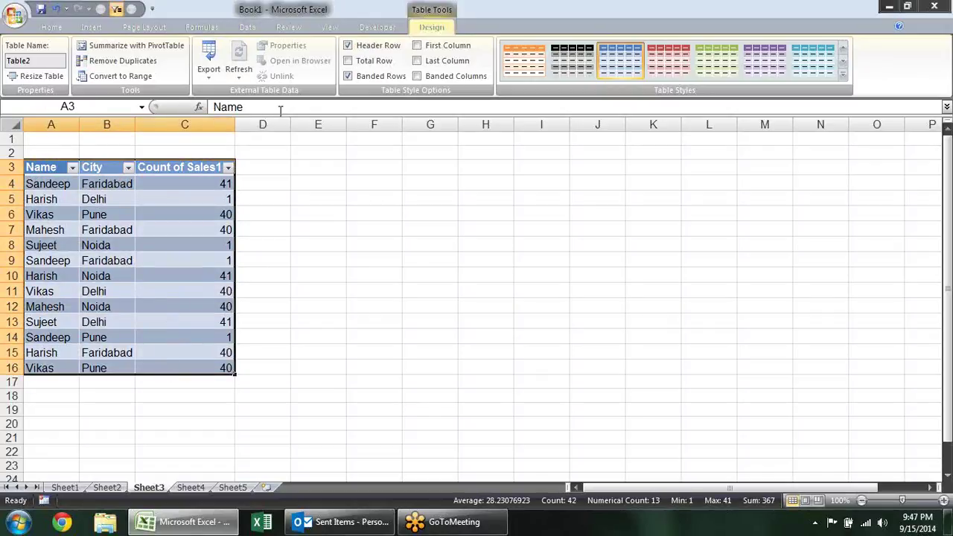
{"action": "left_click", "coordinate": [352, 199]}
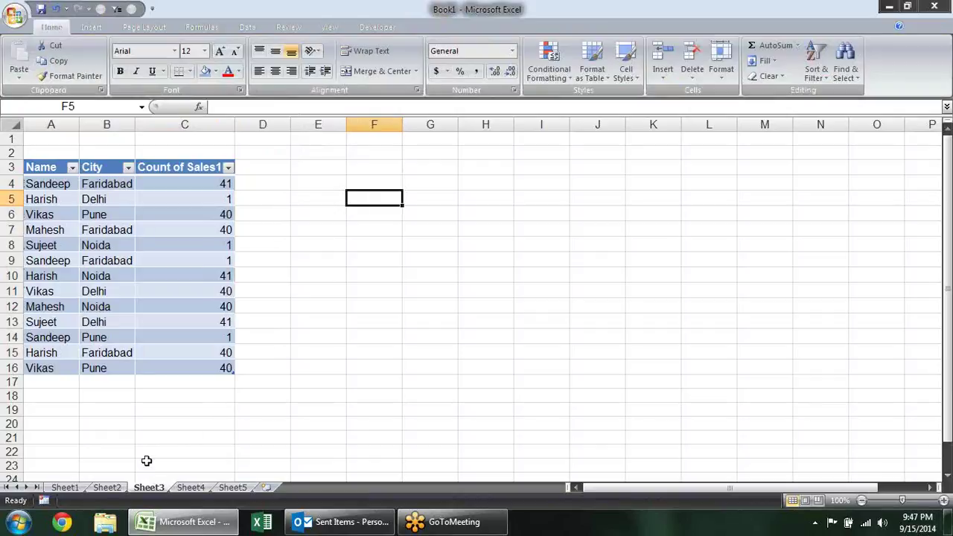
On Sheet4, clear 'vikas' from cell D18
{"action": "left_click", "coordinate": [190, 486]}
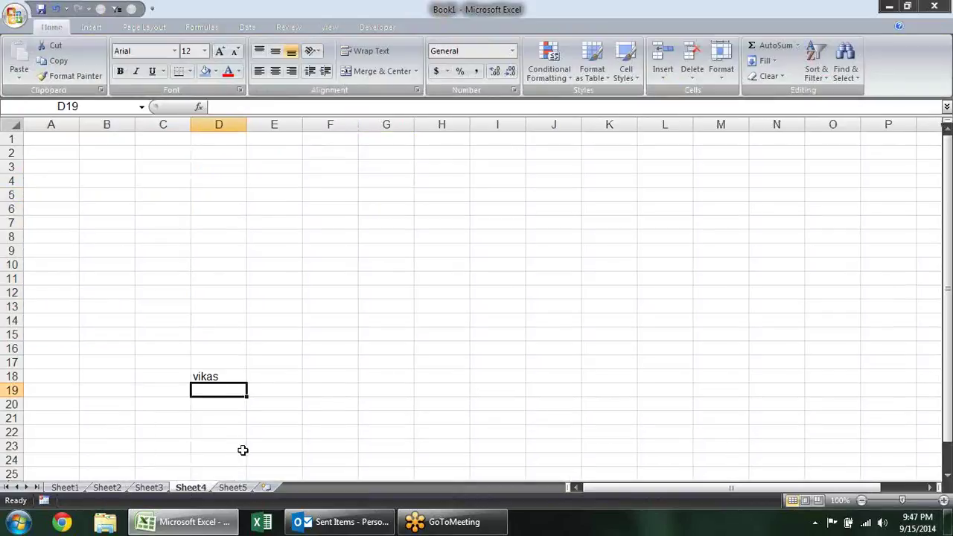
{"action": "left_click", "coordinate": [214, 374]}
{"action": "key", "text": "Delete"}
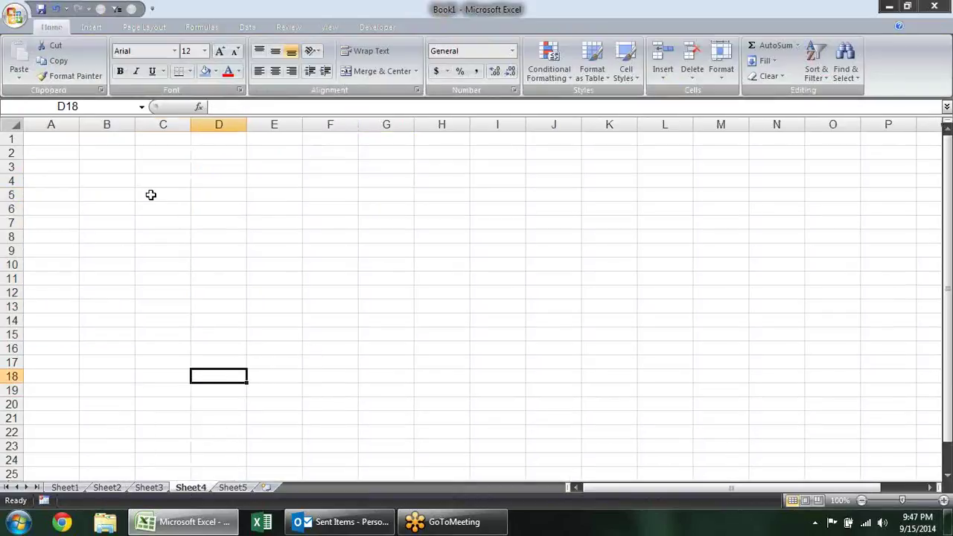
{"action": "left_click", "coordinate": [149, 194]}
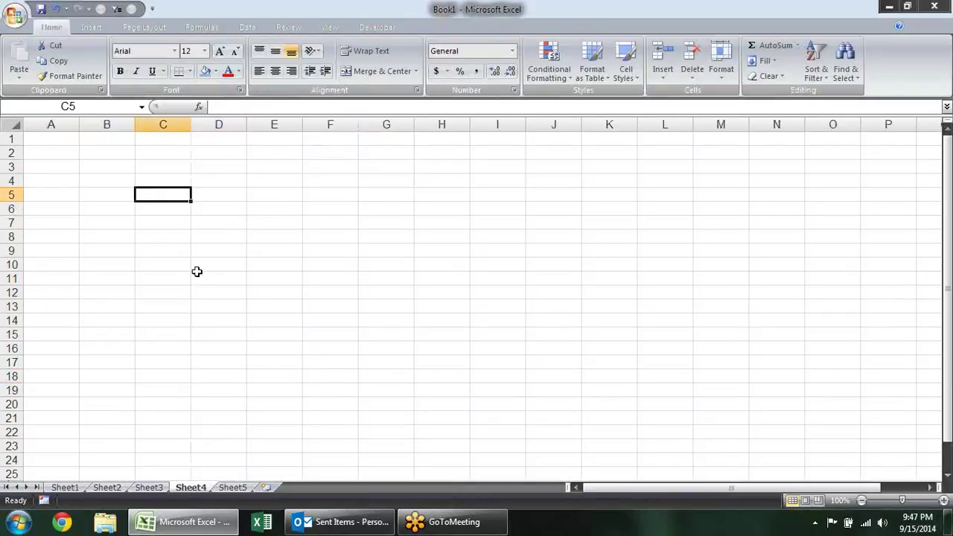
Import the pivot data Sheet1$ connection as a table at A1 via Existing Connections
{"action": "left_click", "coordinate": [247, 27]}
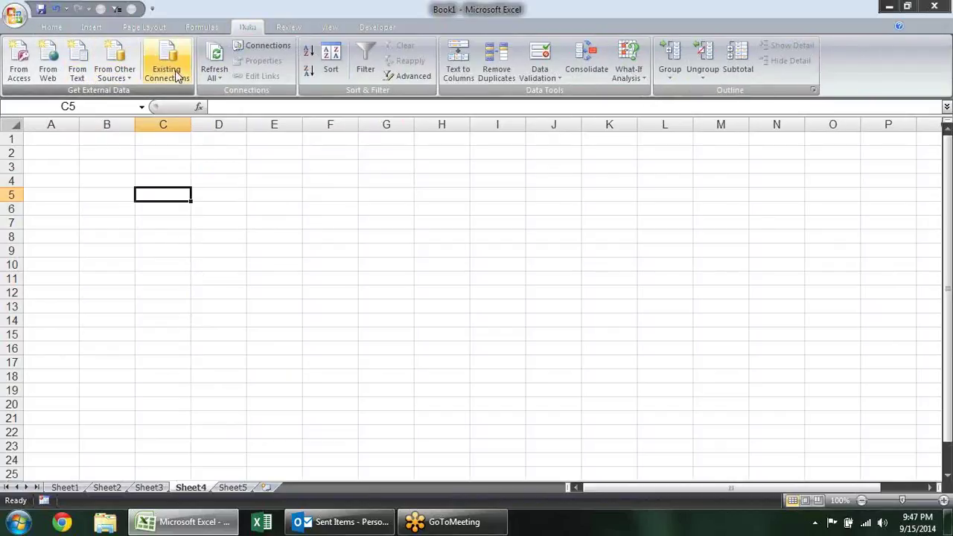
{"action": "left_click", "coordinate": [121, 75]}
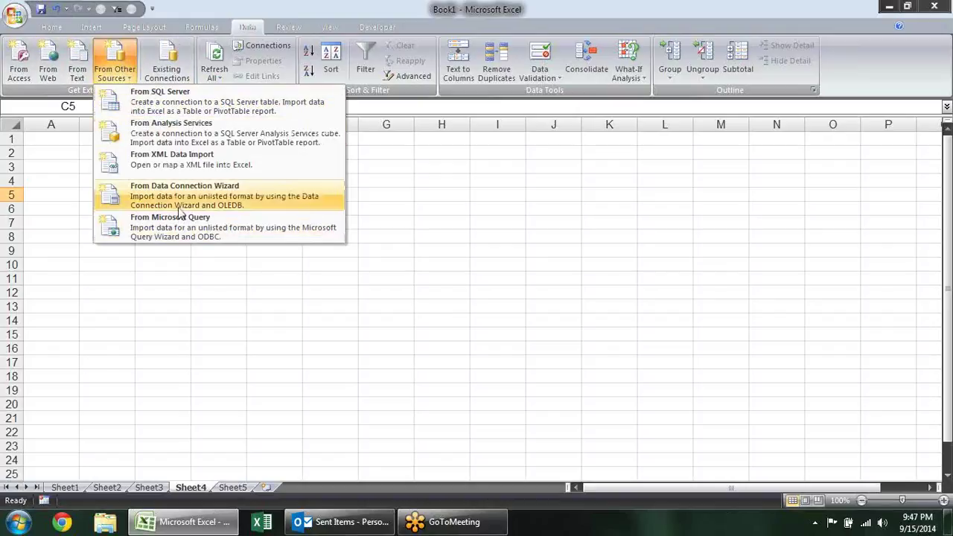
{"action": "left_click", "coordinate": [179, 49]}
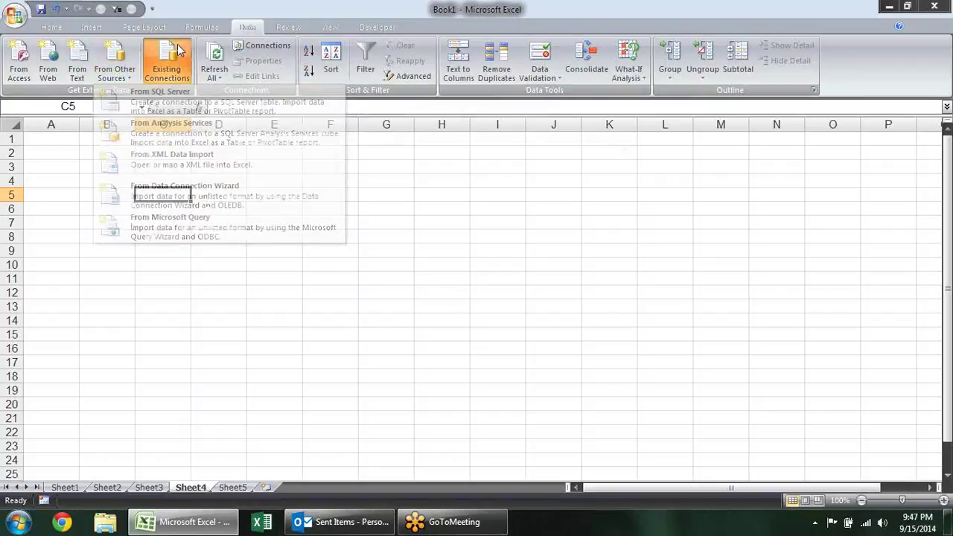
{"action": "left_click", "coordinate": [554, 410]}
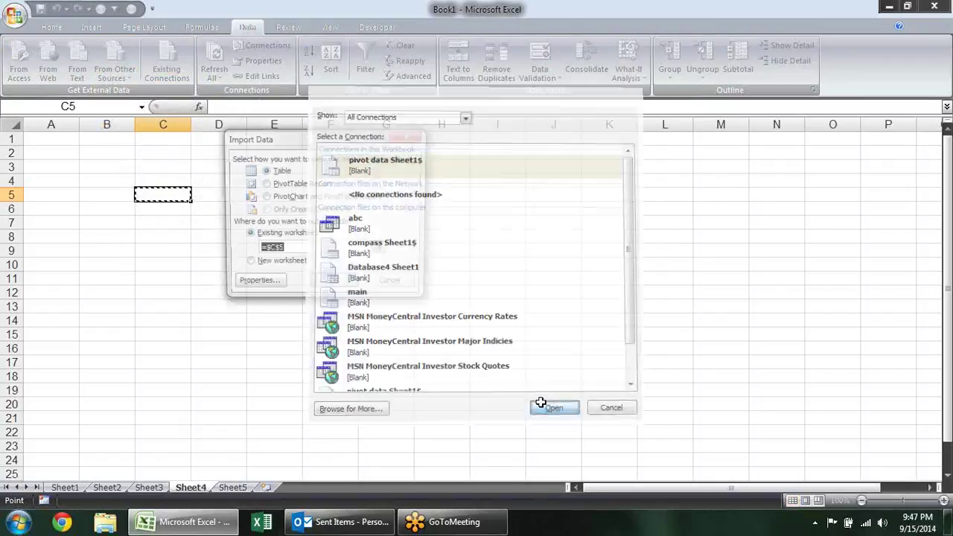
{"action": "left_click", "coordinate": [33, 139]}
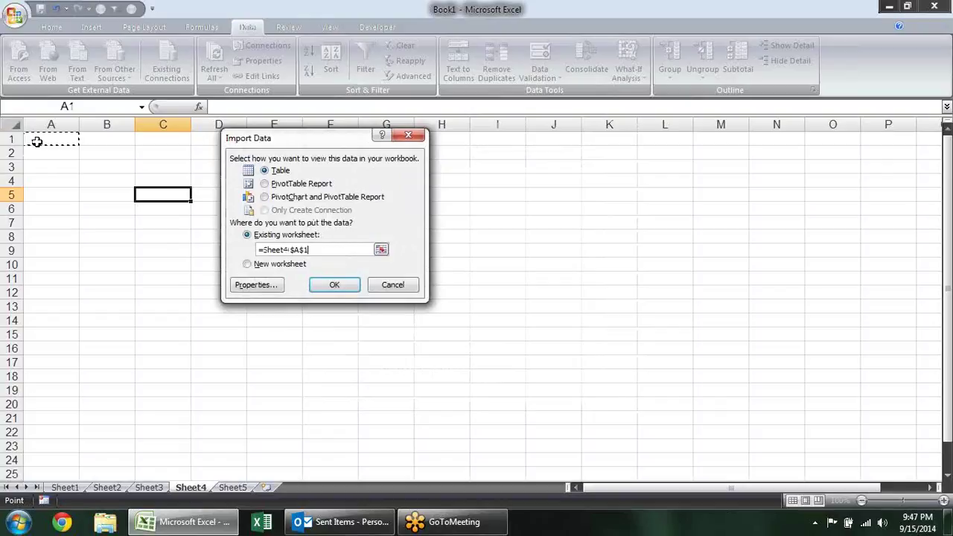
{"action": "left_click", "coordinate": [335, 285]}
{"action": "left_click", "coordinate": [335, 285]}
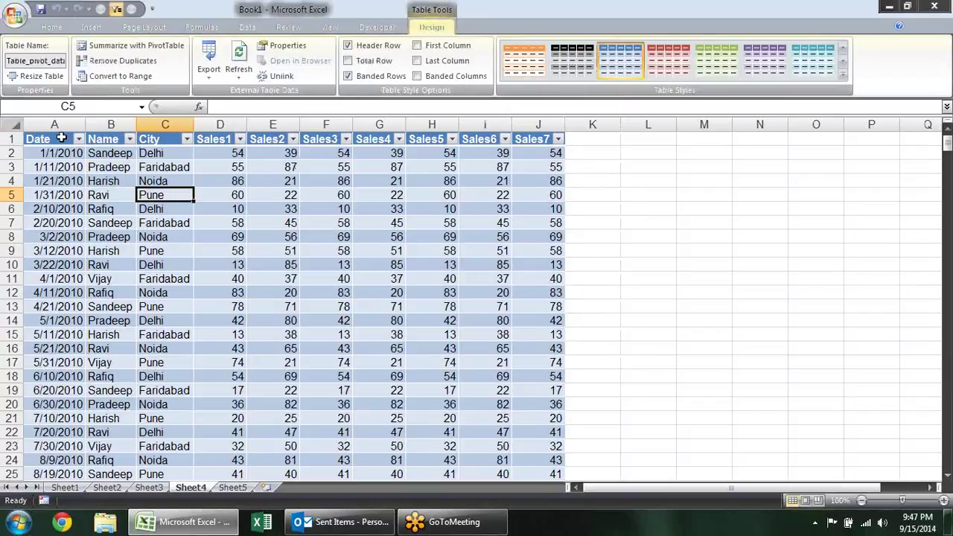
Select the whole sales table from the Date header with Ctrl+Shift+Right/Down, then clear the selection
{"action": "left_click", "coordinate": [61, 139]}
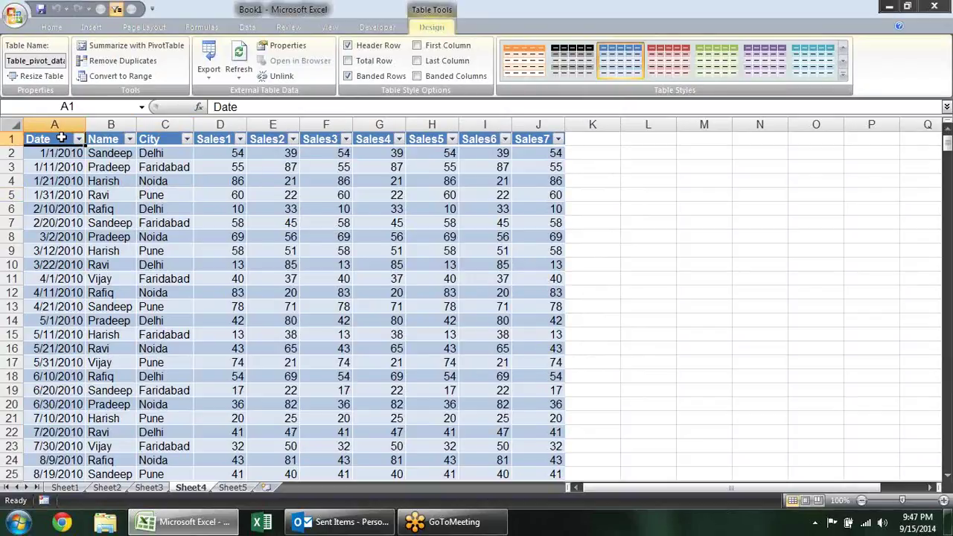
{"action": "key", "text": "ctrl+shift+Right"}
{"action": "key", "text": "ctrl+shift+Down"}
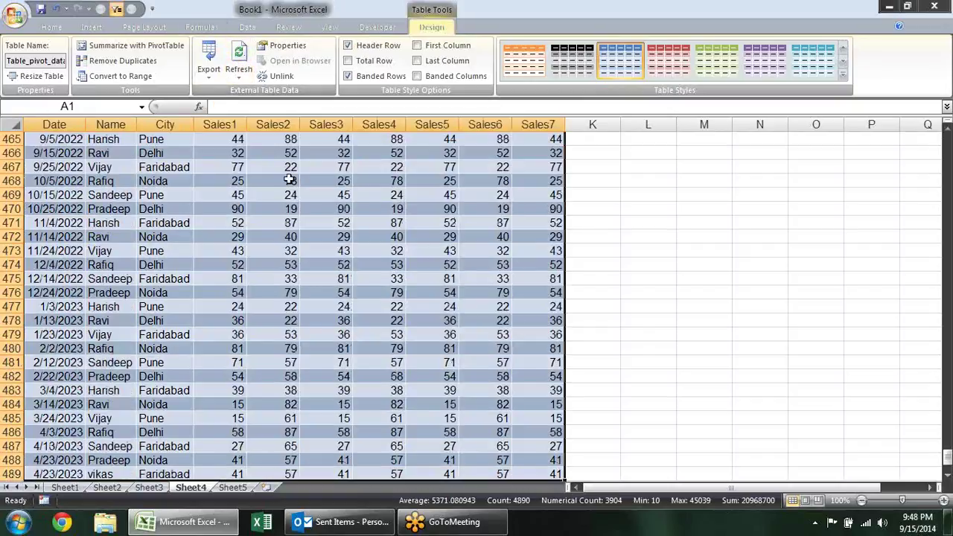
{"action": "left_click", "coordinate": [253, 218]}
{"action": "scroll", "coordinate": [254, 219], "scroll_direction": "up", "scroll_amount": 8}
{"action": "scroll", "coordinate": [253, 219], "scroll_direction": "up", "scroll_amount": 9}
{"action": "scroll", "coordinate": [253, 218], "scroll_direction": "up", "scroll_amount": 9}
{"action": "scroll", "coordinate": [254, 219], "scroll_direction": "up", "scroll_amount": 9}
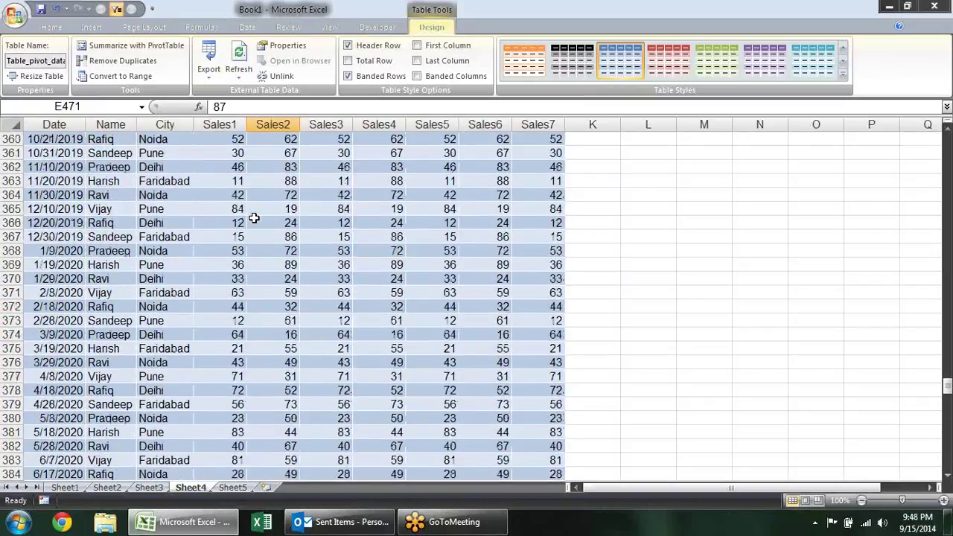
Unlink the selected table from its data source, confirming permanent removal of the query definition
{"action": "left_click", "coordinate": [91, 170]}
{"action": "key", "text": "ctrl+a"}
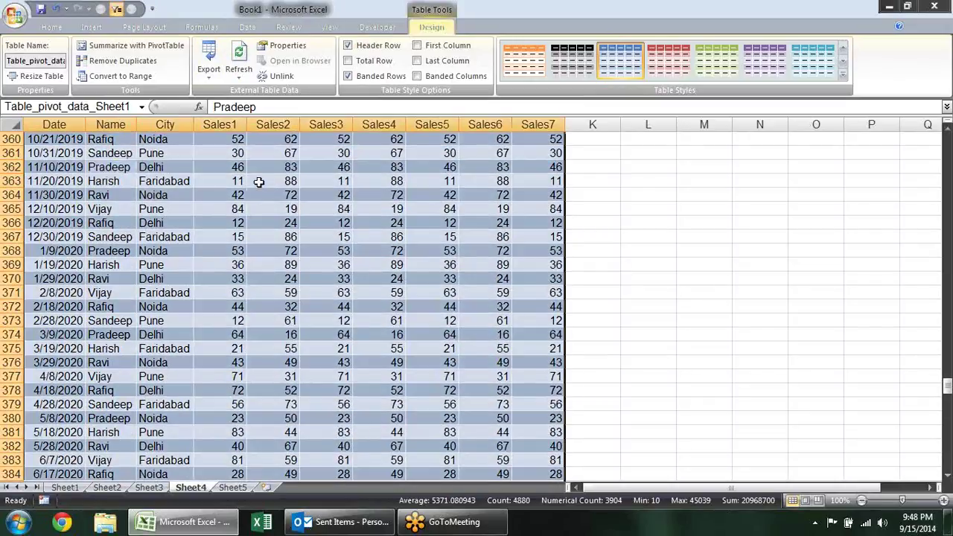
{"action": "left_click", "coordinate": [277, 76]}
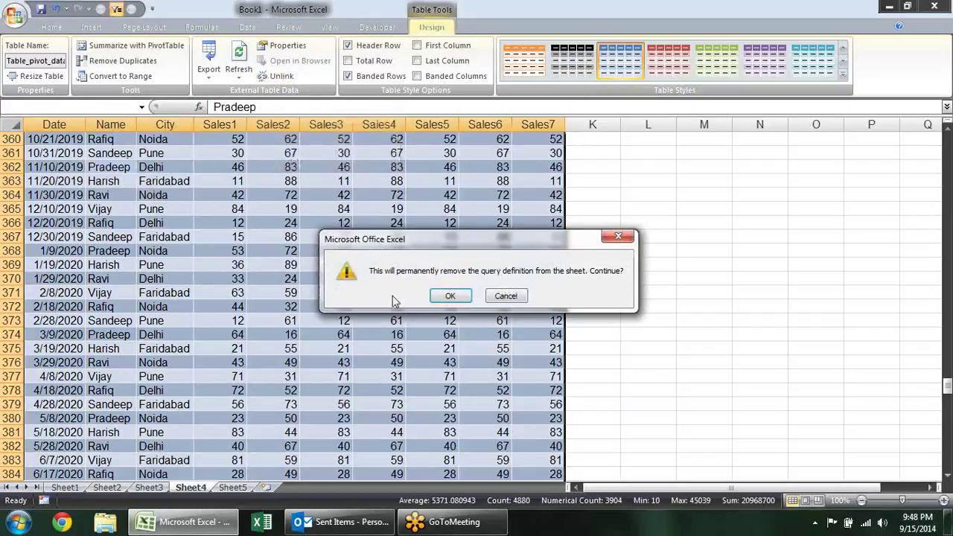
{"action": "left_click", "coordinate": [450, 296]}
{"action": "left_click", "coordinate": [629, 245]}
{"action": "scroll", "coordinate": [128, 154], "scroll_direction": "up", "scroll_amount": 3}
{"action": "scroll", "coordinate": [128, 153], "scroll_direction": "up", "scroll_amount": 7}
{"action": "scroll", "coordinate": [129, 155], "scroll_direction": "up", "scroll_amount": 9}
{"action": "scroll", "coordinate": [129, 155], "scroll_direction": "up", "scroll_amount": 8}
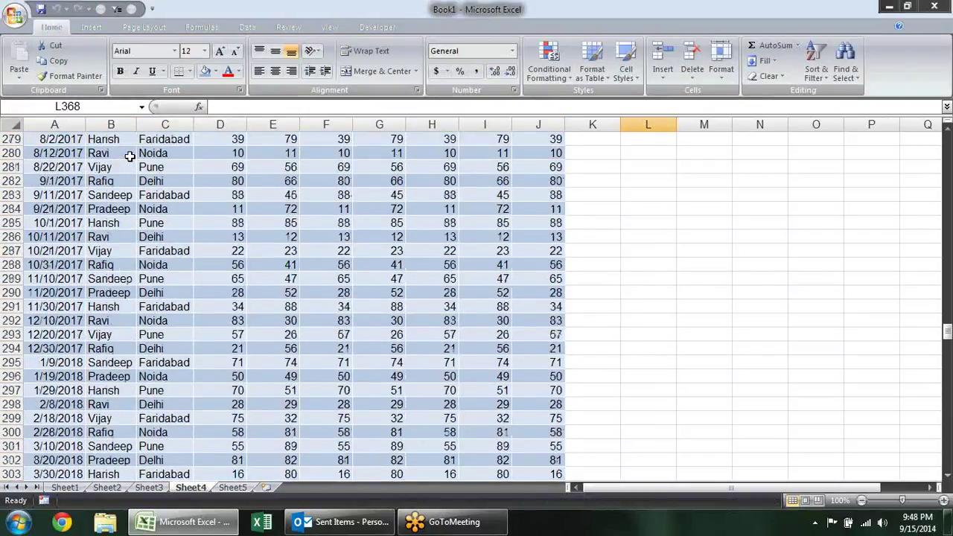
{"action": "scroll", "coordinate": [130, 155], "scroll_direction": "up", "scroll_amount": 18}
{"action": "scroll", "coordinate": [129, 155], "scroll_direction": "up", "scroll_amount": 9}
{"action": "scroll", "coordinate": [129, 154], "scroll_direction": "up", "scroll_amount": 10}
{"action": "scroll", "coordinate": [130, 154], "scroll_direction": "up", "scroll_amount": 10}
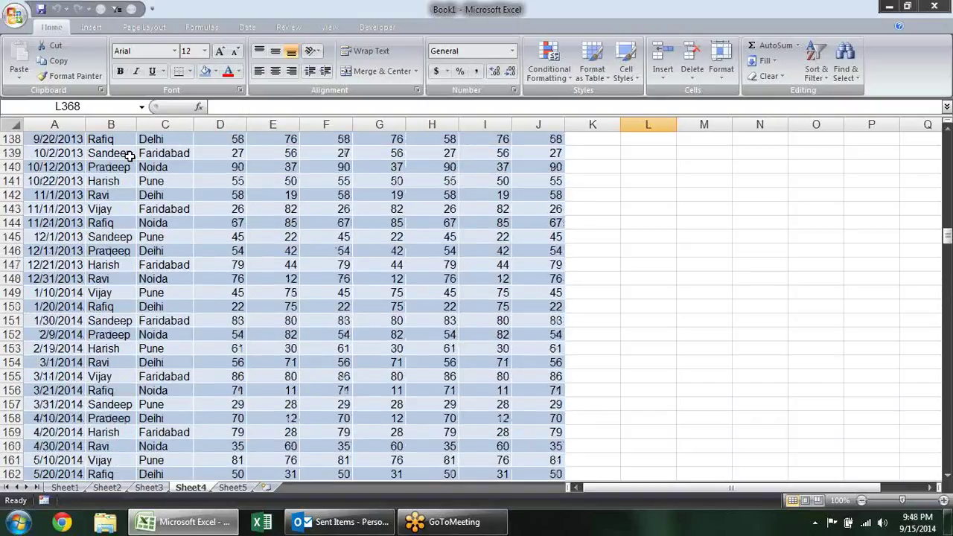
{"action": "scroll", "coordinate": [130, 154], "scroll_direction": "up", "scroll_amount": 13}
{"action": "scroll", "coordinate": [130, 154], "scroll_direction": "up", "scroll_amount": 10}
{"action": "scroll", "coordinate": [129, 156], "scroll_direction": "up", "scroll_amount": 14}
{"action": "scroll", "coordinate": [130, 155], "scroll_direction": "up", "scroll_amount": 9}
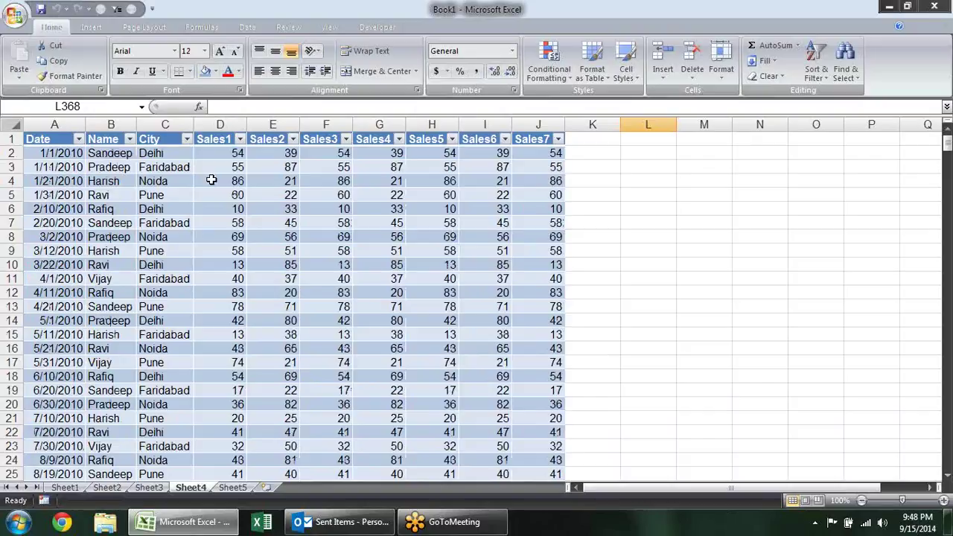
Look over the Data tab tools, selecting cell C4 and then an empty cell beside the table
{"action": "left_click", "coordinate": [245, 27]}
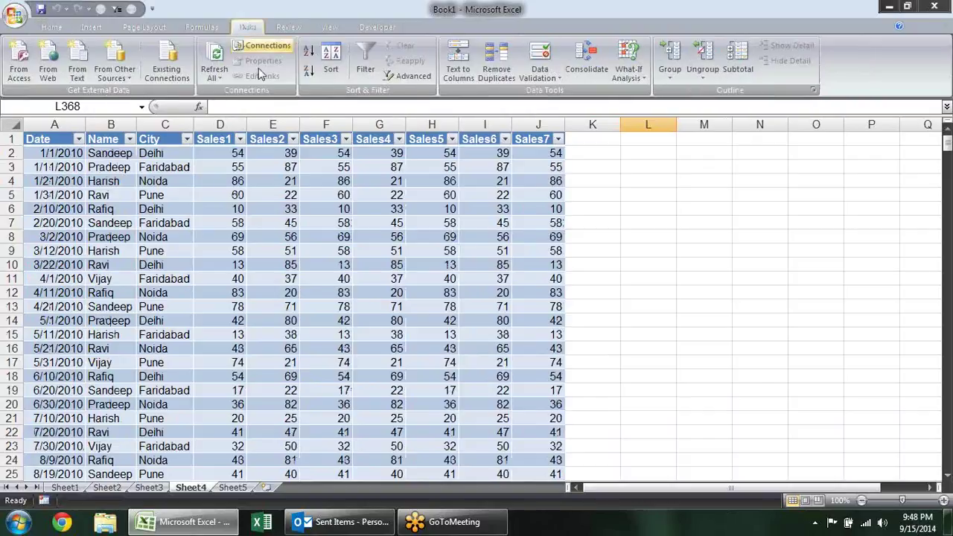
{"action": "left_click", "coordinate": [186, 180]}
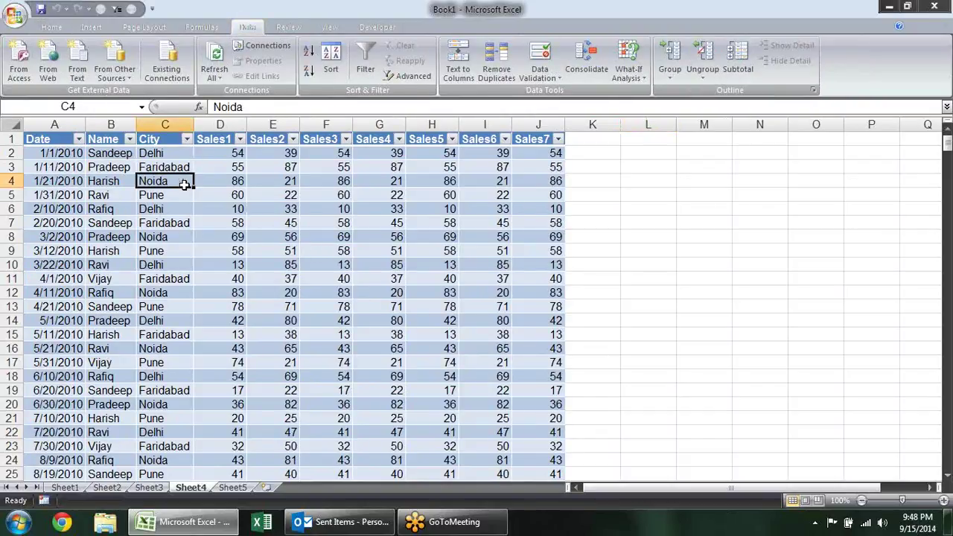
{"action": "left_click", "coordinate": [735, 231]}
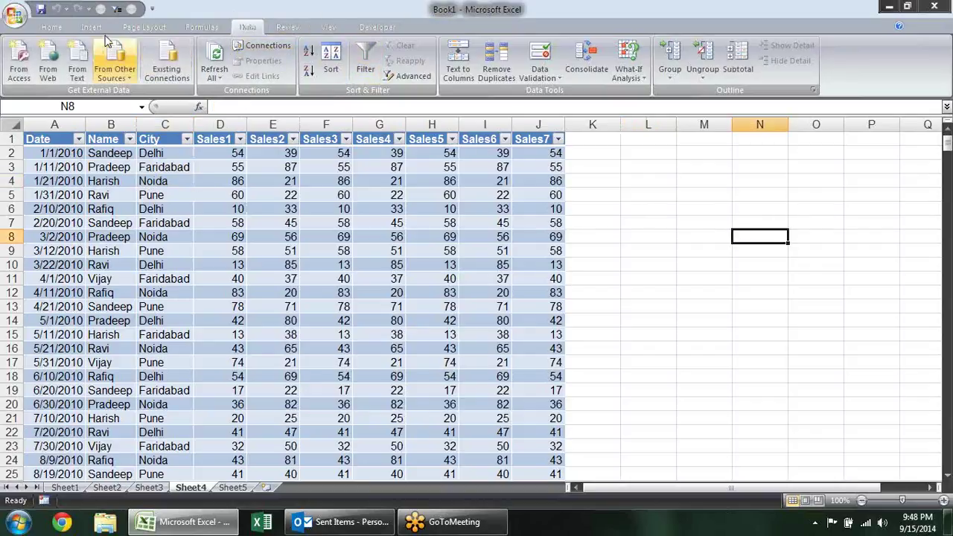
Open and cancel the Insert Picture dialog without adding a picture, then show the Shapes gallery
{"action": "left_click", "coordinate": [91, 28]}
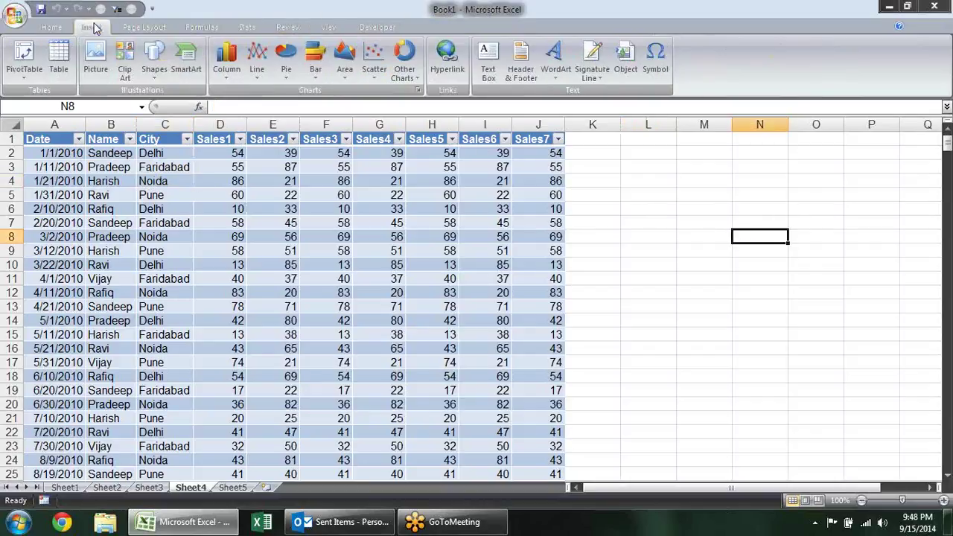
{"action": "left_click", "coordinate": [91, 72]}
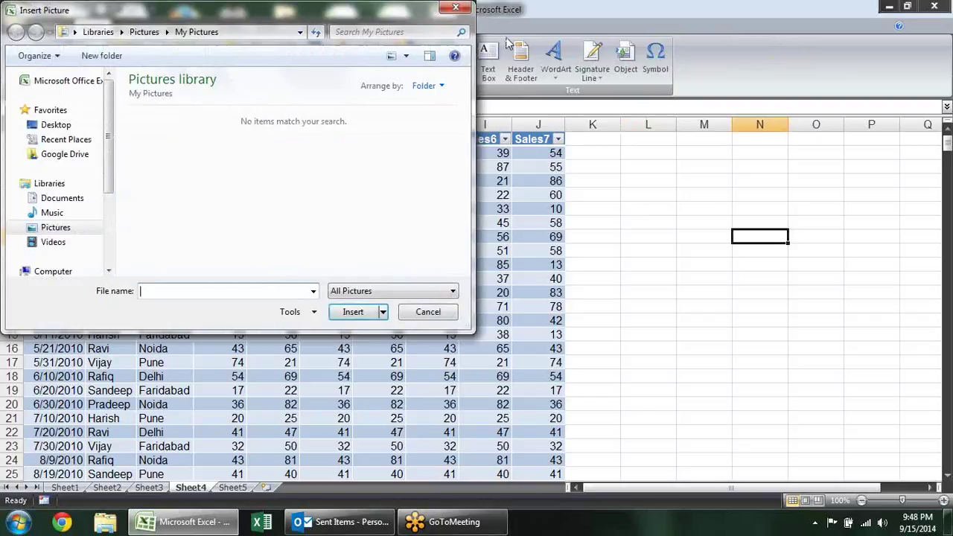
{"action": "left_click", "coordinate": [455, 8]}
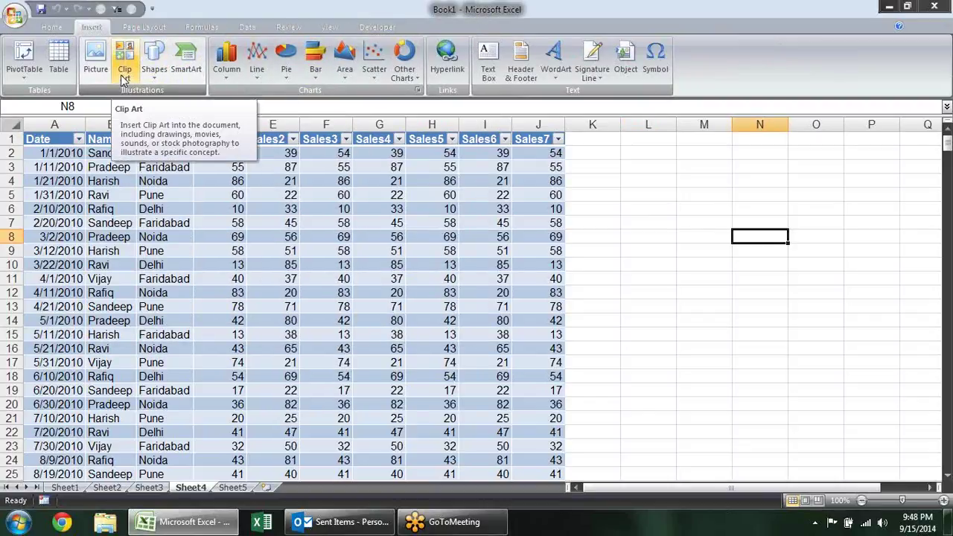
{"action": "left_click", "coordinate": [154, 69]}
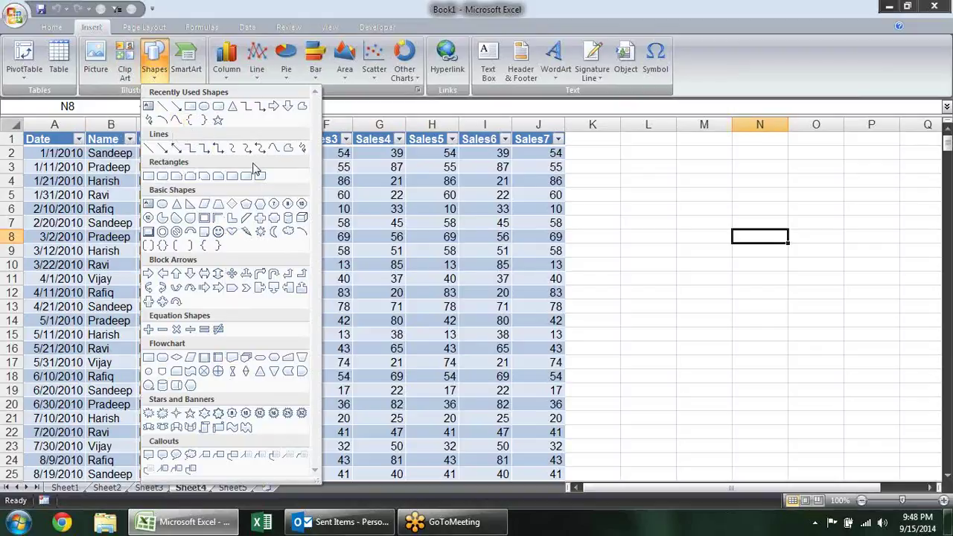
After browsing the List and Cycle layouts, insert a Staggered Process SmartArt diagram
{"action": "left_click", "coordinate": [187, 60]}
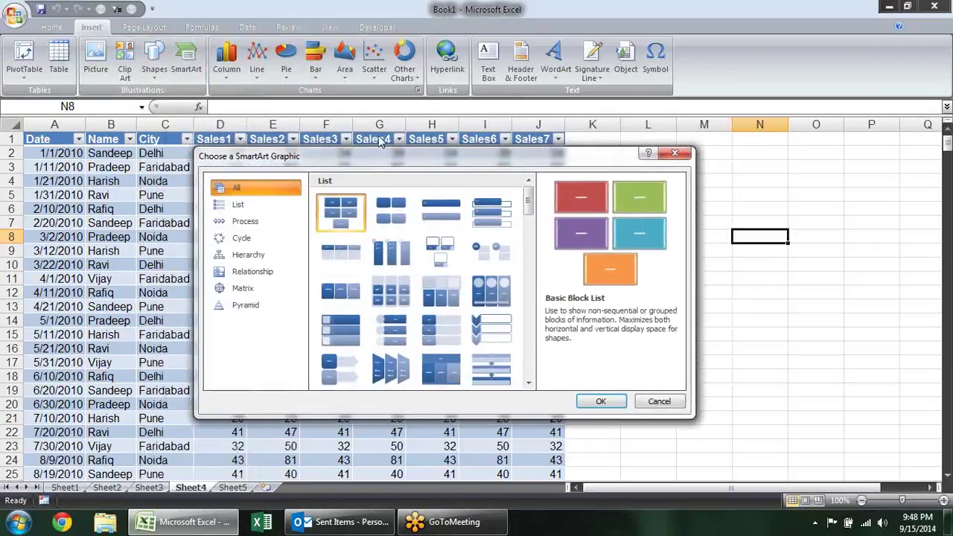
{"action": "left_click_drag", "start_coordinate": [431, 128], "coordinate": [373, 136]}
{"action": "left_click", "coordinate": [216, 184]}
{"action": "left_click", "coordinate": [252, 222]}
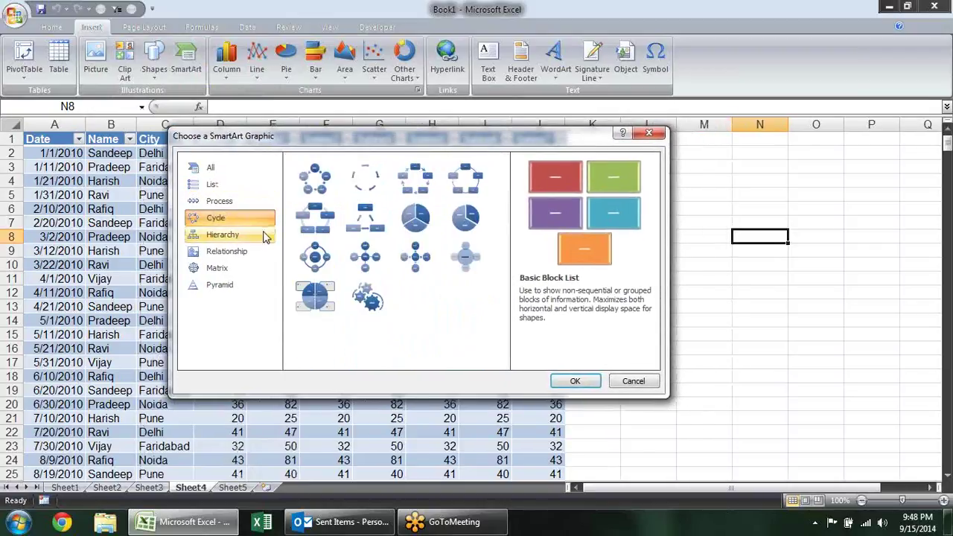
{"action": "left_click", "coordinate": [365, 219]}
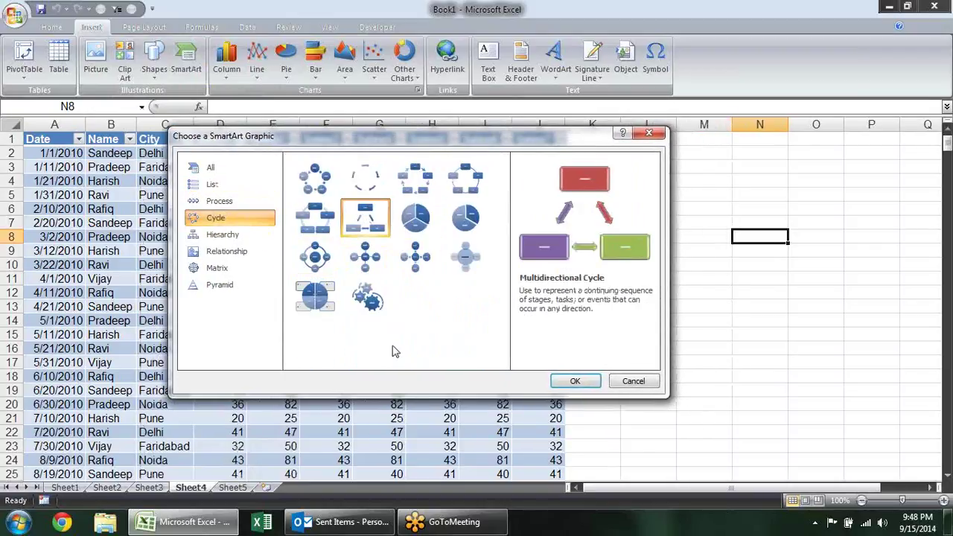
{"action": "left_click", "coordinate": [223, 202]}
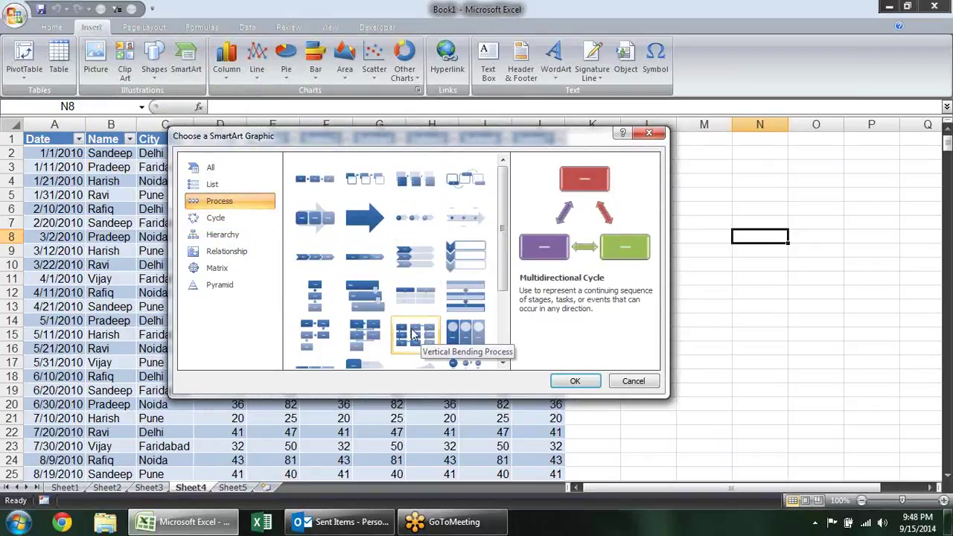
{"action": "double_click", "coordinate": [355, 286]}
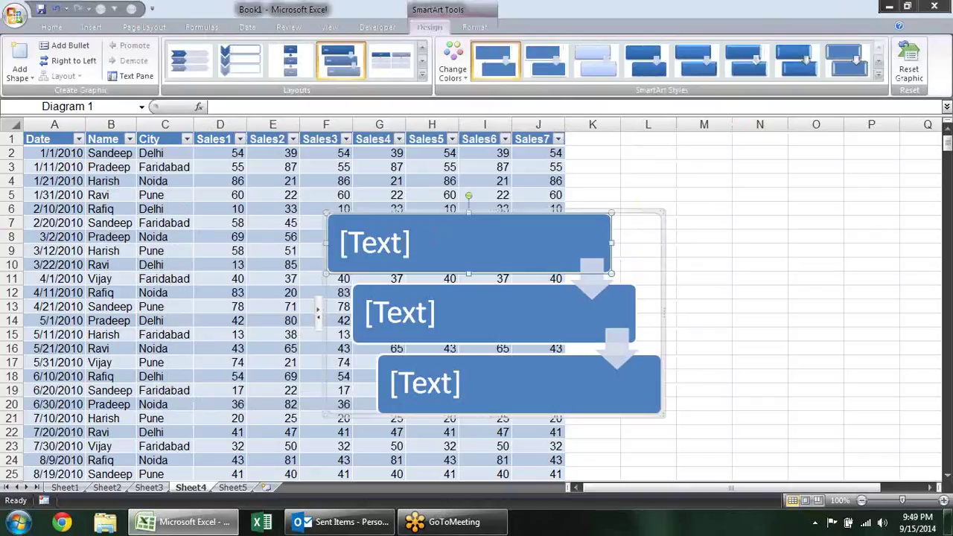
Enter sandeep, pradeep and harish into the diagram's three shapes
{"action": "left_click", "coordinate": [406, 246]}
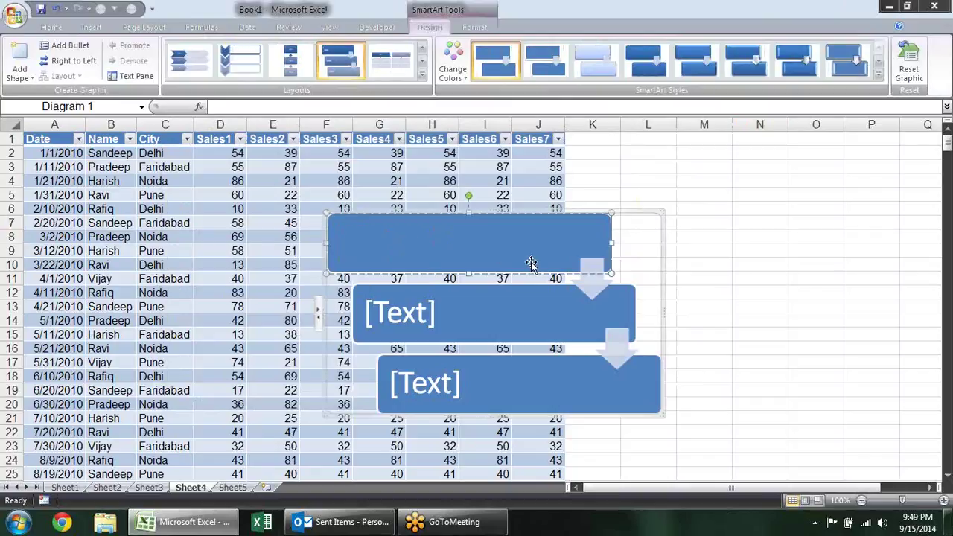
{"action": "type", "text": "sandeep"}
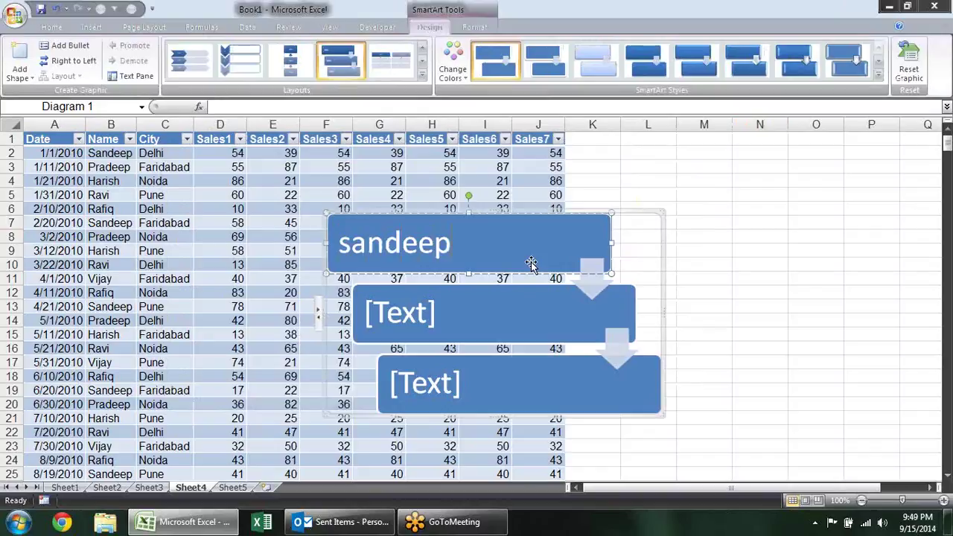
{"action": "left_click", "coordinate": [454, 328]}
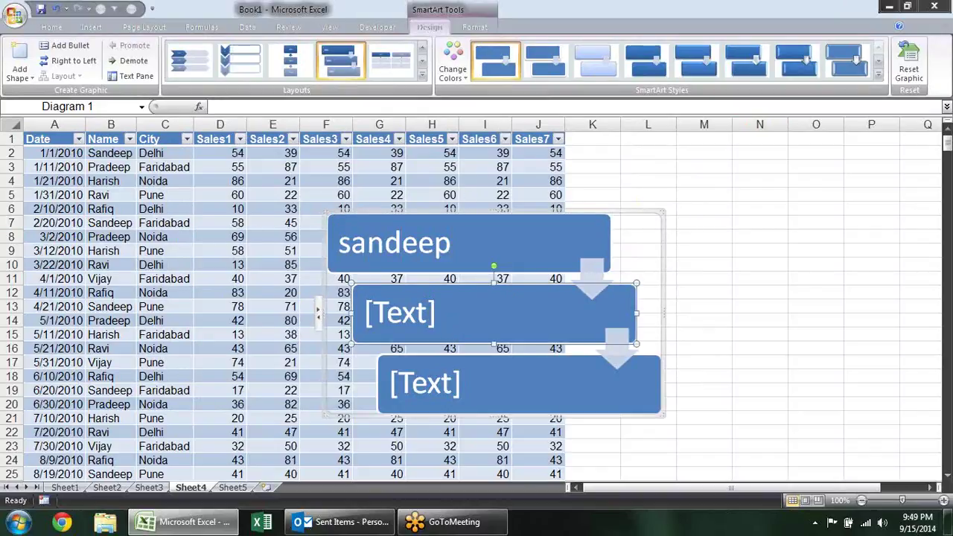
{"action": "type", "text": "pradeep"}
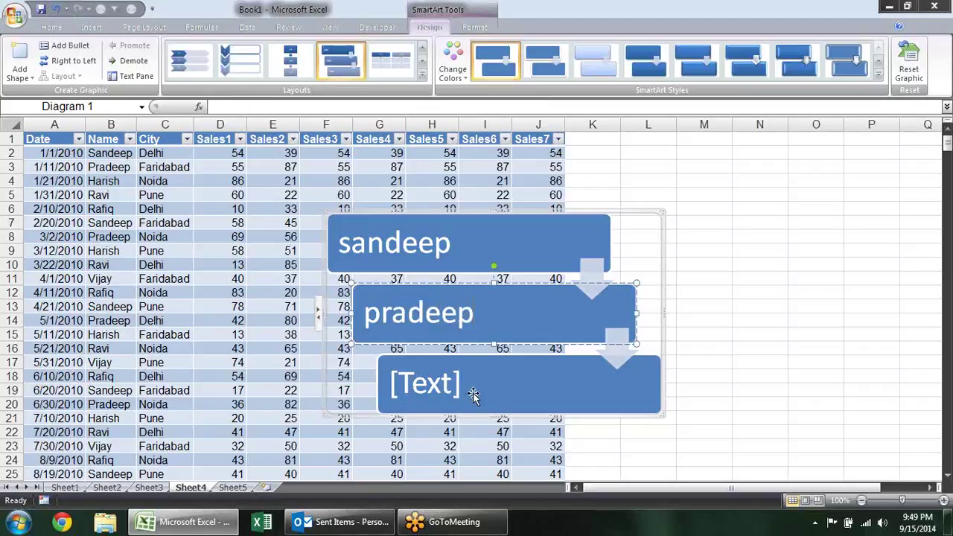
{"action": "left_click", "coordinate": [473, 395]}
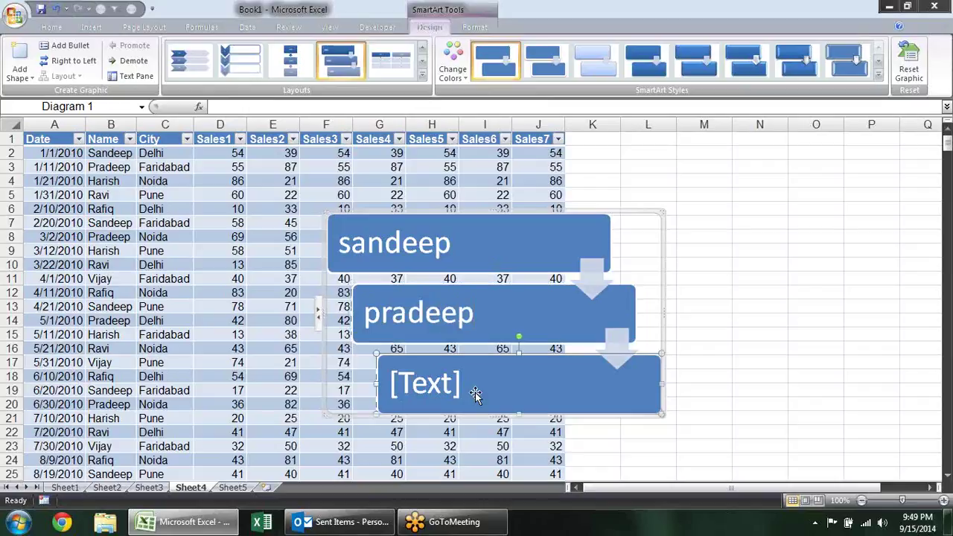
{"action": "type", "text": "pra"}
{"action": "key", "text": "BackSpace"}
{"action": "key", "text": "BackSpace"}
{"action": "key", "text": "BackSpace"}
{"action": "type", "text": "harish"}
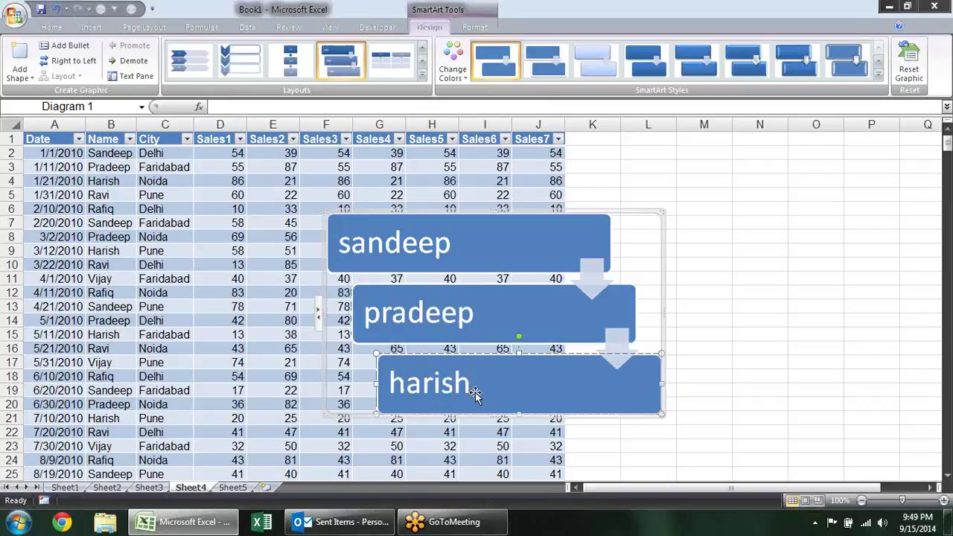
Demote the second shape to a bullet under the first, then promote it back
{"action": "left_click", "coordinate": [691, 311]}
{"action": "left_click", "coordinate": [497, 312]}
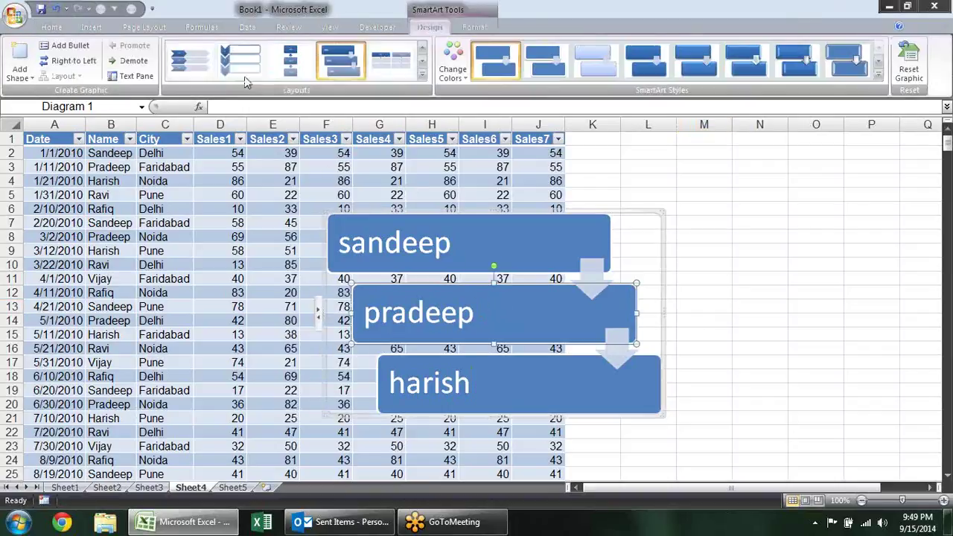
{"action": "left_click", "coordinate": [123, 61]}
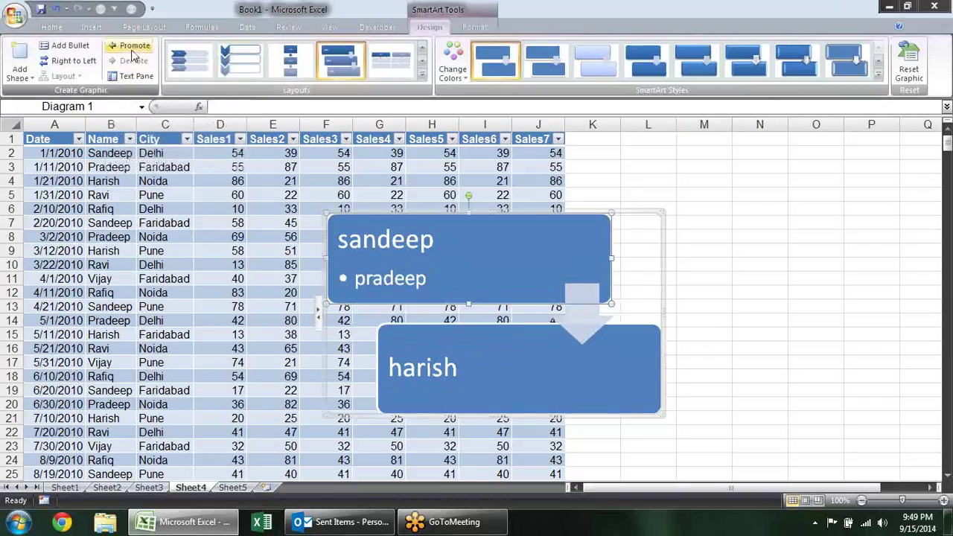
{"action": "left_click", "coordinate": [131, 46]}
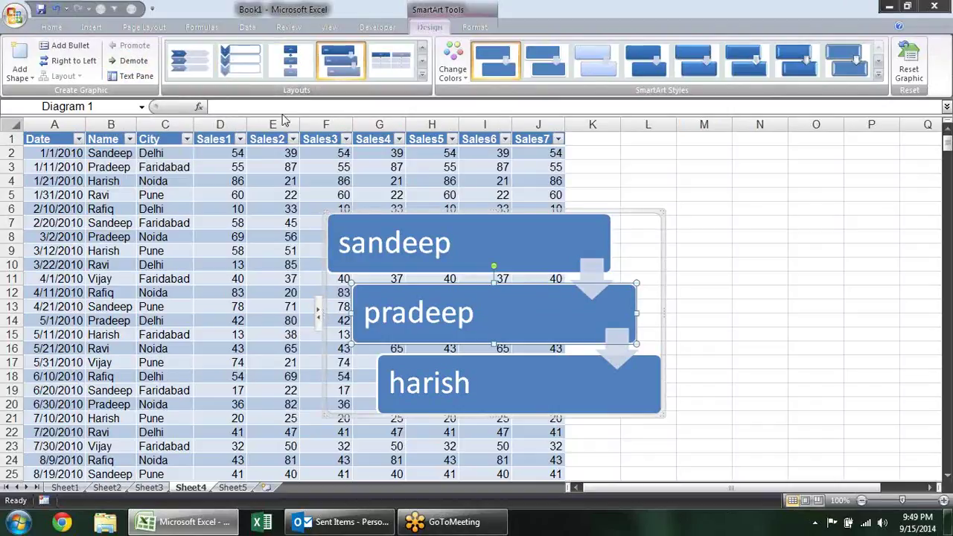
Browse the full layout gallery, keep the original design, and select the whole diagram
{"action": "left_click", "coordinate": [422, 75]}
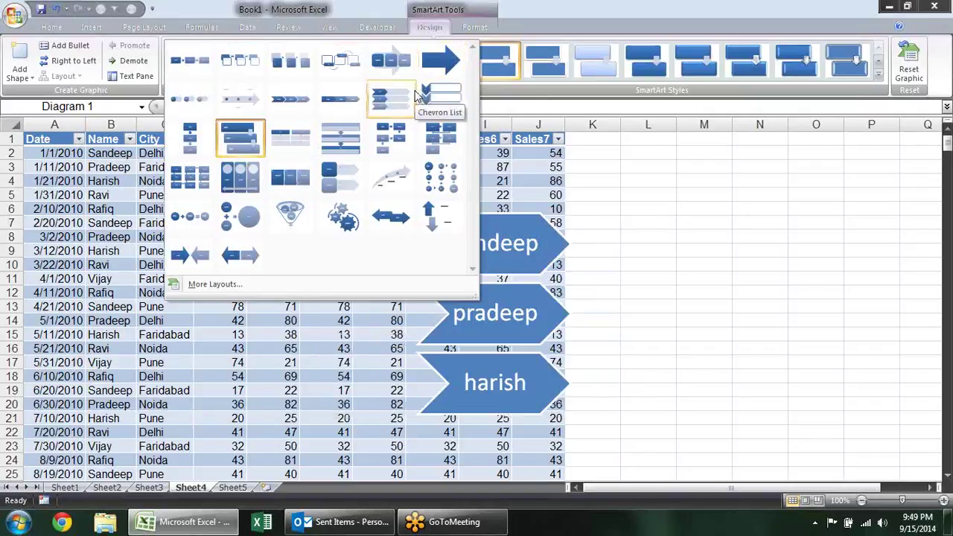
{"action": "left_click", "coordinate": [662, 205]}
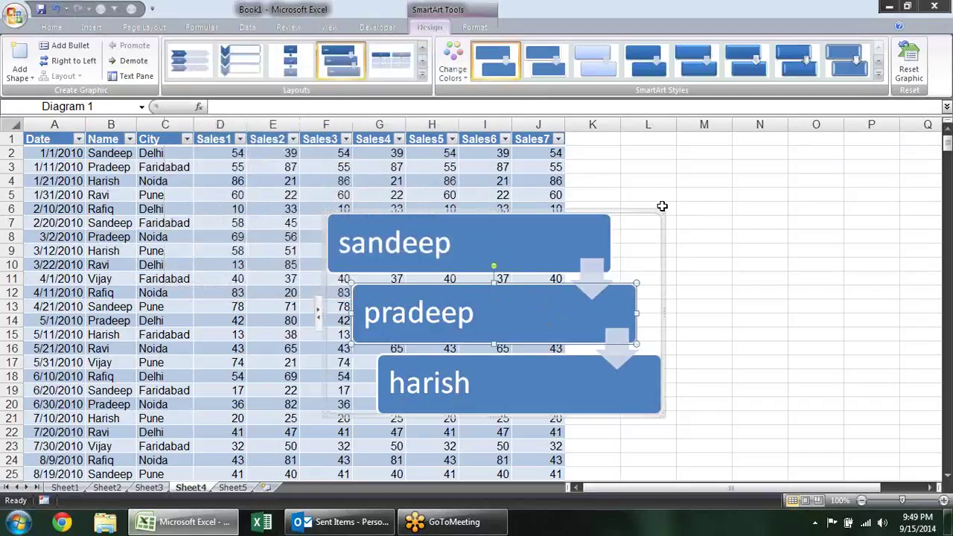
{"action": "left_click", "coordinate": [658, 214]}
Delete the sandeep/pradeep/harish diagram and insert a Hierarchy > Organization Chart SmartArt
{"action": "key", "text": "Delete"}
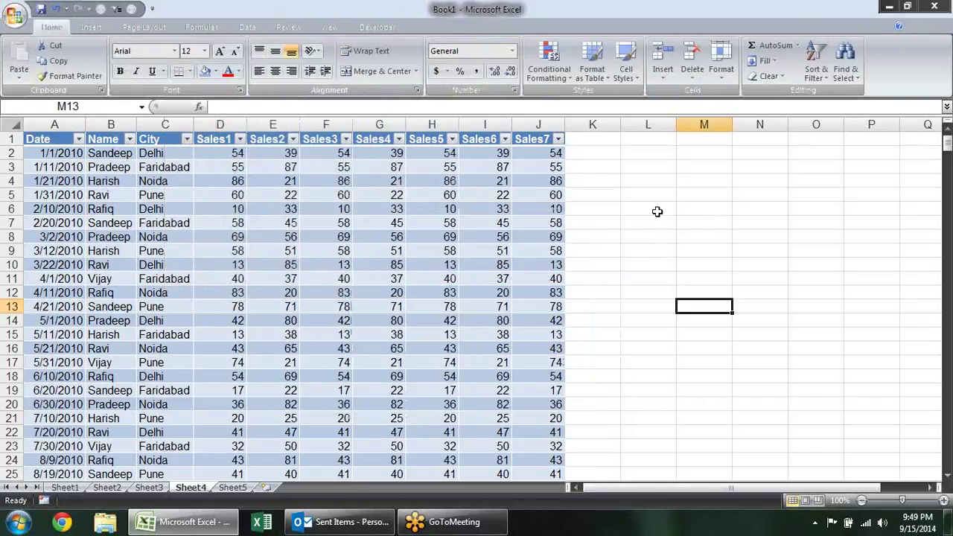
{"action": "left_click", "coordinate": [92, 27]}
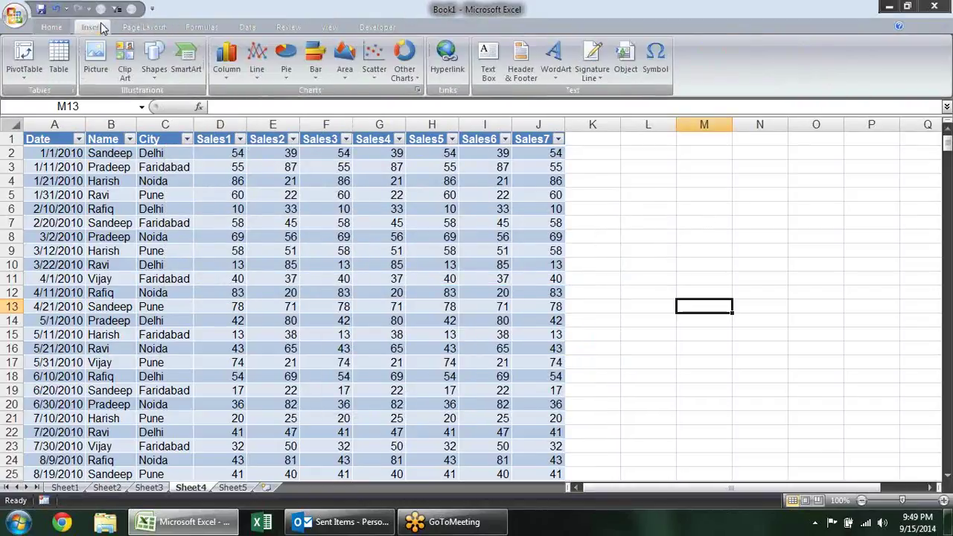
{"action": "left_click", "coordinate": [186, 58]}
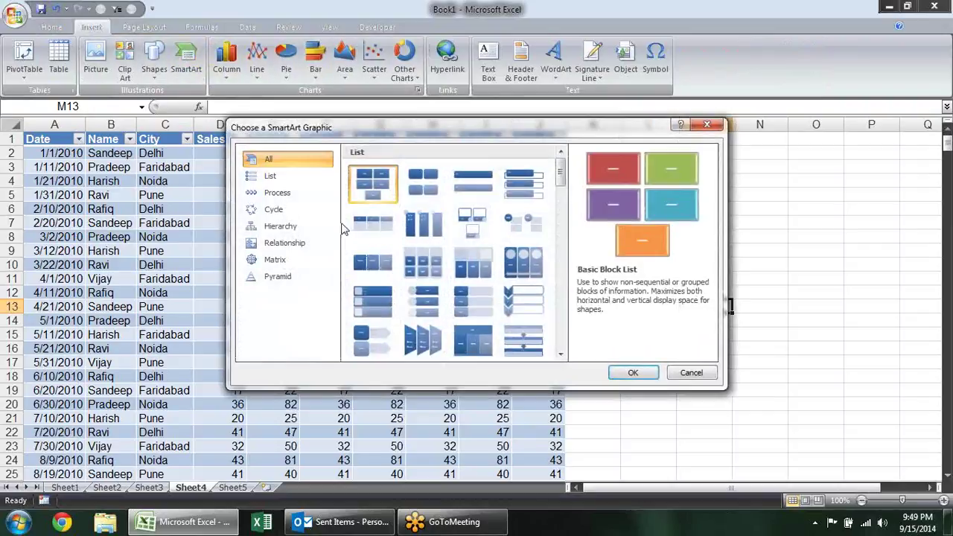
{"action": "left_click", "coordinate": [281, 226]}
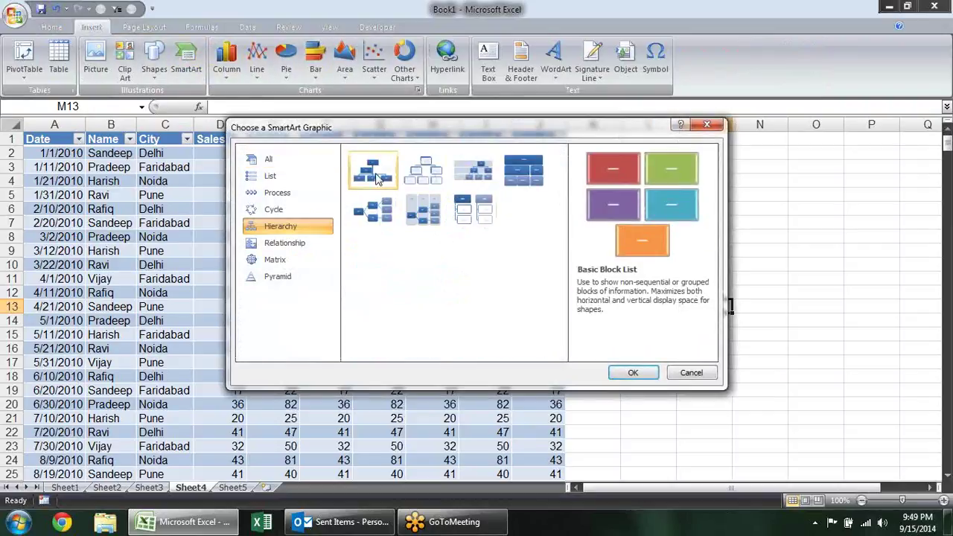
{"action": "left_click", "coordinate": [379, 176]}
{"action": "left_click", "coordinate": [633, 373]}
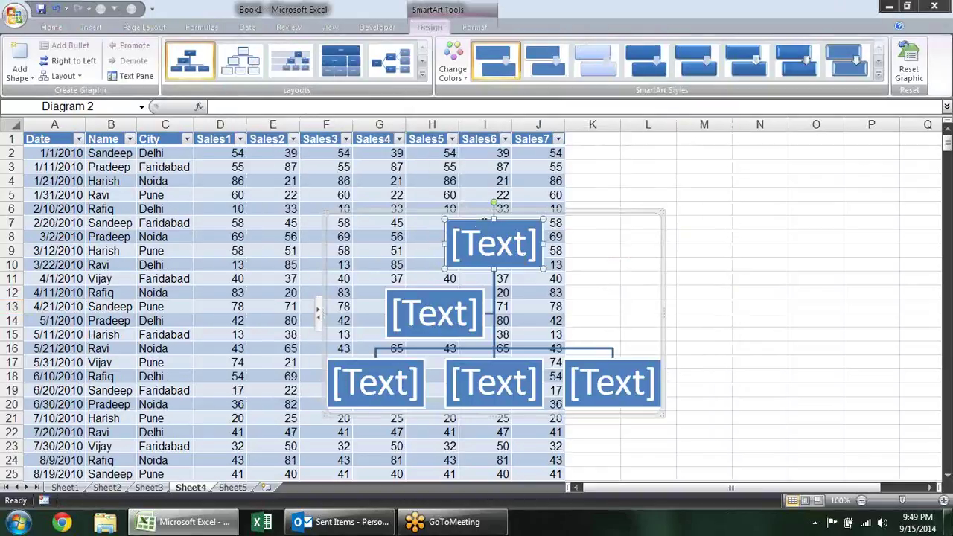
Open the chart's text pane and browse the Layout and Add Shape options
{"action": "left_click", "coordinate": [318, 311]}
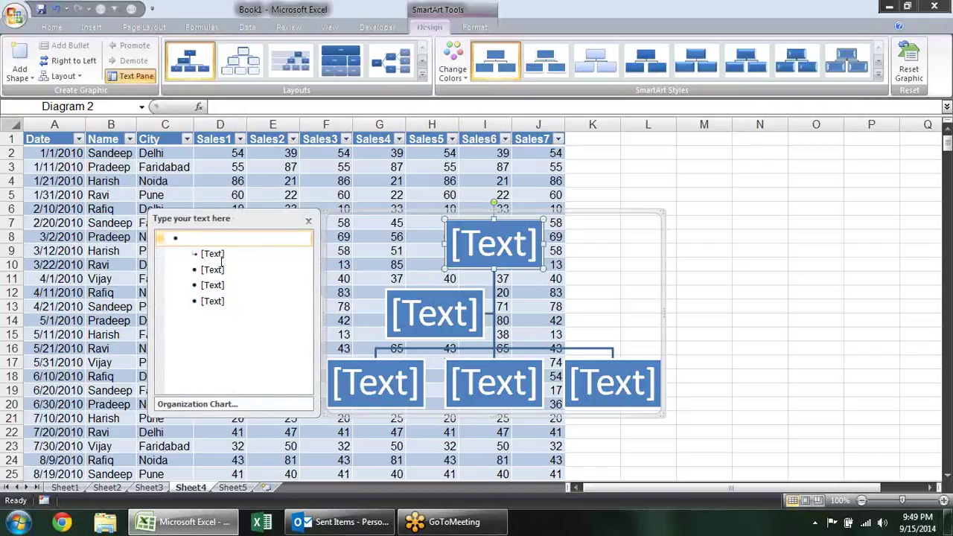
{"action": "left_click", "coordinate": [78, 77]}
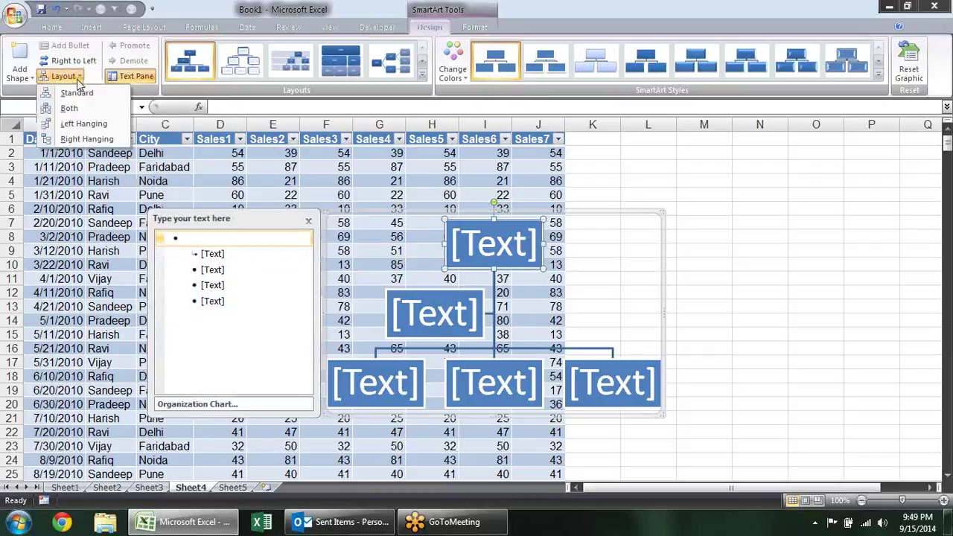
{"action": "left_click", "coordinate": [20, 78]}
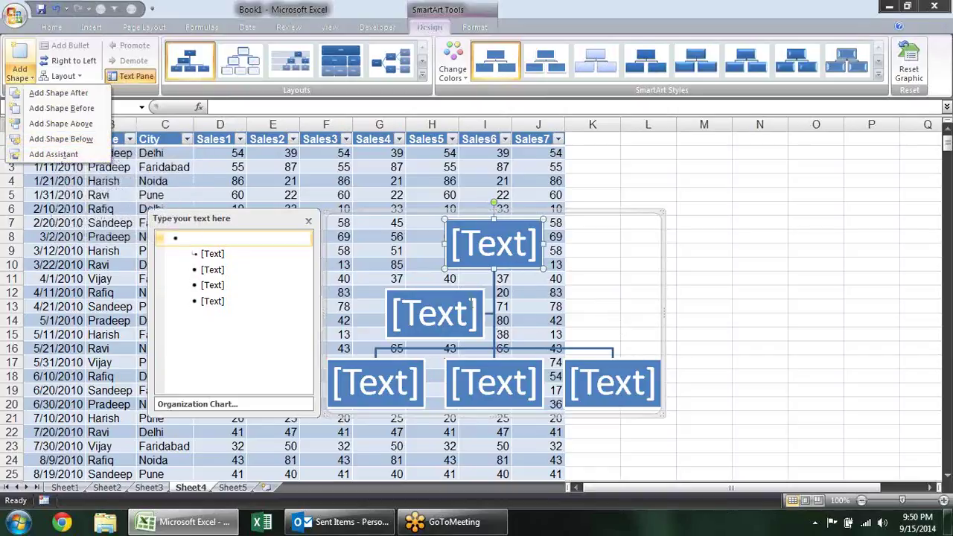
{"action": "key", "text": "Escape"}
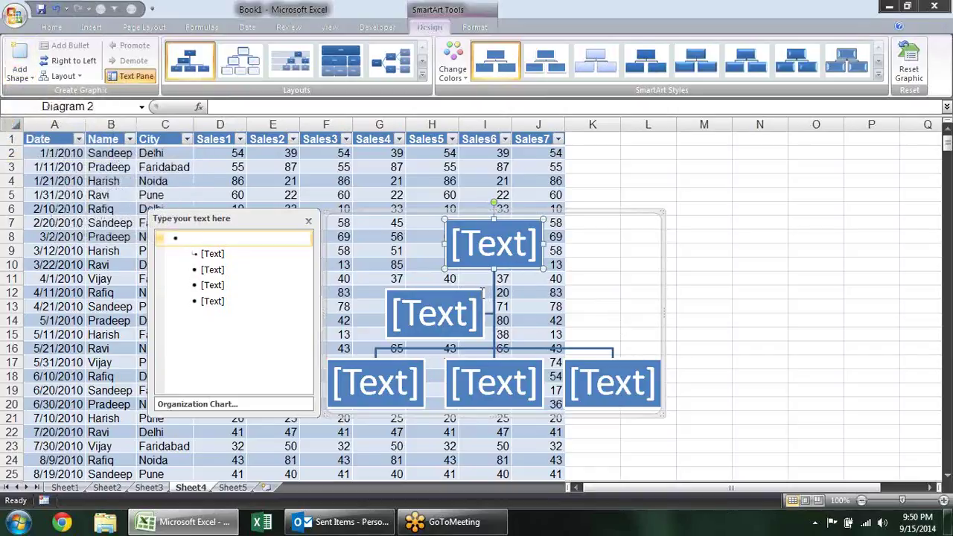
In the text pane, promote and re-indent the third bullet, then add a new shape below it
{"action": "left_click", "coordinate": [203, 269]}
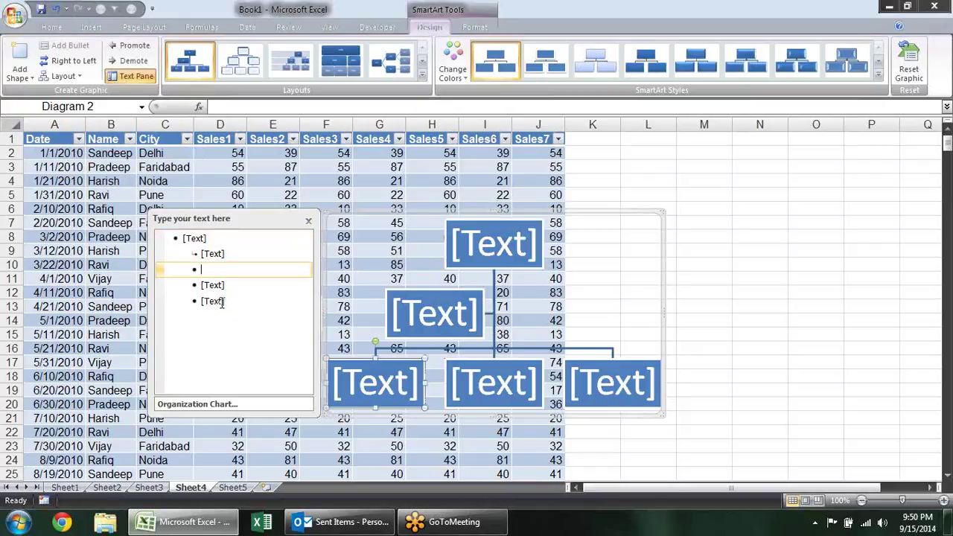
{"action": "type", "text": "``"}
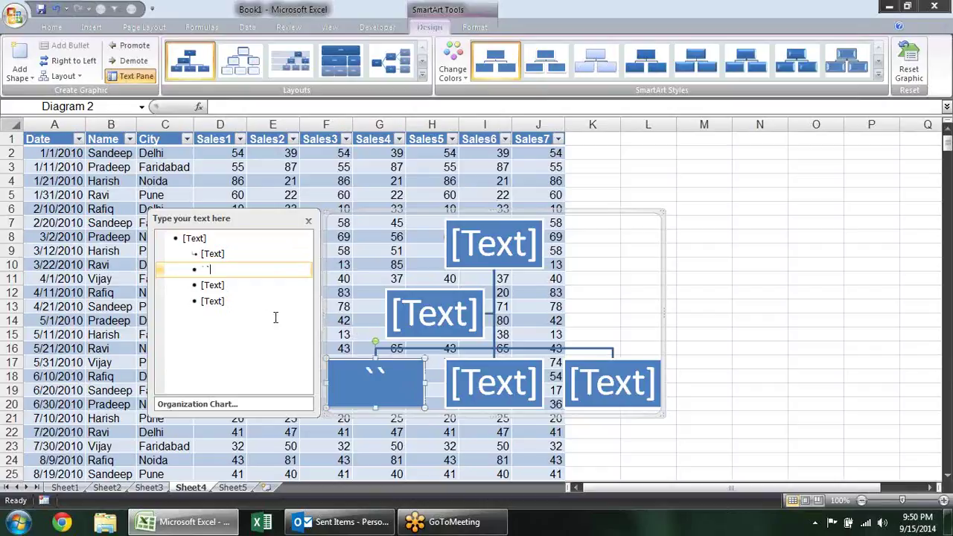
{"action": "key", "text": "BackSpace"}
{"action": "key", "text": "BackSpace"}
{"action": "key", "text": "shift+Tab"}
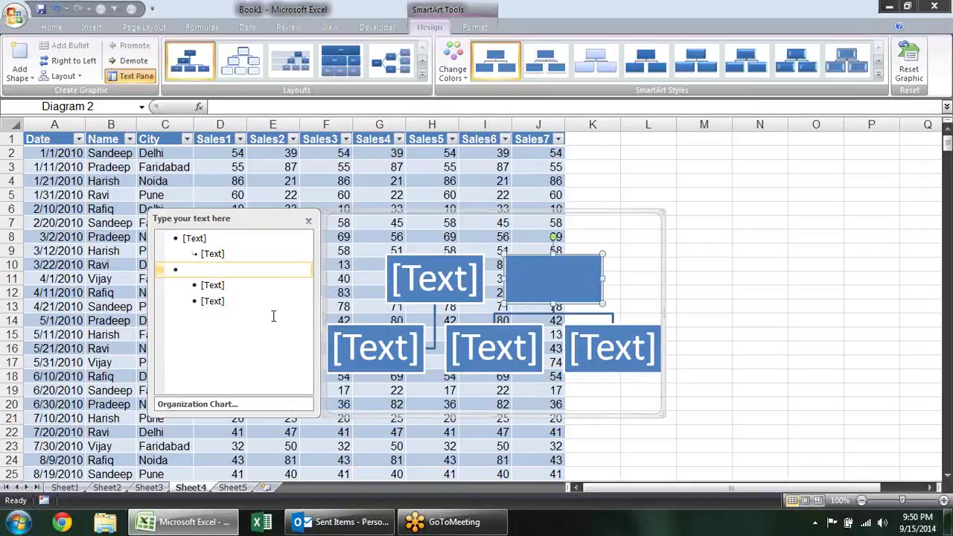
{"action": "key", "text": "Tab"}
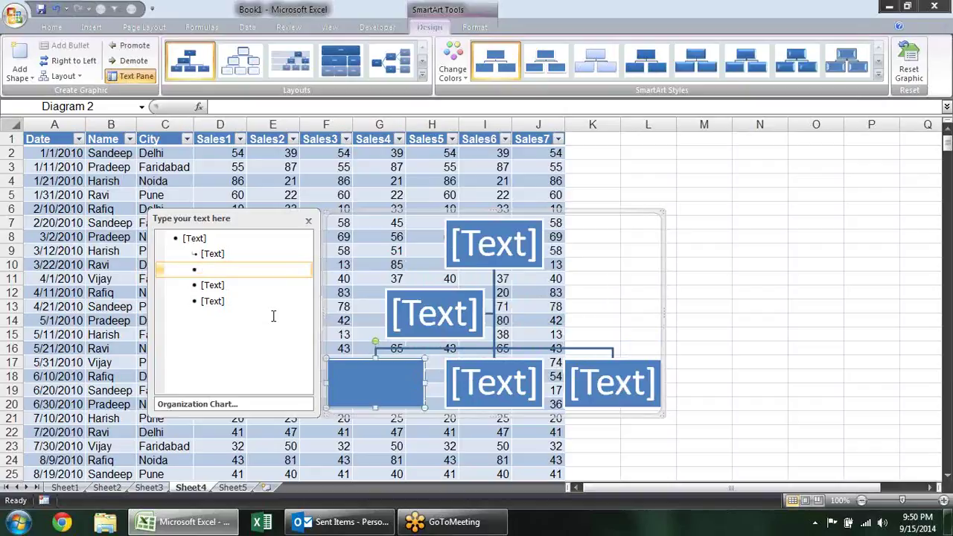
{"action": "key", "text": "Tab"}
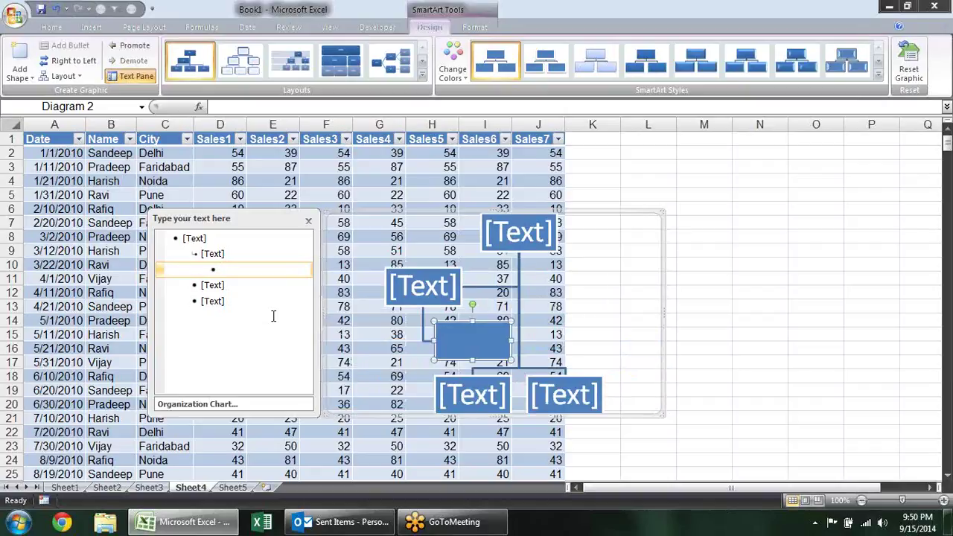
{"action": "key", "text": "Return"}
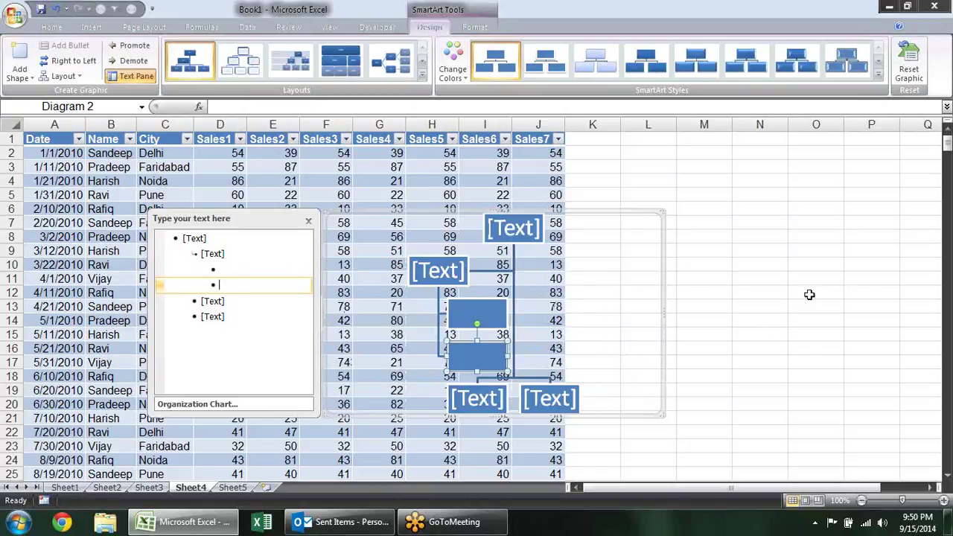
Give the chart's left box a Standard branch layout for its subordinates
{"action": "left_click", "coordinate": [871, 264]}
{"action": "left_click", "coordinate": [443, 271]}
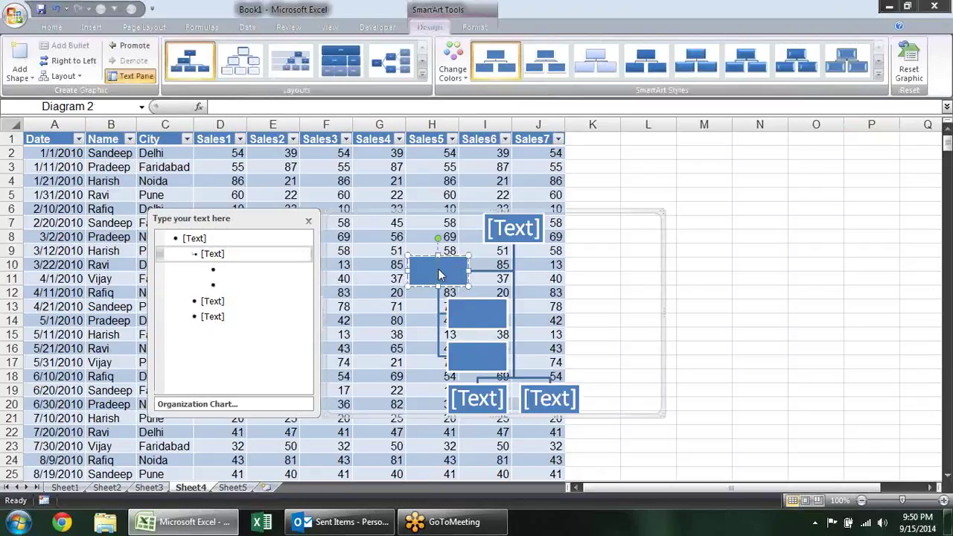
{"action": "left_click", "coordinate": [68, 77]}
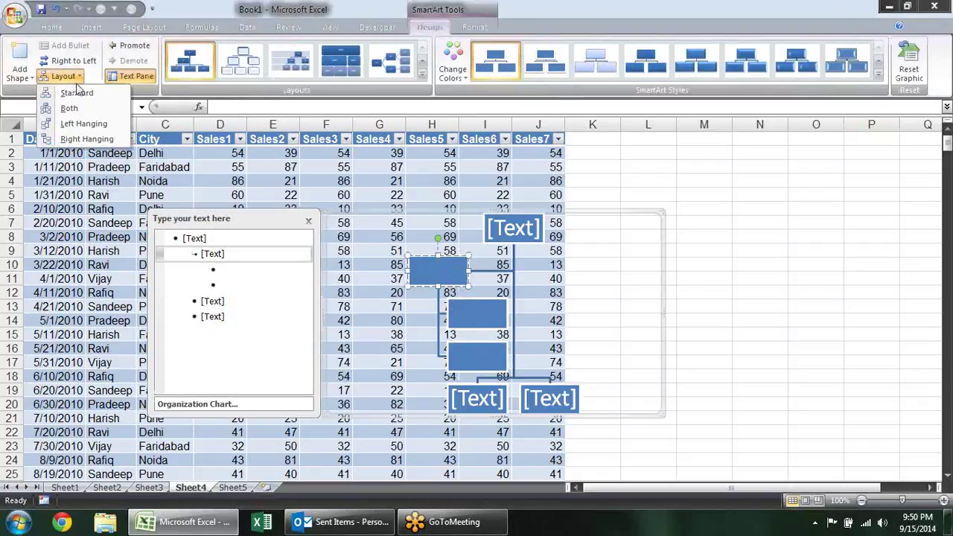
{"action": "left_click", "coordinate": [76, 92]}
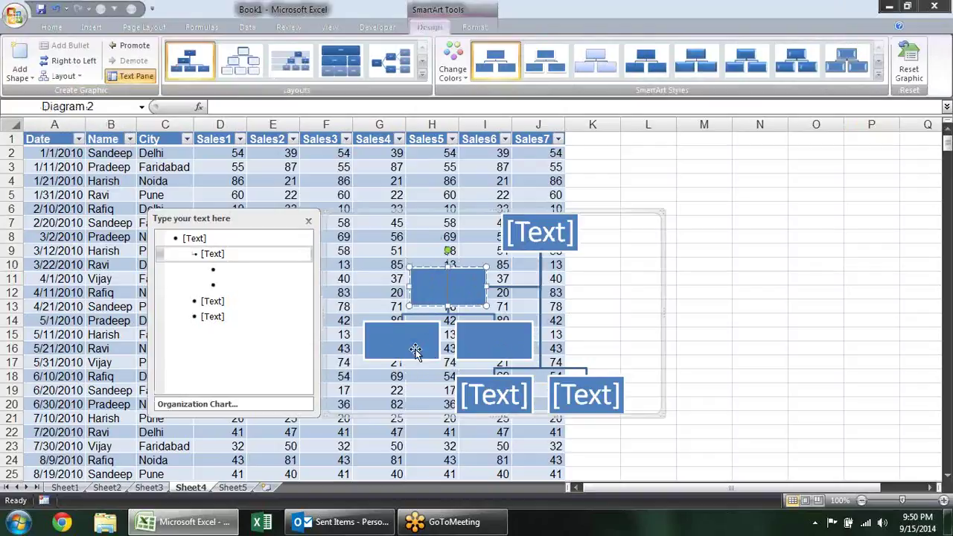
{"action": "left_click", "coordinate": [593, 216]}
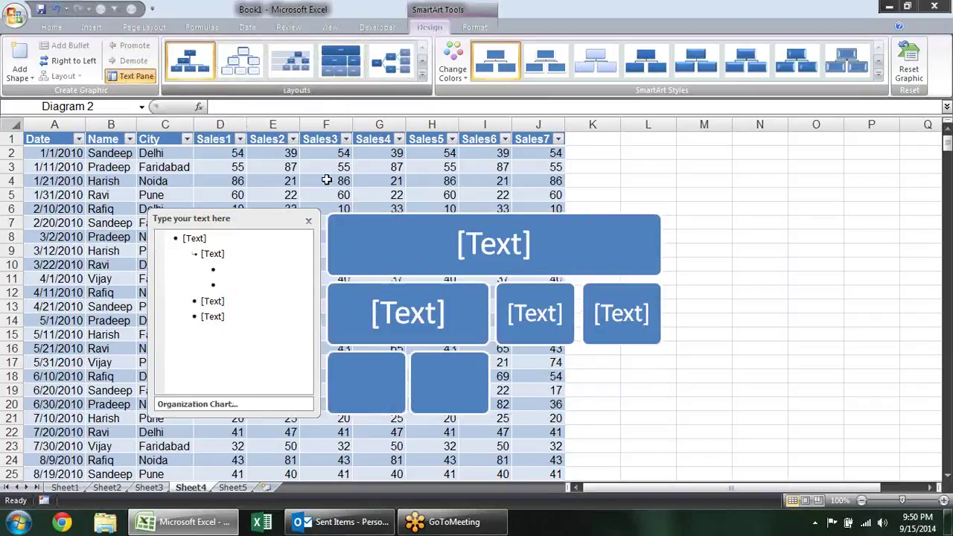
Remove the emptied item, then delete the whole organization chart
{"action": "left_click", "coordinate": [271, 225]}
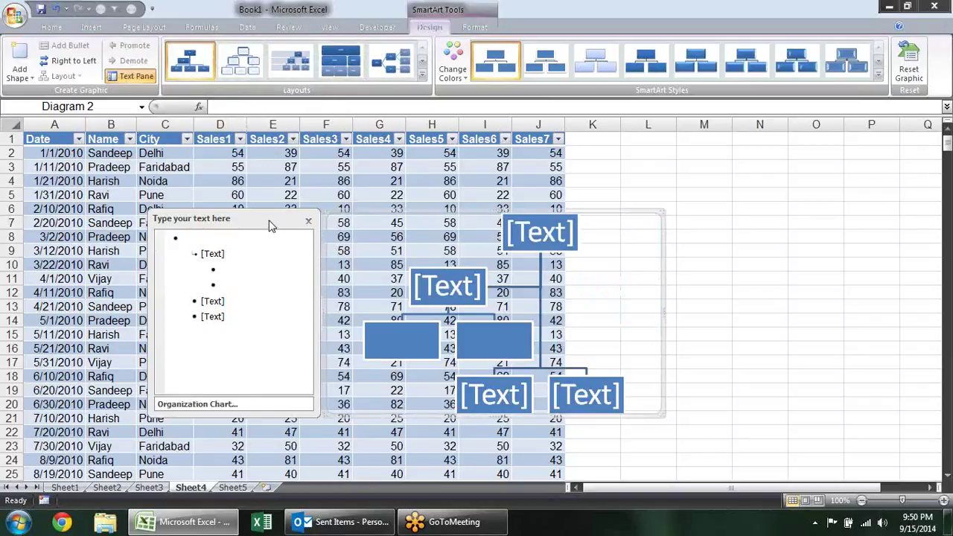
{"action": "key", "text": "Delete"}
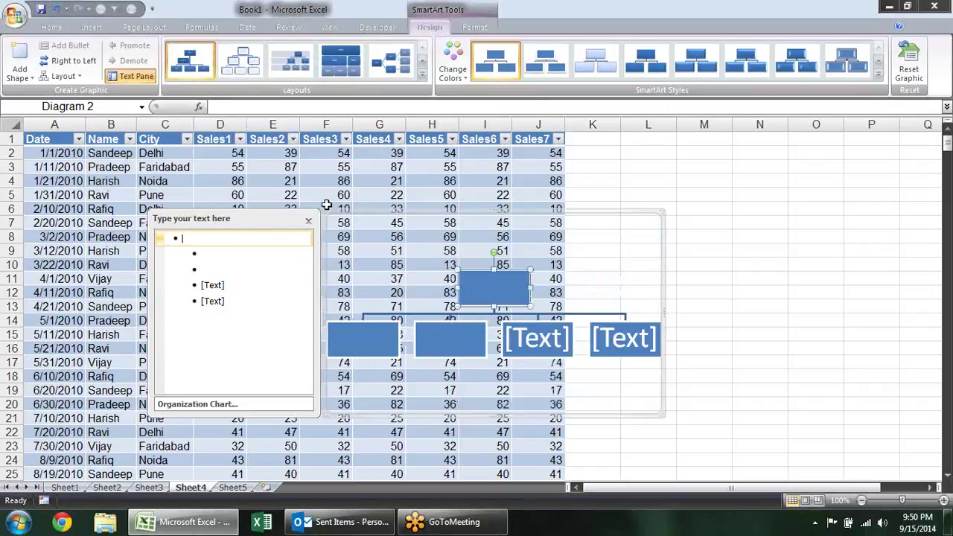
{"action": "left_click", "coordinate": [335, 216]}
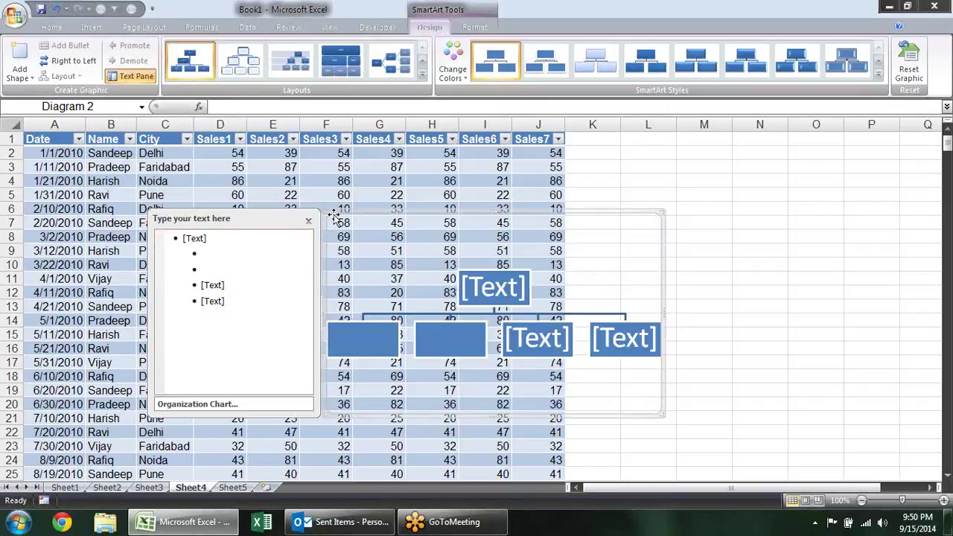
{"action": "key", "text": "Delete"}
Open and close the Insert > Other Charts list, then switch to Sheet1
{"action": "left_click", "coordinate": [742, 272]}
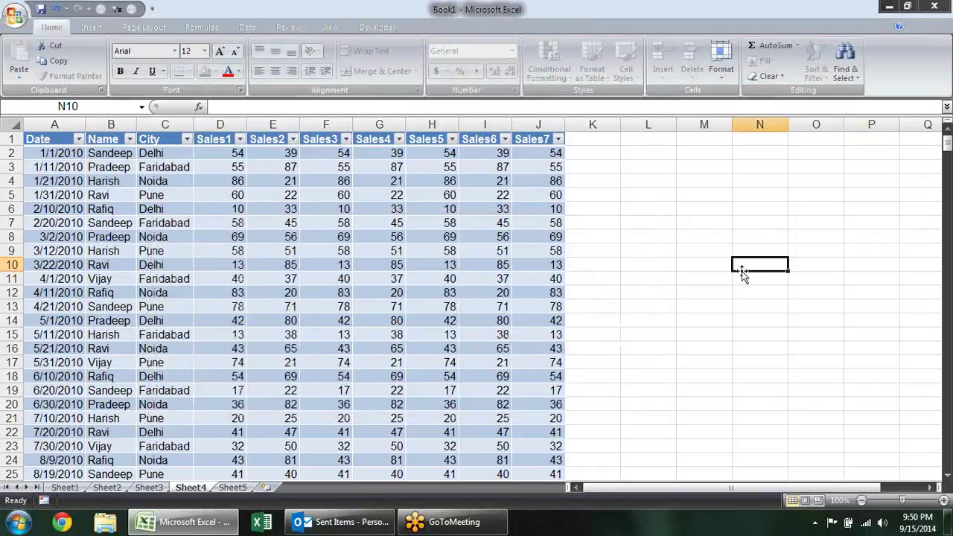
{"action": "left_click", "coordinate": [92, 27]}
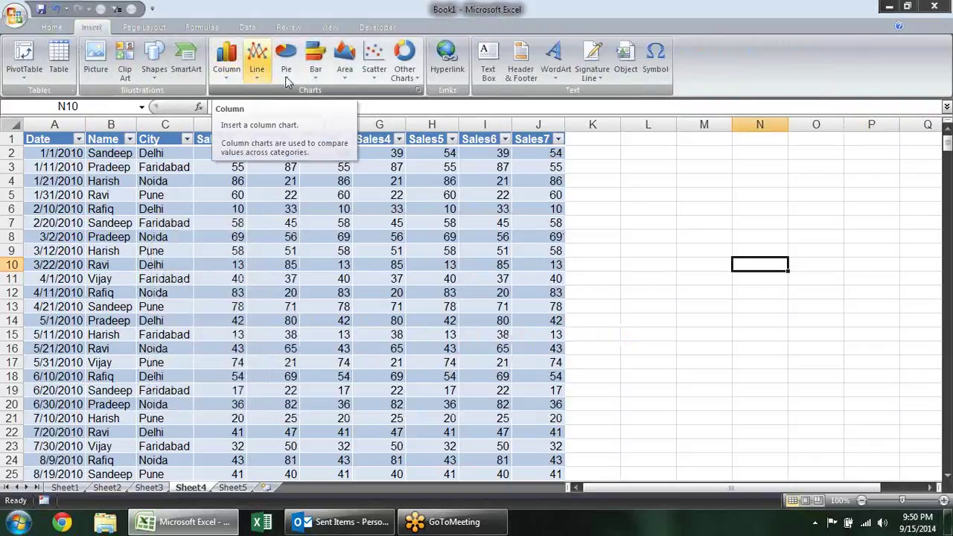
{"action": "left_click", "coordinate": [405, 73]}
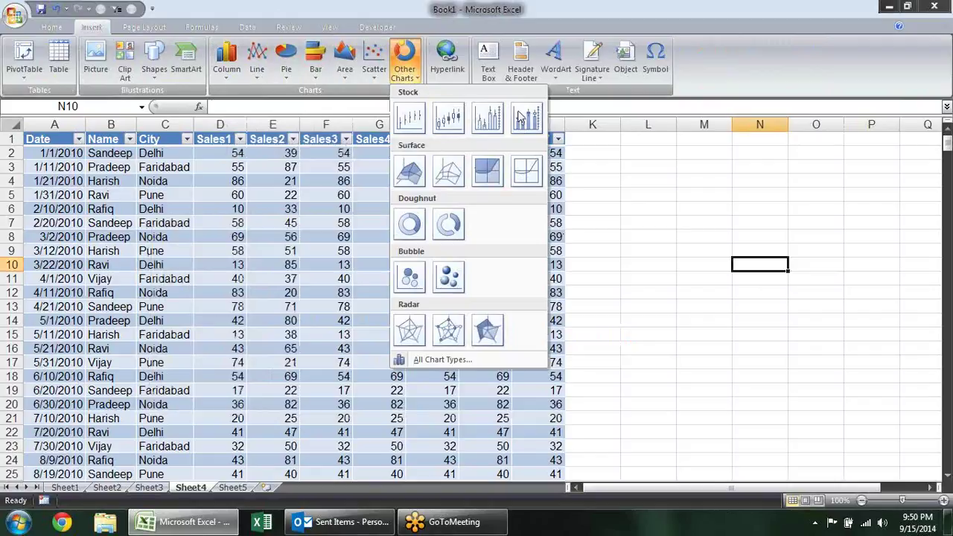
{"action": "left_click", "coordinate": [594, 166]}
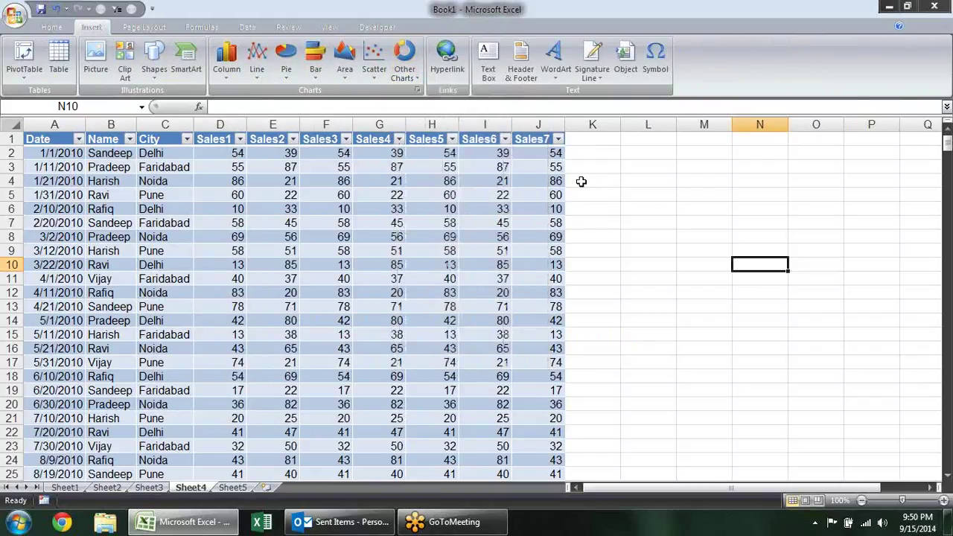
{"action": "left_click", "coordinate": [65, 487]}
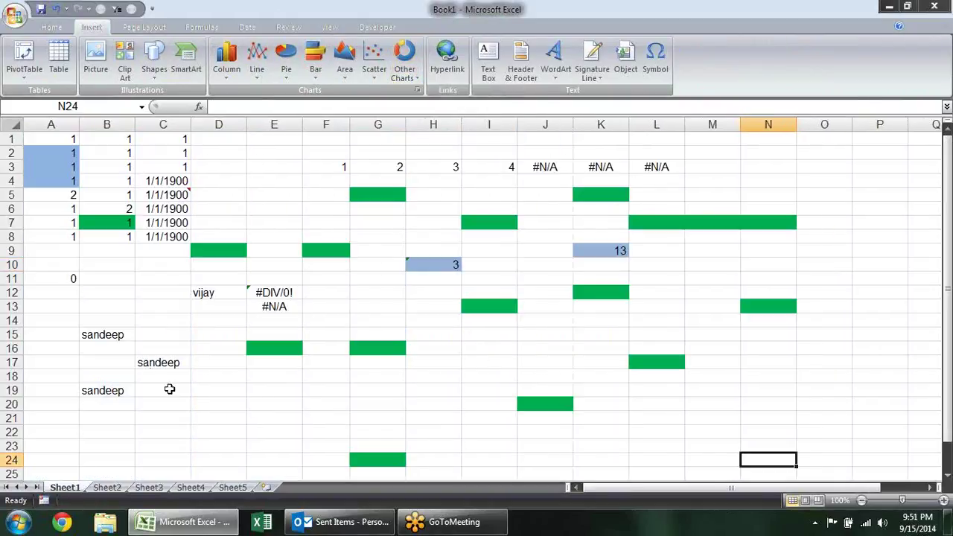
Enter Sheet4 in cell A20 and hyperlink it to cell A1 of Sheet4 in this document
{"action": "left_click", "coordinate": [49, 402]}
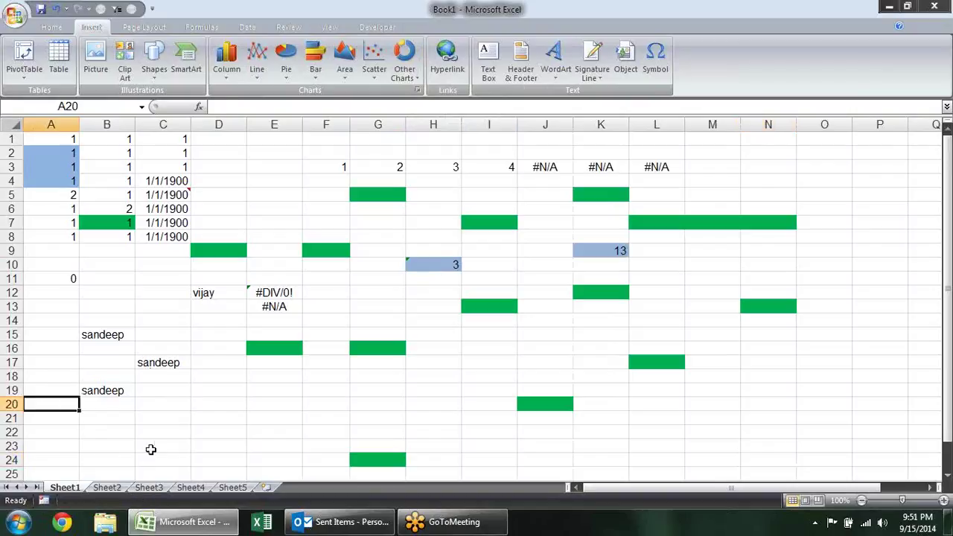
{"action": "type", "text": "Sheet4"}
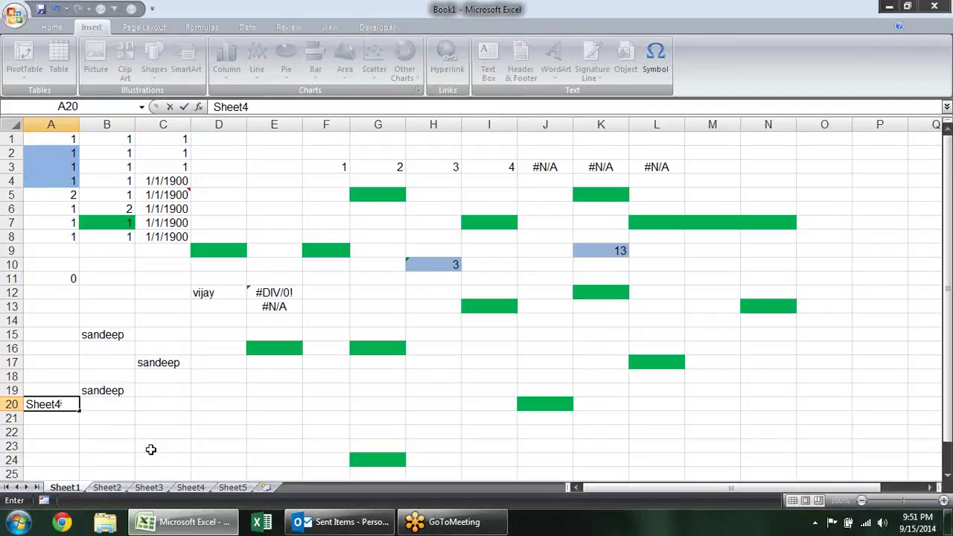
{"action": "key", "text": "Return"}
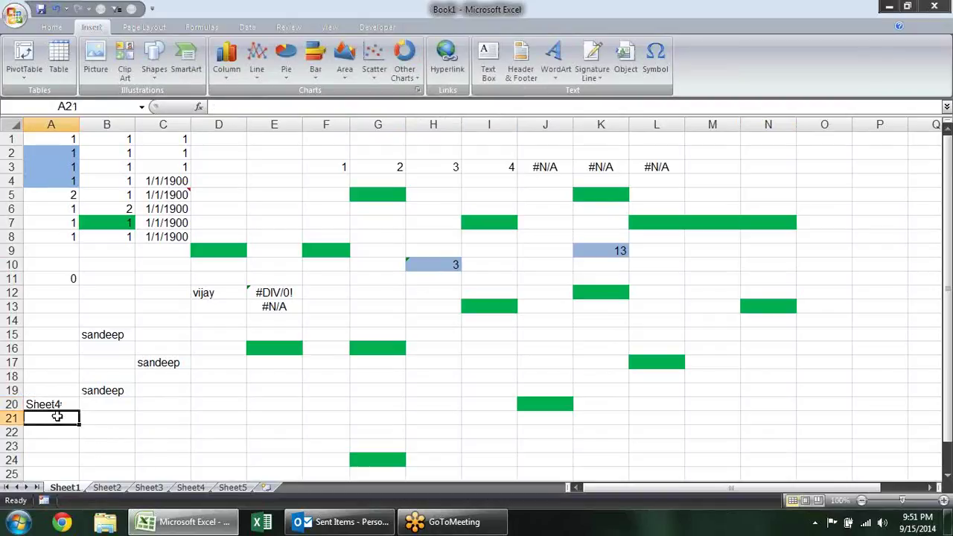
{"action": "left_click", "coordinate": [67, 404]}
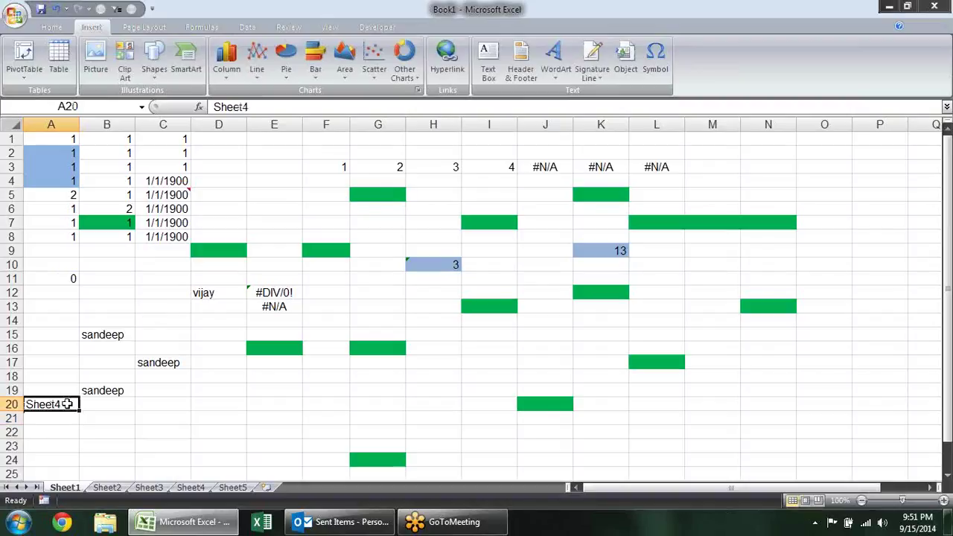
{"action": "left_click", "coordinate": [447, 60]}
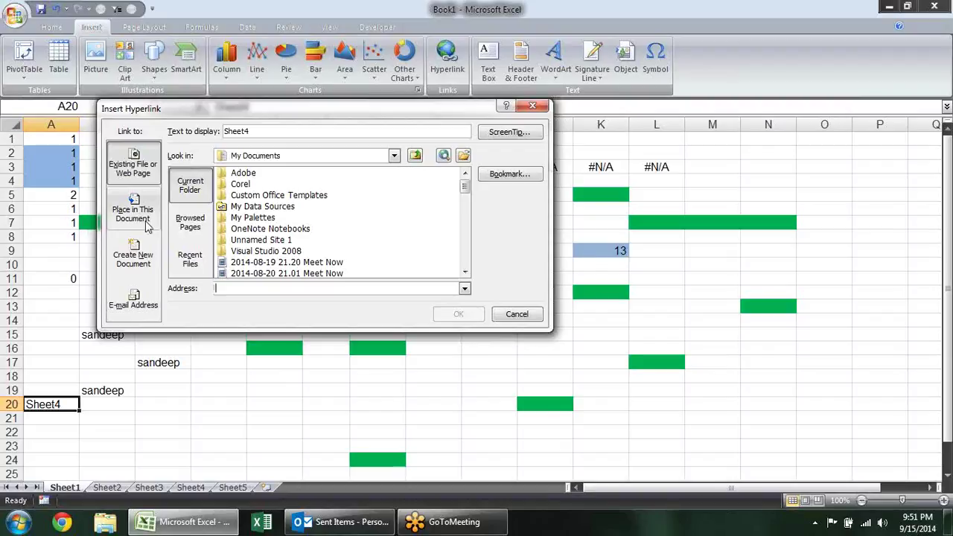
{"action": "left_click", "coordinate": [147, 227]}
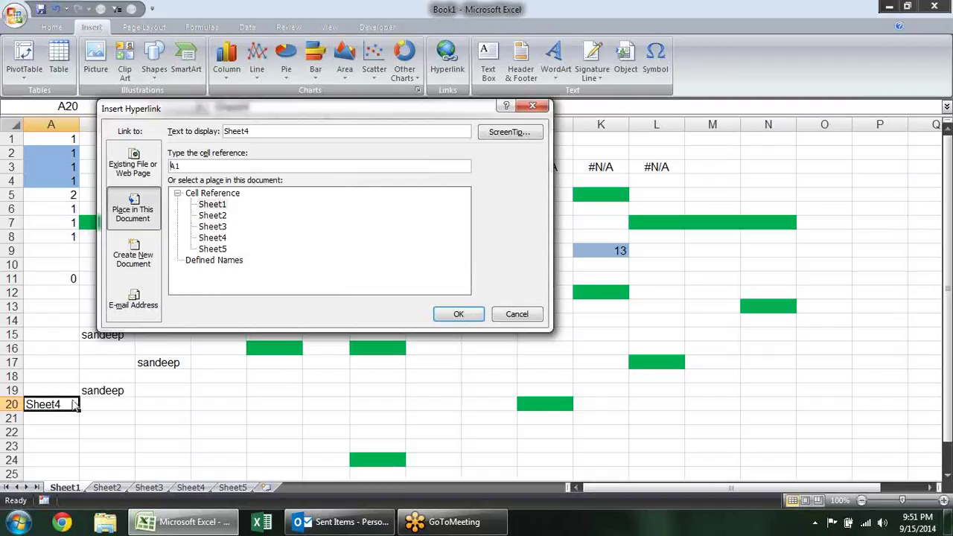
{"action": "left_click", "coordinate": [212, 237]}
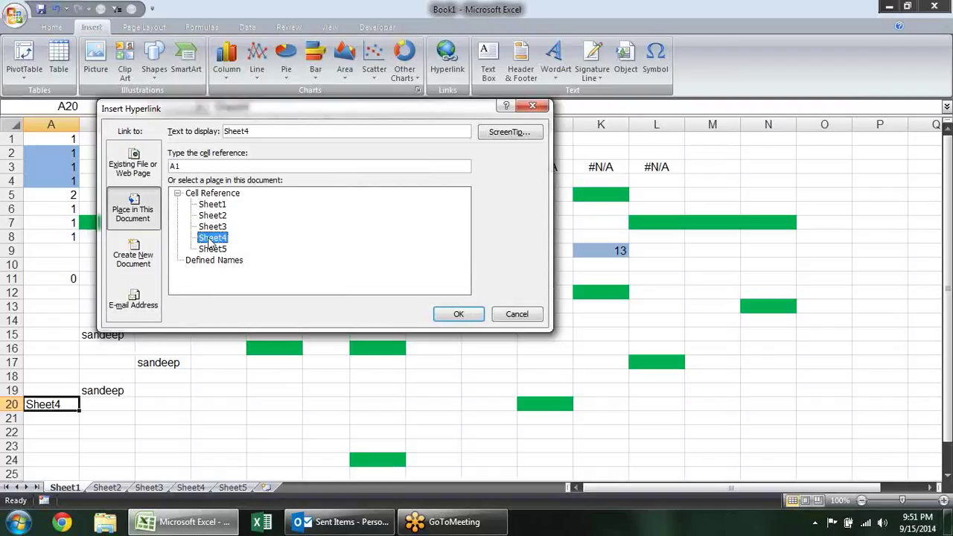
{"action": "left_click", "coordinate": [190, 168]}
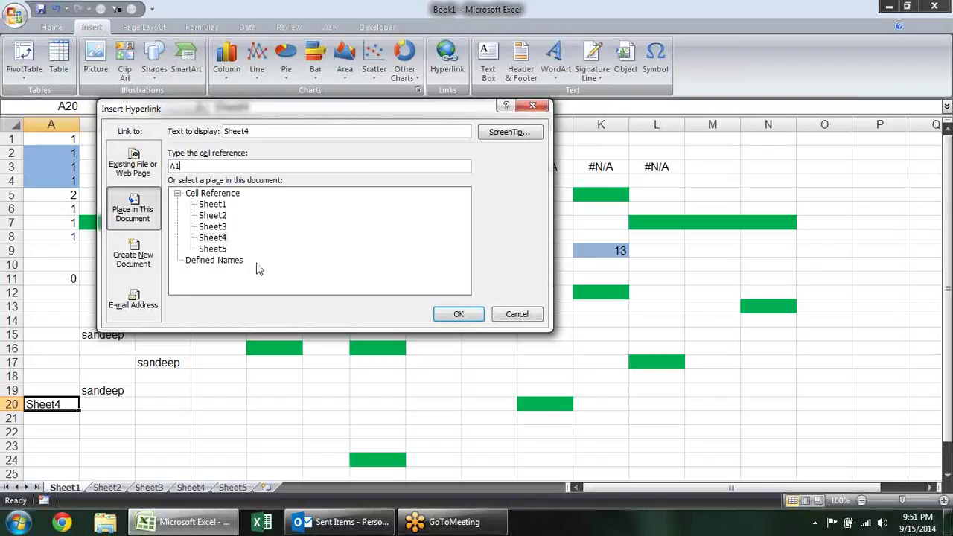
{"action": "left_click", "coordinate": [461, 315]}
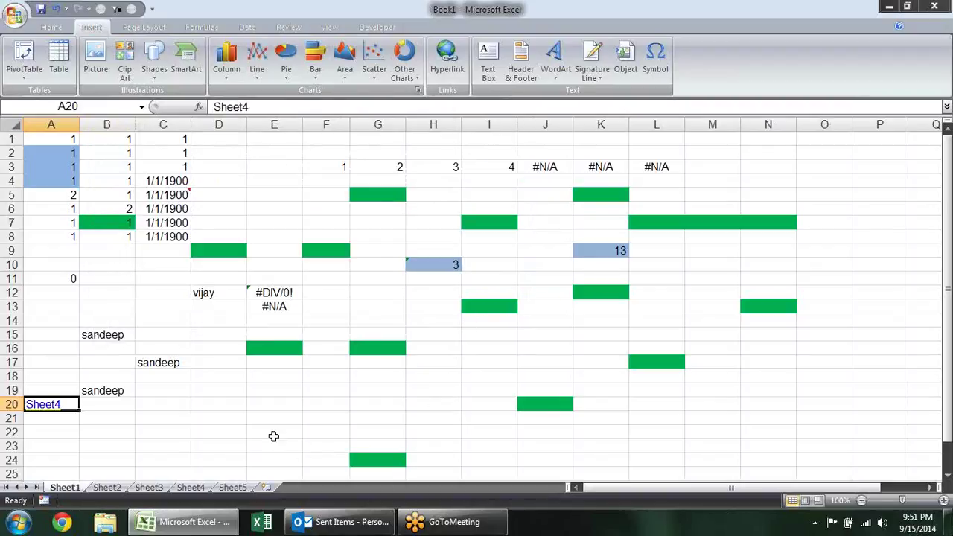
{"action": "left_click", "coordinate": [257, 420]}
Test the A20 link by jumping to Sheet4, then return to Sheet1
{"action": "left_click", "coordinate": [55, 411]}
{"action": "left_click", "coordinate": [55, 408]}
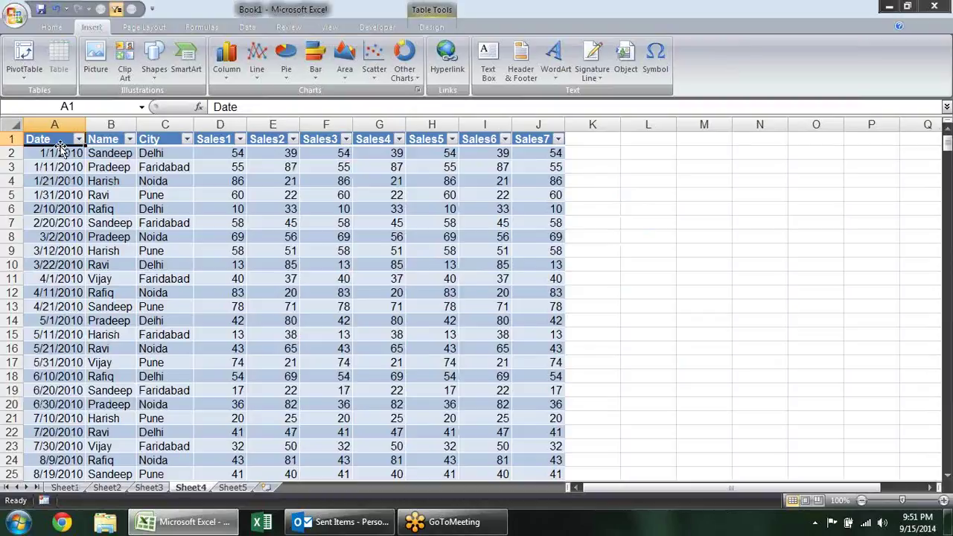
{"action": "left_click", "coordinate": [54, 489]}
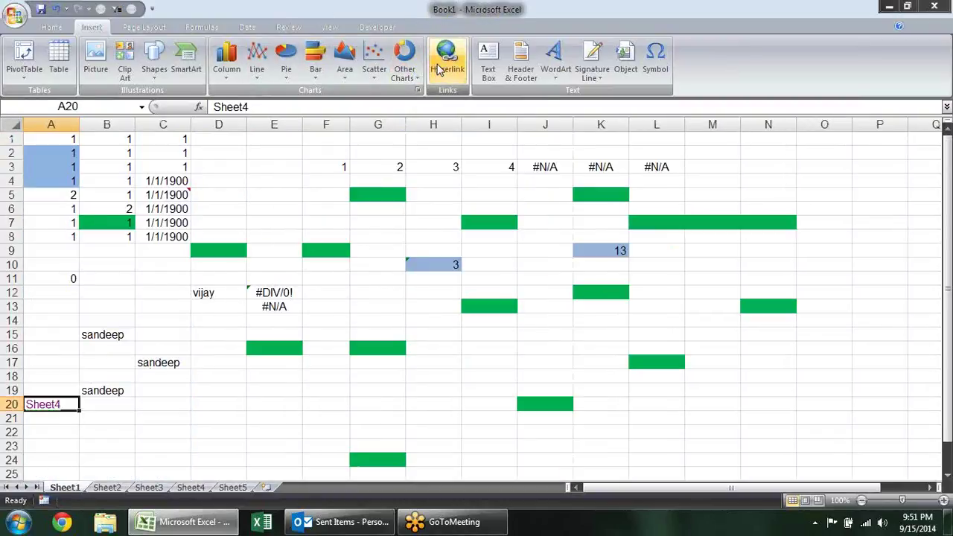
Repoint the A20 link to the file E:\DATA JPEG\visunevent.com about us.jpg
{"action": "left_click", "coordinate": [439, 70]}
{"action": "left_click", "coordinate": [142, 172]}
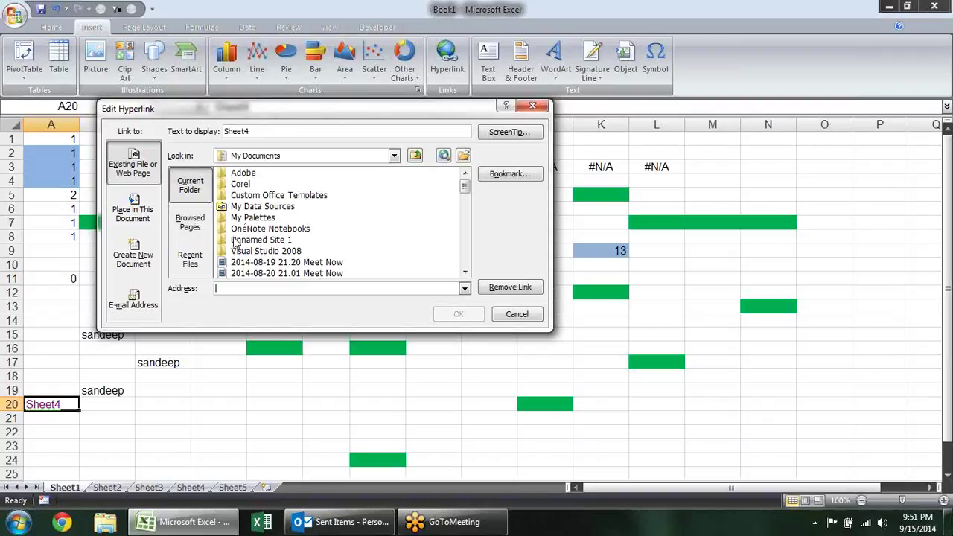
{"action": "left_click", "coordinate": [394, 156]}
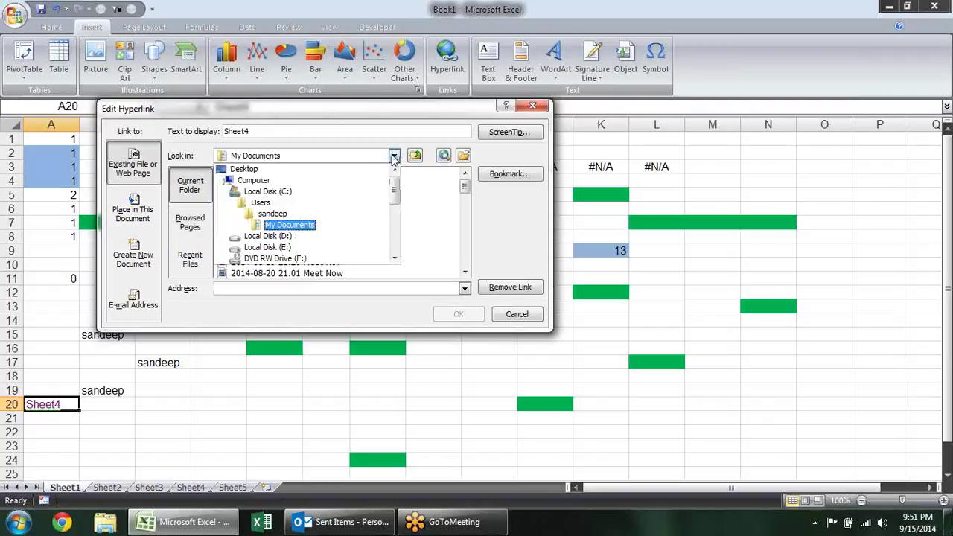
{"action": "left_click", "coordinate": [320, 246]}
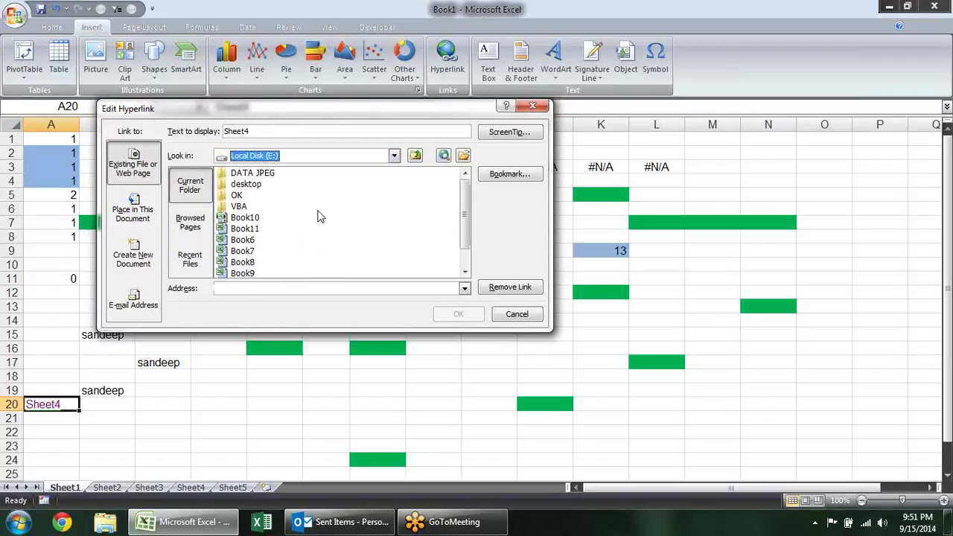
{"action": "double_click", "coordinate": [248, 175]}
{"action": "left_click", "coordinate": [262, 173]}
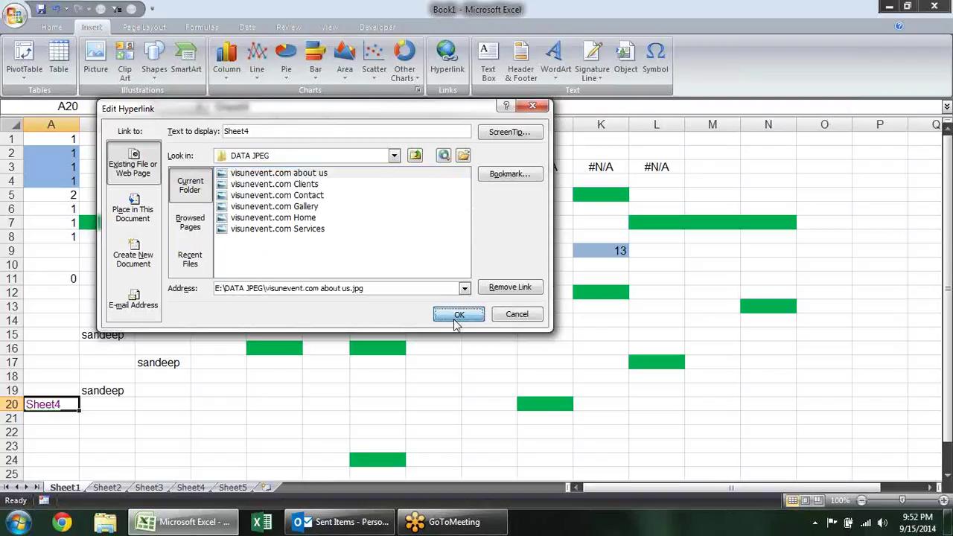
{"action": "left_click", "coordinate": [458, 314]}
{"action": "left_click", "coordinate": [157, 427]}
{"action": "left_click", "coordinate": [53, 407]}
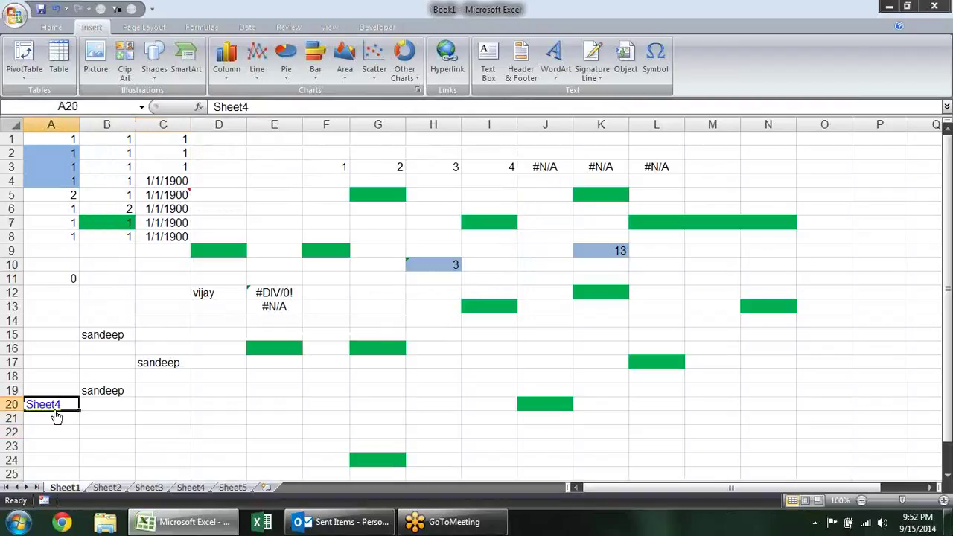
{"action": "left_click", "coordinate": [519, 320]}
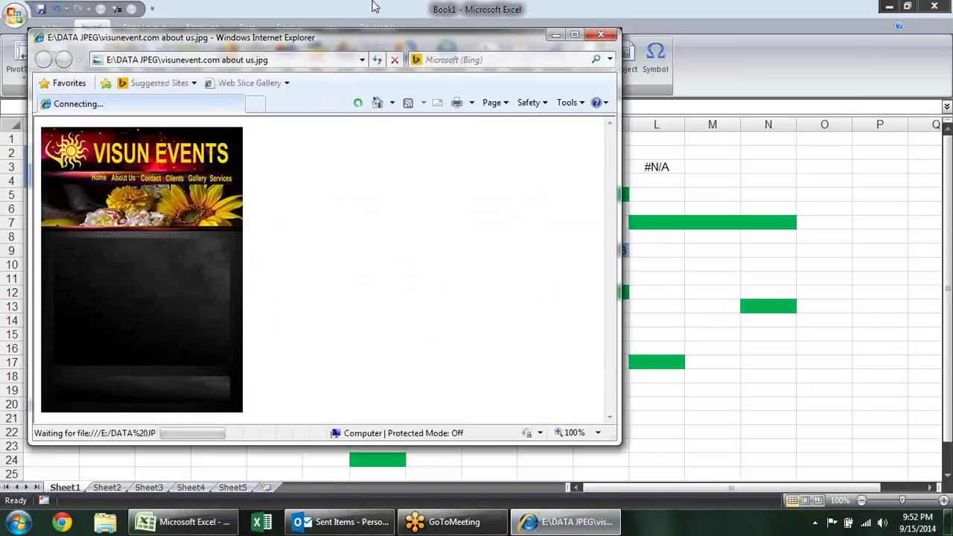
{"action": "left_click", "coordinate": [485, 410]}
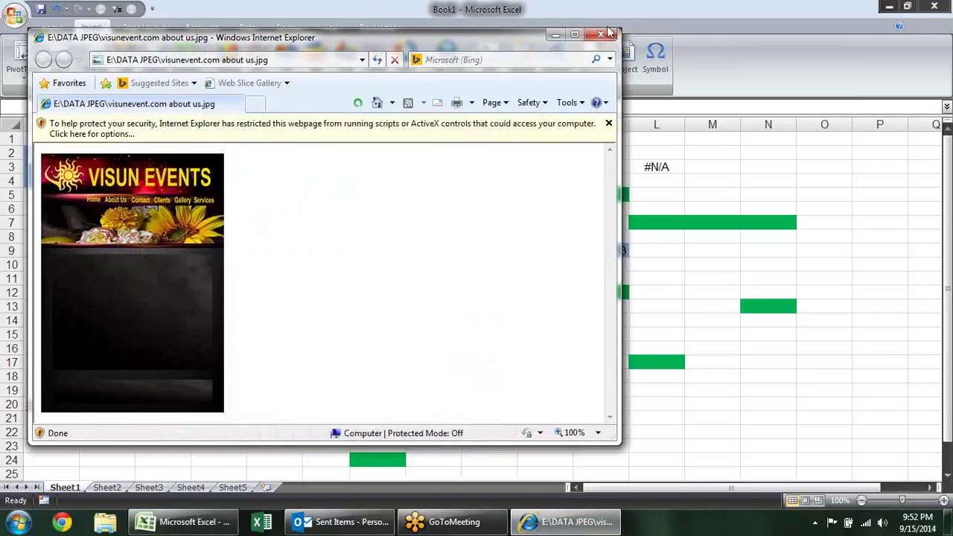
{"action": "left_click", "coordinate": [600, 35]}
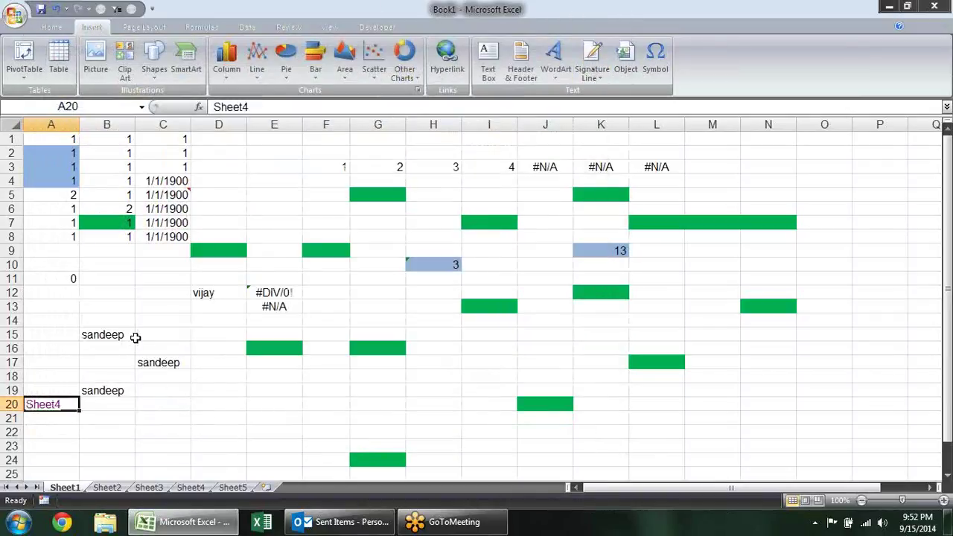
Italicize the Sheet4 link in A20, then view the hyperlink dialog's Browsed Pages, Recent Files, Create New Document and close it unchanged
{"action": "key", "text": "ctrl+i"}
{"action": "key", "text": "ctrl+k"}
{"action": "left_click", "coordinate": [192, 220]}
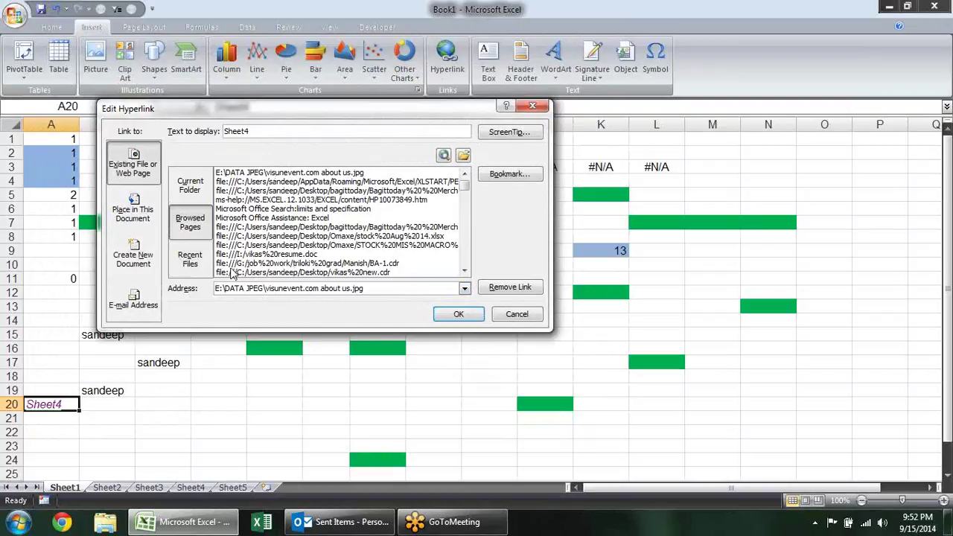
{"action": "left_click", "coordinate": [190, 260]}
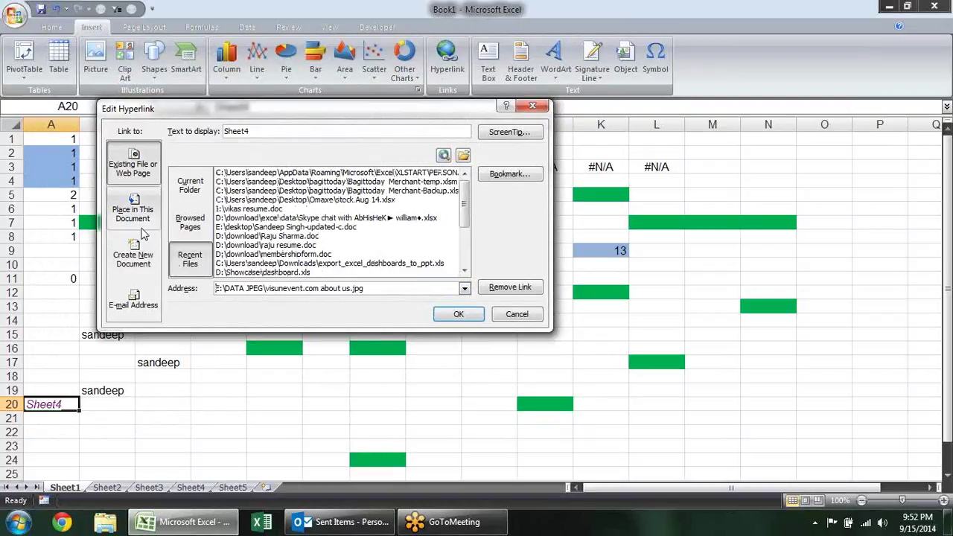
{"action": "left_click", "coordinate": [146, 244]}
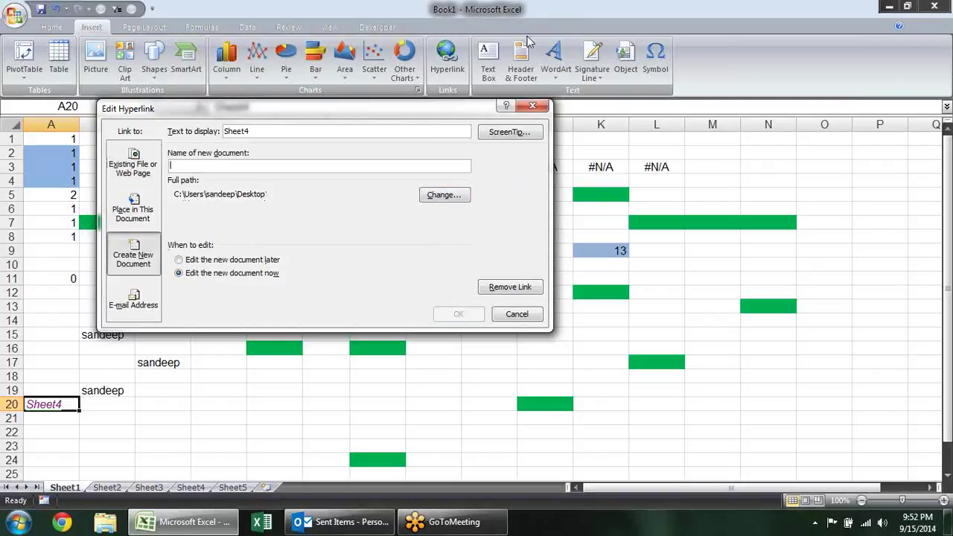
{"action": "left_click", "coordinate": [533, 106]}
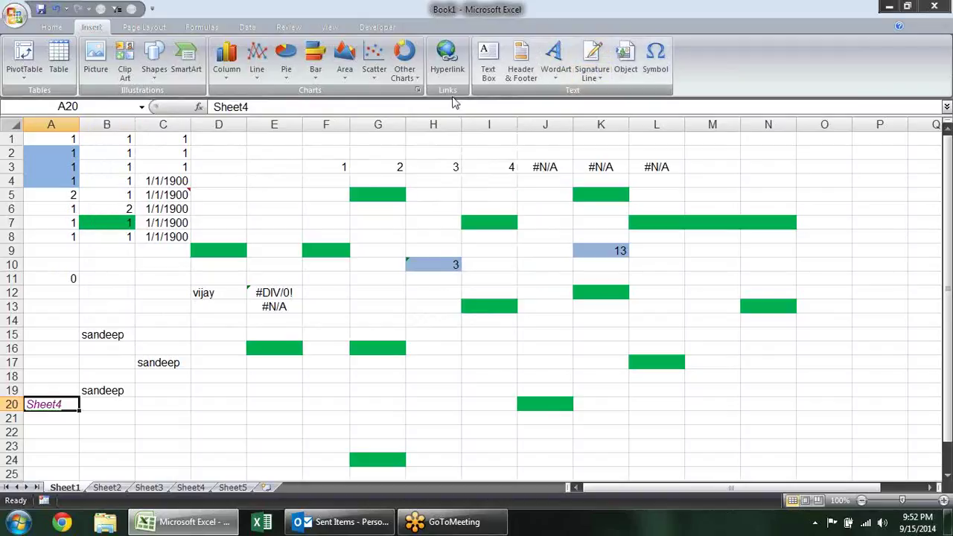
{"action": "left_click", "coordinate": [488, 67]}
{"action": "left_click_drag", "start_coordinate": [398, 181], "coordinate": [644, 372]}
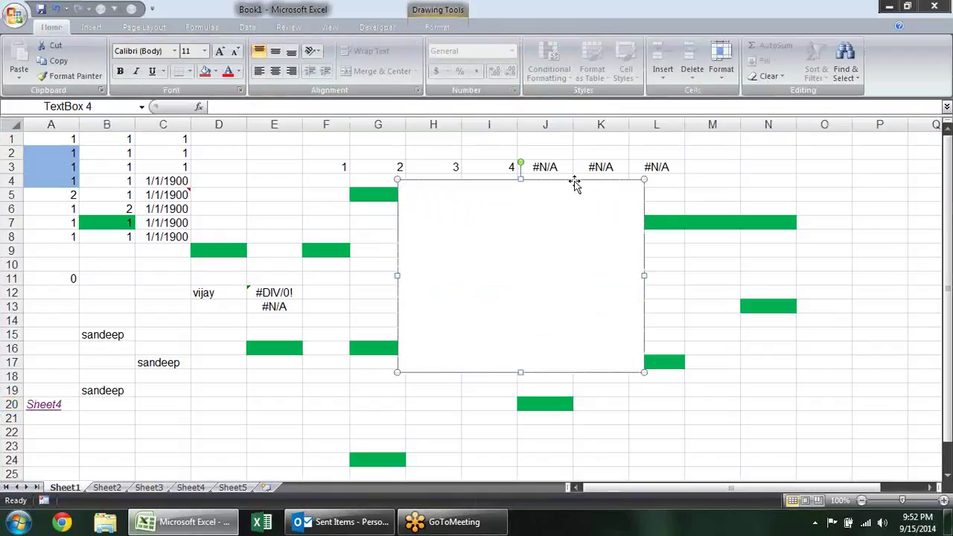
{"action": "type", "text": "rdgl;fdk;4sdf4"}
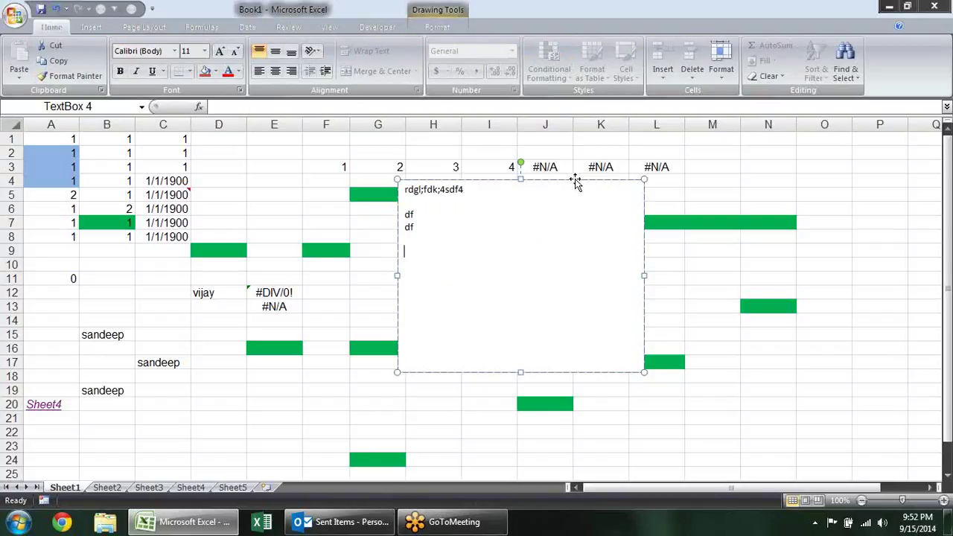
{"action": "key", "text": "Delete"}
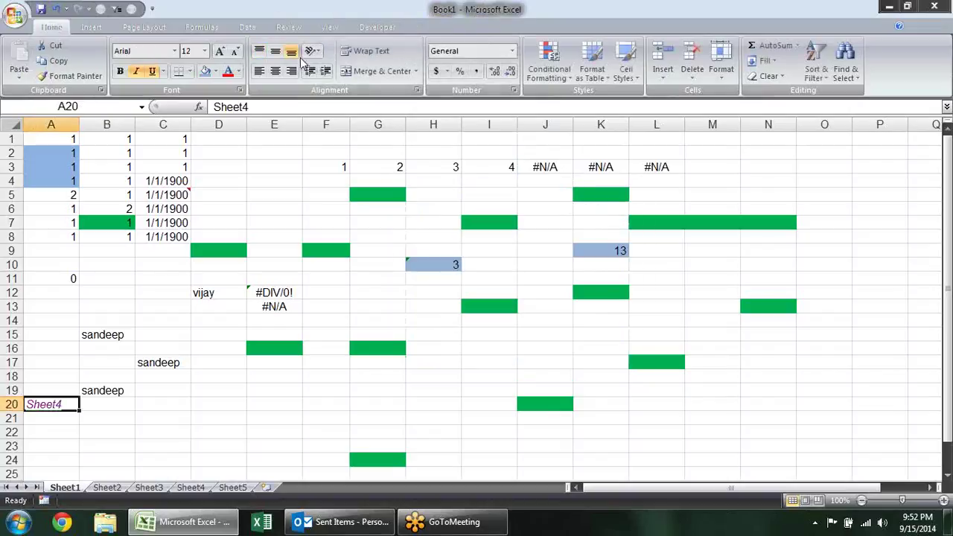
Step into the page header, then the page footer, and leave editing
{"action": "left_click", "coordinate": [92, 27]}
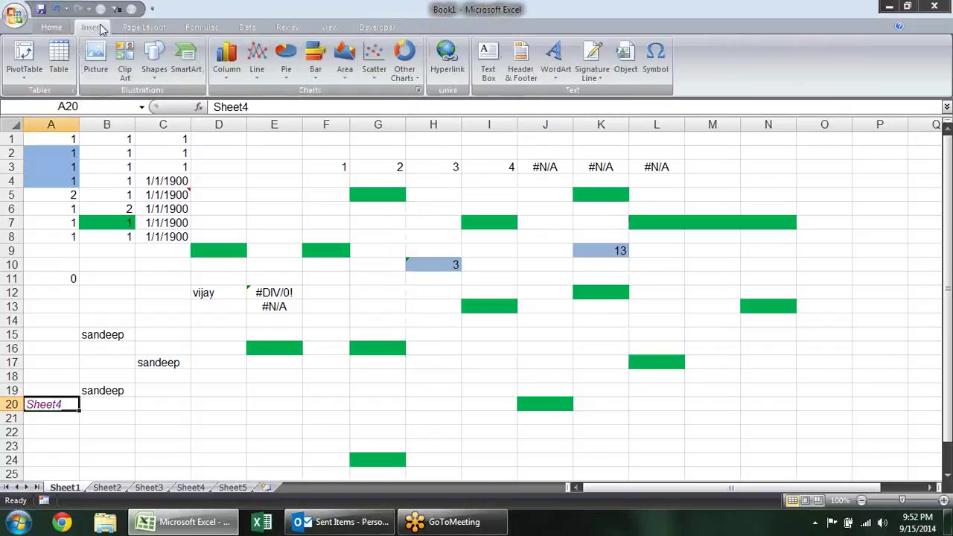
{"action": "left_click", "coordinate": [524, 77]}
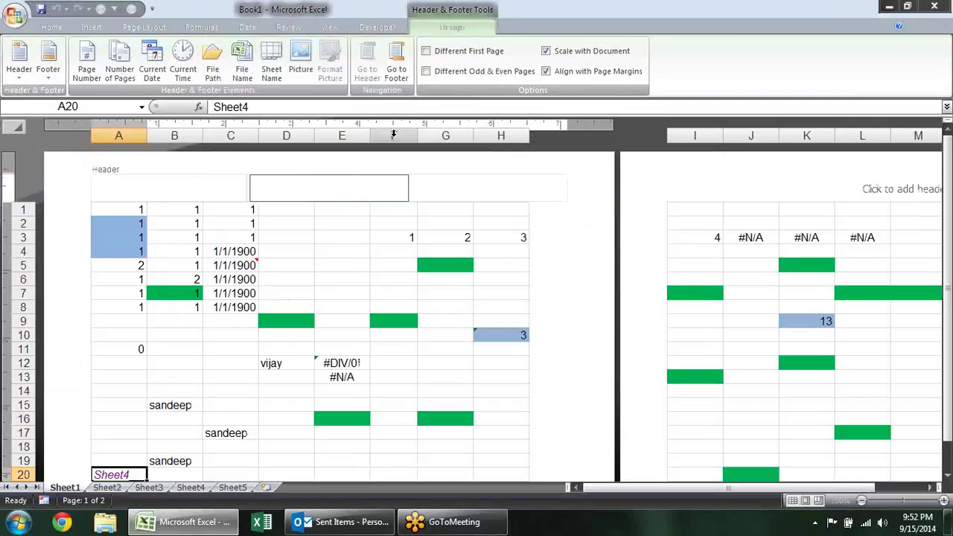
{"action": "left_click", "coordinate": [403, 78]}
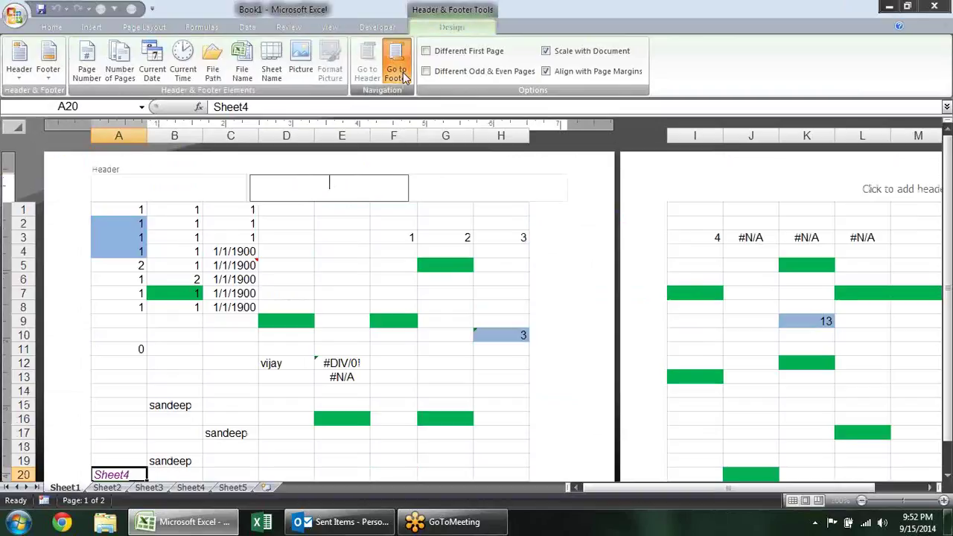
{"action": "key", "text": "Escape"}
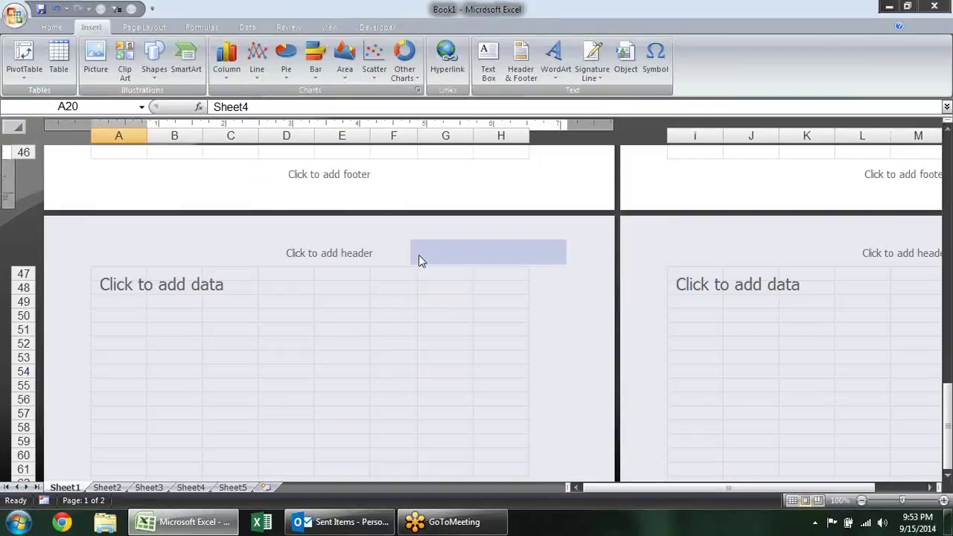
Return Sheet1 to Normal view and move to Sheet2 with the pivot table
{"action": "left_click", "coordinate": [792, 499]}
{"action": "left_click", "coordinate": [366, 280]}
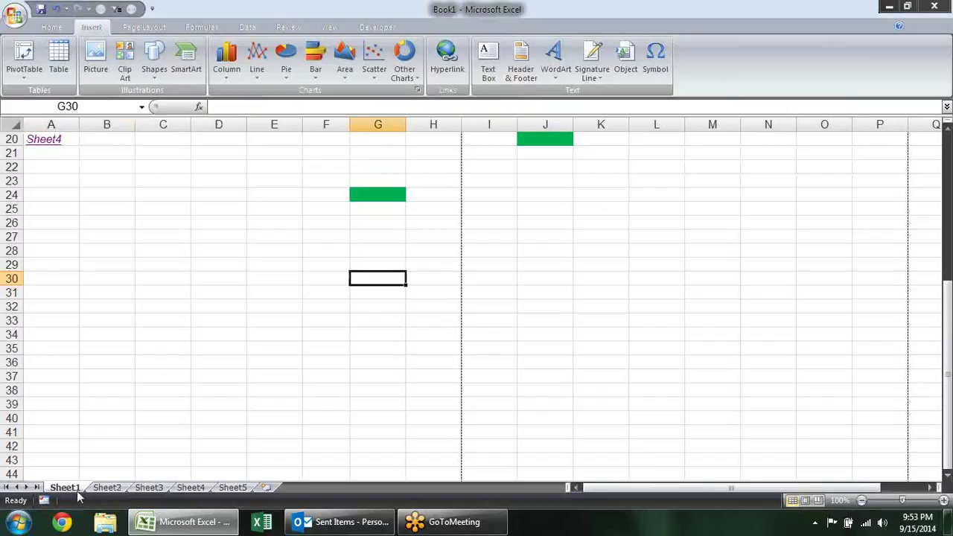
{"action": "left_click", "coordinate": [107, 487]}
Print-preview Sheet2 to confirm the pivot table fits on one page, then close the preview
{"action": "left_click", "coordinate": [146, 181]}
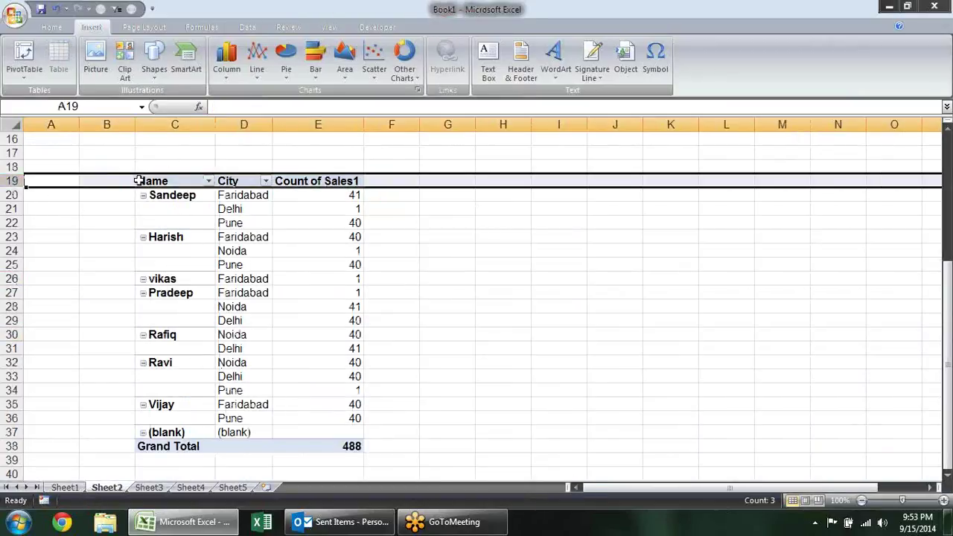
{"action": "left_click", "coordinate": [440, 281]}
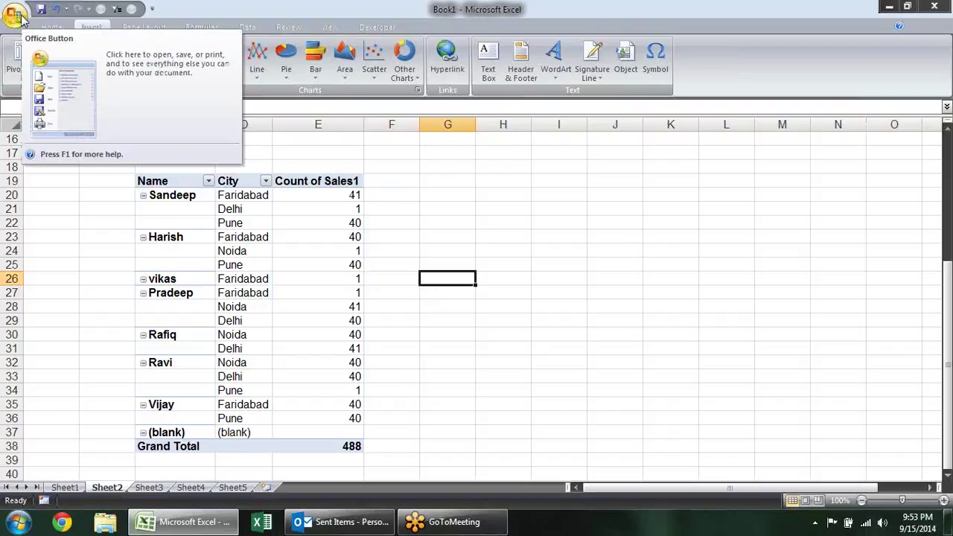
{"action": "left_click", "coordinate": [20, 16]}
{"action": "mouse_move", "coordinate": [43, 170]}
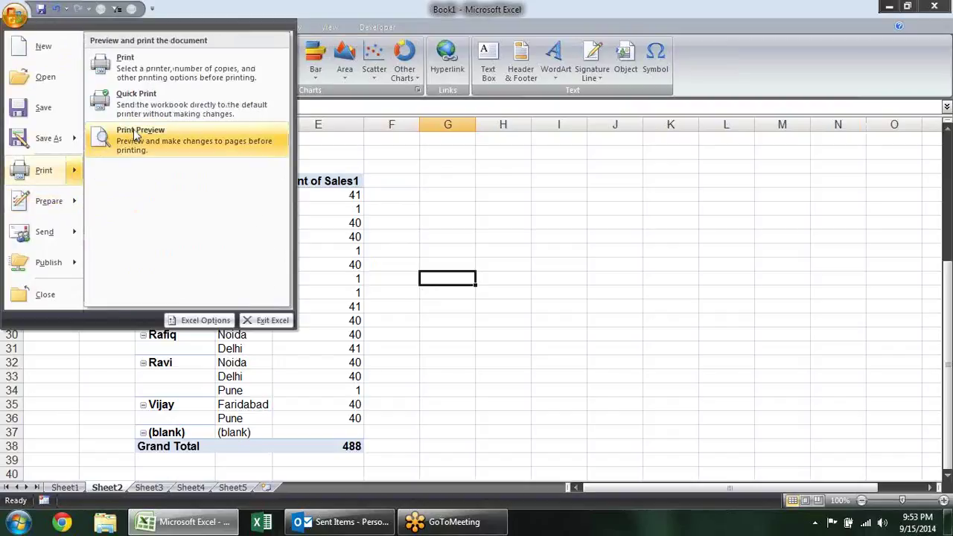
{"action": "left_click", "coordinate": [141, 128]}
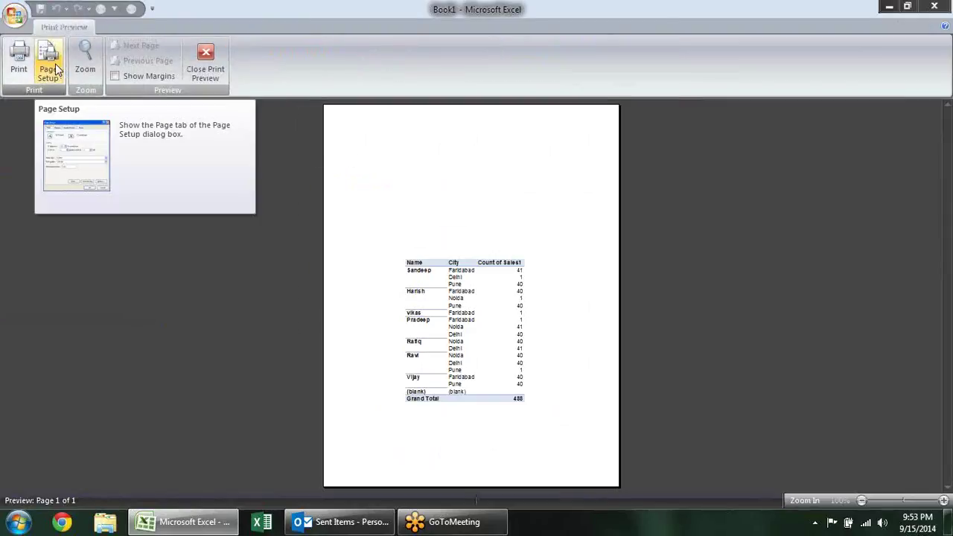
{"action": "key", "text": "Escape"}
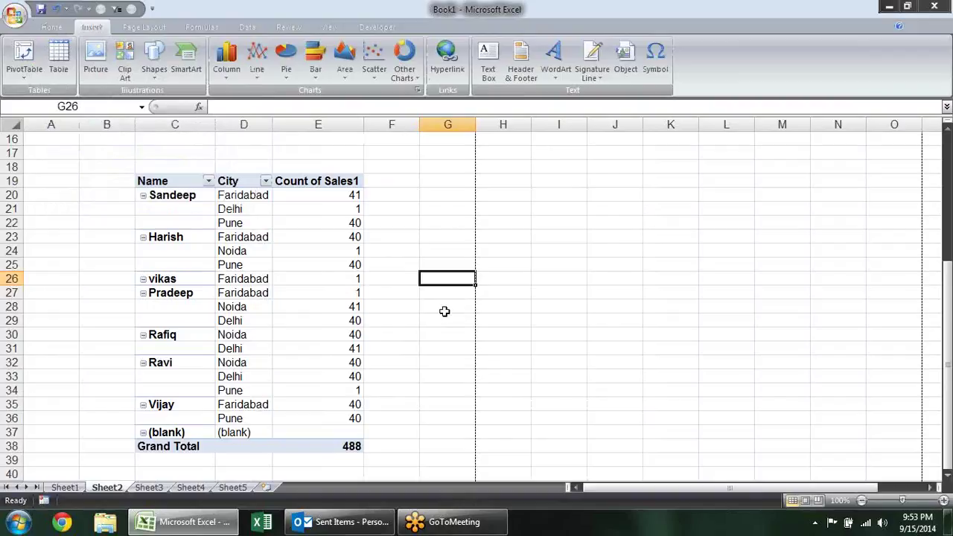
Set Print Titles so row 19 ($19:$19) repeats at the top of each page
{"action": "left_click", "coordinate": [340, 235]}
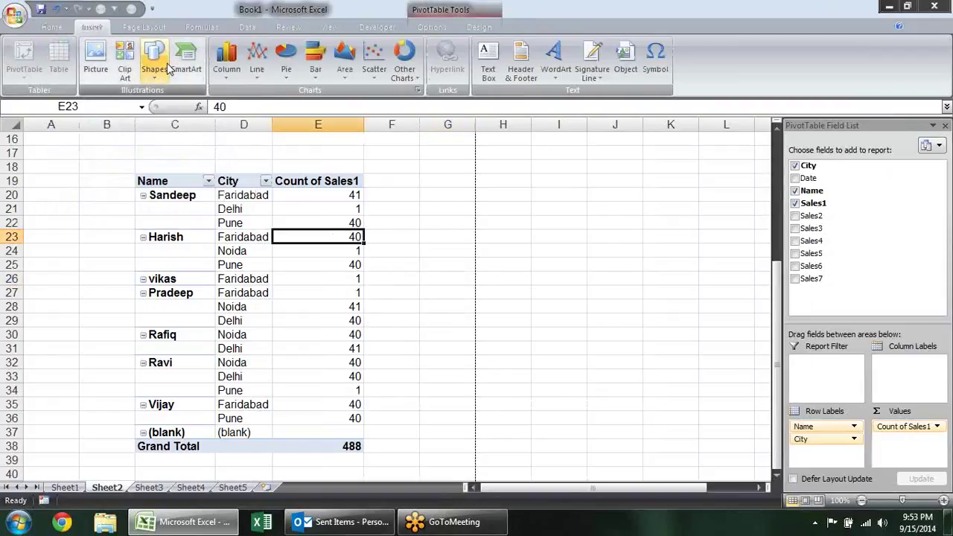
{"action": "left_click", "coordinate": [134, 30]}
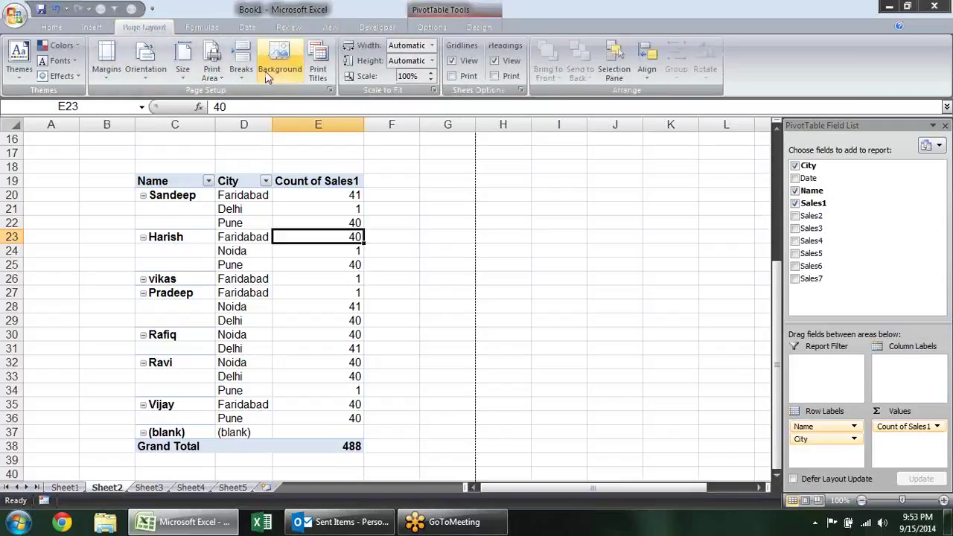
{"action": "left_click", "coordinate": [322, 66]}
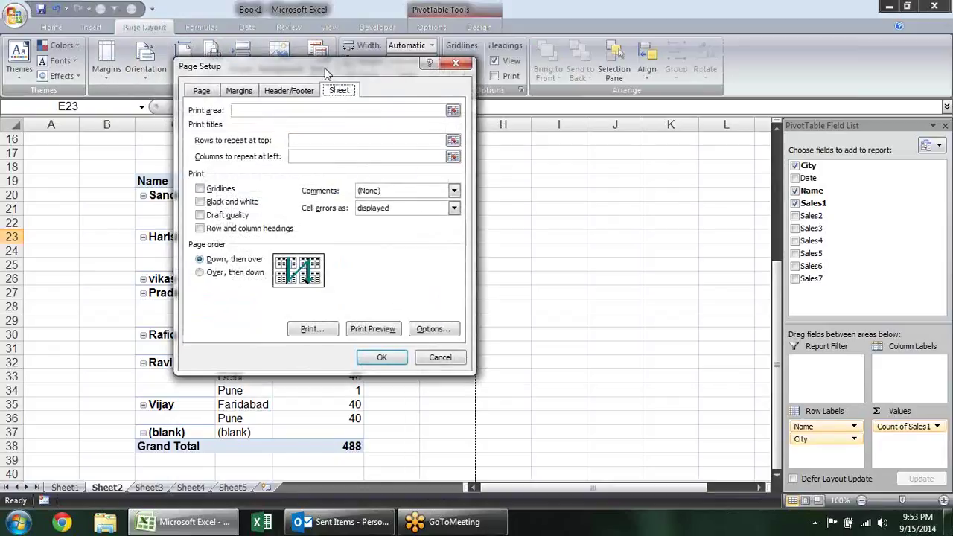
{"action": "left_click_drag", "start_coordinate": [296, 64], "coordinate": [519, 146]}
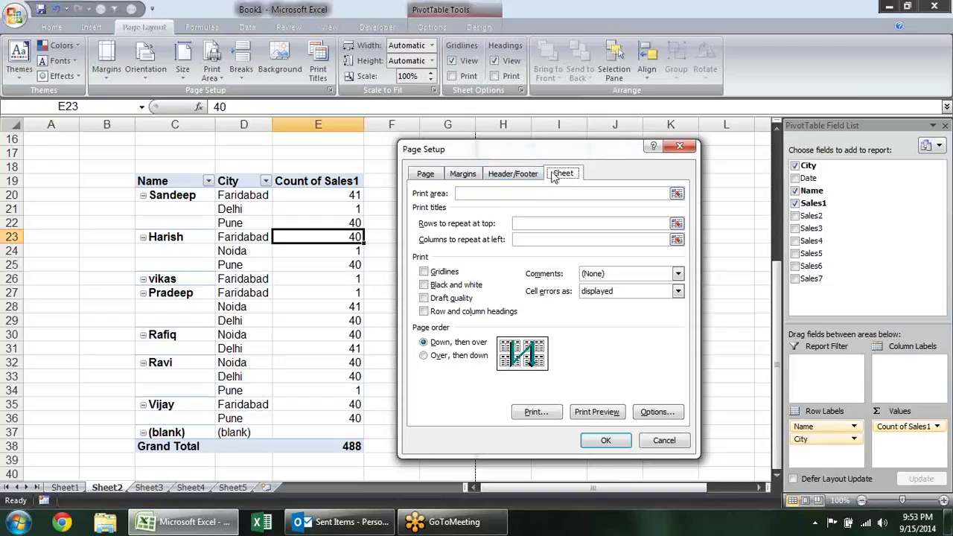
{"action": "left_click", "coordinate": [676, 224]}
{"action": "left_click", "coordinate": [10, 181]}
{"action": "key", "text": "Return"}
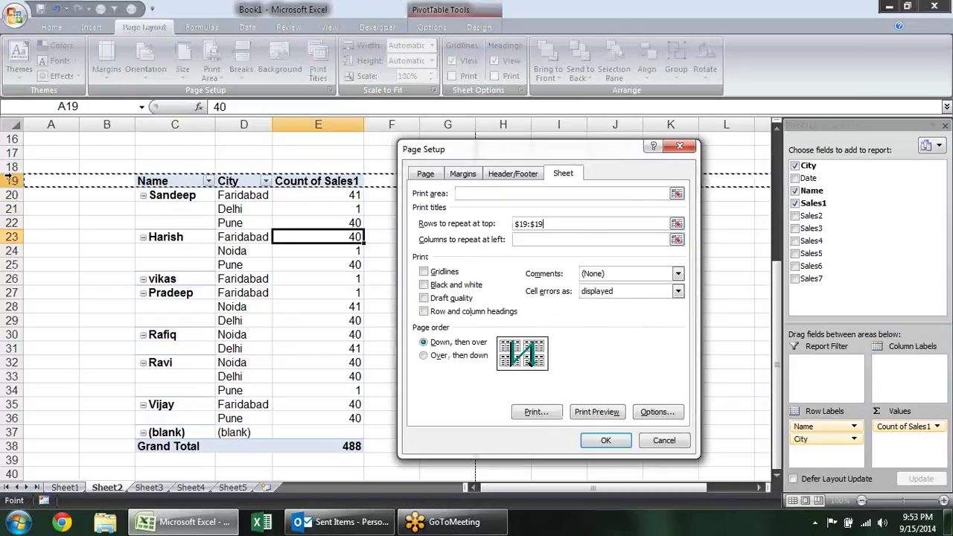
{"action": "left_click", "coordinate": [601, 440]}
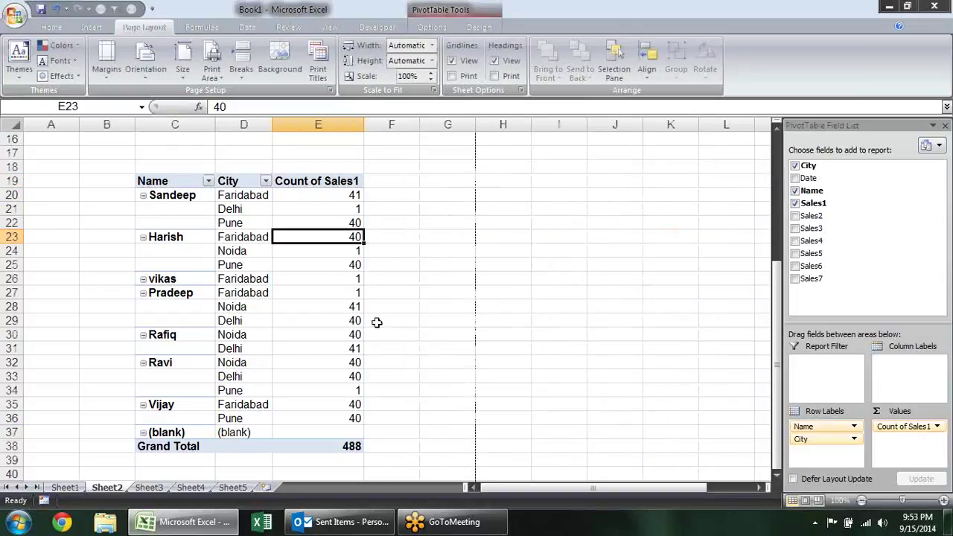
Collapse and re-expand Sandeep's city rows in the pivot table
{"action": "left_click_drag", "start_coordinate": [187, 181], "coordinate": [245, 320]}
{"action": "left_click", "coordinate": [190, 195]}
{"action": "double_click", "coordinate": [190, 195]}
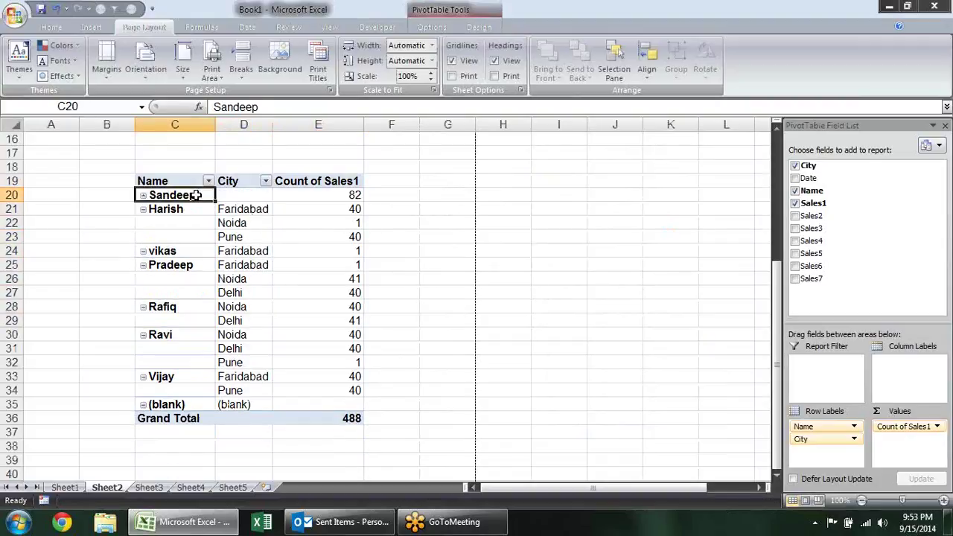
{"action": "left_click", "coordinate": [144, 196]}
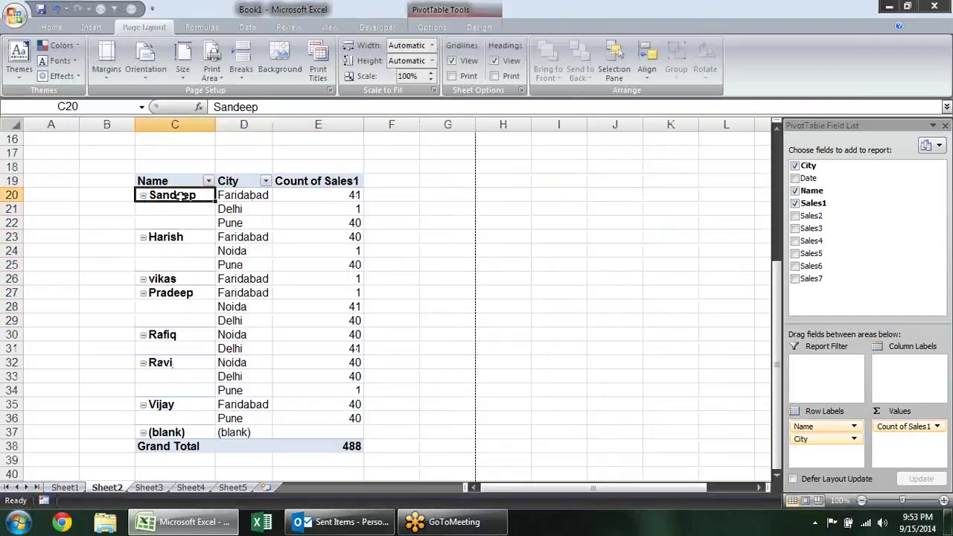
{"action": "scroll", "coordinate": [323, 180], "scroll_direction": "down", "scroll_amount": 1}
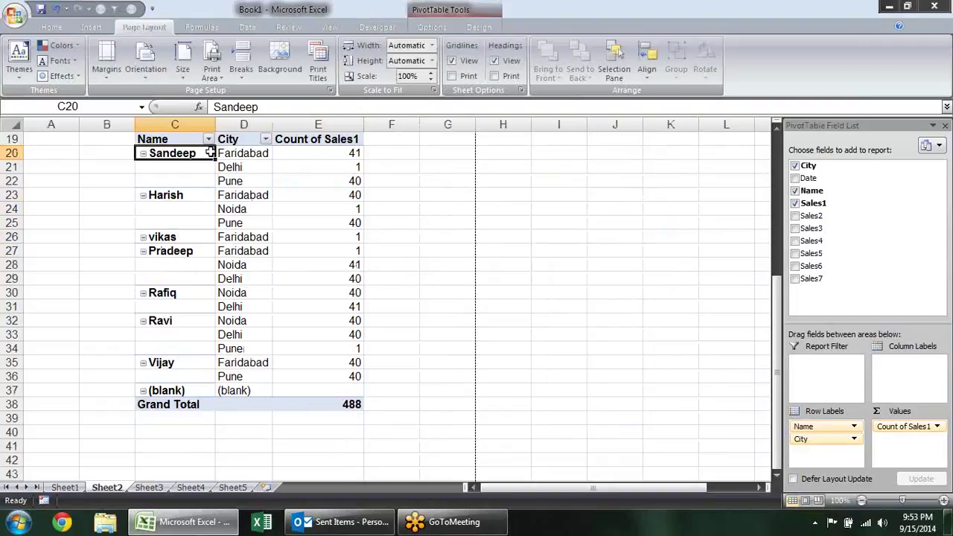
{"action": "scroll", "coordinate": [320, 198], "scroll_direction": "up", "scroll_amount": 3}
{"action": "scroll", "coordinate": [328, 213], "scroll_direction": "down", "scroll_amount": 3}
{"action": "scroll", "coordinate": [324, 224], "scroll_direction": "up", "scroll_amount": 1}
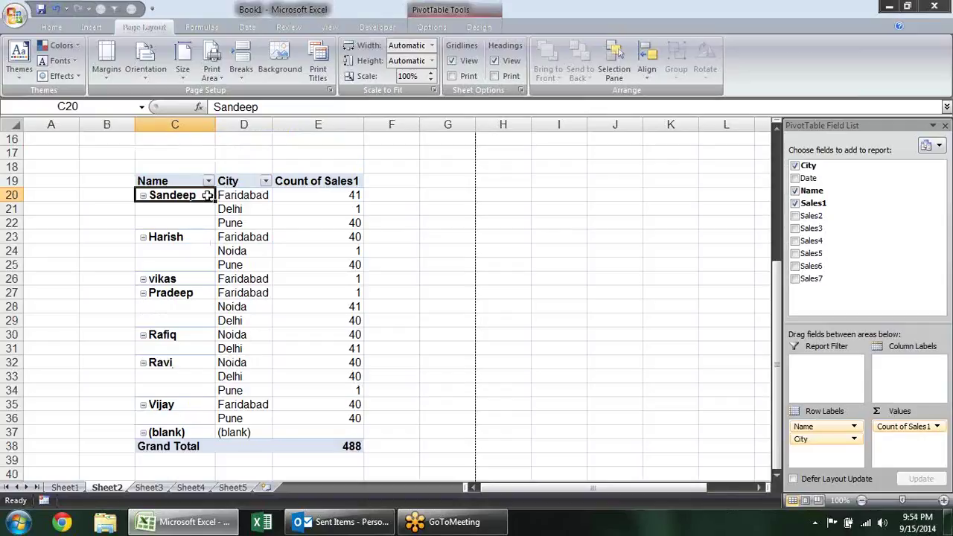
Copy the pivot data C20:E37 and paste it at C39
{"action": "left_click_drag", "start_coordinate": [208, 195], "coordinate": [338, 426]}
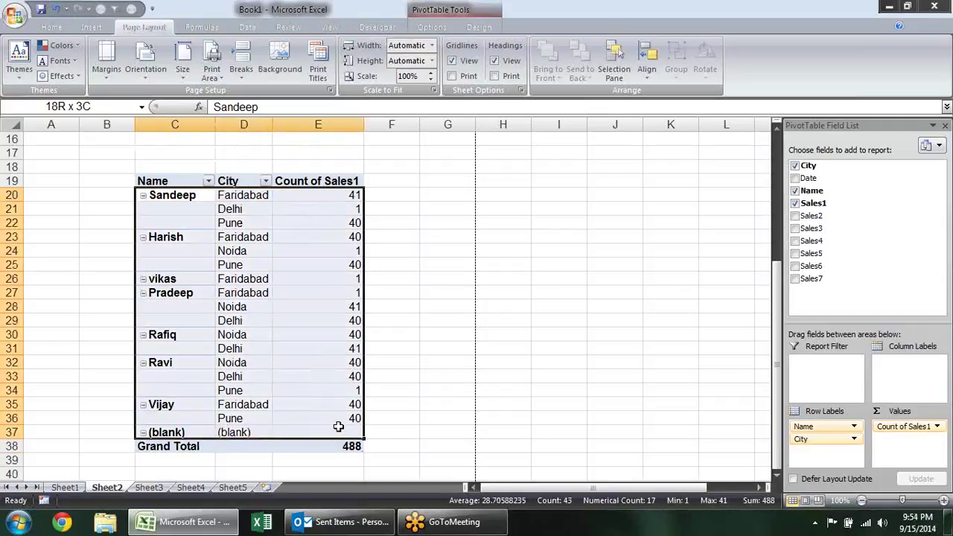
{"action": "key", "text": "ctrl+c"}
{"action": "left_click", "coordinate": [205, 460]}
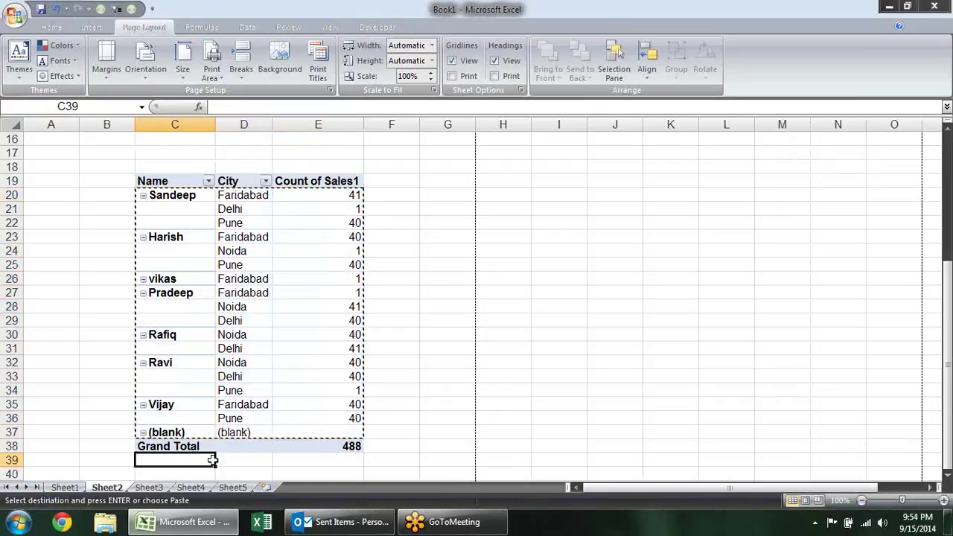
{"action": "key", "text": "ctrl+v"}
{"action": "key", "text": "Down"}
{"action": "key", "text": "Down"}
{"action": "type", "text": "0"}
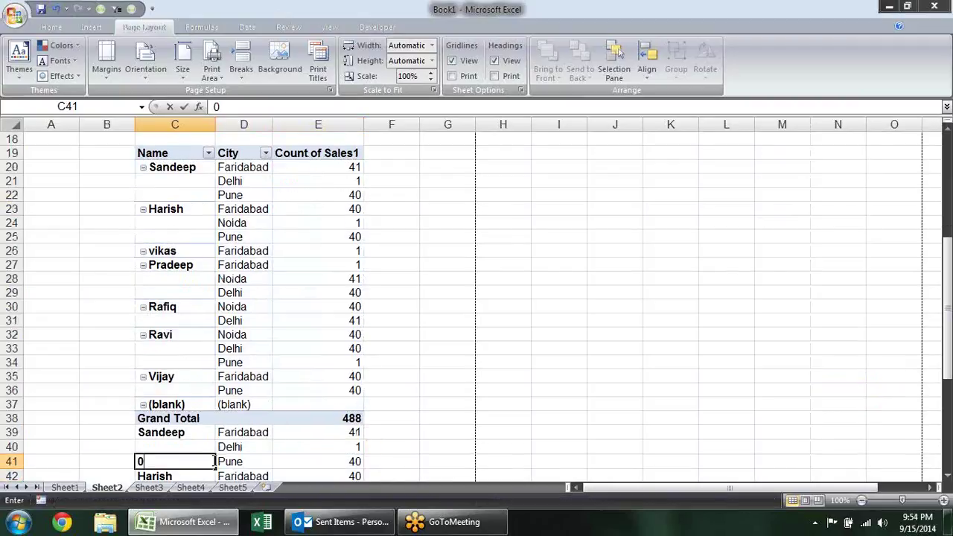
{"action": "type", "text": "0"}
{"action": "left_click", "coordinate": [216, 461]}
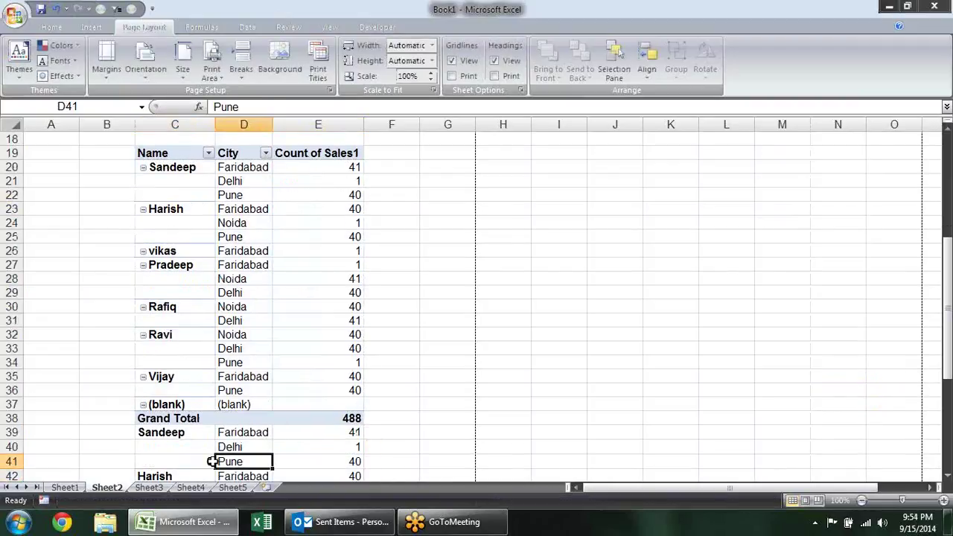
Copy the pivot range C19:E36 and paste it again at C57
{"action": "key", "text": "Up"}
{"action": "key", "text": "Up"}
{"action": "key", "text": "Up"}
{"action": "key", "text": "Up"}
{"action": "key", "text": "Right"}
{"action": "key", "text": "Right"}
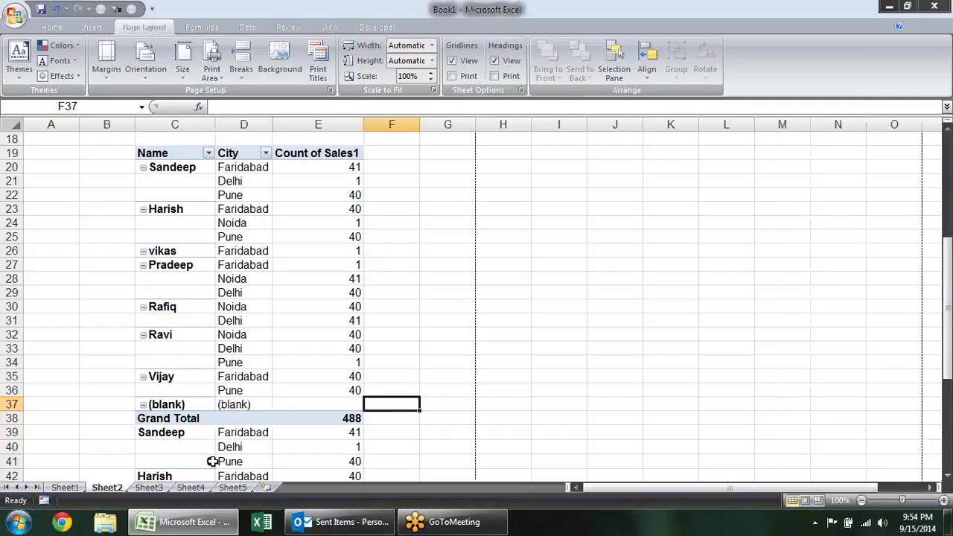
{"action": "key", "text": "Left"}
{"action": "key", "text": "Up"}
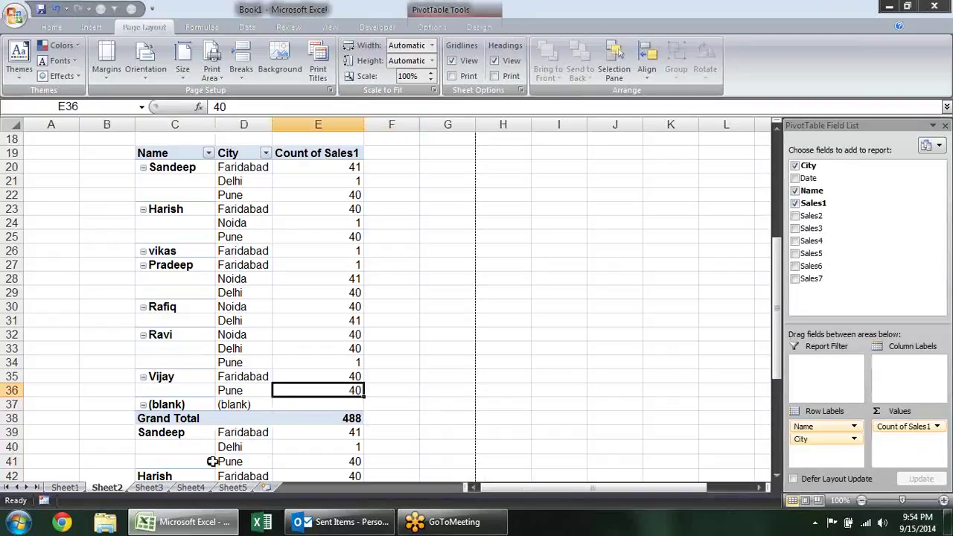
{"action": "key", "text": "shift+Left"}
{"action": "key", "text": "shift+Left"}
{"action": "key", "text": "shift+Left"}
{"action": "key", "text": "shift+Left"}
{"action": "key", "text": "shift+Right"}
{"action": "key", "text": "shift+Right"}
{"action": "key", "text": "shift+Right"}
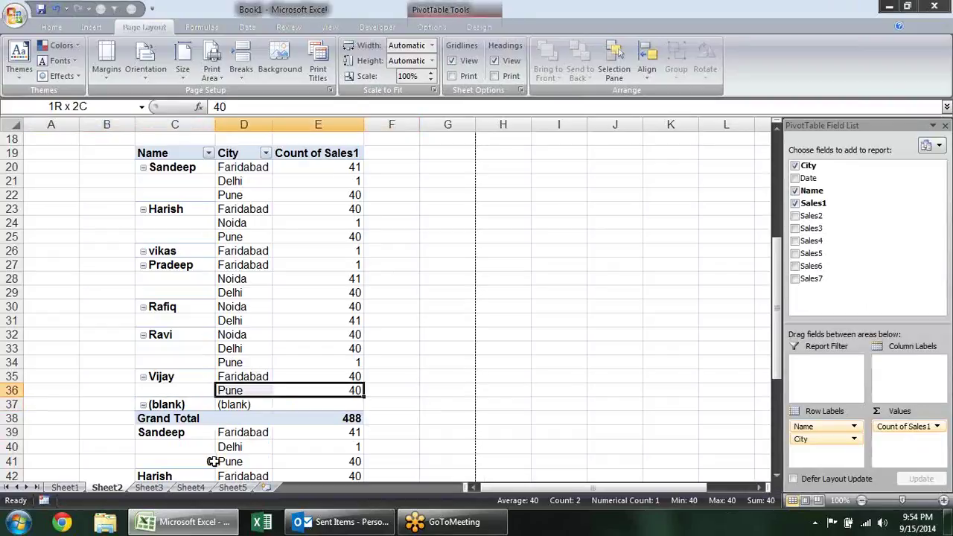
{"action": "key", "text": "ctrl+shift+Up"}
{"action": "key", "text": "shift+Left"}
{"action": "key", "text": "ctrl+c"}
{"action": "key", "text": "Down"}
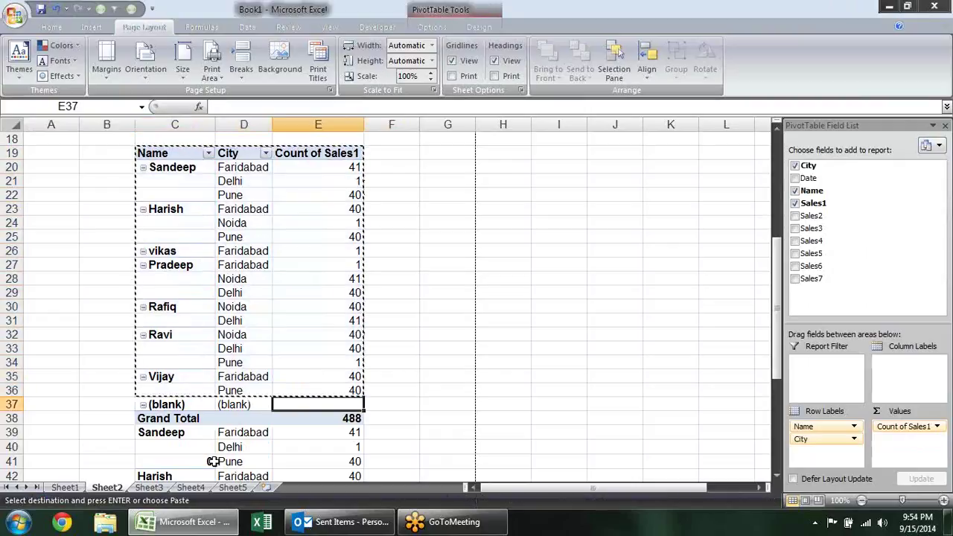
{"action": "key", "text": "Down"}
{"action": "key", "text": "Down"}
{"action": "key", "text": "Down"}
{"action": "key", "text": "Down"}
{"action": "key", "text": "Down"}
{"action": "key", "text": "Down"}
{"action": "key", "text": "Down"}
{"action": "key", "text": "Down"}
{"action": "key", "text": "Down"}
{"action": "key", "text": "Up"}
{"action": "key", "text": "Up"}
{"action": "key", "text": "Up"}
{"action": "key", "text": "Up"}
{"action": "key", "text": "Up"}
{"action": "key", "text": "Left"}
{"action": "key", "text": "Left"}
{"action": "key", "text": "Return"}
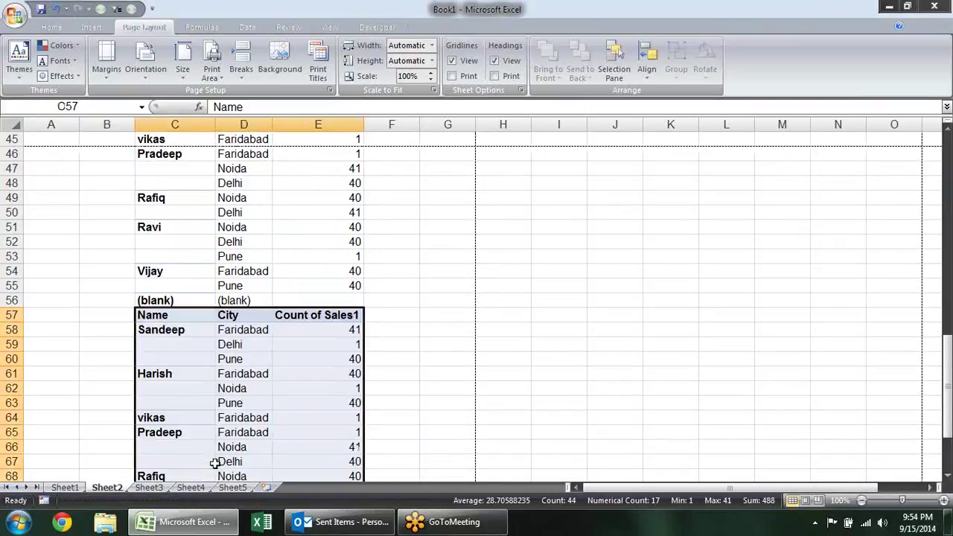
Delete the duplicate header row 57 from the pasted copy
{"action": "left_click", "coordinate": [9, 313]}
{"action": "key", "text": "ctrl+minus"}
{"action": "left_click", "coordinate": [480, 258]}
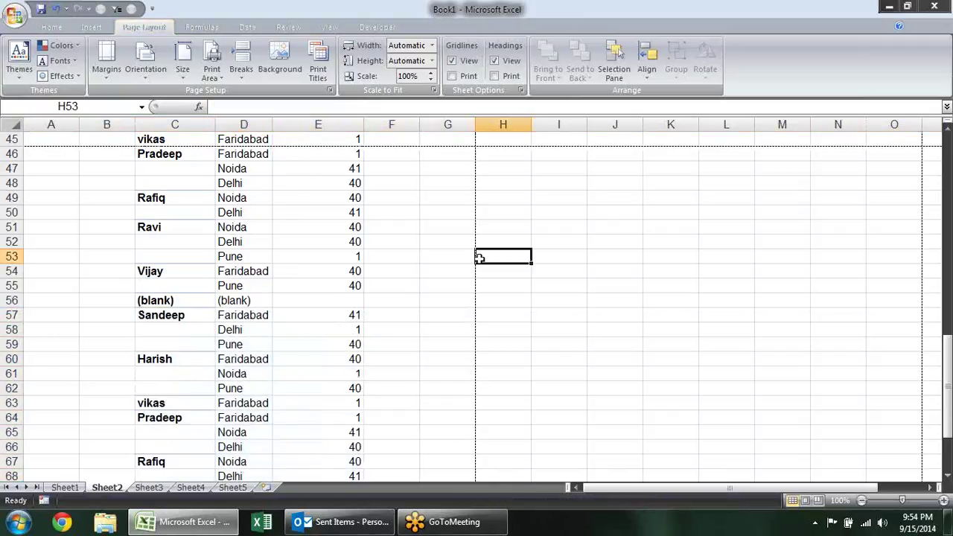
{"action": "key", "text": "alt+f"}
Print-preview the two pages to check the header repeats on page 2, then close it
{"action": "key", "text": "w"}
{"action": "key", "text": "v"}
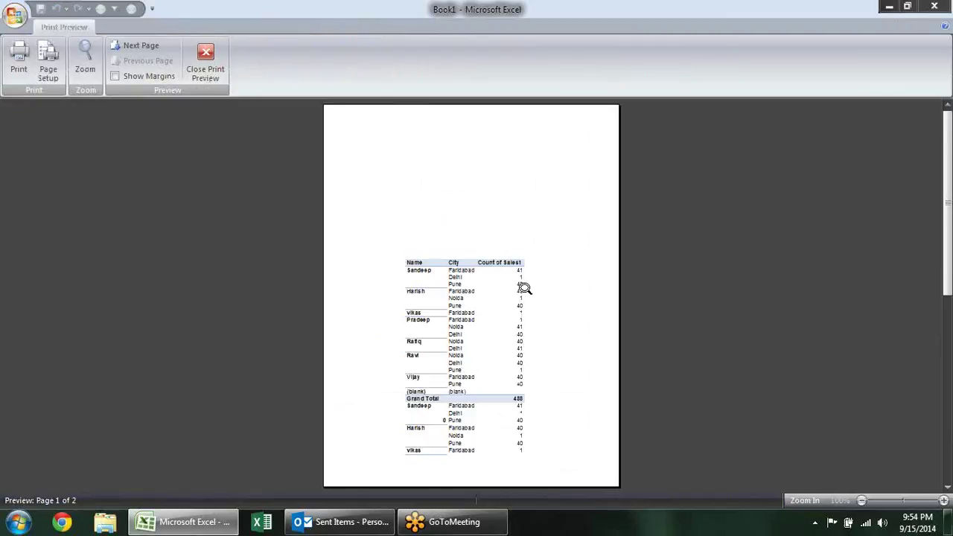
{"action": "scroll", "coordinate": [525, 288], "scroll_direction": "down", "scroll_amount": 1}
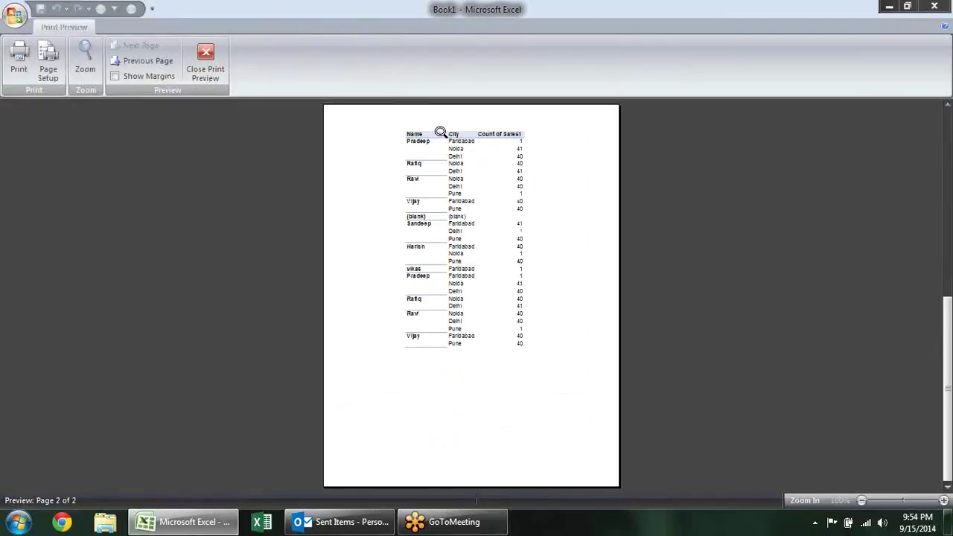
{"action": "scroll", "coordinate": [509, 198], "scroll_direction": "up", "scroll_amount": 1}
{"action": "scroll", "coordinate": [508, 199], "scroll_direction": "down", "scroll_amount": 1}
{"action": "scroll", "coordinate": [508, 199], "scroll_direction": "up", "scroll_amount": 1}
{"action": "key", "text": "Escape"}
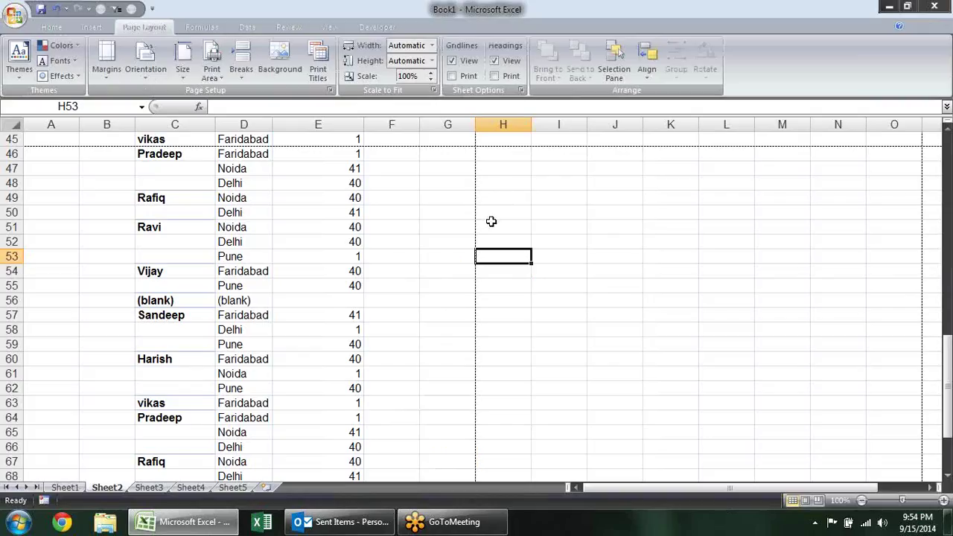
{"action": "scroll", "coordinate": [457, 230], "scroll_direction": "up", "scroll_amount": 6}
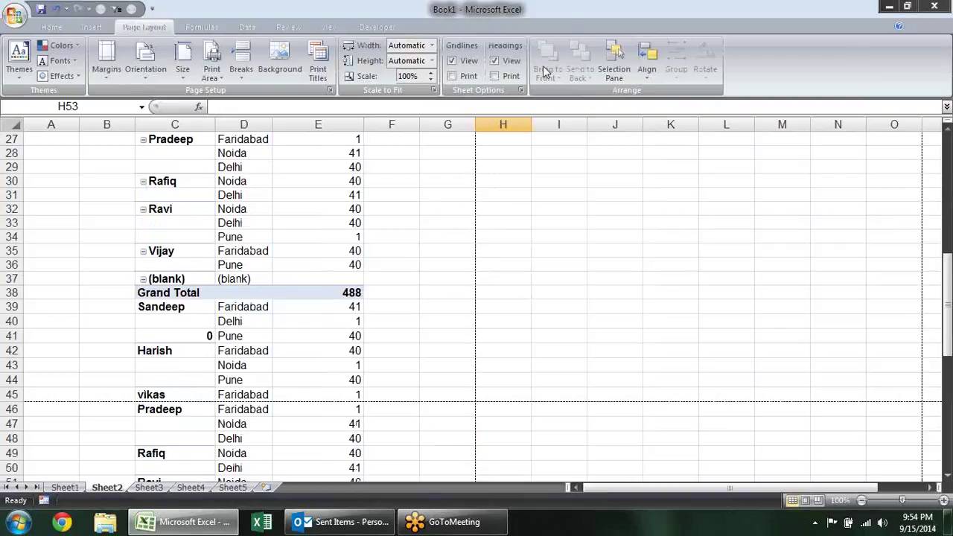
Insert a WordArt linked to =$C$46 showing Pradeep and move it beside the table
{"action": "left_click", "coordinate": [91, 27]}
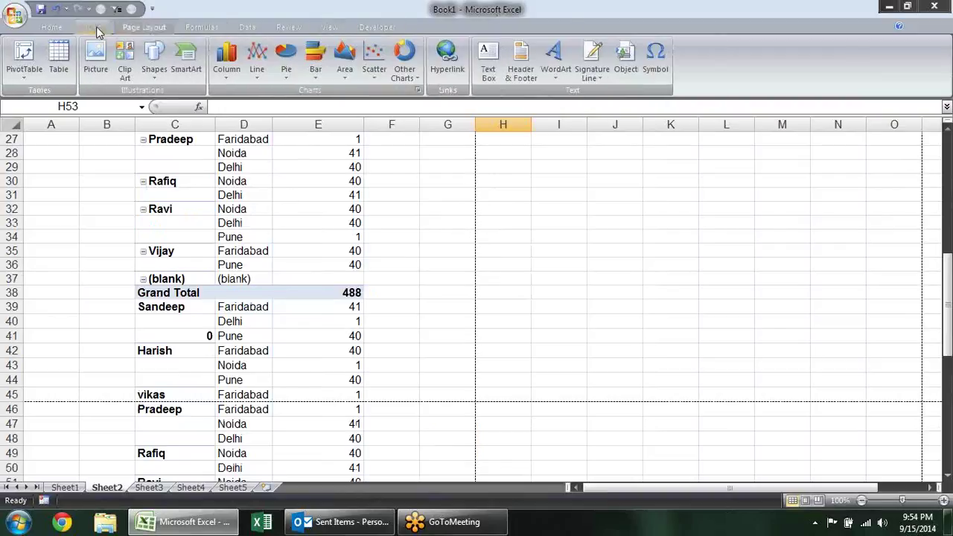
{"action": "left_click", "coordinate": [555, 71]}
{"action": "left_click", "coordinate": [600, 186]}
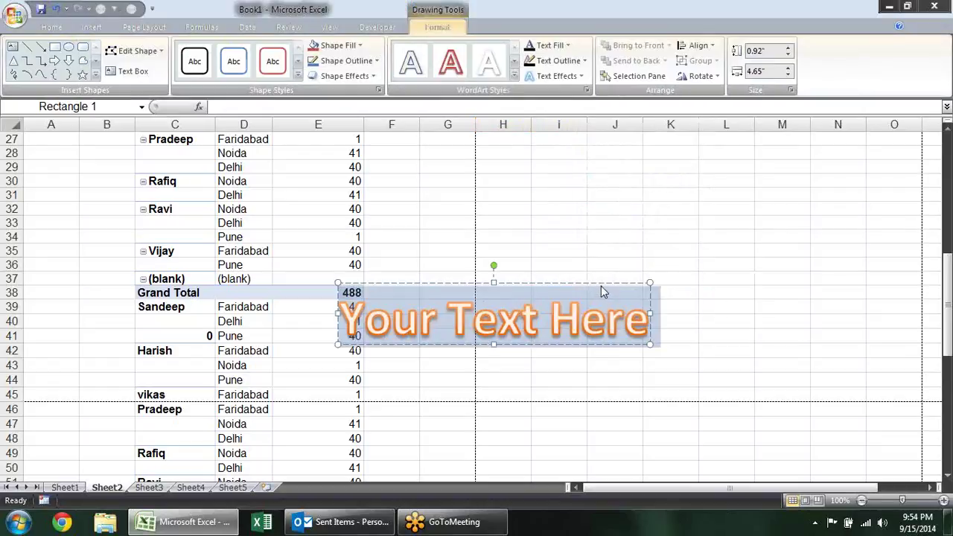
{"action": "left_click", "coordinate": [600, 283]}
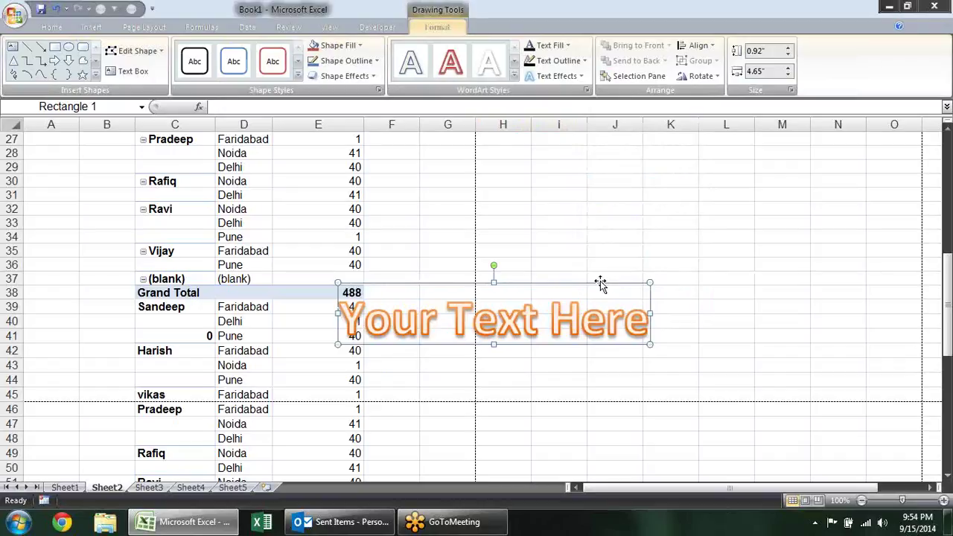
{"action": "left_click", "coordinate": [270, 110]}
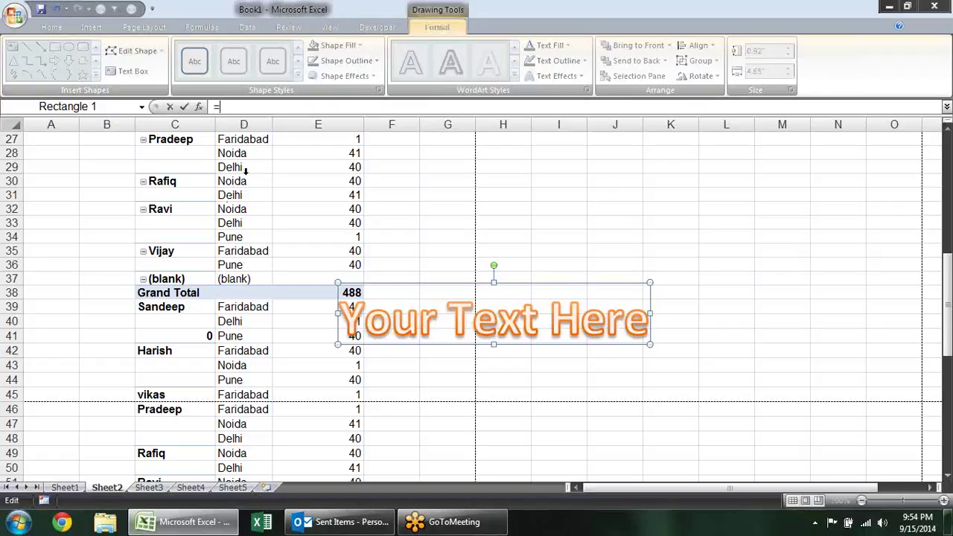
{"action": "left_click", "coordinate": [161, 410]}
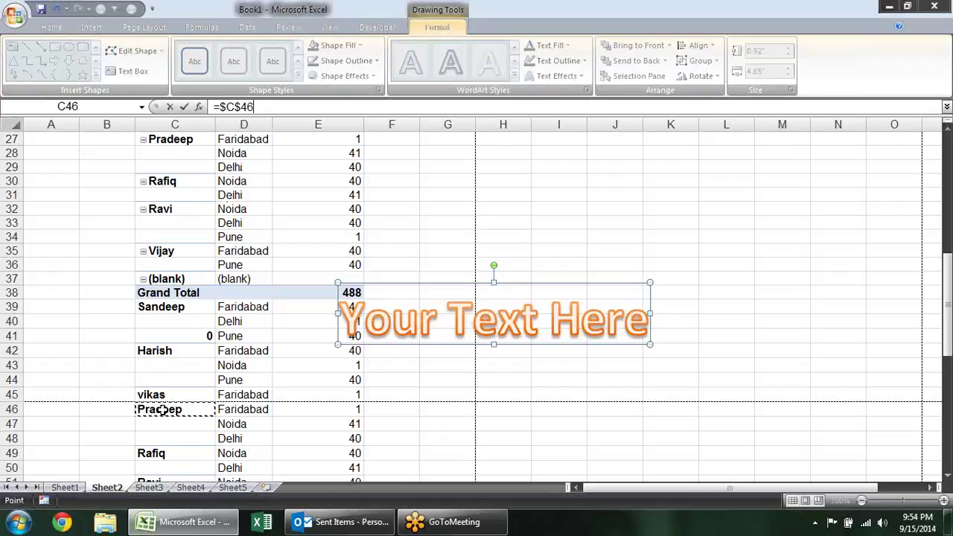
{"action": "key", "text": "Return"}
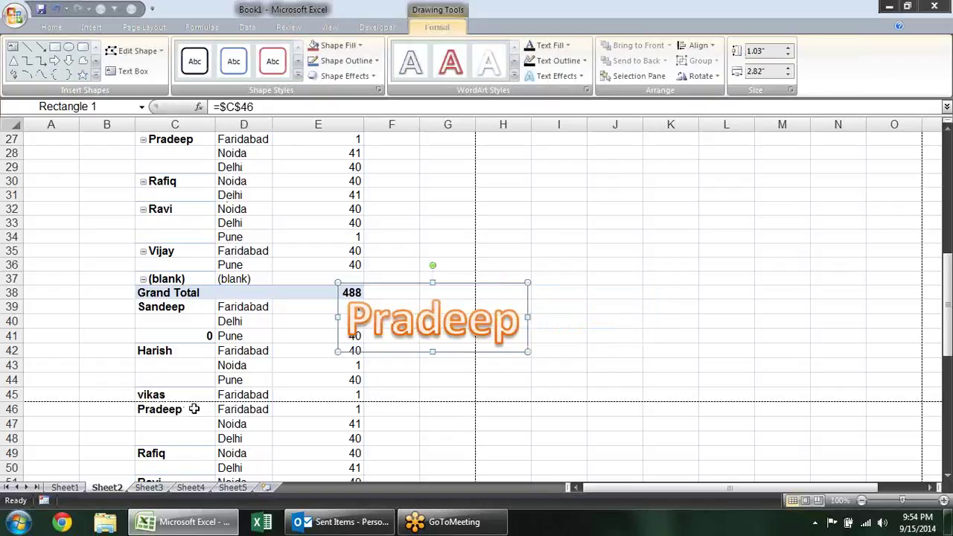
{"action": "left_click_drag", "start_coordinate": [459, 284], "coordinate": [681, 196]}
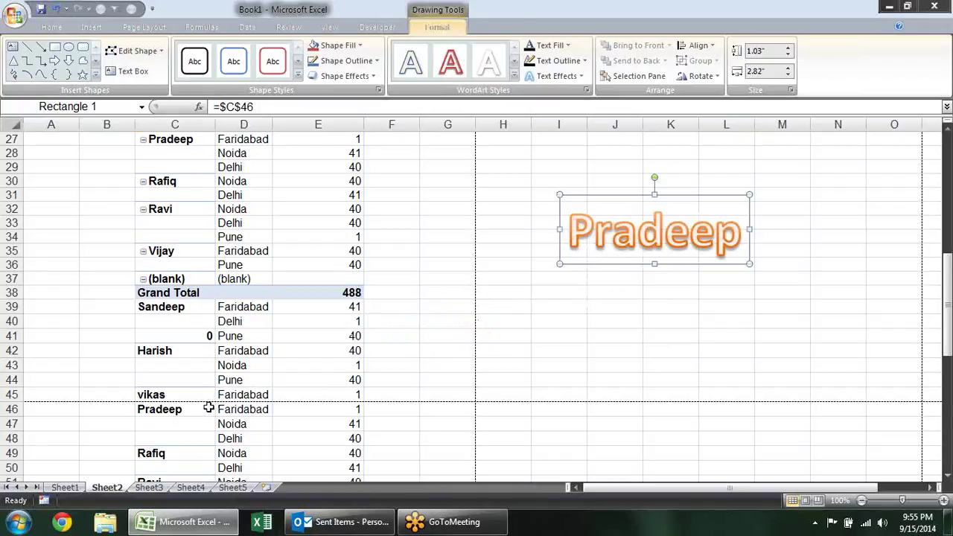
Change C46 to sandeep, then delete the updated WordArt and select the pivot's City items
{"action": "left_click", "coordinate": [208, 409]}
{"action": "type", "text": "sand"}
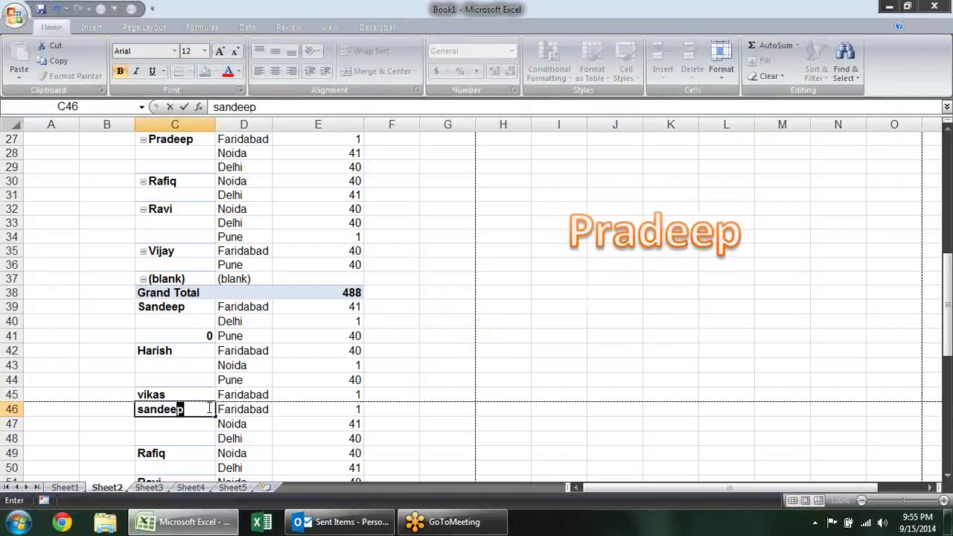
{"action": "key", "text": "Return"}
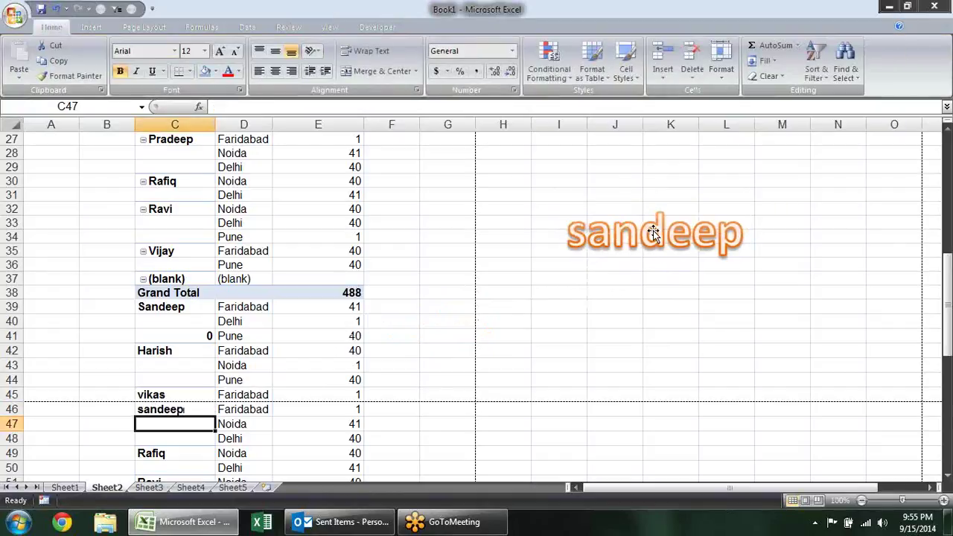
{"action": "left_click", "coordinate": [653, 230]}
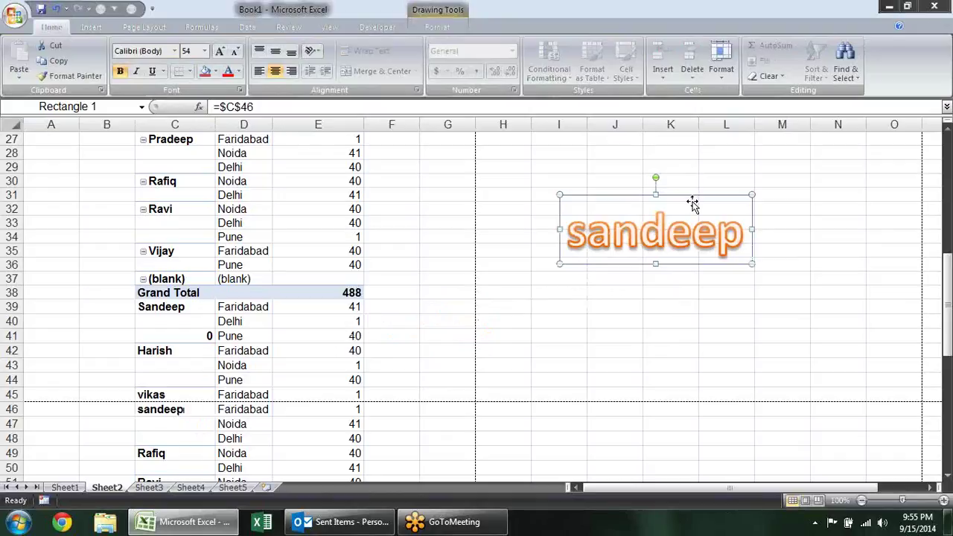
{"action": "key", "text": "Delete"}
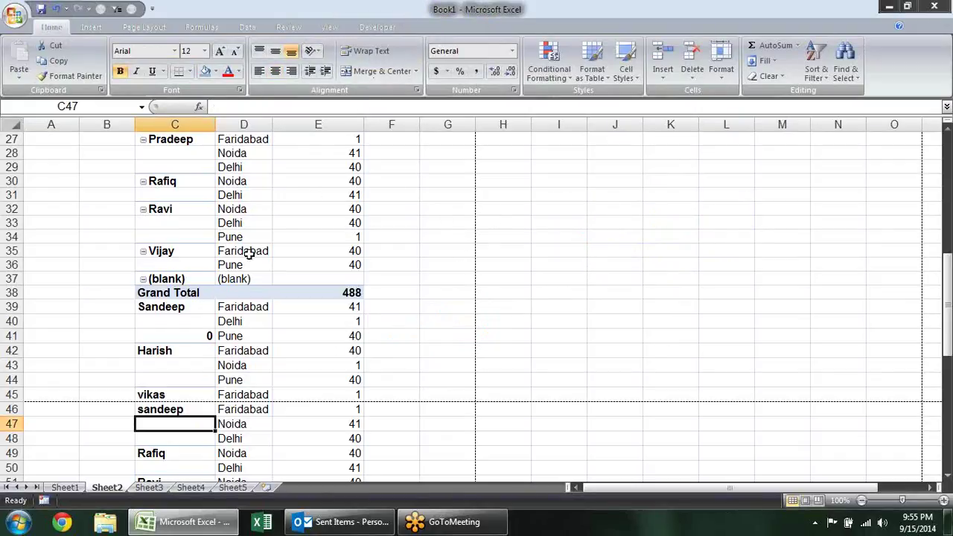
{"action": "left_click", "coordinate": [247, 214]}
Look through the Shapes and Signature Line options, then open the Insert Object dialog
{"action": "left_click", "coordinate": [92, 28]}
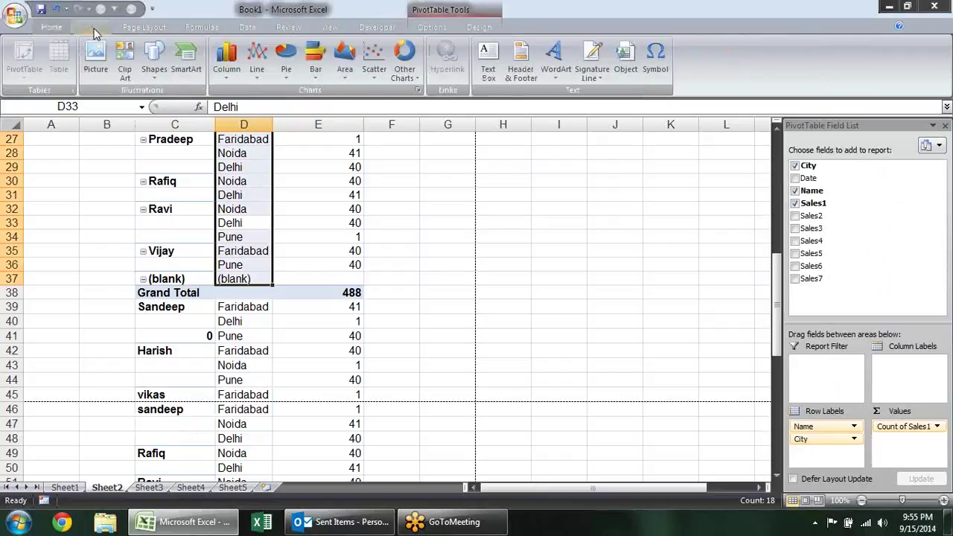
{"action": "left_click", "coordinate": [160, 72]}
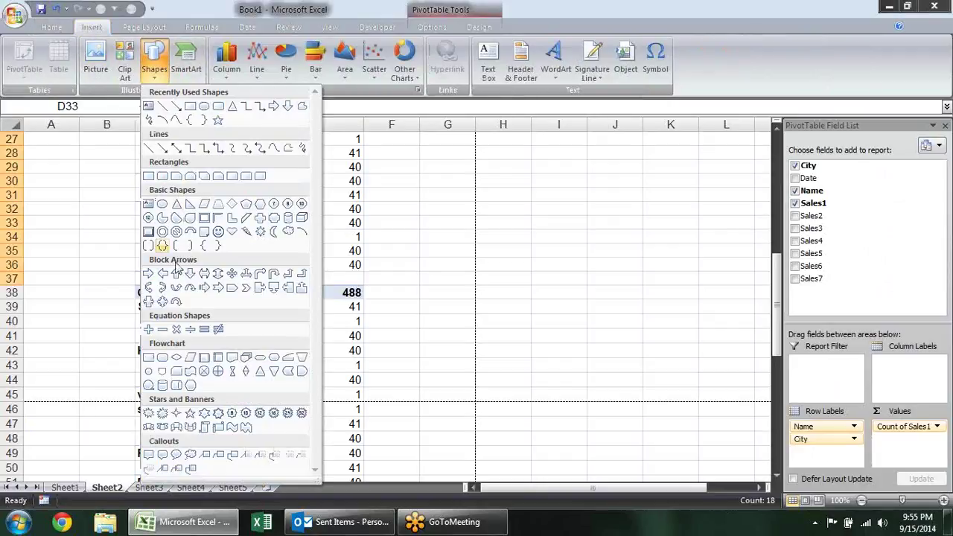
{"action": "left_click", "coordinate": [600, 192]}
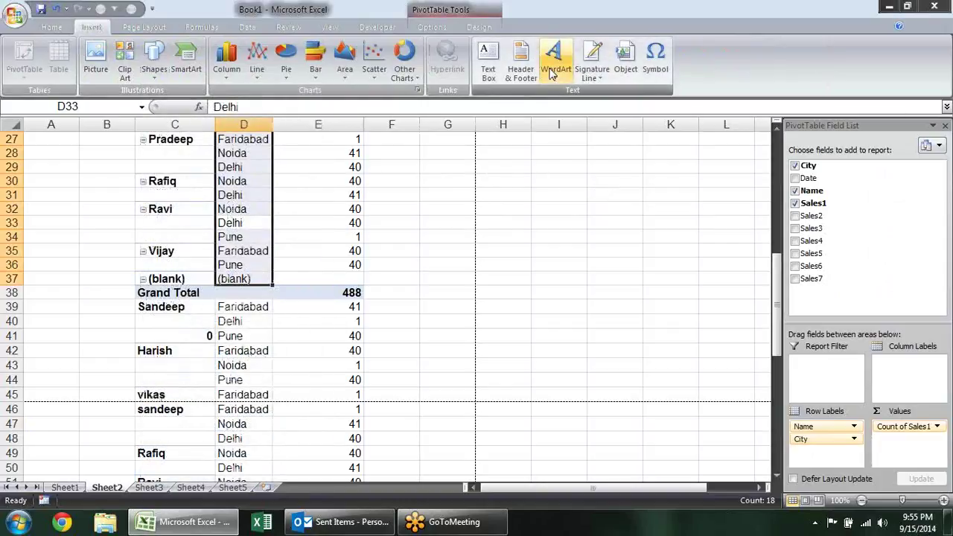
{"action": "left_click", "coordinate": [596, 74]}
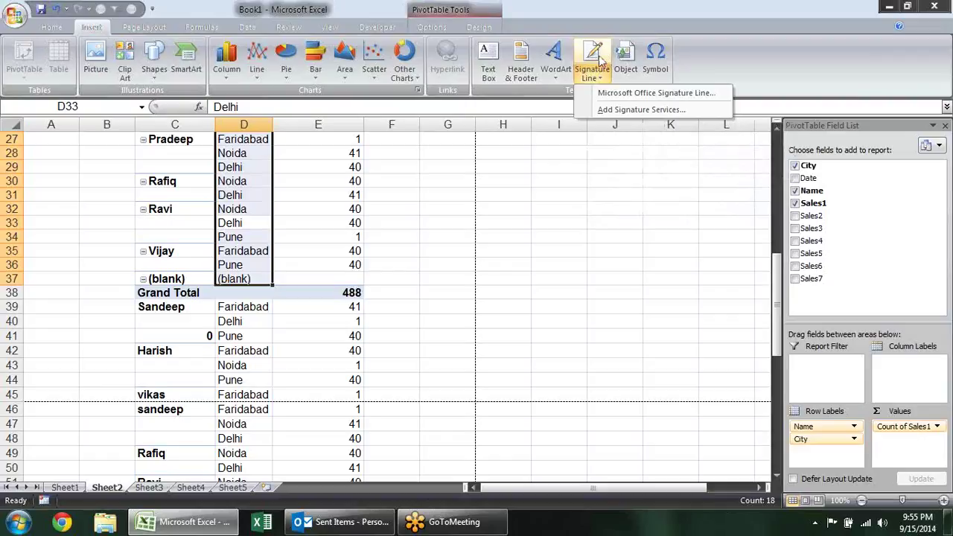
{"action": "left_click", "coordinate": [625, 56]}
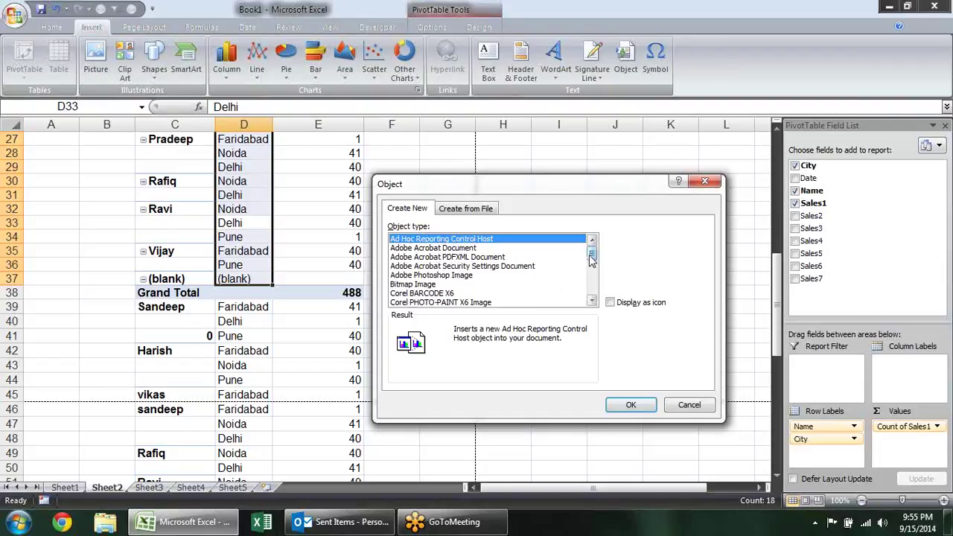
Embed a new Microsoft Office Word 97 - 2003 Document and stretch it to about row 47
{"action": "mouse_move", "coordinate": [592, 259]}
{"action": "left_mouse_down"}
{"action": "mouse_move", "coordinate": [590, 292]}
{"action": "mouse_move", "coordinate": [589, 275]}
{"action": "left_mouse_up"}
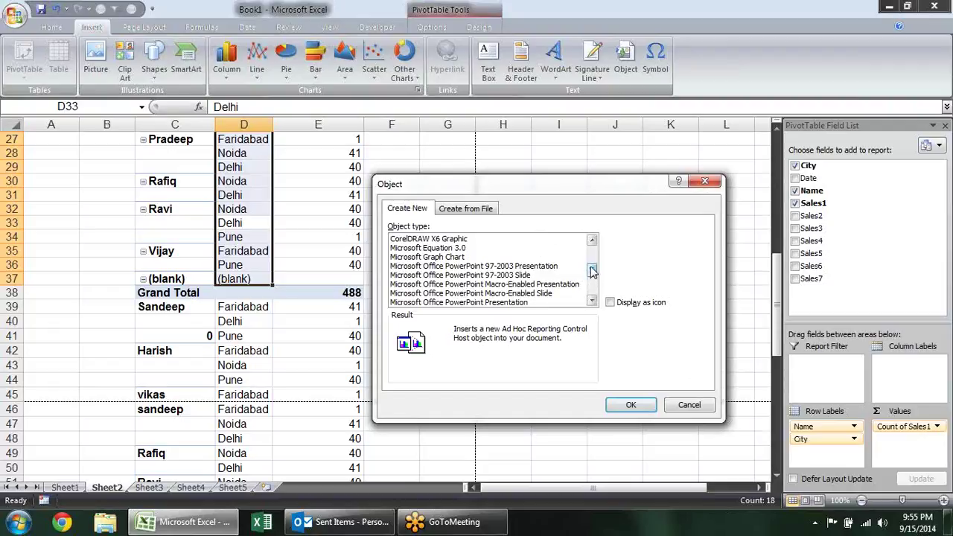
{"action": "left_click_drag", "start_coordinate": [592, 272], "coordinate": [594, 289]}
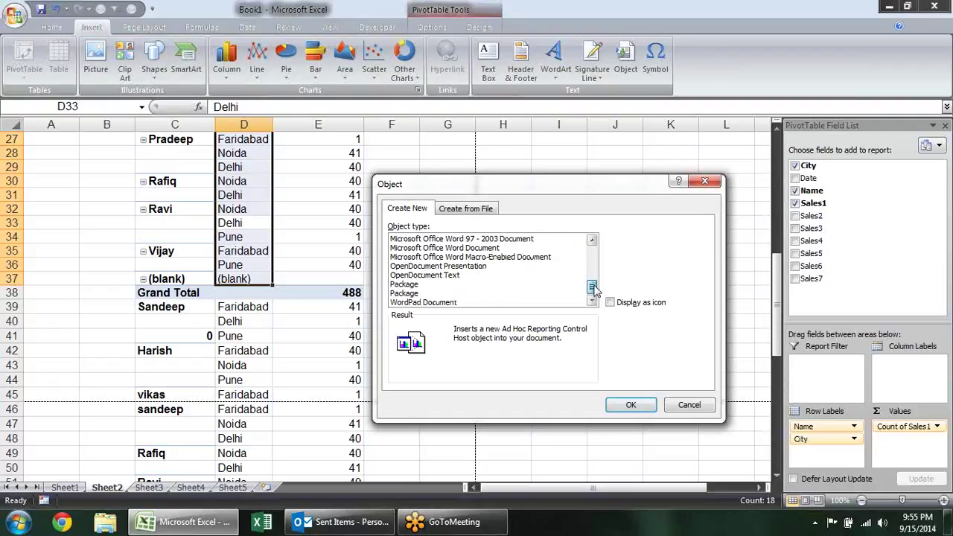
{"action": "left_click", "coordinate": [491, 240]}
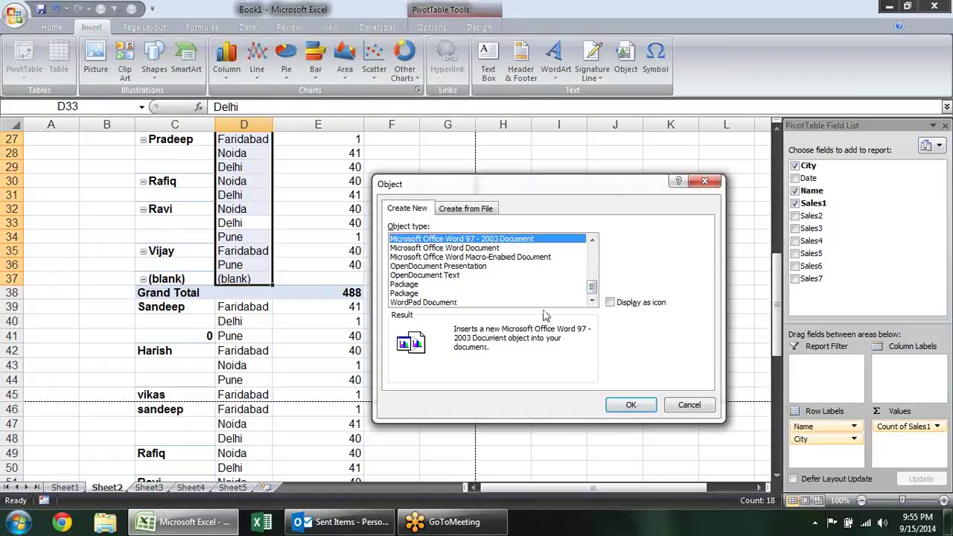
{"action": "left_click", "coordinate": [630, 406]}
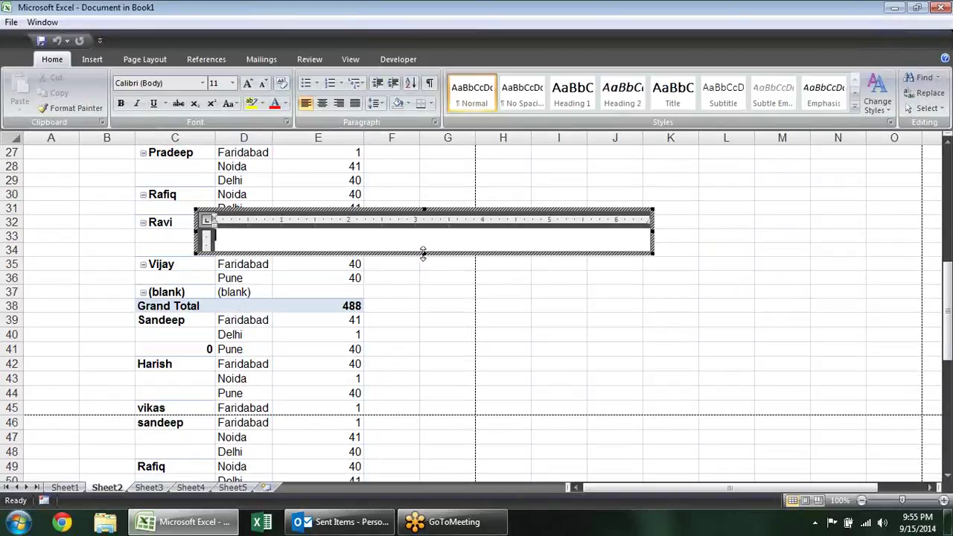
{"action": "left_click_drag", "start_coordinate": [423, 253], "coordinate": [423, 445]}
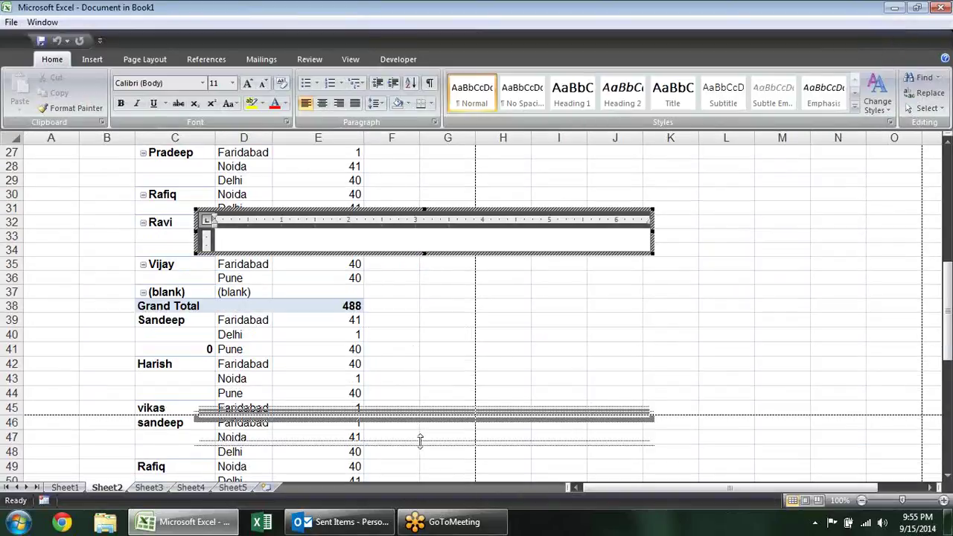
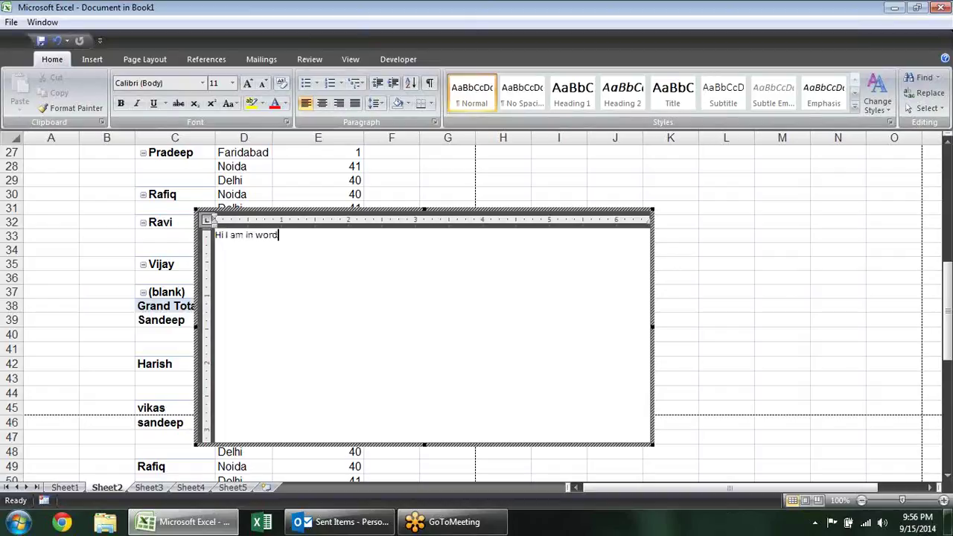
Make the 'Hi I am in word' text in the embedded Word object bold and grow it to 32 point
{"action": "triple_click", "coordinate": [282, 235]}
{"action": "key", "text": "ctrl+b"}
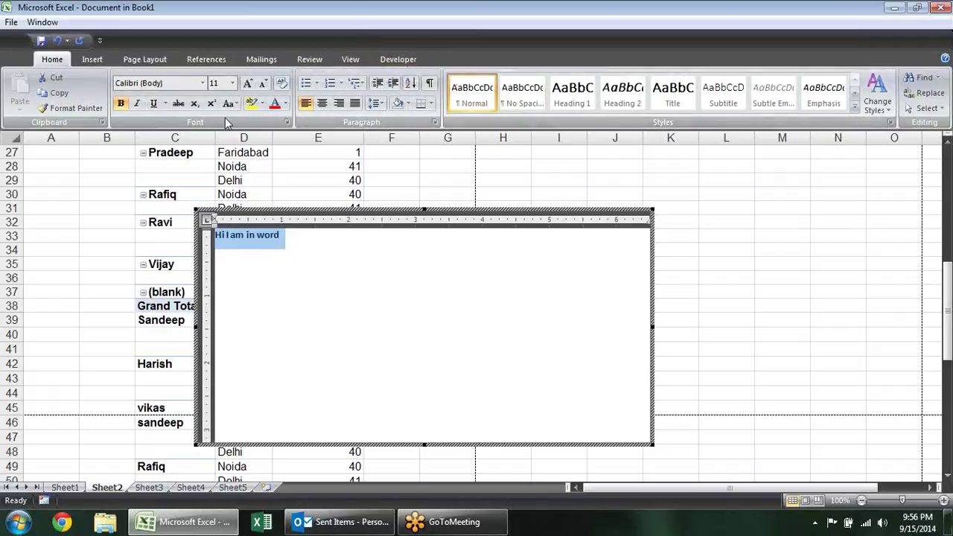
{"action": "left_click", "coordinate": [248, 82]}
{"action": "left_click", "coordinate": [248, 83]}
{"action": "left_click", "coordinate": [248, 83]}
{"action": "left_click", "coordinate": [247, 83]}
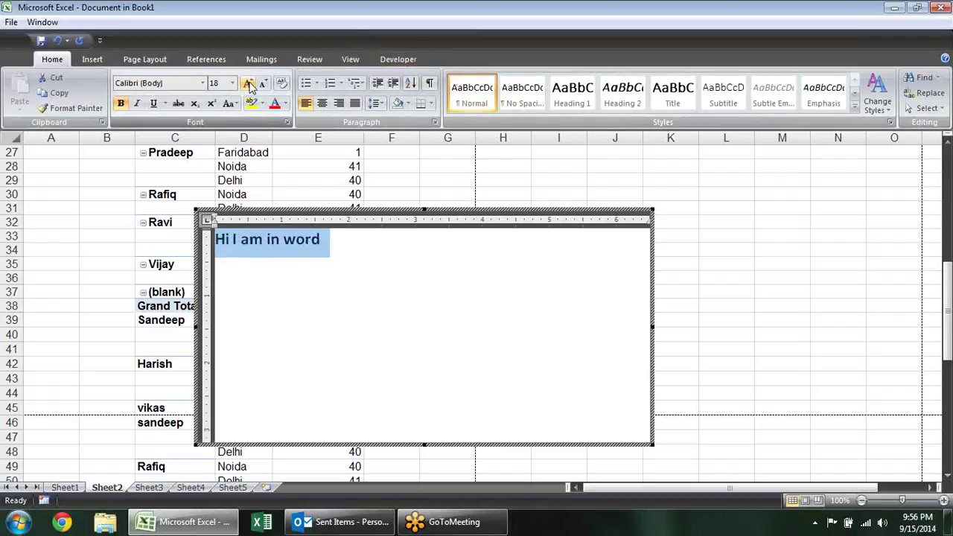
{"action": "left_click", "coordinate": [248, 83]}
{"action": "left_click", "coordinate": [248, 83]}
{"action": "left_click", "coordinate": [248, 83]}
{"action": "left_click", "coordinate": [248, 83]}
{"action": "left_click", "coordinate": [248, 82]}
{"action": "left_click", "coordinate": [248, 83]}
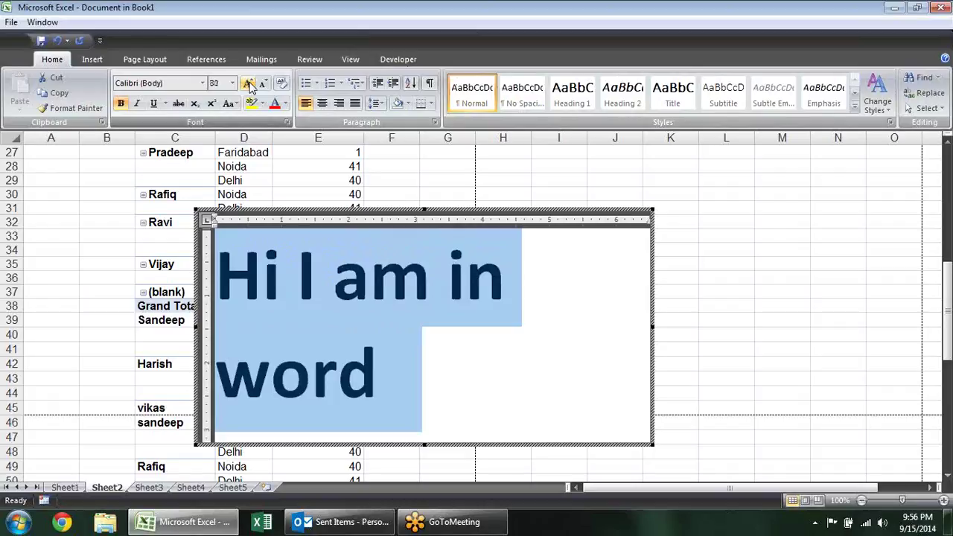
Delete the embedded Word object from Sheet2
{"action": "left_click", "coordinate": [719, 209]}
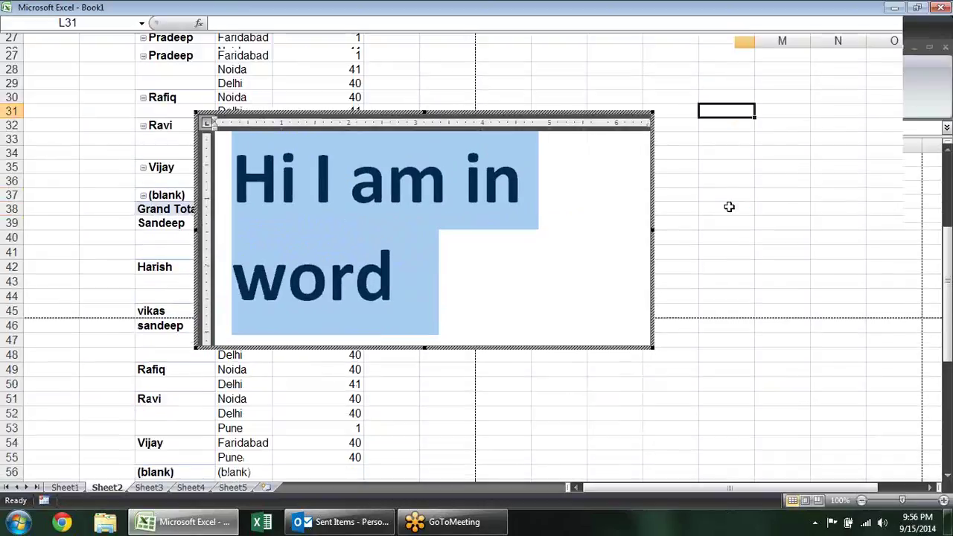
{"action": "left_click", "coordinate": [641, 236]}
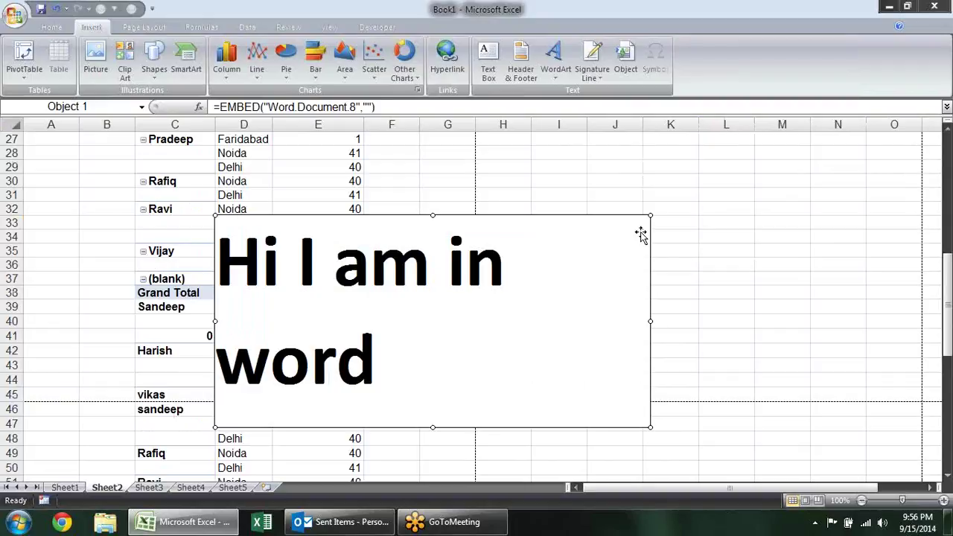
{"action": "key", "text": "Delete"}
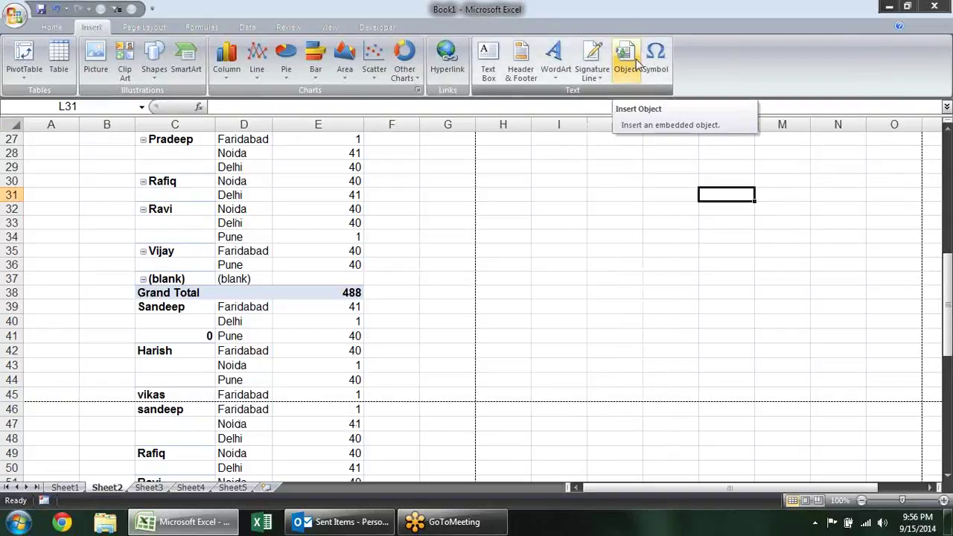
Insert the Wingdings Om symbol into cell L31
{"action": "left_click", "coordinate": [655, 60]}
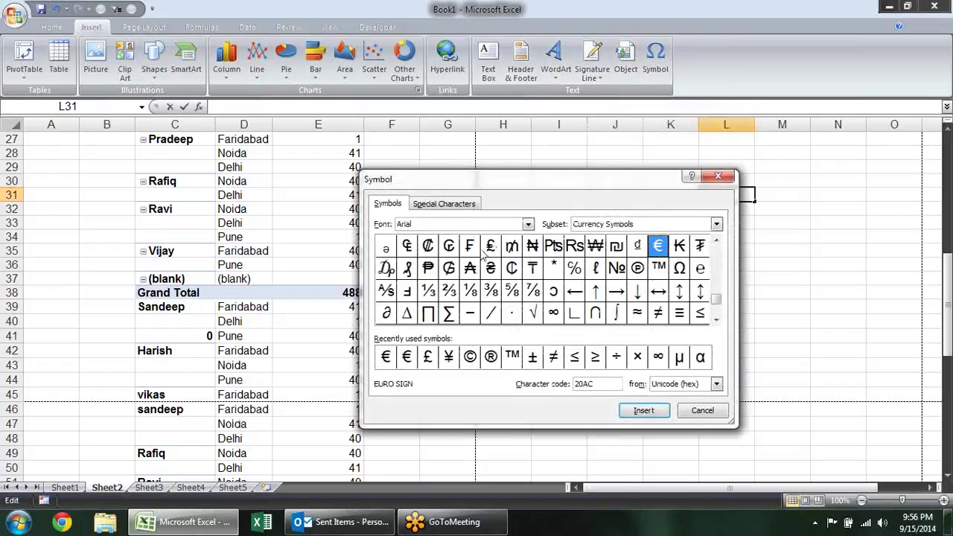
{"action": "left_click", "coordinate": [527, 228]}
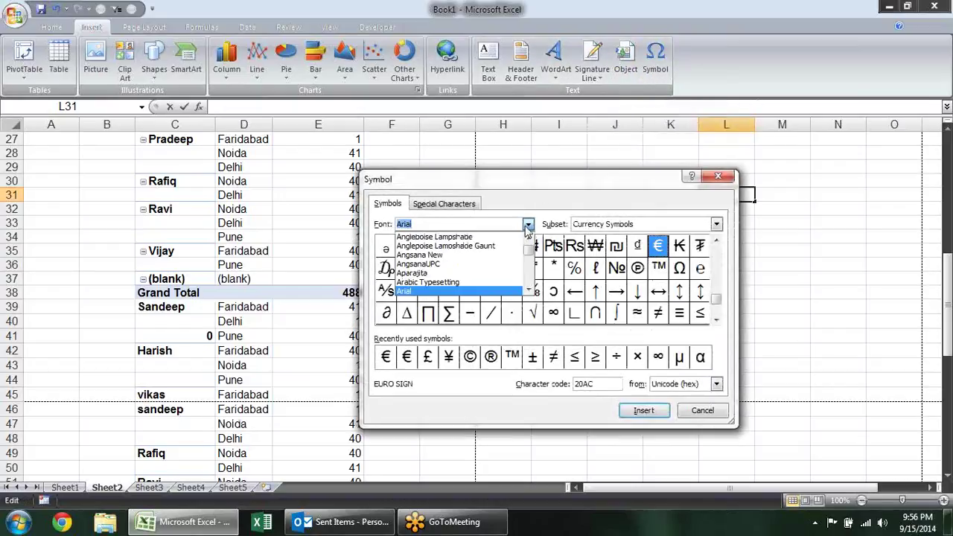
{"action": "left_click", "coordinate": [526, 289]}
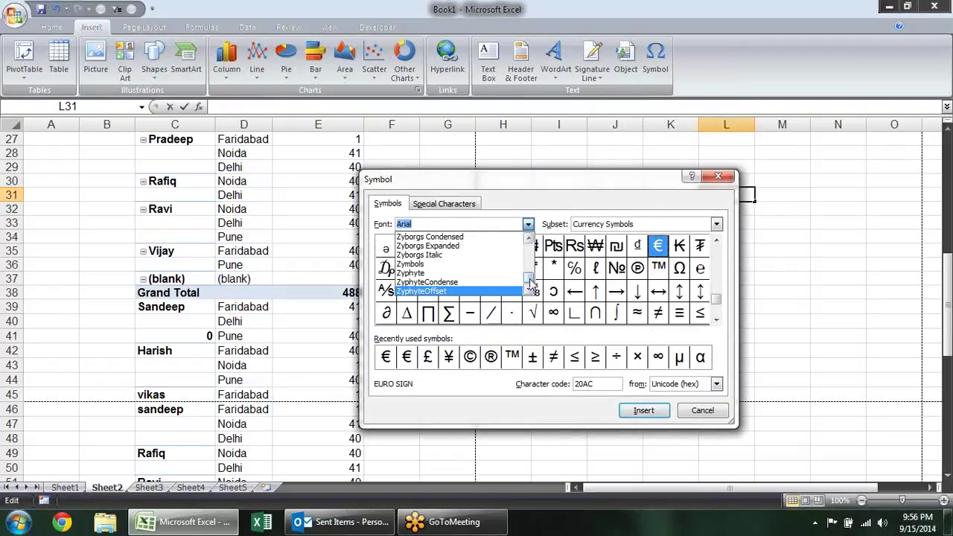
{"action": "type", "text": "wingdings"}
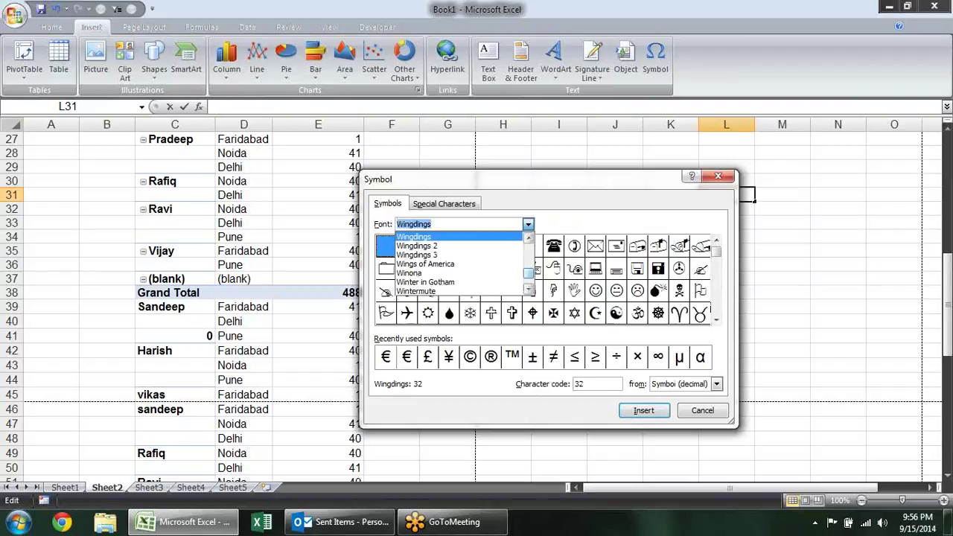
{"action": "key", "text": "Return"}
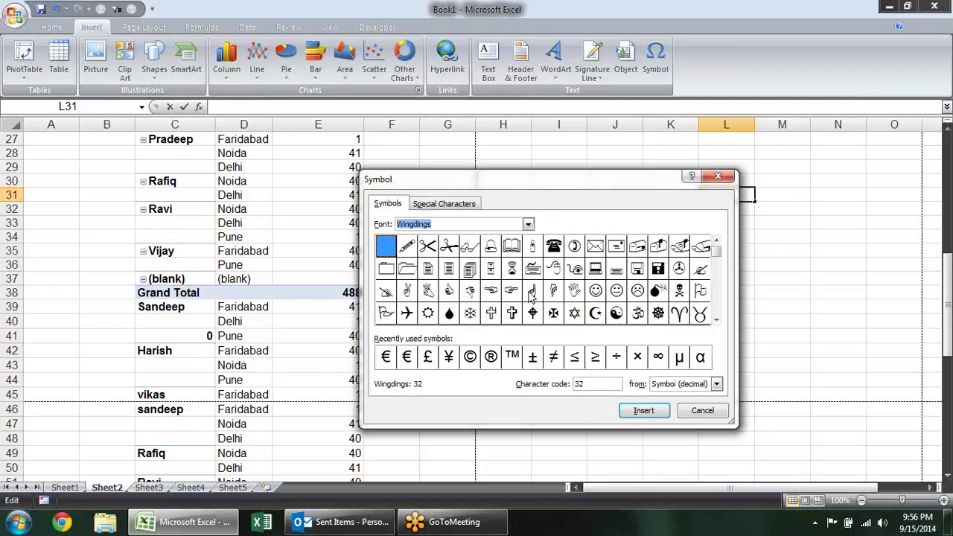
{"action": "left_click", "coordinate": [638, 313]}
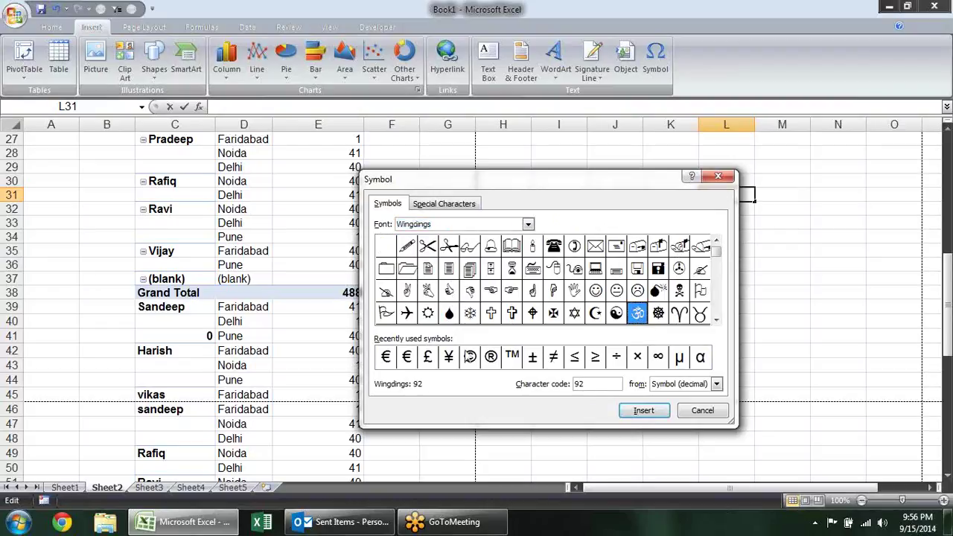
{"action": "left_click", "coordinate": [651, 412]}
{"action": "left_click", "coordinate": [703, 410]}
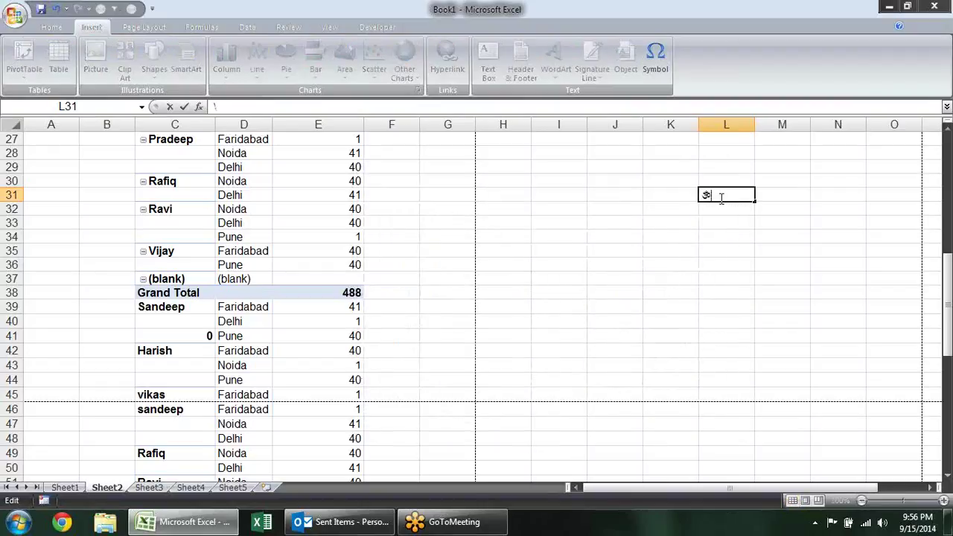
Enlarge the Om symbol in L31 to 72 point
{"action": "left_click", "coordinate": [50, 29]}
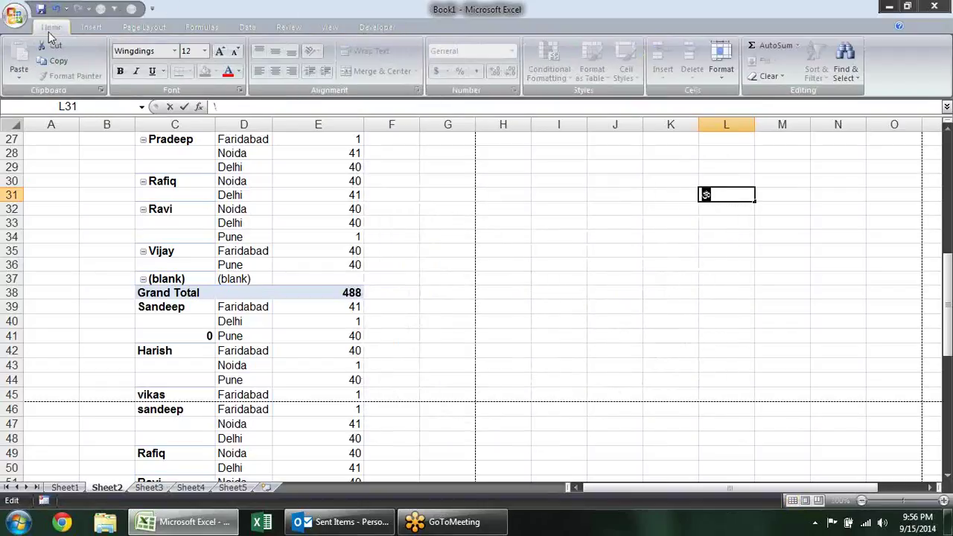
{"action": "left_click", "coordinate": [220, 52]}
{"action": "left_click", "coordinate": [220, 52]}
{"action": "left_click", "coordinate": [220, 52]}
{"action": "left_click", "coordinate": [220, 52]}
{"action": "left_click", "coordinate": [220, 52]}
{"action": "left_click", "coordinate": [221, 52]}
{"action": "left_click", "coordinate": [221, 53]}
{"action": "left_click", "coordinate": [221, 52]}
{"action": "left_click", "coordinate": [221, 52]}
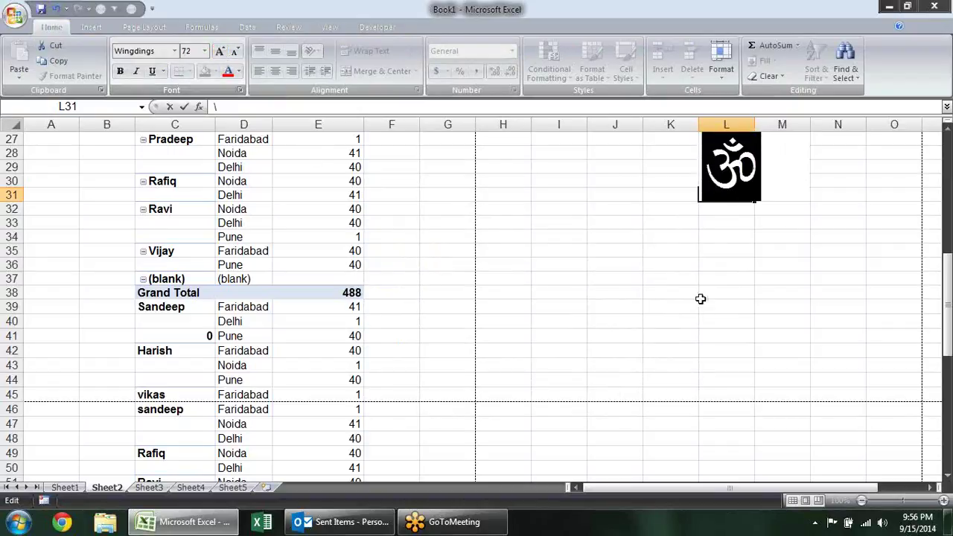
{"action": "left_click", "coordinate": [701, 299]}
Select cell L31 with the Om symbol, then cell K31
{"action": "left_click", "coordinate": [741, 229]}
{"action": "left_click", "coordinate": [720, 277]}
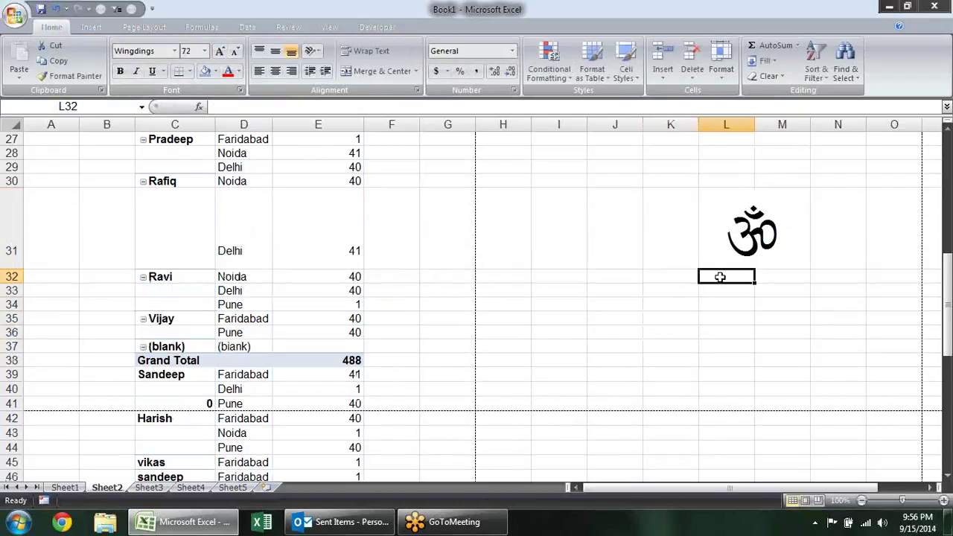
{"action": "left_click", "coordinate": [761, 265]}
{"action": "left_click", "coordinate": [723, 244]}
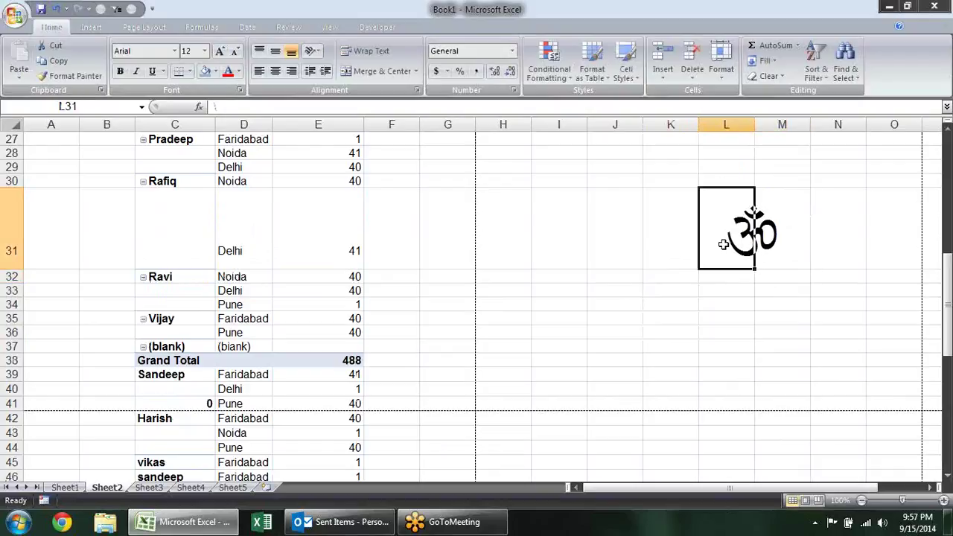
{"action": "left_click", "coordinate": [662, 240]}
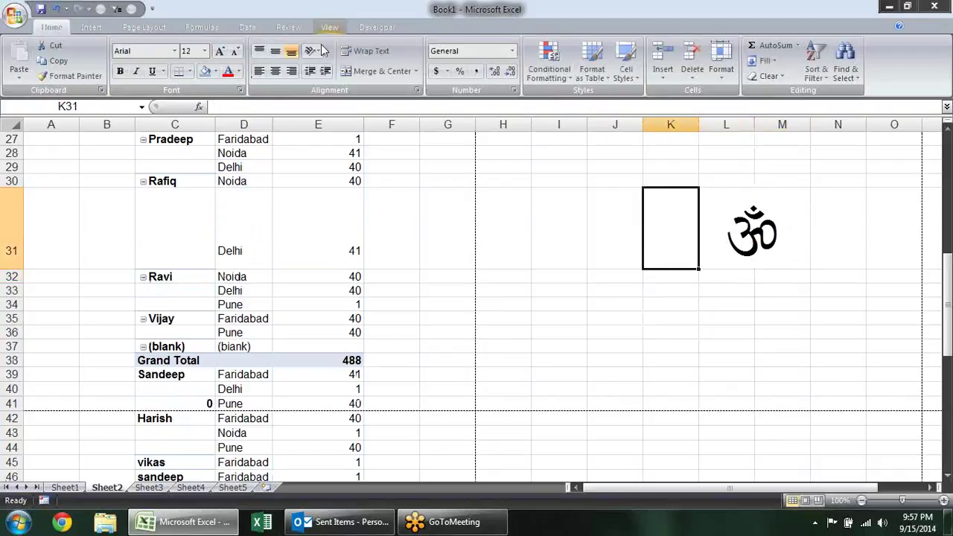
{"action": "left_click", "coordinate": [91, 26]}
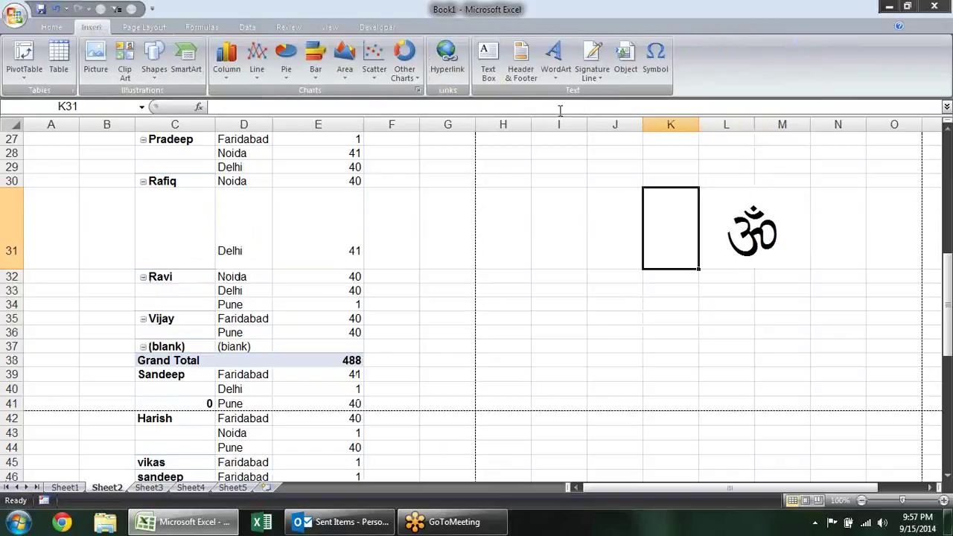
Set Sheet2 to landscape orientation and view it in Print Preview
{"action": "left_click", "coordinate": [157, 31]}
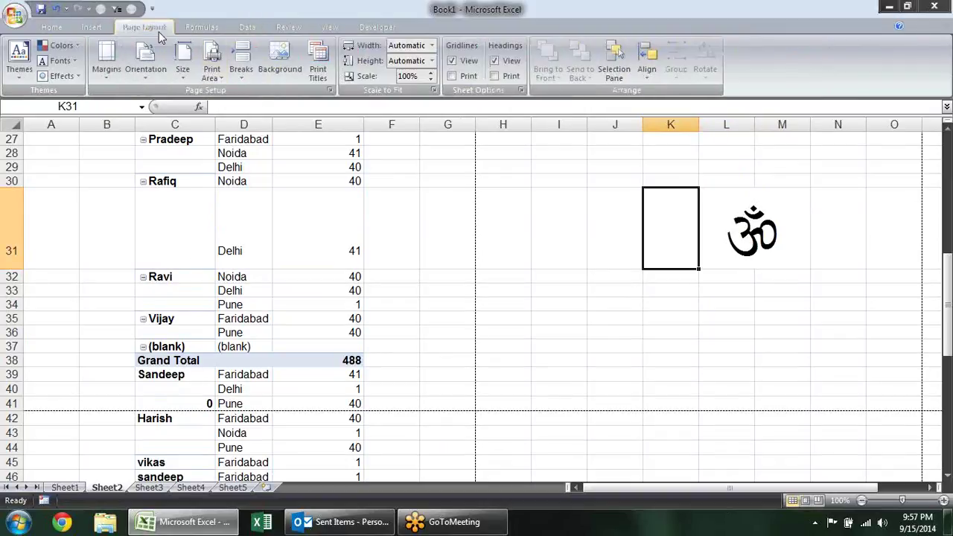
{"action": "left_click", "coordinate": [450, 222]}
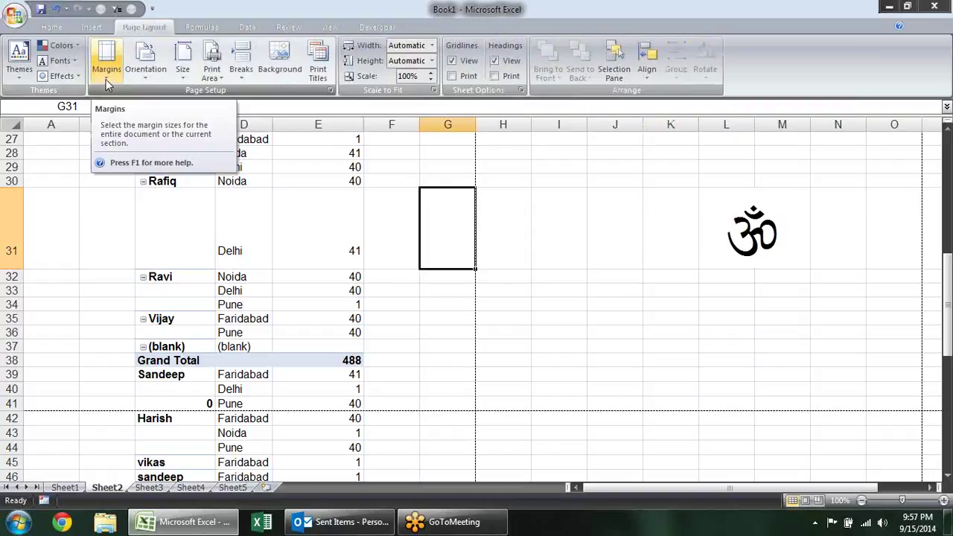
{"action": "left_click", "coordinate": [328, 89]}
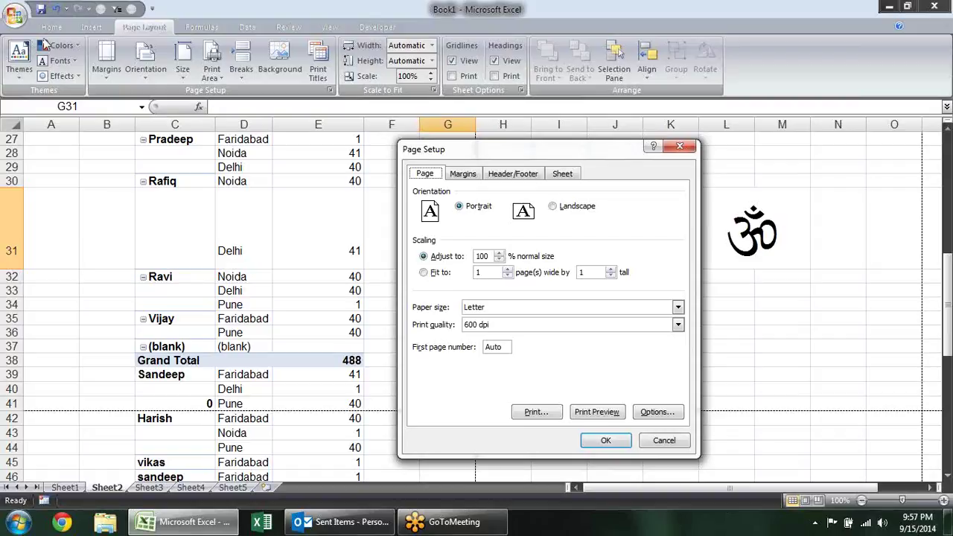
{"action": "left_click", "coordinate": [562, 208]}
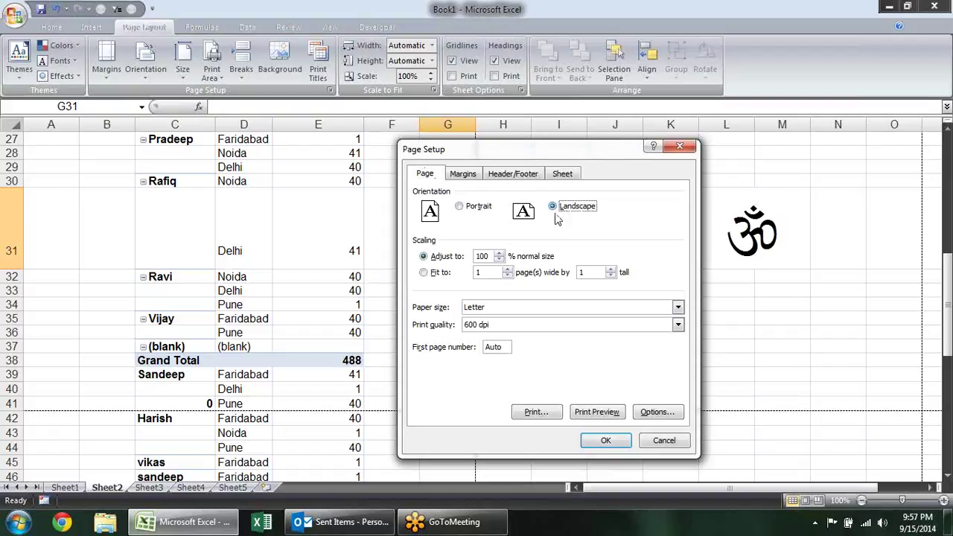
{"action": "key", "text": "Return"}
{"action": "key", "text": "alt+f"}
{"action": "key", "text": "w"}
{"action": "key", "text": "v"}
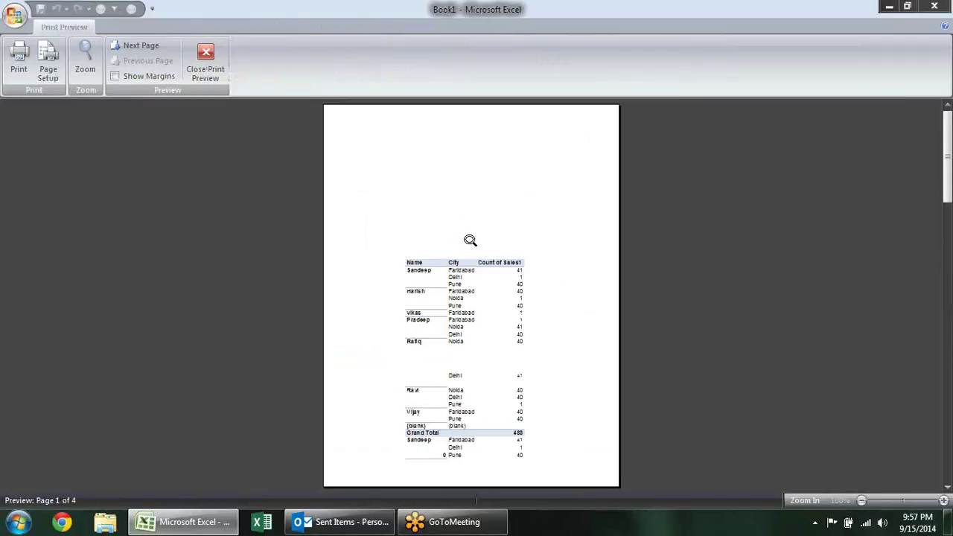
{"action": "key", "text": "alt+s"}
{"action": "left_click", "coordinate": [555, 209]}
{"action": "left_click", "coordinate": [606, 440]}
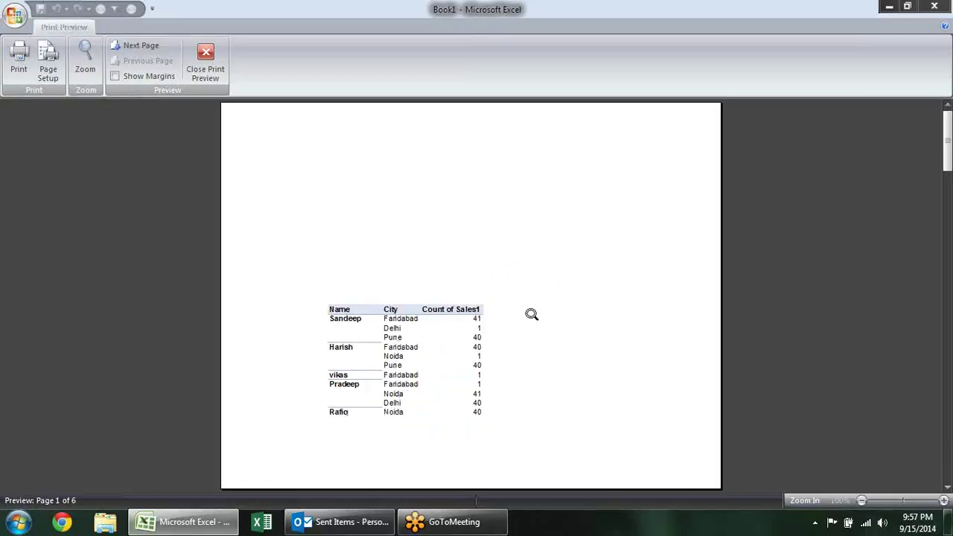
Scale the sheet to fit one page, then switch the orientation back to portrait
{"action": "key", "text": "alt+s"}
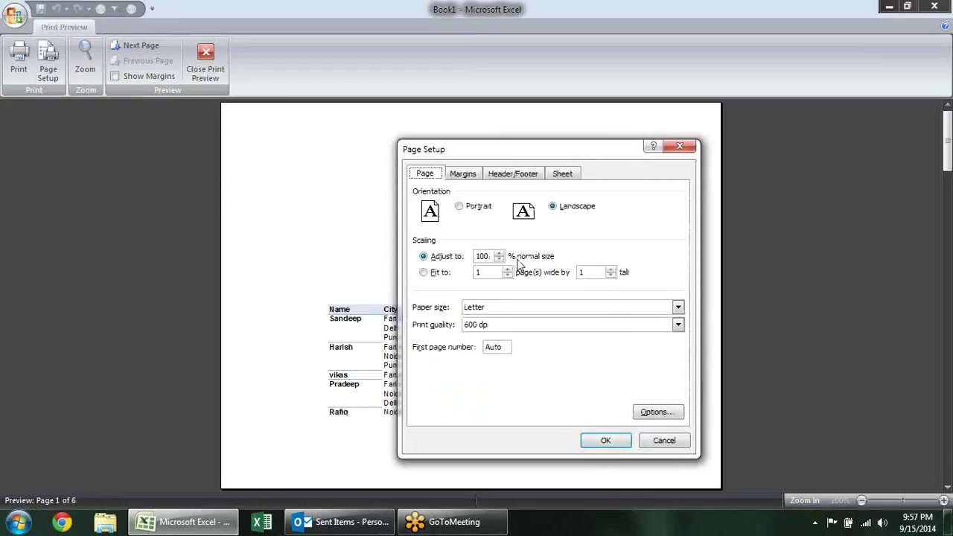
{"action": "double_click", "coordinate": [480, 256]}
{"action": "left_click", "coordinate": [443, 273]}
{"action": "left_click", "coordinate": [592, 441]}
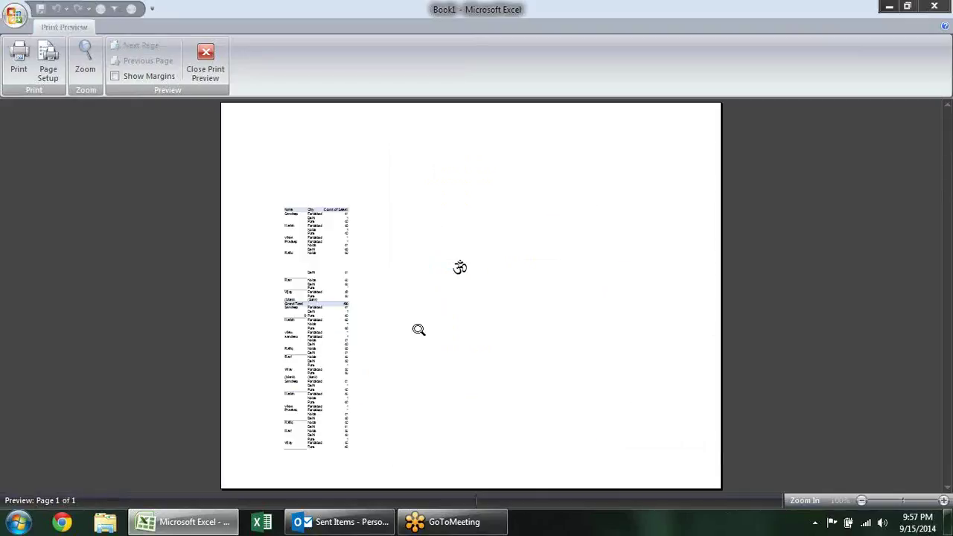
{"action": "key", "text": "alt+s"}
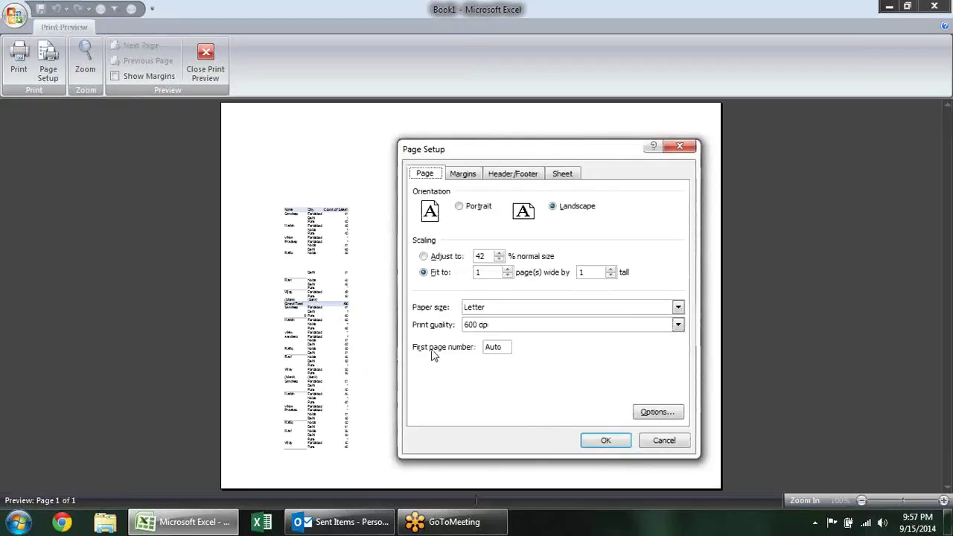
{"action": "left_click", "coordinate": [478, 207]}
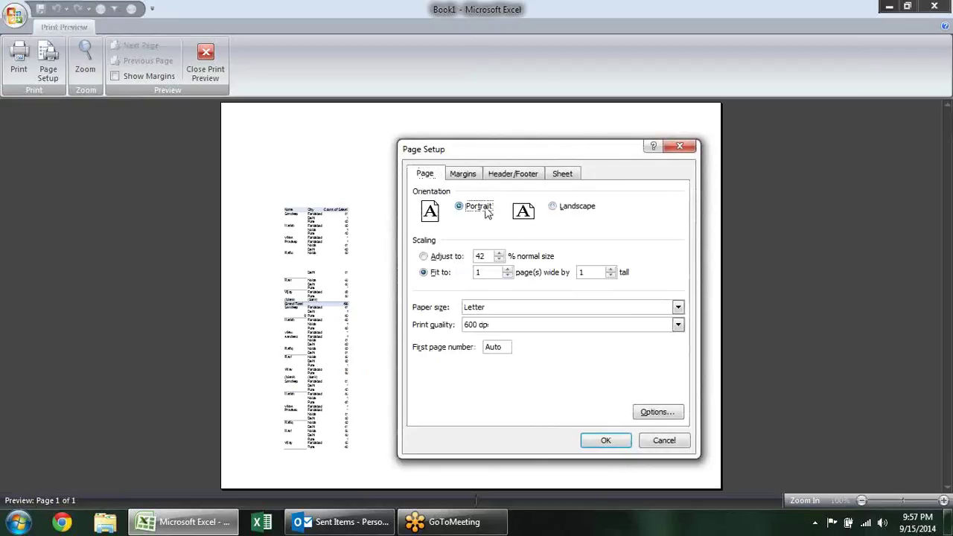
{"action": "left_click", "coordinate": [602, 443]}
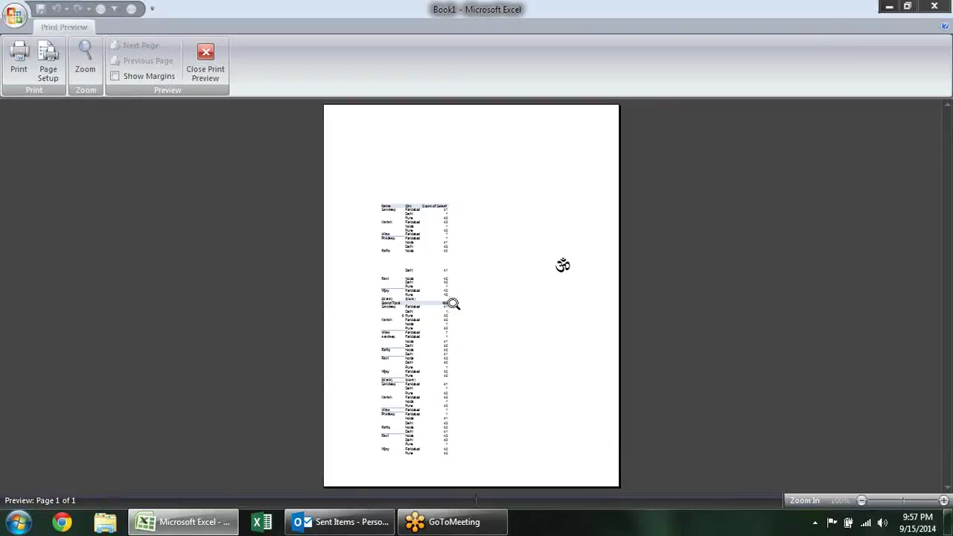
Clear the pages-tall value so it fits 1 page wide, and scroll both preview pages
{"action": "key", "text": "alt+s"}
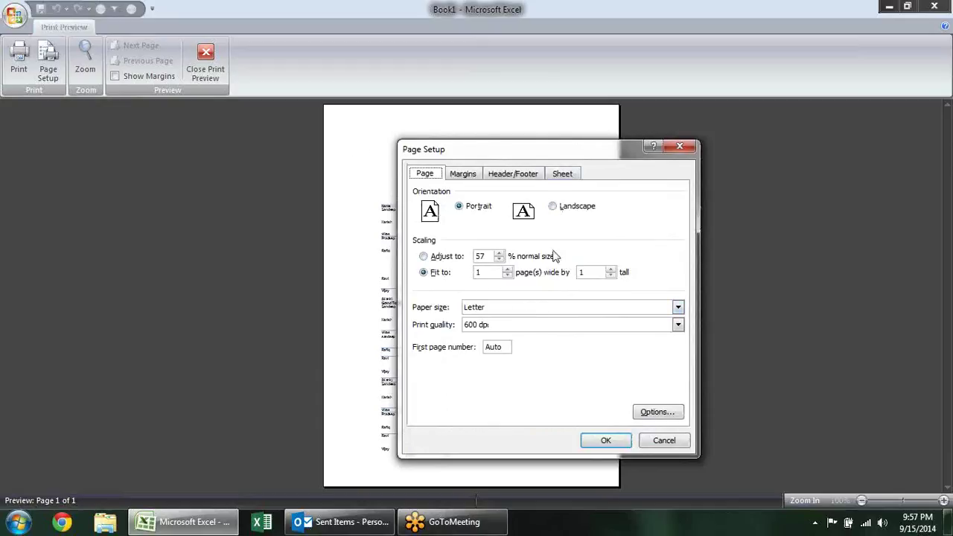
{"action": "left_click_drag", "start_coordinate": [587, 271], "coordinate": [571, 274]}
{"action": "left_click", "coordinate": [606, 440]}
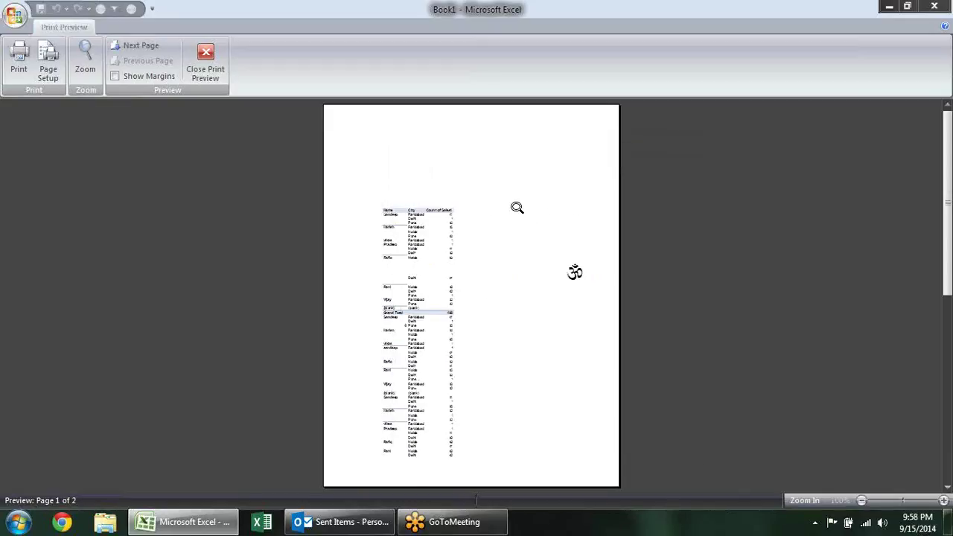
{"action": "scroll", "coordinate": [511, 293], "scroll_direction": "down", "scroll_amount": 1}
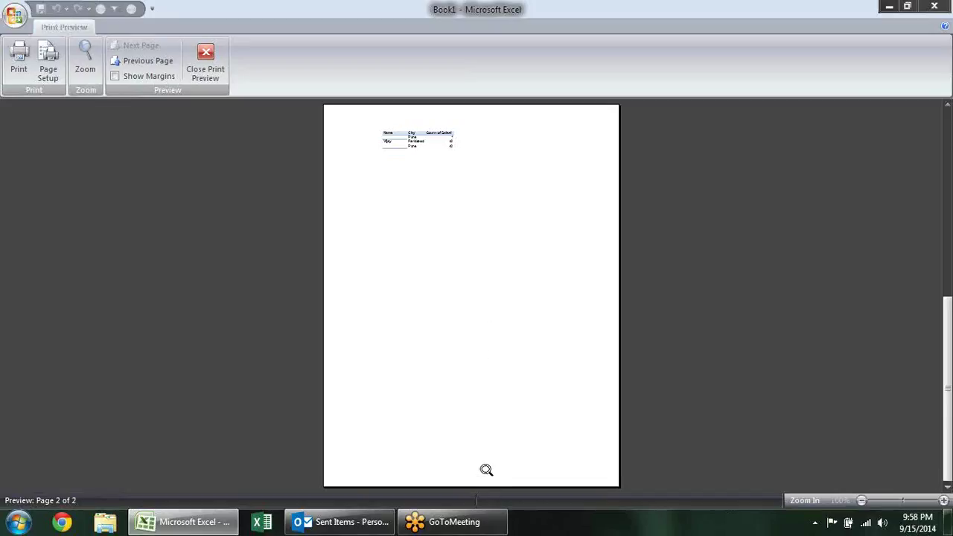
{"action": "scroll", "coordinate": [488, 469], "scroll_direction": "up", "scroll_amount": 1}
Clear the pages-wide value so the whole sheet fits on one page
{"action": "key", "text": "alt+s"}
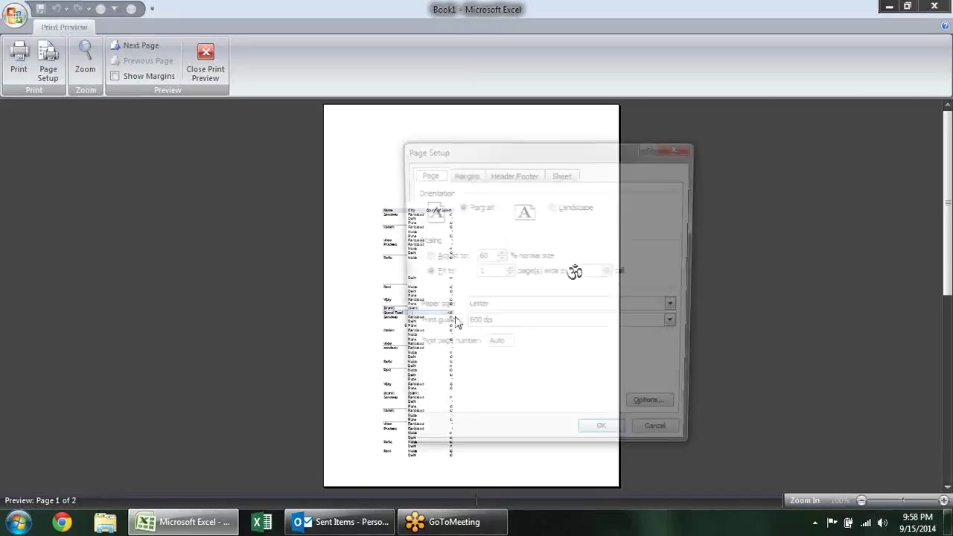
{"action": "left_click", "coordinate": [580, 272]}
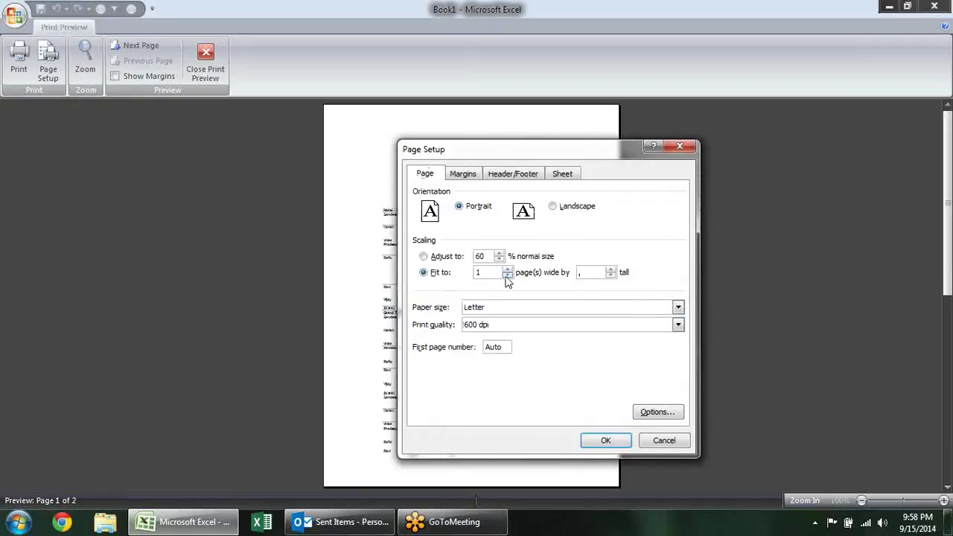
{"action": "left_click_drag", "start_coordinate": [493, 272], "coordinate": [465, 279]}
{"action": "key", "text": "Delete"}
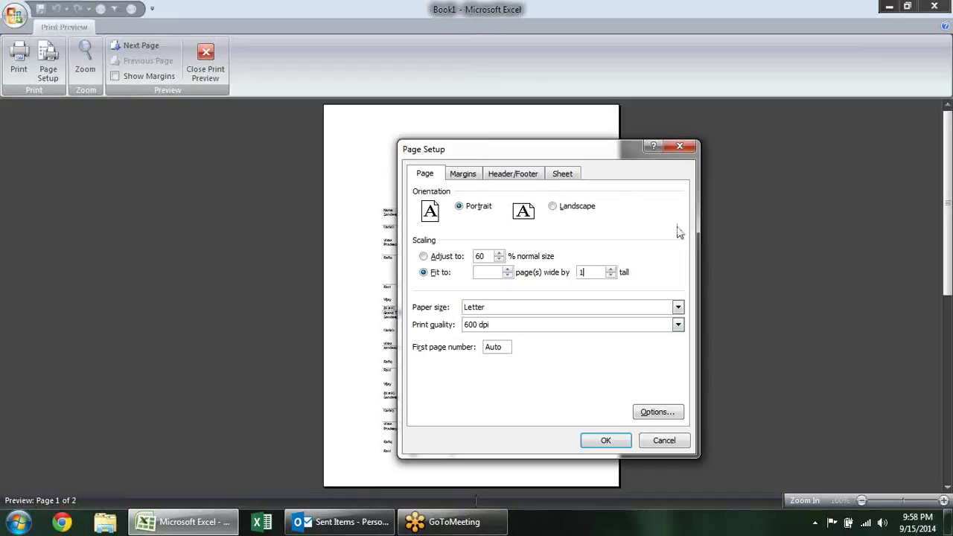
{"action": "left_click", "coordinate": [606, 441]}
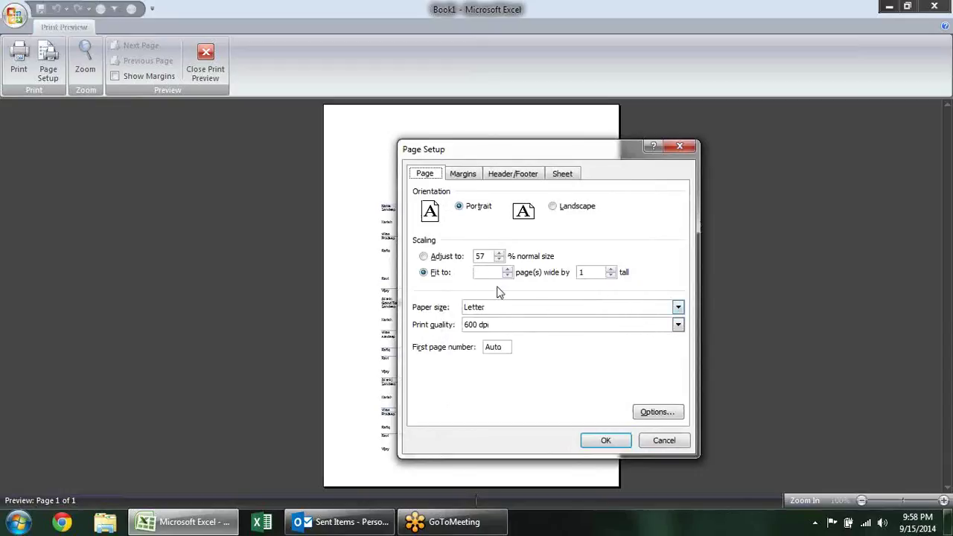
Narrow the top, left and right margins by dragging the margin guides in the preview
{"action": "left_click", "coordinate": [463, 174]}
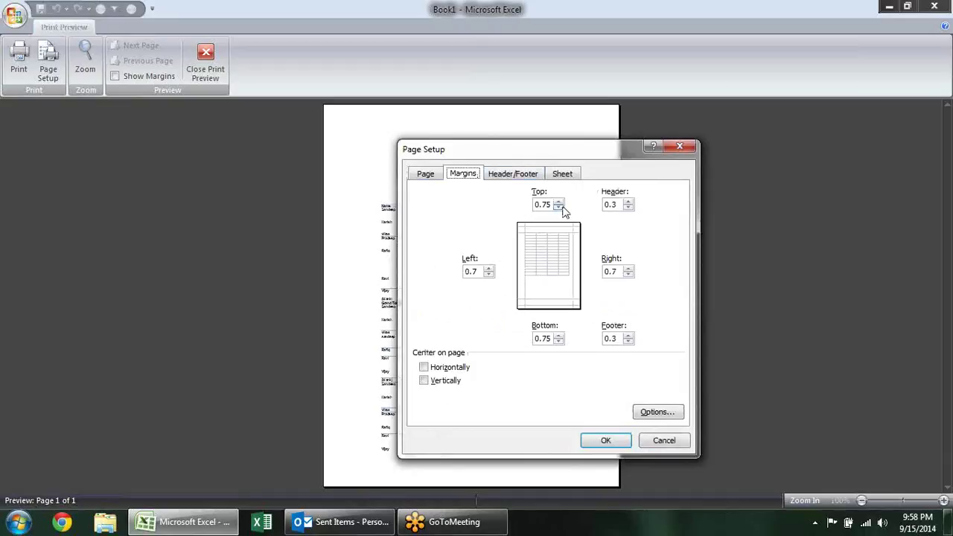
{"action": "key", "text": "Return"}
{"action": "left_click", "coordinate": [137, 75]}
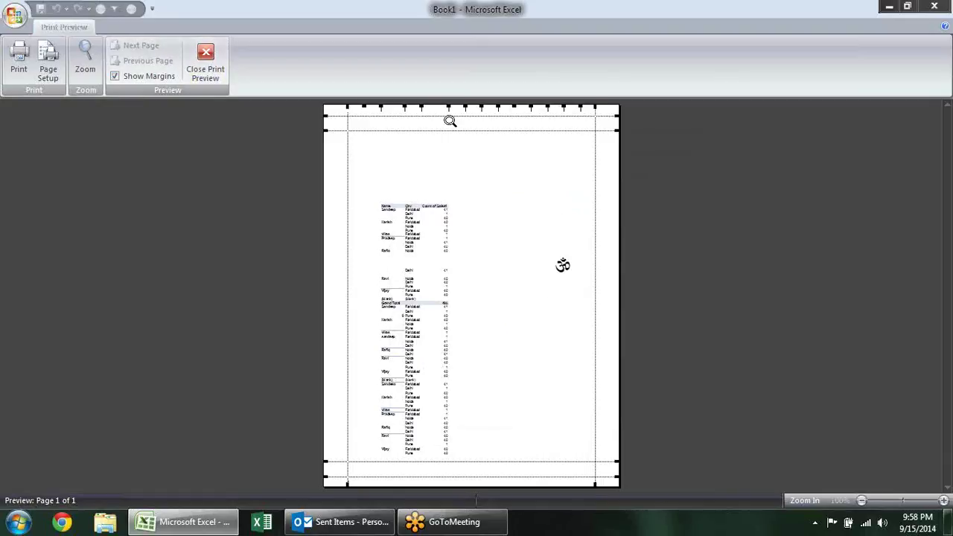
{"action": "left_click_drag", "start_coordinate": [442, 131], "coordinate": [442, 123]}
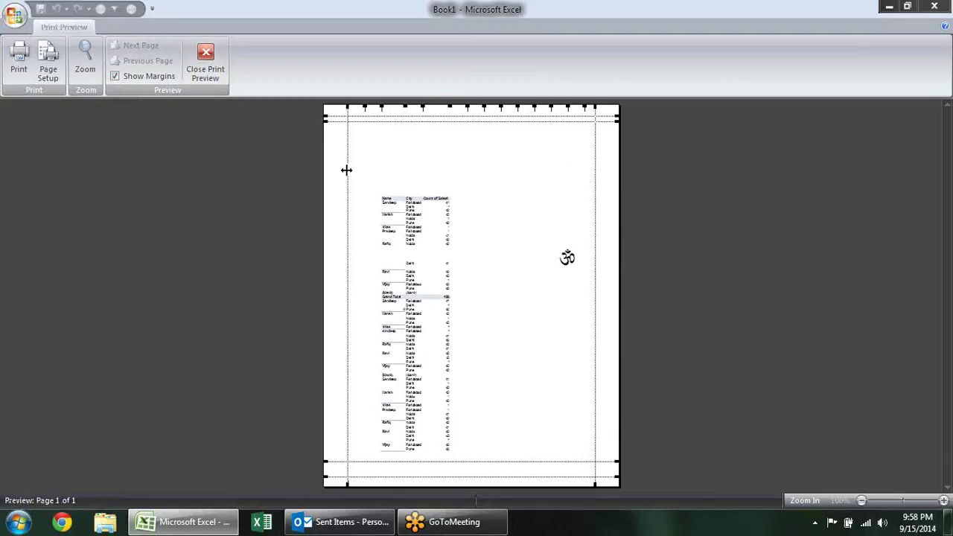
{"action": "left_click_drag", "start_coordinate": [347, 158], "coordinate": [337, 158]}
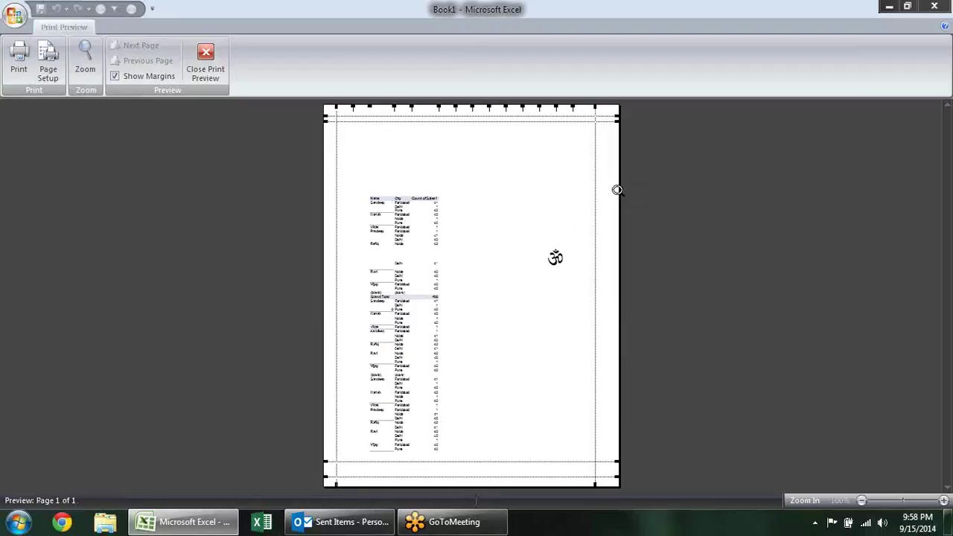
{"action": "left_click_drag", "start_coordinate": [595, 187], "coordinate": [607, 186]}
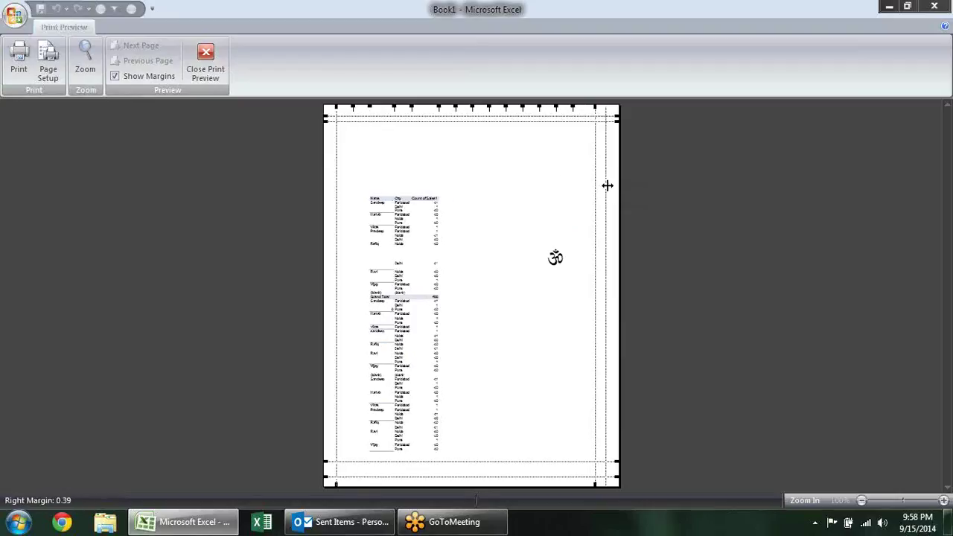
Centre the sheet horizontally and vertically on the page, then bring up the Header/Footer settings
{"action": "double_click", "coordinate": [521, 345]}
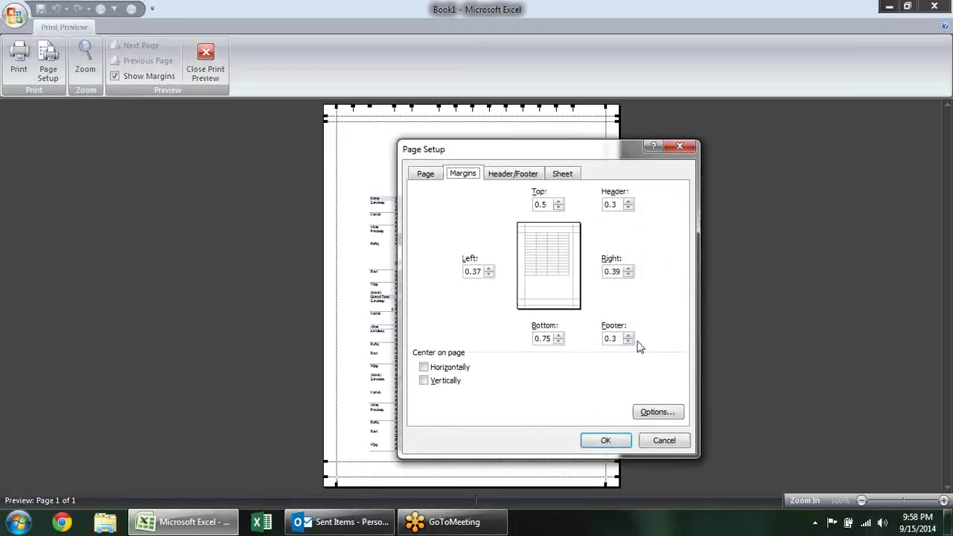
{"action": "left_click", "coordinate": [458, 367]}
{"action": "left_click", "coordinate": [447, 381]}
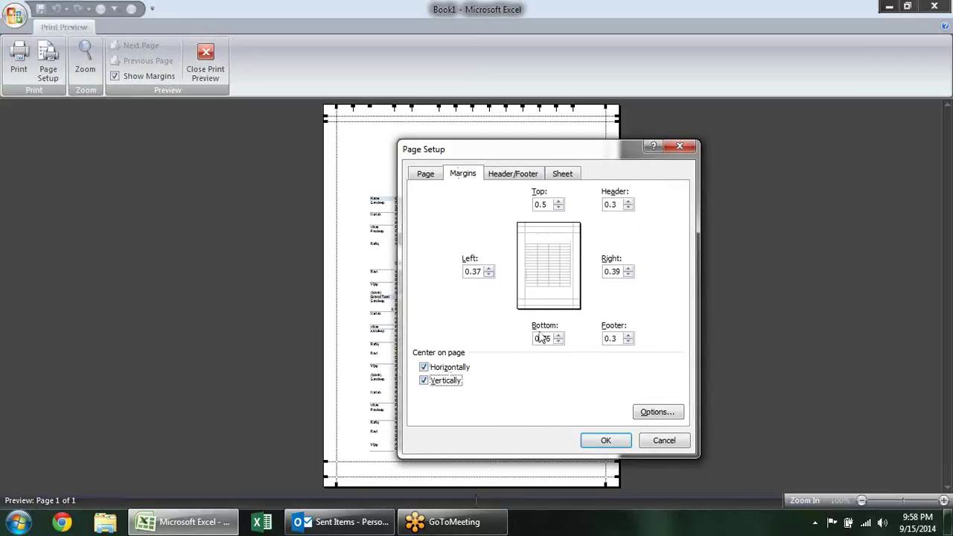
{"action": "left_click", "coordinate": [593, 443]}
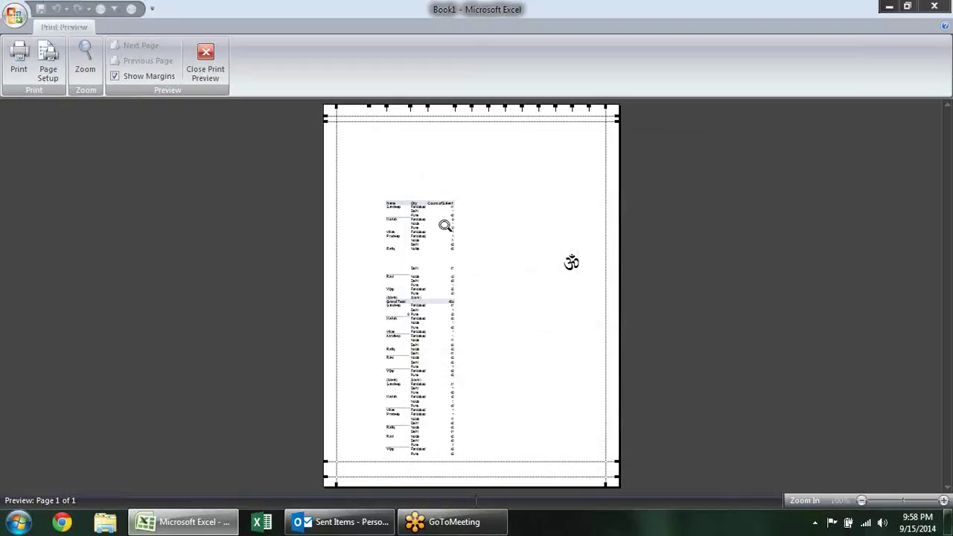
{"action": "left_click", "coordinate": [48, 60]}
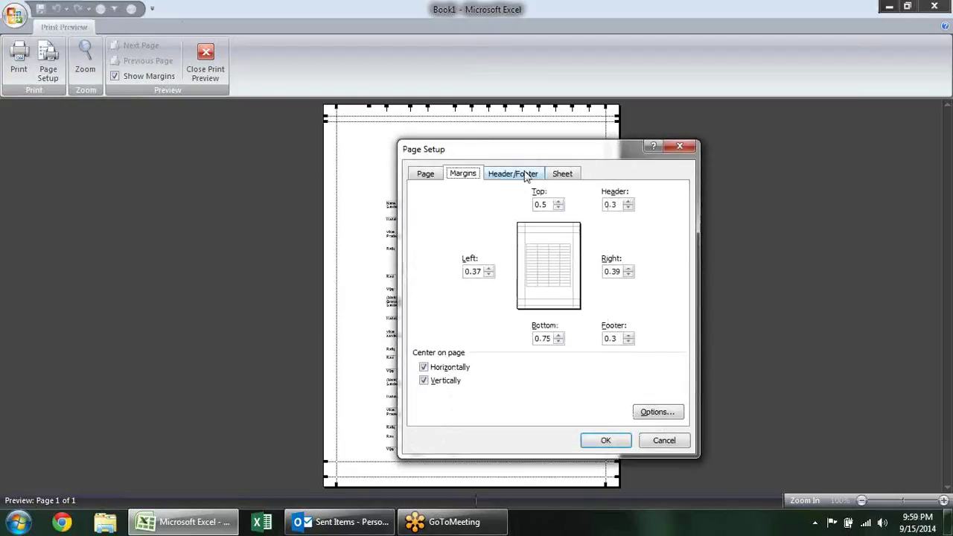
{"action": "left_click", "coordinate": [521, 174]}
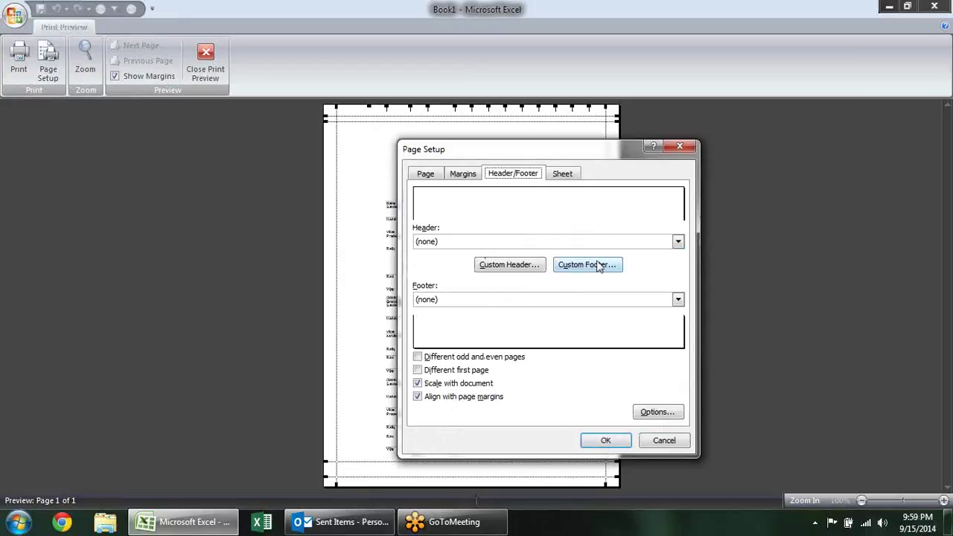
Create a right-section custom footer reading page number 'of' total pages
{"action": "left_click", "coordinate": [521, 265]}
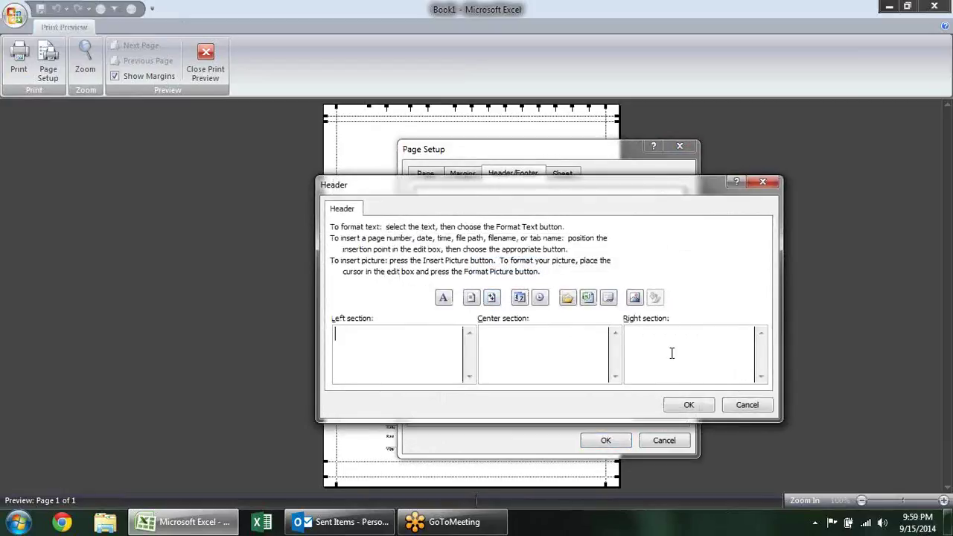
{"action": "key", "text": "Return"}
{"action": "left_click", "coordinate": [569, 270]}
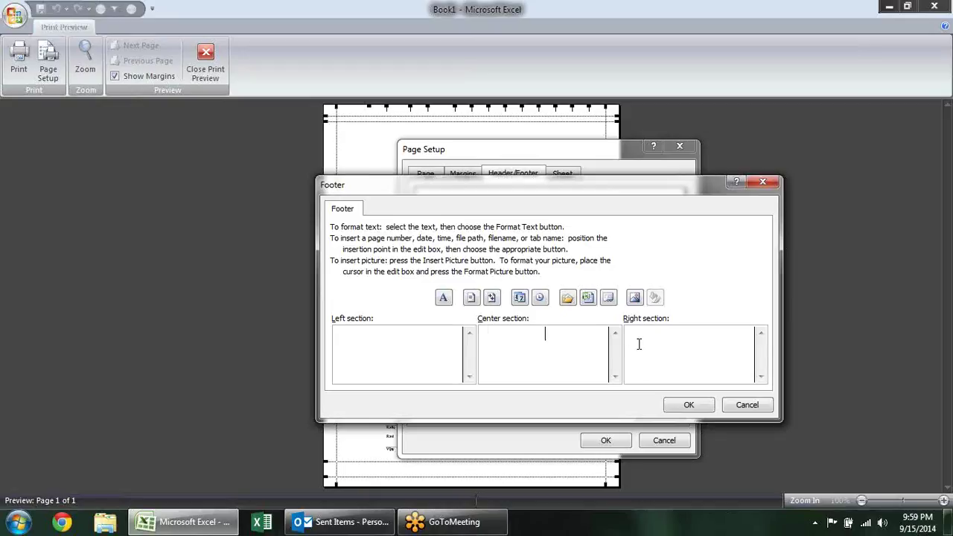
{"action": "left_click", "coordinate": [520, 298]}
{"action": "key", "text": "BackSpace"}
{"action": "key", "text": "BackSpace"}
{"action": "key", "text": "BackSpace"}
{"action": "key", "text": "BackSpace"}
{"action": "key", "text": "BackSpace"}
{"action": "key", "text": "BackSpace"}
{"action": "left_click", "coordinate": [472, 298]}
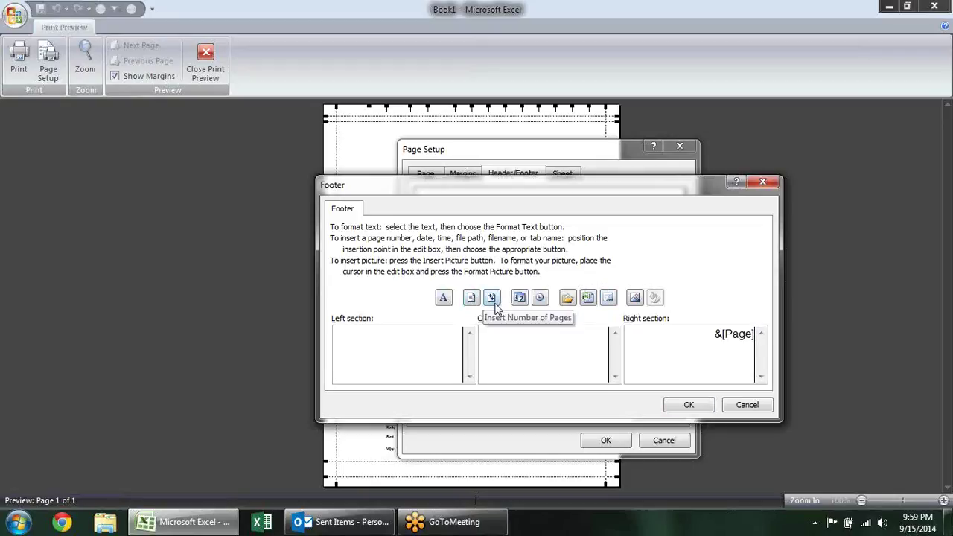
{"action": "type", "text": " of"}
{"action": "left_click", "coordinate": [493, 301]}
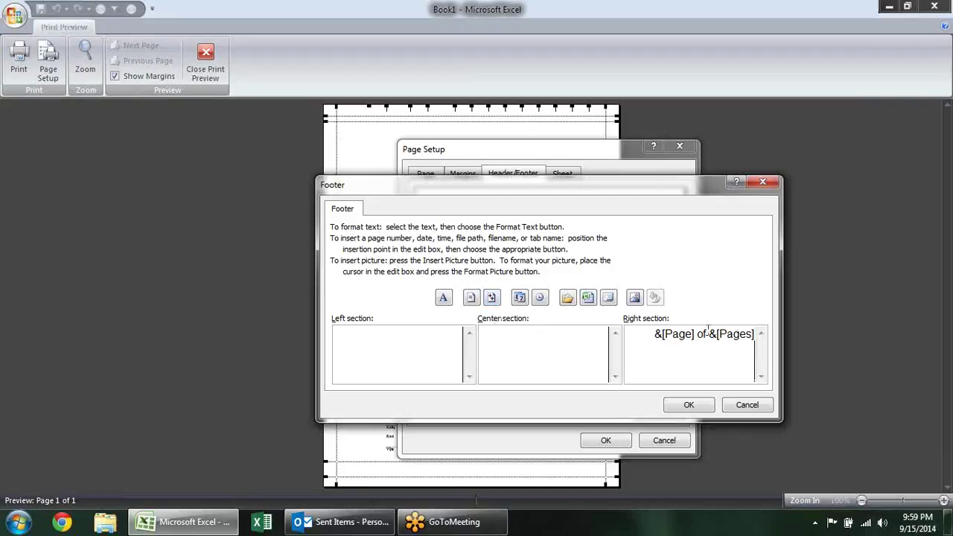
{"action": "left_click", "coordinate": [689, 404]}
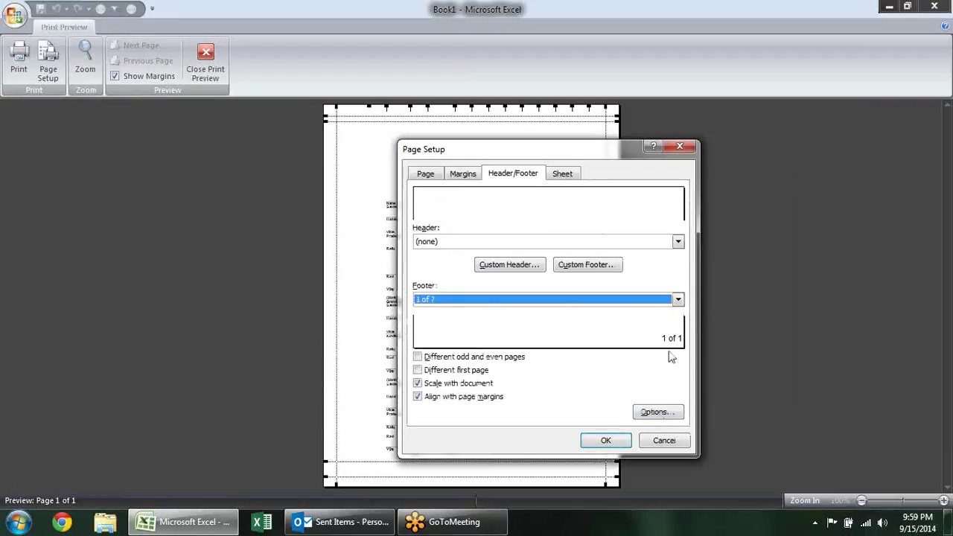
Keep the '1 of ?' footer, give the first page a different footer, and return to Normal view
{"action": "left_click", "coordinate": [677, 300]}
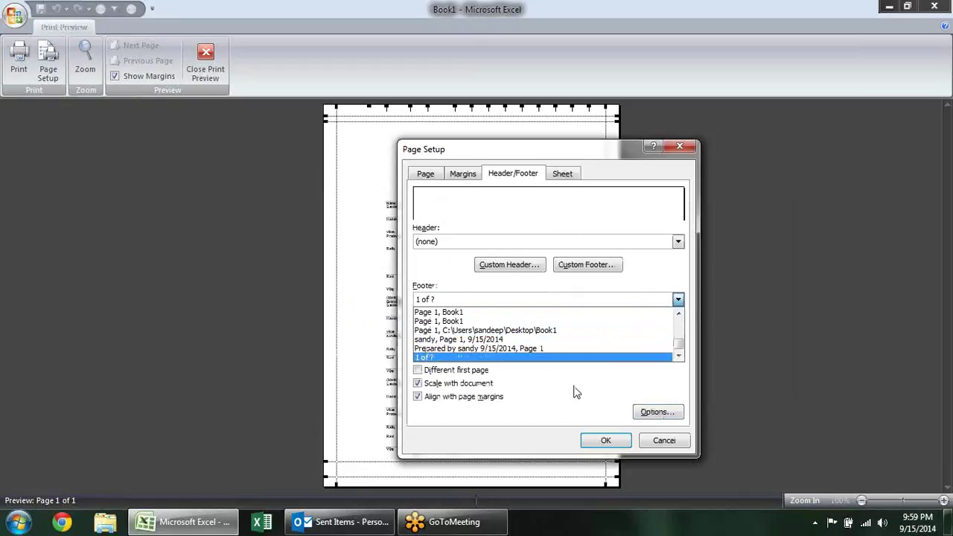
{"action": "left_click", "coordinate": [596, 426]}
{"action": "left_click", "coordinate": [600, 439]}
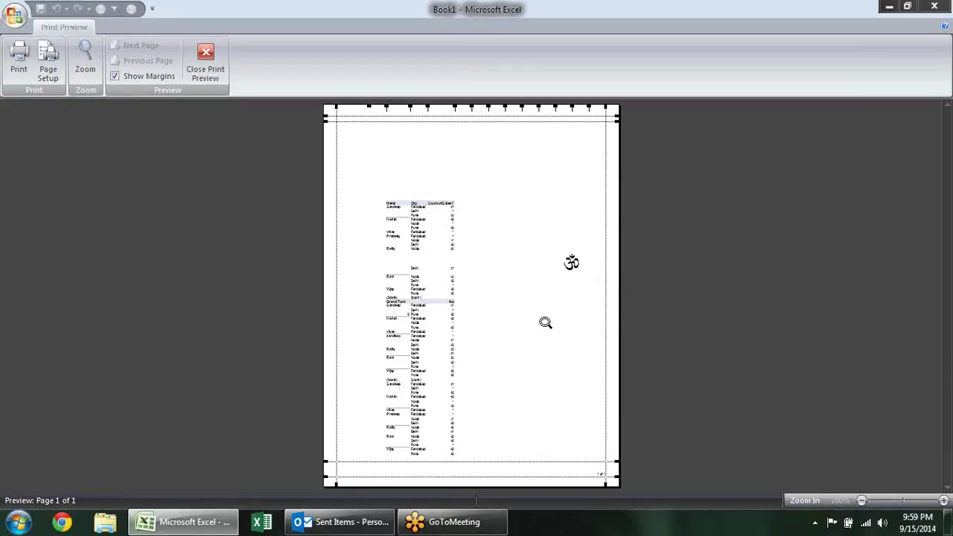
{"action": "left_click", "coordinate": [47, 63]}
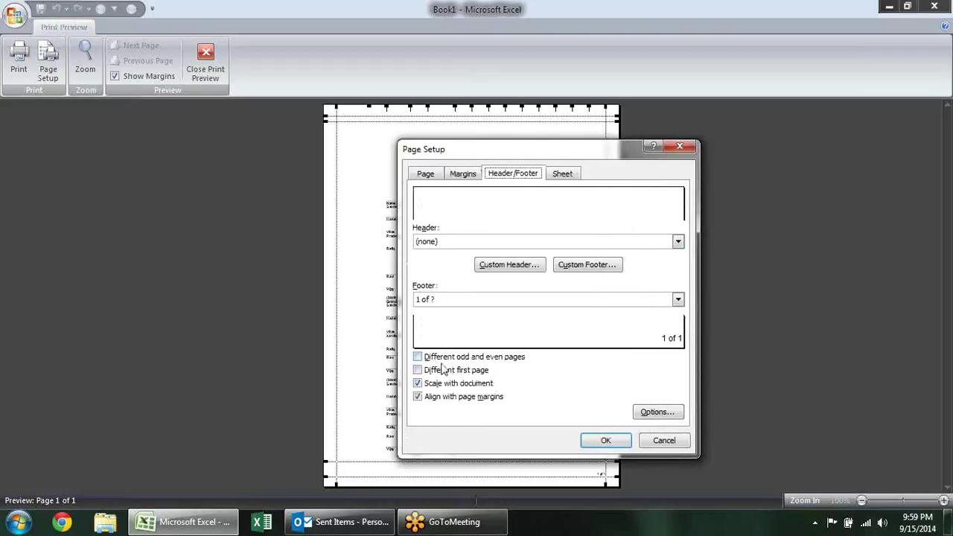
{"action": "left_click", "coordinate": [468, 370]}
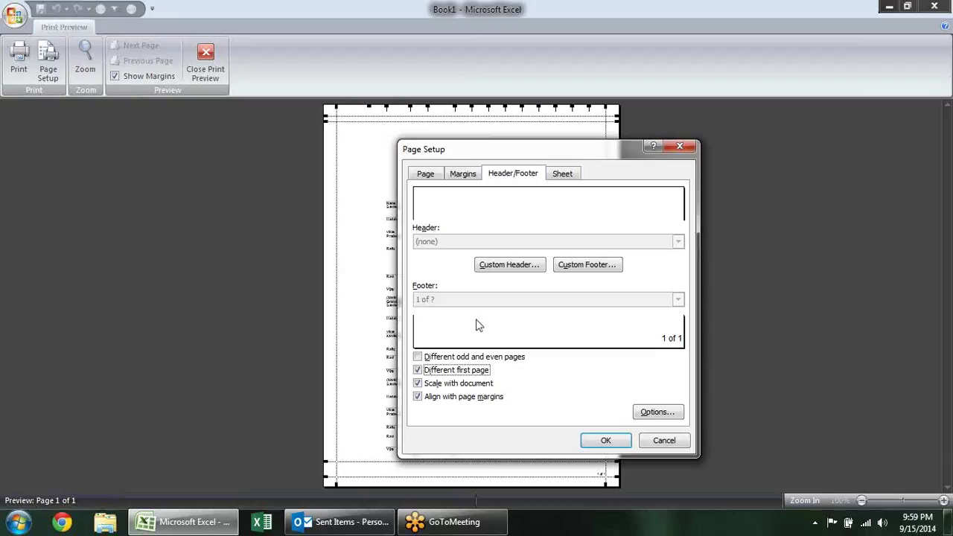
{"action": "left_click", "coordinate": [607, 440]}
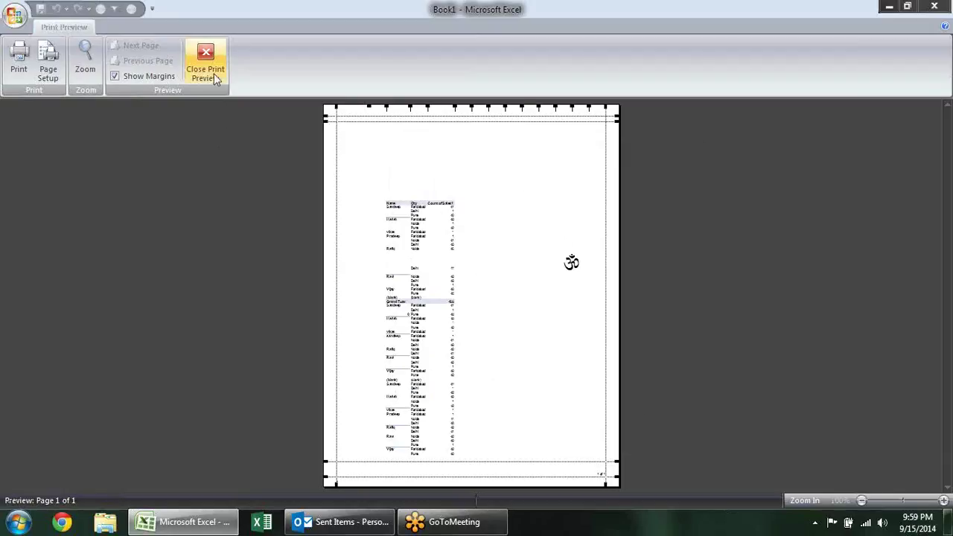
{"action": "left_click", "coordinate": [214, 73]}
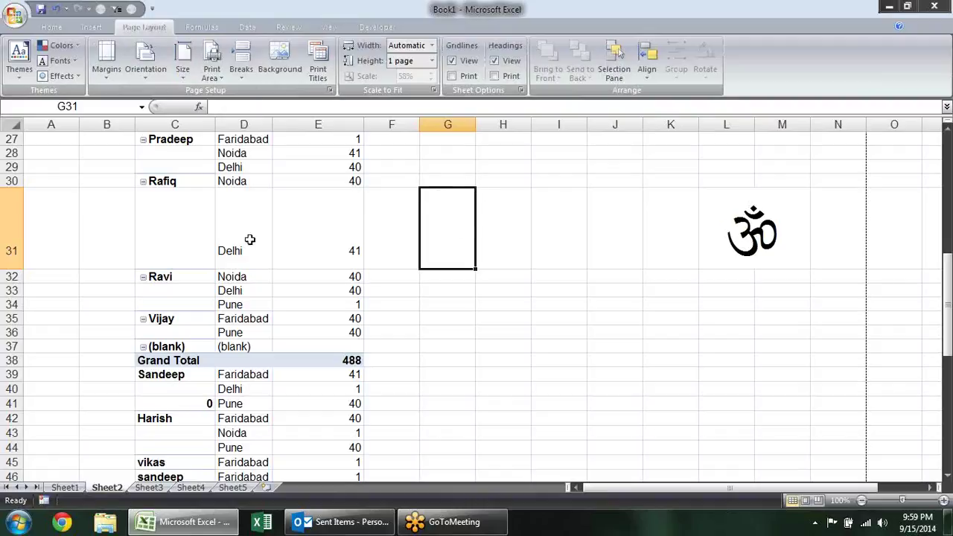
{"action": "left_click", "coordinate": [147, 221]}
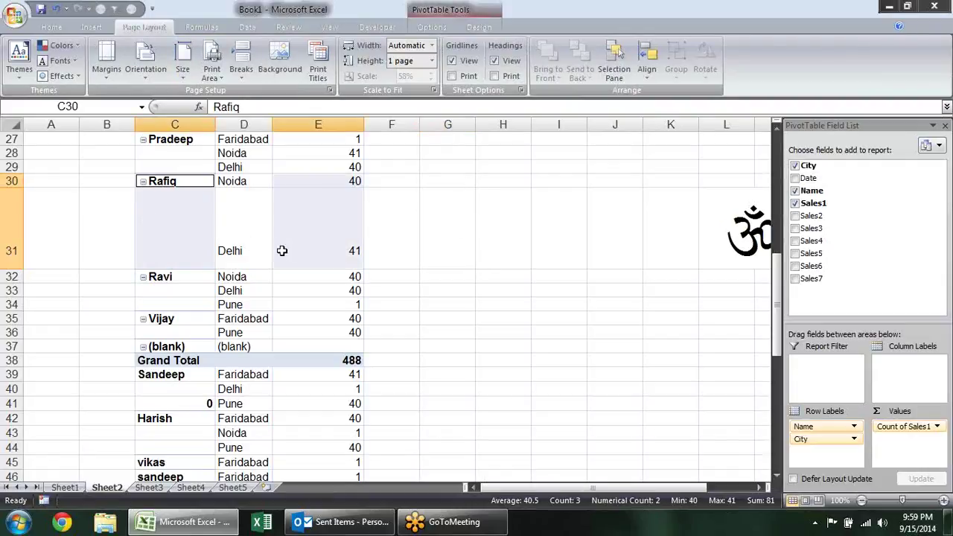
{"action": "left_click", "coordinate": [395, 236]}
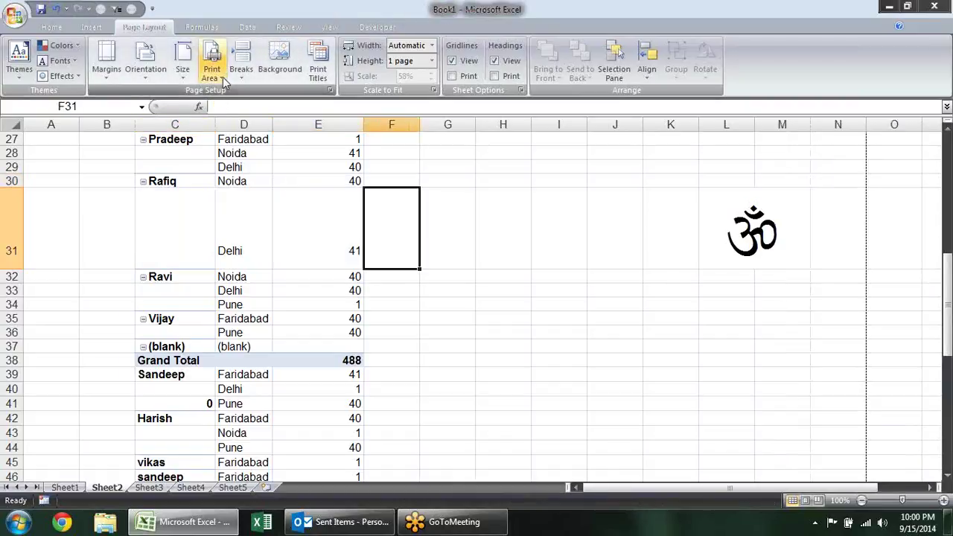
{"action": "left_click", "coordinate": [279, 60]}
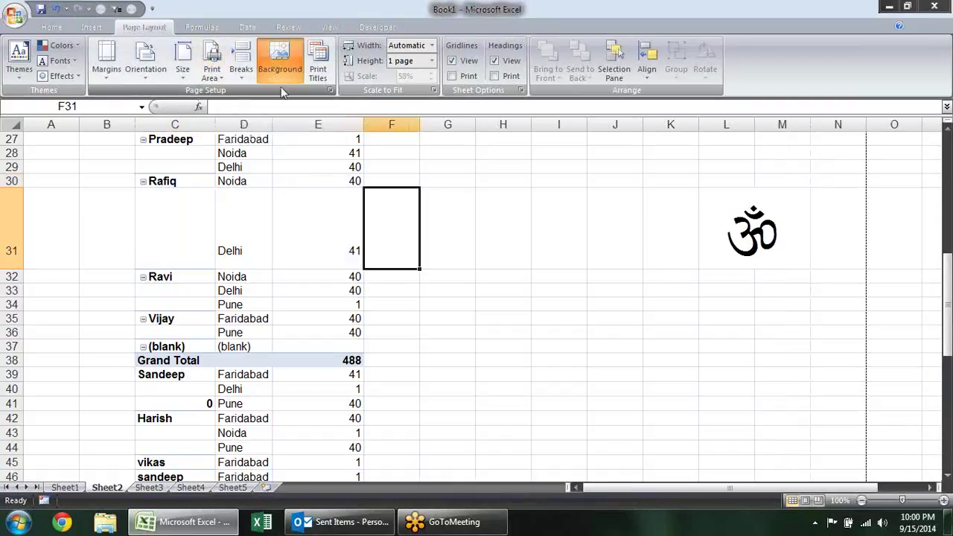
{"action": "double_click", "coordinate": [173, 157]}
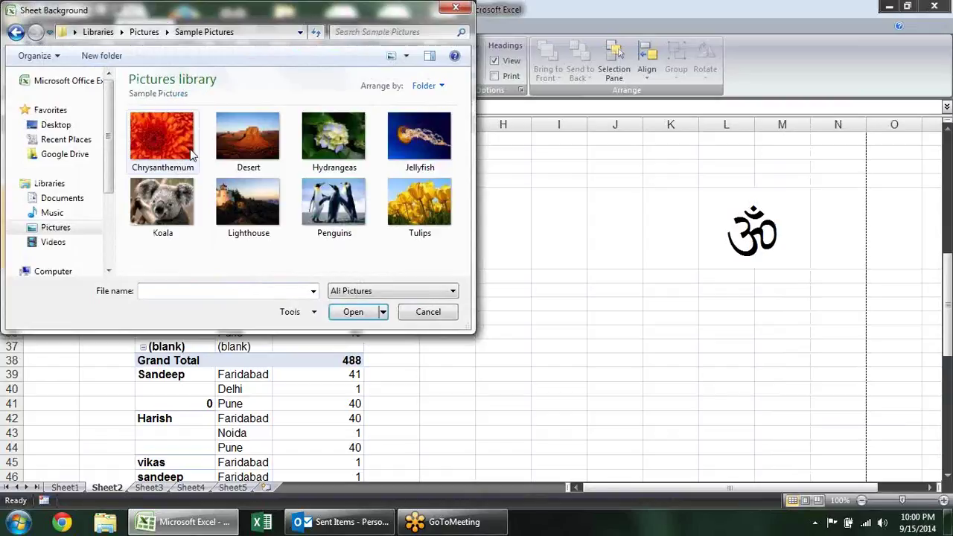
{"action": "left_click", "coordinate": [163, 203]}
{"action": "left_click", "coordinate": [357, 312]}
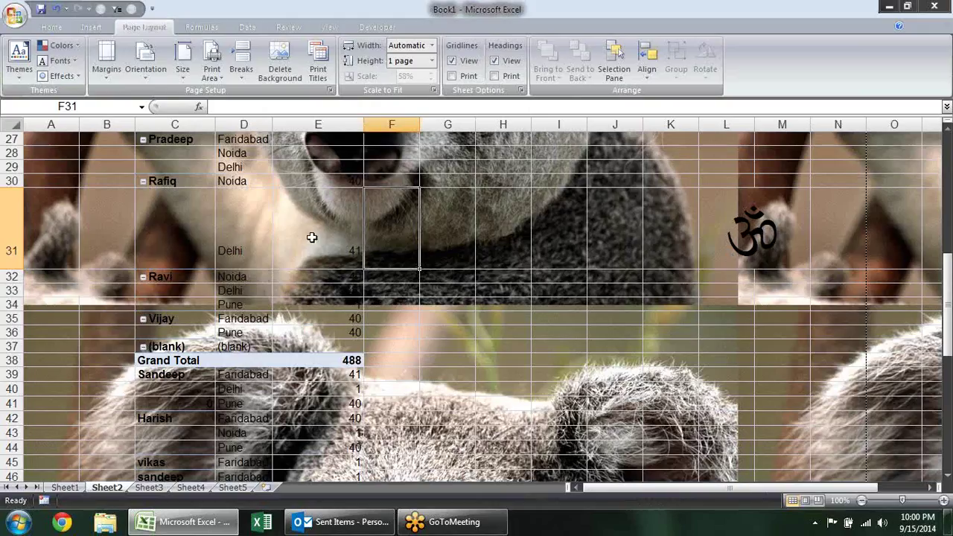
{"action": "left_click", "coordinate": [312, 237]}
{"action": "scroll", "coordinate": [559, 263], "scroll_direction": "up", "scroll_amount": 2}
{"action": "scroll", "coordinate": [561, 265], "scroll_direction": "up", "scroll_amount": 4}
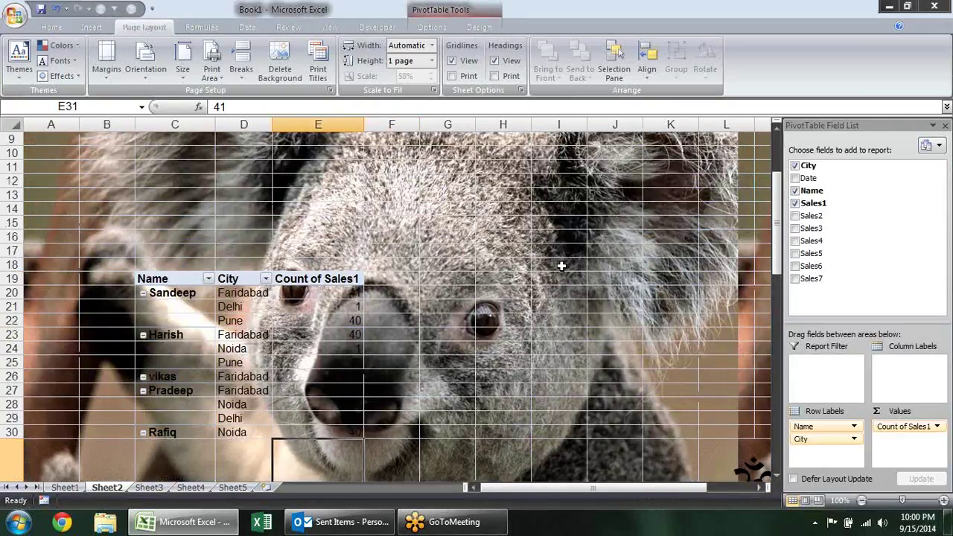
{"action": "scroll", "coordinate": [560, 266], "scroll_direction": "up", "scroll_amount": 3}
{"action": "left_click_drag", "start_coordinate": [149, 181], "coordinate": [370, 272]}
{"action": "left_click", "coordinate": [559, 306]}
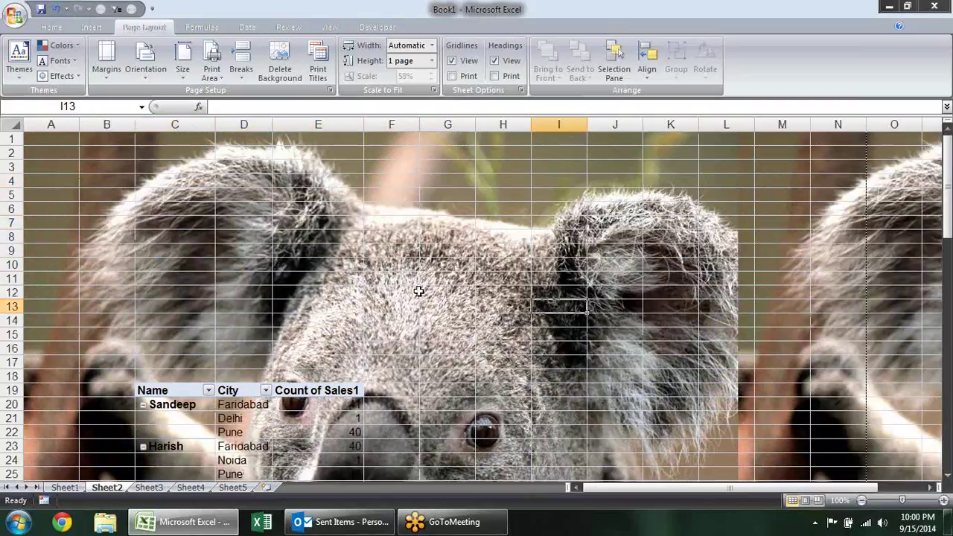
{"action": "scroll", "coordinate": [445, 243], "scroll_direction": "down", "scroll_amount": 2}
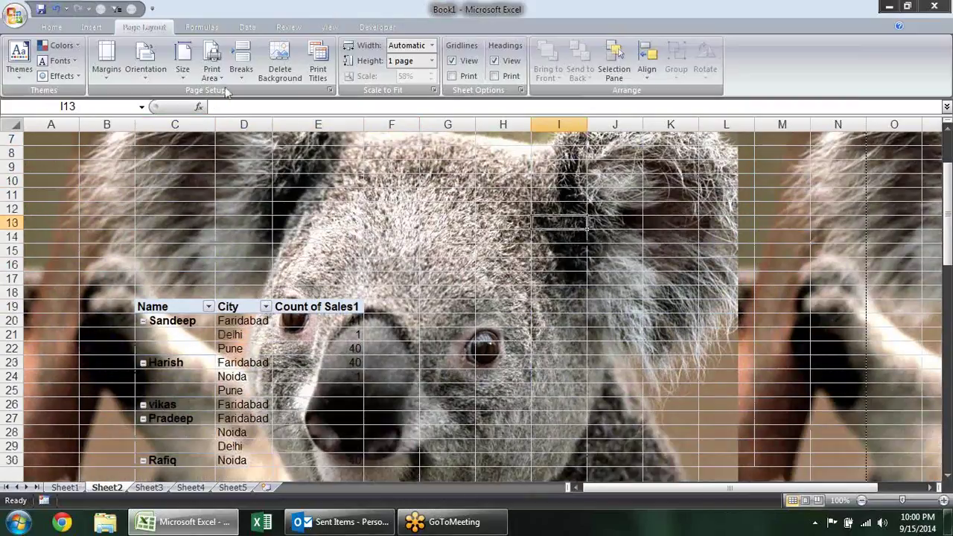
{"action": "left_click", "coordinate": [279, 59]}
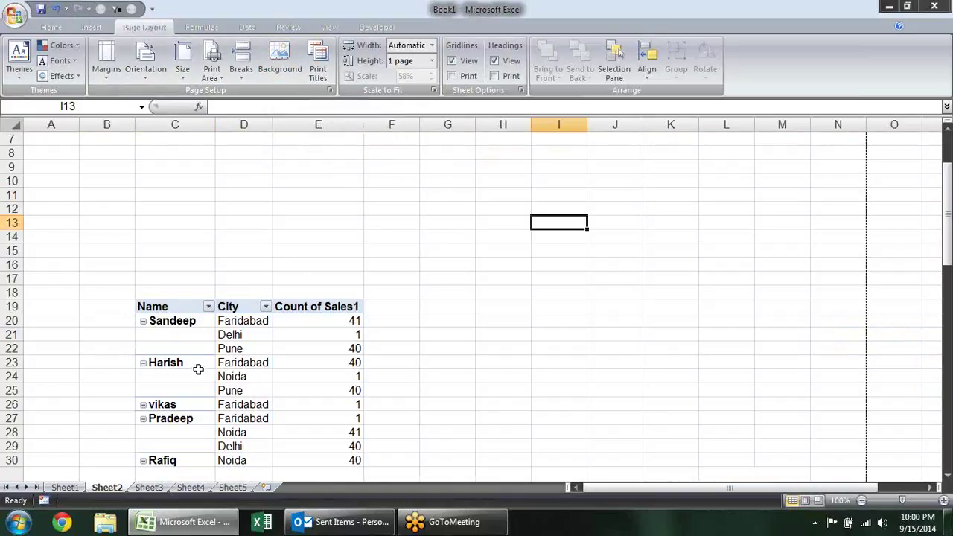
Set the pivot range C19:E35 as the print area
{"action": "left_click", "coordinate": [222, 191]}
{"action": "scroll", "coordinate": [246, 172], "scroll_direction": "down", "scroll_amount": 1}
{"action": "scroll", "coordinate": [263, 153], "scroll_direction": "down", "scroll_amount": 1}
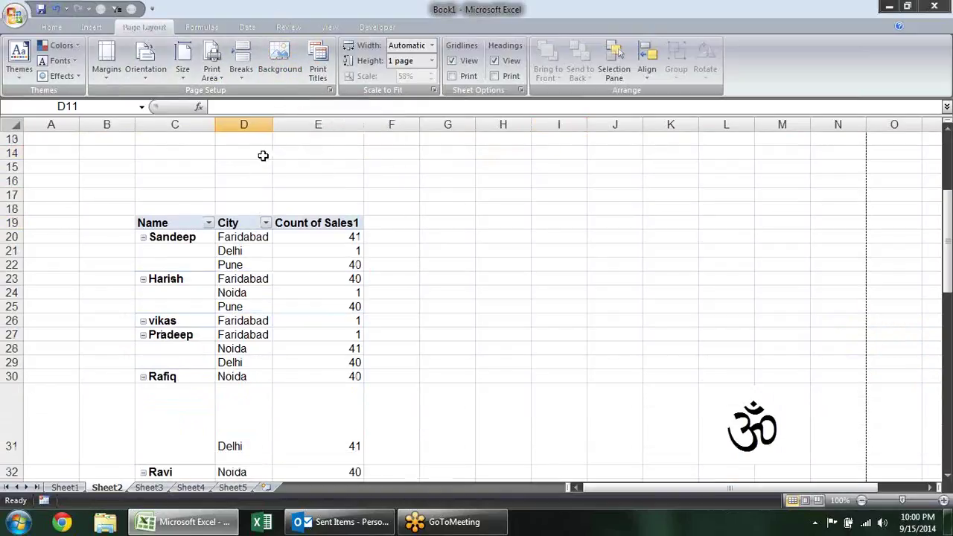
{"action": "scroll", "coordinate": [264, 153], "scroll_direction": "down", "scroll_amount": 2}
{"action": "scroll", "coordinate": [262, 155], "scroll_direction": "down", "scroll_amount": 4}
{"action": "scroll", "coordinate": [263, 156], "scroll_direction": "down", "scroll_amount": 4}
{"action": "scroll", "coordinate": [263, 156], "scroll_direction": "down", "scroll_amount": 6}
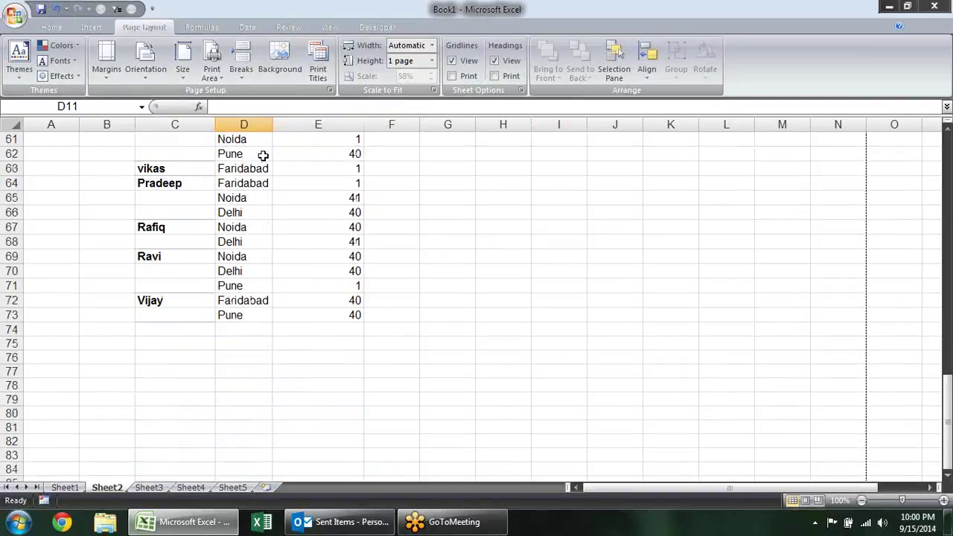
{"action": "scroll", "coordinate": [266, 164], "scroll_direction": "up", "scroll_amount": 7}
{"action": "scroll", "coordinate": [266, 175], "scroll_direction": "up", "scroll_amount": 8}
{"action": "left_click", "coordinate": [162, 193]}
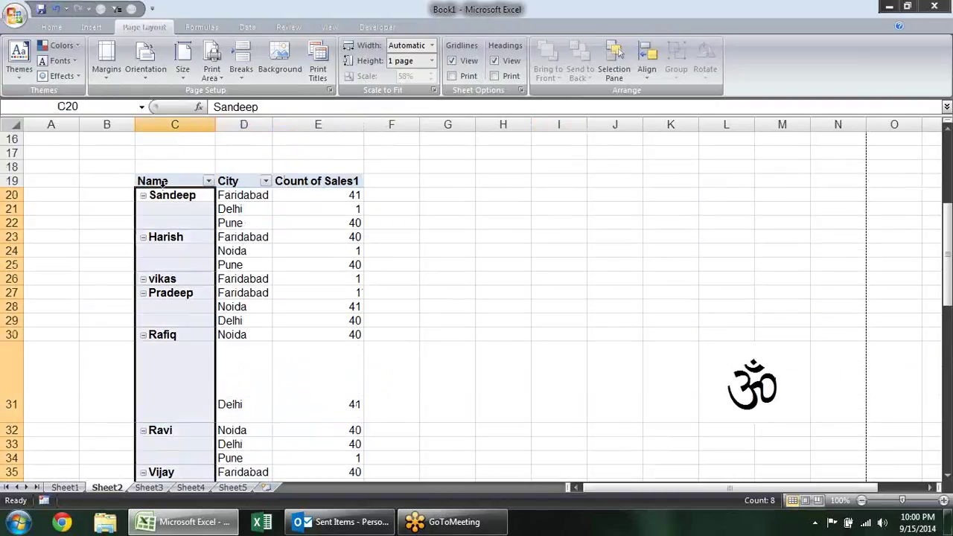
{"action": "left_click", "coordinate": [170, 183]}
{"action": "left_click_drag", "start_coordinate": [196, 193], "coordinate": [337, 461]}
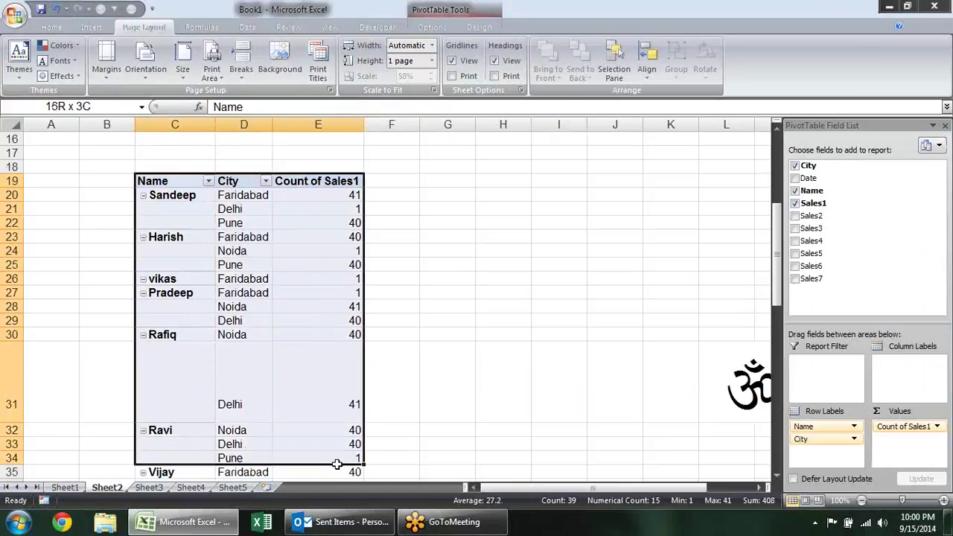
{"action": "scroll", "coordinate": [386, 195], "scroll_direction": "down", "scroll_amount": 2}
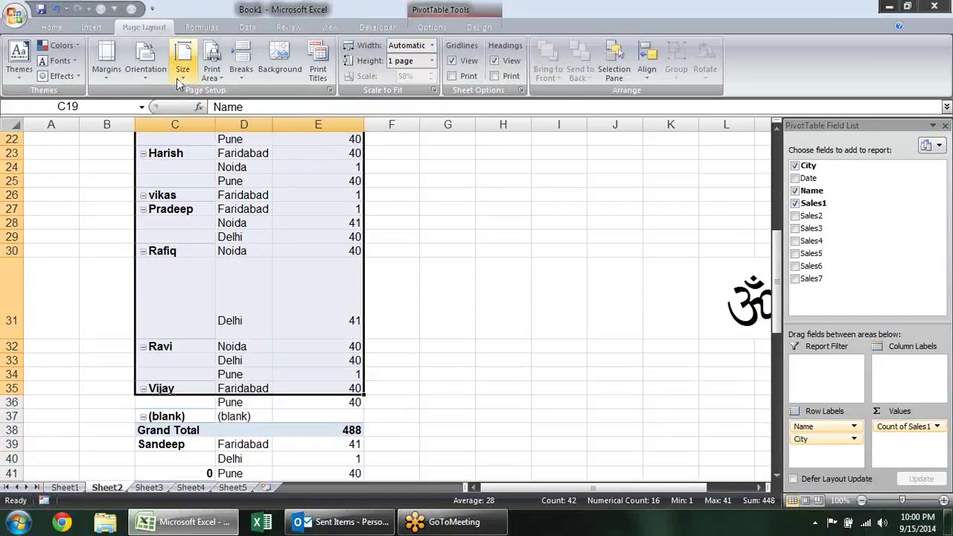
{"action": "left_click", "coordinate": [211, 67]}
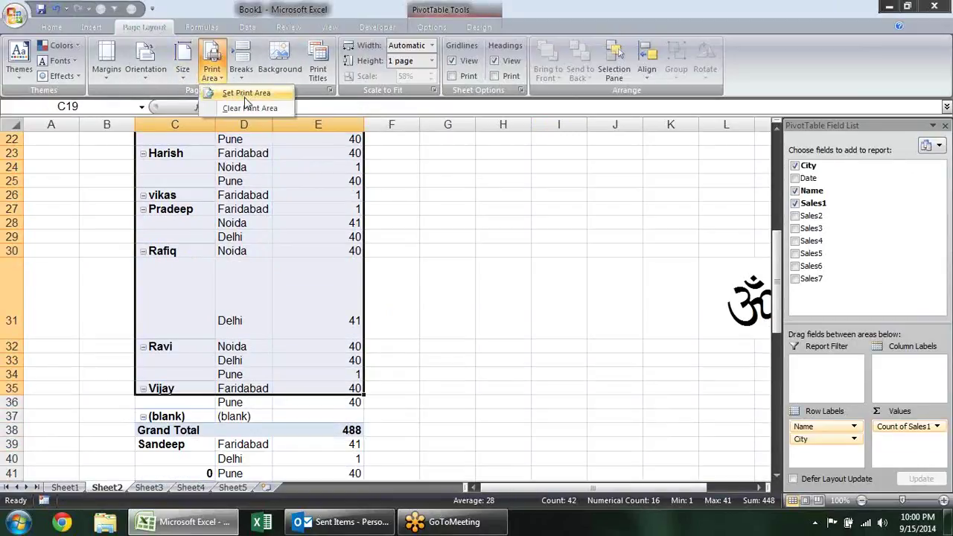
{"action": "left_click", "coordinate": [246, 93]}
Check the C19:E35 print area in Print Preview, then close it
{"action": "scroll", "coordinate": [278, 330], "scroll_direction": "up", "scroll_amount": 5}
{"action": "scroll", "coordinate": [287, 233], "scroll_direction": "down", "scroll_amount": 4}
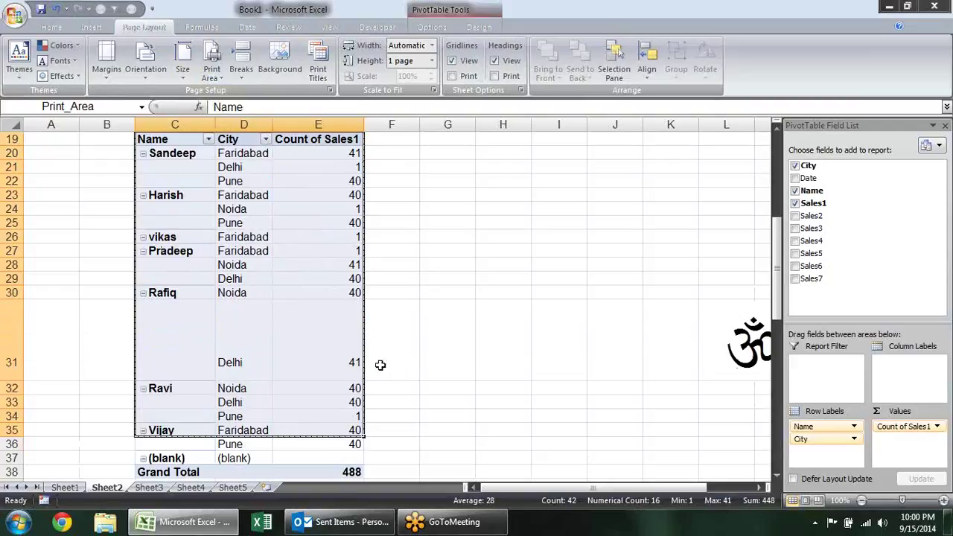
{"action": "key", "text": "alt+f"}
{"action": "key", "text": "w"}
{"action": "key", "text": "v"}
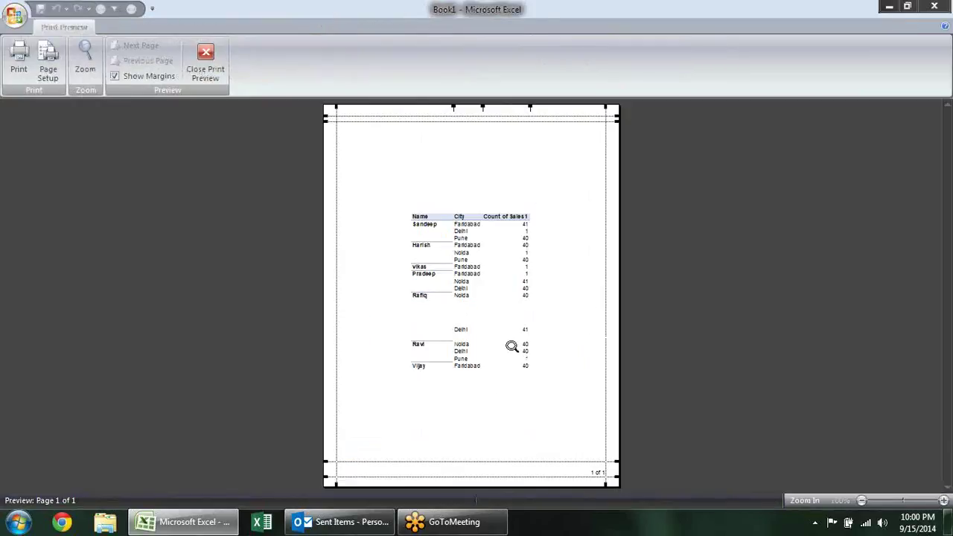
{"action": "left_click", "coordinate": [204, 65]}
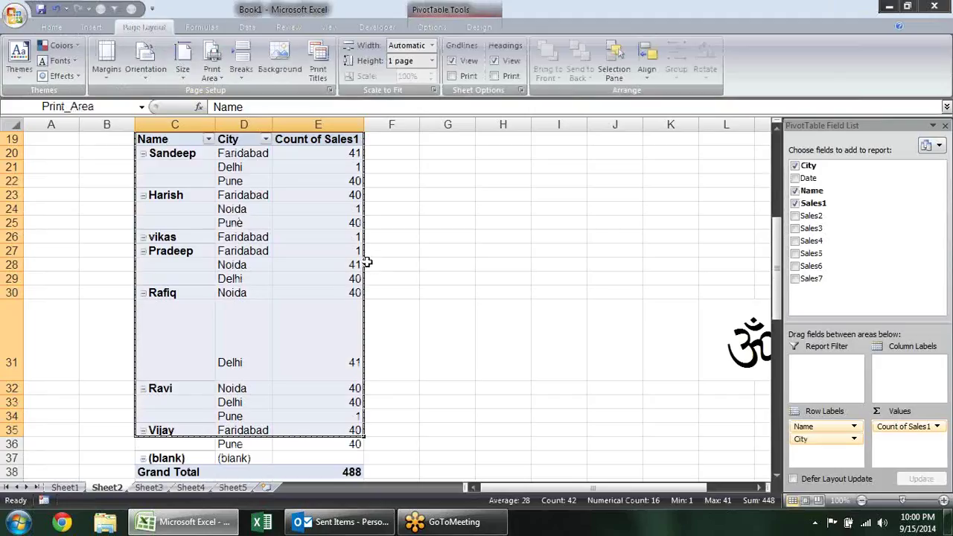
Clear the print area and preview the whole sheet on one page
{"action": "left_click", "coordinate": [212, 70]}
{"action": "left_click", "coordinate": [245, 107]}
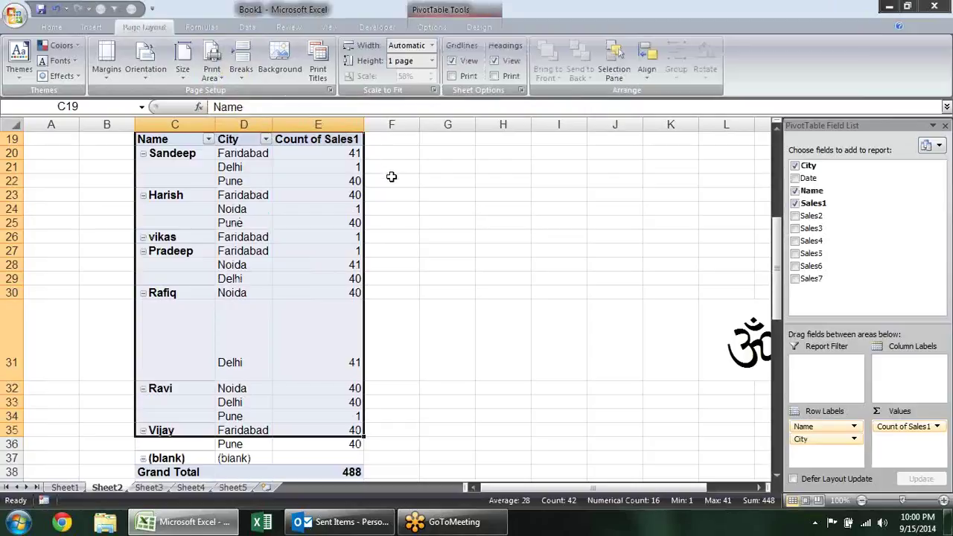
{"action": "left_click", "coordinate": [392, 177]}
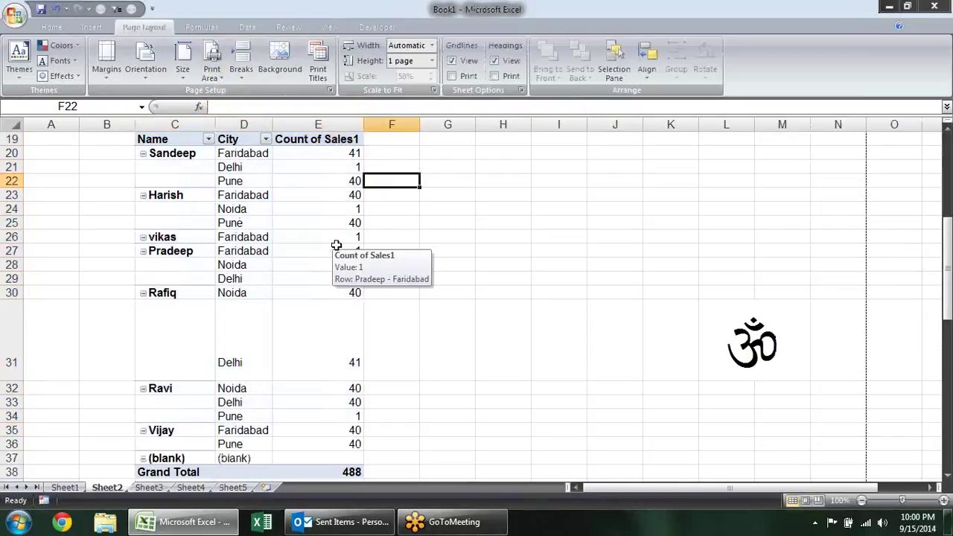
{"action": "key", "text": "alt+f"}
{"action": "key", "text": "w"}
{"action": "key", "text": "v"}
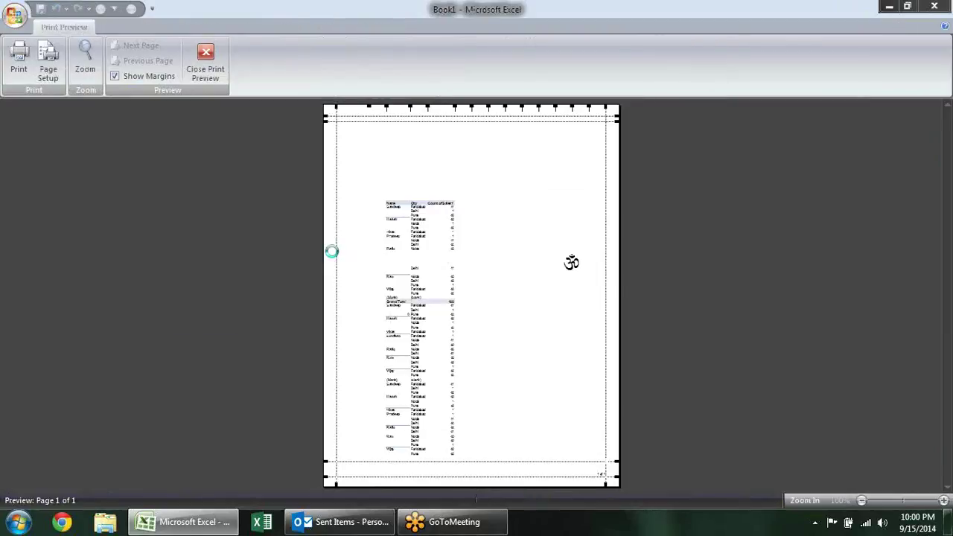
{"action": "key", "text": "Escape"}
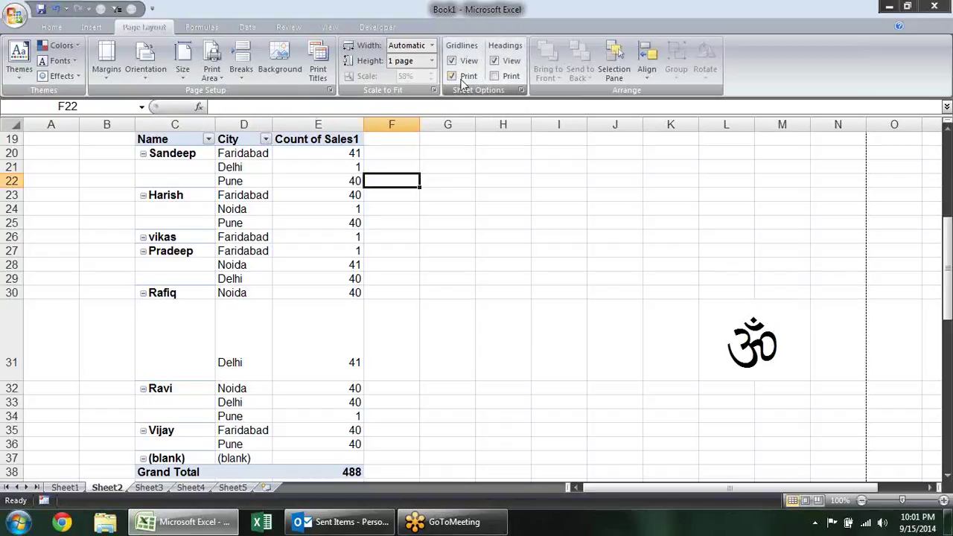
Turn off printing for gridlines and headings, then check the Align options and Selection Pane
{"action": "left_click", "coordinate": [460, 78]}
{"action": "left_click", "coordinate": [506, 77]}
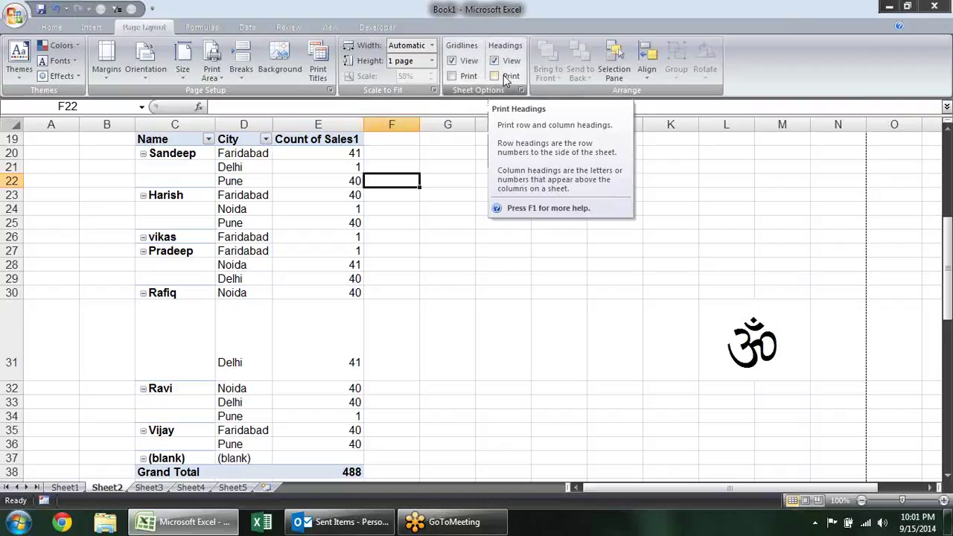
{"action": "left_click", "coordinate": [648, 75]}
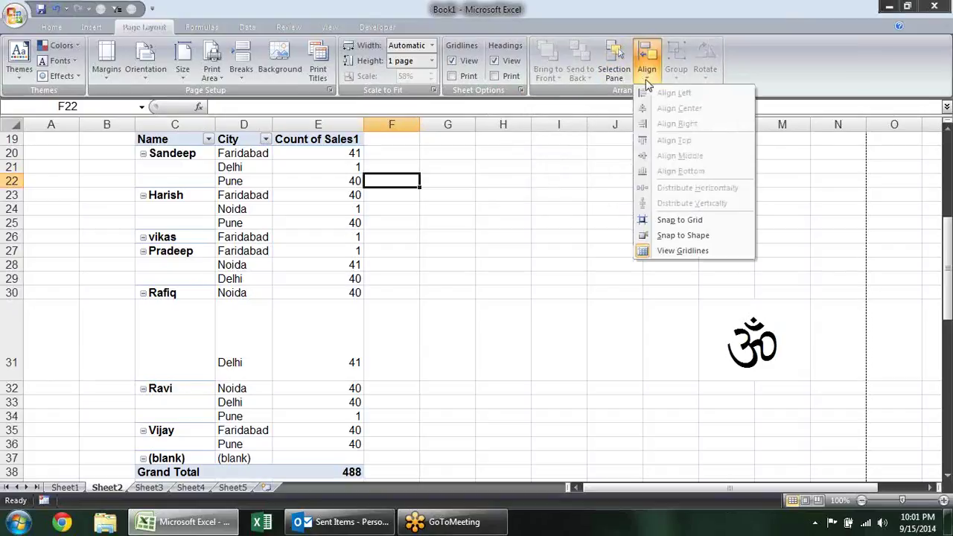
{"action": "left_click", "coordinate": [605, 72]}
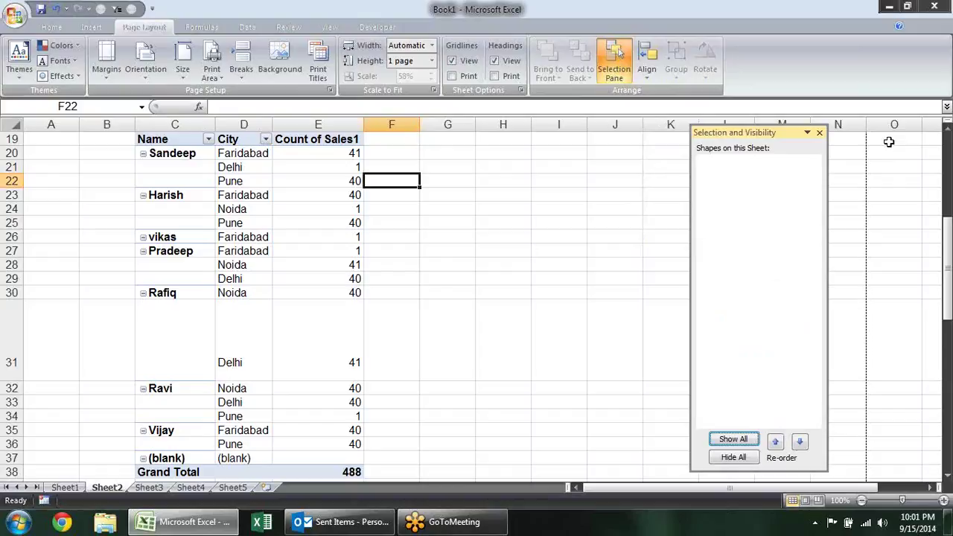
{"action": "left_click", "coordinate": [819, 133]}
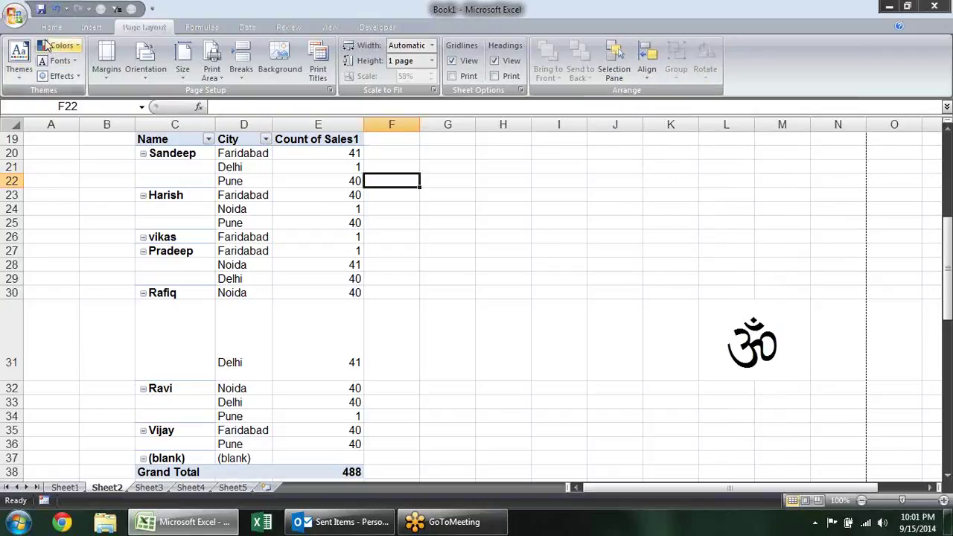
Review the workbook's existing defined names in the Name Manager
{"action": "left_click", "coordinate": [83, 29]}
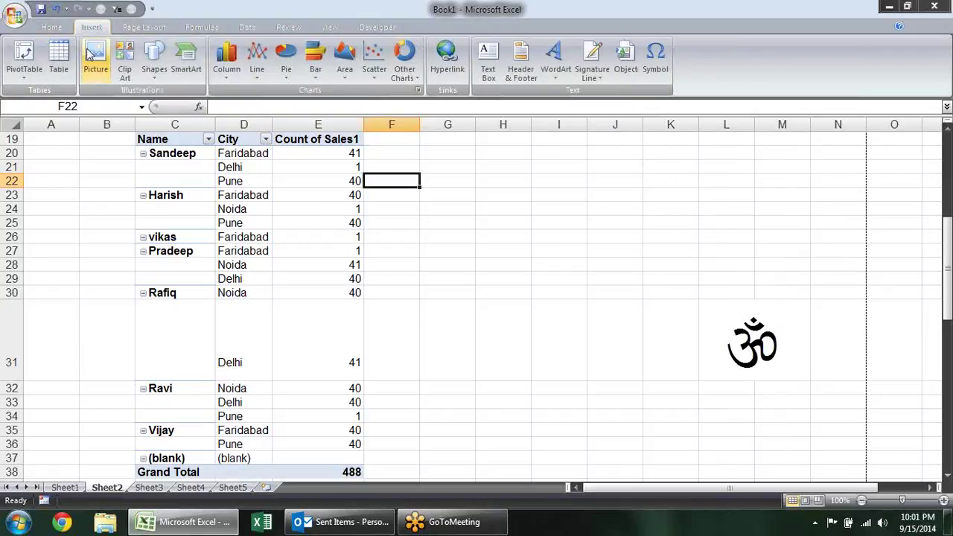
{"action": "left_click", "coordinate": [206, 27]}
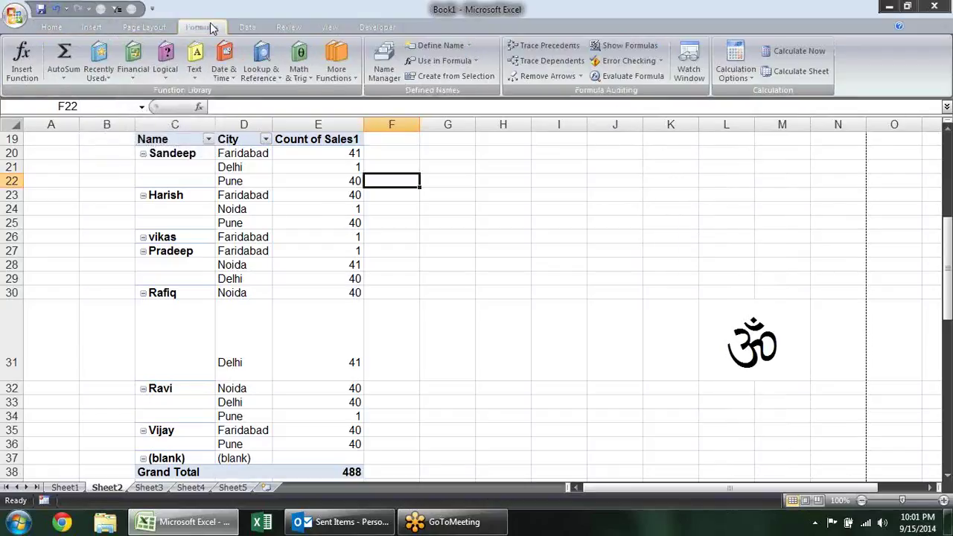
{"action": "left_click", "coordinate": [396, 54]}
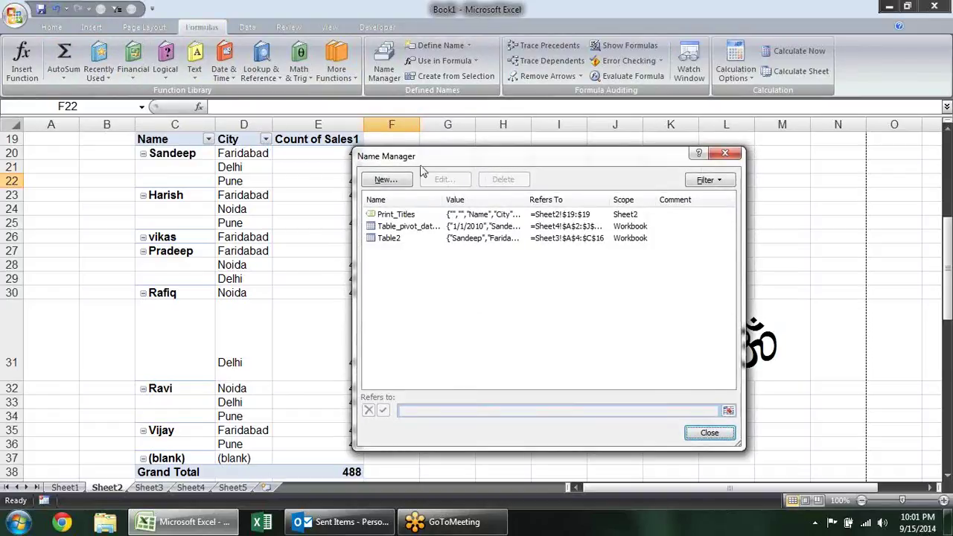
{"action": "left_click", "coordinate": [725, 154]}
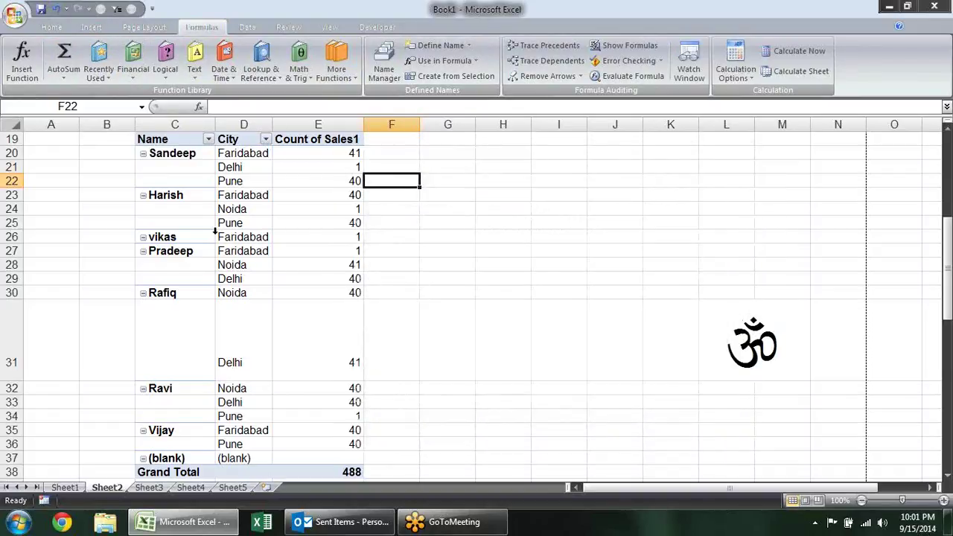
Select the City cells D20:D30 and start a new name, then discard it
{"action": "left_click_drag", "start_coordinate": [257, 154], "coordinate": [257, 294]}
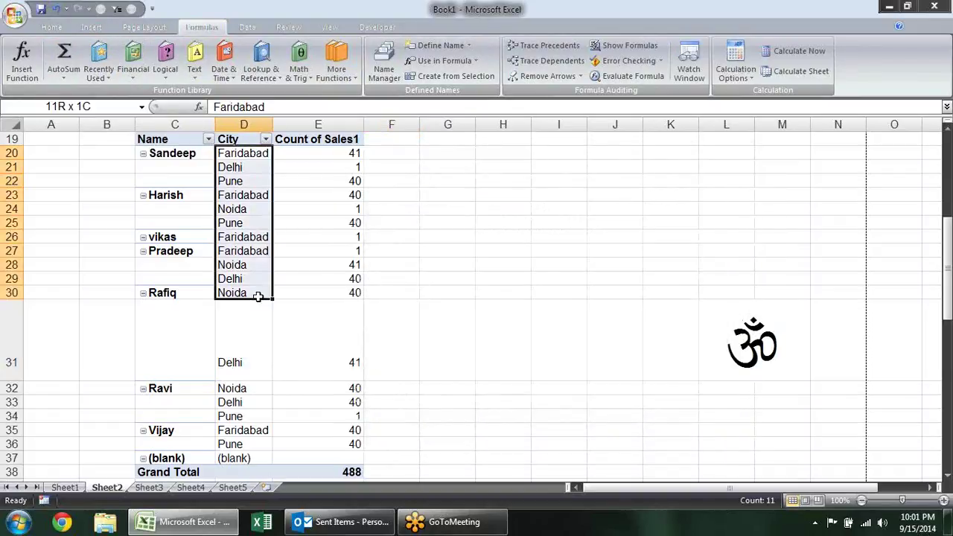
{"action": "left_click", "coordinate": [412, 200]}
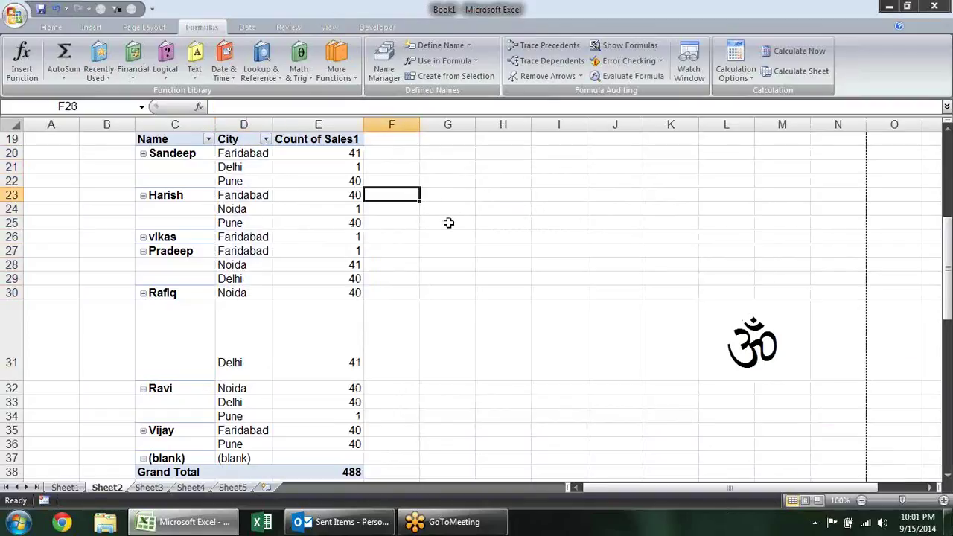
{"action": "left_click_drag", "start_coordinate": [257, 153], "coordinate": [258, 293]}
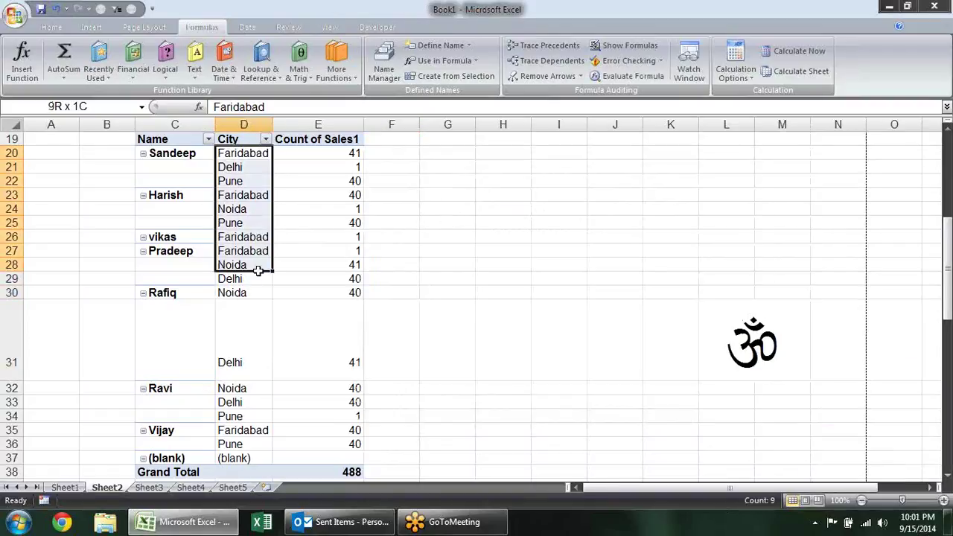
{"action": "left_click", "coordinate": [381, 64]}
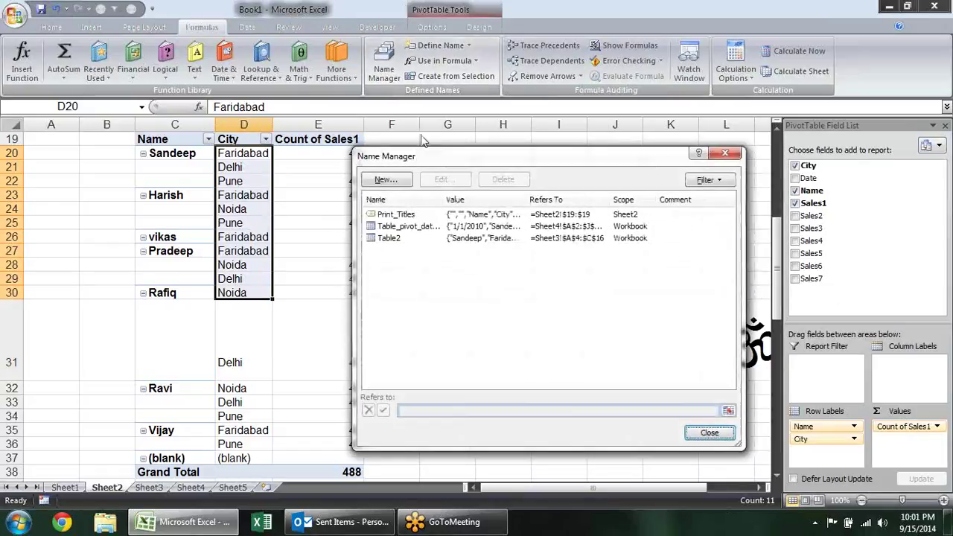
{"action": "left_click", "coordinate": [401, 180]}
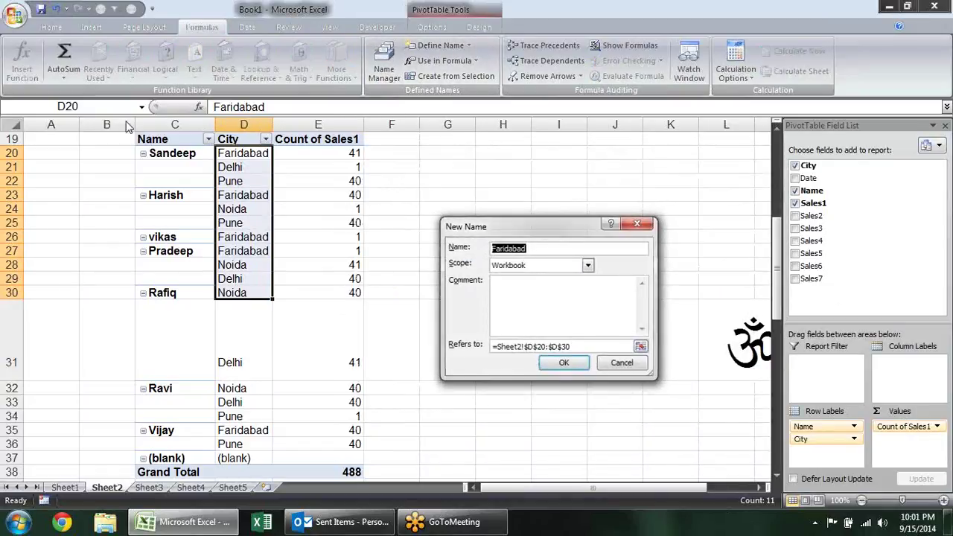
{"action": "key", "text": "Return"}
{"action": "key", "text": "Escape"}
Name D20:D30 'data' in the Name Box, then test and cancel =data in G24
{"action": "left_click", "coordinate": [89, 102]}
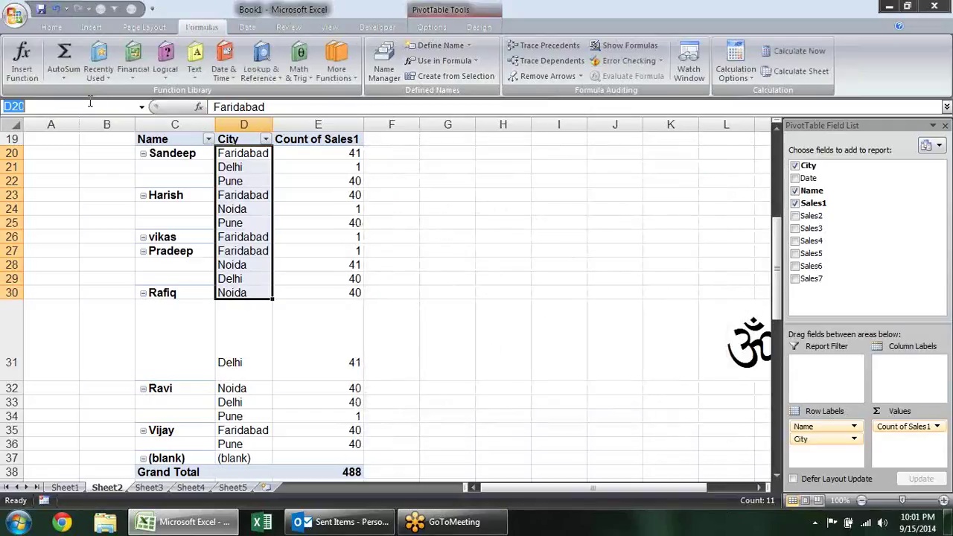
{"action": "type", "text": "data"}
{"action": "key", "text": "Return"}
{"action": "left_click", "coordinate": [468, 206]}
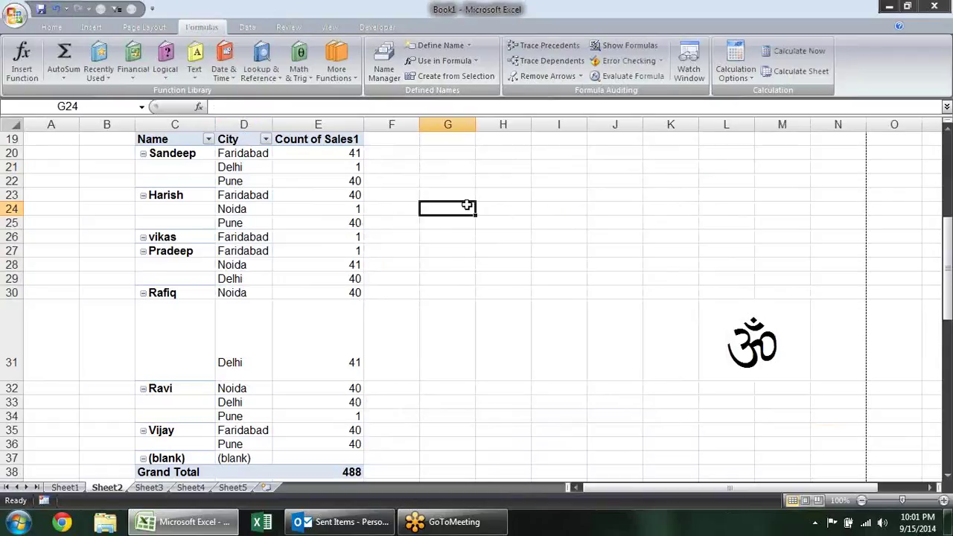
{"action": "type", "text": "=dat"}
{"action": "key", "text": "Tab"}
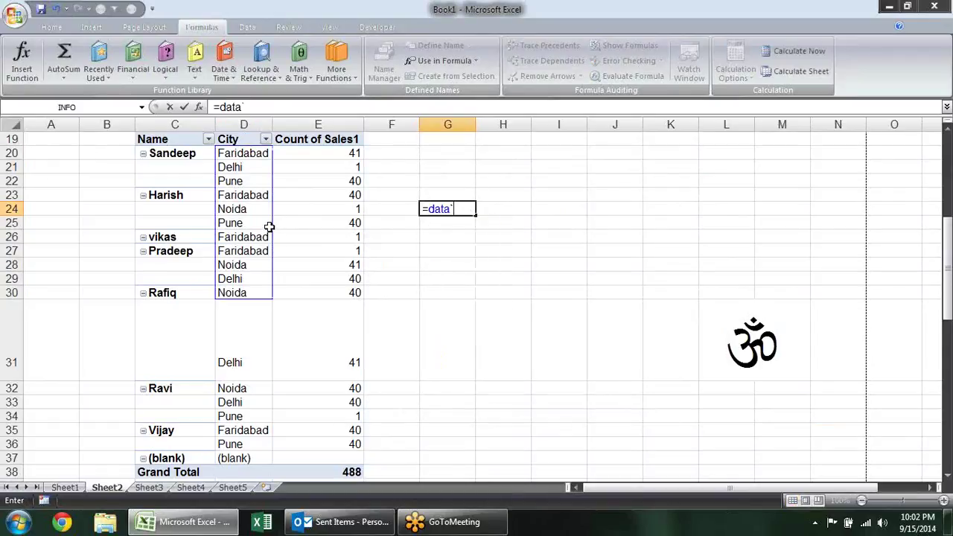
{"action": "key", "text": "Escape"}
Delete the 'data' name in Name Manager, keeping Table2 and Print_Titles
{"action": "left_click", "coordinate": [385, 65]}
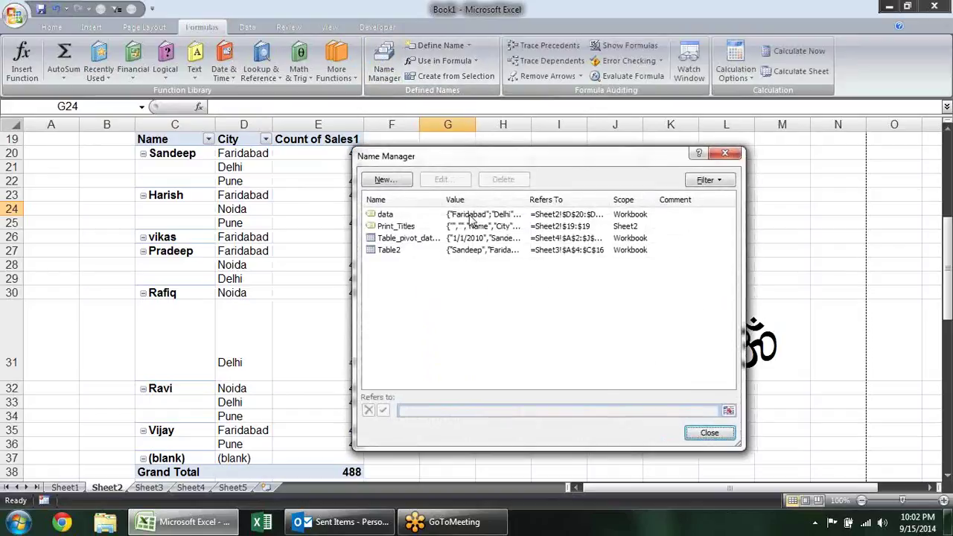
{"action": "left_click", "coordinate": [376, 200]}
{"action": "left_click", "coordinate": [388, 215]}
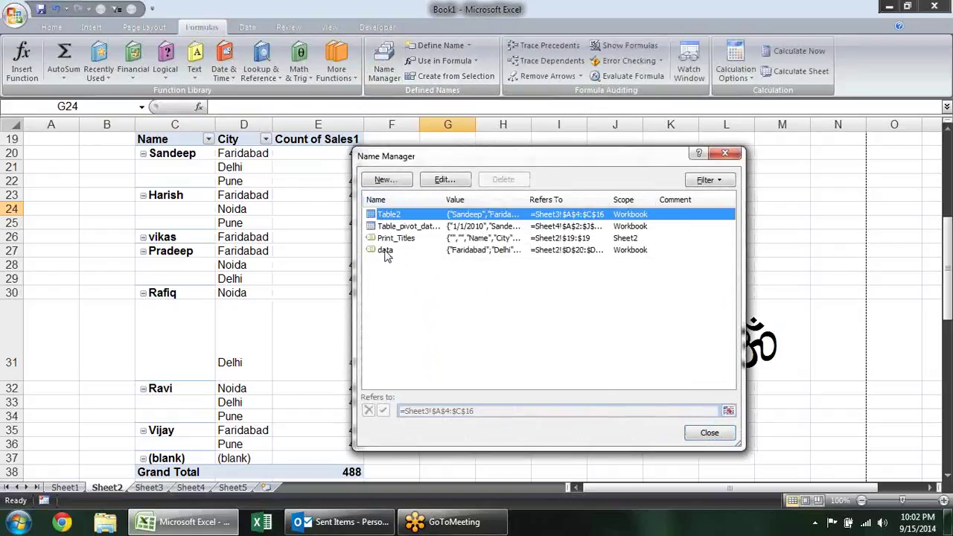
{"action": "left_click", "coordinate": [386, 252]}
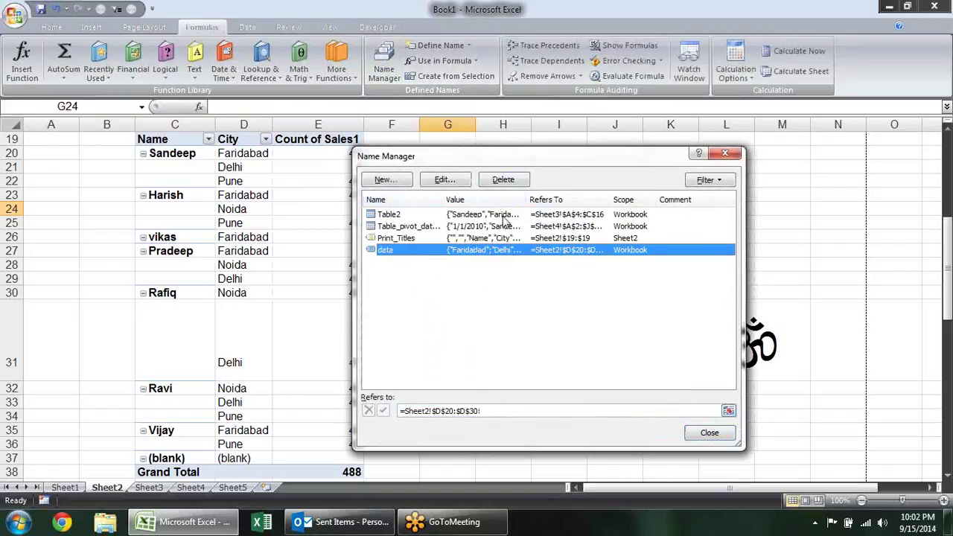
{"action": "left_click", "coordinate": [504, 180]}
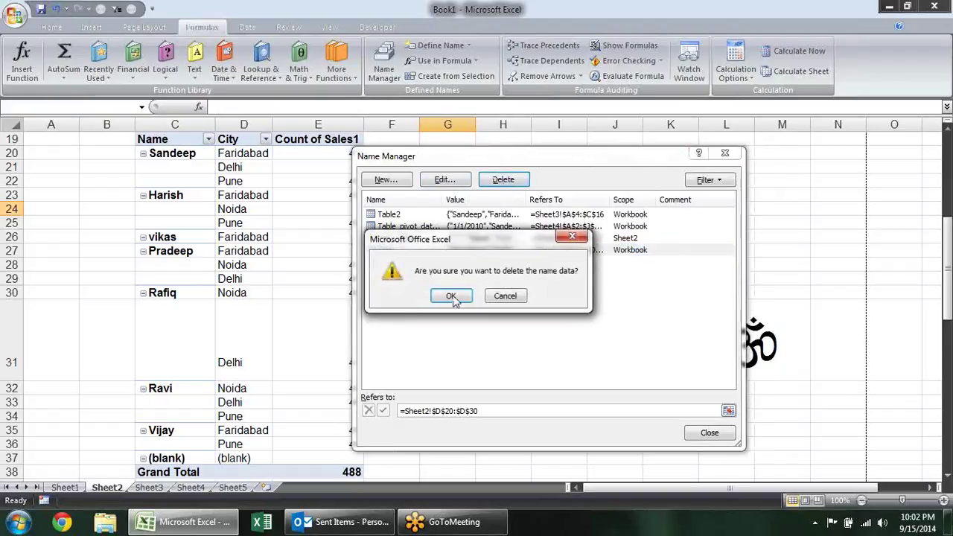
{"action": "left_click", "coordinate": [451, 296]}
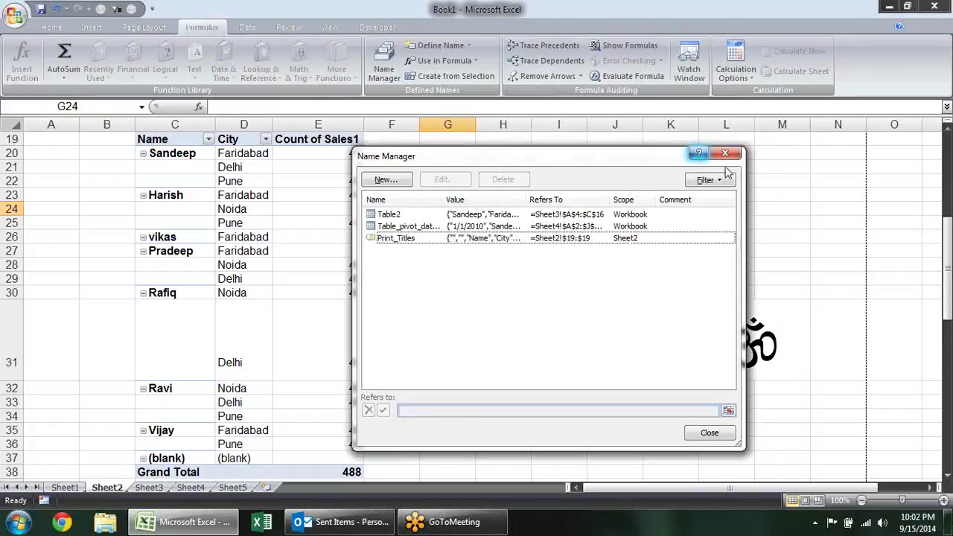
{"action": "left_click", "coordinate": [724, 153]}
{"action": "left_click", "coordinate": [476, 62]}
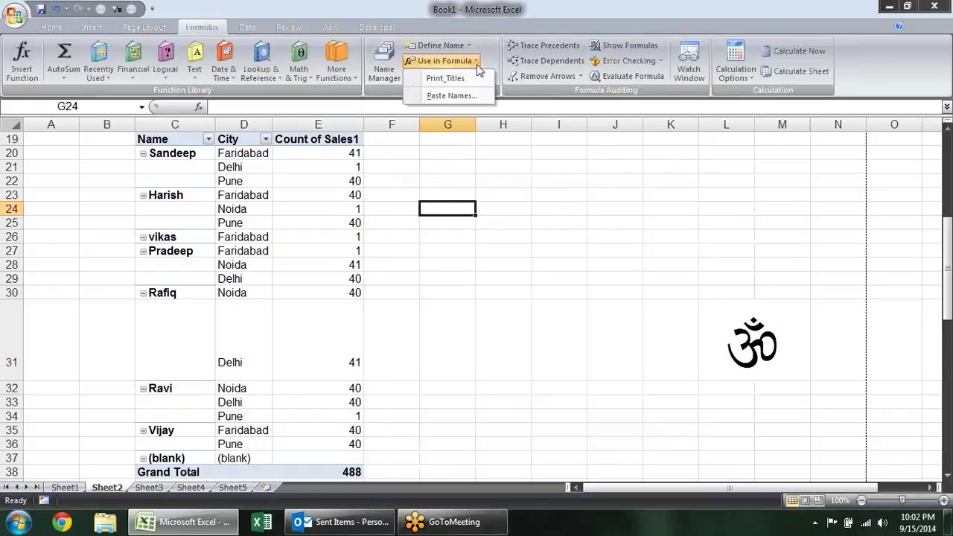
{"action": "left_click", "coordinate": [552, 142]}
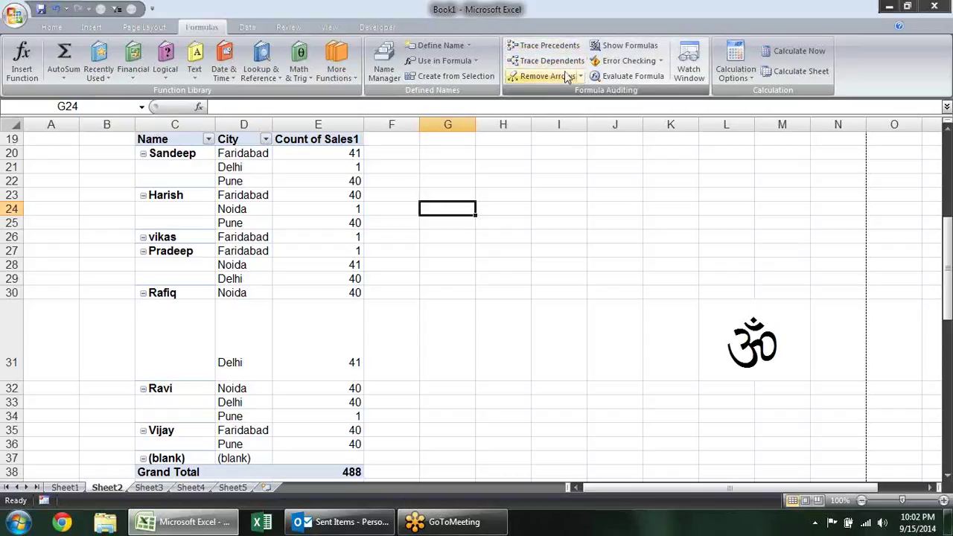
Toggle Show Formulas on and off on both sheets, then open an empty Watch Window on Sheet1
{"action": "left_click", "coordinate": [615, 47]}
{"action": "left_click", "coordinate": [615, 47]}
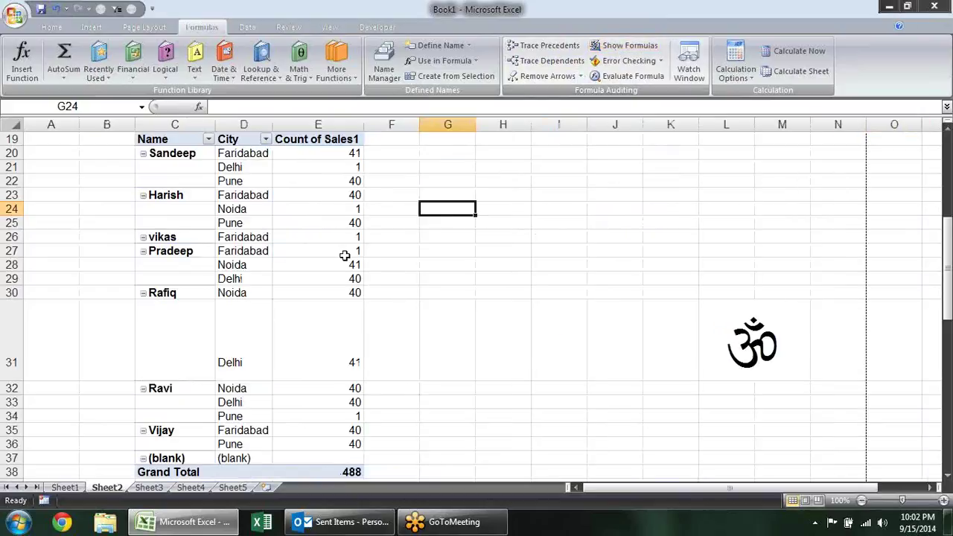
{"action": "scroll", "coordinate": [342, 256], "scroll_direction": "down", "scroll_amount": 4}
{"action": "left_click", "coordinate": [66, 486]}
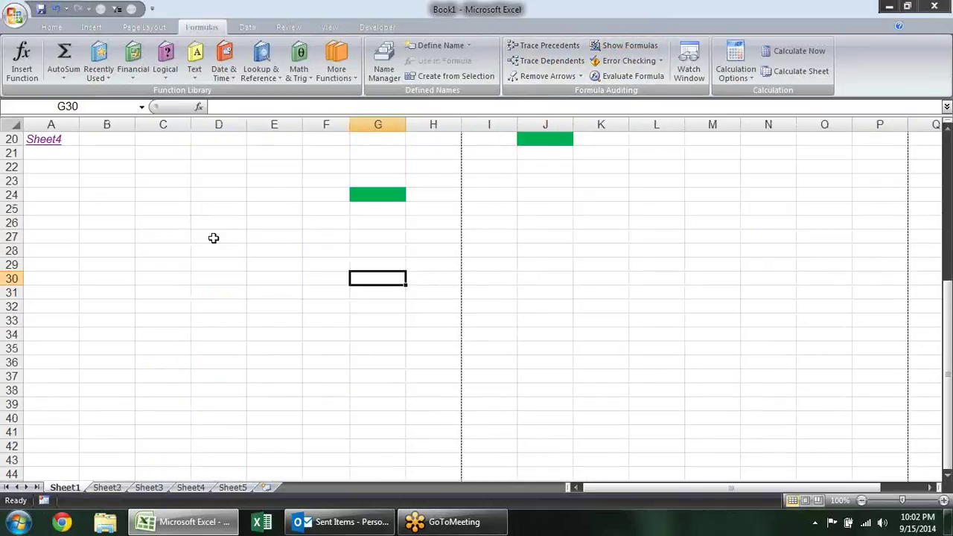
{"action": "scroll", "coordinate": [213, 238], "scroll_direction": "up", "scroll_amount": 6}
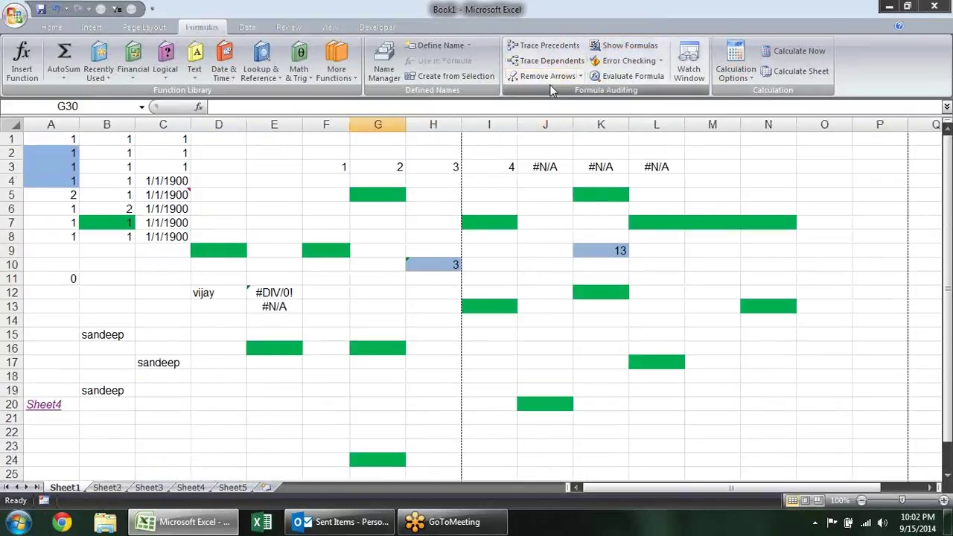
{"action": "left_click", "coordinate": [626, 44]}
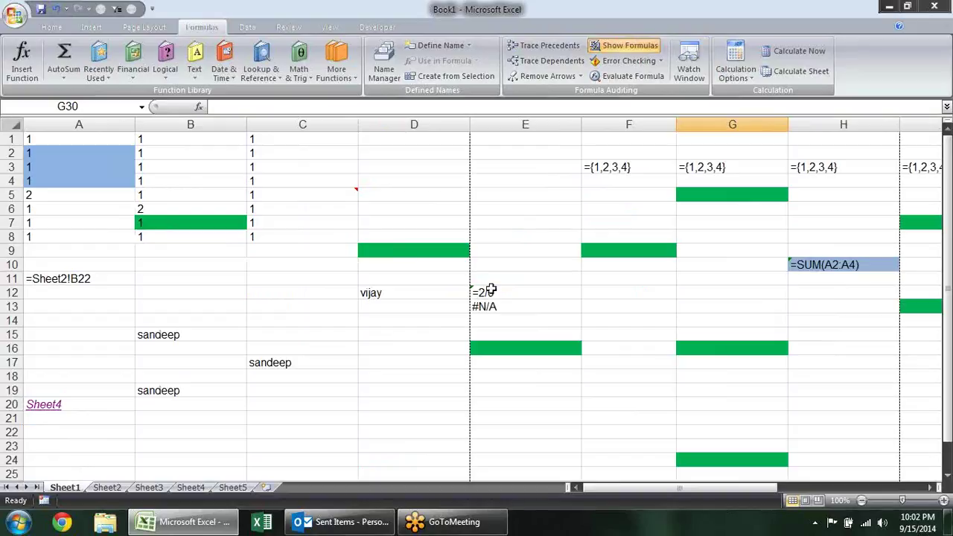
{"action": "left_click", "coordinate": [621, 47]}
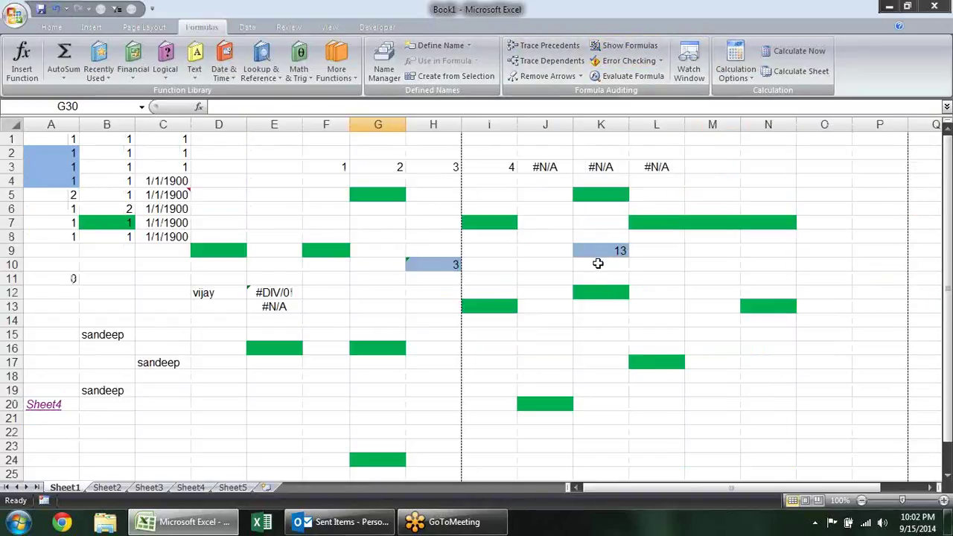
{"action": "left_click", "coordinate": [688, 64]}
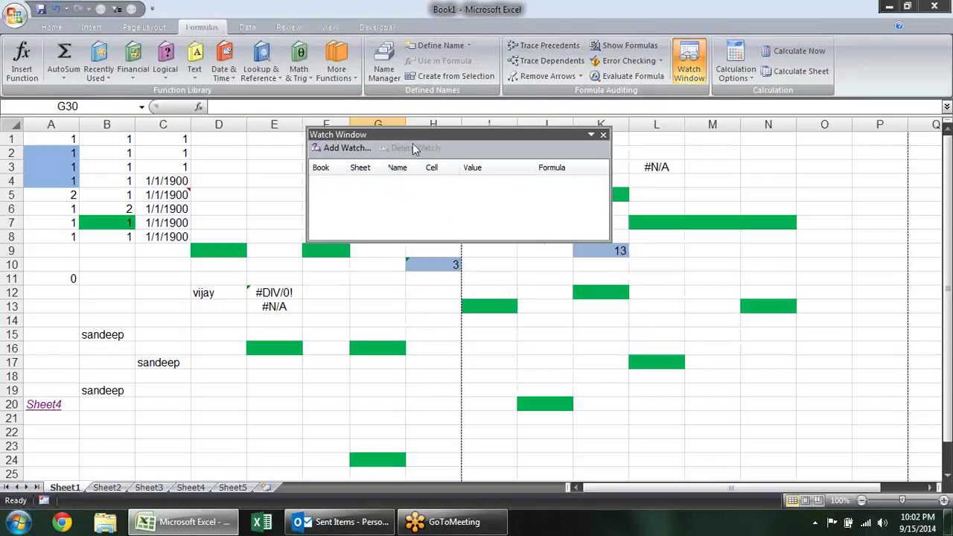
Add a watch on Sheet1!H10 in the Watch Window
{"action": "left_click_drag", "start_coordinate": [519, 282], "coordinate": [384, 154]}
{"action": "left_click_drag", "start_coordinate": [412, 187], "coordinate": [431, 256]}
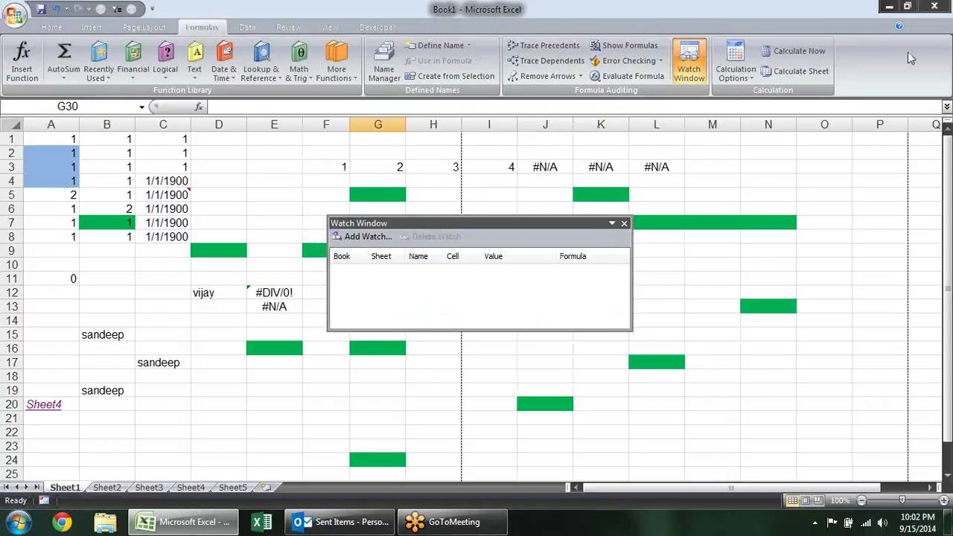
{"action": "left_click", "coordinate": [367, 236]}
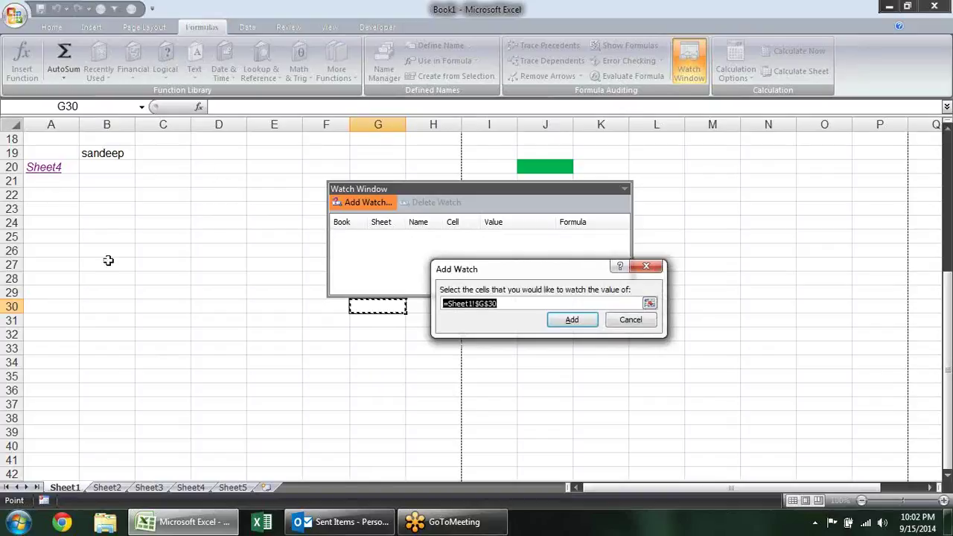
{"action": "left_click", "coordinate": [104, 487]}
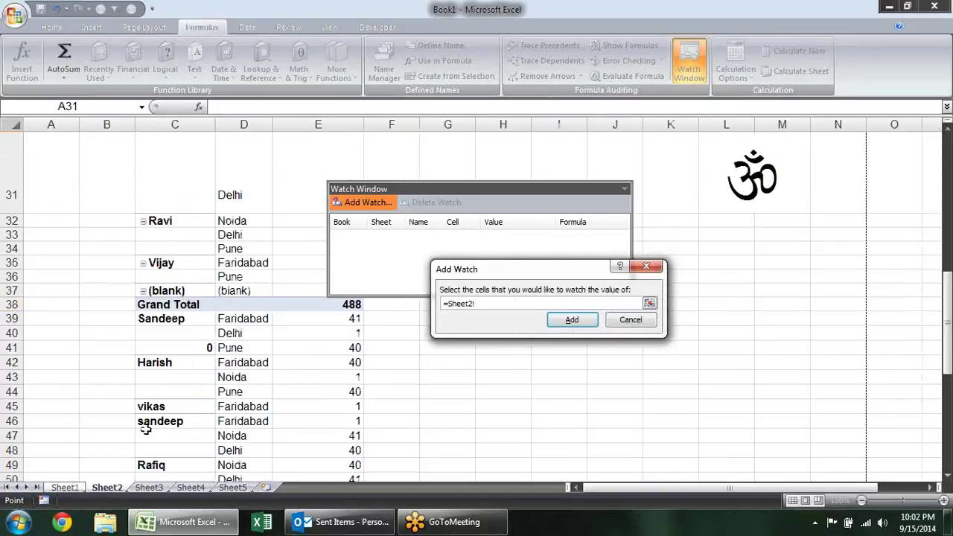
{"action": "left_click", "coordinate": [73, 484]}
{"action": "scroll", "coordinate": [183, 279], "scroll_direction": "up", "scroll_amount": 6}
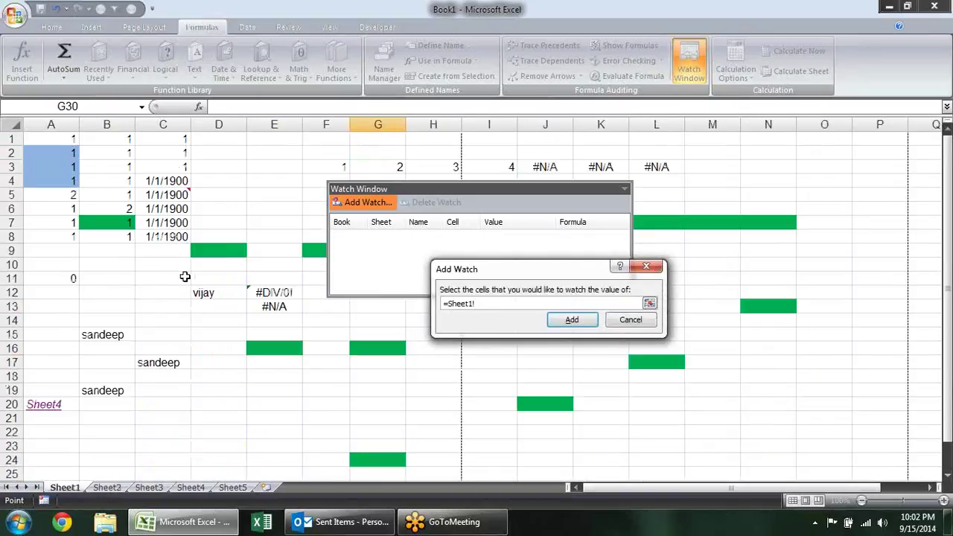
{"action": "left_click_drag", "start_coordinate": [457, 192], "coordinate": [256, 368]}
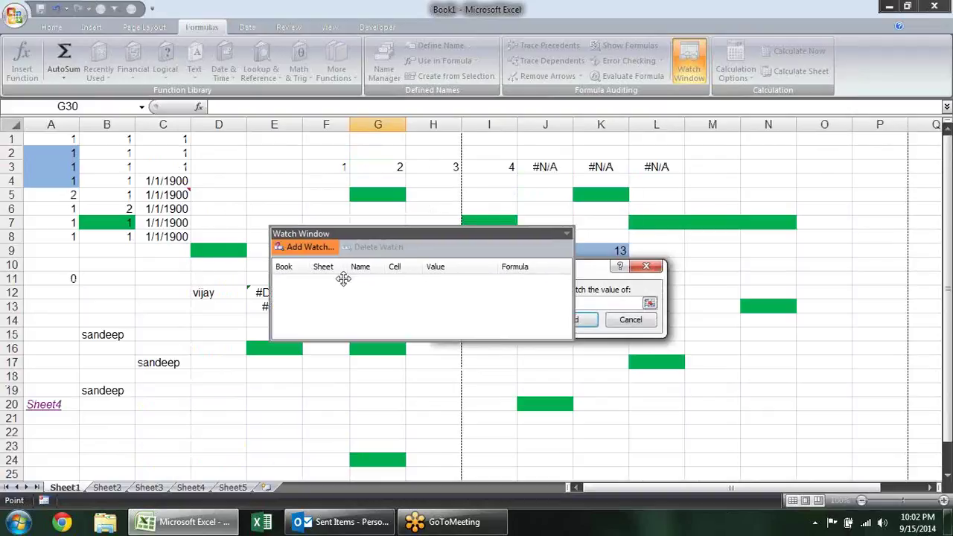
{"action": "left_click", "coordinate": [414, 267]}
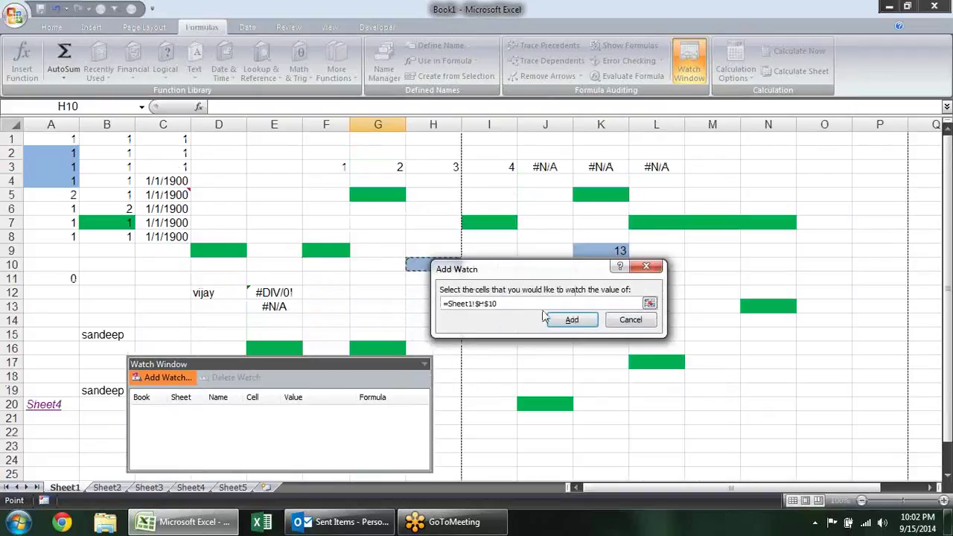
{"action": "left_click", "coordinate": [572, 319]}
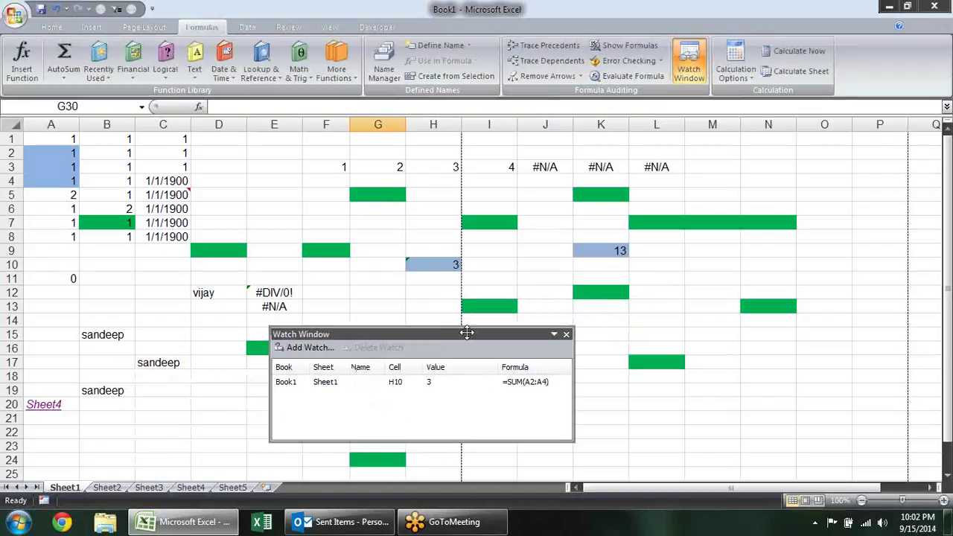
{"action": "left_click_drag", "start_coordinate": [321, 365], "coordinate": [486, 356]}
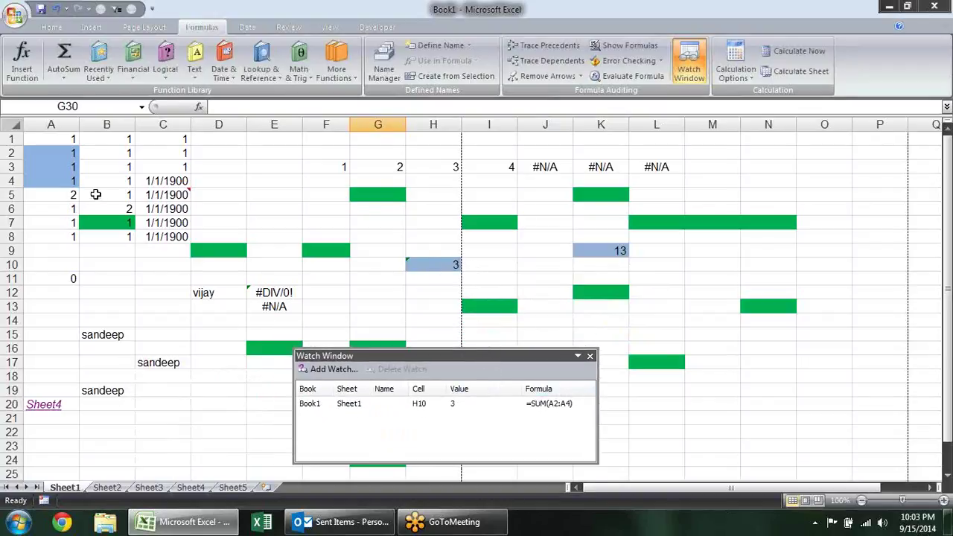
Enter 5 in A3, check that H10's SUM now reads 7, and close the Watch Window
{"action": "left_click", "coordinate": [68, 166]}
{"action": "type", "text": "5"}
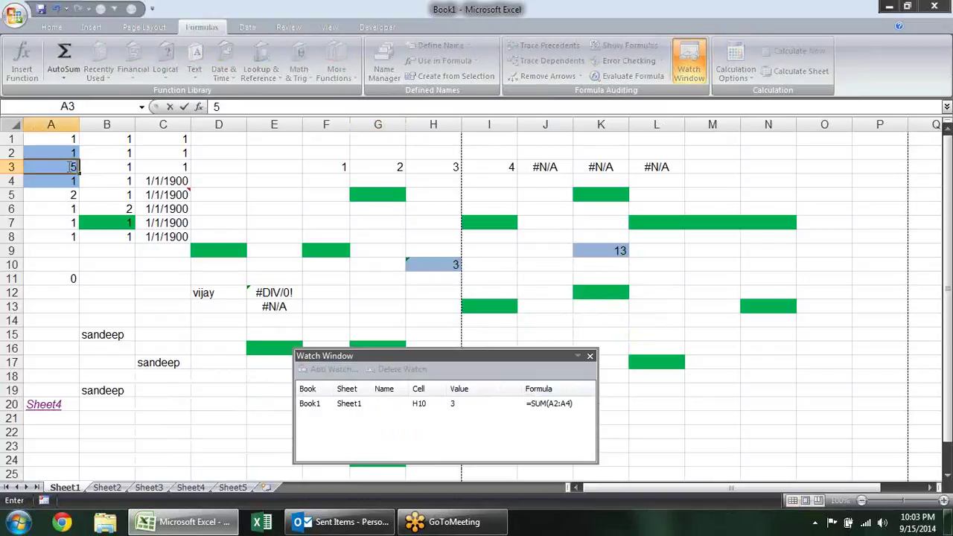
{"action": "key", "text": "Return"}
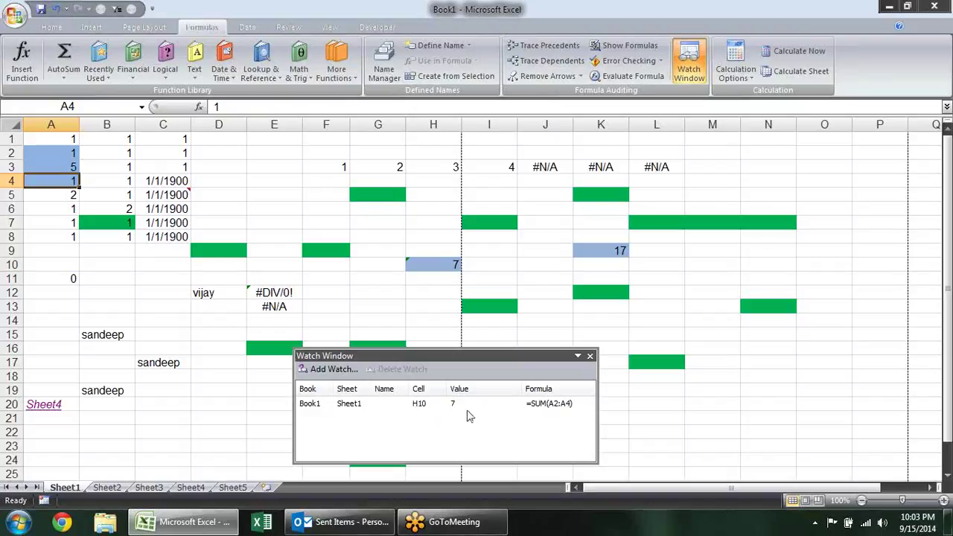
{"action": "left_click", "coordinate": [438, 266]}
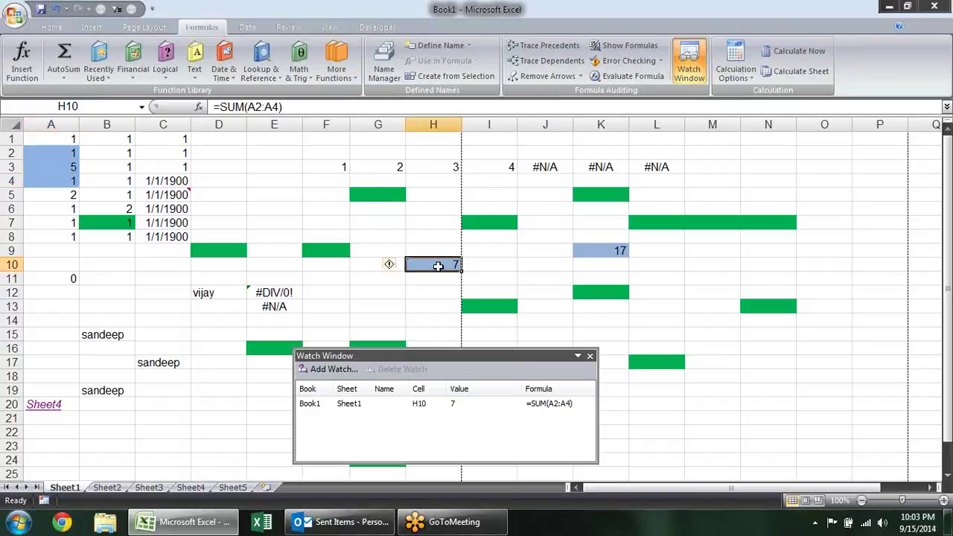
{"action": "left_click", "coordinate": [589, 358]}
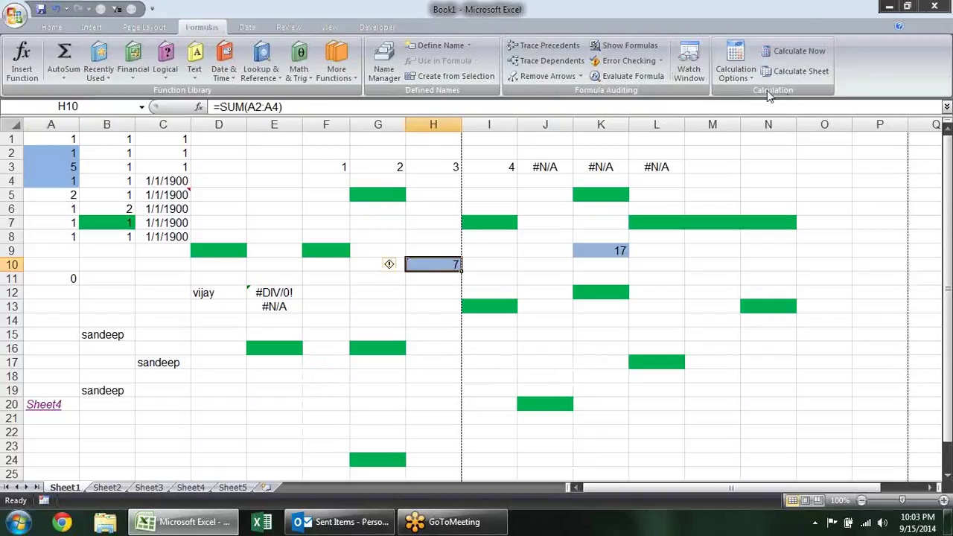
Close the calculation options, recalculate Sheet1 with Calculate Now, then select M5
{"action": "left_click", "coordinate": [736, 71]}
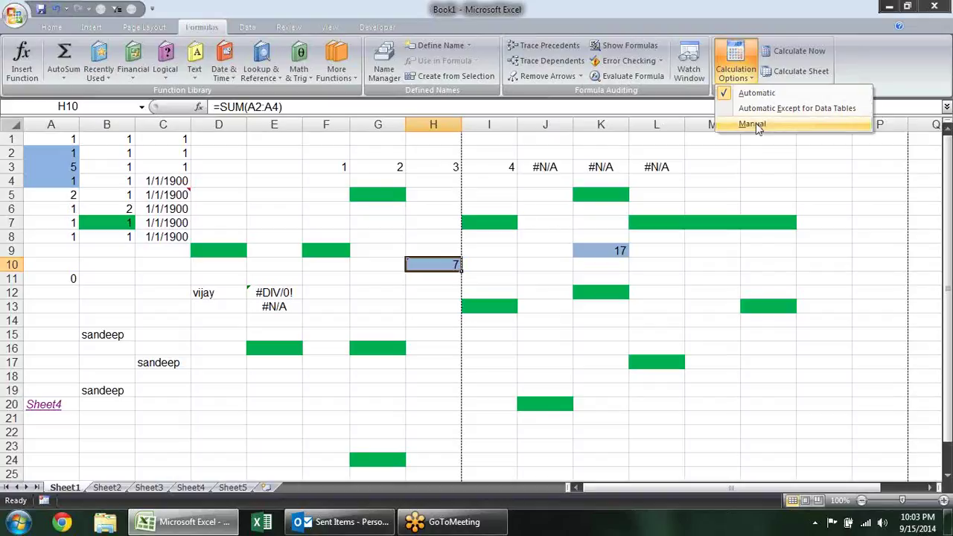
{"action": "left_click", "coordinate": [777, 192]}
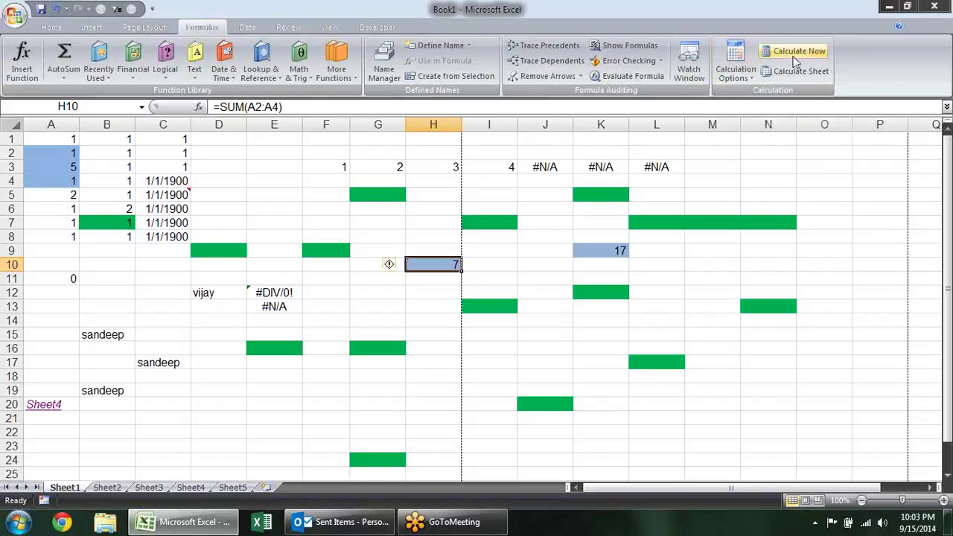
{"action": "left_click", "coordinate": [795, 63]}
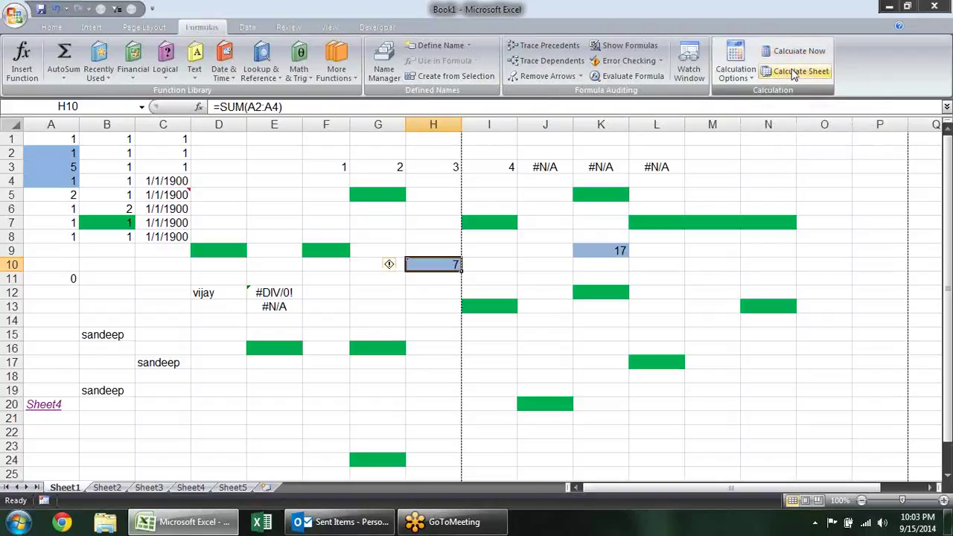
{"action": "left_click", "coordinate": [696, 195]}
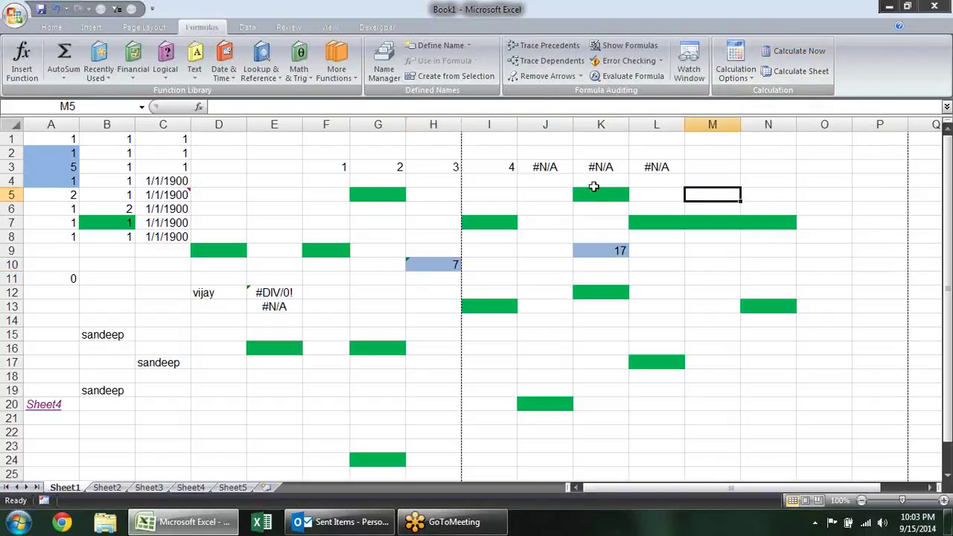
Browse the Data, Review, View and Developer tabs, select M4, and end on Review
{"action": "left_click", "coordinate": [248, 27]}
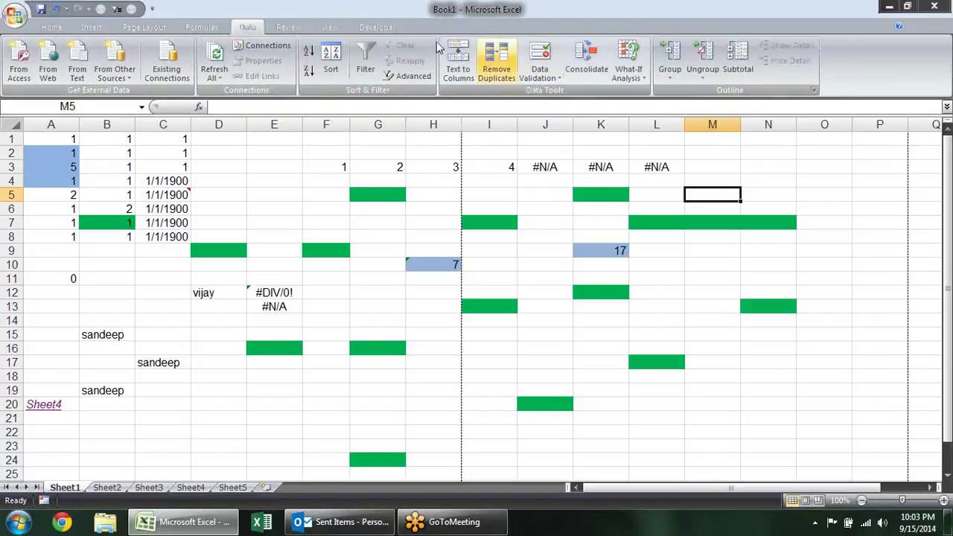
{"action": "left_click", "coordinate": [289, 27]}
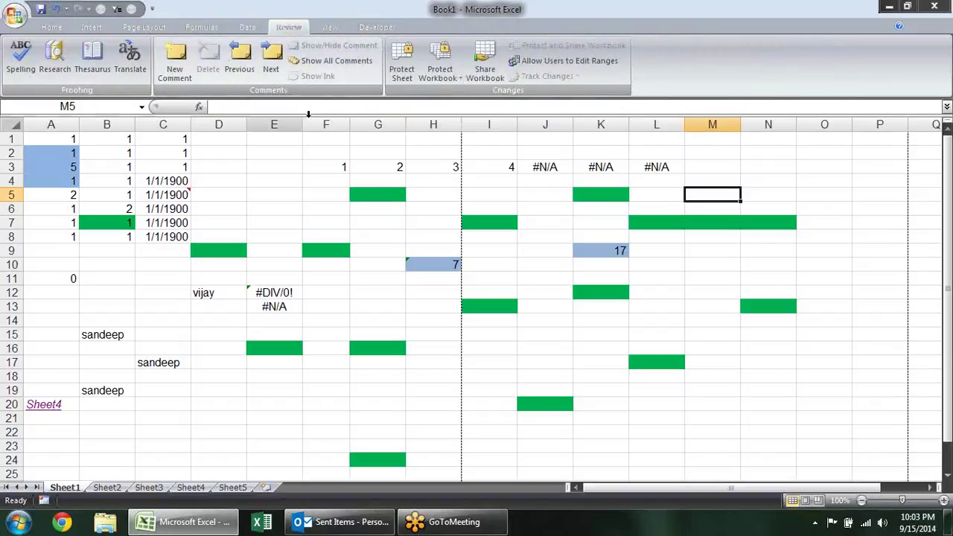
{"action": "left_click", "coordinate": [260, 28]}
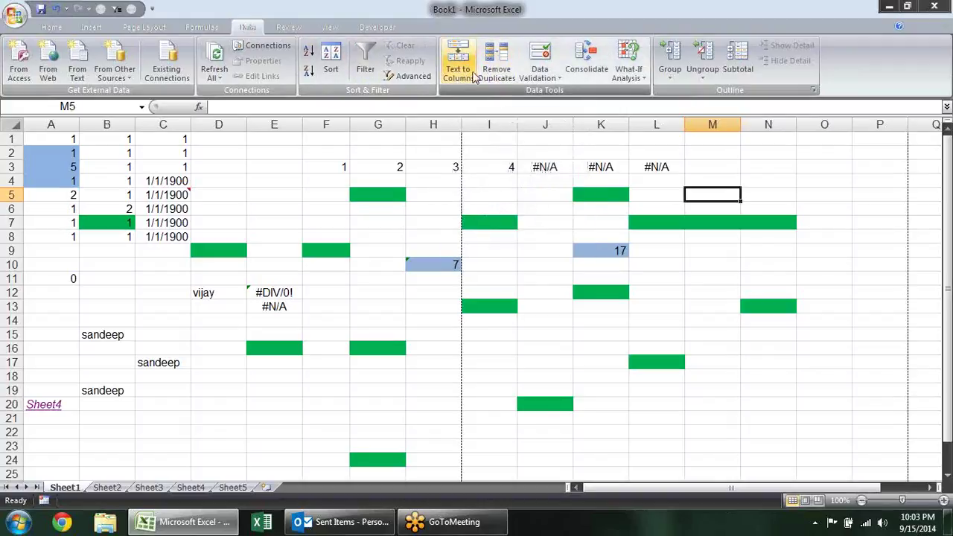
{"action": "left_click", "coordinate": [295, 28]}
{"action": "left_click", "coordinate": [330, 28]}
{"action": "left_click", "coordinate": [370, 30]}
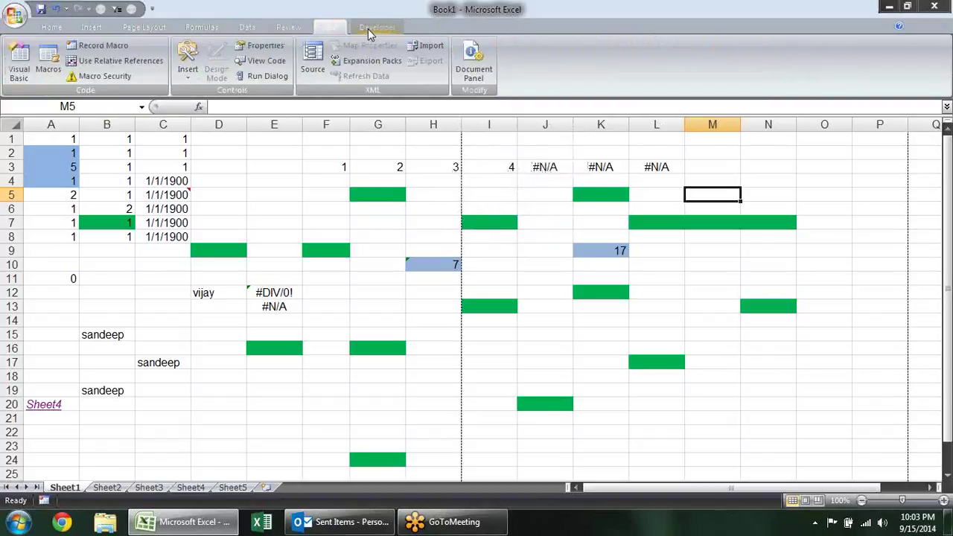
{"action": "left_click", "coordinate": [727, 184]}
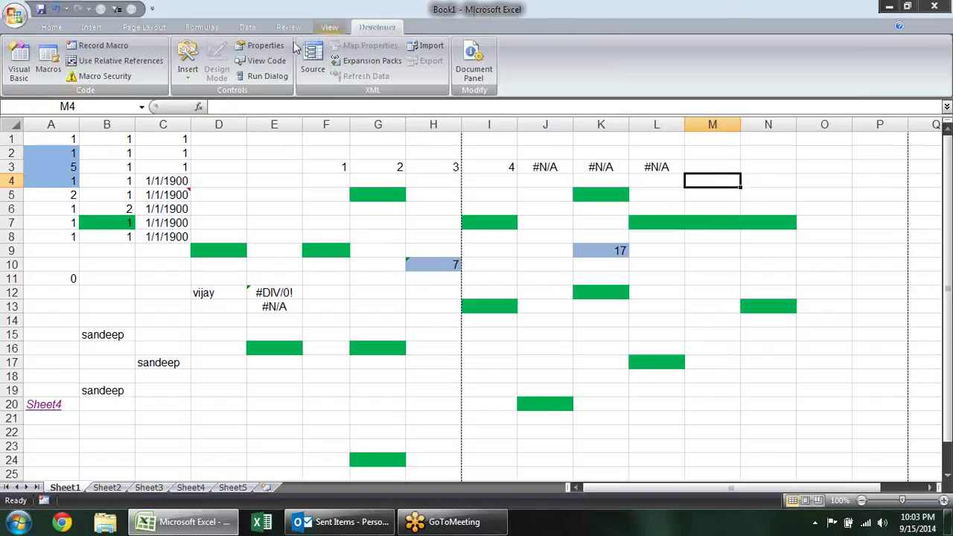
{"action": "left_click", "coordinate": [333, 28]}
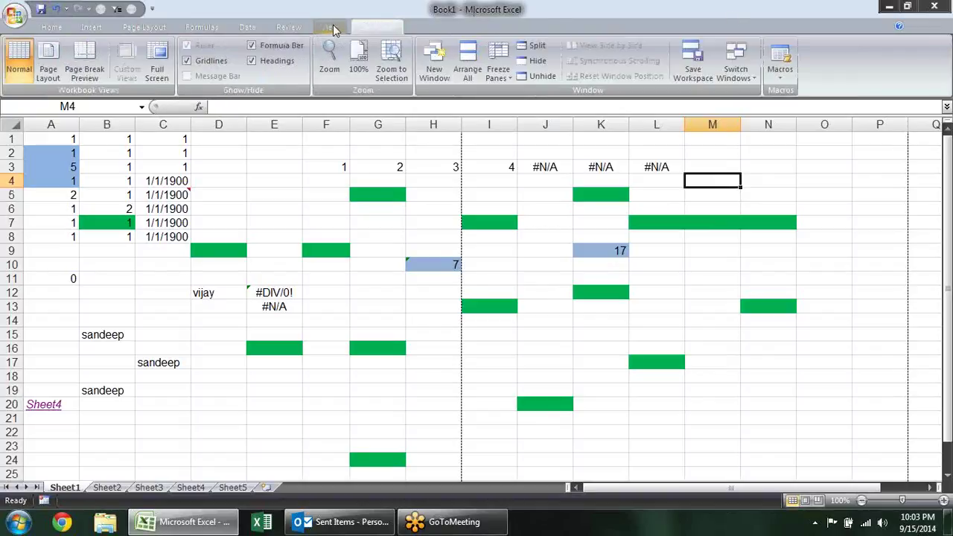
{"action": "left_click", "coordinate": [289, 26]}
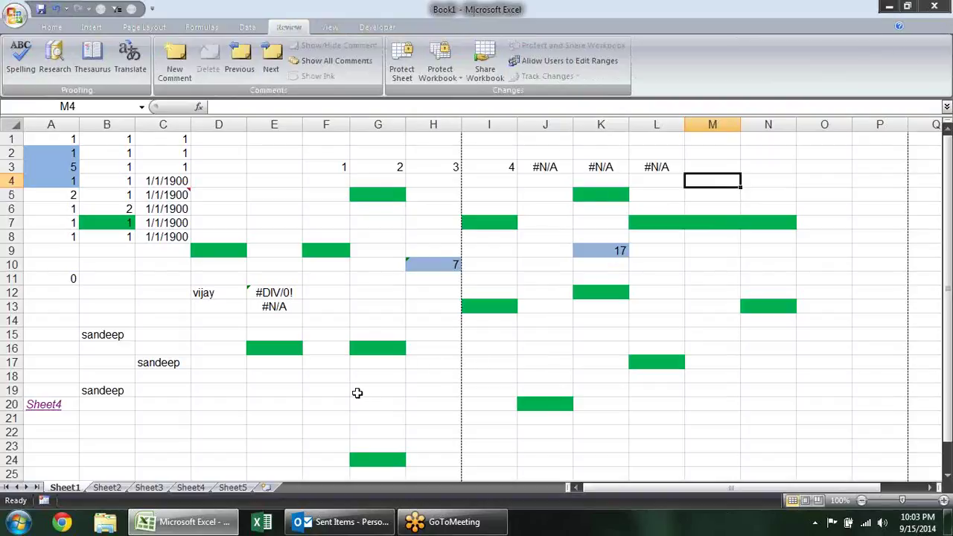
Group Sheet1 through Sheet3 and fill A22:E24 with yellow
{"action": "left_click", "coordinate": [167, 489], "text": "shift"}
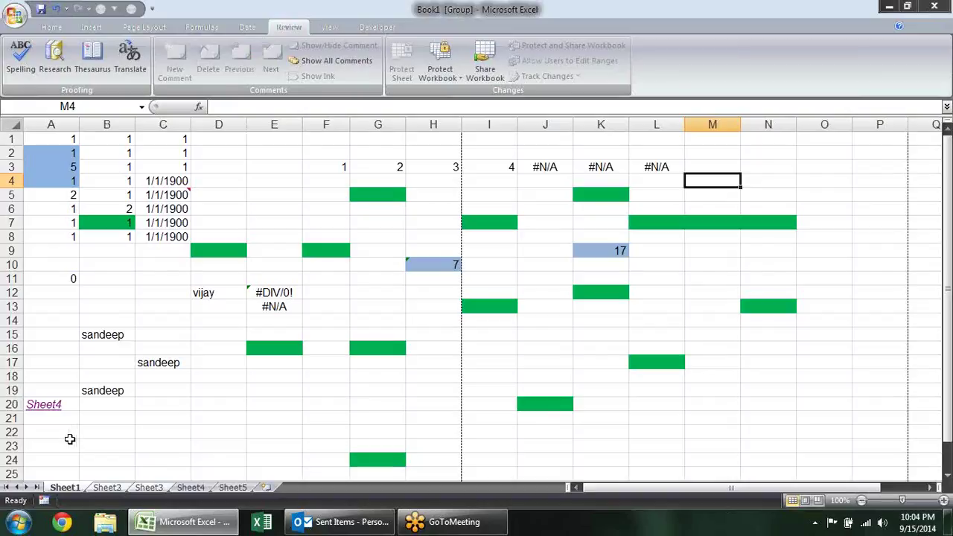
{"action": "left_click_drag", "start_coordinate": [67, 434], "coordinate": [260, 461]}
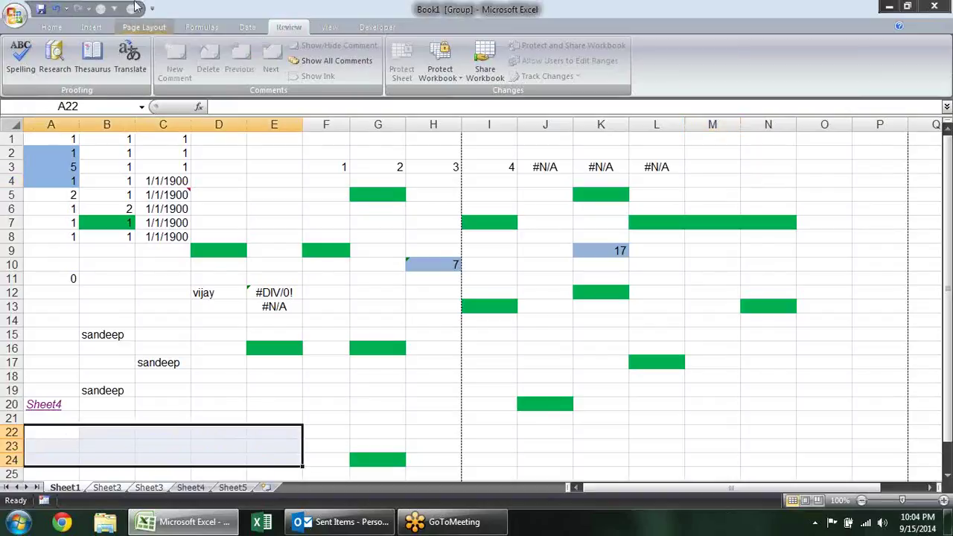
{"action": "left_click", "coordinate": [51, 27]}
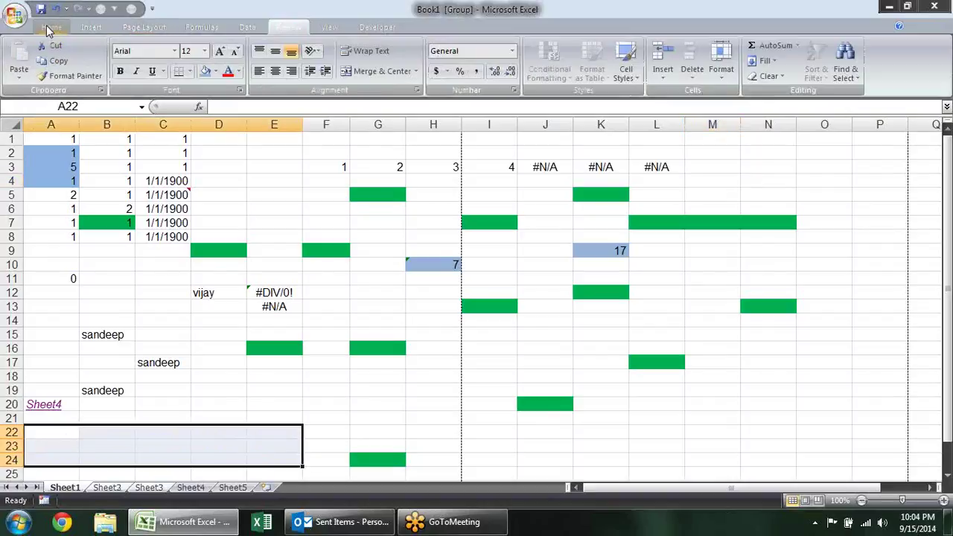
{"action": "left_click", "coordinate": [215, 70]}
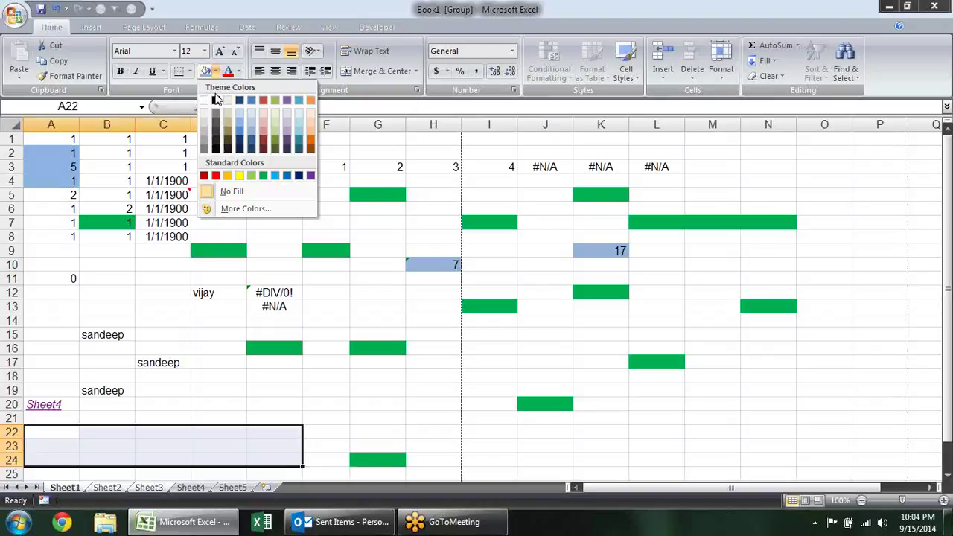
{"action": "left_click", "coordinate": [240, 177]}
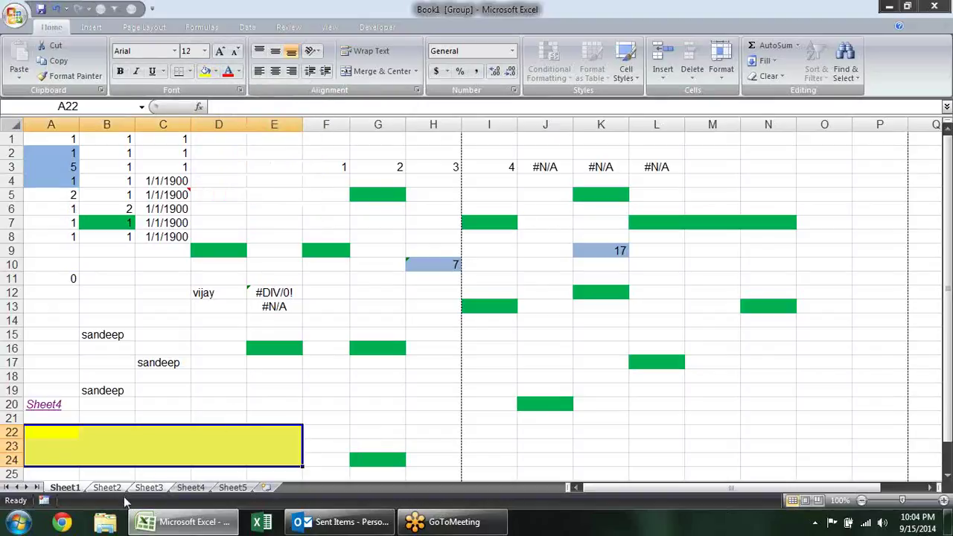
Check the yellow fill on Sheet2 and Sheet3, then move to Sheet4's sales table
{"action": "left_click", "coordinate": [106, 487]}
{"action": "scroll", "coordinate": [128, 384], "scroll_direction": "down", "scroll_amount": 3}
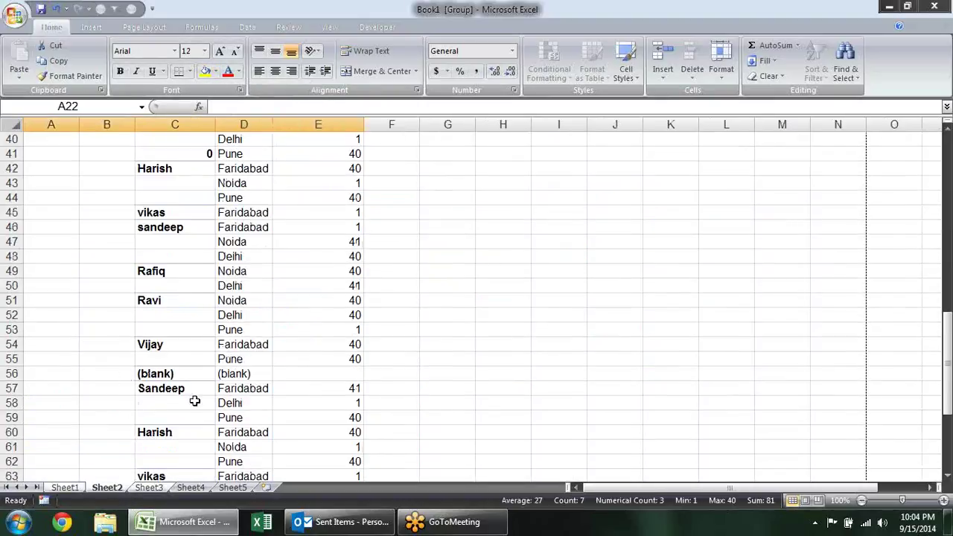
{"action": "left_click", "coordinate": [149, 487]}
{"action": "left_click", "coordinate": [315, 355]}
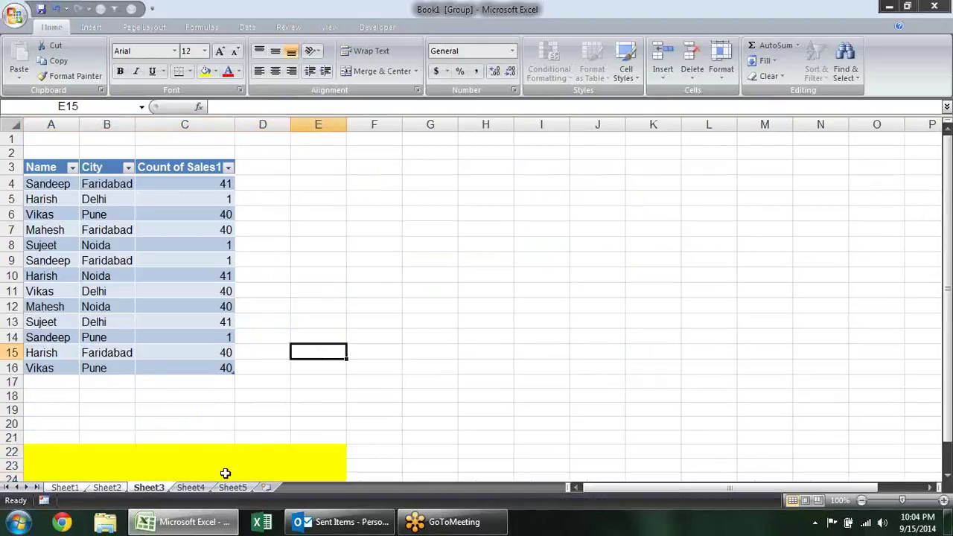
{"action": "left_click", "coordinate": [191, 488]}
{"action": "left_click", "coordinate": [484, 320]}
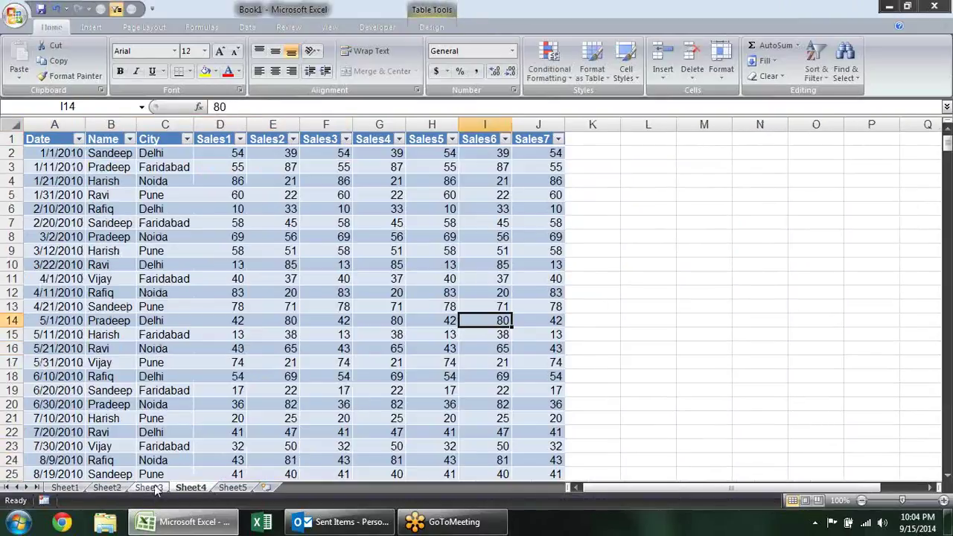
Switch to Sheet2 and scroll down through its pivot table
{"action": "left_click", "coordinate": [149, 488]}
{"action": "left_click", "coordinate": [111, 488]}
{"action": "scroll", "coordinate": [246, 305], "scroll_direction": "down", "scroll_amount": 2}
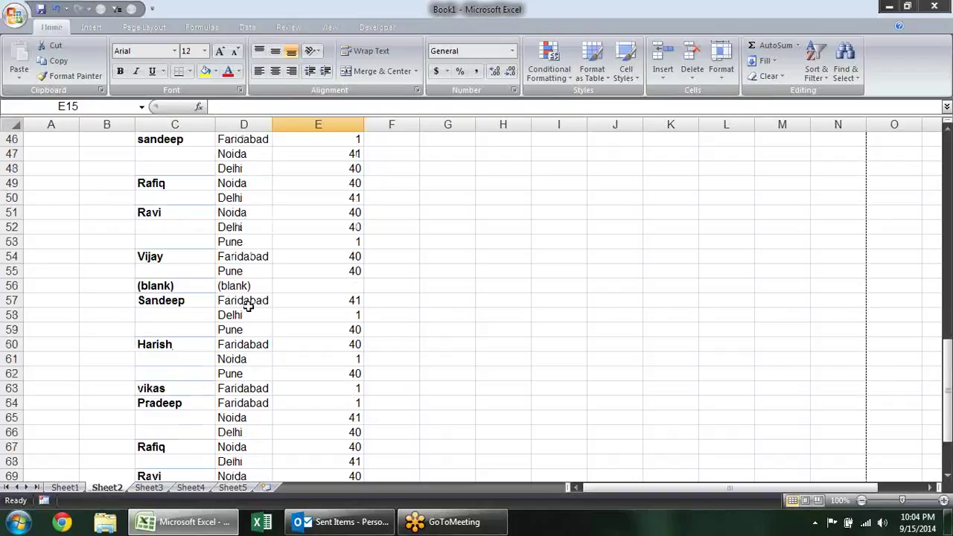
{"action": "scroll", "coordinate": [249, 306], "scroll_direction": "down", "scroll_amount": 3}
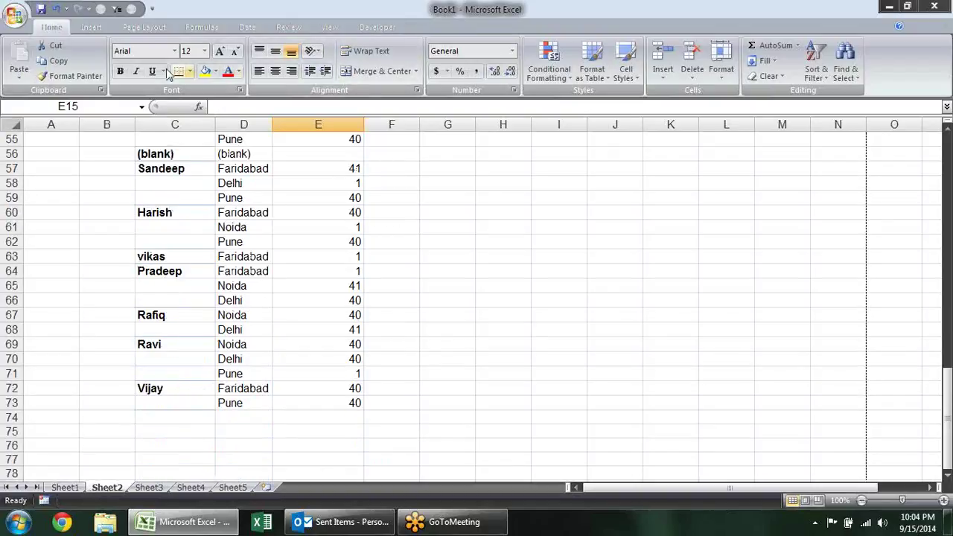
Split Sheet2 into panes, move the split up below row 64, then remove it
{"action": "left_click", "coordinate": [329, 27]}
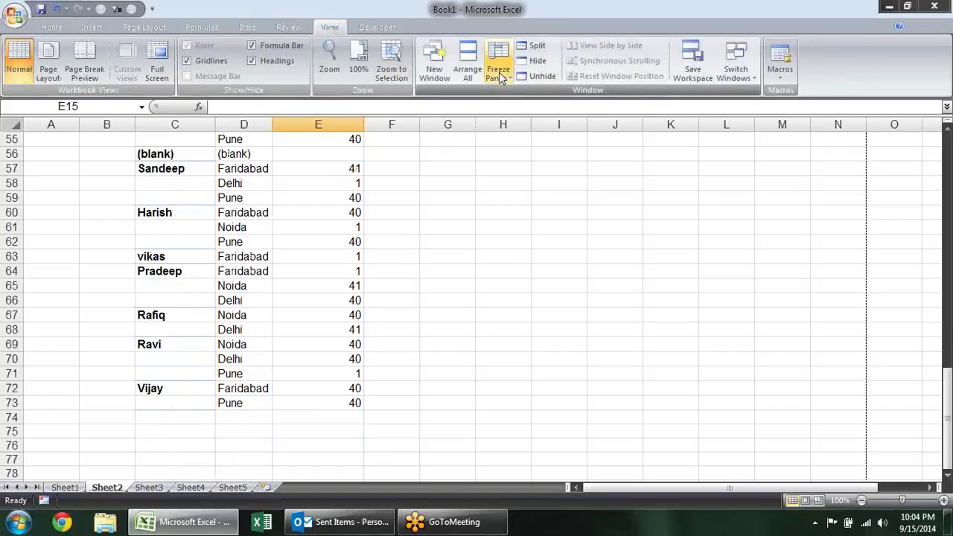
{"action": "left_click", "coordinate": [532, 49]}
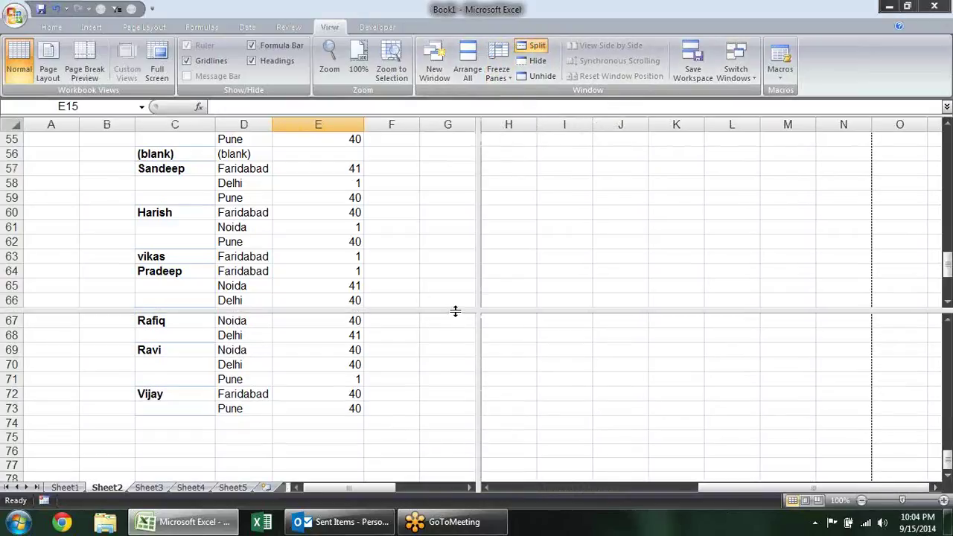
{"action": "left_click_drag", "start_coordinate": [469, 310], "coordinate": [472, 280]}
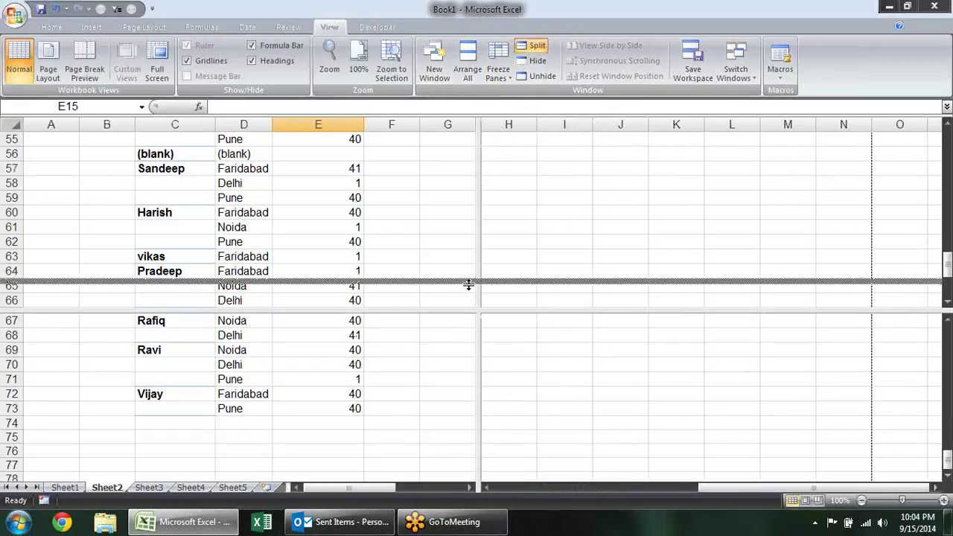
{"action": "left_click", "coordinate": [416, 241]}
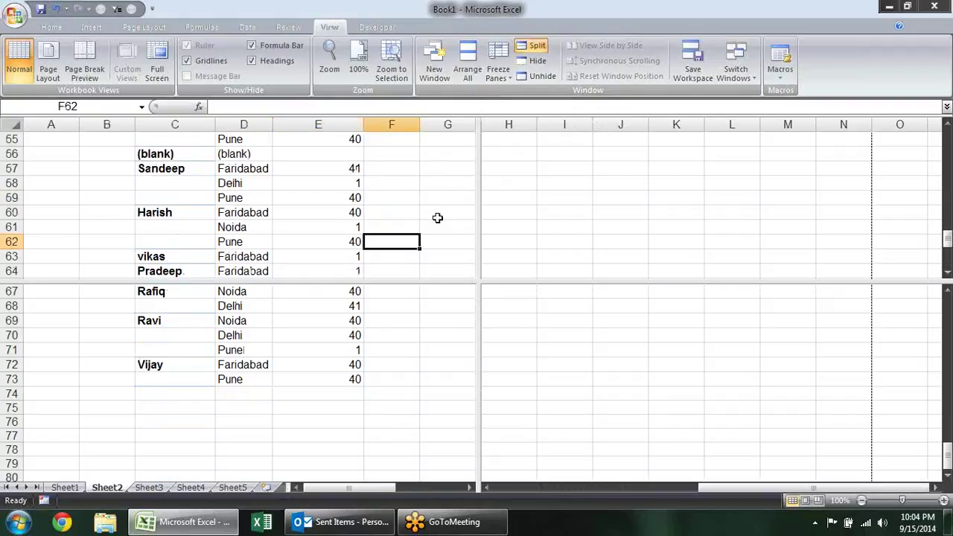
{"action": "scroll", "coordinate": [437, 218], "scroll_direction": "down", "scroll_amount": 2}
{"action": "scroll", "coordinate": [437, 218], "scroll_direction": "up", "scroll_amount": 3}
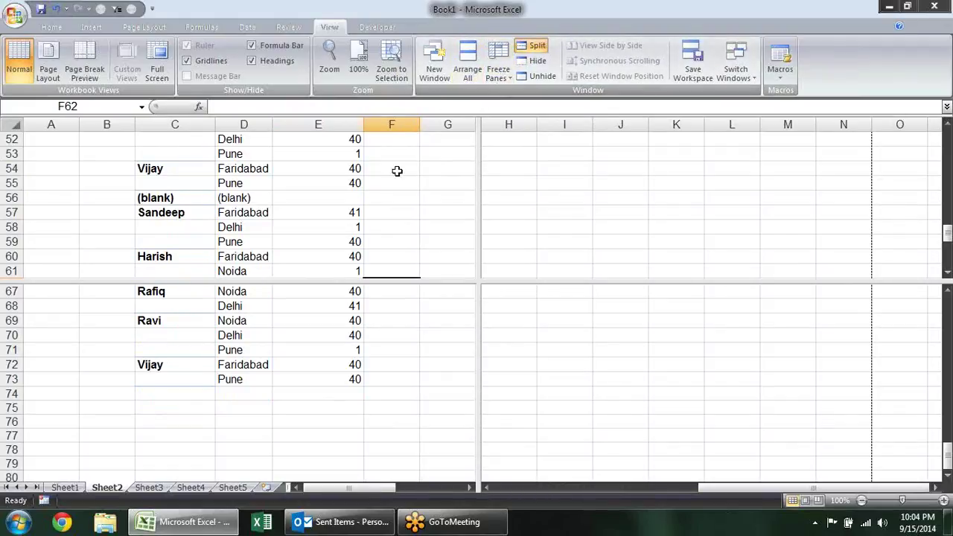
{"action": "left_click", "coordinate": [526, 46]}
{"action": "left_click", "coordinate": [511, 214]}
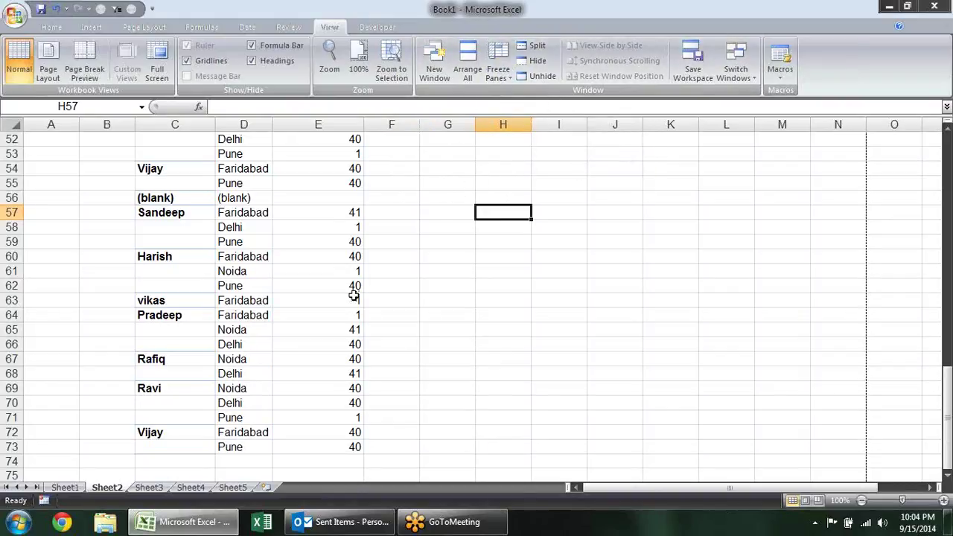
Restore Book1 into its own window, move and narrow it, then tile it with Arrange All
{"action": "left_click", "coordinate": [929, 28]}
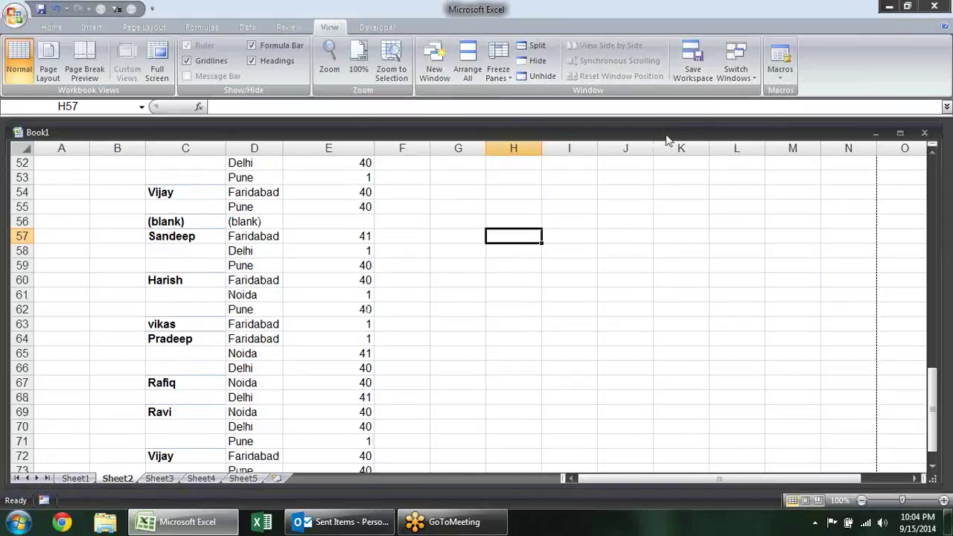
{"action": "left_click_drag", "start_coordinate": [668, 139], "coordinate": [598, 123]}
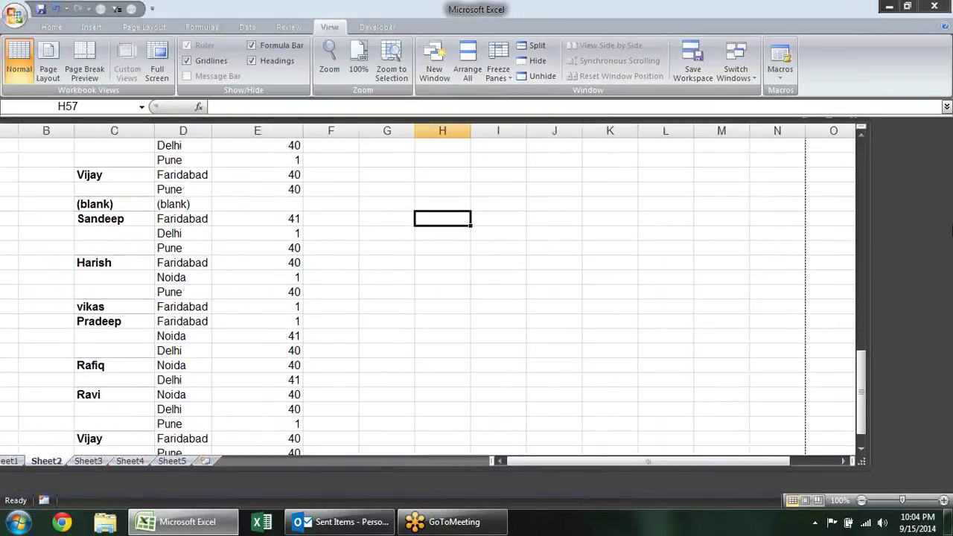
{"action": "left_click_drag", "start_coordinate": [867, 246], "coordinate": [421, 223]}
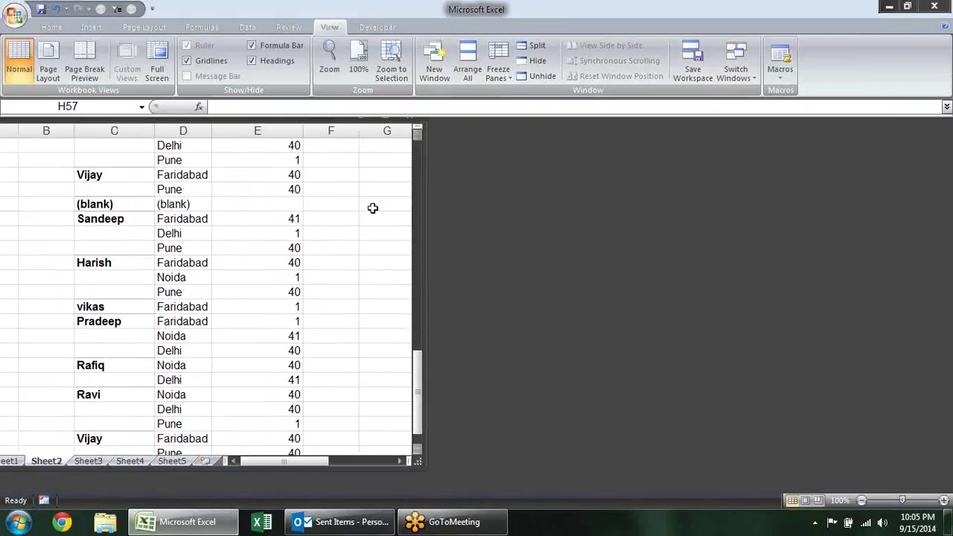
{"action": "left_click", "coordinate": [475, 71]}
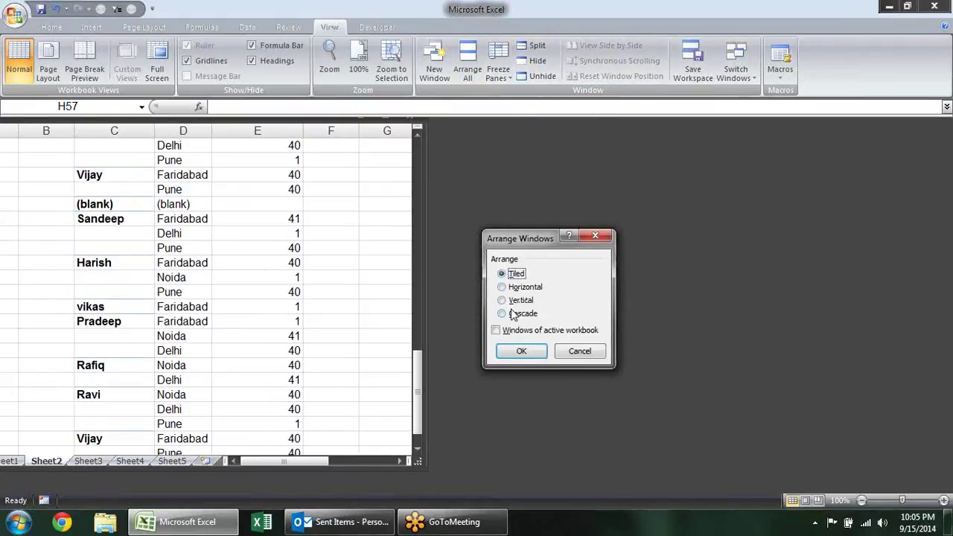
{"action": "left_click", "coordinate": [521, 351]}
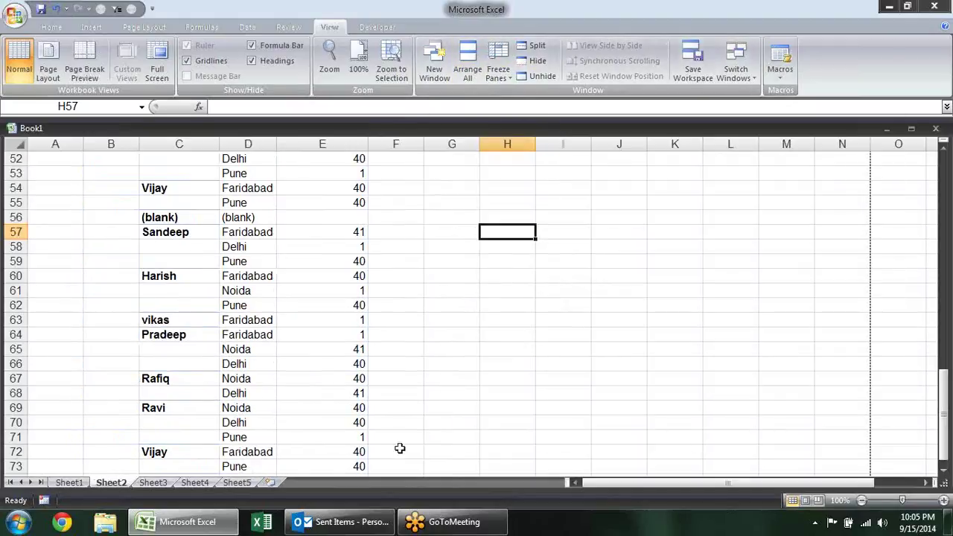
Open the array 2 workbook and tile it alongside Book1
{"action": "key", "text": "ctrl+o"}
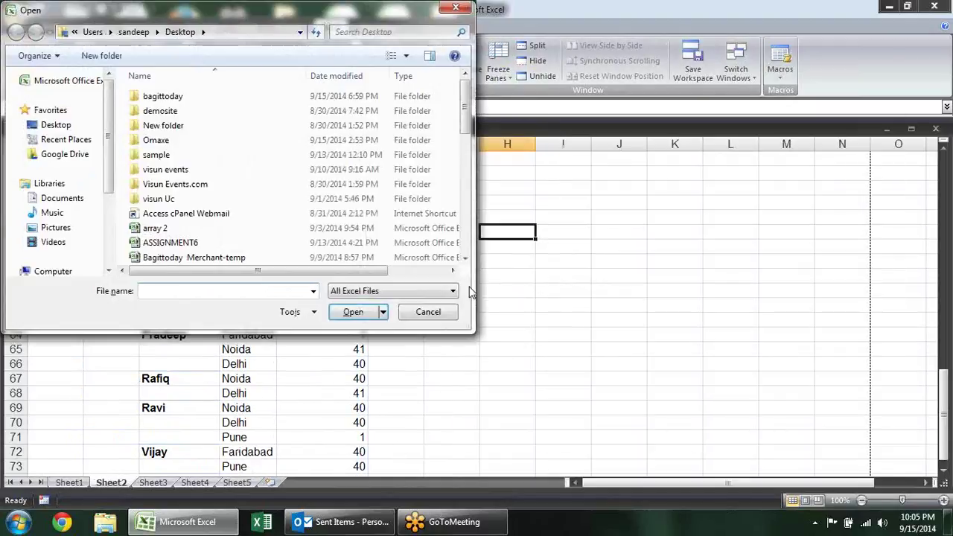
{"action": "double_click", "coordinate": [167, 232]}
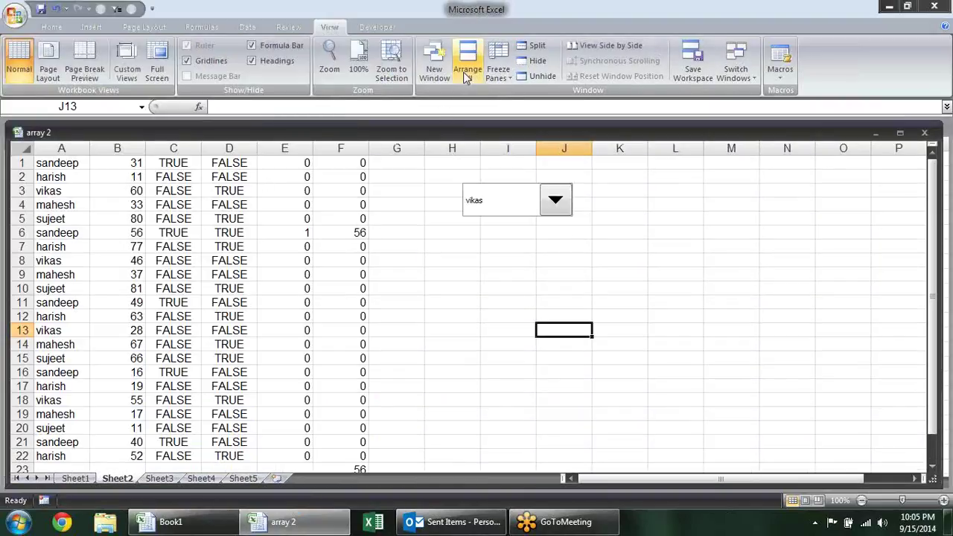
{"action": "left_click", "coordinate": [463, 72]}
{"action": "left_click", "coordinate": [521, 353]}
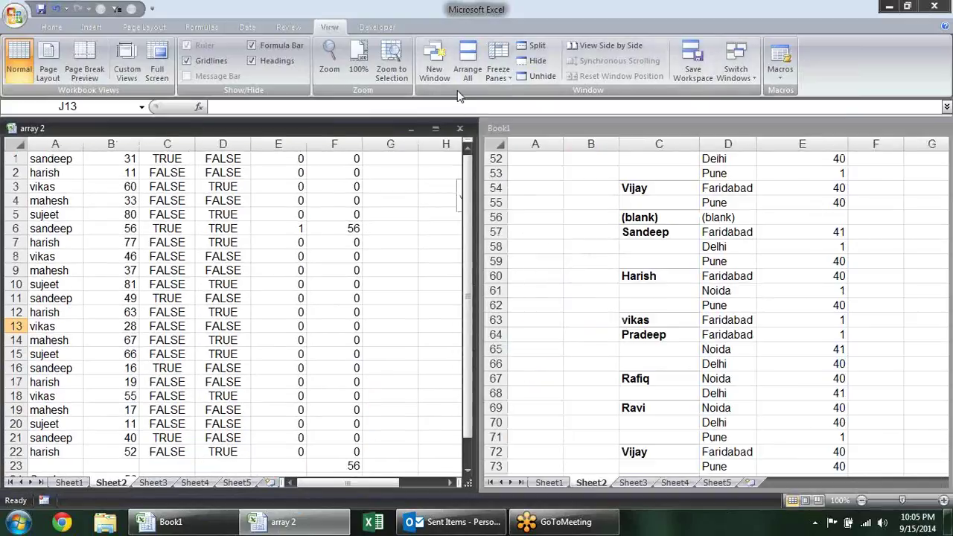
Try the Vertical and then the Cascade window arrangements
{"action": "left_click", "coordinate": [468, 70]}
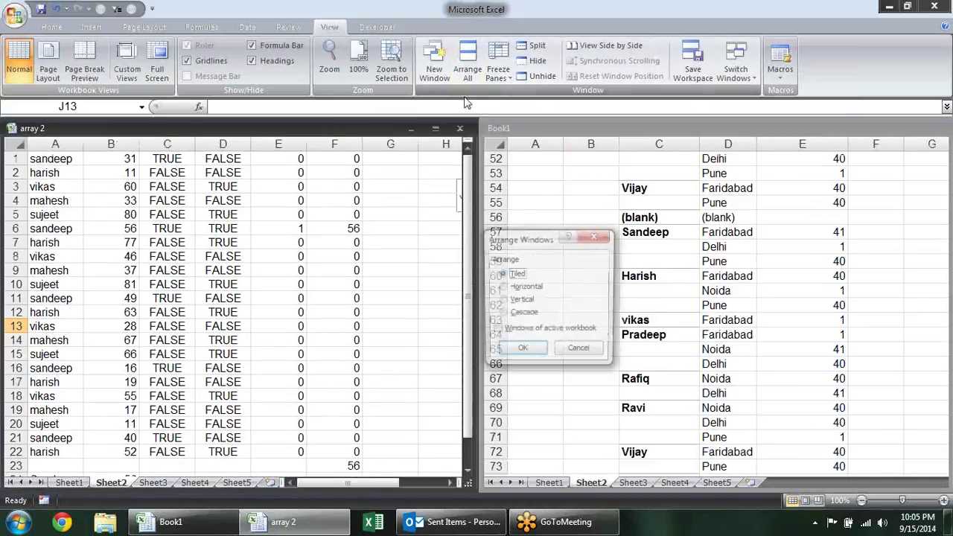
{"action": "left_click", "coordinate": [503, 300]}
{"action": "left_click", "coordinate": [530, 353]}
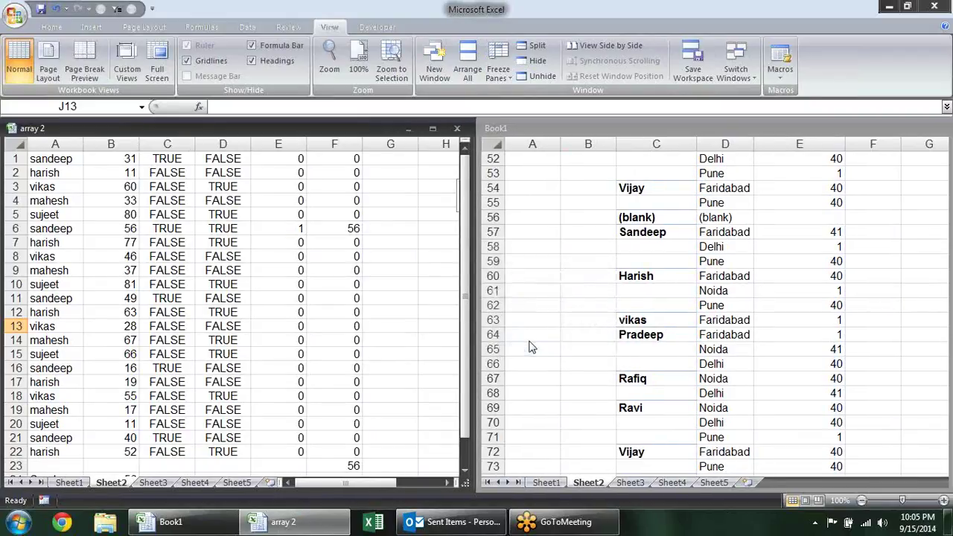
{"action": "left_click", "coordinate": [467, 69]}
{"action": "left_click", "coordinate": [521, 313]}
{"action": "left_click", "coordinate": [533, 347]}
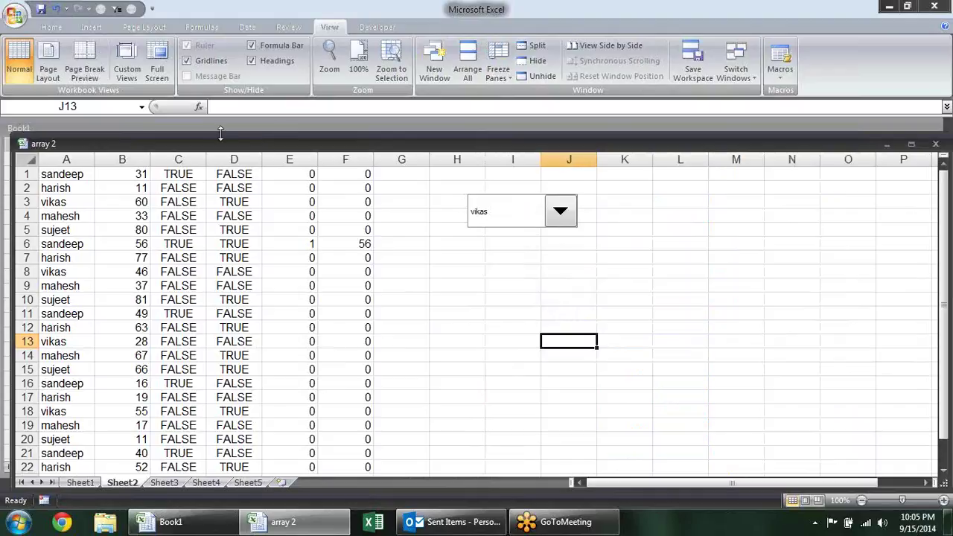
Move the array 2 window aside, then rearrange both workbooks as Tiled
{"action": "left_click_drag", "start_coordinate": [214, 138], "coordinate": [244, 184]}
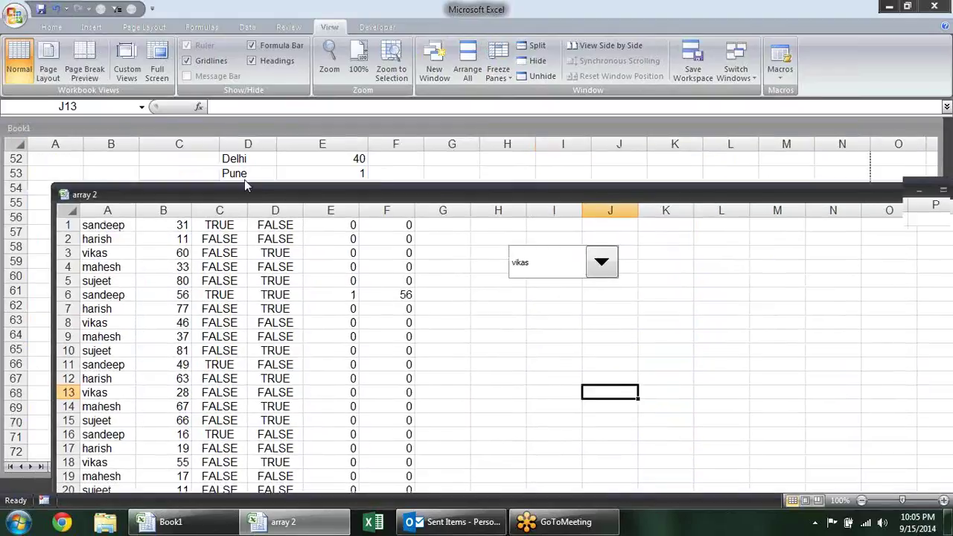
{"action": "left_click", "coordinate": [468, 67]}
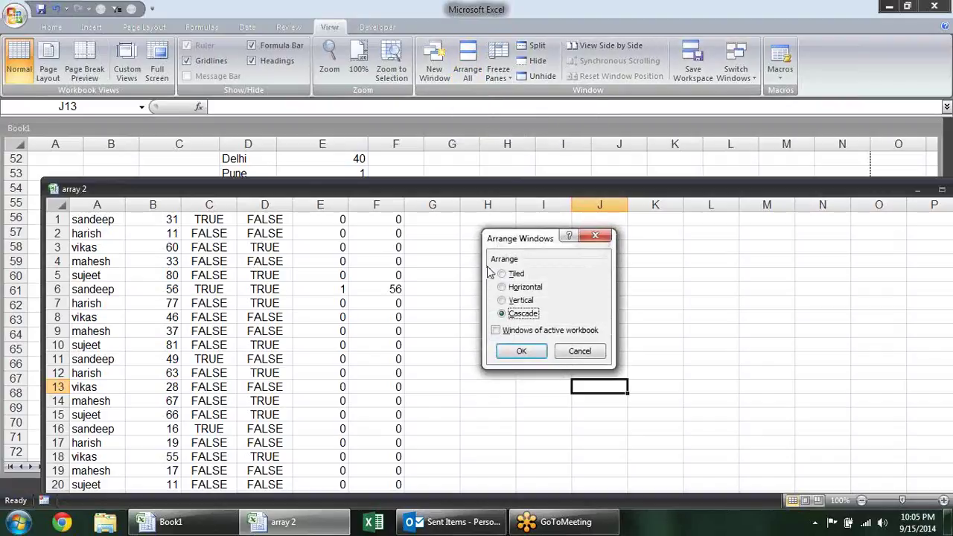
{"action": "left_click", "coordinate": [516, 274]}
{"action": "left_click", "coordinate": [521, 350]}
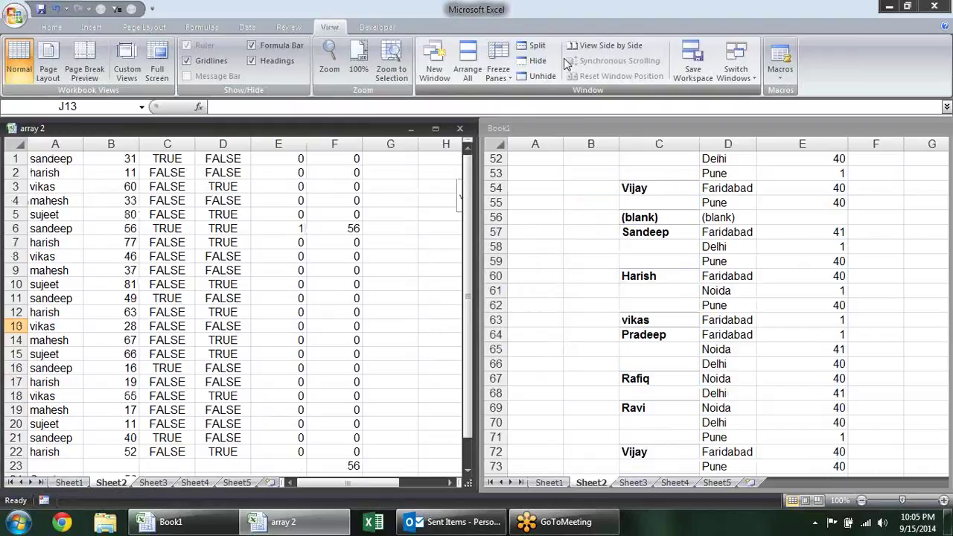
Compare the workbooks with View Side by Side and scroll to test synchronized scrolling
{"action": "left_click", "coordinate": [603, 47]}
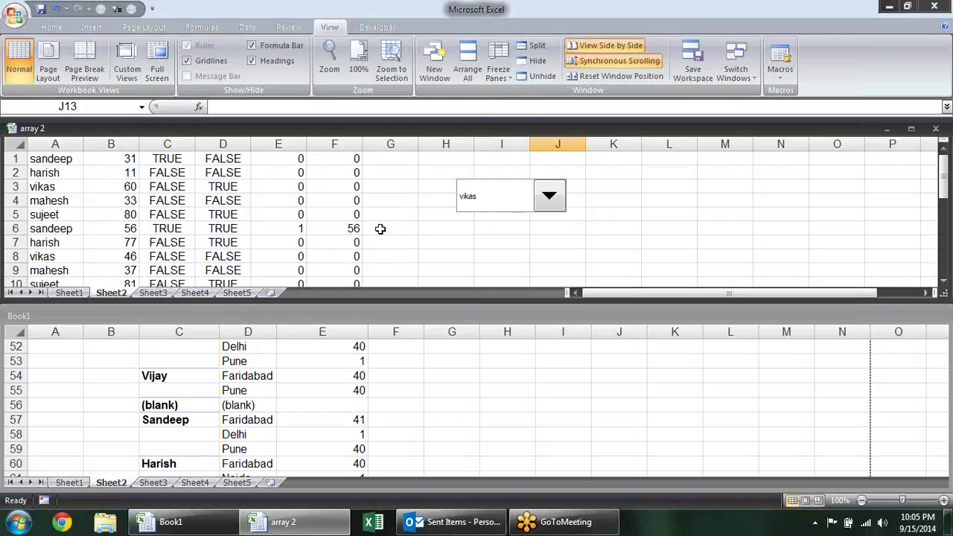
{"action": "scroll", "coordinate": [385, 228], "scroll_direction": "down", "scroll_amount": 1}
{"action": "scroll", "coordinate": [385, 228], "scroll_direction": "down", "scroll_amount": 2}
{"action": "scroll", "coordinate": [385, 228], "scroll_direction": "down", "scroll_amount": 1}
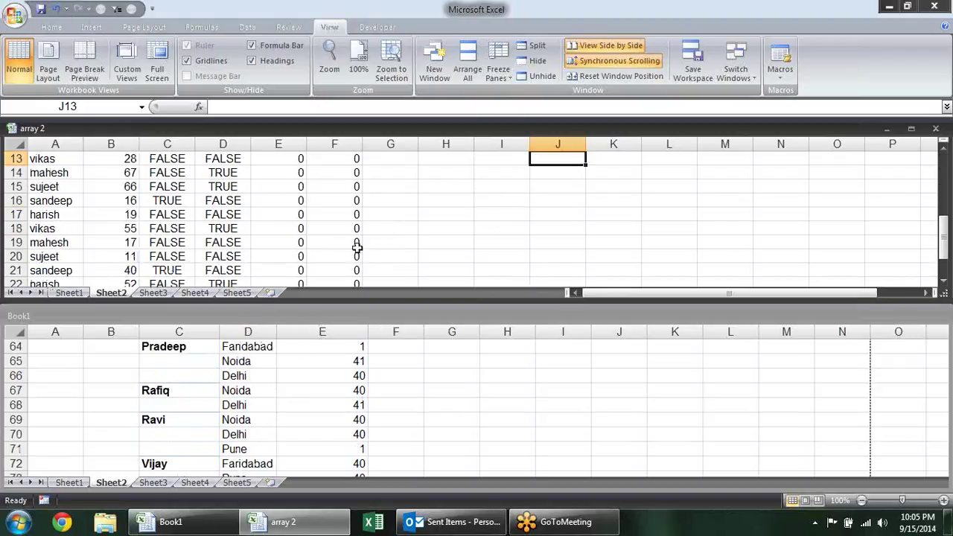
{"action": "scroll", "coordinate": [361, 238], "scroll_direction": "down", "scroll_amount": 2}
{"action": "scroll", "coordinate": [365, 233], "scroll_direction": "up", "scroll_amount": 1}
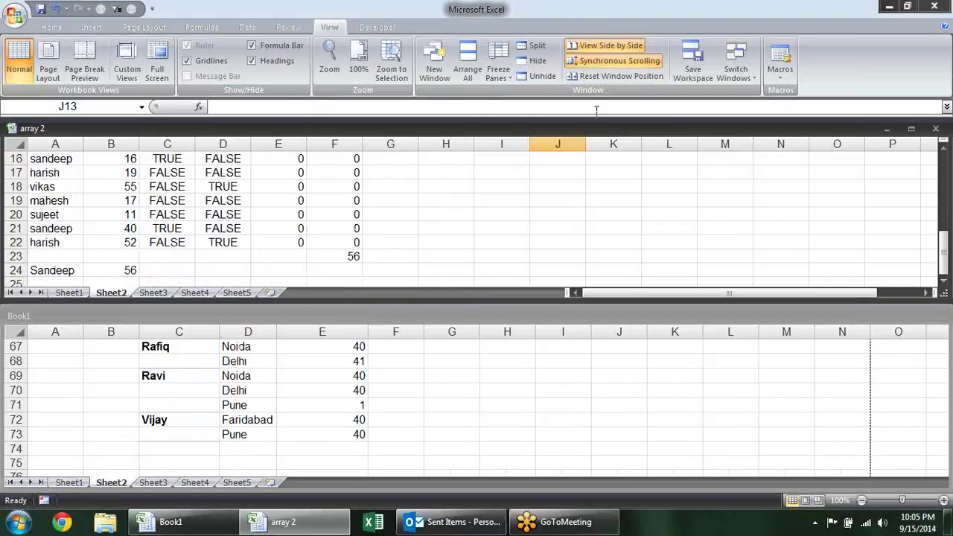
Turn off Synchronous Scrolling and scroll to confirm the windows move independently
{"action": "left_click", "coordinate": [588, 61]}
{"action": "scroll", "coordinate": [436, 206], "scroll_direction": "down", "scroll_amount": 2}
{"action": "scroll", "coordinate": [435, 206], "scroll_direction": "up", "scroll_amount": 2}
{"action": "scroll", "coordinate": [395, 415], "scroll_direction": "down", "scroll_amount": 1}
{"action": "scroll", "coordinate": [394, 414], "scroll_direction": "up", "scroll_amount": 1}
Re-enable Synchronous Scrolling from Book1, test it, then switch it off again
{"action": "left_click", "coordinate": [393, 412]}
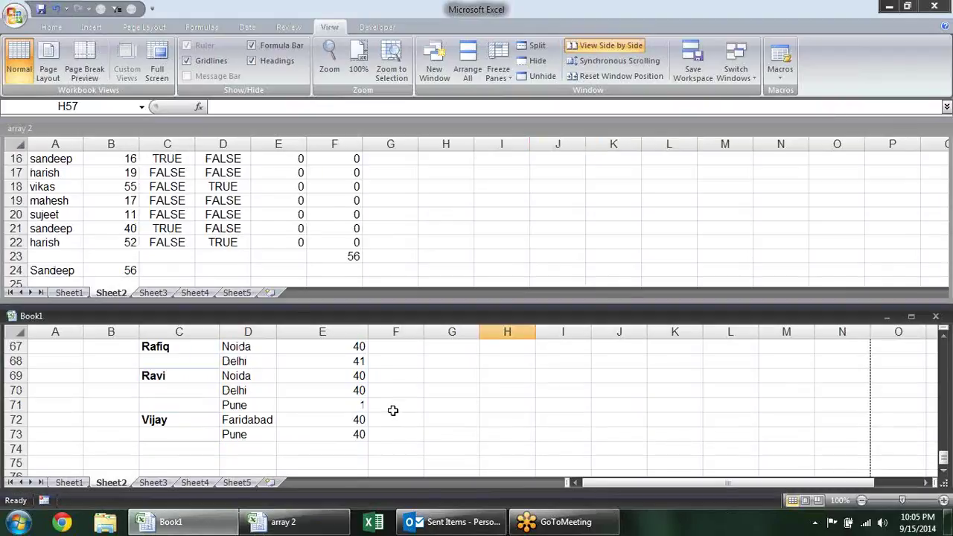
{"action": "left_click", "coordinate": [614, 61]}
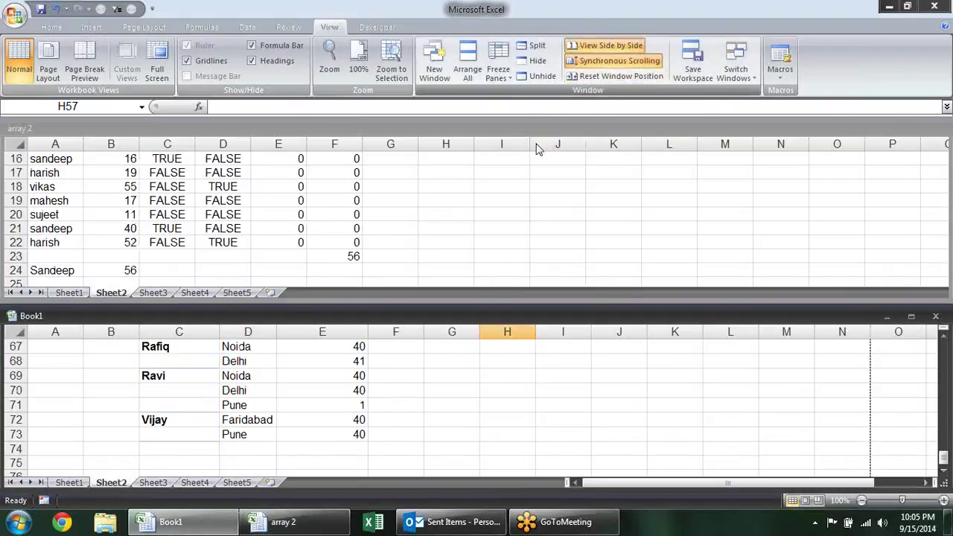
{"action": "scroll", "coordinate": [478, 191], "scroll_direction": "down", "scroll_amount": 1}
{"action": "scroll", "coordinate": [480, 193], "scroll_direction": "down", "scroll_amount": 1}
{"action": "scroll", "coordinate": [479, 191], "scroll_direction": "up", "scroll_amount": 1}
{"action": "scroll", "coordinate": [479, 191], "scroll_direction": "up", "scroll_amount": 3}
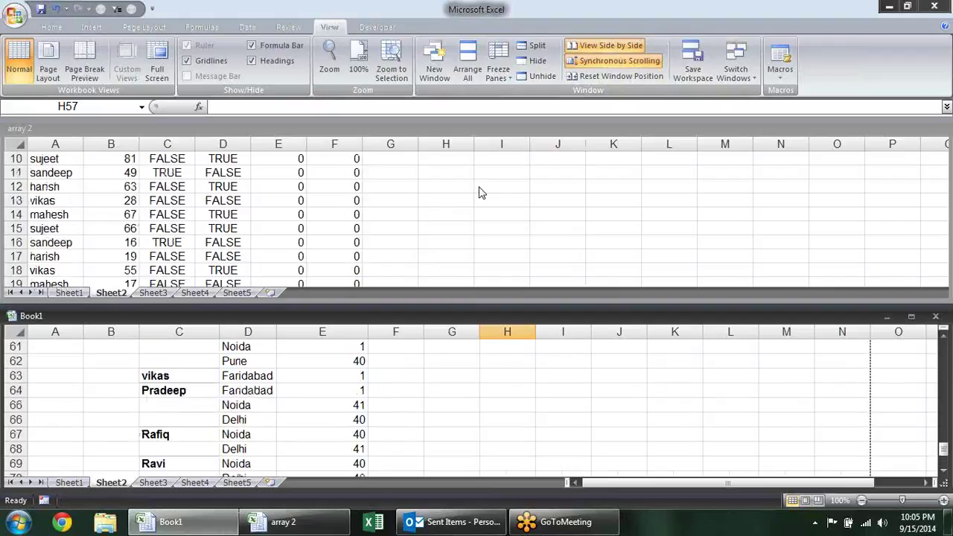
{"action": "scroll", "coordinate": [479, 191], "scroll_direction": "up", "scroll_amount": 2}
{"action": "left_click", "coordinate": [614, 61]}
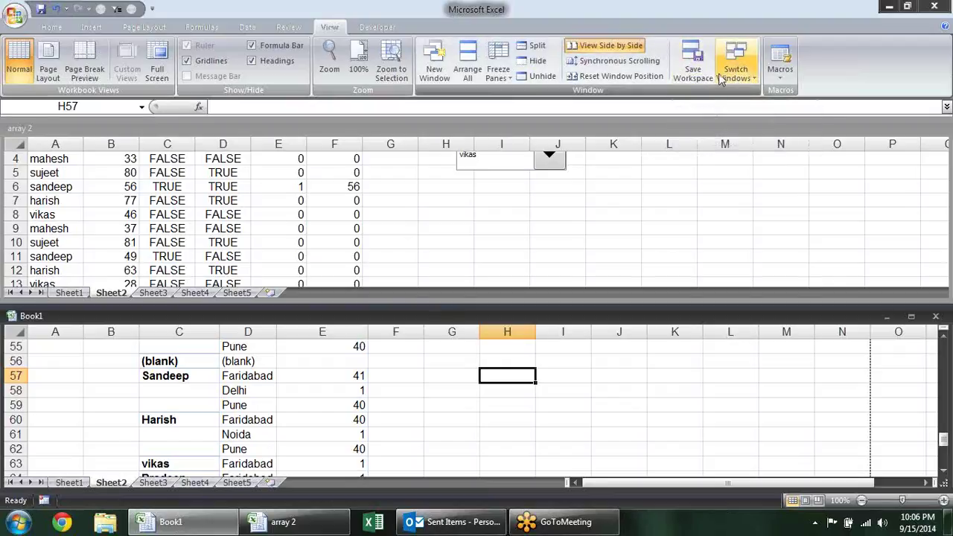
{"action": "left_click", "coordinate": [179, 128]}
Save the two-window layout as the workspace 'resume' on the Desktop
{"action": "left_click", "coordinate": [272, 320]}
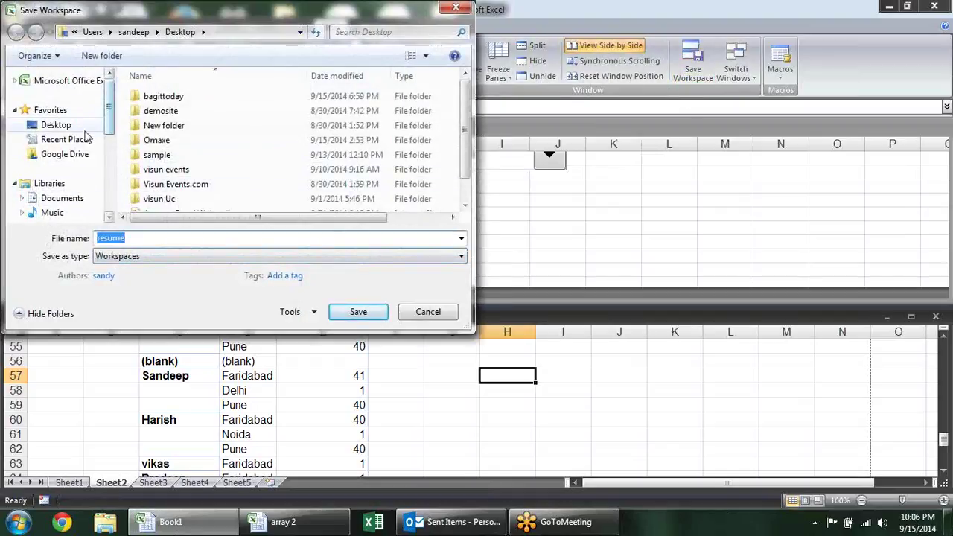
{"action": "left_click", "coordinate": [56, 124]}
{"action": "left_click", "coordinate": [344, 312]}
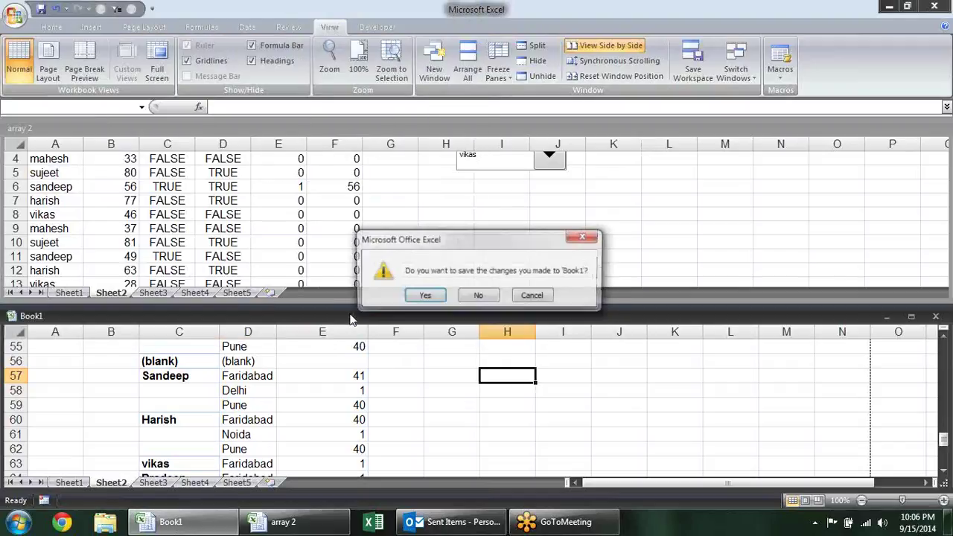
Save the changes to Book1 as a macro-enabled workbook and close the workbooks
{"action": "left_click", "coordinate": [424, 296]}
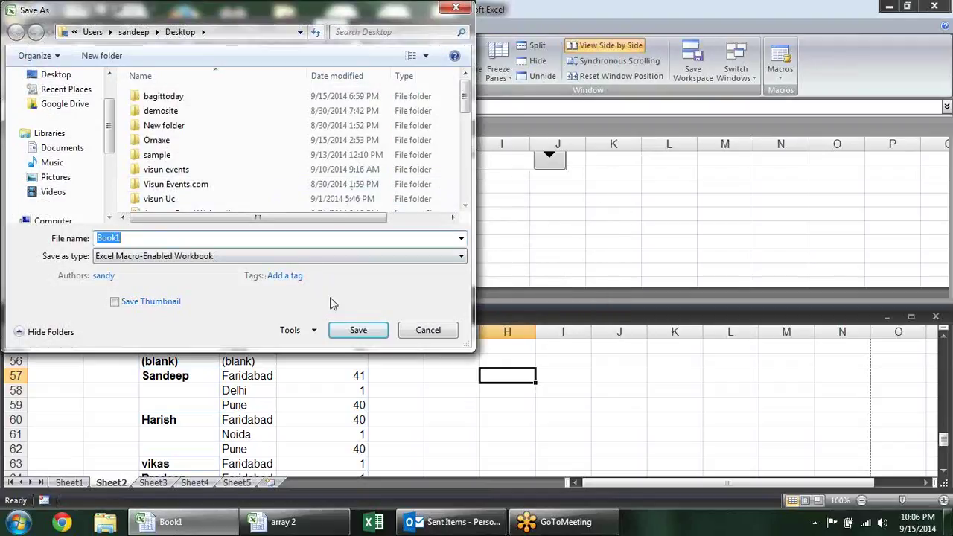
{"action": "left_click", "coordinate": [358, 329]}
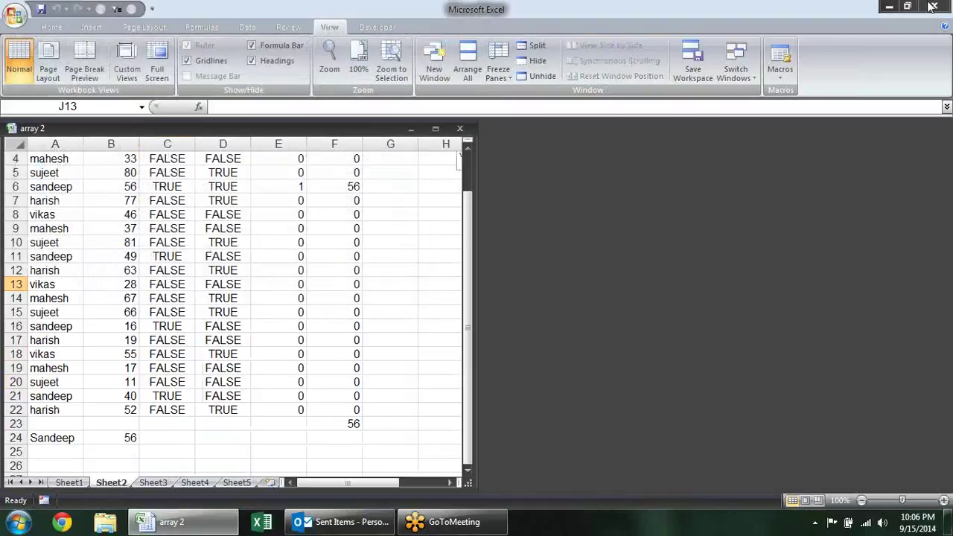
{"action": "left_click", "coordinate": [930, 6]}
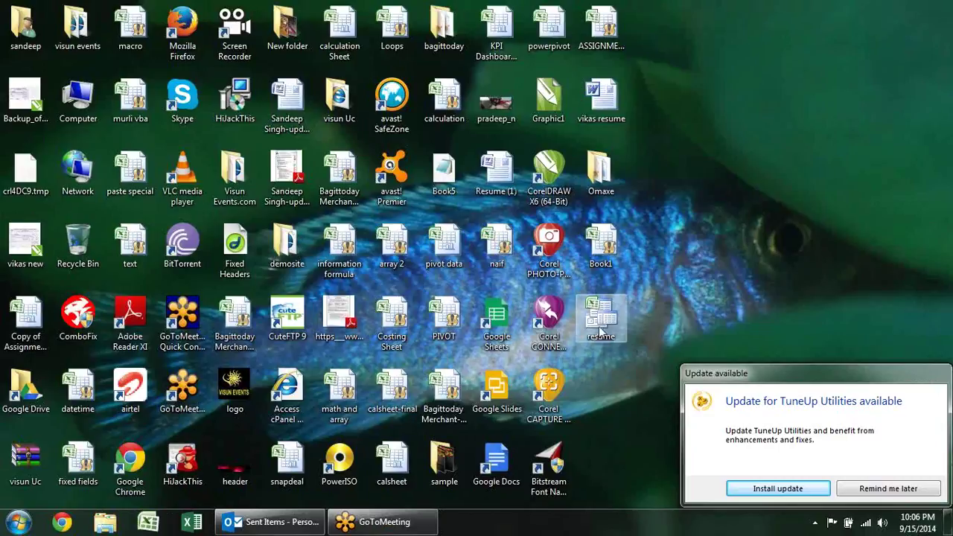
Reopen the resume workspace and check both workbooks are listed under Switch Windows
{"action": "double_click", "coordinate": [600, 331]}
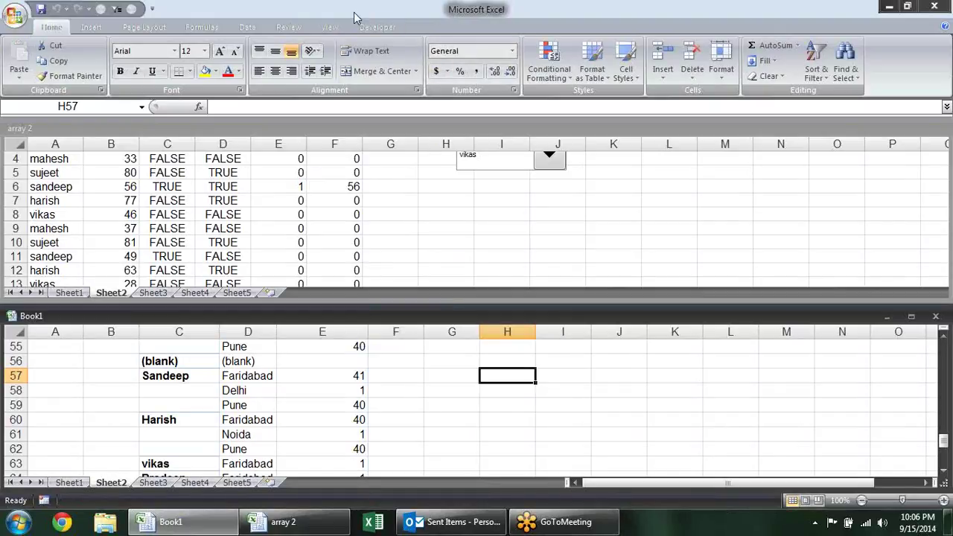
{"action": "left_click", "coordinate": [329, 27]}
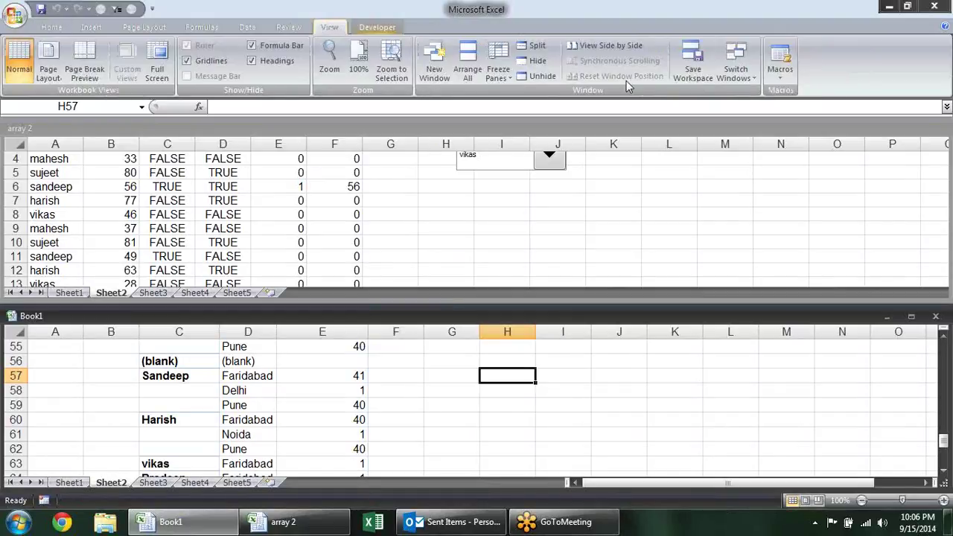
{"action": "left_click", "coordinate": [744, 75]}
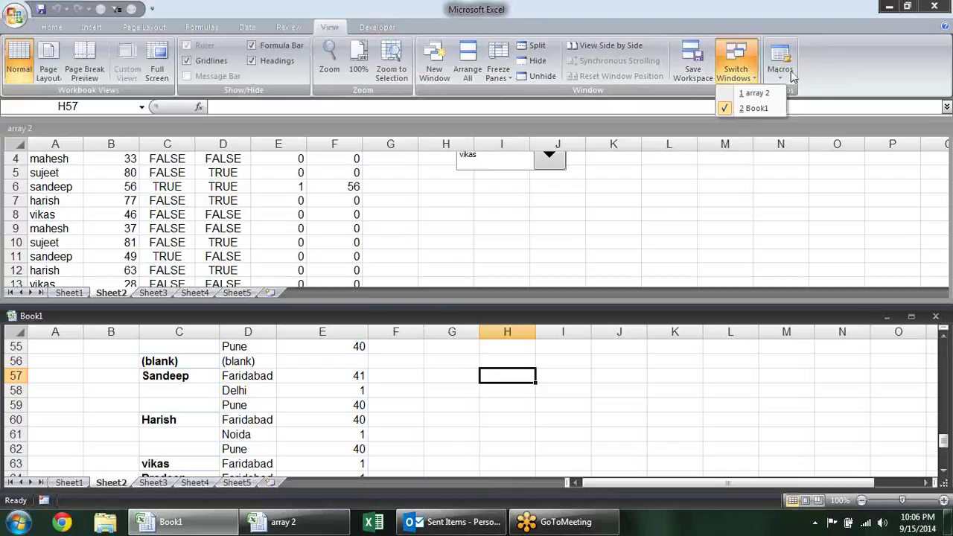
Browse the Developer, Data, Page Layout and other ribbon tabs, ending back on Home
{"action": "left_click", "coordinate": [376, 26]}
{"action": "left_click", "coordinate": [290, 27]}
{"action": "left_click", "coordinate": [247, 27]}
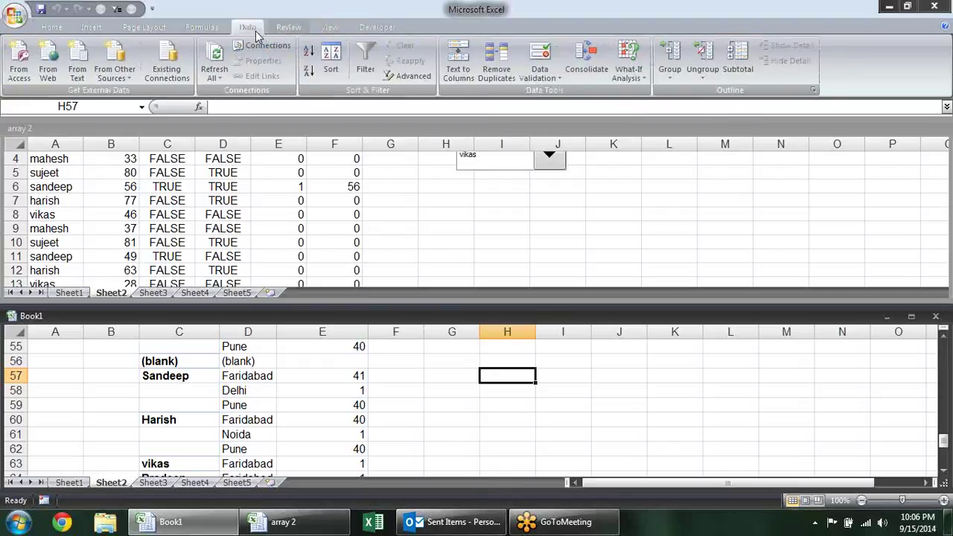
{"action": "left_click", "coordinate": [202, 27]}
{"action": "left_click", "coordinate": [143, 27]}
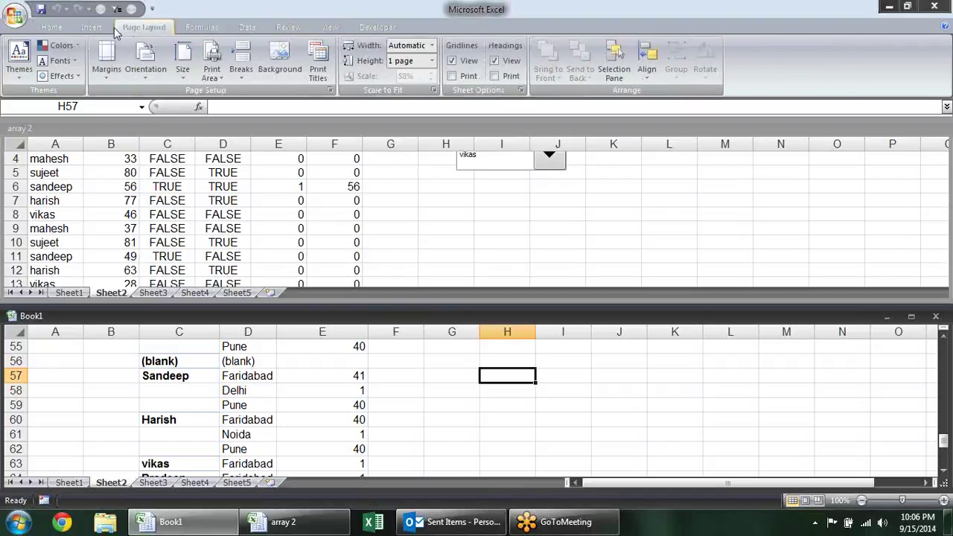
{"action": "left_click", "coordinate": [91, 27]}
{"action": "left_click", "coordinate": [65, 28]}
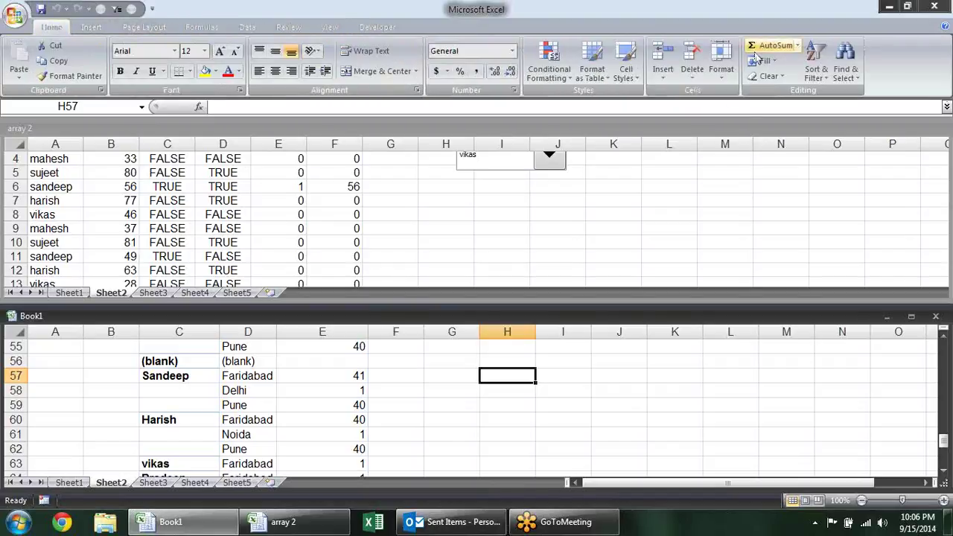
Close array 2 and Book1, exit Excel, and dismiss the update notification
{"action": "left_click", "coordinate": [669, 194]}
{"action": "scroll", "coordinate": [617, 171], "scroll_direction": "up", "scroll_amount": 1}
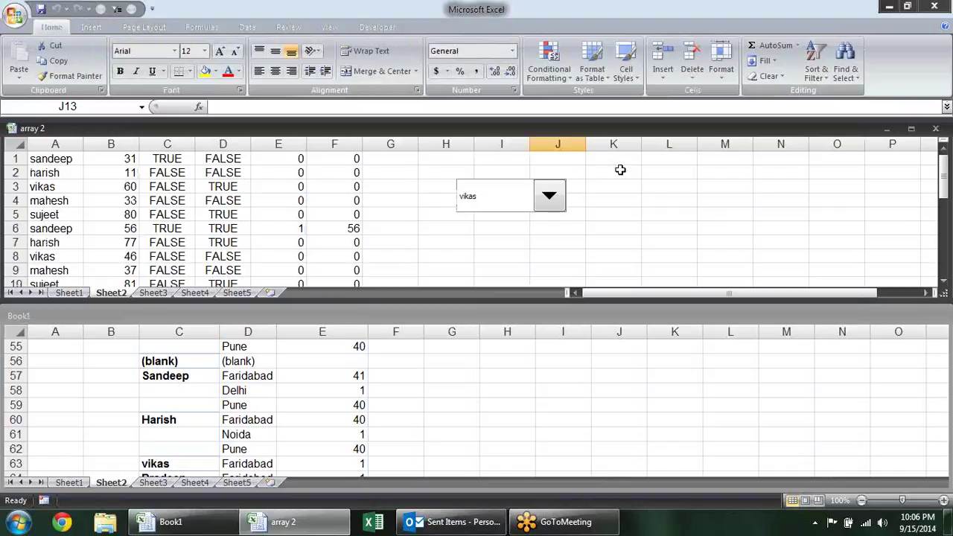
{"action": "left_click", "coordinate": [935, 128]}
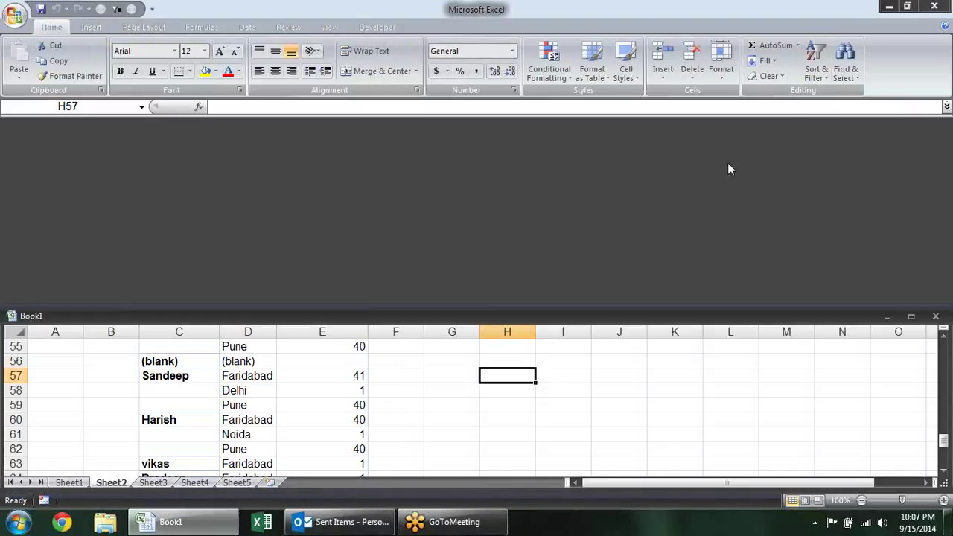
{"action": "key", "text": "ctrl+w"}
{"action": "left_click", "coordinate": [923, 4]}
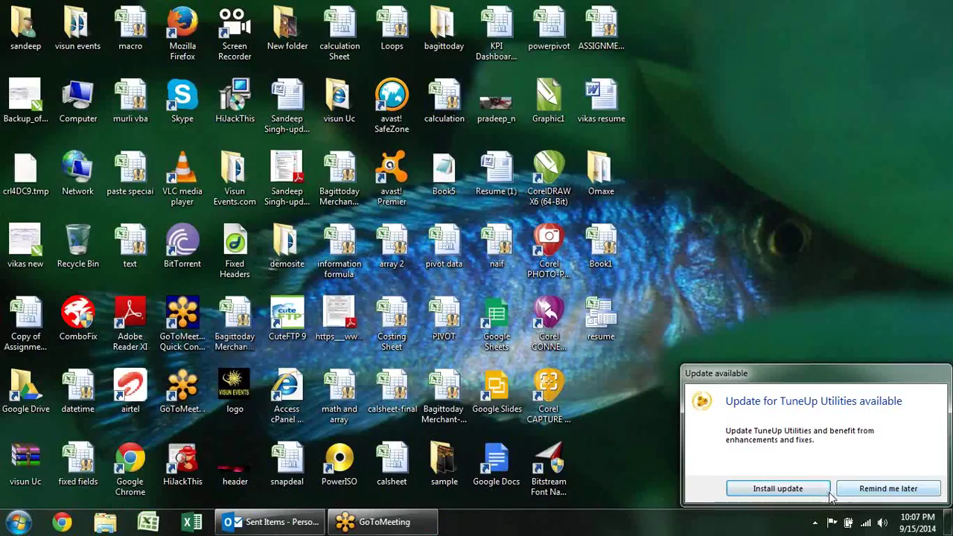
{"action": "left_click", "coordinate": [882, 488]}
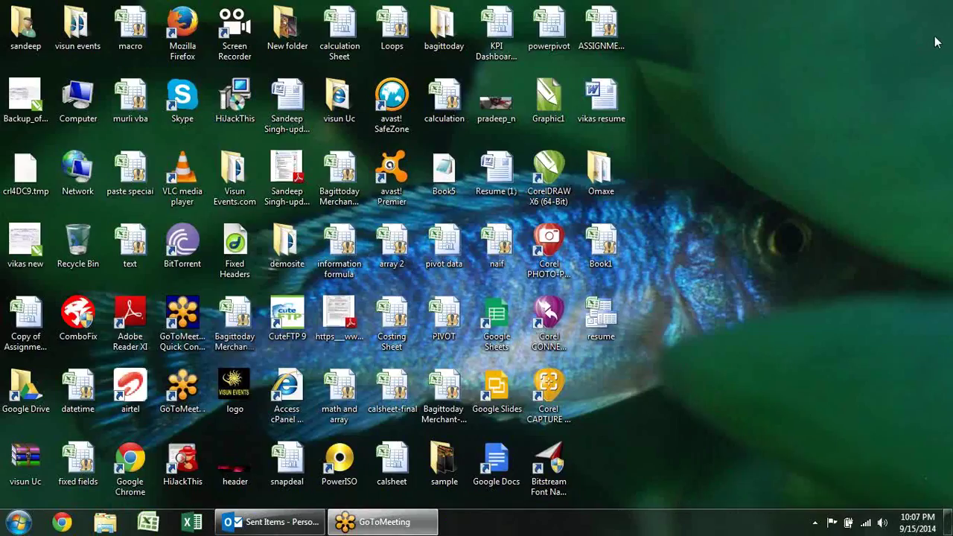